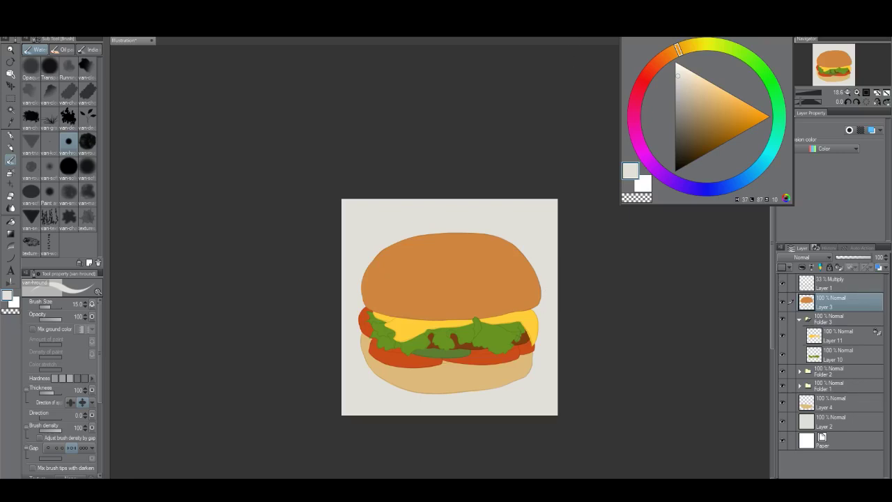
# Step: Lock the transparent pixels of Layer 3 and ready the van-smoother brush with a lighter orange based on the top bun's colour
pyautogui.hotkey('alt', 'space')
pyautogui.moveTo(487, 285); pyautogui.dragTo(500, 292)
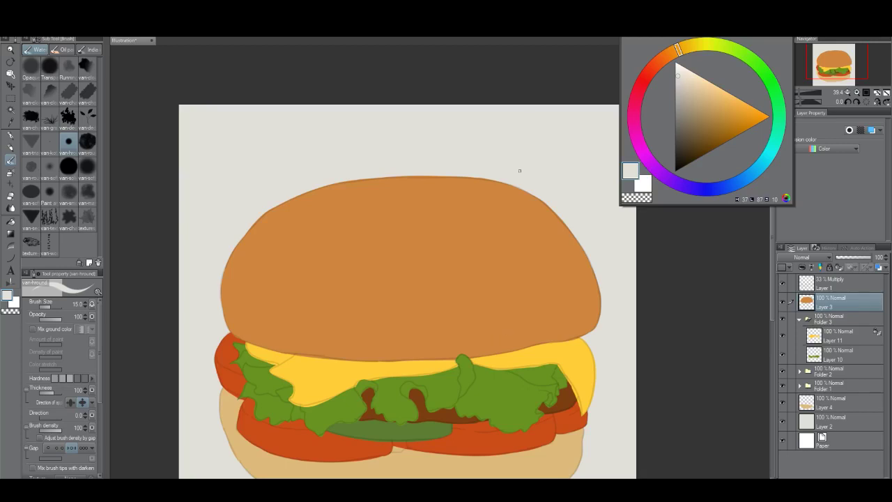
pyautogui.moveTo(441, 292); pyautogui.dragTo(454, 238)
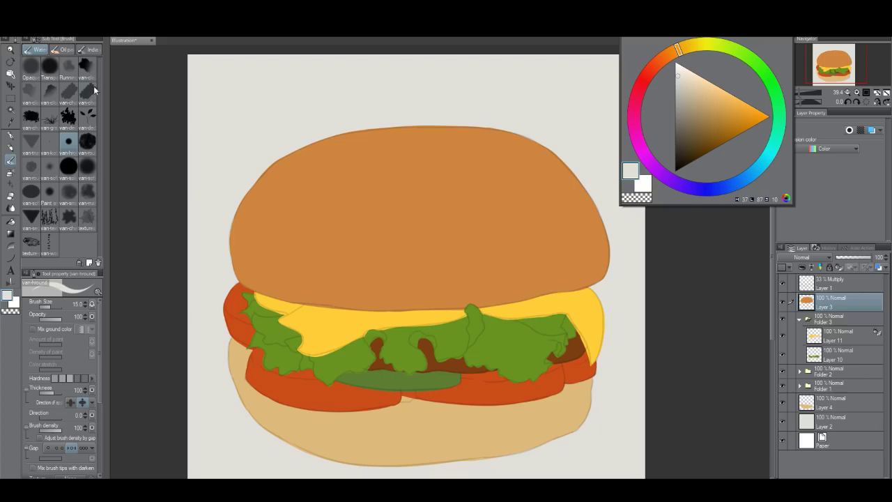
pyautogui.click(70, 193)
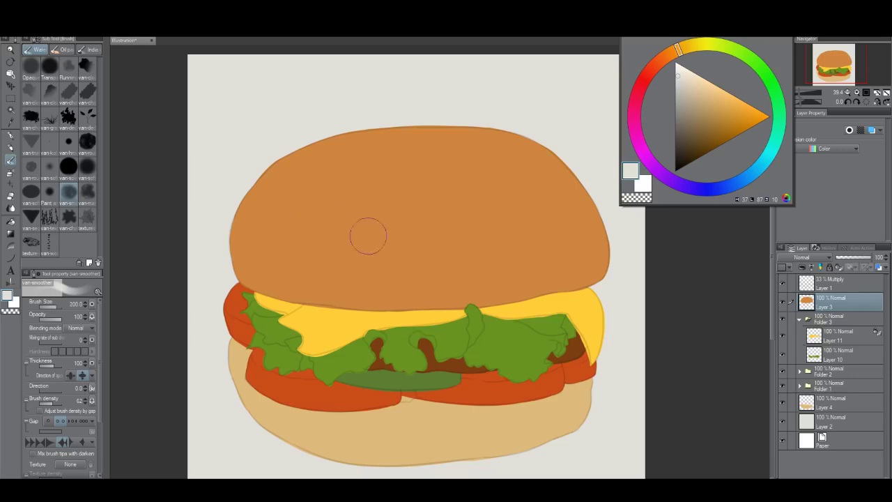
pyautogui.moveTo(366, 233); pyautogui.dragTo(406, 230)
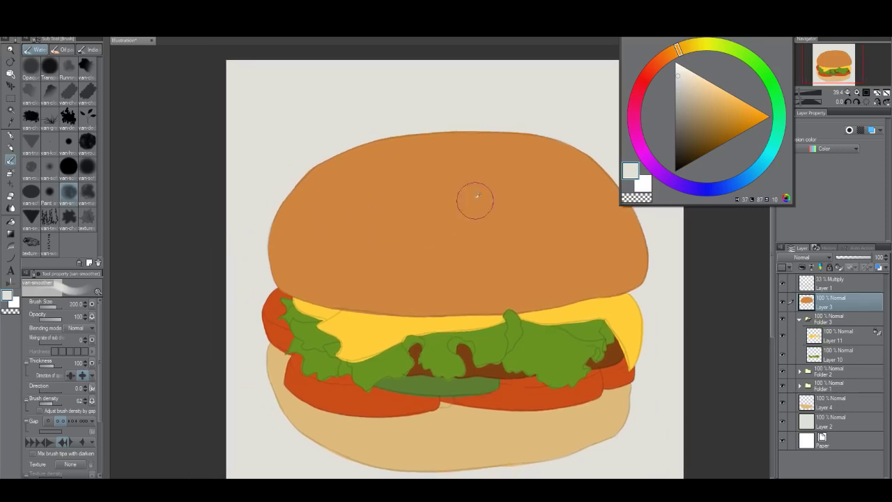
pyautogui.keyDown('alt'); pyautogui.click(498, 237); pyautogui.keyUp('alt')
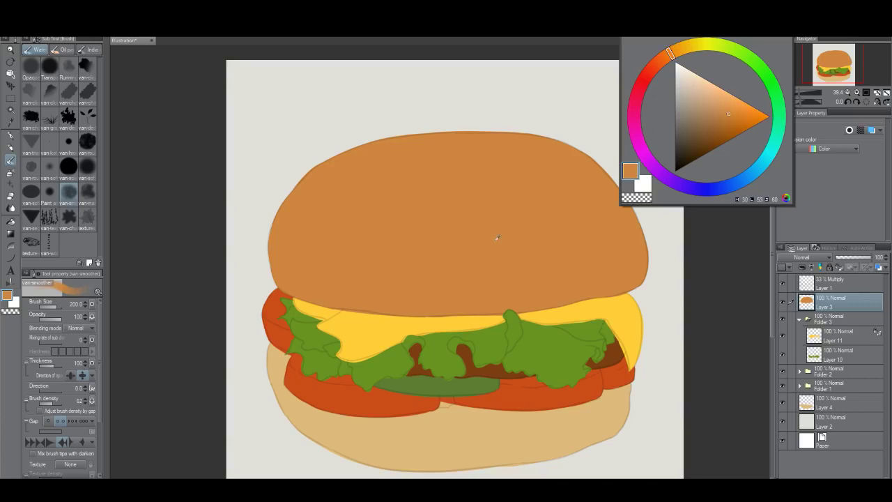
pyautogui.click(726, 97)
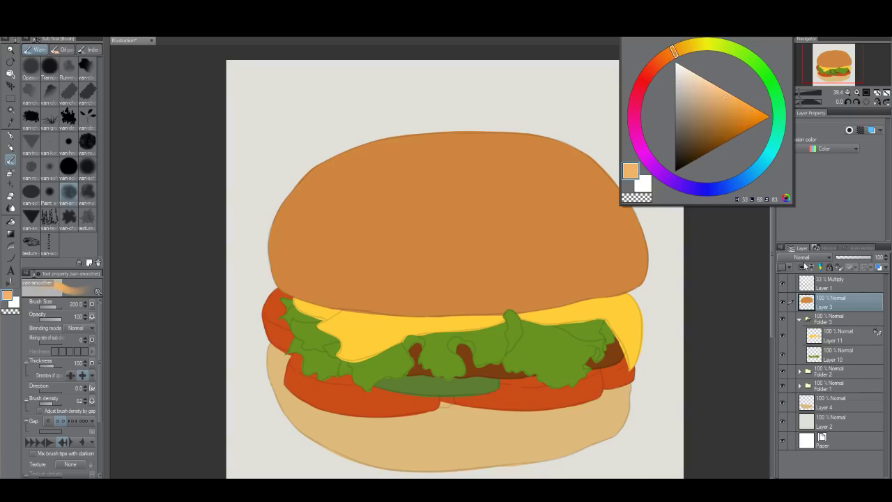
pyautogui.click(839, 268)
# Step: Paint a soft light orange glow across the lower half of the top bun, using brush sizes of about 500 to 600
pyautogui.moveTo(526, 289)
pyautogui.mouseDown()
pyautogui.moveTo(487, 288)
pyautogui.moveTo(442, 299)
pyautogui.moveTo(457, 302)
pyautogui.moveTo(461, 284)
pyautogui.moveTo(454, 304)
pyautogui.moveTo(506, 289)
pyautogui.mouseUp()
pyautogui.press(']')
pyautogui.press(']')
pyautogui.press(']')
pyautogui.press(']')
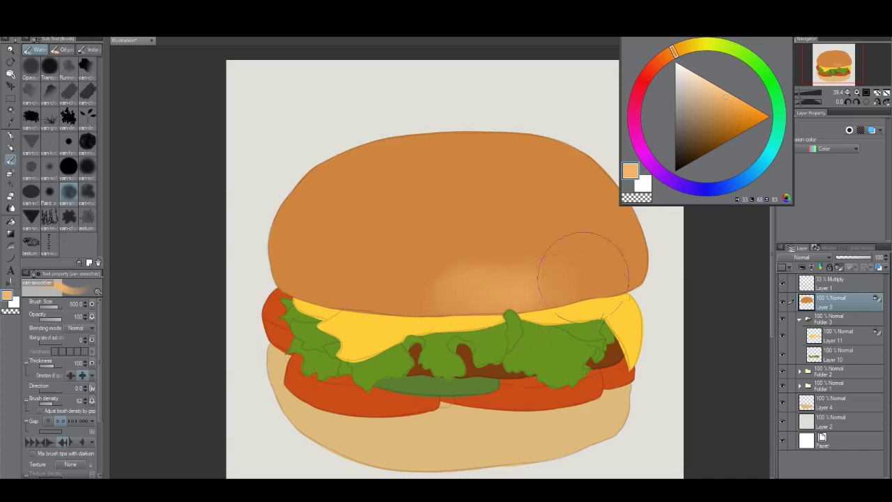
pyautogui.moveTo(603, 276)
pyautogui.mouseDown()
pyautogui.moveTo(423, 279)
pyautogui.moveTo(468, 283)
pyautogui.moveTo(472, 259)
pyautogui.moveTo(330, 307)
pyautogui.moveTo(512, 259)
pyautogui.moveTo(495, 272)
pyautogui.moveTo(388, 283)
pyautogui.moveTo(522, 235)
pyautogui.moveTo(538, 219)
pyautogui.moveTo(508, 286)
pyautogui.moveTo(532, 296)
pyautogui.moveTo(502, 347)
pyautogui.mouseUp()
pyautogui.press(']')
pyautogui.moveTo(496, 305)
pyautogui.mouseDown()
pyautogui.moveTo(545, 325)
pyautogui.moveTo(583, 299)
pyautogui.moveTo(560, 270)
pyautogui.moveTo(549, 291)
pyautogui.moveTo(523, 280)
pyautogui.moveTo(542, 297)
pyautogui.mouseUp()
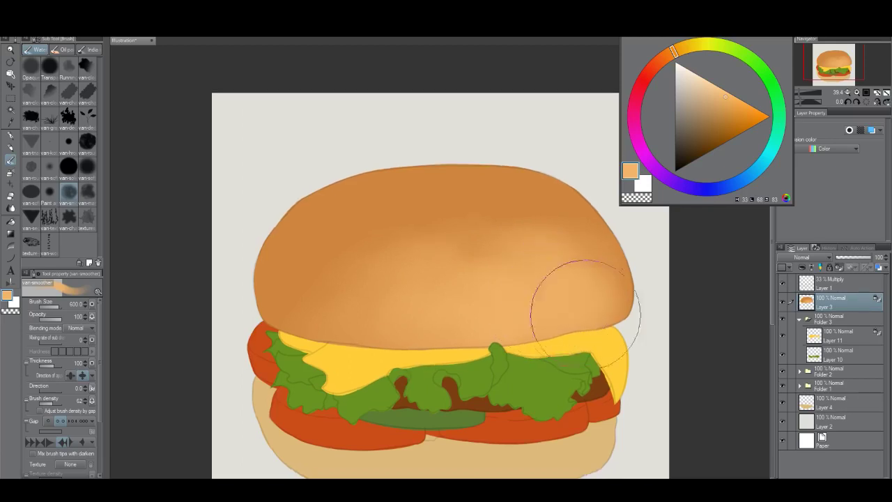
pyautogui.moveTo(432, 311)
pyautogui.mouseDown()
pyautogui.moveTo(432, 280)
pyautogui.moveTo(382, 309)
pyautogui.moveTo(352, 308)
pyautogui.moveTo(379, 286)
pyautogui.moveTo(354, 291)
pyautogui.mouseUp()
pyautogui.press('[')
pyautogui.press('[')
pyautogui.press('[')
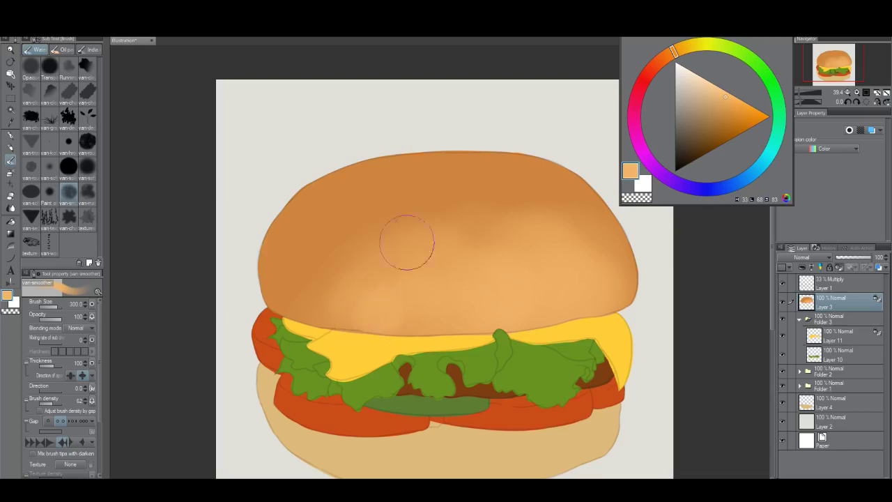
# Step: Shade the top bun's left side in muted reddish brown with the rough round brush at size 300, and blend its lower edge with mid orange
pyautogui.click(87, 142)
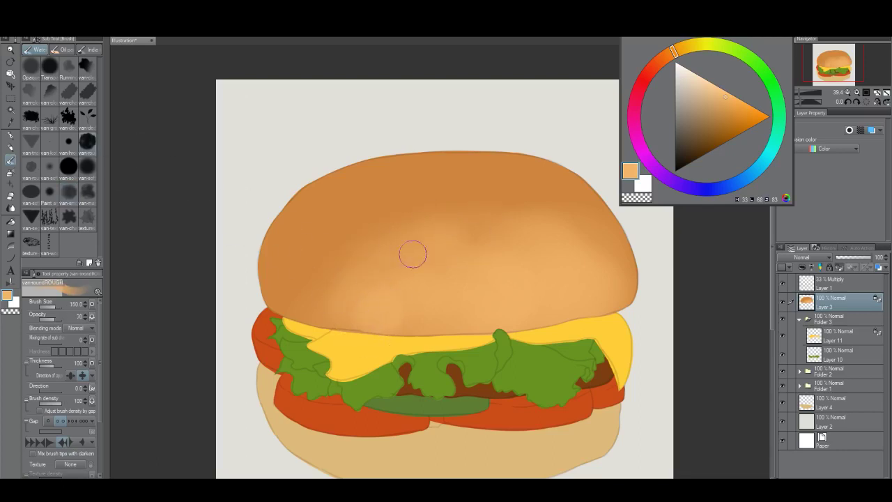
pyautogui.press(']')
pyautogui.press(']')
pyautogui.press(']')
pyautogui.press(']')
pyautogui.press('[')
pyautogui.press('[')
pyautogui.keyDown('alt'); pyautogui.click(439, 186); pyautogui.keyUp('alt')
pyautogui.press(']')
pyautogui.click(668, 61)
pyautogui.click(712, 117)
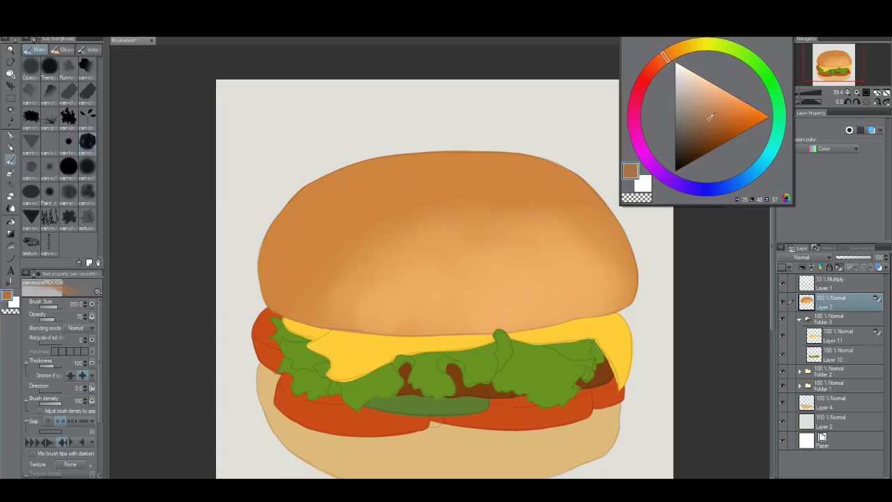
pyautogui.moveTo(359, 200)
pyautogui.mouseDown()
pyautogui.moveTo(310, 191)
pyautogui.moveTo(298, 213)
pyautogui.moveTo(359, 184)
pyautogui.moveTo(289, 262)
pyautogui.moveTo(366, 196)
pyautogui.moveTo(380, 170)
pyautogui.moveTo(294, 202)
pyautogui.moveTo(277, 224)
pyautogui.mouseUp()
pyautogui.click(714, 124)
pyautogui.moveTo(318, 195)
pyautogui.mouseDown()
pyautogui.moveTo(272, 267)
pyautogui.moveTo(279, 309)
pyautogui.mouseUp()
pyautogui.keyDown('alt'); pyautogui.click(314, 287); pyautogui.keyUp('alt')
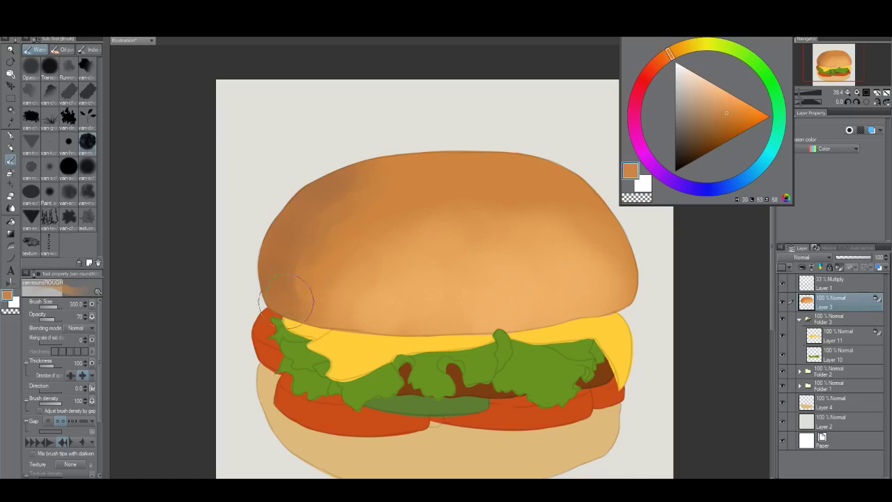
pyautogui.moveTo(320, 309); pyautogui.dragTo(417, 339)
# Step: Paint a pale peach reflected light along the bottom edge of the top bun
pyautogui.keyDown('alt'); pyautogui.click(474, 314); pyautogui.keyUp('alt')
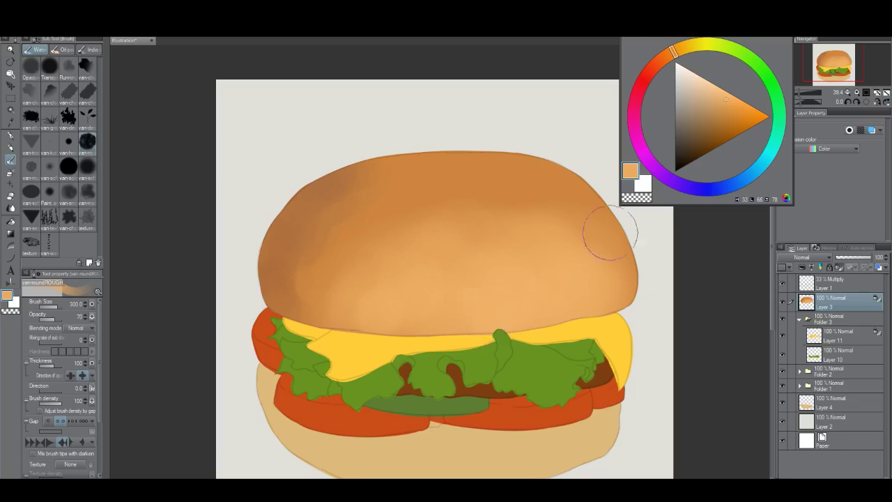
pyautogui.click(676, 60)
pyautogui.click(715, 82)
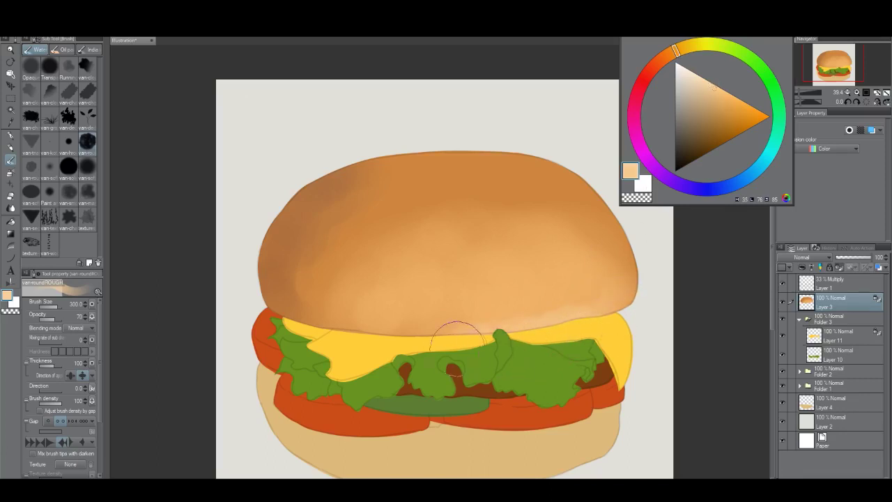
pyautogui.moveTo(450, 333)
pyautogui.mouseDown()
pyautogui.moveTo(370, 348)
pyautogui.moveTo(297, 332)
pyautogui.moveTo(400, 348)
pyautogui.moveTo(327, 344)
pyautogui.moveTo(268, 317)
pyautogui.moveTo(276, 333)
pyautogui.moveTo(403, 354)
pyautogui.moveTo(350, 344)
pyautogui.moveTo(481, 333)
pyautogui.moveTo(473, 343)
pyautogui.moveTo(574, 327)
pyautogui.moveTo(561, 313)
pyautogui.moveTo(442, 347)
pyautogui.moveTo(600, 308)
pyautogui.moveTo(606, 316)
pyautogui.moveTo(571, 304)
pyautogui.mouseUp()
pyautogui.press('space')
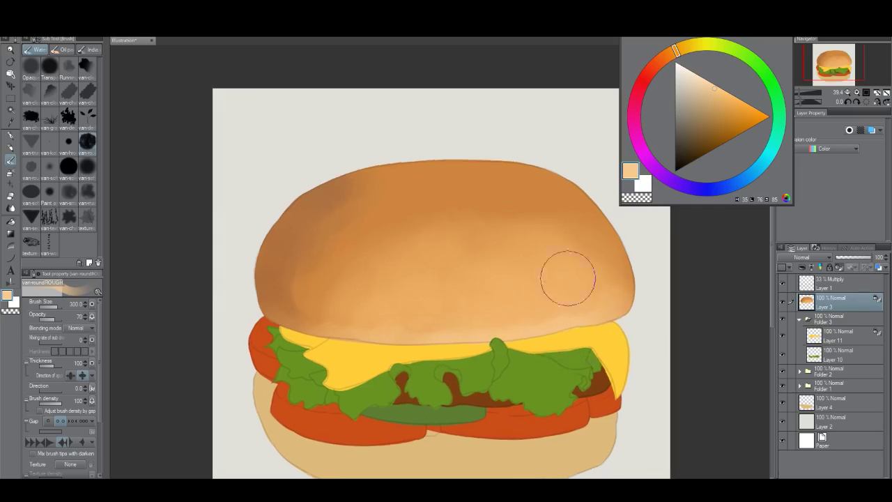
# Step: Blend the bun's sampled mid orange into its right half and deepen the left shadow with a greyish brown
pyautogui.keyDown('alt'); pyautogui.click(544, 194); pyautogui.keyUp('alt')
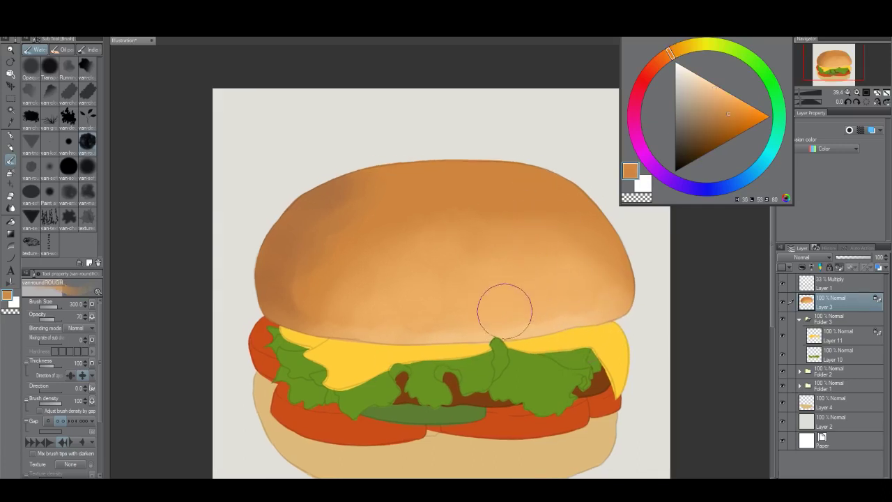
pyautogui.moveTo(526, 288)
pyautogui.mouseDown()
pyautogui.moveTo(517, 260)
pyautogui.moveTo(529, 239)
pyautogui.mouseUp()
pyautogui.moveTo(672, 59); pyautogui.dragTo(666, 56)
pyautogui.click(698, 118)
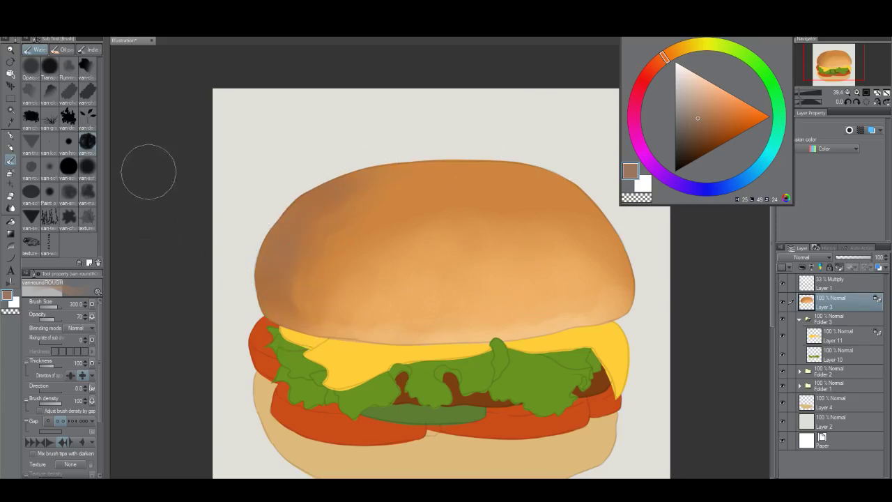
# Step: Set up the van-chalk brush with changed opacity dynamics, a brush size of 600 and the mid orange sampled from the bun
pyautogui.click(70, 97)
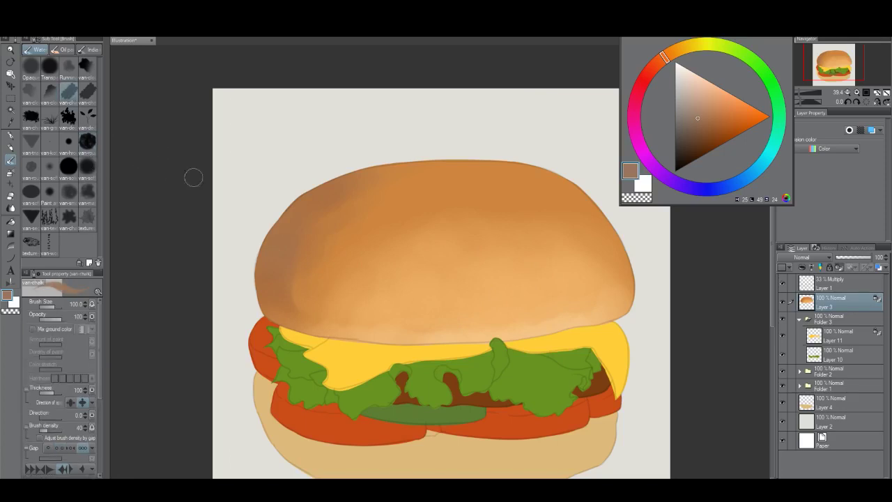
pyautogui.click(91, 316)
pyautogui.click(105, 339)
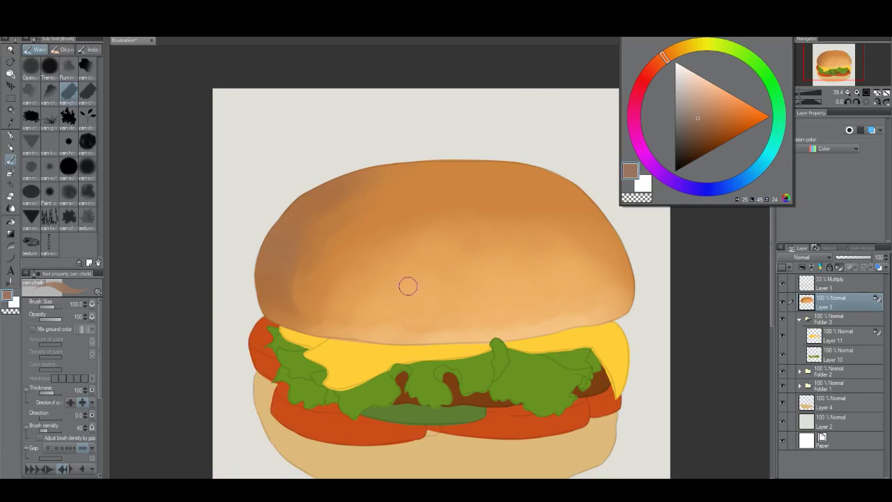
pyautogui.press(']')
pyautogui.press(']')
pyautogui.press(']')
pyautogui.press(']')
pyautogui.keyDown('alt'); pyautogui.click(448, 217); pyautogui.keyUp('alt')
pyautogui.moveTo(491, 234); pyautogui.dragTo(512, 278)
pyautogui.hotkey('ctrl', 'z')
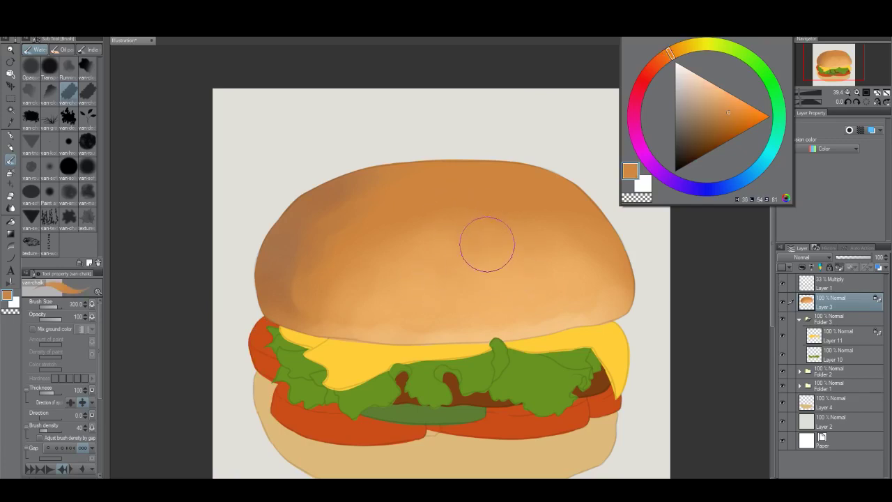
pyautogui.press(']')
pyautogui.press(']')
pyautogui.press(']')
pyautogui.press(']')
pyautogui.press(']')
# Step: Try to paint a darker orange crease on the right half of the top bun
pyautogui.moveTo(490, 225)
pyautogui.mouseDown()
pyautogui.moveTo(530, 290)
pyautogui.moveTo(535, 270)
pyautogui.moveTo(518, 284)
pyautogui.moveTo(501, 242)
pyautogui.moveTo(521, 279)
pyautogui.moveTo(520, 255)
pyautogui.moveTo(531, 298)
pyautogui.mouseUp()
pyautogui.keyDown('alt'); pyautogui.click(536, 275); pyautogui.keyUp('alt')
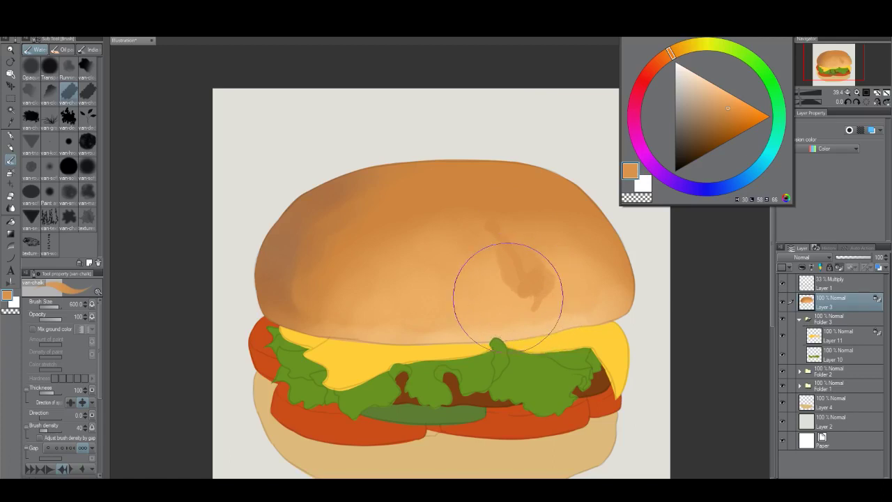
pyautogui.hotkey('ctrl', 'z')
pyautogui.hotkey('ctrl', 'z')
pyautogui.hotkey('ctrl', 'z')
pyautogui.hotkey('ctrl', 'z')
# Step: Paint a darker orange crease with a lighter fold beside it on the right half of the top bun
pyautogui.moveTo(509, 251)
pyautogui.mouseDown()
pyautogui.moveTo(521, 298)
pyautogui.moveTo(503, 238)
pyautogui.moveTo(519, 298)
pyautogui.moveTo(495, 241)
pyautogui.moveTo(523, 305)
pyautogui.moveTo(524, 280)
pyautogui.moveTo(521, 328)
pyautogui.moveTo(524, 258)
pyautogui.moveTo(550, 286)
pyautogui.moveTo(521, 250)
pyautogui.moveTo(557, 288)
pyautogui.moveTo(543, 300)
pyautogui.moveTo(520, 249)
pyautogui.mouseUp()
pyautogui.keyDown('alt'); pyautogui.click(514, 325); pyautogui.keyUp('alt')
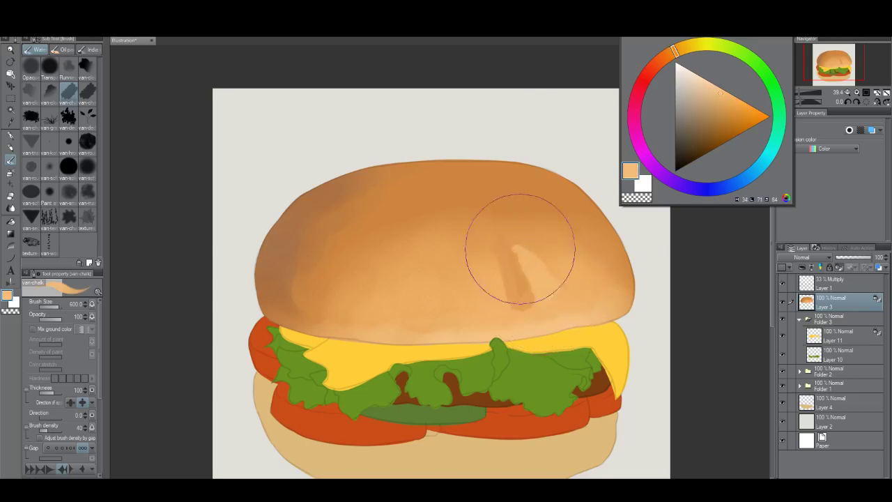
pyautogui.keyDown('alt'); pyautogui.click(514, 277); pyautogui.keyUp('alt')
pyautogui.moveTo(511, 285)
pyautogui.mouseDown()
pyautogui.moveTo(499, 271)
pyautogui.moveTo(498, 301)
pyautogui.moveTo(506, 289)
pyautogui.mouseUp()
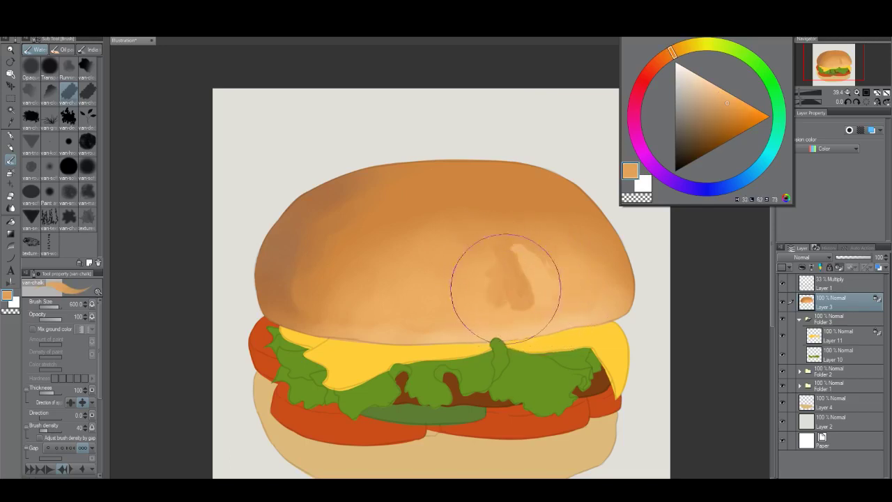
# Step: Refine the crease by extending the light orange fold upward and reworking its shadow with sampled darker orange
pyautogui.keyDown('alt'); pyautogui.click(527, 254); pyautogui.keyUp('alt')
pyautogui.keyDown('alt'); pyautogui.click(528, 254); pyautogui.keyUp('alt')
pyautogui.moveTo(506, 237); pyautogui.dragTo(546, 283)
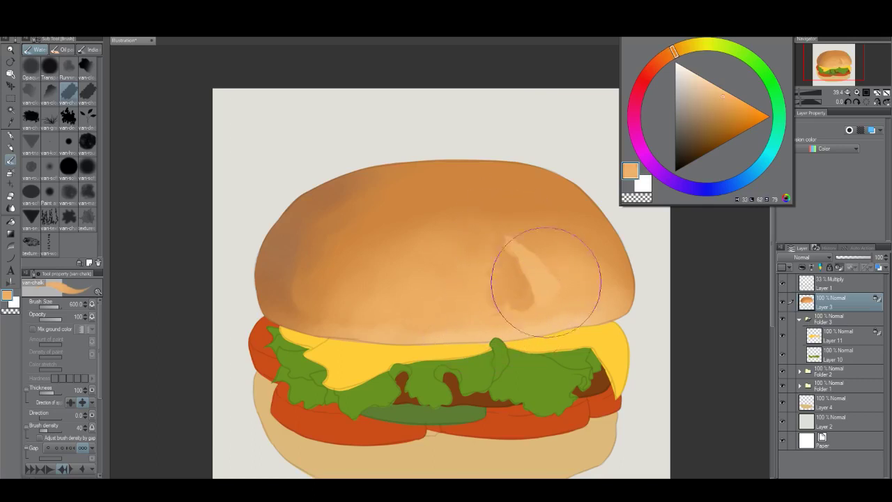
pyautogui.keyDown('alt'); pyautogui.click(513, 237); pyautogui.keyUp('alt')
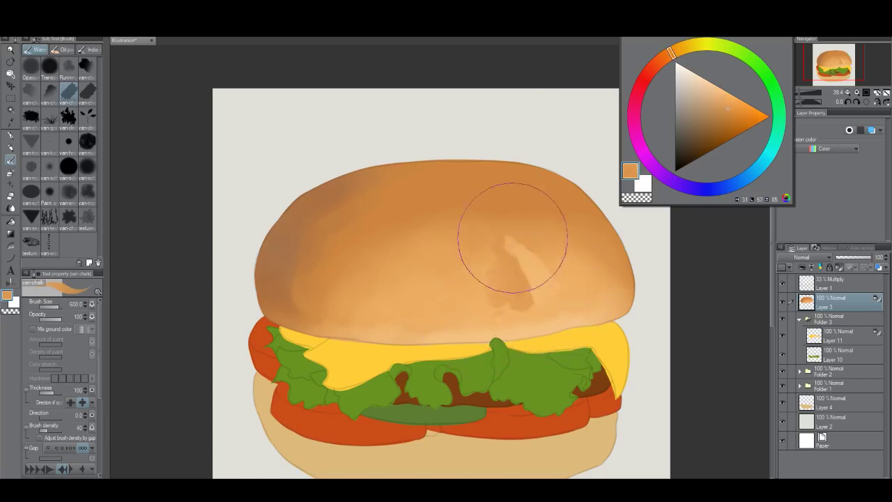
pyautogui.moveTo(513, 237)
pyautogui.mouseDown()
pyautogui.moveTo(540, 274)
pyautogui.moveTo(544, 255)
pyautogui.moveTo(534, 269)
pyautogui.moveTo(525, 253)
pyautogui.moveTo(558, 305)
pyautogui.moveTo(532, 261)
pyautogui.moveTo(509, 250)
pyautogui.moveTo(483, 257)
pyautogui.moveTo(433, 374)
pyautogui.moveTo(488, 309)
pyautogui.moveTo(536, 300)
pyautogui.mouseUp()
pyautogui.keyDown('alt'); pyautogui.click(535, 269); pyautogui.keyUp('alt')
# Step: Paint lighter peach patches in the middle of the top bun and break them up with sampled darker orange strokes
pyautogui.keyDown('alt'); pyautogui.click(480, 287); pyautogui.keyUp('alt')
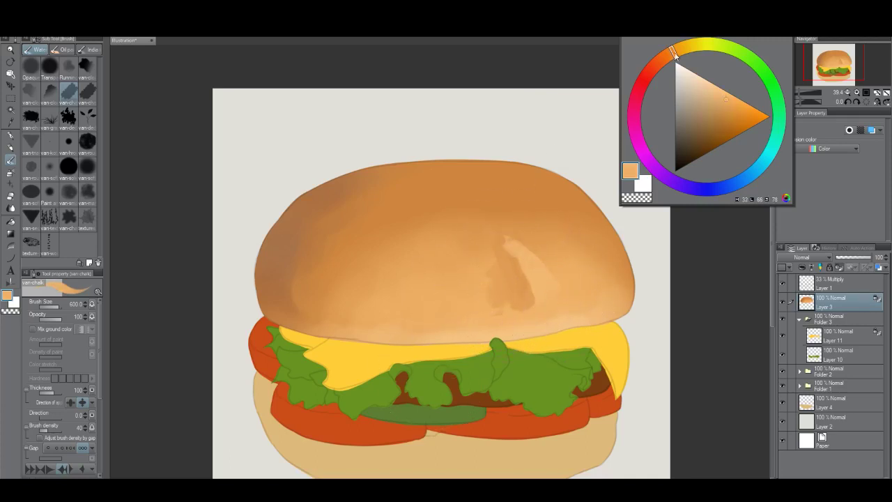
pyautogui.click(719, 90)
pyautogui.moveTo(428, 279)
pyautogui.mouseDown()
pyautogui.moveTo(448, 291)
pyautogui.moveTo(456, 276)
pyautogui.moveTo(431, 281)
pyautogui.moveTo(452, 302)
pyautogui.mouseUp()
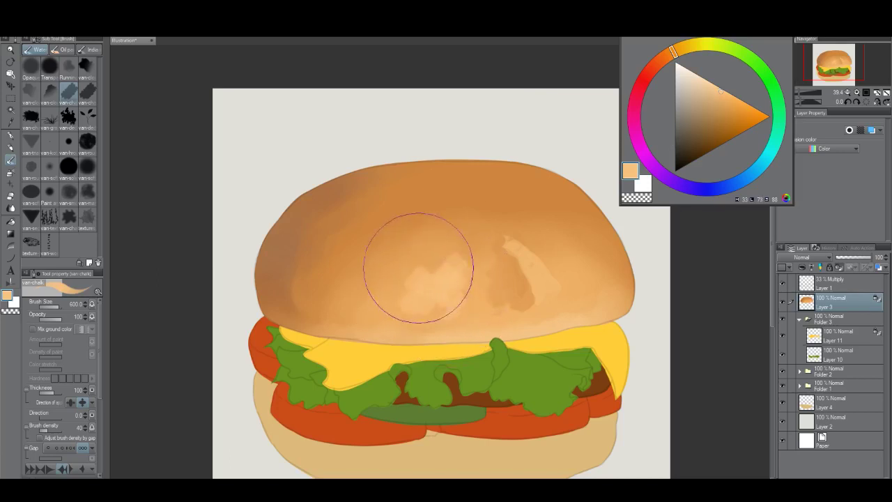
pyautogui.keyDown('alt'); pyautogui.click(450, 237); pyautogui.keyUp('alt')
pyautogui.moveTo(438, 251)
pyautogui.mouseDown()
pyautogui.moveTo(426, 293)
pyautogui.moveTo(382, 322)
pyautogui.moveTo(428, 324)
pyautogui.moveTo(458, 286)
pyautogui.moveTo(473, 289)
pyautogui.moveTo(448, 252)
pyautogui.moveTo(371, 298)
pyautogui.moveTo(430, 307)
pyautogui.mouseUp()
pyautogui.keyDown('alt'); pyautogui.click(413, 299); pyautogui.keyUp('alt')
# Step: Add a small pale peach highlight beside the lower end of the bun's crease with a reduced chalk brush
pyautogui.hotkey('alt', 'space')
pyautogui.moveTo(509, 327)
pyautogui.mouseDown()
pyautogui.moveTo(512, 362)
pyautogui.moveTo(508, 325)
pyautogui.moveTo(522, 313)
pyautogui.moveTo(515, 312)
pyautogui.mouseUp()
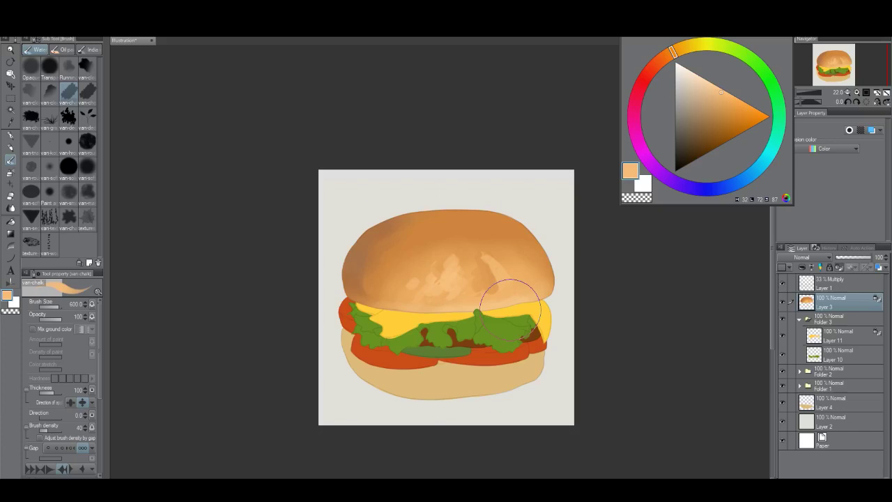
pyautogui.hotkey('alt', 'space')
pyautogui.moveTo(508, 295)
pyautogui.mouseDown()
pyautogui.moveTo(516, 299)
pyautogui.moveTo(502, 296)
pyautogui.mouseUp()
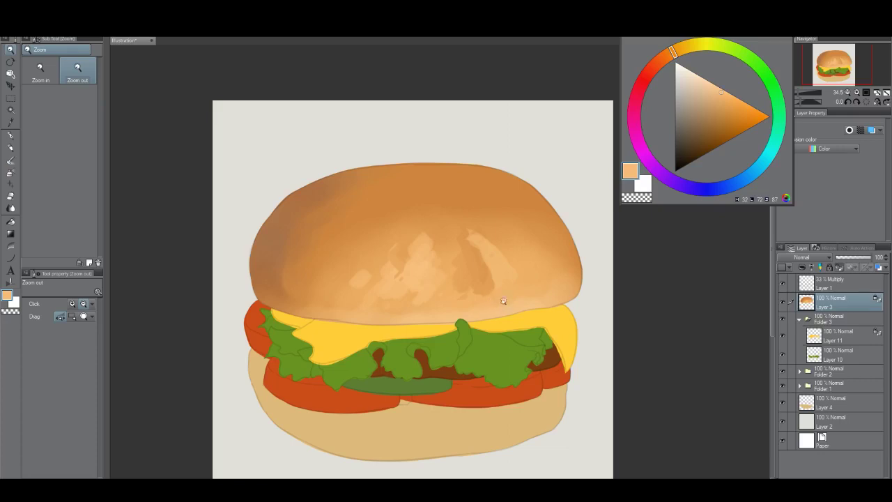
pyautogui.moveTo(503, 301); pyautogui.dragTo(516, 307)
pyautogui.hotkey('alt', 'space')
pyautogui.keyDown('alt'); pyautogui.click(522, 198); pyautogui.keyUp('alt')
pyautogui.click(711, 82)
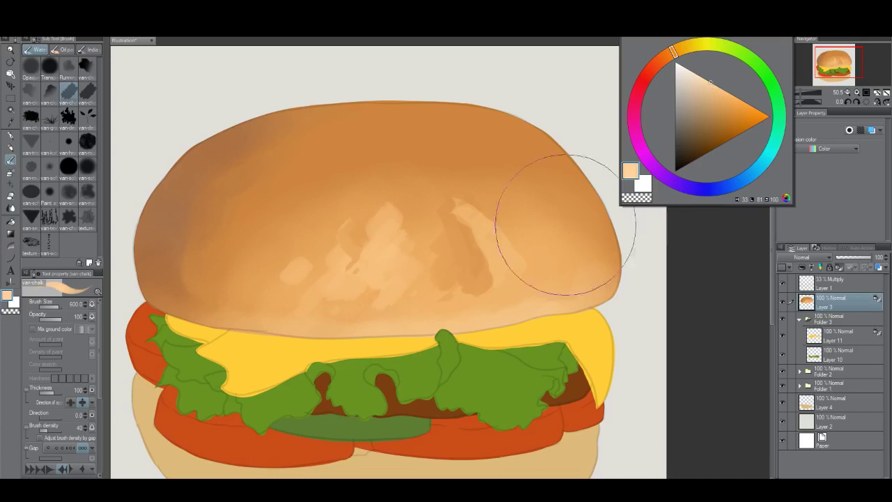
pyautogui.press('[')
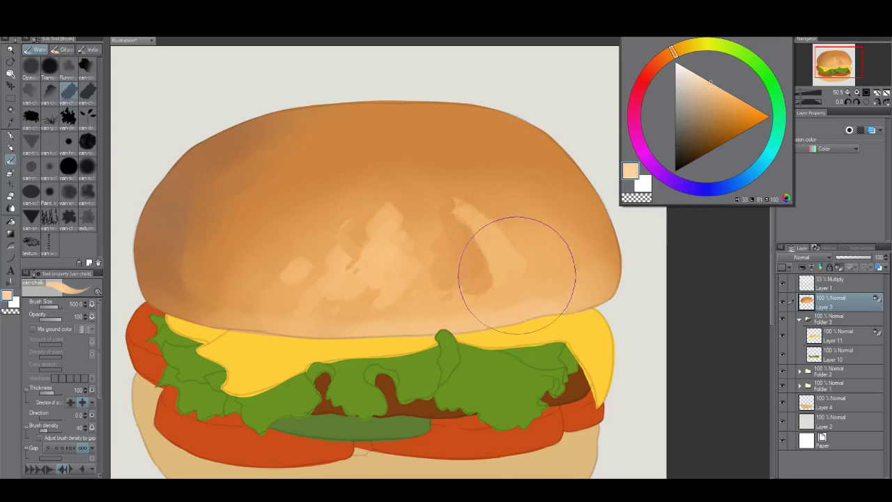
pyautogui.press('[')
pyautogui.press('[')
pyautogui.press('[')
pyautogui.moveTo(498, 273)
pyautogui.mouseDown()
pyautogui.moveTo(488, 292)
pyautogui.moveTo(512, 277)
pyautogui.moveTo(497, 277)
pyautogui.mouseUp()
# Step: Soften the new highlight into the bun's surface with sampled peach, using the chalk brush at size 400
pyautogui.press(']')
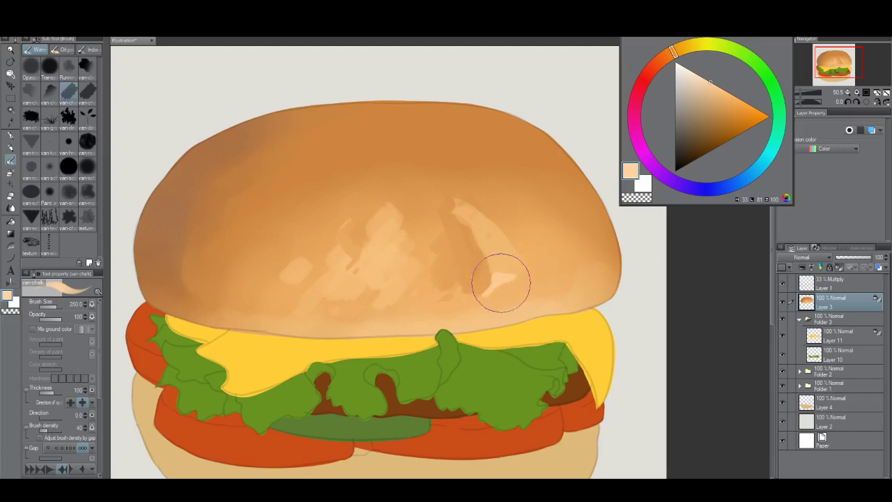
pyautogui.press(']')
pyautogui.press(']')
pyautogui.keyDown('alt'); pyautogui.click(519, 266); pyautogui.keyUp('alt')
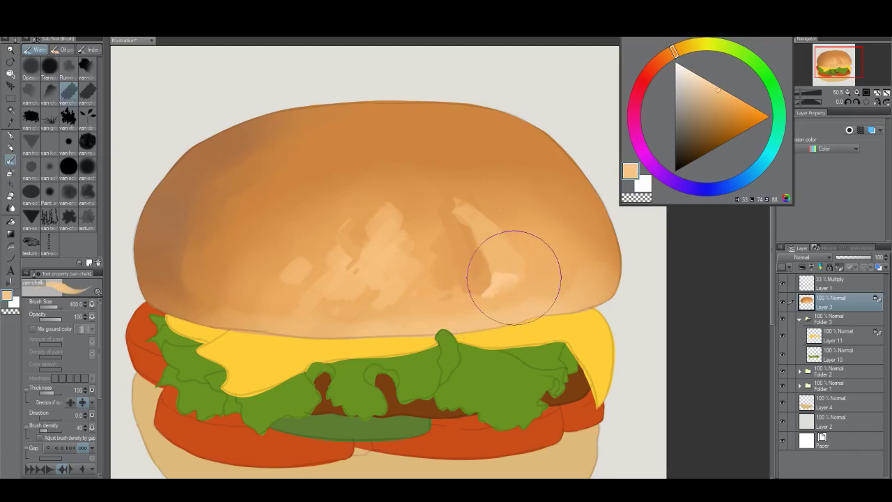
pyautogui.moveTo(480, 300)
pyautogui.mouseDown()
pyautogui.moveTo(521, 285)
pyautogui.moveTo(455, 340)
pyautogui.mouseUp()
pyautogui.keyDown('alt'); pyautogui.click(496, 282); pyautogui.keyUp('alt')
pyautogui.hotkey('alt', 'space')
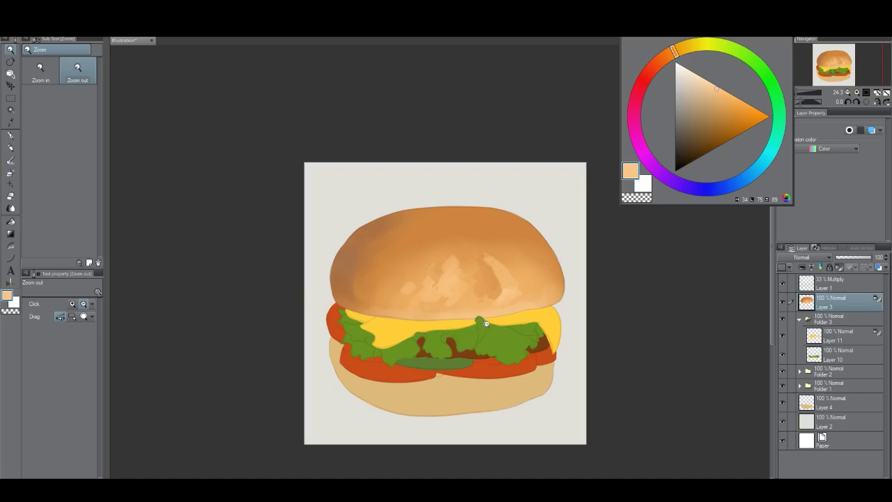
pyautogui.moveTo(475, 291); pyautogui.dragTo(516, 282)
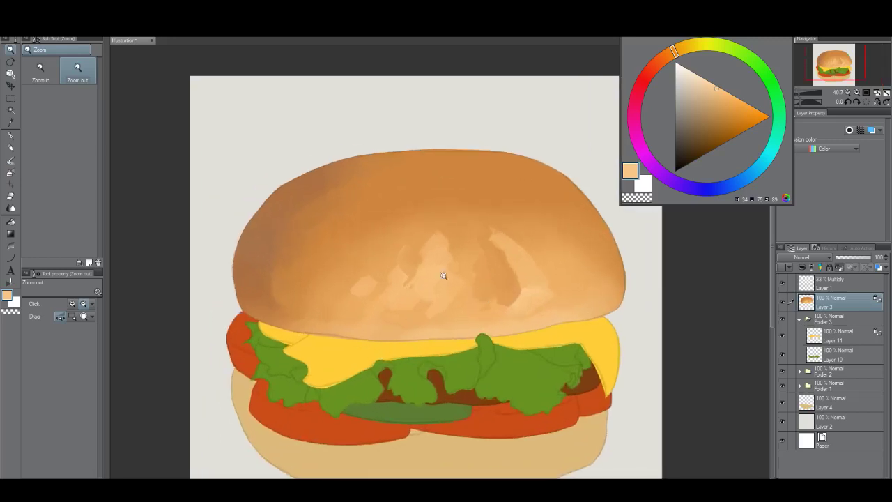
# Step: Break up the peach patches in the middle of the top bun with small crease strokes in sampled darker orange
pyautogui.keyDown('alt'); pyautogui.click(414, 196); pyautogui.keyUp('alt')
pyautogui.moveTo(418, 256)
pyautogui.mouseDown()
pyautogui.moveTo(413, 282)
pyautogui.moveTo(414, 251)
pyautogui.moveTo(425, 287)
pyautogui.moveTo(467, 262)
pyautogui.moveTo(429, 297)
pyautogui.moveTo(364, 285)
pyautogui.moveTo(376, 268)
pyautogui.moveTo(378, 279)
pyautogui.moveTo(357, 293)
pyautogui.moveTo(349, 286)
pyautogui.moveTo(351, 301)
pyautogui.moveTo(338, 295)
pyautogui.moveTo(367, 302)
pyautogui.moveTo(387, 293)
pyautogui.moveTo(366, 321)
pyautogui.moveTo(345, 314)
pyautogui.moveTo(338, 284)
pyautogui.moveTo(344, 296)
pyautogui.moveTo(290, 342)
pyautogui.mouseUp()
pyautogui.hotkey('alt', 'space')
pyautogui.moveTo(455, 317); pyautogui.dragTo(419, 325)
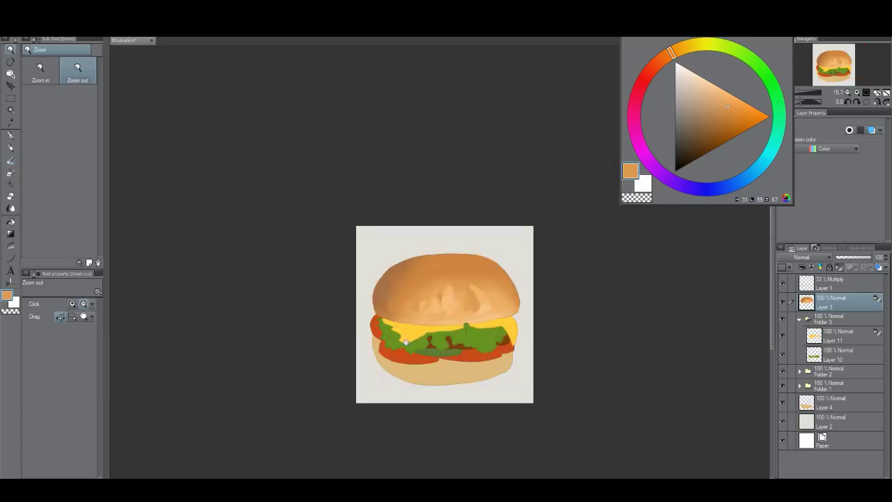
# Step: Paint an uneven pale peach rim along the top bun's lower edge, from the centre to the right end, with the chalk brush at size 400
pyautogui.moveTo(475, 302)
pyautogui.mouseDown()
pyautogui.moveTo(512, 318)
pyautogui.moveTo(479, 296)
pyautogui.mouseUp()
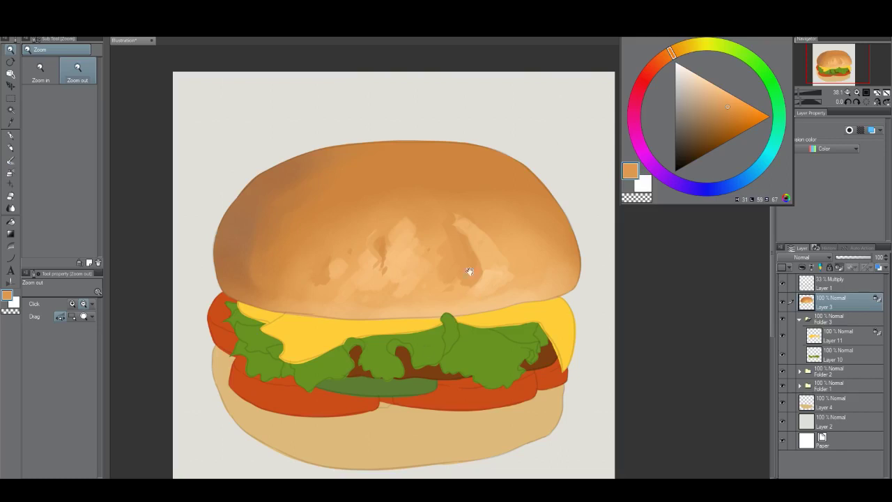
pyautogui.moveTo(464, 265); pyautogui.dragTo(465, 269)
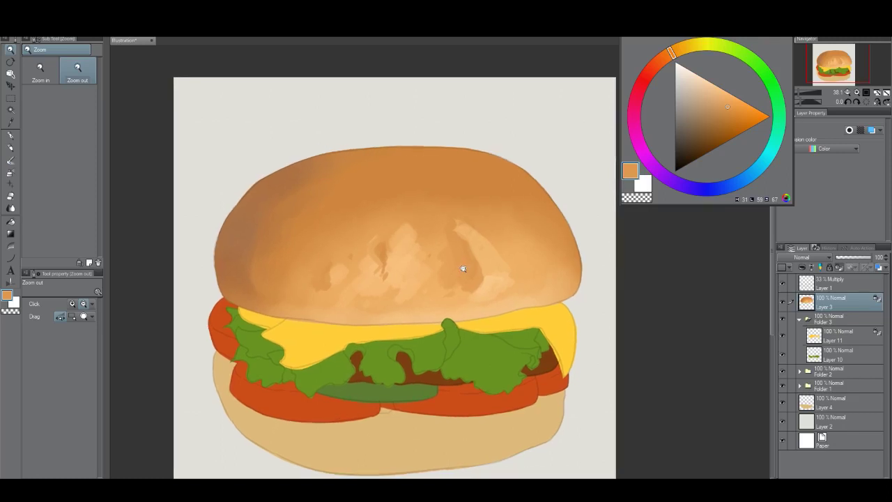
pyautogui.press('b')
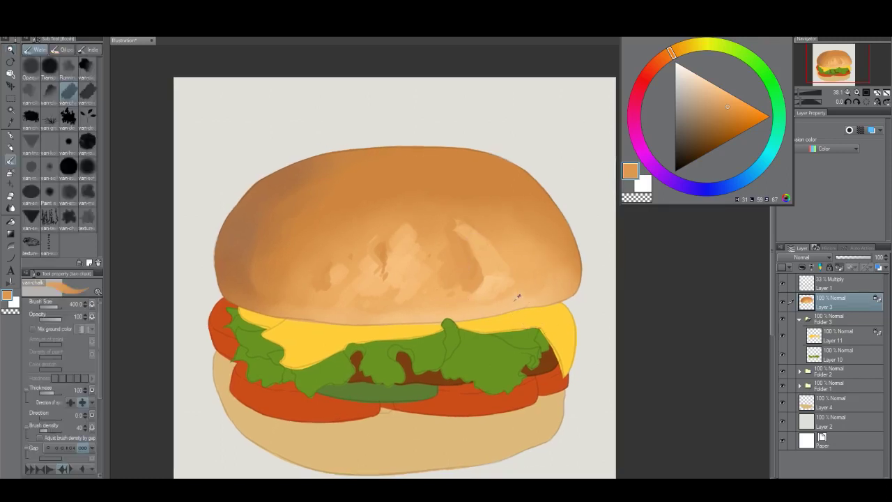
pyautogui.keyDown('alt'); pyautogui.click(517, 299); pyautogui.keyUp('alt')
pyautogui.click(701, 75)
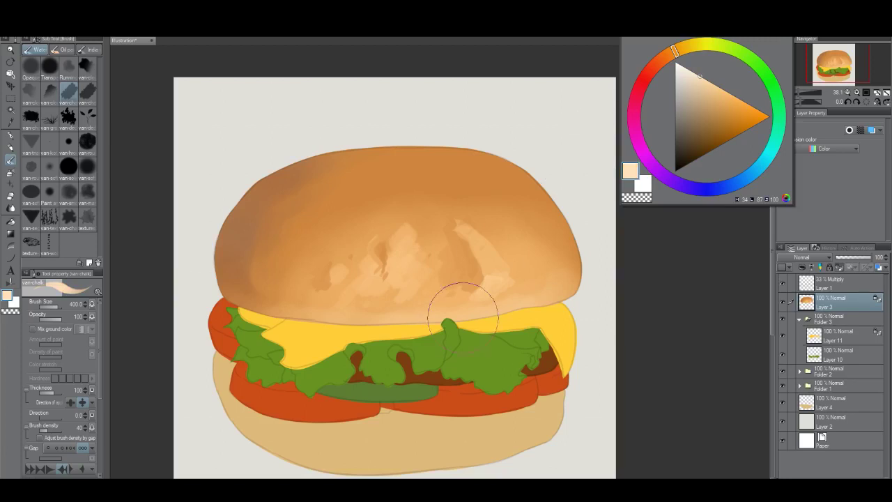
pyautogui.moveTo(433, 313)
pyautogui.mouseDown()
pyautogui.moveTo(420, 321)
pyautogui.moveTo(439, 319)
pyautogui.moveTo(395, 309)
pyautogui.moveTo(332, 323)
pyautogui.mouseUp()
pyautogui.keyDown('alt'); pyautogui.click(432, 311); pyautogui.keyUp('alt')
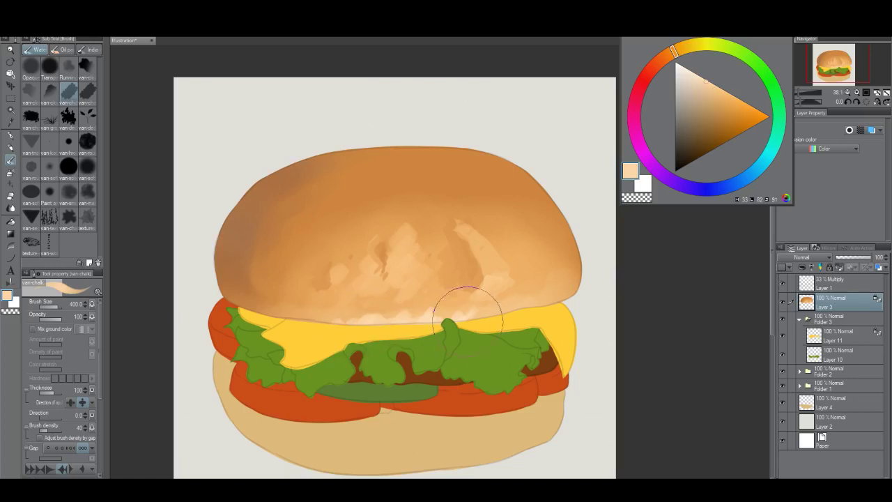
pyautogui.moveTo(468, 319)
pyautogui.mouseDown()
pyautogui.moveTo(517, 314)
pyautogui.moveTo(543, 288)
pyautogui.moveTo(546, 298)
pyautogui.moveTo(550, 277)
pyautogui.moveTo(549, 304)
pyautogui.moveTo(539, 305)
pyautogui.moveTo(554, 285)
pyautogui.mouseUp()
# Step: Shape a small darker crease beside the pale highlight at the bun's lower right end, using oranges sampled around it
pyautogui.keyDown('alt'); pyautogui.click(554, 282); pyautogui.keyUp('alt')
pyautogui.keyDown('alt'); pyautogui.click(546, 259); pyautogui.keyUp('alt')
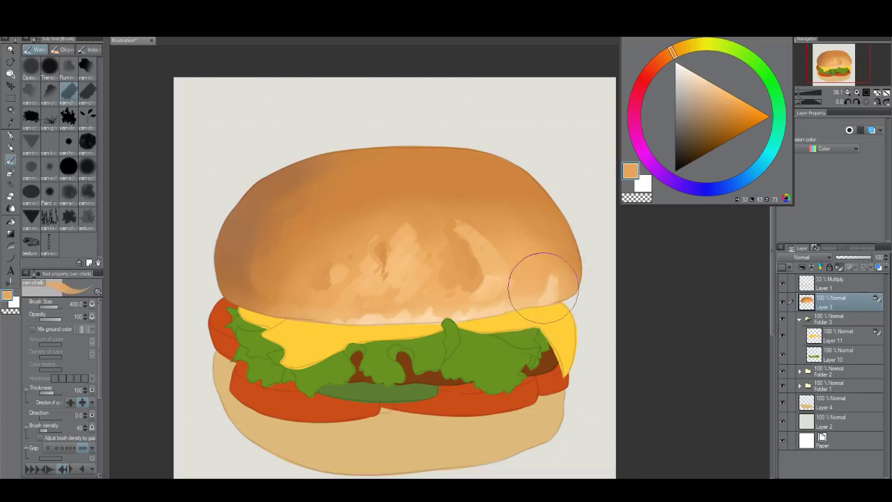
pyautogui.keyDown('alt'); pyautogui.click(537, 290); pyautogui.keyUp('alt')
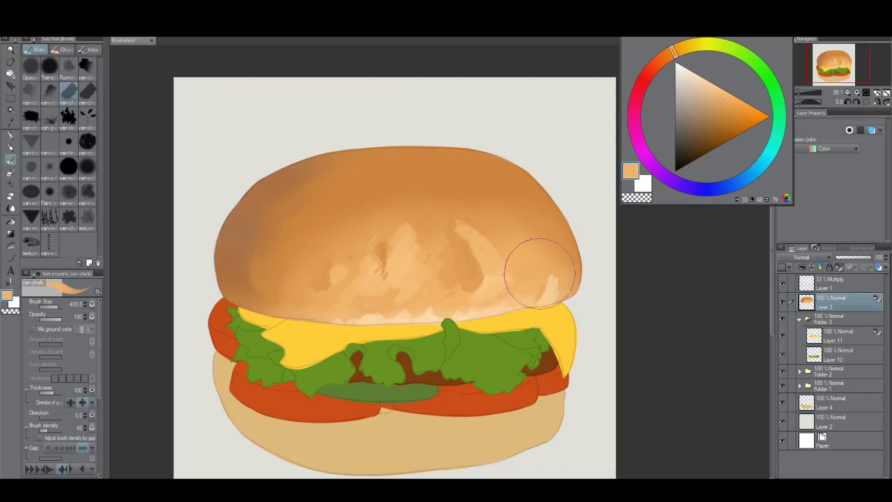
pyautogui.keyDown('alt'); pyautogui.click(546, 261); pyautogui.keyUp('alt')
pyautogui.keyDown('alt'); pyautogui.click(544, 268); pyautogui.keyUp('alt')
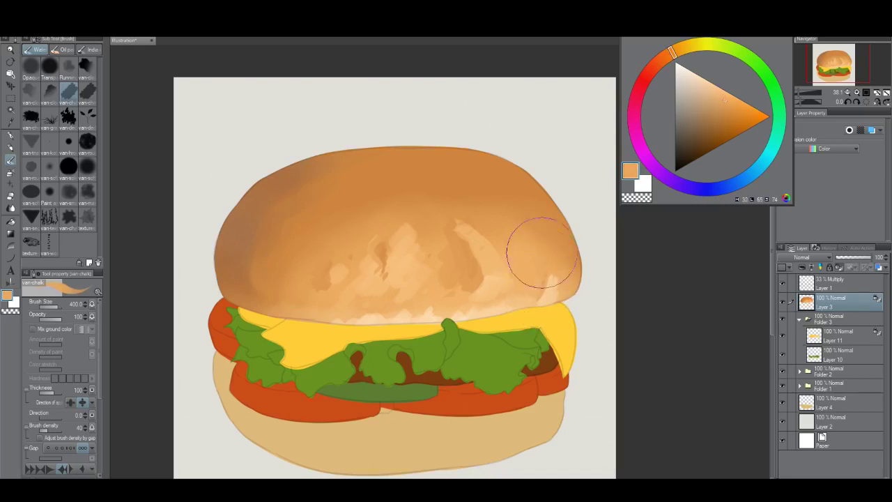
pyautogui.keyDown('alt'); pyautogui.click(533, 248); pyautogui.keyUp('alt')
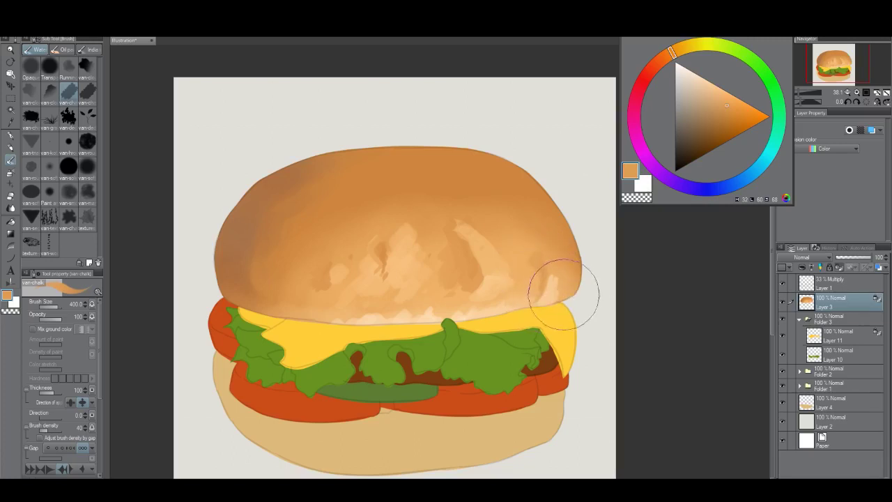
# Step: Extend the pale peach rim toward the bun's lower left end and work it into the surface with sampled orange
pyautogui.keyDown('alt'); pyautogui.click(554, 283); pyautogui.keyUp('alt')
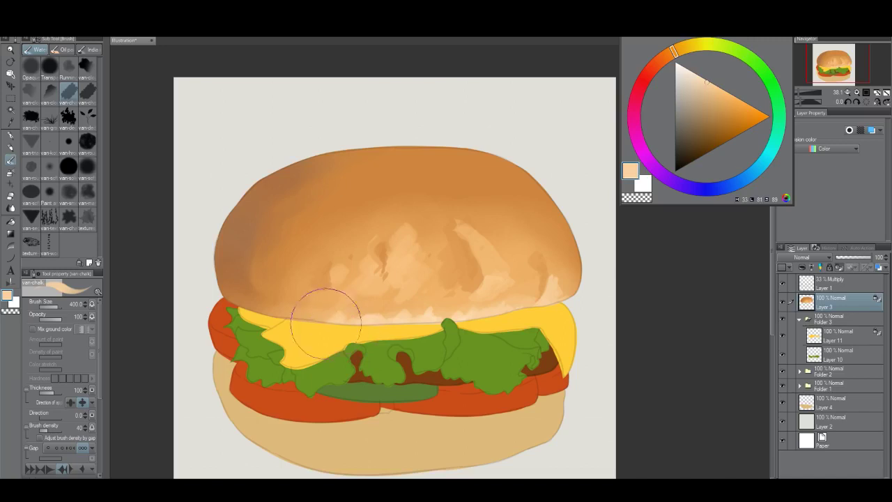
pyautogui.keyDown('alt'); pyautogui.click(303, 301); pyautogui.keyUp('alt')
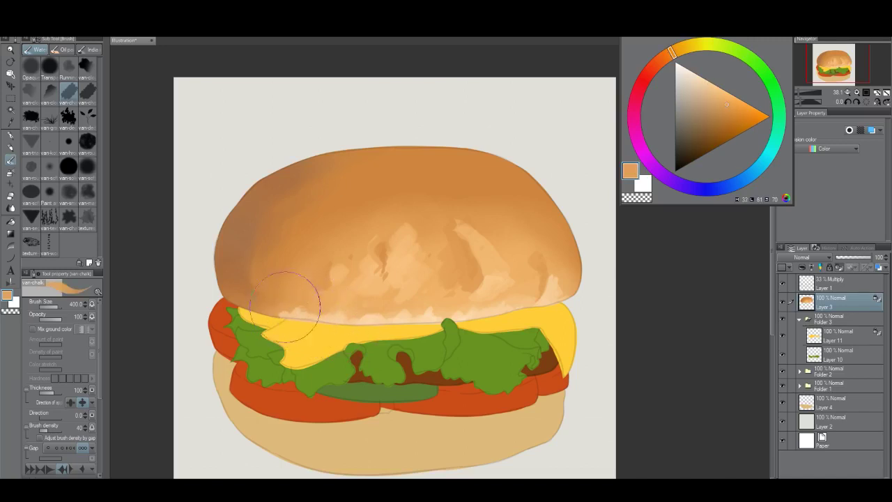
pyautogui.hotkey('alt', 'space')
pyautogui.moveTo(410, 347); pyautogui.dragTo(359, 360)
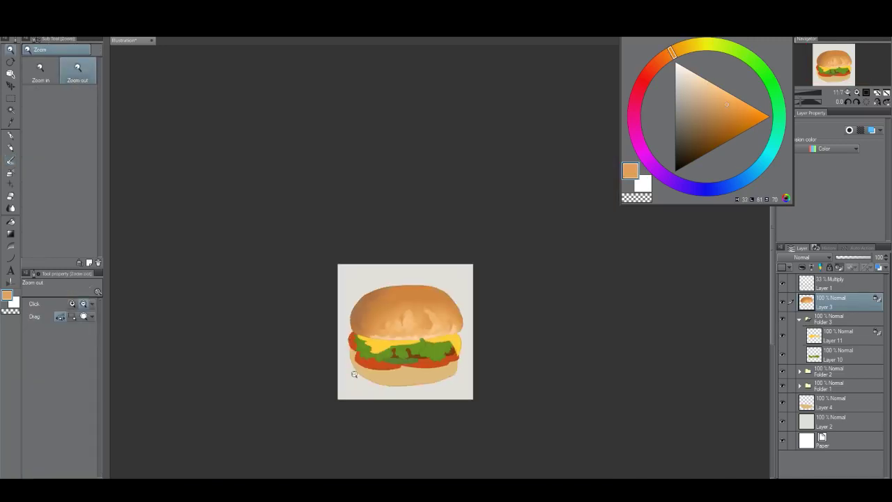
pyautogui.moveTo(436, 328)
pyautogui.mouseDown()
pyautogui.moveTo(463, 343)
pyautogui.moveTo(454, 321)
pyautogui.mouseUp()
pyautogui.keyDown('alt'); pyautogui.click(451, 342); pyautogui.keyUp('alt')
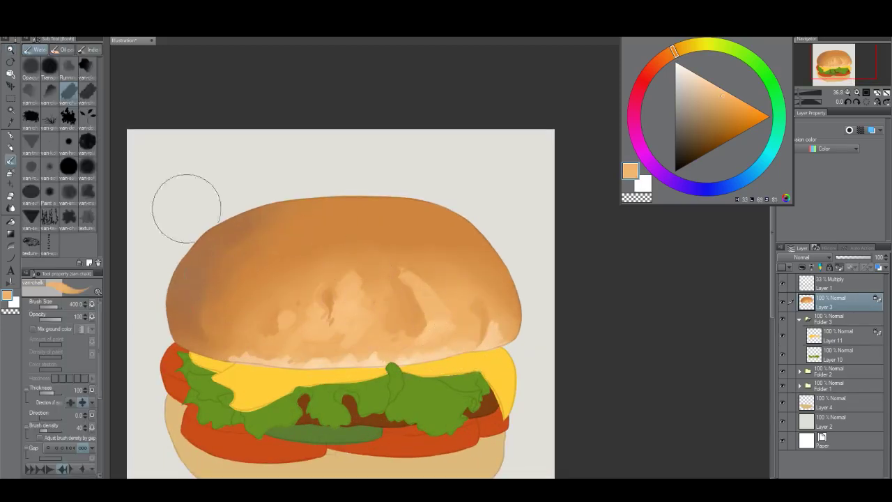
# Step: Smudge the peach patches and the crease in the middle of the top bun with an enlarged finger-tip blend tool
pyautogui.press('j')
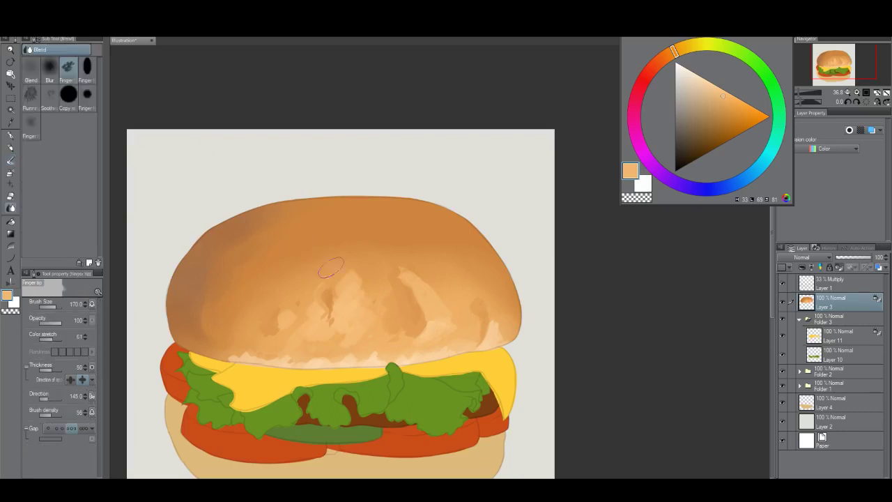
pyautogui.press(']')
pyautogui.press(']')
pyautogui.press(']')
pyautogui.moveTo(359, 275)
pyautogui.mouseDown()
pyautogui.moveTo(364, 297)
pyautogui.moveTo(363, 285)
pyautogui.mouseUp()
pyautogui.press(']')
pyautogui.moveTo(426, 309)
pyautogui.mouseDown()
pyautogui.moveTo(452, 325)
pyautogui.moveTo(441, 282)
pyautogui.mouseUp()
pyautogui.moveTo(337, 329); pyautogui.dragTo(322, 321)
# Step: Blend the right-end highlight and the pale lower rim into the bun, undoing the last smudge on the left side
pyautogui.moveTo(486, 340); pyautogui.dragTo(502, 320)
pyautogui.moveTo(377, 359)
pyautogui.mouseDown()
pyautogui.moveTo(200, 366)
pyautogui.moveTo(251, 363)
pyautogui.moveTo(243, 378)
pyautogui.moveTo(223, 364)
pyautogui.mouseUp()
pyautogui.moveTo(293, 346); pyautogui.dragTo(305, 316)
pyautogui.hotkey('ctrl', 'z')
pyautogui.hotkey('alt', 'space')
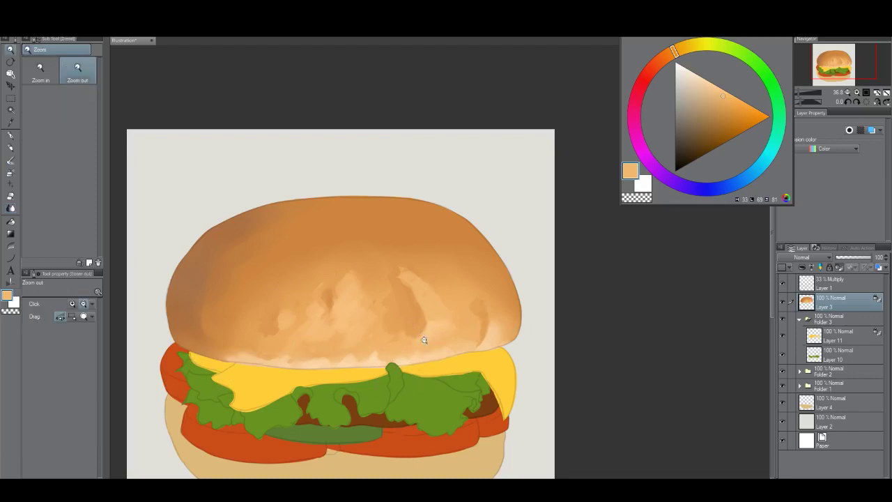
pyautogui.click(438, 337)
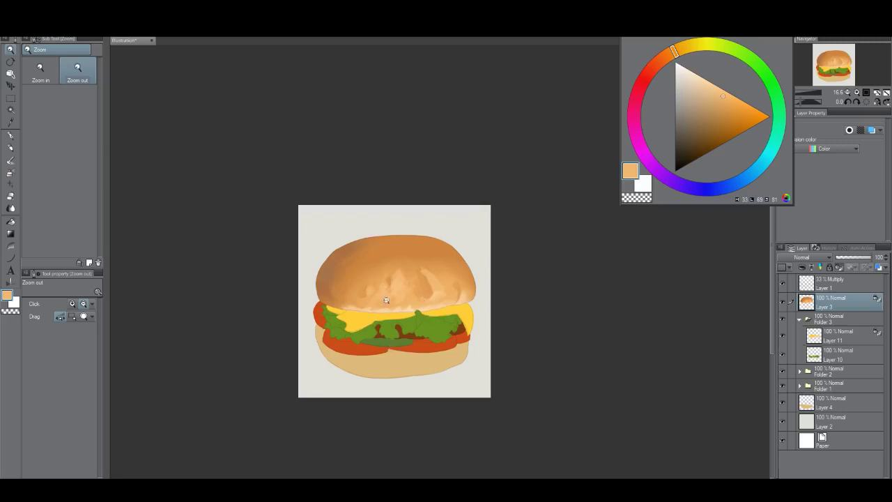
pyautogui.moveTo(385, 304)
pyautogui.mouseDown()
pyautogui.moveTo(400, 312)
pyautogui.moveTo(378, 319)
pyautogui.mouseUp()
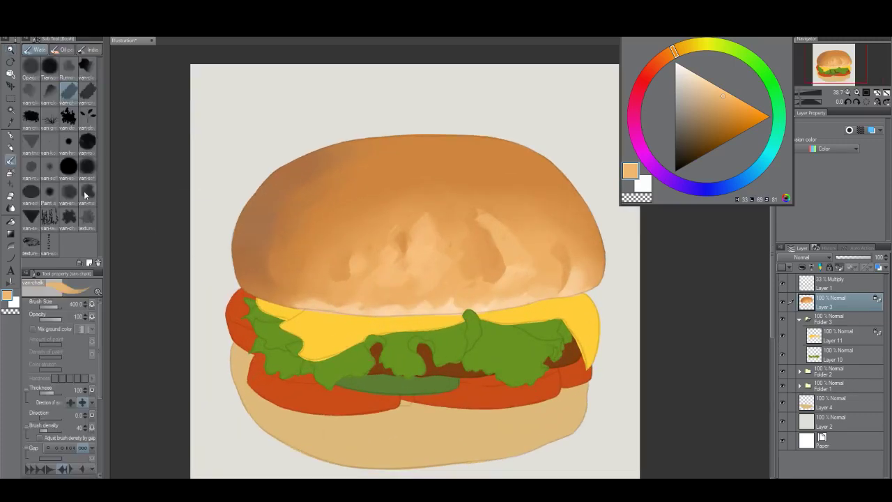
# Step: Warm the shaded left side of the top bun with yellowish orange, using the van-roundROUGH brush at size 300 and 70 opacity
pyautogui.click(85, 195)
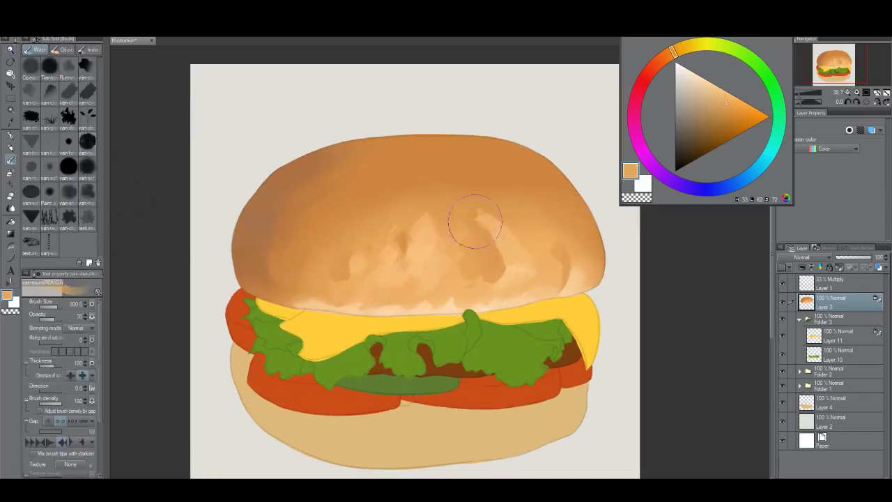
pyautogui.moveTo(681, 54); pyautogui.dragTo(686, 47)
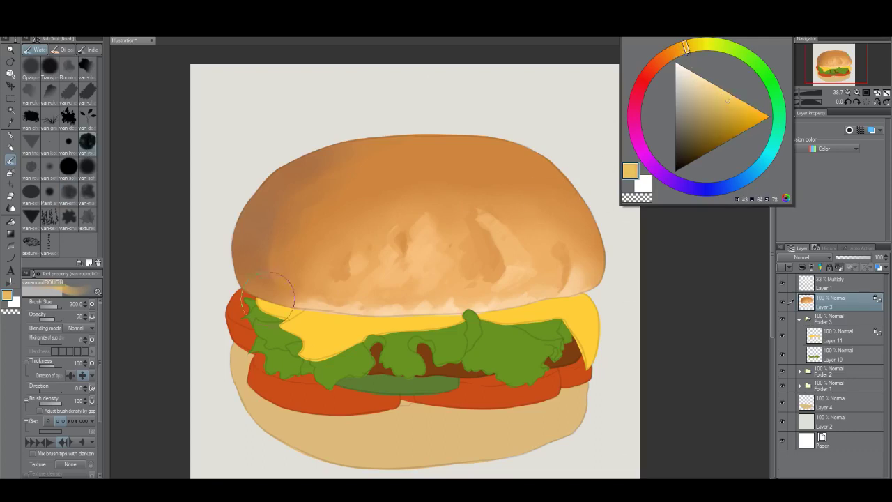
pyautogui.click(676, 50)
pyautogui.click(727, 106)
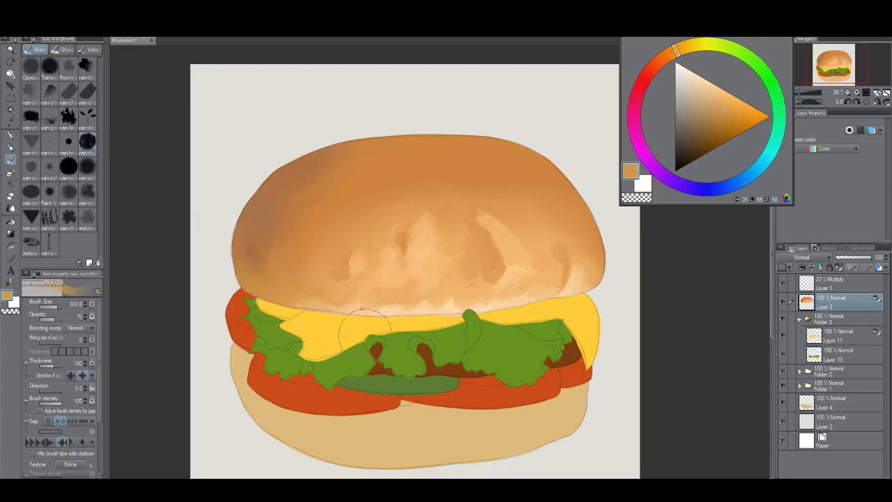
pyautogui.hotkey('alt', 'space')
pyautogui.moveTo(393, 354); pyautogui.dragTo(337, 375)
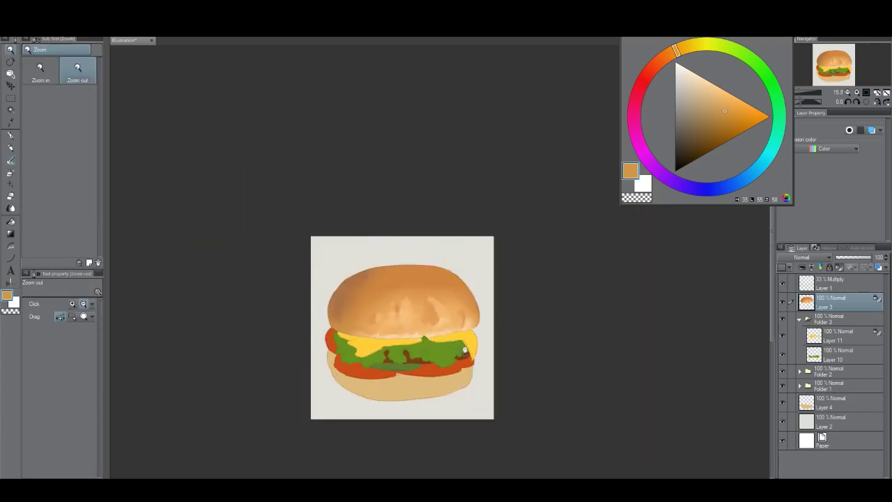
# Step: Sample the brown of the bun's top outline, select the van-round 2 brush and make pen pressure control its size
pyautogui.scroll(4, 465, 349)
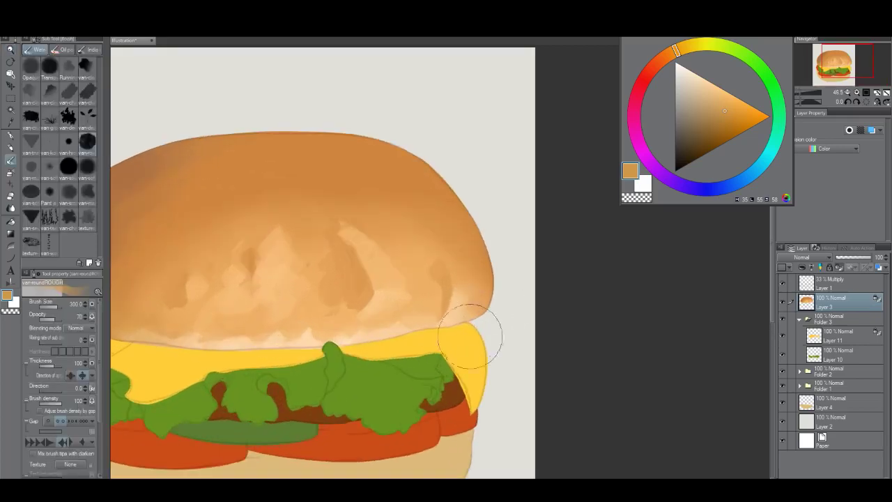
pyautogui.moveTo(403, 342); pyautogui.dragTo(432, 385)
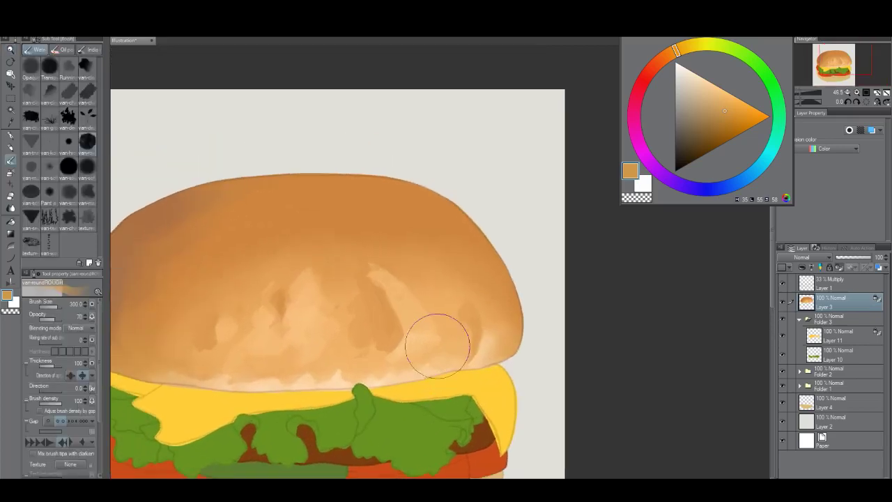
pyautogui.moveTo(435, 341); pyautogui.dragTo(442, 335)
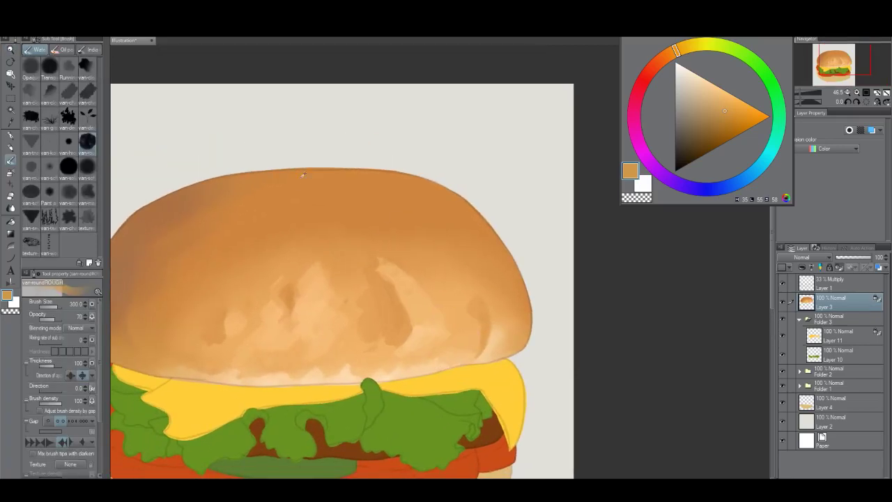
pyautogui.keyDown('alt'); pyautogui.click(303, 175); pyautogui.keyUp('alt')
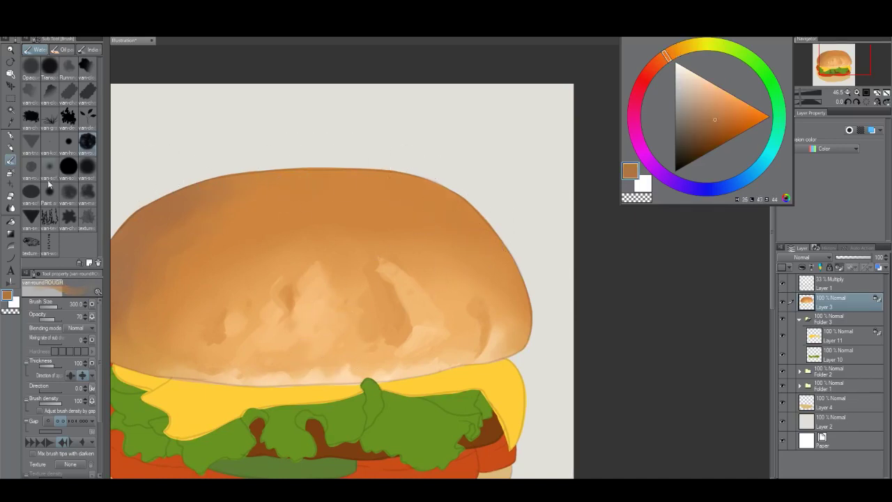
pyautogui.click(31, 166)
pyautogui.click(93, 305)
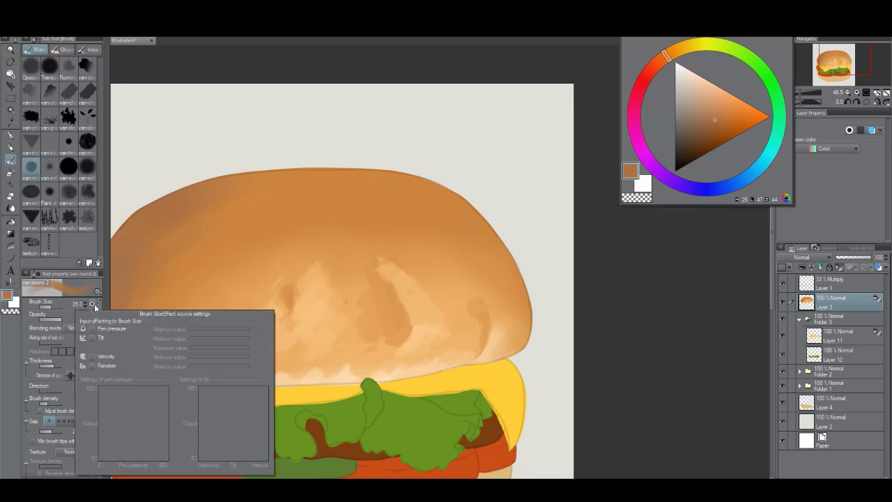
pyautogui.click(100, 330)
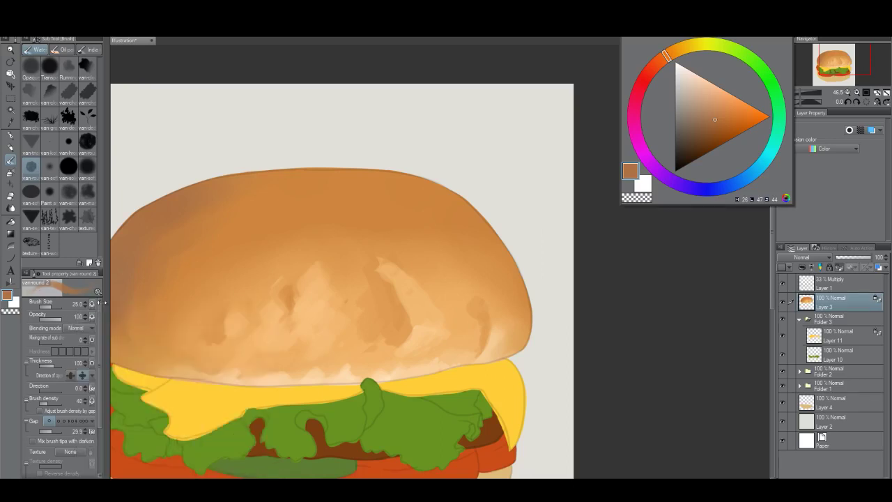
# Step: Try painting a muted violet-grey sheen along the bun's upper right edge with the brush at size 60
pyautogui.keyDown('alt'); pyautogui.click(454, 199); pyautogui.keyUp('alt')
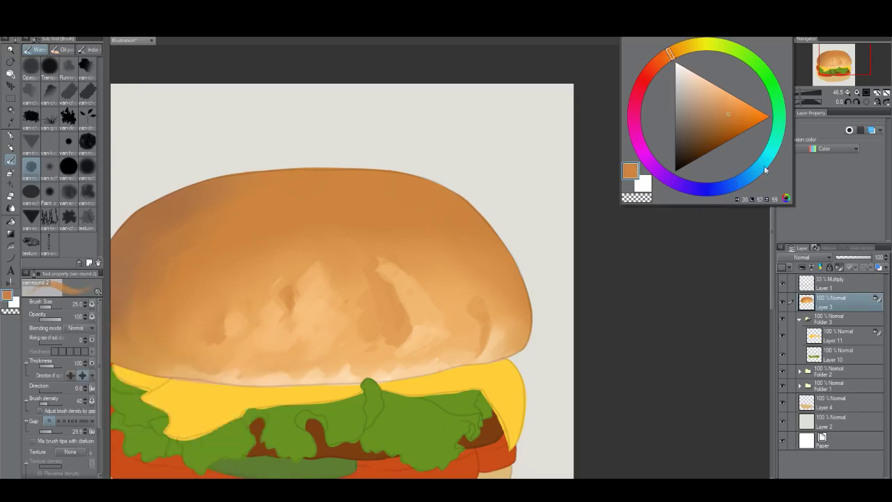
pyautogui.click(691, 96)
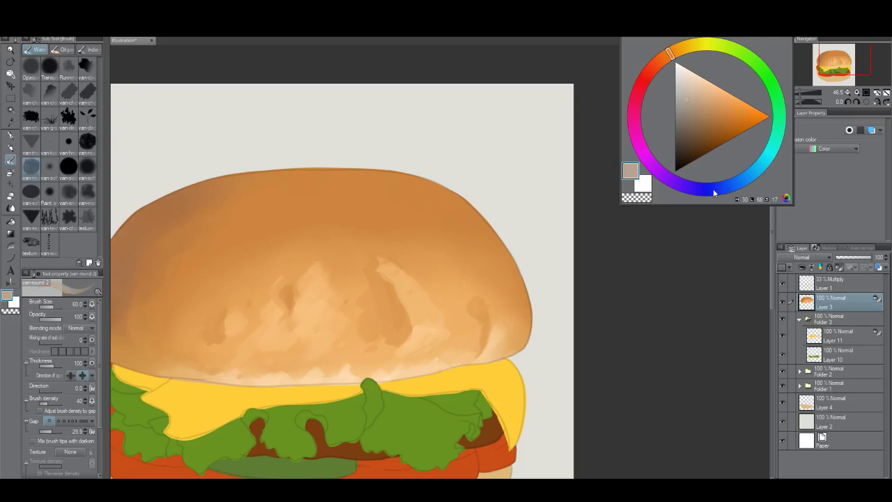
pyautogui.moveTo(714, 188); pyautogui.dragTo(703, 189)
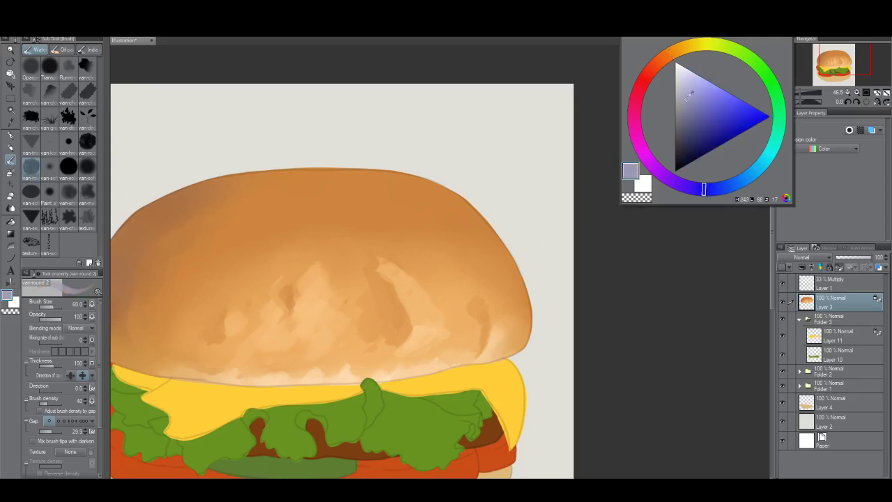
pyautogui.moveTo(431, 194); pyautogui.dragTo(475, 223)
# Step: Paint a desaturated blue-grey sheen along the bun's upper right edge with the brush at size 70, adding sampled warm grey
pyautogui.keyDown('alt'); pyautogui.click(438, 196); pyautogui.keyUp('alt')
pyautogui.click(687, 100)
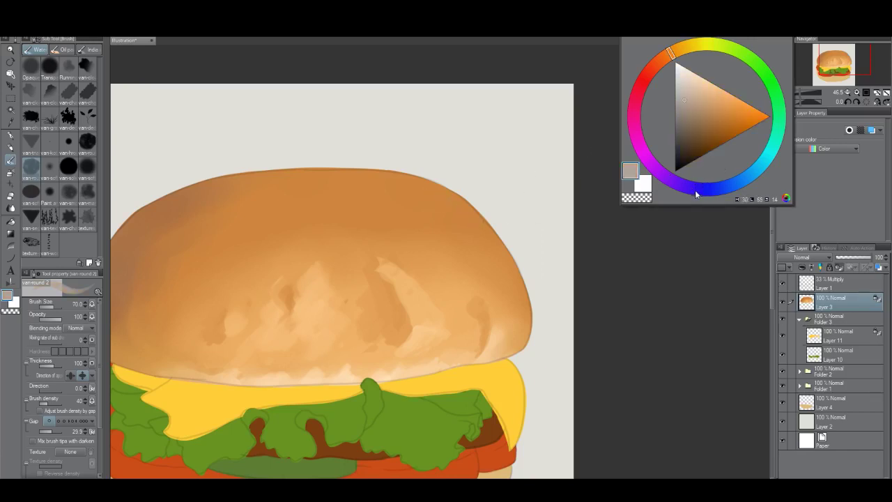
pyautogui.moveTo(695, 190); pyautogui.dragTo(730, 187)
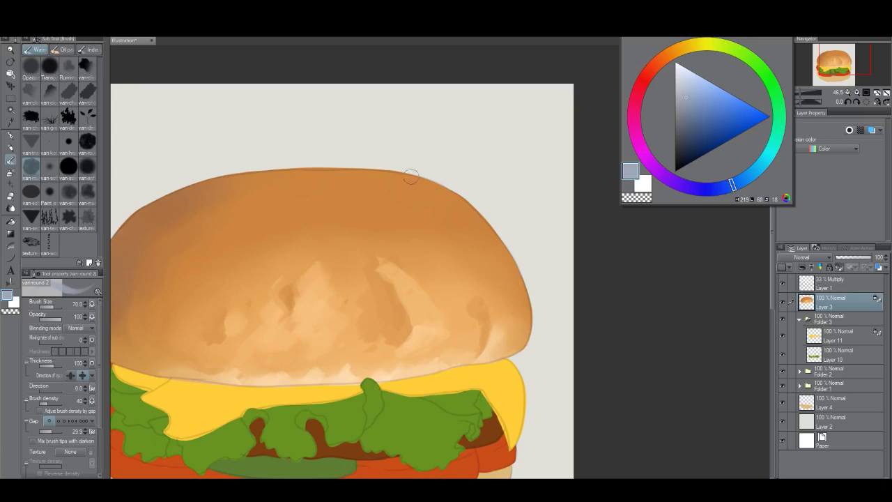
pyautogui.moveTo(411, 177); pyautogui.dragTo(486, 233)
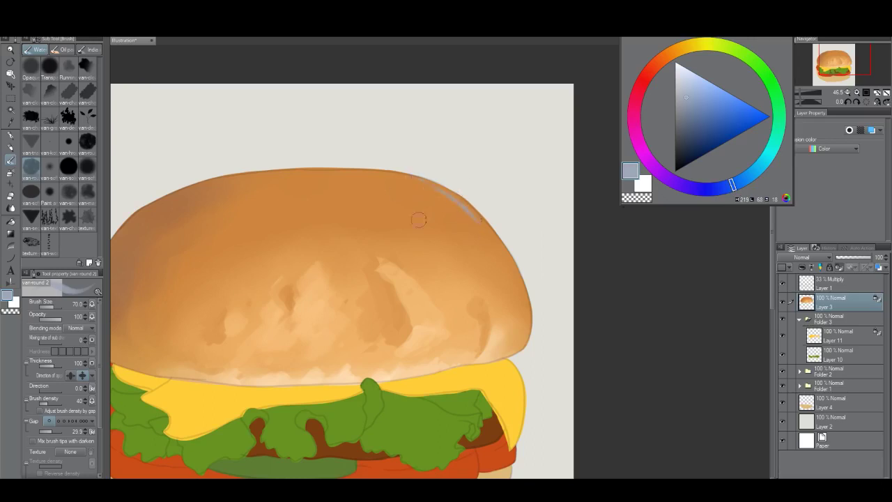
pyautogui.keyDown('alt'); pyautogui.click(471, 207); pyautogui.keyUp('alt')
pyautogui.scroll(3, 471, 206)
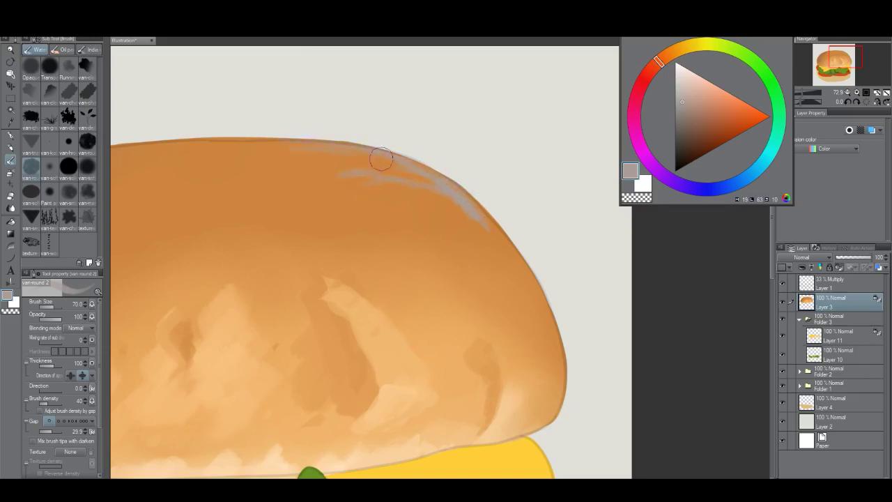
# Step: Brighten the sheen on the bun's upper right edge with a lighter warm grey and a pale blue-grey, using the size 70 brush
pyautogui.moveTo(360, 175); pyautogui.dragTo(358, 186)
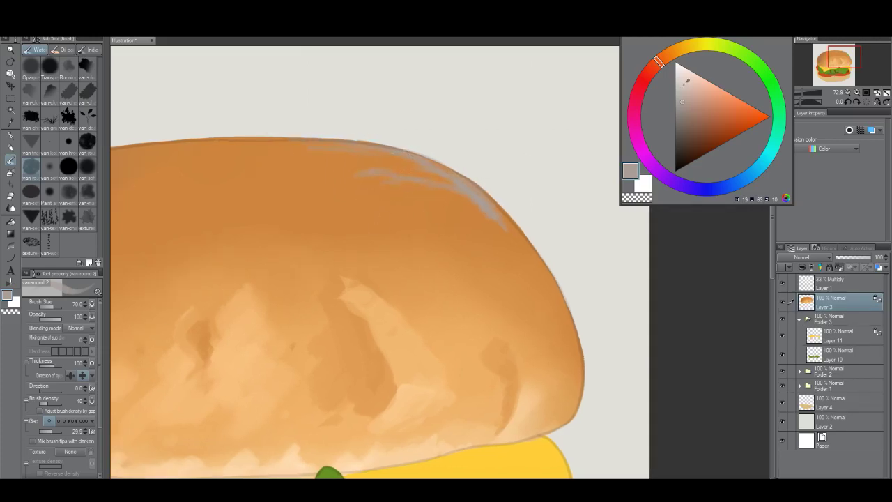
pyautogui.click(682, 86)
pyautogui.moveTo(456, 181); pyautogui.dragTo(473, 188)
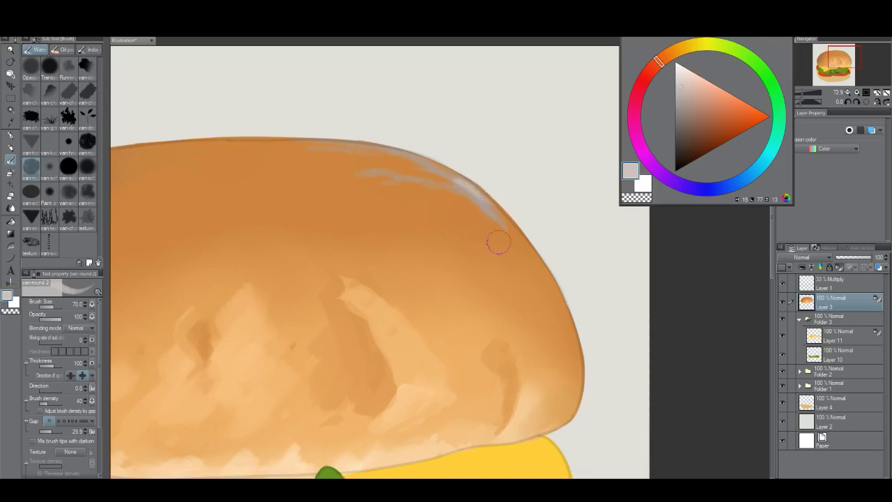
pyautogui.click(740, 182)
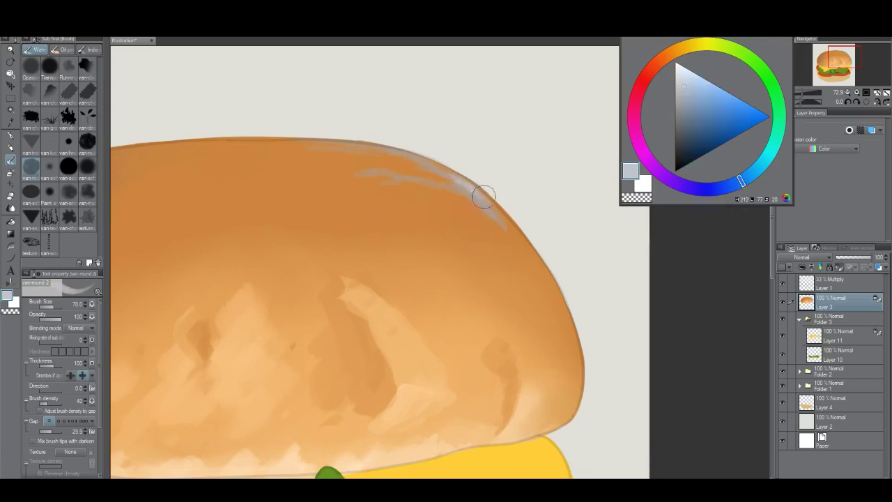
pyautogui.moveTo(481, 193); pyautogui.dragTo(503, 223)
pyautogui.moveTo(447, 180); pyautogui.dragTo(442, 191)
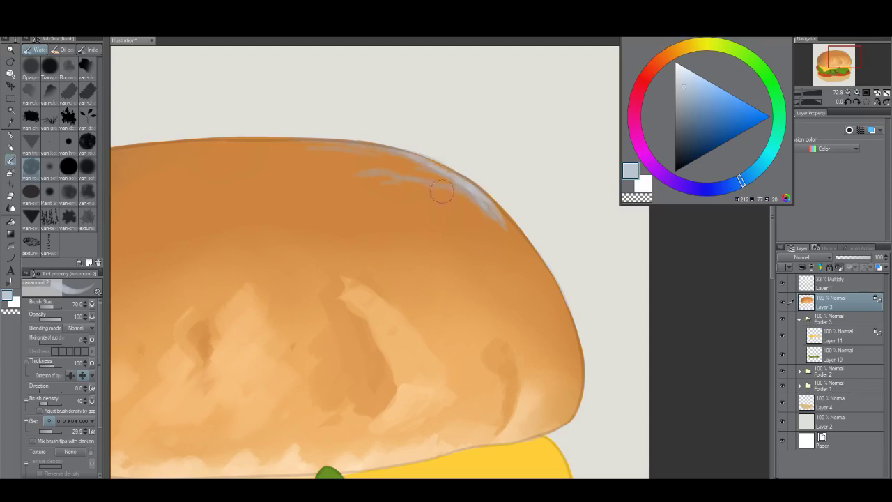
pyautogui.moveTo(381, 171)
pyautogui.mouseDown()
pyautogui.moveTo(345, 170)
pyautogui.moveTo(360, 147)
pyautogui.mouseUp()
# Step: Extend blue-grey sheen streaks down the bun's right shoulder, resampling the sheen colour, and hide the Multiply layer, Layer 1
pyautogui.moveTo(475, 185)
pyautogui.mouseDown()
pyautogui.moveTo(502, 211)
pyautogui.moveTo(527, 260)
pyautogui.mouseUp()
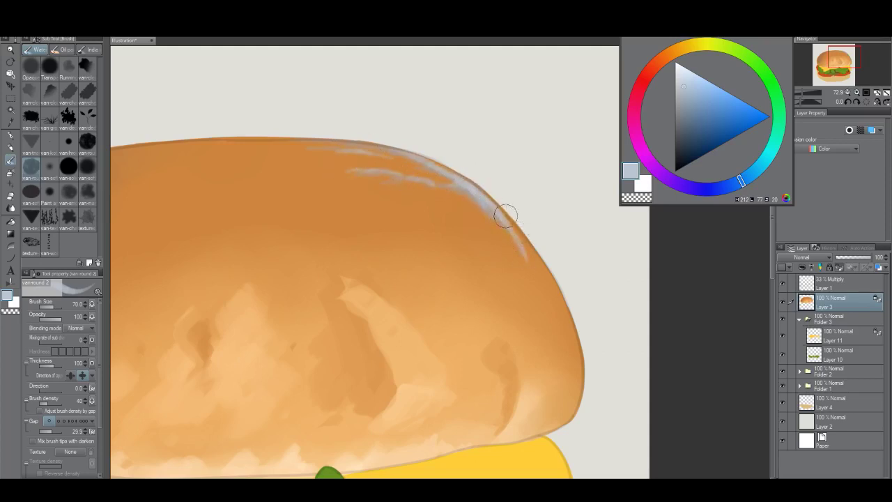
pyautogui.moveTo(506, 215); pyautogui.dragTo(504, 244)
pyautogui.keyDown('alt'); pyautogui.click(469, 183); pyautogui.keyUp('alt')
pyautogui.moveTo(464, 184); pyautogui.dragTo(506, 260)
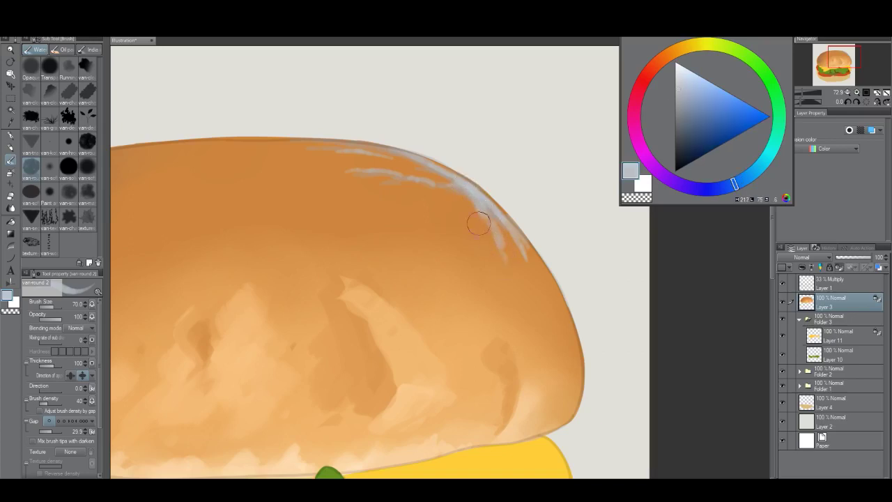
pyautogui.moveTo(496, 207)
pyautogui.mouseDown()
pyautogui.moveTo(513, 233)
pyautogui.moveTo(539, 217)
pyautogui.mouseUp()
pyautogui.click(783, 284)
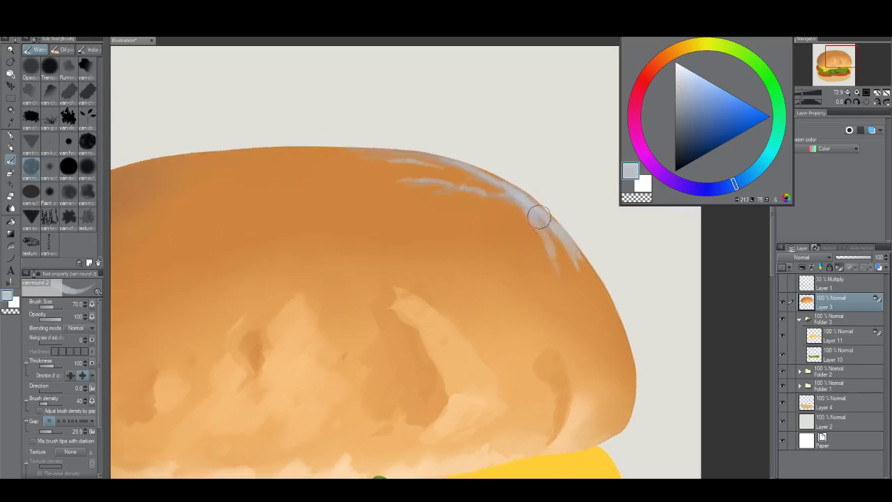
# Step: Sample a neutral grey from the sheen and extend it along the bun's top edge, adding a thin streak beneath it
pyautogui.keyDown('alt'); pyautogui.click(497, 184); pyautogui.keyUp('alt')
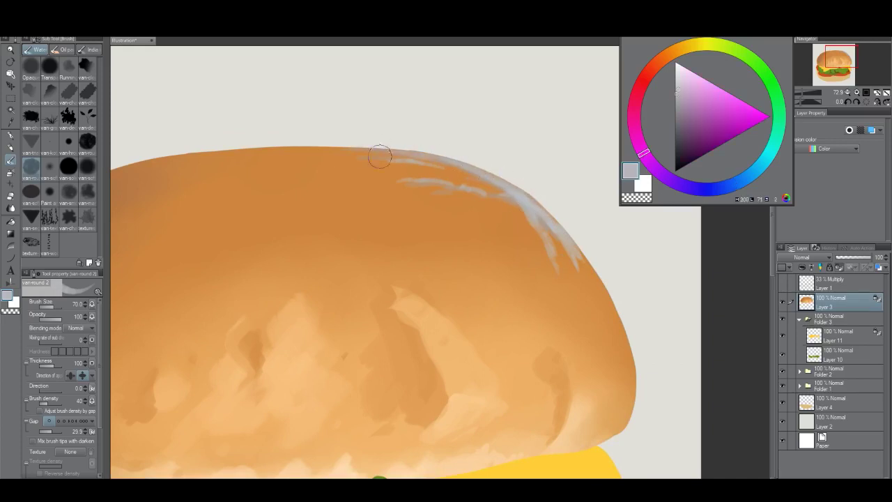
pyautogui.moveTo(379, 154); pyautogui.dragTo(354, 147)
pyautogui.moveTo(360, 182); pyautogui.dragTo(359, 163)
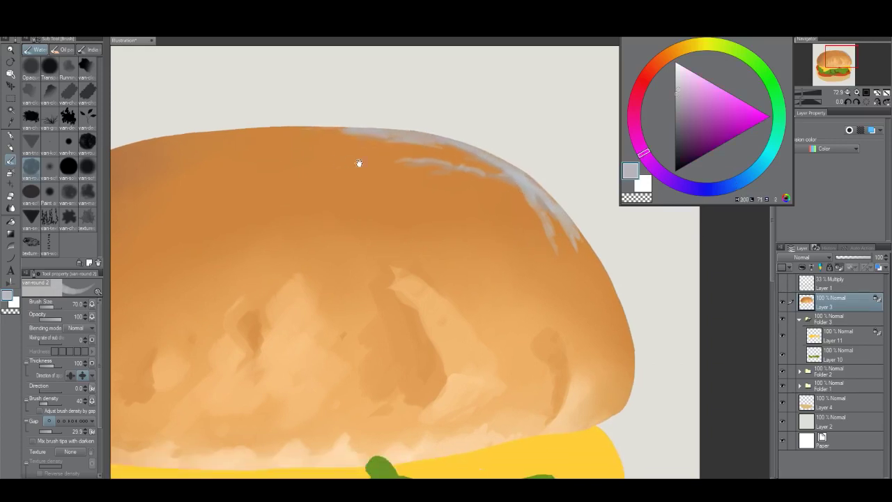
pyautogui.moveTo(302, 146)
pyautogui.mouseDown()
pyautogui.moveTo(390, 163)
pyautogui.moveTo(311, 142)
pyautogui.moveTo(233, 140)
pyautogui.mouseUp()
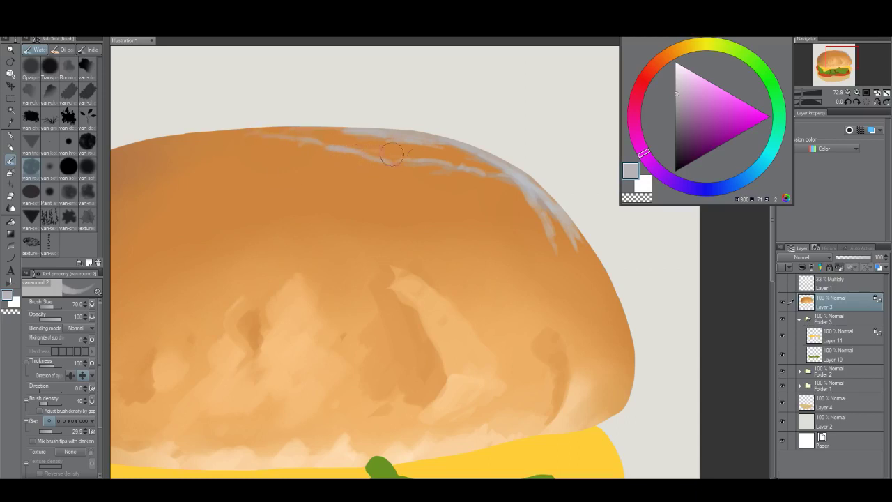
# Step: Paint warm grey sheen streaks along the bun's upper left edge, using a desaturated orange grey and a browner sampled tone
pyautogui.hotkey('alt', 'space')
pyautogui.moveTo(422, 202); pyautogui.dragTo(314, 218)
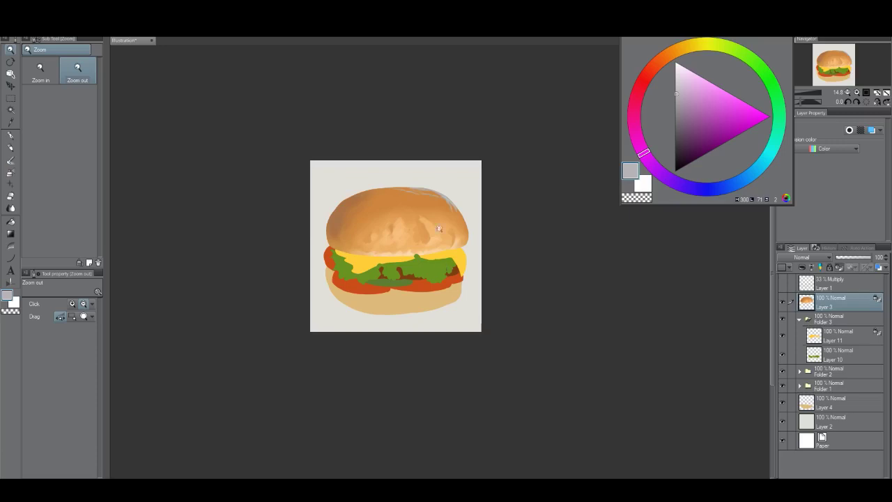
pyautogui.moveTo(398, 195); pyautogui.dragTo(426, 206)
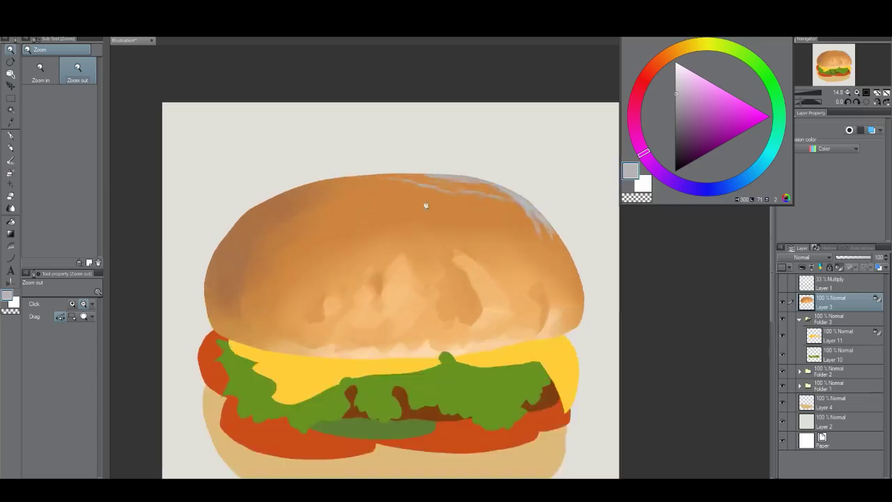
pyautogui.moveTo(265, 222); pyautogui.dragTo(281, 223)
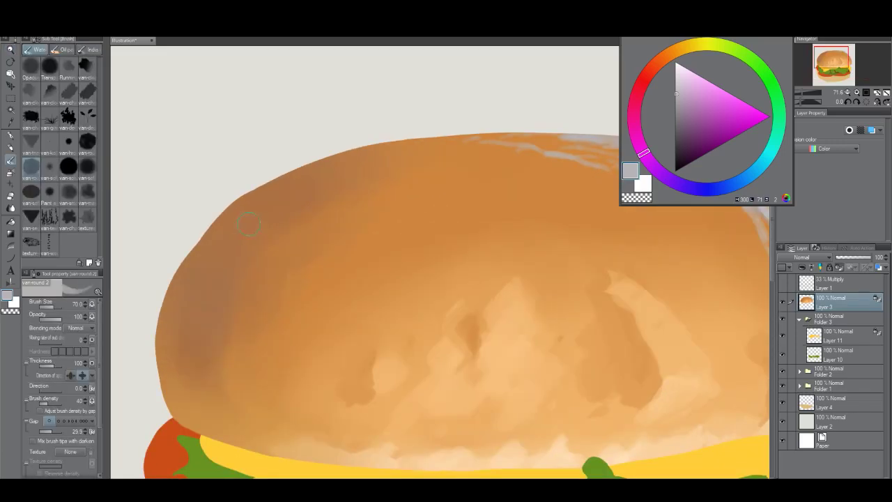
pyautogui.click(681, 103)
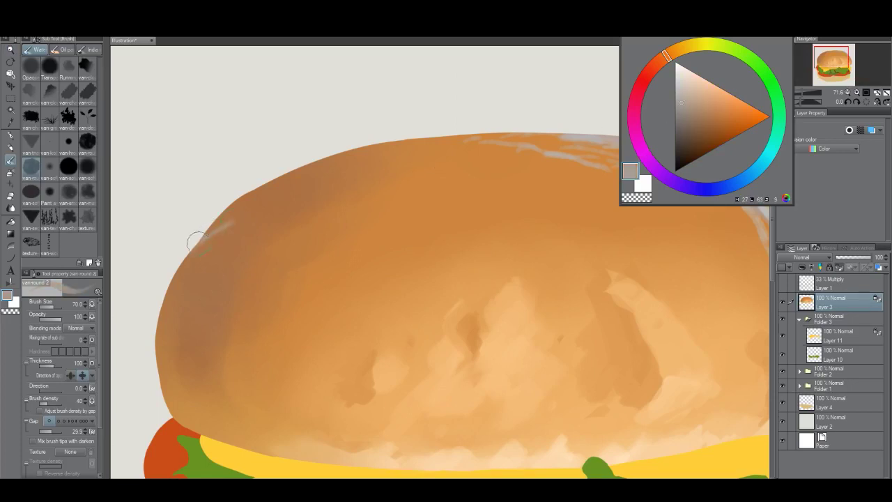
pyautogui.moveTo(205, 237)
pyautogui.mouseDown()
pyautogui.moveTo(169, 290)
pyautogui.moveTo(215, 262)
pyautogui.mouseUp()
pyautogui.keyDown('alt'); pyautogui.click(178, 270); pyautogui.keyUp('alt')
pyautogui.moveTo(220, 214); pyautogui.dragTo(278, 173)
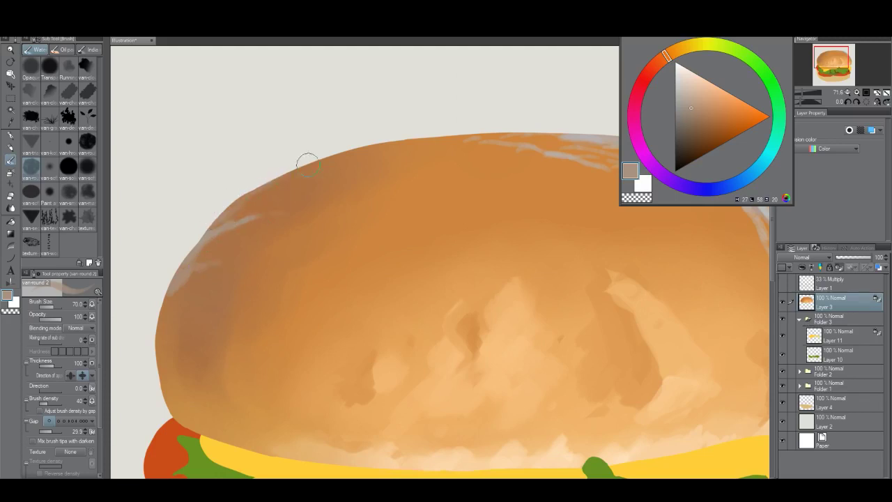
pyautogui.moveTo(356, 146)
pyautogui.mouseDown()
pyautogui.moveTo(417, 140)
pyautogui.moveTo(362, 155)
pyautogui.moveTo(321, 180)
pyautogui.moveTo(358, 154)
pyautogui.moveTo(442, 137)
pyautogui.mouseUp()
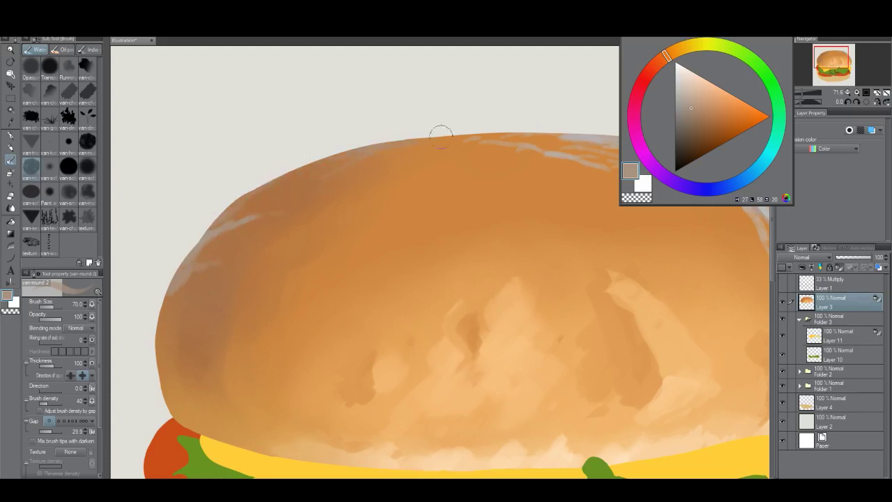
# Step: Continue the brownish grey sheen down the outer left side of the top bun
pyautogui.moveTo(237, 258); pyautogui.dragTo(256, 239)
pyautogui.moveTo(198, 255); pyautogui.dragTo(176, 313)
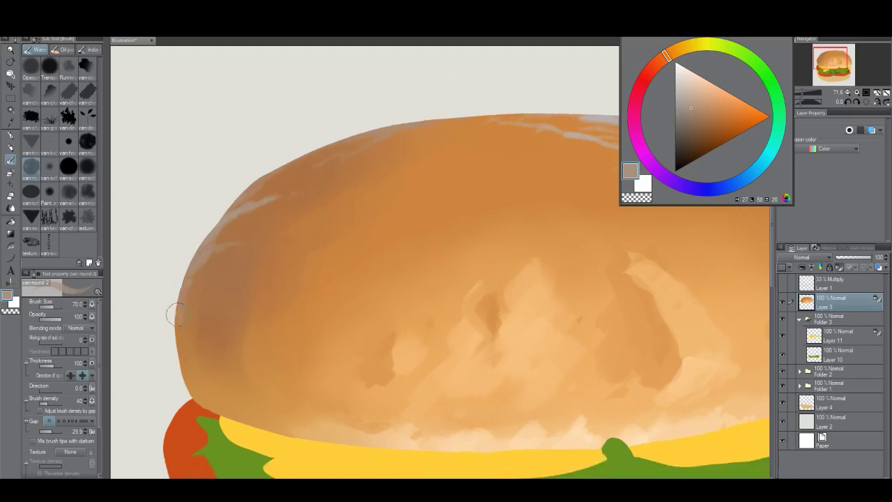
pyautogui.moveTo(194, 274); pyautogui.dragTo(179, 298)
pyautogui.moveTo(197, 252); pyautogui.dragTo(193, 275)
# Step: Examine the whole burger at reduced size to judge the sheen along the top bun's edges
pyautogui.hotkey('alt', 'space')
pyautogui.moveTo(394, 287); pyautogui.dragTo(429, 324)
pyautogui.moveTo(421, 292); pyautogui.dragTo(394, 307)
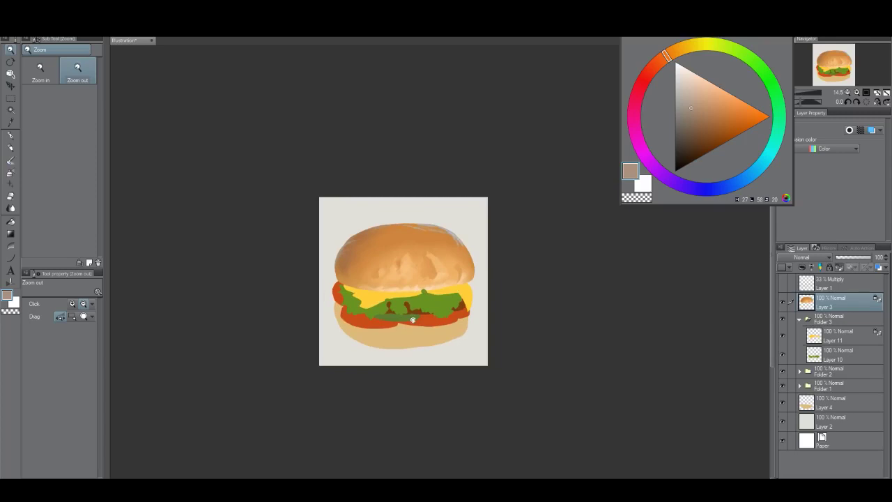
pyautogui.click(412, 320)
pyautogui.scroll(1, 435, 260)
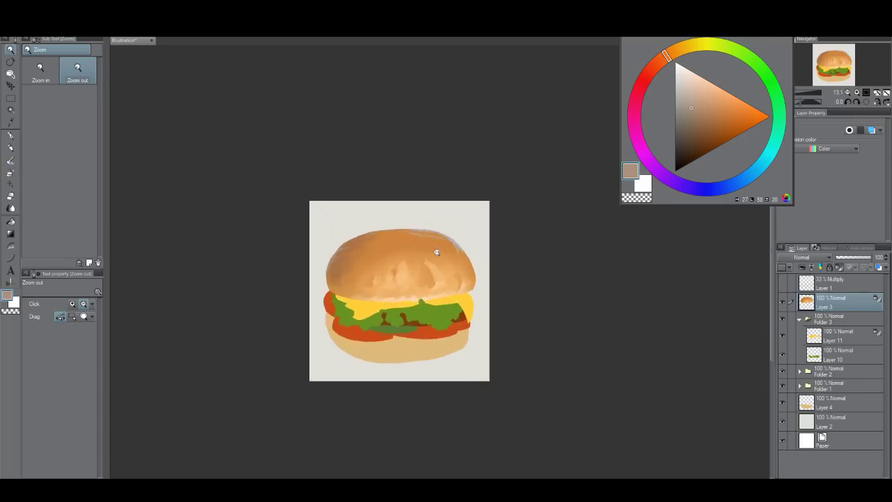
pyautogui.scroll(1, 432, 243)
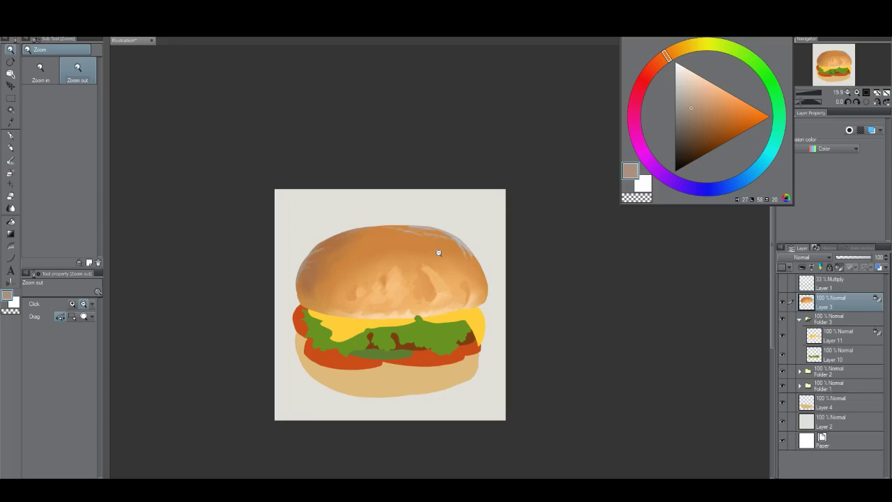
pyautogui.scroll(5, 465, 264)
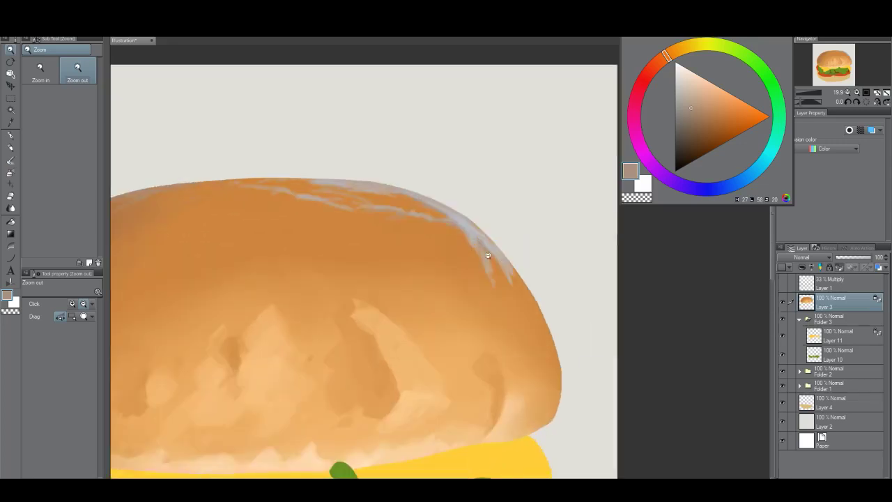
pyautogui.moveTo(477, 253)
pyautogui.mouseDown()
pyautogui.moveTo(494, 251)
pyautogui.moveTo(486, 237)
pyautogui.moveTo(493, 241)
pyautogui.mouseUp()
# Step: Paint a very pale blue highlight over the brightest part of the sheen along the bun's upper right edge
pyautogui.keyDown('alt'); pyautogui.click(472, 224); pyautogui.keyUp('alt')
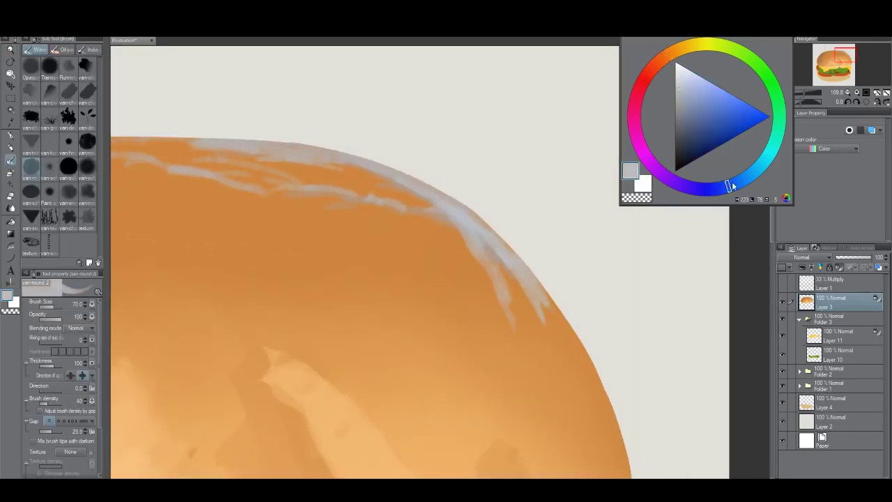
pyautogui.click(683, 74)
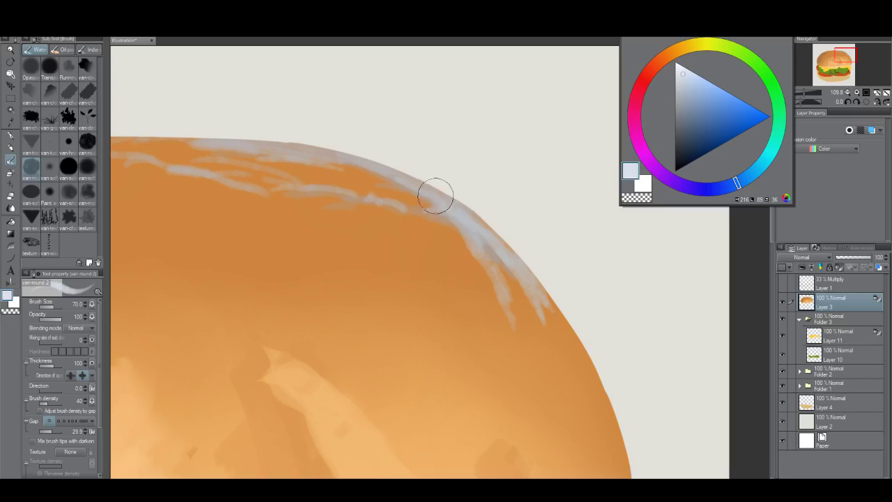
pyautogui.moveTo(431, 185)
pyautogui.mouseDown()
pyautogui.moveTo(483, 223)
pyautogui.moveTo(468, 213)
pyautogui.moveTo(484, 240)
pyautogui.mouseUp()
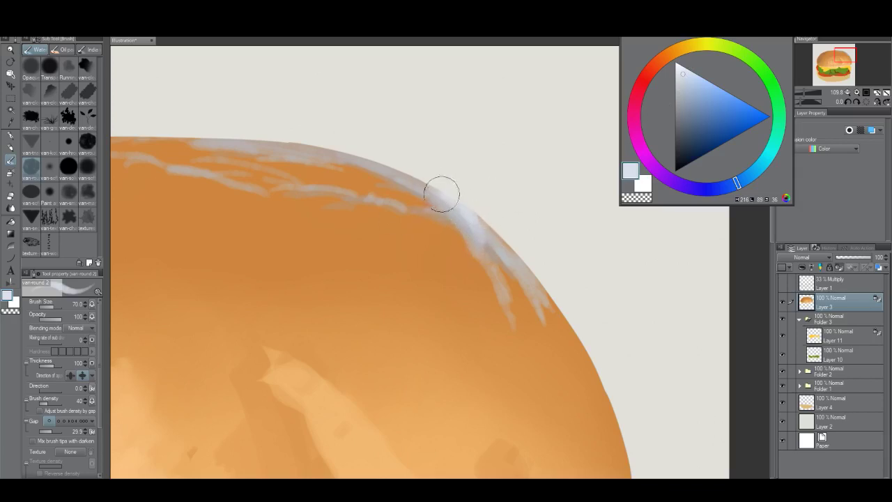
pyautogui.moveTo(442, 194); pyautogui.dragTo(376, 172)
pyautogui.moveTo(442, 207)
pyautogui.mouseDown()
pyautogui.moveTo(392, 188)
pyautogui.moveTo(441, 200)
pyautogui.moveTo(415, 179)
pyautogui.moveTo(338, 166)
pyautogui.moveTo(337, 150)
pyautogui.moveTo(242, 141)
pyautogui.moveTo(377, 166)
pyautogui.mouseUp()
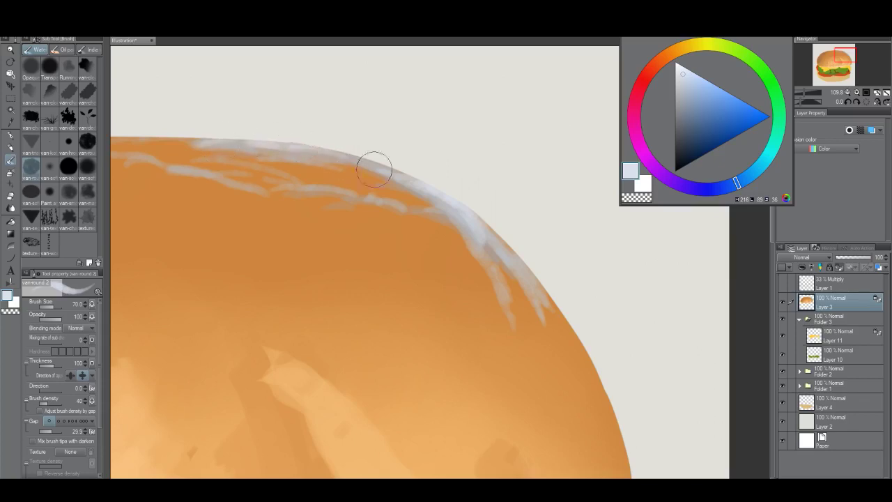
pyautogui.moveTo(471, 208)
pyautogui.mouseDown()
pyautogui.moveTo(531, 281)
pyautogui.moveTo(517, 249)
pyautogui.moveTo(544, 317)
pyautogui.mouseUp()
# Step: Sample a pale pinkish grey and strengthen the lower tips of the sheen on the bun's right shoulder
pyautogui.keyDown('alt'); pyautogui.click(536, 297); pyautogui.keyUp('alt')
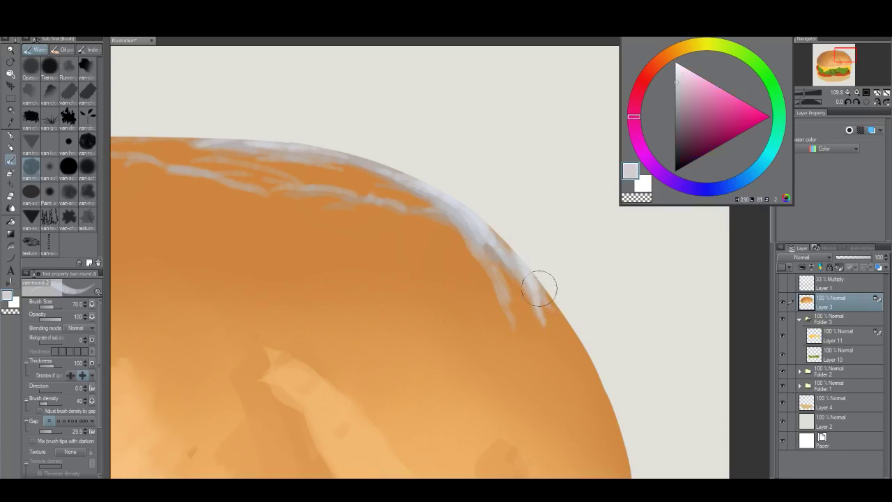
pyautogui.moveTo(541, 286); pyautogui.dragTo(552, 306)
pyautogui.moveTo(513, 243)
pyautogui.mouseDown()
pyautogui.moveTo(493, 229)
pyautogui.moveTo(522, 266)
pyautogui.mouseUp()
# Step: Refine the inner edge of the right-hand sheen with sampled bun orange and extend its inner streak with a sampled tone
pyautogui.moveTo(509, 298); pyautogui.dragTo(503, 277)
pyautogui.keyDown('alt'); pyautogui.click(505, 221); pyautogui.keyUp('alt')
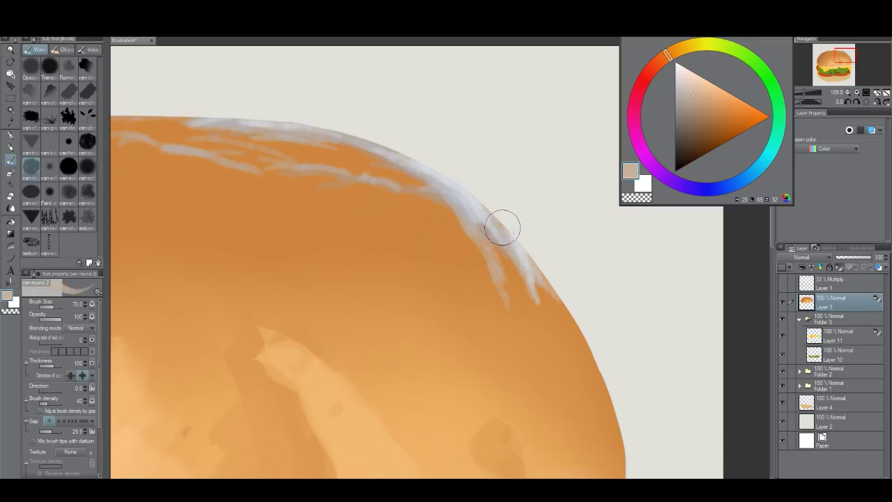
pyautogui.keyDown('alt'); pyautogui.click(438, 234); pyautogui.keyUp('alt')
pyautogui.moveTo(443, 218); pyautogui.dragTo(470, 239)
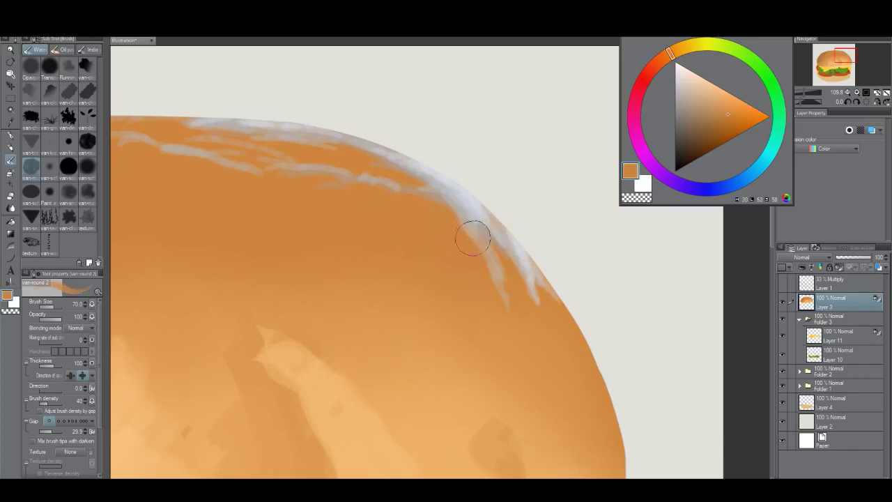
pyautogui.keyDown('alt'); pyautogui.click(504, 293); pyautogui.keyUp('alt')
pyautogui.moveTo(504, 293); pyautogui.dragTo(517, 323)
# Step: Sample a beige from the sheen and paint faint broken streaks farther down the bun's right side and inside the edge
pyautogui.keyDown('alt'); pyautogui.click(538, 291); pyautogui.keyUp('alt')
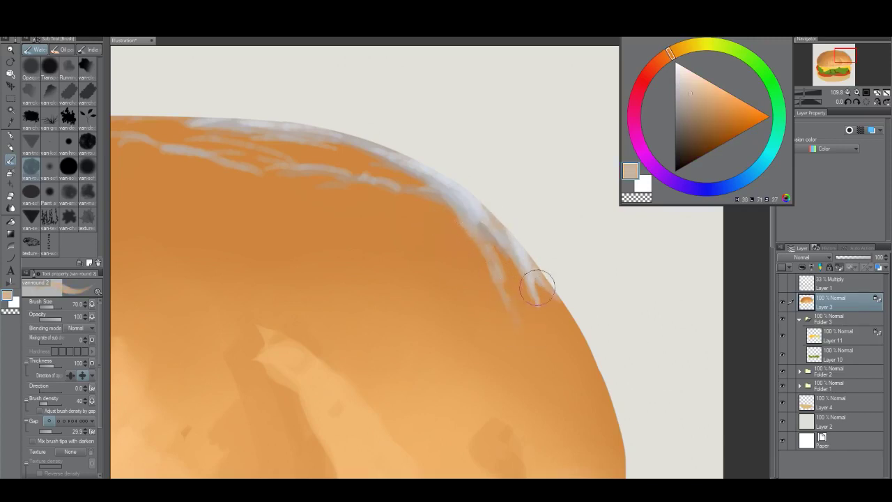
pyautogui.moveTo(538, 287); pyautogui.dragTo(573, 343)
pyautogui.moveTo(570, 311)
pyautogui.mouseDown()
pyautogui.moveTo(584, 343)
pyautogui.moveTo(537, 355)
pyautogui.moveTo(573, 358)
pyautogui.moveTo(569, 287)
pyautogui.moveTo(594, 350)
pyautogui.mouseUp()
pyautogui.moveTo(521, 307); pyautogui.dragTo(541, 341)
pyautogui.moveTo(426, 240)
pyautogui.mouseDown()
pyautogui.moveTo(484, 290)
pyautogui.moveTo(392, 228)
pyautogui.mouseUp()
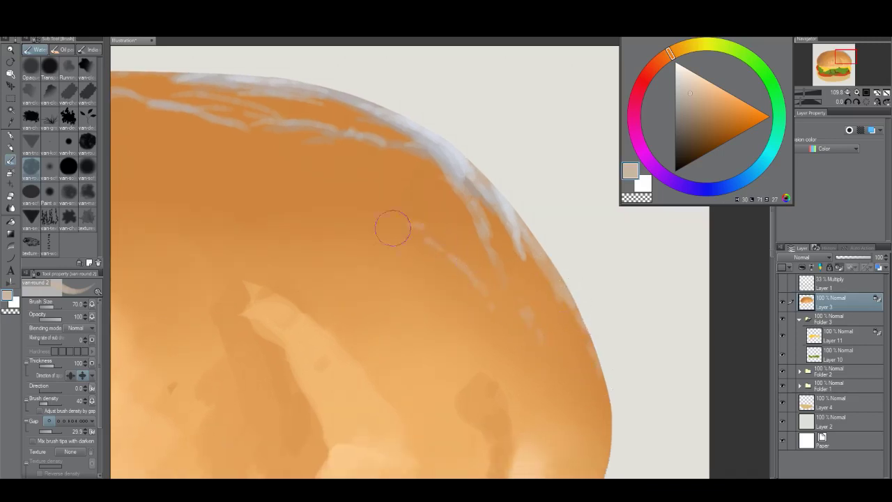
# Step: Smudge the sheen on the bun's upper right edge using the Finger tip blending tool at size 400
pyautogui.hotkey('alt', 'space')
pyautogui.moveTo(468, 334); pyautogui.dragTo(356, 342)
pyautogui.moveTo(482, 368); pyautogui.dragTo(486, 343)
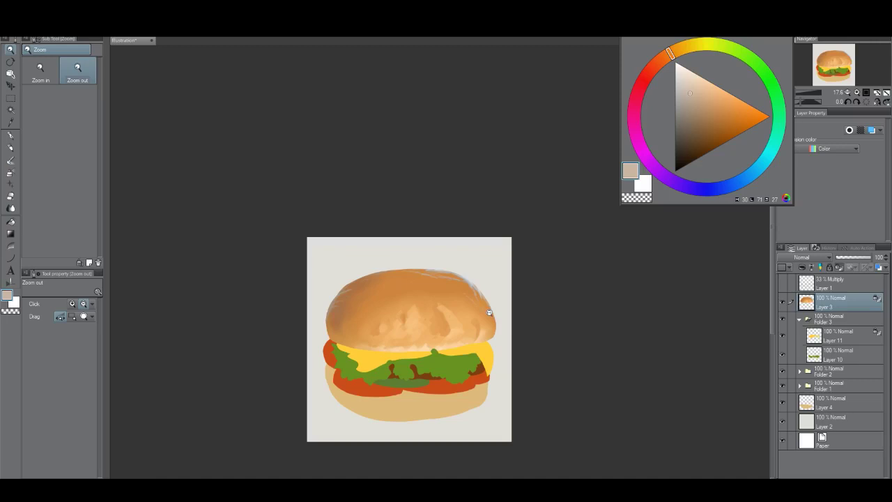
pyautogui.moveTo(481, 293); pyautogui.dragTo(563, 297)
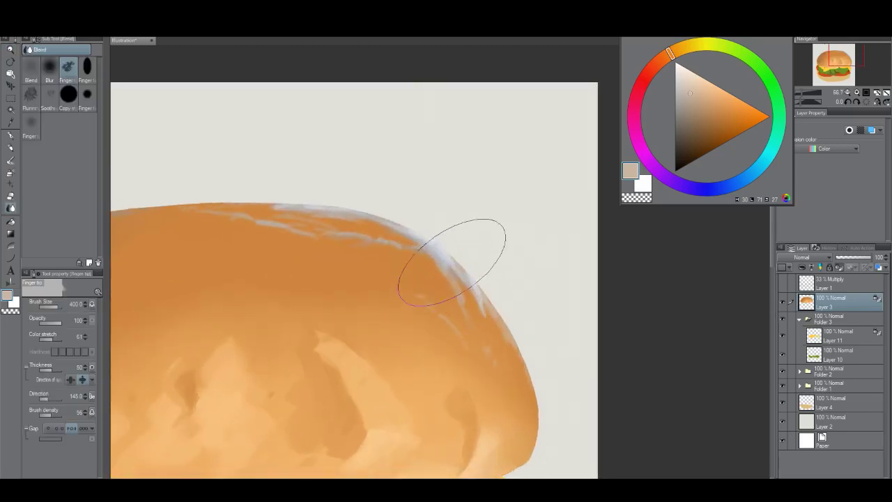
pyautogui.moveTo(373, 244)
pyautogui.mouseDown()
pyautogui.moveTo(302, 244)
pyautogui.moveTo(282, 231)
pyautogui.moveTo(165, 230)
pyautogui.moveTo(300, 211)
pyautogui.moveTo(283, 205)
pyautogui.moveTo(341, 208)
pyautogui.moveTo(367, 281)
pyautogui.moveTo(430, 254)
pyautogui.moveTo(426, 244)
pyautogui.moveTo(394, 234)
pyautogui.moveTo(380, 244)
pyautogui.moveTo(485, 288)
pyautogui.moveTo(466, 300)
pyautogui.moveTo(486, 317)
pyautogui.moveTo(467, 280)
pyautogui.moveTo(501, 326)
pyautogui.moveTo(518, 368)
pyautogui.moveTo(504, 378)
pyautogui.moveTo(419, 304)
pyautogui.moveTo(444, 328)
pyautogui.moveTo(494, 325)
pyautogui.moveTo(436, 293)
pyautogui.moveTo(451, 302)
pyautogui.moveTo(441, 279)
pyautogui.moveTo(487, 318)
pyautogui.moveTo(509, 313)
pyautogui.mouseUp()
# Step: Add a new layer clipped to the top bun's layer, Layer 3
pyautogui.hotkey('alt', 'space')
pyautogui.moveTo(418, 349)
pyautogui.mouseDown()
pyautogui.moveTo(412, 337)
pyautogui.moveTo(424, 373)
pyautogui.moveTo(429, 348)
pyautogui.mouseUp()
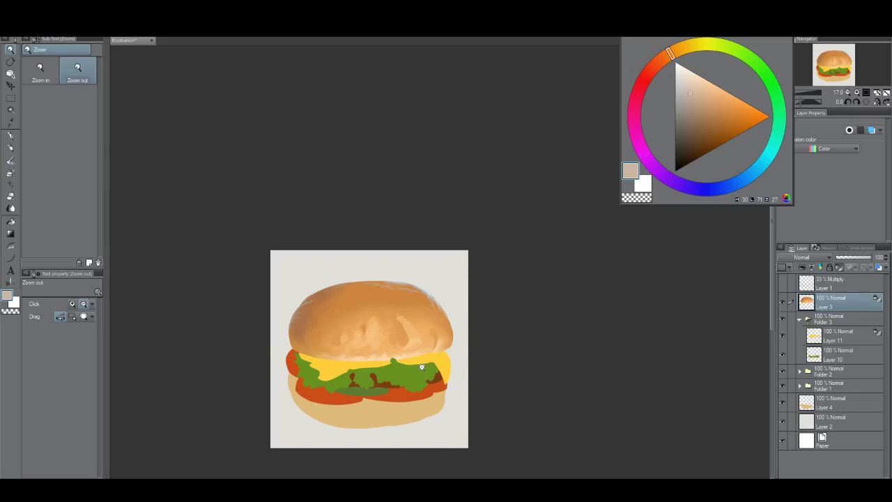
pyautogui.moveTo(385, 323); pyautogui.dragTo(406, 331)
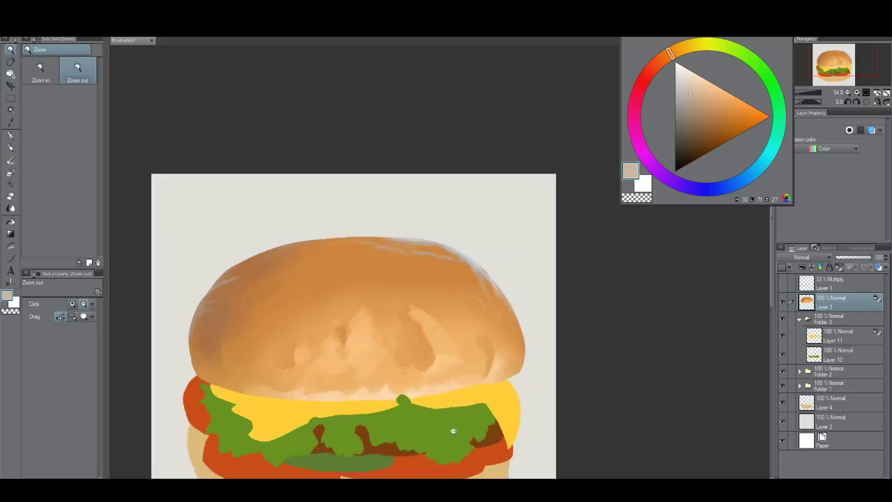
pyautogui.hotkey('ctrl', 'shift', 'n')
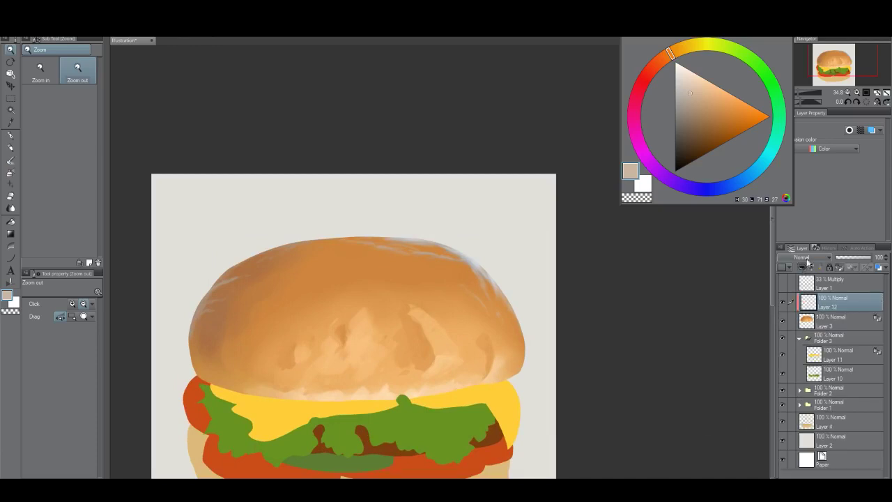
# Step: Set the new clipped layer to Multiply, sample the bun's orange and lighten it to a soft tan
pyautogui.click(803, 257)
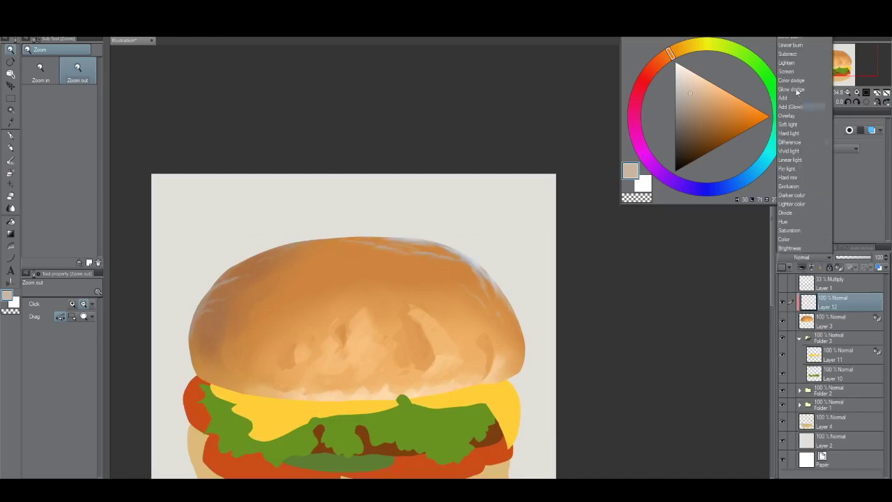
pyautogui.click(801, 49)
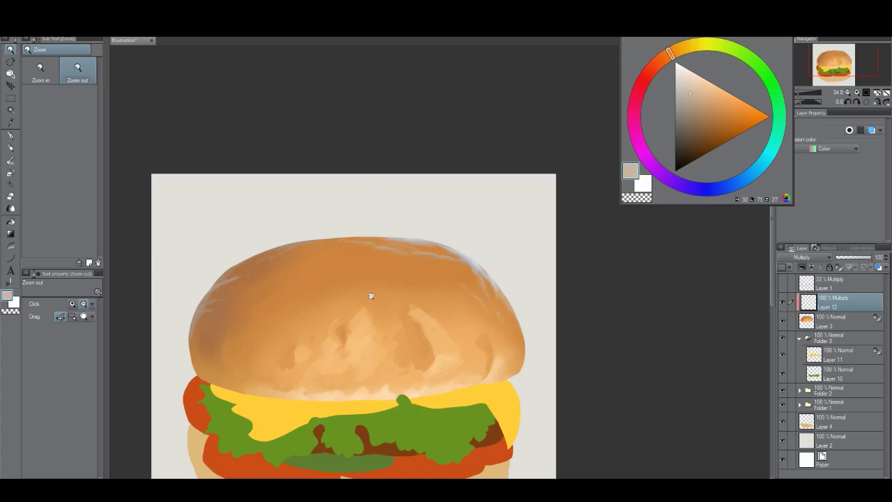
pyautogui.moveTo(364, 278); pyautogui.dragTo(377, 277)
pyautogui.keyDown('alt'); pyautogui.click(402, 265); pyautogui.keyUp('alt')
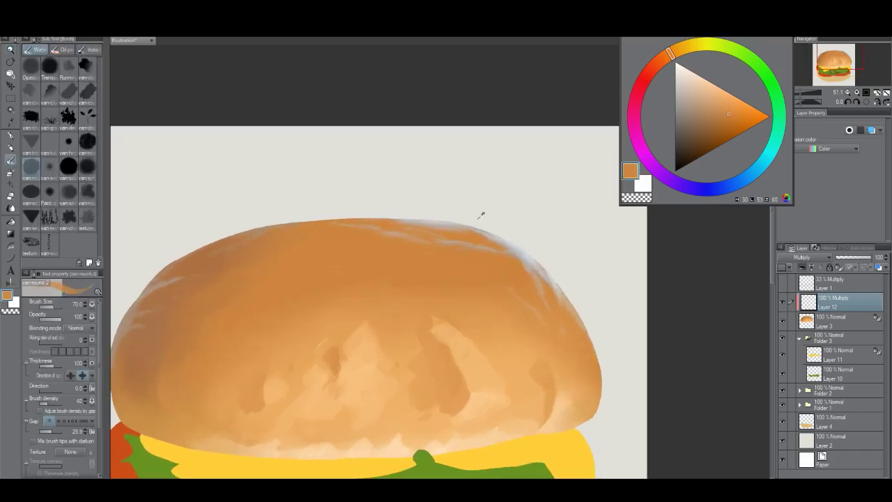
pyautogui.moveTo(704, 78); pyautogui.dragTo(710, 93)
pyautogui.click(714, 83)
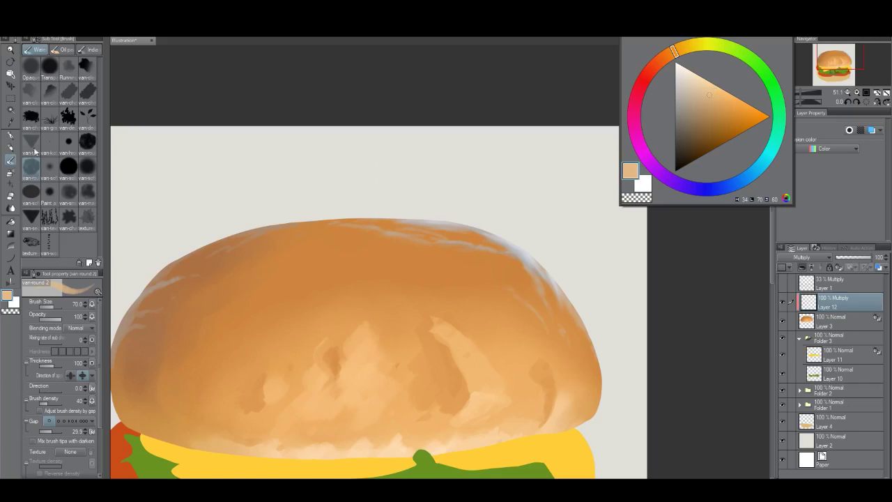
# Step: Set up the Spray airbrush with brush size 200 and particle size 12, testing it on the bun's left side
pyautogui.click(11, 173)
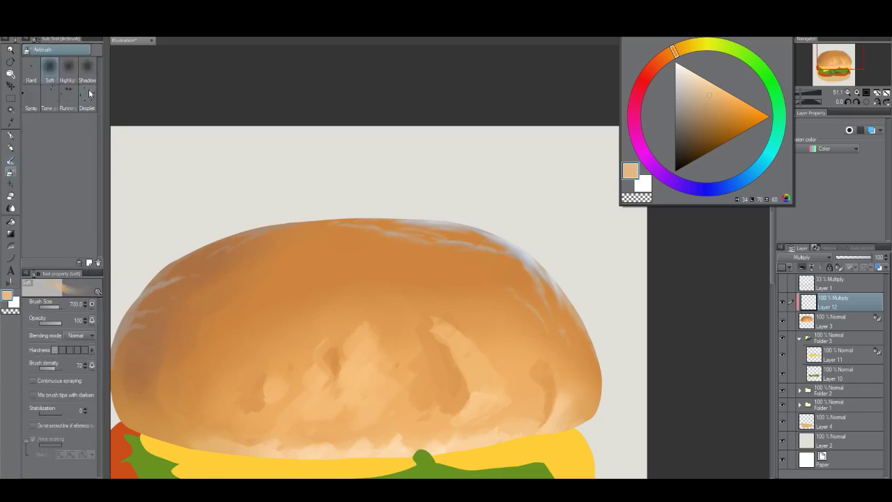
pyautogui.click(30, 103)
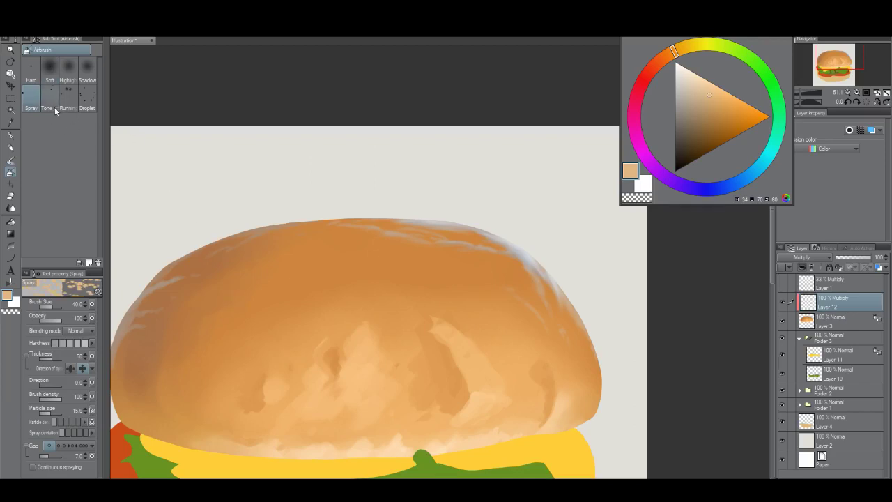
pyautogui.moveTo(50, 412); pyautogui.dragTo(47, 415)
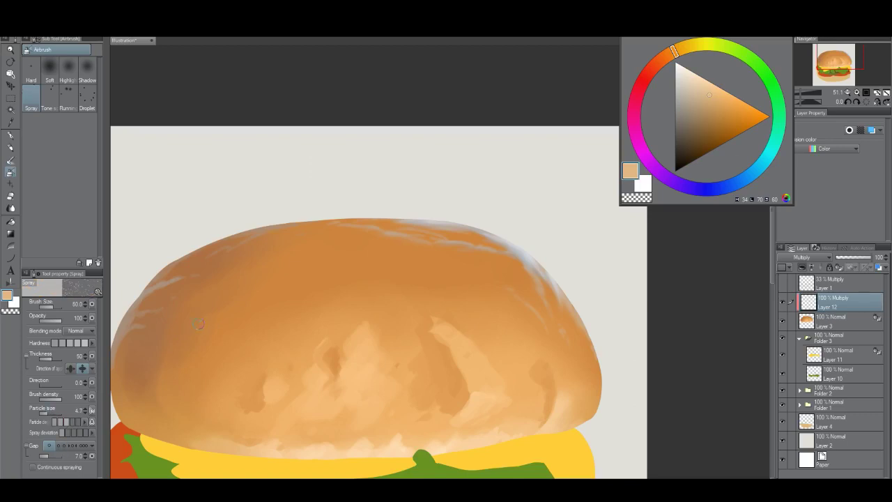
pyautogui.press(']')
pyautogui.press(']')
pyautogui.press(']')
pyautogui.click(67, 434)
pyautogui.moveTo(203, 320)
pyautogui.mouseDown()
pyautogui.moveTo(221, 358)
pyautogui.moveTo(227, 316)
pyautogui.mouseUp()
pyautogui.click(92, 397)
pyautogui.click(86, 341)
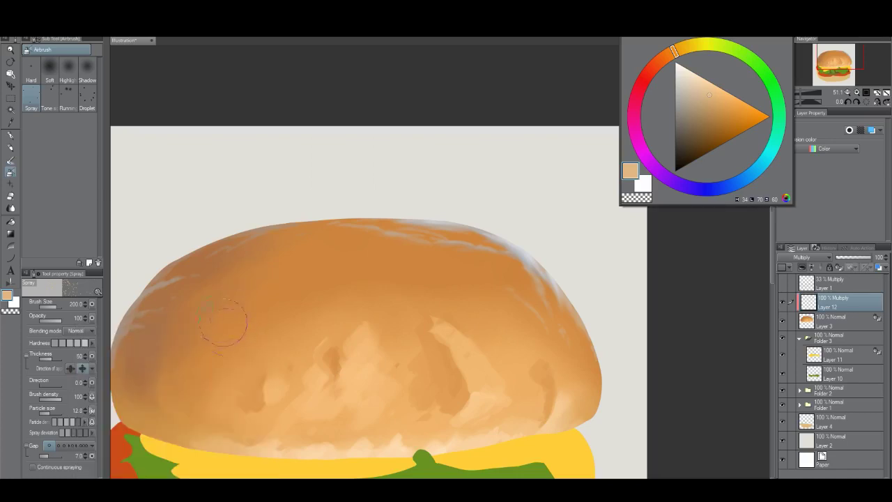
# Step: Spray fine darker speckles across the top bun, enlarging the spray brush to 300
pyautogui.moveTo(223, 322); pyautogui.dragTo(218, 330)
pyautogui.moveTo(212, 338); pyautogui.dragTo(215, 311)
pyautogui.press(']')
pyautogui.press(']')
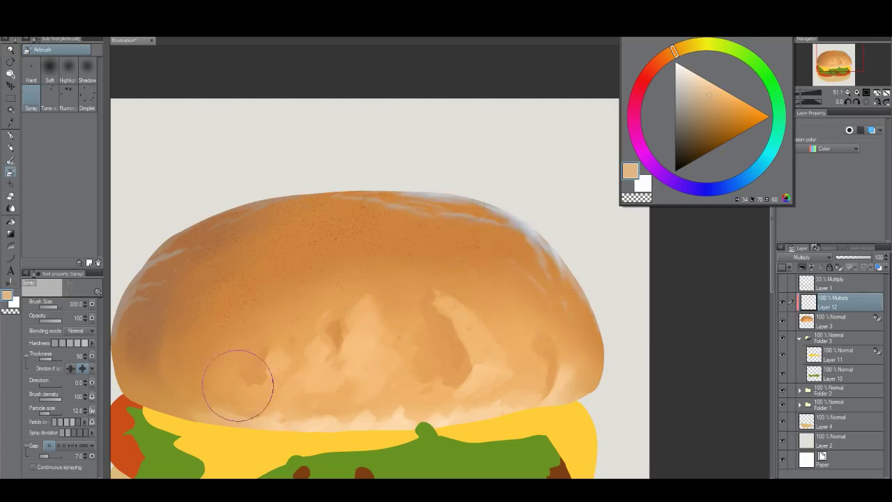
pyautogui.moveTo(146, 369)
pyautogui.mouseDown()
pyautogui.moveTo(150, 314)
pyautogui.moveTo(205, 205)
pyautogui.moveTo(229, 299)
pyautogui.moveTo(312, 244)
pyautogui.moveTo(391, 256)
pyautogui.moveTo(551, 313)
pyautogui.moveTo(377, 325)
pyautogui.moveTo(412, 372)
pyautogui.moveTo(436, 376)
pyautogui.mouseUp()
pyautogui.moveTo(391, 319)
pyautogui.mouseDown()
pyautogui.moveTo(351, 347)
pyautogui.moveTo(328, 383)
pyautogui.mouseUp()
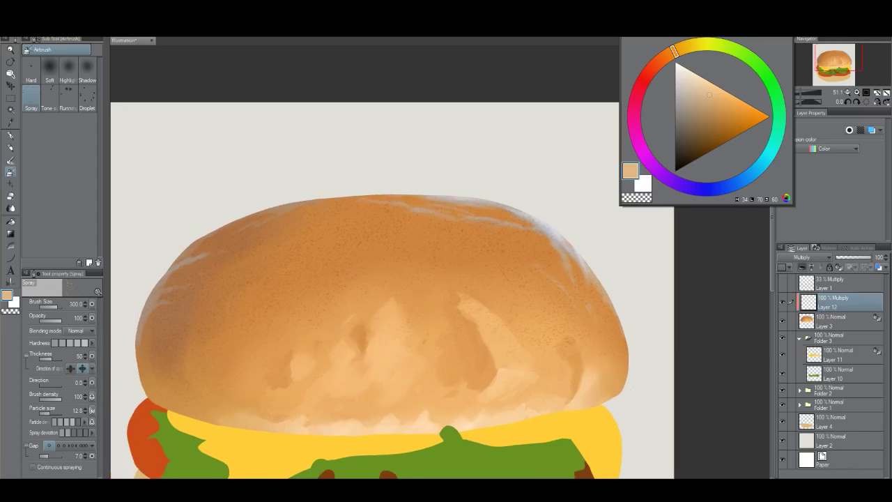
# Step: Merge the Multiply speckle layer into the bun's layer and add a new Normal layer clipped to it
pyautogui.click(859, 480)
pyautogui.click(784, 479)
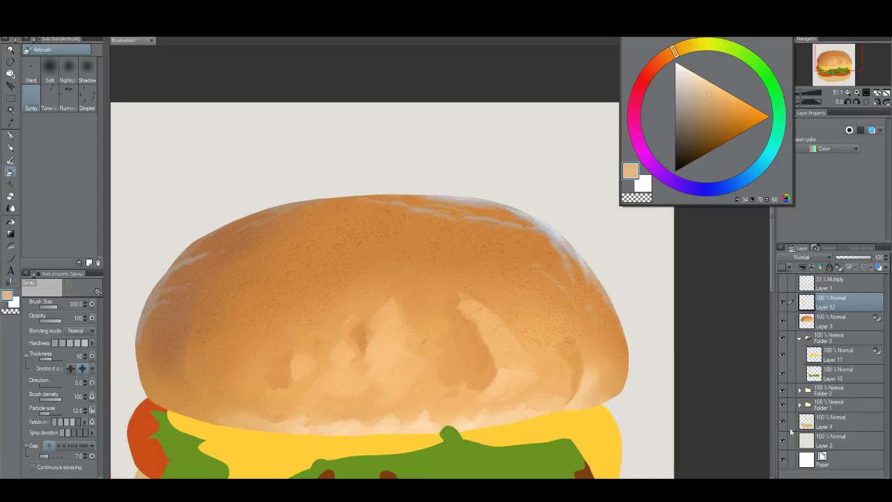
pyautogui.click(801, 267)
# Step: Spray lighter speckles over the bun's right, middle and left areas using orange tones sampled from the bun
pyautogui.keyDown('alt'); pyautogui.click(537, 358); pyautogui.keyUp('alt')
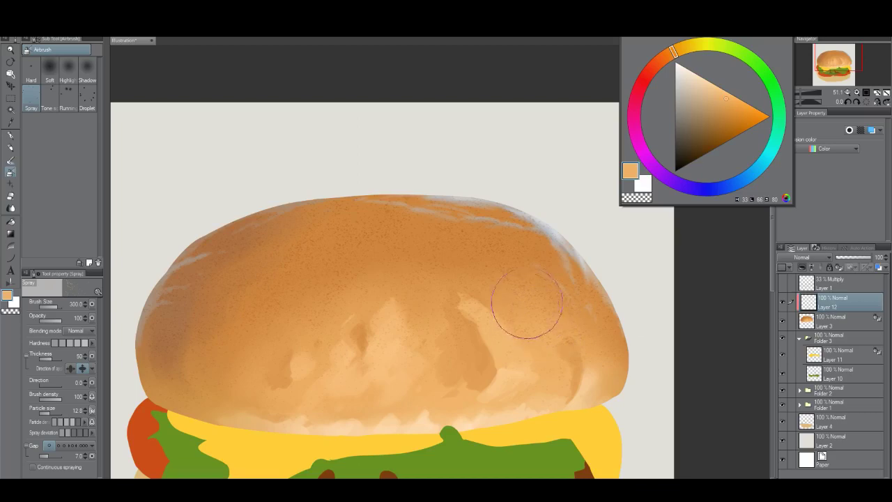
pyautogui.keyDown('alt'); pyautogui.click(449, 321); pyautogui.keyUp('alt')
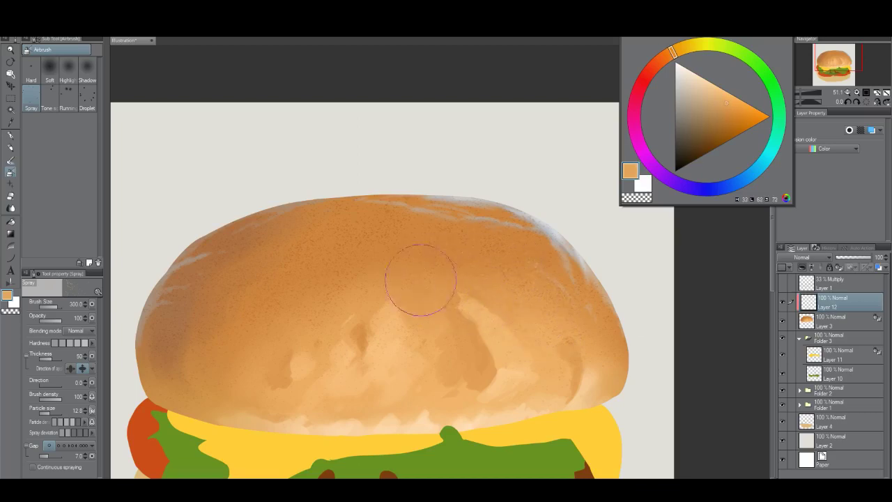
pyautogui.keyDown('alt'); pyautogui.click(314, 304); pyautogui.keyUp('alt')
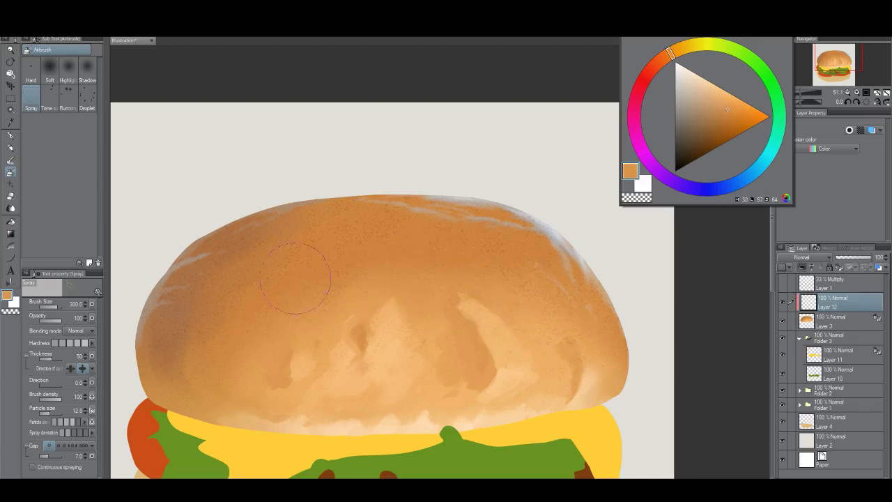
pyautogui.keyDown('alt'); pyautogui.click(227, 370); pyautogui.keyUp('alt')
pyautogui.keyDown('alt'); pyautogui.click(391, 322); pyautogui.keyUp('alt')
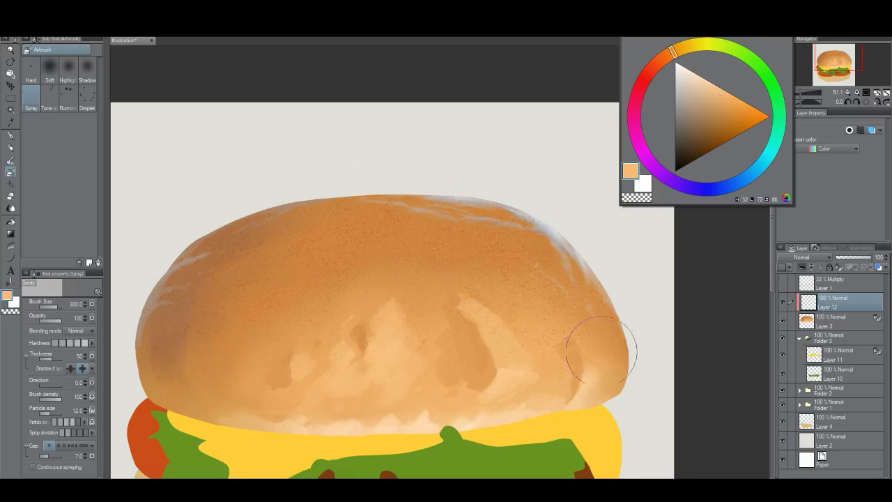
pyautogui.hotkey('alt', 'space')
pyautogui.moveTo(427, 367); pyautogui.dragTo(249, 265)
pyautogui.moveTo(441, 399); pyautogui.dragTo(455, 339)
pyautogui.moveTo(459, 321)
pyautogui.mouseDown()
pyautogui.moveTo(479, 338)
pyautogui.moveTo(475, 321)
pyautogui.mouseUp()
pyautogui.moveTo(446, 268); pyautogui.dragTo(456, 281)
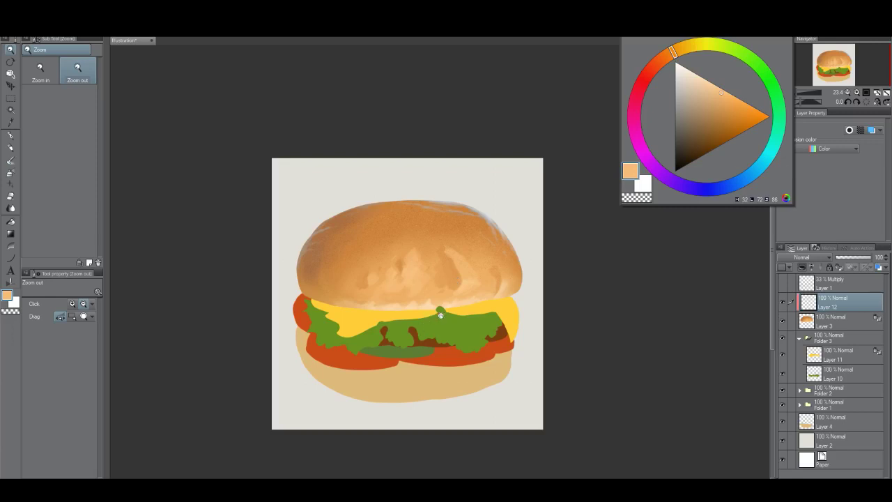
# Step: Merge the light speckle layer into the bun's layer and add a new unclipped layer above it
pyautogui.scroll(2, 458, 286)
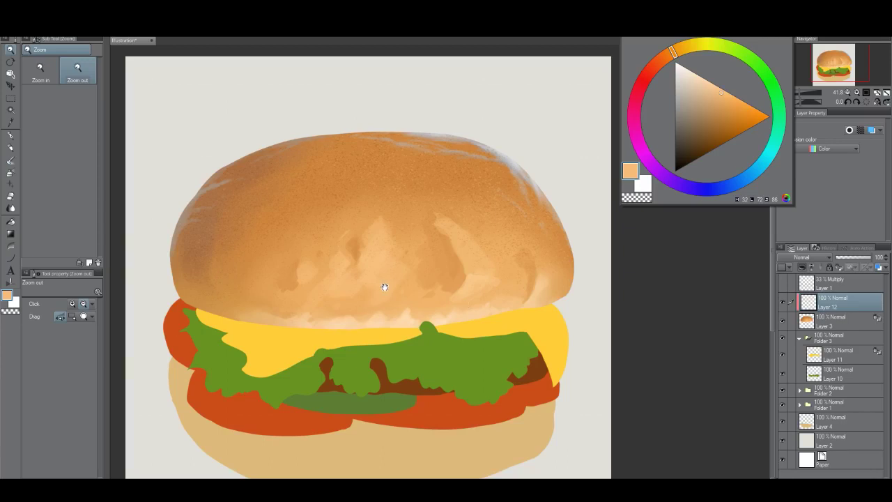
pyautogui.moveTo(384, 287); pyautogui.dragTo(402, 293)
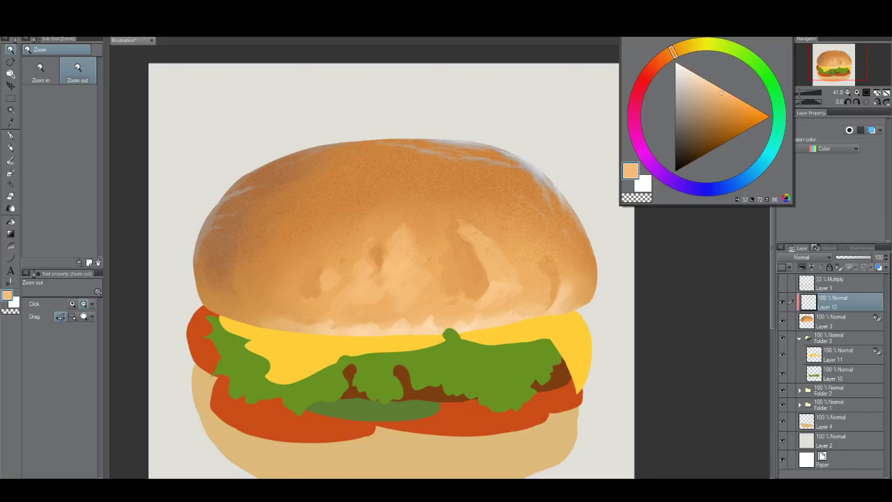
pyautogui.click(872, 484)
pyautogui.click(783, 484)
# Step: Choose the van-hround brush at size 15 and a pale cream colour for the sesame seeds
pyautogui.scroll(4, 235, 230)
pyautogui.press('b')
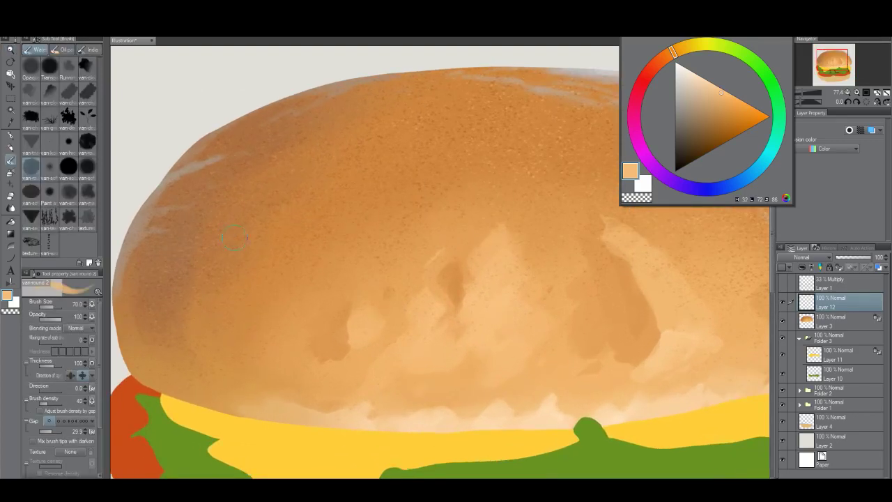
pyautogui.click(68, 141)
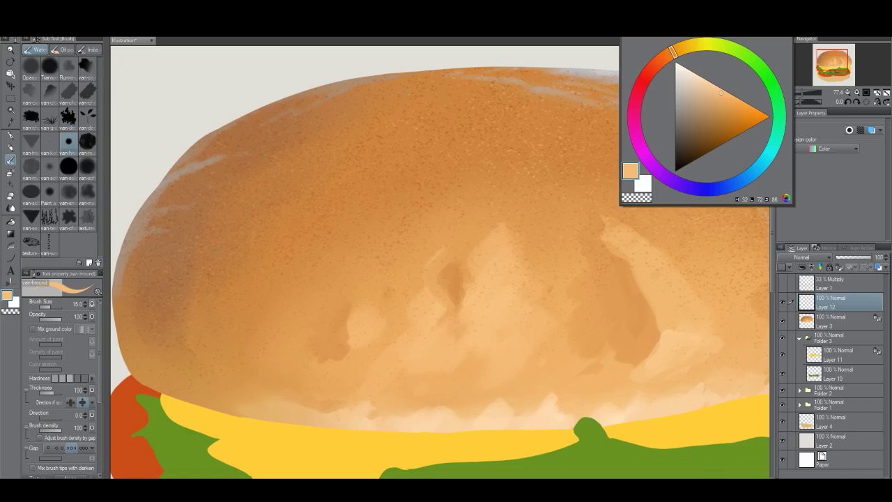
pyautogui.click(682, 49)
pyautogui.click(693, 72)
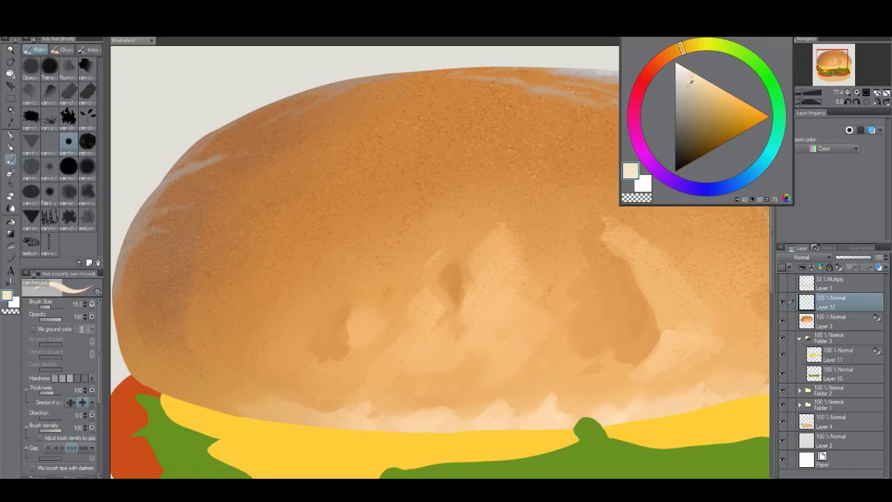
pyautogui.click(696, 79)
# Step: Try to outline and fill a small cream sesame seed on the bun's left side
pyautogui.moveTo(292, 251)
pyautogui.mouseDown()
pyautogui.moveTo(299, 239)
pyautogui.moveTo(293, 248)
pyautogui.mouseUp()
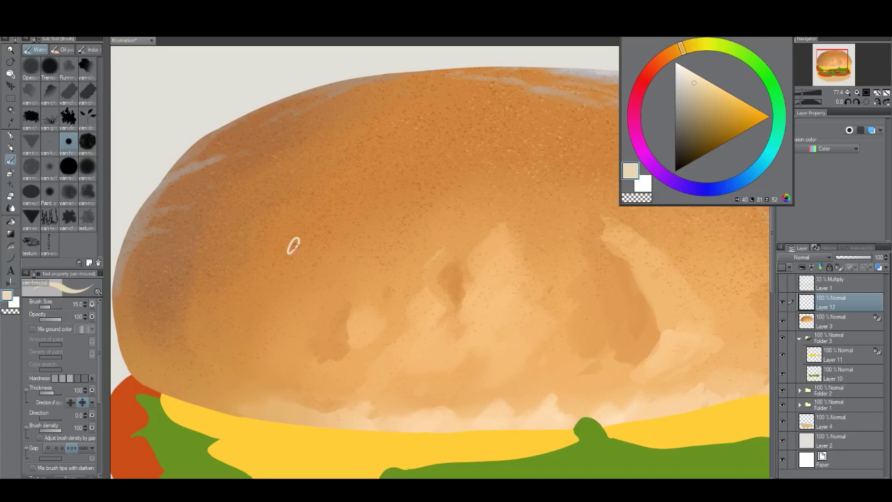
pyautogui.press('g')
pyautogui.click(294, 244)
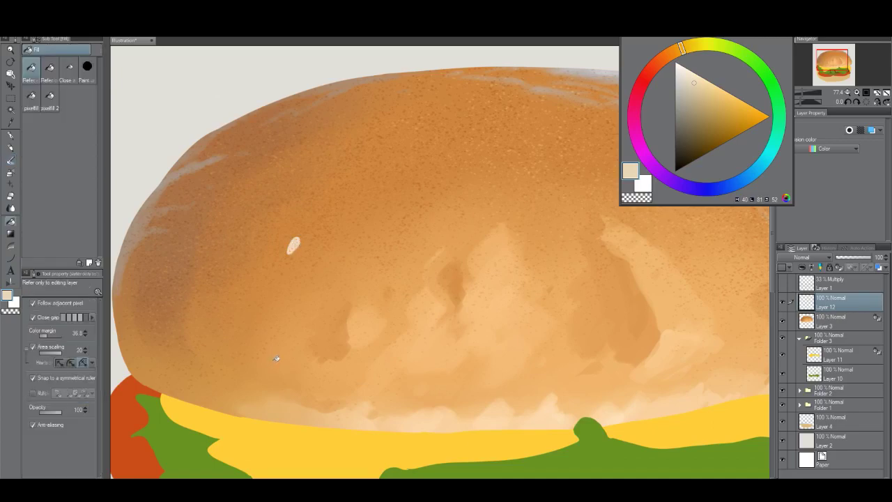
pyautogui.press('/')
pyautogui.moveTo(314, 276); pyautogui.dragTo(325, 257)
pyautogui.hotkey('ctrl', 'z')
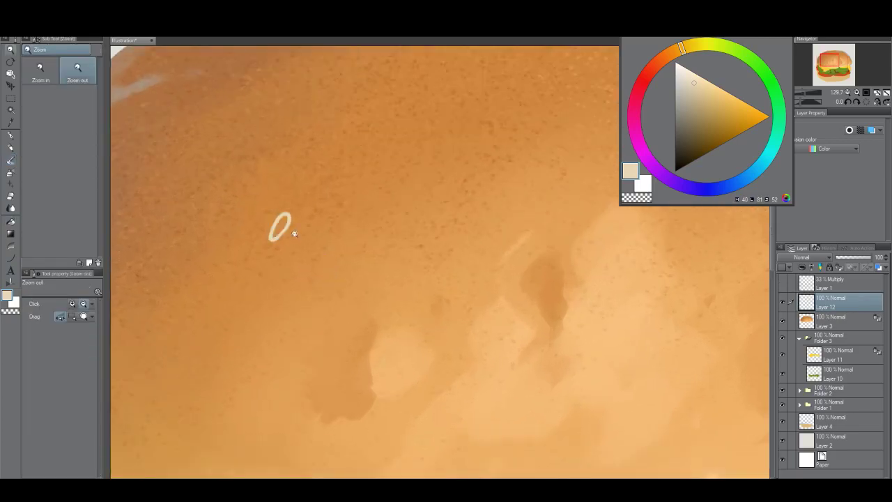
pyautogui.hotkey('ctrl', 'z')
# Step: Outline a slanted oval sesame seed on the bun's left side and fill it with cream
pyautogui.press('b')
pyautogui.moveTo(270, 232)
pyautogui.mouseDown()
pyautogui.moveTo(293, 225)
pyautogui.moveTo(273, 244)
pyautogui.moveTo(276, 231)
pyautogui.moveTo(286, 299)
pyautogui.mouseUp()
pyautogui.press('g')
pyautogui.click(295, 242)
# Step: Outline a second sesame seed below and to the right of the first and fill it with cream
pyautogui.press('/')
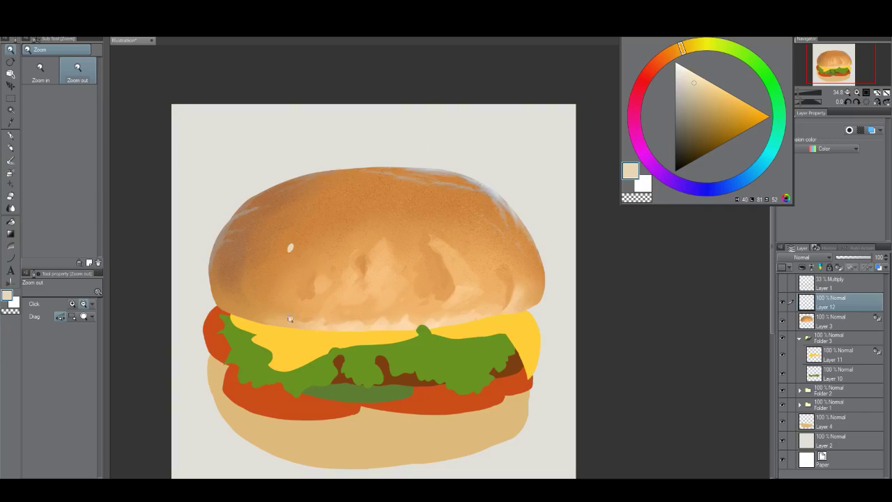
pyautogui.moveTo(288, 259); pyautogui.dragTo(317, 251)
pyautogui.moveTo(298, 262); pyautogui.dragTo(300, 270)
pyautogui.scroll(1, 307, 267)
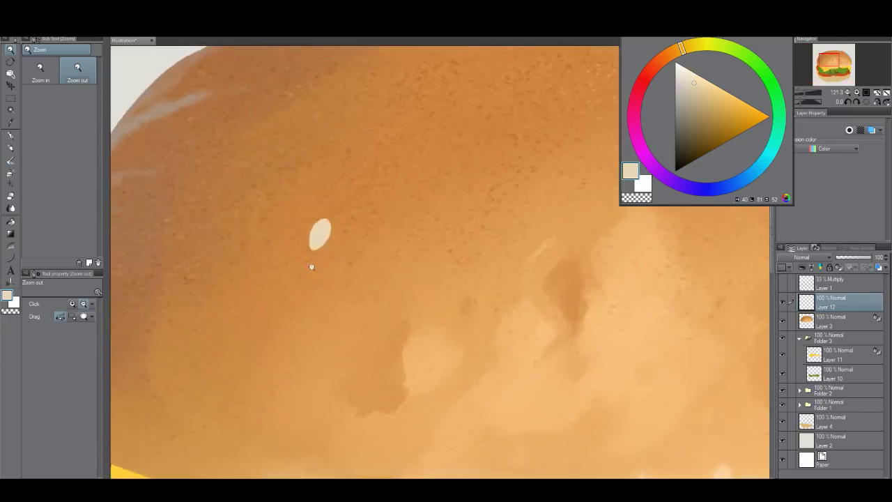
pyautogui.scroll(-3, 299, 265)
pyautogui.scroll(3, 317, 264)
pyautogui.press('b')
pyautogui.moveTo(316, 325); pyautogui.dragTo(302, 300)
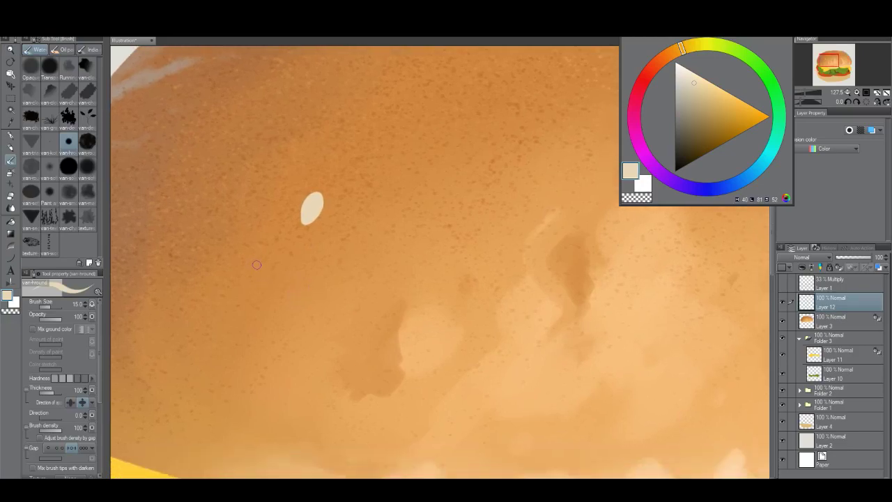
pyautogui.moveTo(335, 259)
pyautogui.mouseDown()
pyautogui.moveTo(356, 277)
pyautogui.moveTo(345, 284)
pyautogui.moveTo(326, 274)
pyautogui.moveTo(340, 259)
pyautogui.mouseUp()
pyautogui.press('g')
pyautogui.click(345, 268)
# Step: Outline a third sesame seed above and to the right of the first and fill it with cream
pyautogui.press('b')
pyautogui.moveTo(277, 307); pyautogui.dragTo(357, 313)
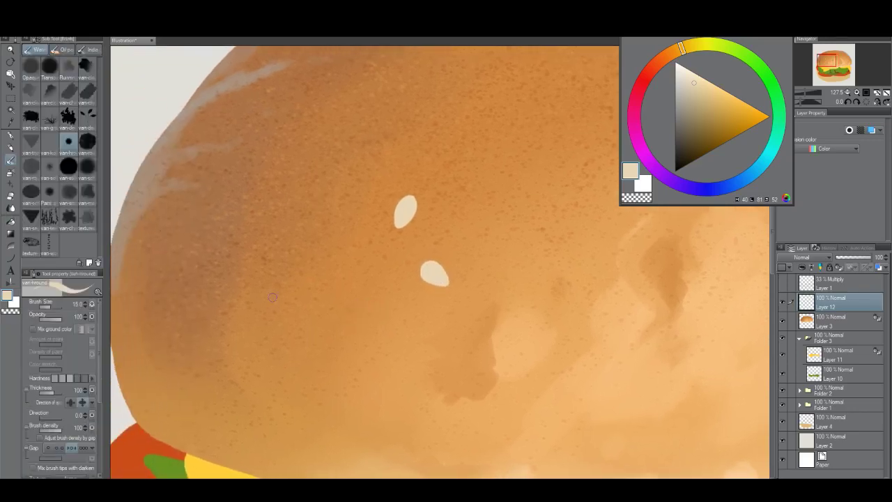
pyautogui.moveTo(275, 297); pyautogui.dragTo(257, 310)
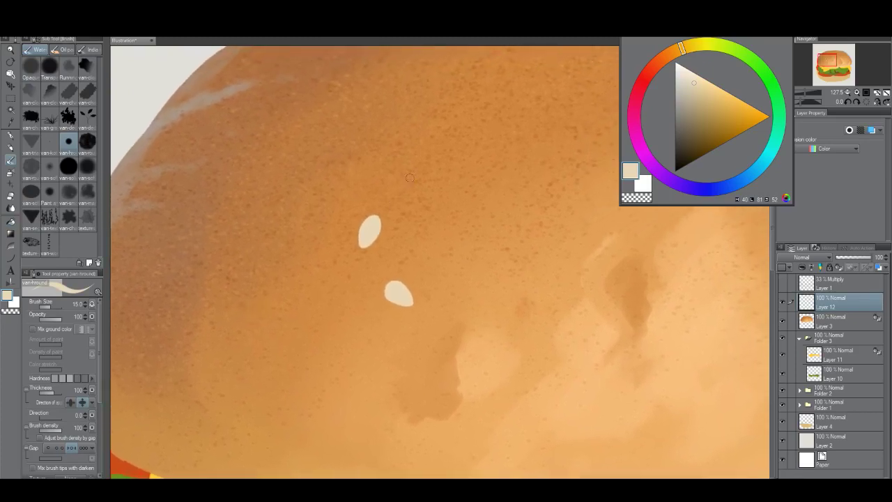
pyautogui.moveTo(410, 178)
pyautogui.mouseDown()
pyautogui.moveTo(359, 207)
pyautogui.moveTo(404, 205)
pyautogui.moveTo(370, 224)
pyautogui.moveTo(378, 210)
pyautogui.moveTo(393, 215)
pyautogui.moveTo(373, 223)
pyautogui.moveTo(377, 210)
pyautogui.mouseUp()
pyautogui.hotkey('ctrl', 'z')
pyautogui.press('g')
pyautogui.click(387, 216)
# Step: Draw a filled cream sesame seed on the bun's upper right, angled down to the right
pyautogui.moveTo(385, 242); pyautogui.dragTo(339, 293)
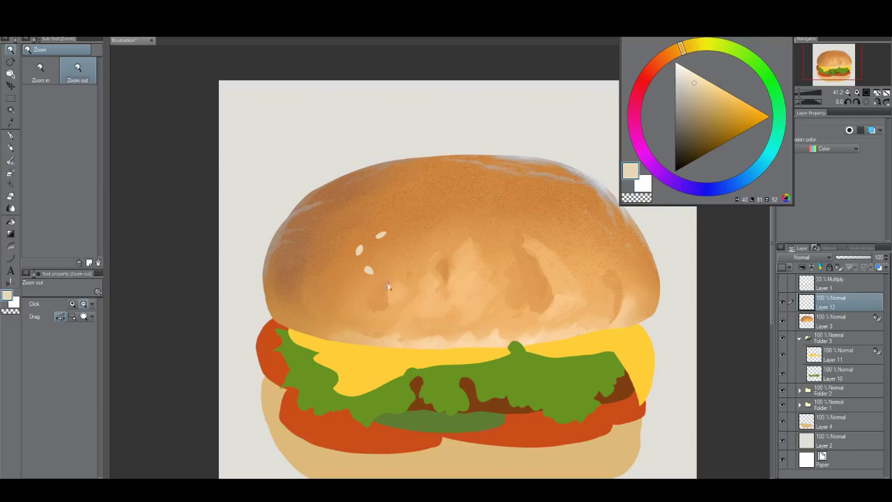
pyautogui.moveTo(385, 263); pyautogui.dragTo(351, 260)
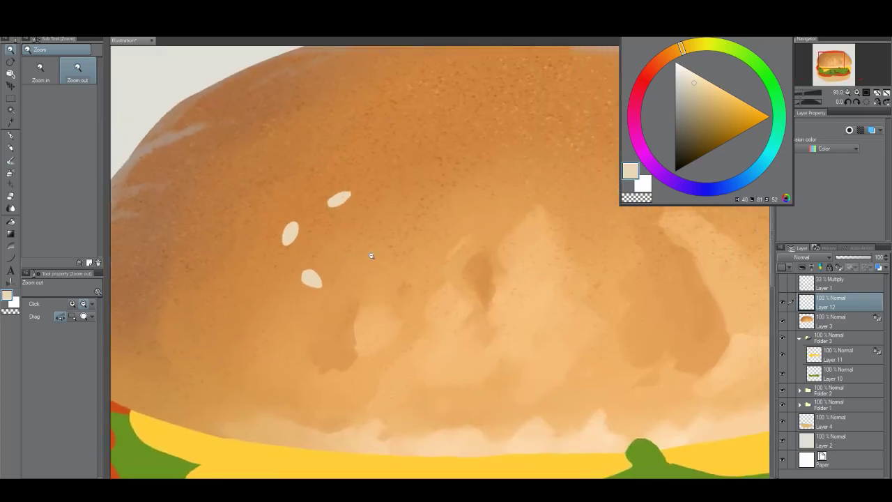
pyautogui.moveTo(407, 263); pyautogui.dragTo(247, 306)
pyautogui.press('b')
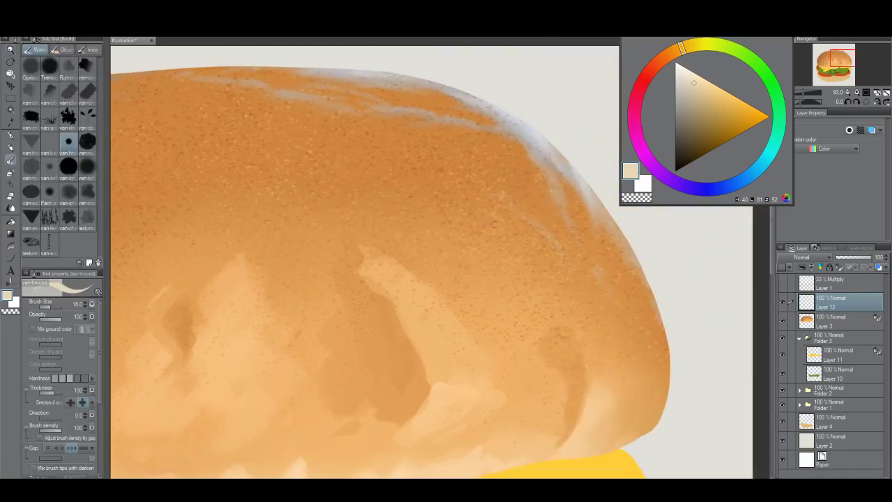
pyautogui.moveTo(495, 223)
pyautogui.mouseDown()
pyautogui.moveTo(486, 231)
pyautogui.moveTo(486, 222)
pyautogui.moveTo(501, 239)
pyautogui.moveTo(492, 225)
pyautogui.mouseUp()
pyautogui.hotkey('ctrl', 'z')
pyautogui.hotkey('ctrl', 'z')
pyautogui.hotkey('alt', 'space')
pyautogui.moveTo(485, 255); pyautogui.dragTo(453, 301)
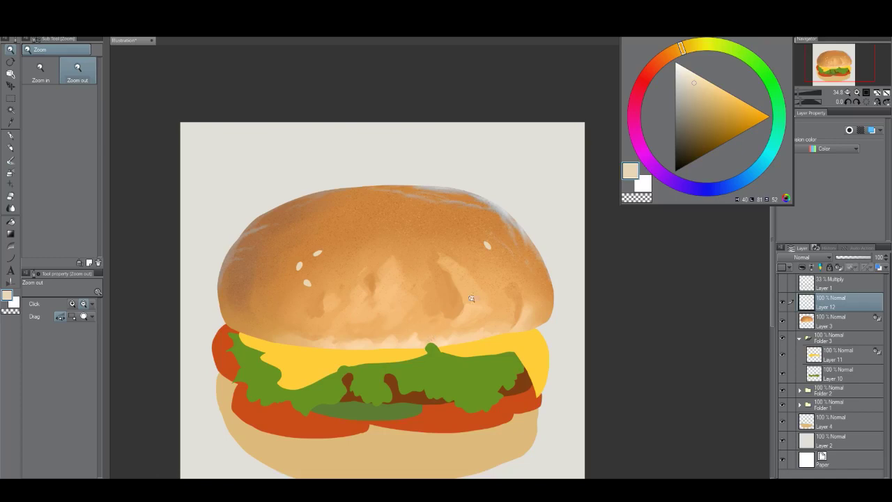
pyautogui.scroll(1, 492, 261)
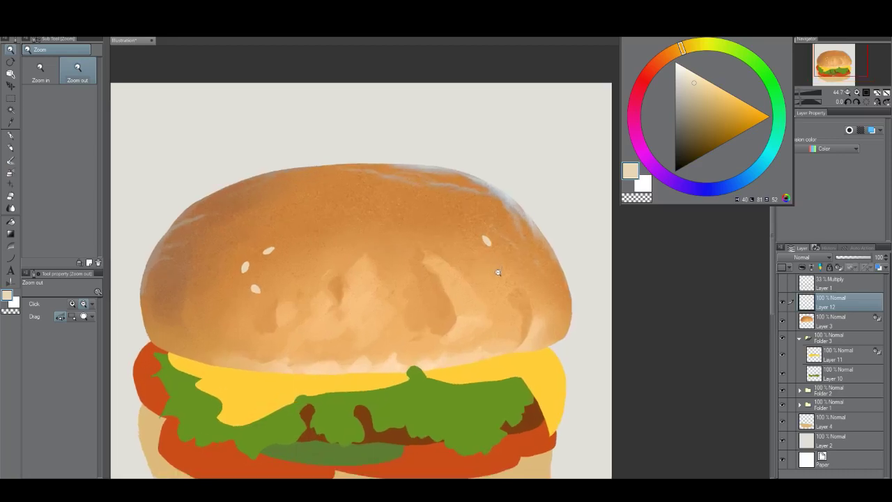
pyautogui.scroll(3, 497, 275)
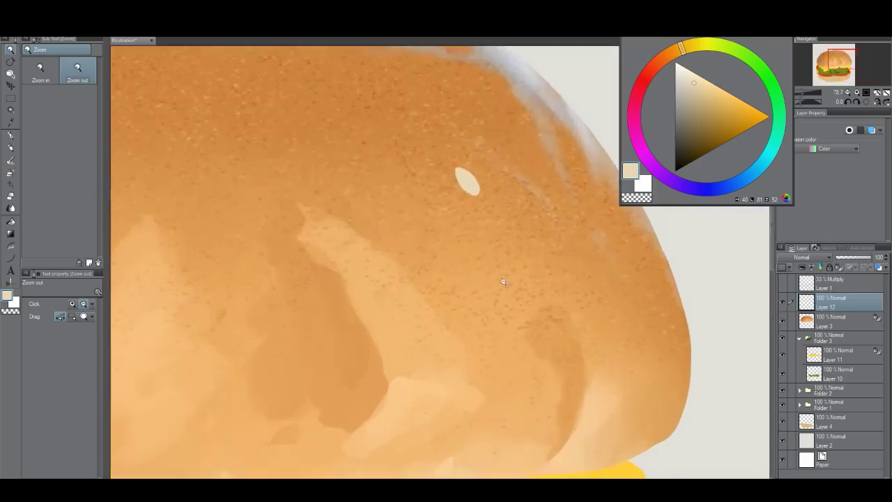
# Step: Draw a filled cream sesame seed standing upright below the seed on the bun's upper right
pyautogui.press('b')
pyautogui.moveTo(442, 265)
pyautogui.mouseDown()
pyautogui.moveTo(454, 258)
pyautogui.moveTo(447, 278)
pyautogui.moveTo(453, 260)
pyautogui.moveTo(413, 305)
pyautogui.mouseUp()
pyautogui.hotkey('ctrl', 'z')
pyautogui.press('g')
pyautogui.click(450, 261)
pyautogui.press('/')
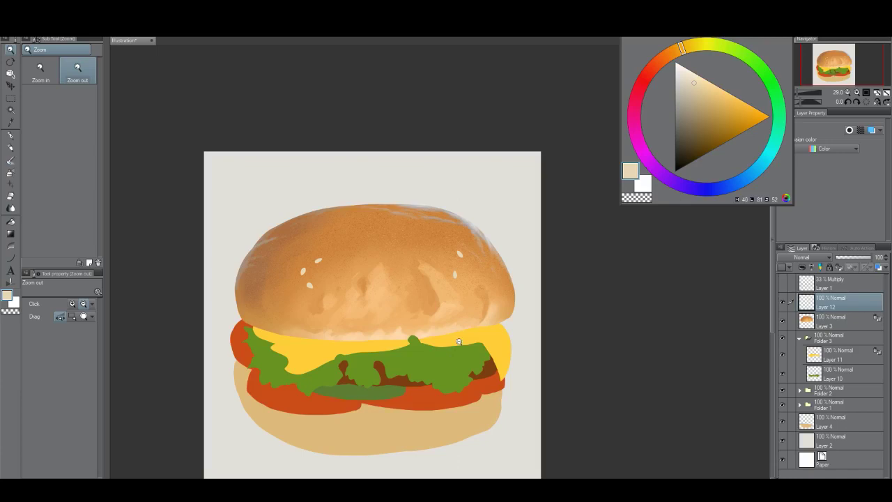
# Step: Draw a filled cream sesame seed lying nearly flat, above and to the left of the two seeds on the bun's right side
pyautogui.scroll(2, 476, 303)
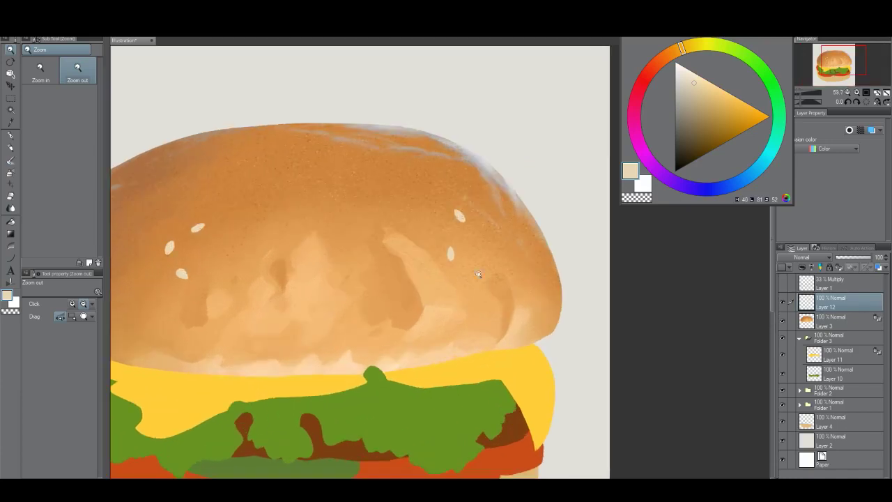
pyautogui.scroll(3, 470, 269)
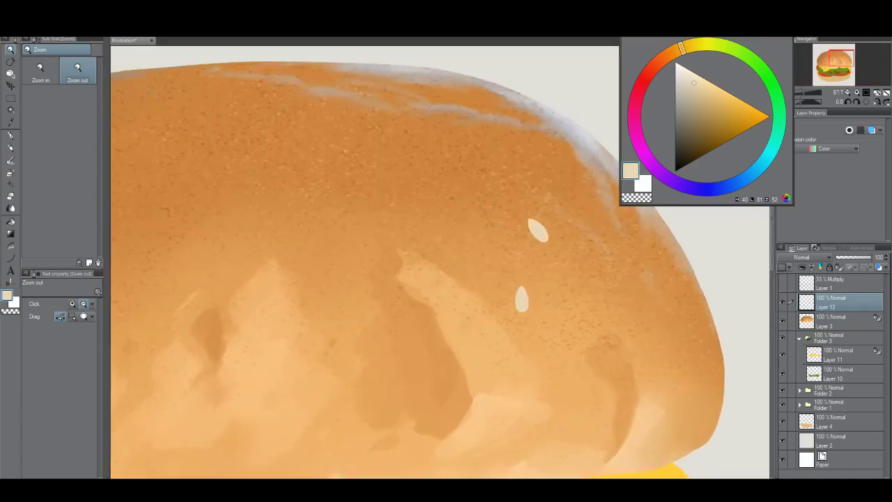
pyautogui.press('b')
pyautogui.moveTo(476, 207)
pyautogui.mouseDown()
pyautogui.moveTo(458, 210)
pyautogui.moveTo(458, 186)
pyautogui.moveTo(450, 189)
pyautogui.moveTo(475, 189)
pyautogui.moveTo(391, 251)
pyautogui.mouseUp()
pyautogui.hotkey('ctrl', 'z')
pyautogui.hotkey('alt', 'space')
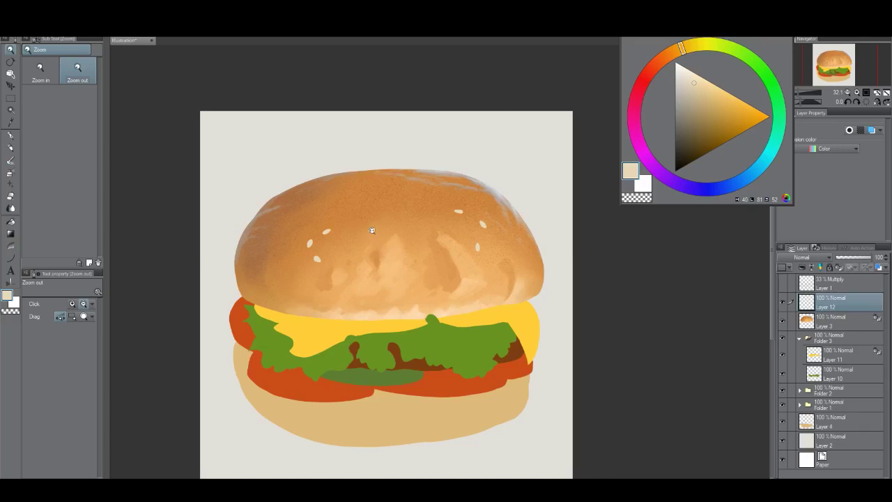
# Step: Outline a narrow, nearly horizontal sesame seed on the bun's upper left and fill it with cream
pyautogui.scroll(4, 368, 230)
pyautogui.press('b')
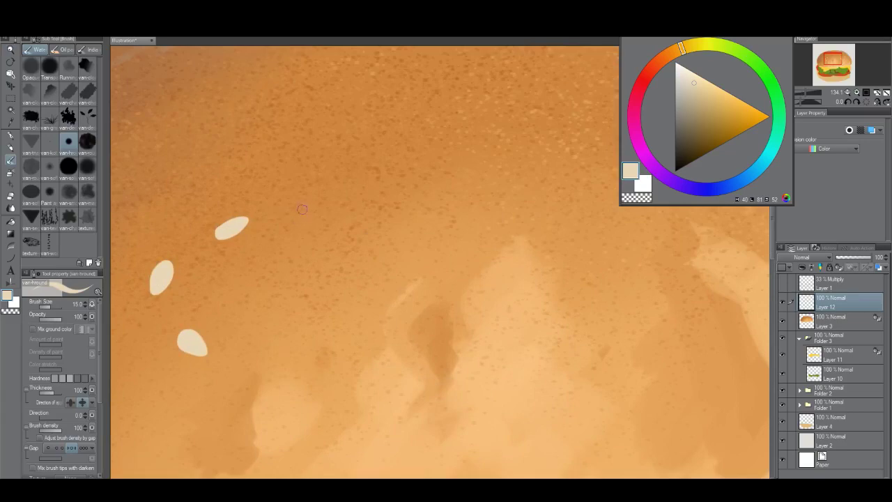
pyautogui.moveTo(300, 208)
pyautogui.mouseDown()
pyautogui.moveTo(336, 211)
pyautogui.moveTo(312, 210)
pyautogui.moveTo(333, 212)
pyautogui.moveTo(301, 218)
pyautogui.mouseUp()
pyautogui.hotkey('ctrl', 'z')
pyautogui.hotkey('ctrl', 'z')
pyautogui.moveTo(313, 156)
pyautogui.mouseDown()
pyautogui.moveTo(343, 165)
pyautogui.moveTo(310, 168)
pyautogui.moveTo(325, 166)
pyautogui.moveTo(338, 181)
pyautogui.moveTo(278, 214)
pyautogui.moveTo(274, 331)
pyautogui.mouseUp()
pyautogui.press('g')
pyautogui.click(327, 166)
pyautogui.hotkey('alt', 'space')
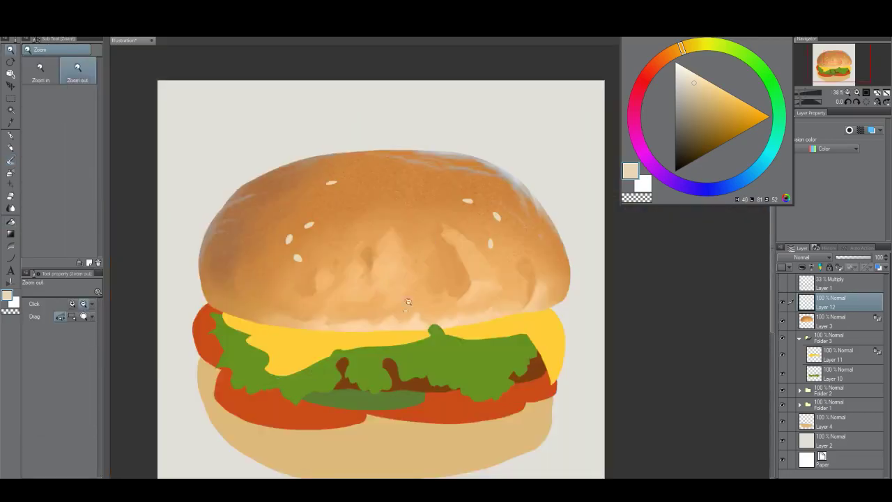
# Step: Paint a small cream sesame seed just to the right of the narrow seed on the bun's upper left
pyautogui.scroll(2, 421, 206)
pyautogui.press('b')
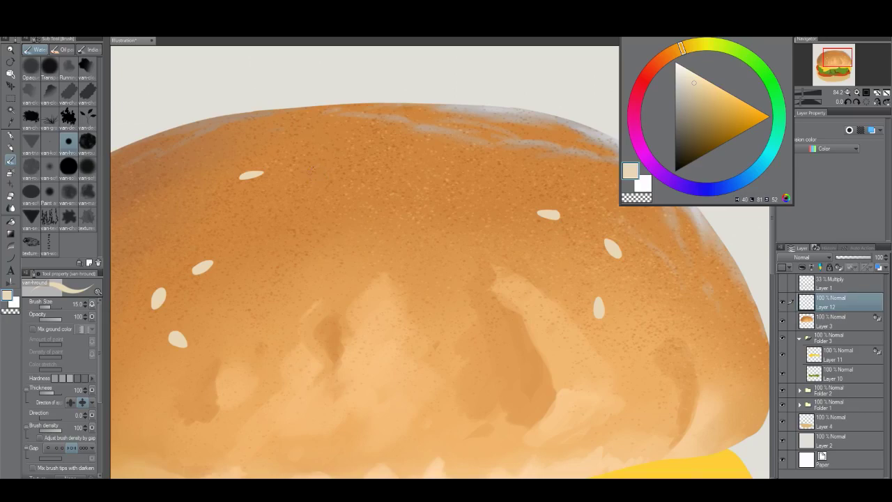
pyautogui.moveTo(313, 168); pyautogui.dragTo(321, 172)
pyautogui.hotkey('alt', 'space')
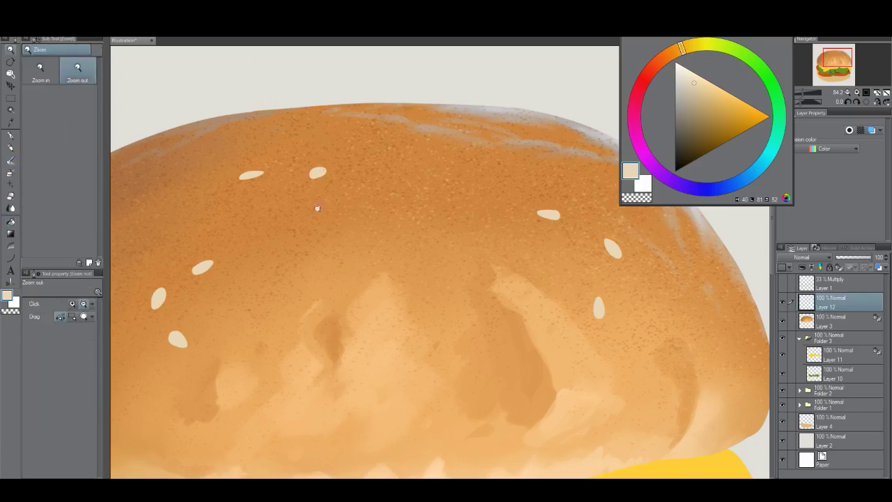
pyautogui.moveTo(318, 208); pyautogui.dragTo(307, 363)
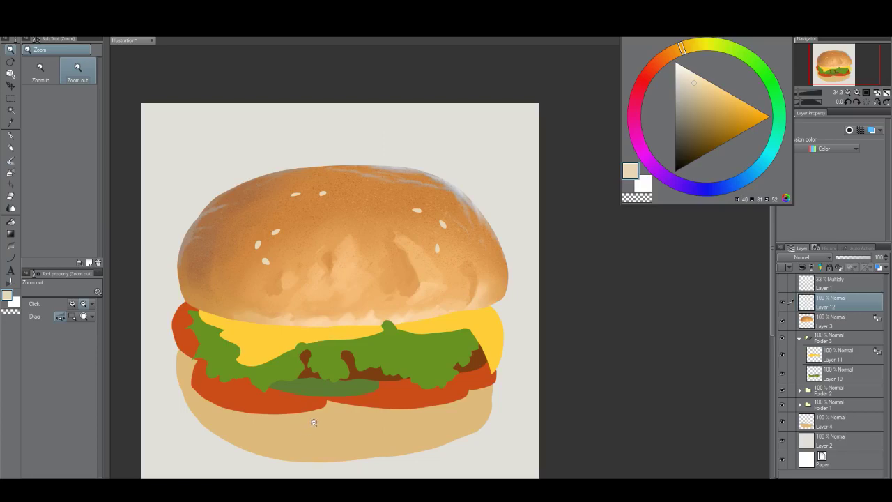
# Step: Lock the transparent pixels of Layer 12 and set up the van-smoother brush at size 30
pyautogui.moveTo(330, 232); pyautogui.dragTo(336, 159)
pyautogui.click(838, 267)
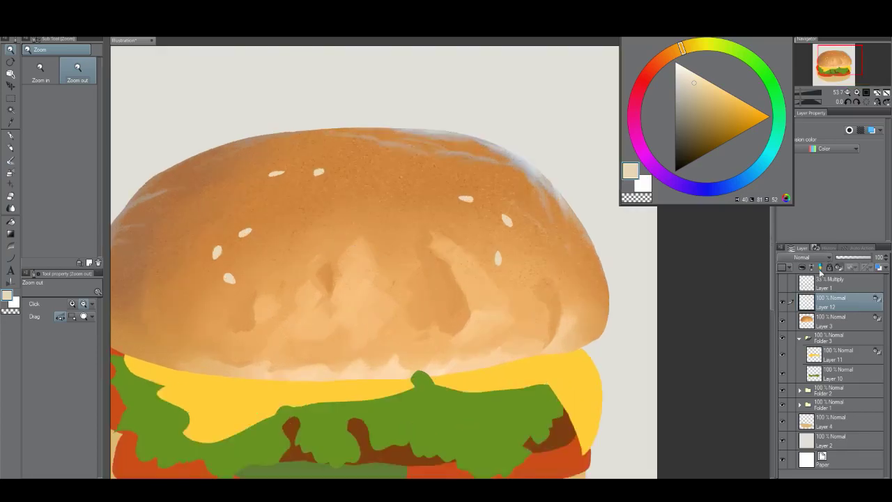
pyautogui.moveTo(228, 253); pyautogui.dragTo(237, 252)
pyautogui.press('b')
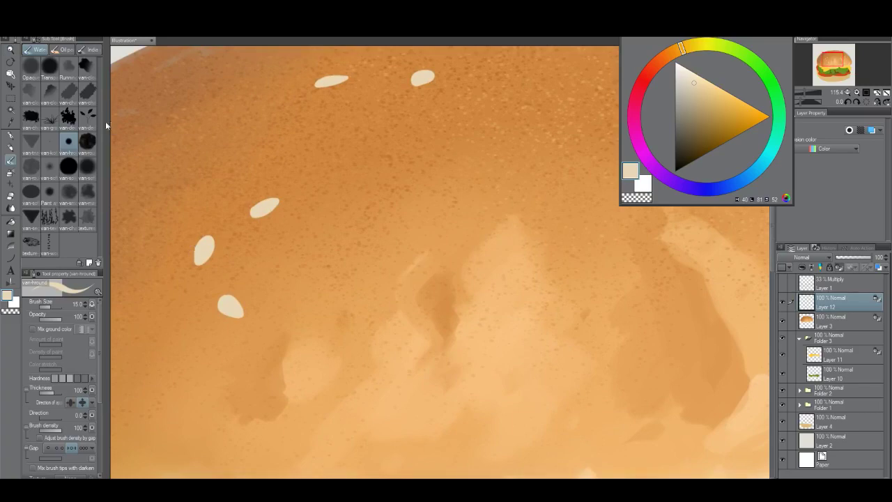
pyautogui.click(88, 147)
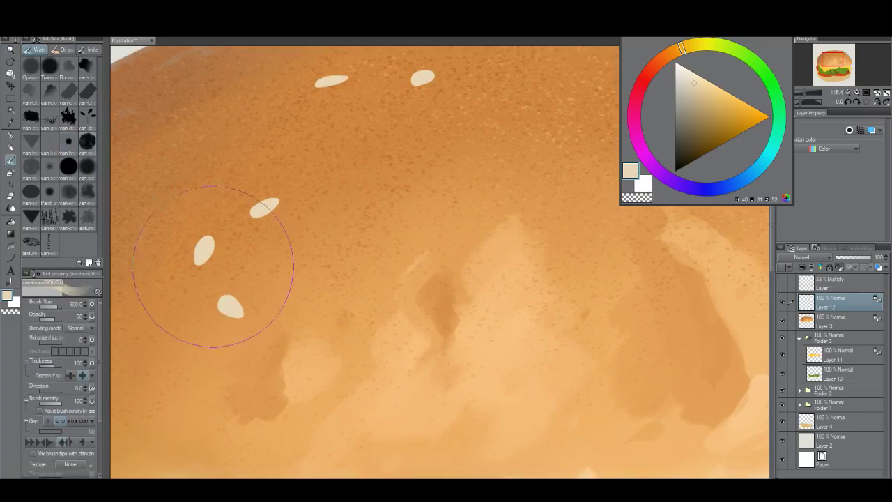
pyautogui.click(68, 192)
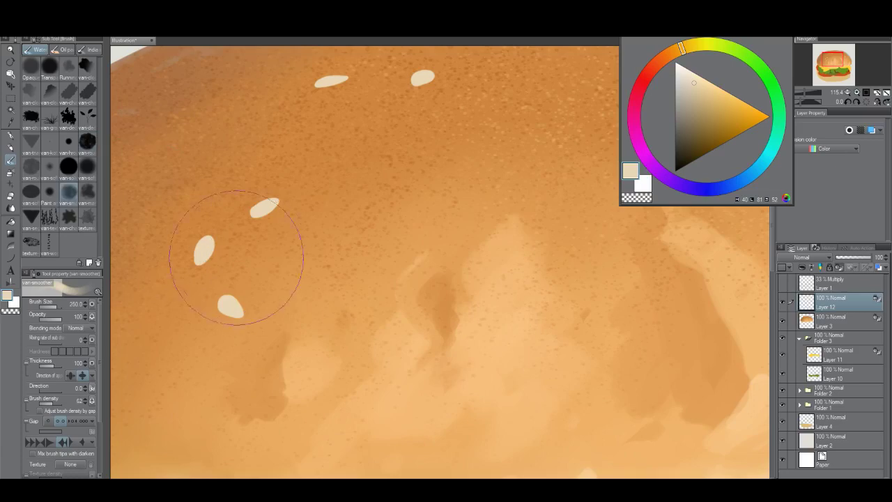
pyautogui.press('[')
pyautogui.press('[')
pyautogui.press('[')
pyautogui.press('[')
pyautogui.press('[')
pyautogui.press('[')
pyautogui.press('[')
pyautogui.press('[')
pyautogui.press('[')
pyautogui.press('[')
pyautogui.press('[')
# Step: Shade the lower right edge of the leftmost sesame seed with a muted brown
pyautogui.click(670, 54)
pyautogui.click(697, 118)
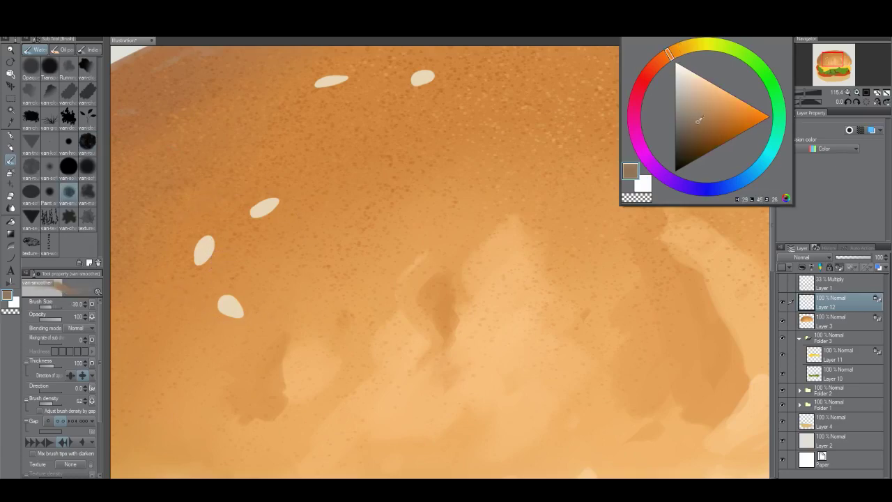
pyautogui.moveTo(210, 252)
pyautogui.mouseDown()
pyautogui.moveTo(217, 248)
pyautogui.moveTo(196, 270)
pyautogui.mouseUp()
pyautogui.click(708, 121)
pyautogui.press('[')
pyautogui.moveTo(216, 236)
pyautogui.mouseDown()
pyautogui.moveTo(195, 268)
pyautogui.moveTo(210, 235)
pyautogui.mouseUp()
# Step: Undo the last stroke, then tint the sesame seeds with a warmer cream sampled from a seed, using brush size 40
pyautogui.press(']')
pyautogui.press(']')
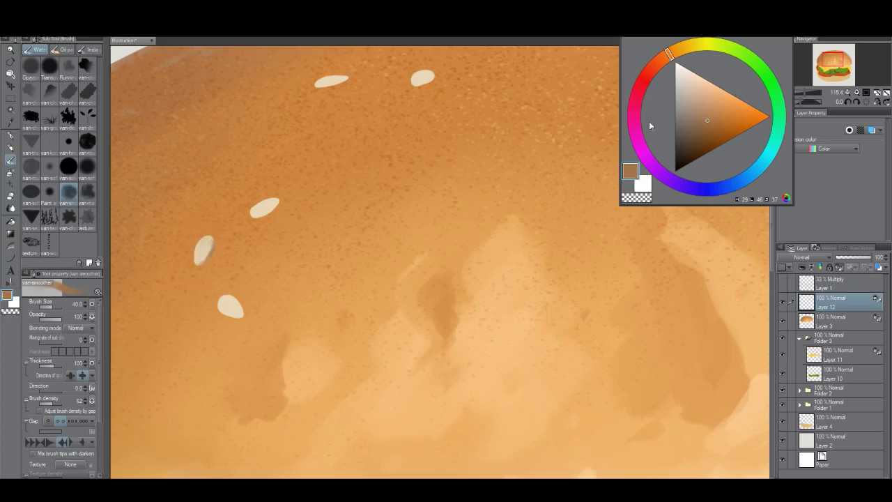
pyautogui.hotkey('ctrl', 'z')
pyautogui.keyDown('alt'); pyautogui.click(207, 246); pyautogui.keyUp('alt')
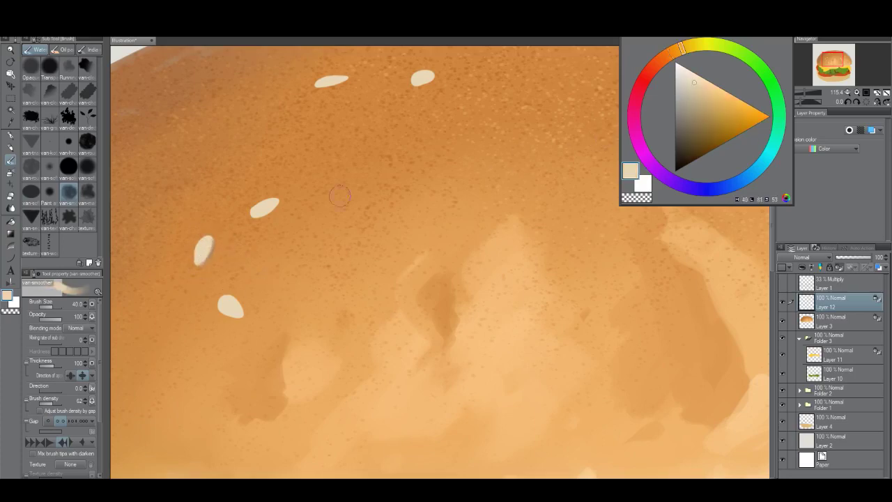
pyautogui.moveTo(682, 49); pyautogui.dragTo(677, 50)
pyautogui.moveTo(329, 82); pyautogui.dragTo(293, 168)
pyautogui.moveTo(451, 244); pyautogui.dragTo(229, 240)
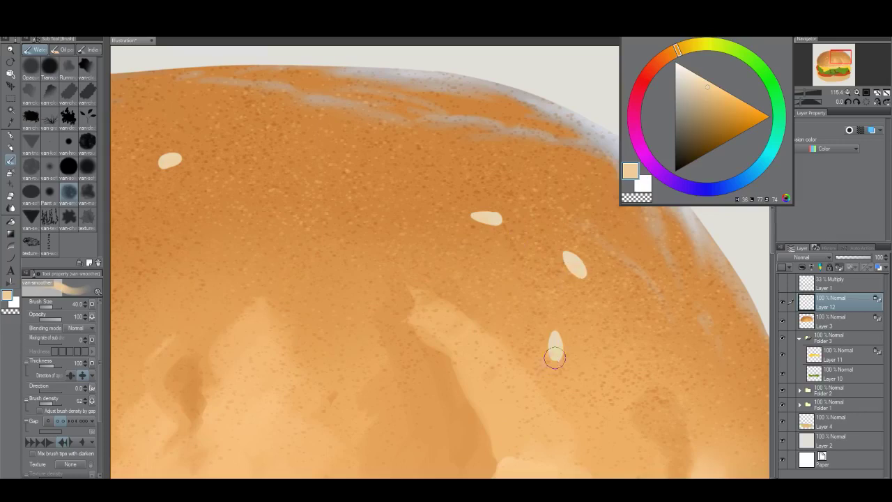
pyautogui.moveTo(489, 378); pyautogui.dragTo(417, 247)
# Step: Darken the right edge of the leftmost sesame seed with dark brown, using the van-smoother brush at size 10
pyautogui.click(92, 141)
pyautogui.moveTo(215, 285); pyautogui.dragTo(546, 215)
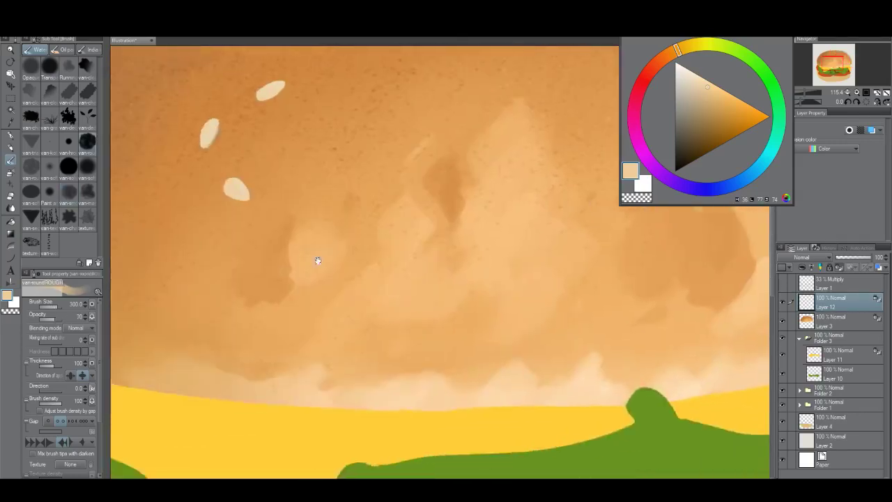
pyautogui.moveTo(316, 261); pyautogui.dragTo(315, 331)
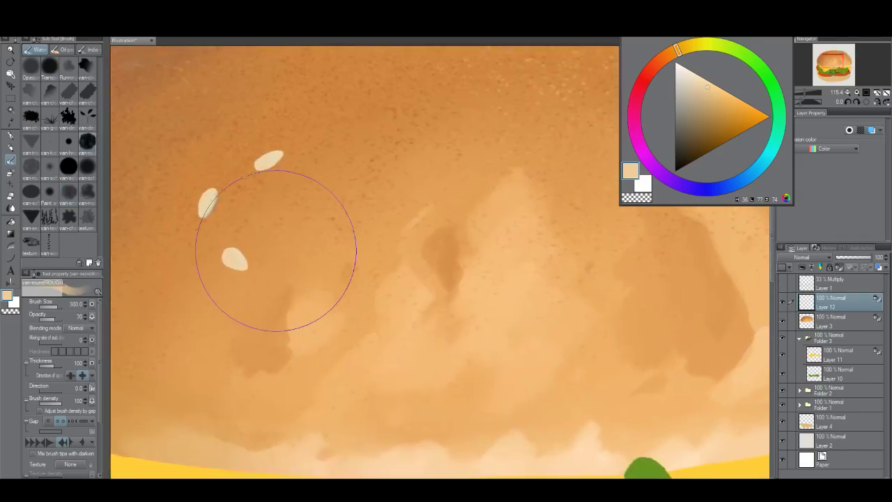
pyautogui.hotkey('ctrl', 'space')
pyautogui.click(222, 211)
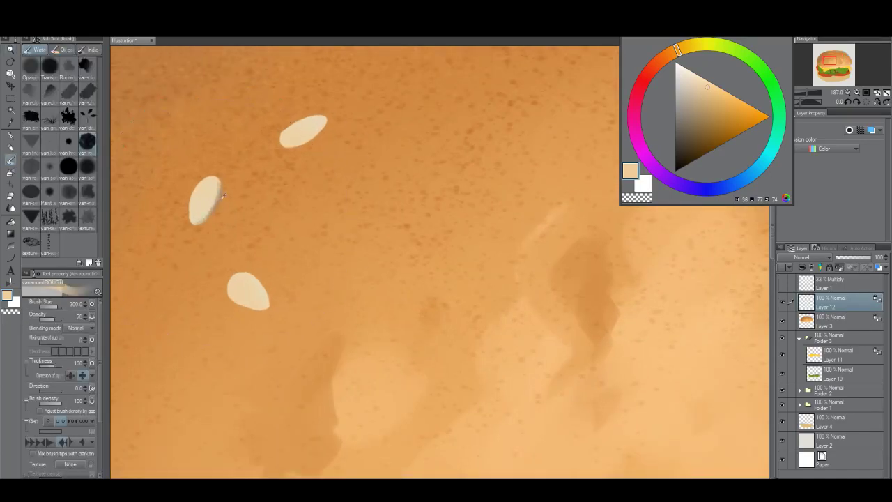
pyautogui.click(718, 130)
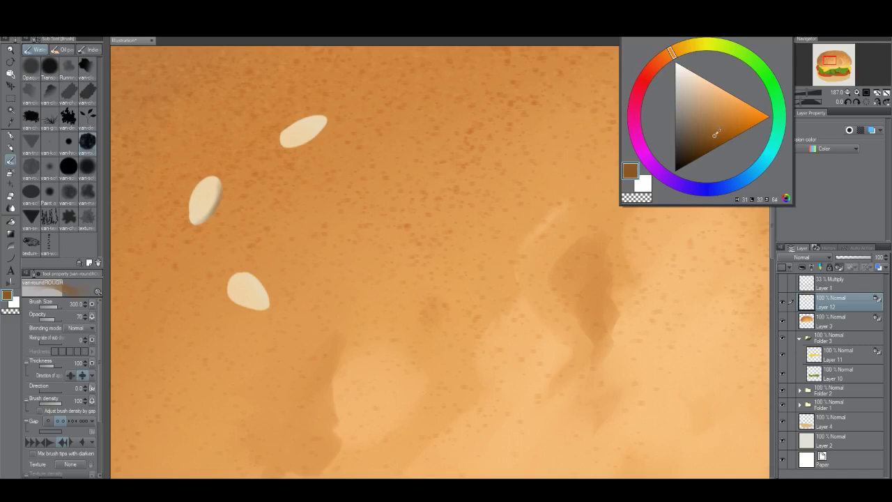
pyautogui.click(68, 192)
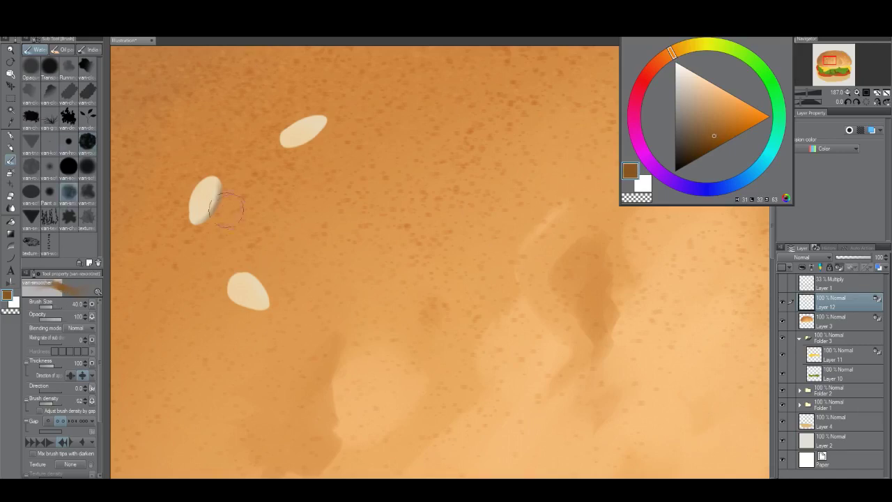
pyautogui.press('[')
pyautogui.press('[')
pyautogui.press('[')
pyautogui.press('[')
pyautogui.press('[')
pyautogui.press('[')
pyautogui.press('[')
pyautogui.moveTo(218, 176); pyautogui.dragTo(218, 208)
# Step: Shade the lower left edges of the other two seeds in the left group with a more saturated dark brown
pyautogui.click(716, 139)
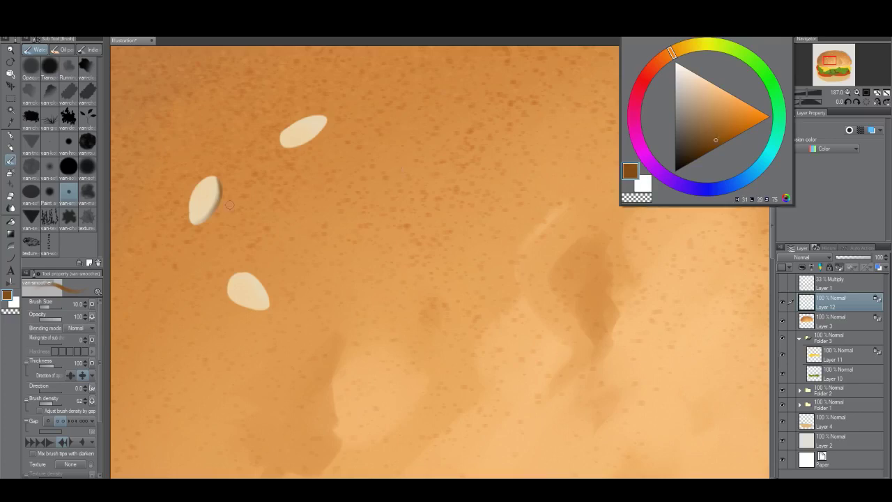
pyautogui.moveTo(289, 139)
pyautogui.mouseDown()
pyautogui.moveTo(333, 118)
pyautogui.moveTo(291, 147)
pyautogui.mouseUp()
pyautogui.moveTo(235, 280)
pyautogui.mouseDown()
pyautogui.moveTo(231, 306)
pyautogui.moveTo(236, 298)
pyautogui.moveTo(265, 311)
pyautogui.mouseUp()
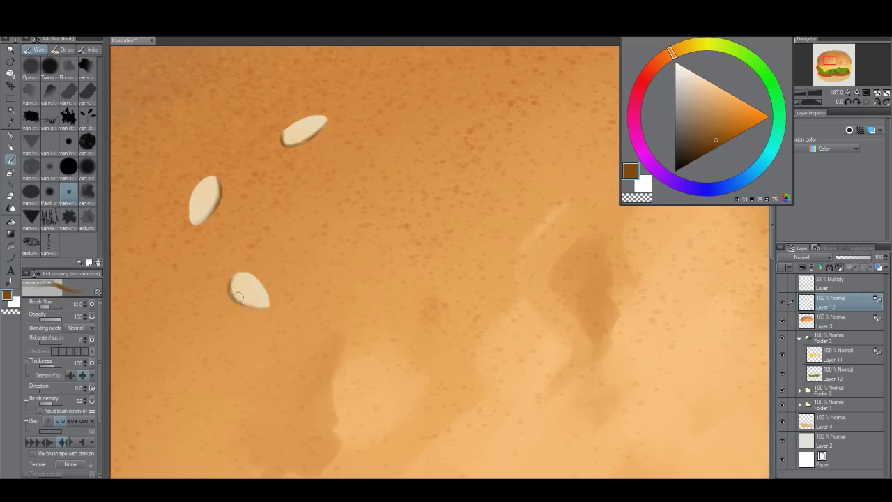
pyautogui.moveTo(242, 300)
pyautogui.mouseDown()
pyautogui.moveTo(237, 305)
pyautogui.moveTo(272, 306)
pyautogui.mouseUp()
# Step: Shade the edges of the three sesame seeds on the bun's right side with dark brown at brush size 12
pyautogui.hotkey('alt', 'space')
pyautogui.moveTo(352, 310); pyautogui.dragTo(295, 337)
pyautogui.moveTo(413, 361); pyautogui.dragTo(402, 359)
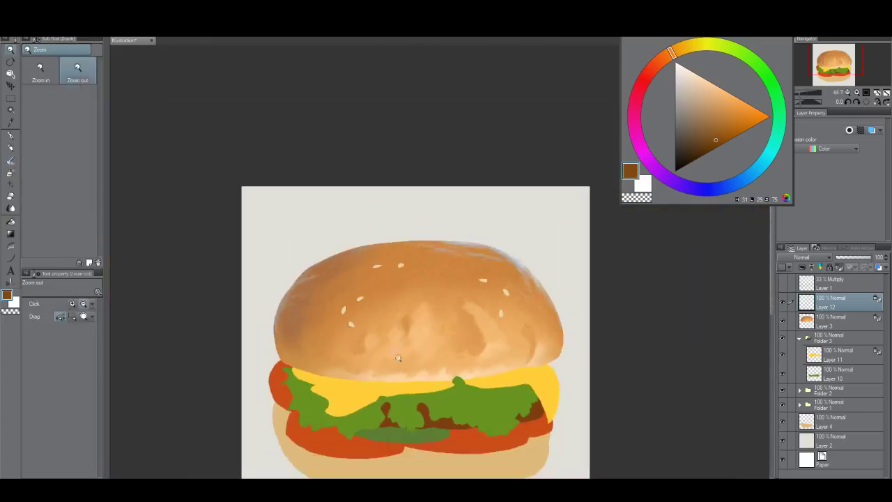
pyautogui.moveTo(517, 323)
pyautogui.mouseDown()
pyautogui.moveTo(558, 323)
pyautogui.moveTo(520, 318)
pyautogui.mouseUp()
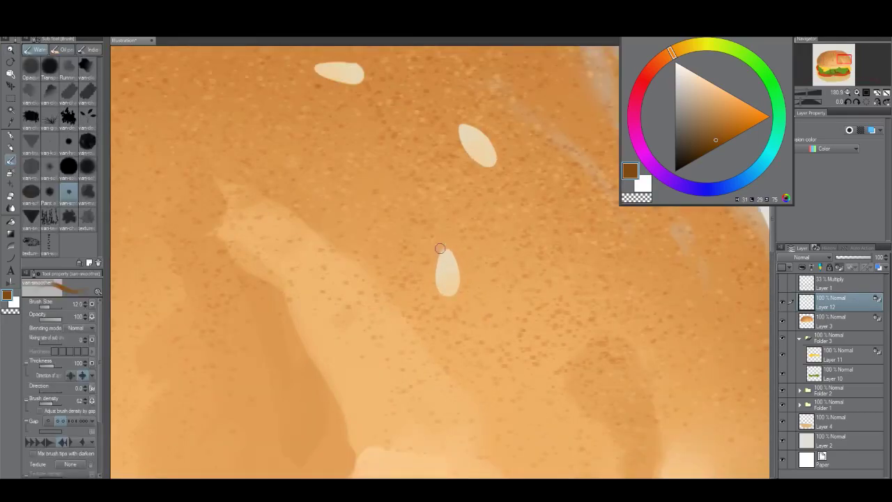
pyautogui.moveTo(440, 249)
pyautogui.mouseDown()
pyautogui.moveTo(431, 271)
pyautogui.moveTo(439, 254)
pyautogui.moveTo(454, 293)
pyautogui.mouseUp()
pyautogui.moveTo(461, 127)
pyautogui.mouseDown()
pyautogui.moveTo(467, 160)
pyautogui.moveTo(465, 151)
pyautogui.moveTo(497, 162)
pyautogui.mouseUp()
pyautogui.moveTo(421, 172); pyautogui.dragTo(509, 282)
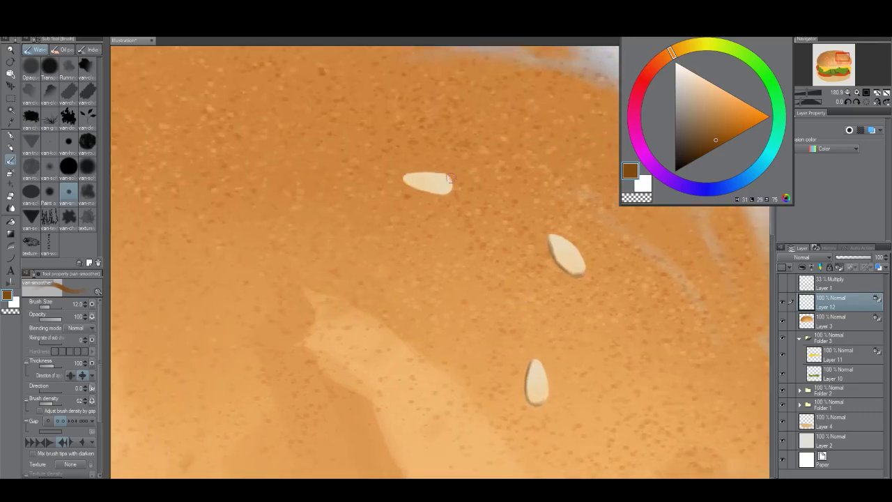
pyautogui.moveTo(451, 179)
pyautogui.mouseDown()
pyautogui.moveTo(446, 193)
pyautogui.moveTo(408, 183)
pyautogui.mouseUp()
# Step: Shade the lower edges of the two sesame seeds on the bun's upper left with dark brown
pyautogui.moveTo(400, 249)
pyautogui.mouseDown()
pyautogui.moveTo(357, 253)
pyautogui.moveTo(277, 329)
pyautogui.mouseUp()
pyautogui.moveTo(332, 236)
pyautogui.mouseDown()
pyautogui.moveTo(345, 238)
pyautogui.moveTo(364, 221)
pyautogui.moveTo(354, 204)
pyautogui.moveTo(337, 200)
pyautogui.mouseUp()
pyautogui.moveTo(267, 228); pyautogui.dragTo(355, 222)
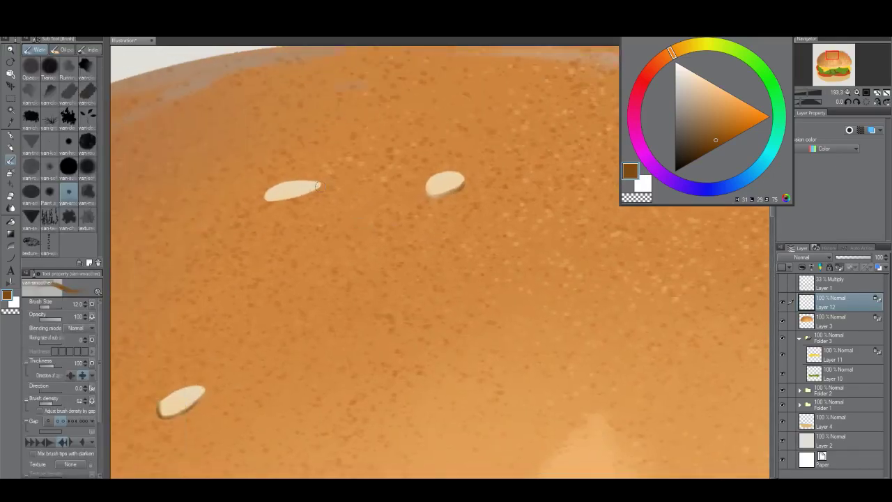
pyautogui.moveTo(322, 182)
pyautogui.mouseDown()
pyautogui.moveTo(290, 201)
pyautogui.moveTo(308, 191)
pyautogui.moveTo(260, 197)
pyautogui.moveTo(295, 193)
pyautogui.mouseUp()
pyautogui.moveTo(302, 236); pyautogui.dragTo(262, 283)
pyautogui.moveTo(332, 322); pyautogui.dragTo(314, 360)
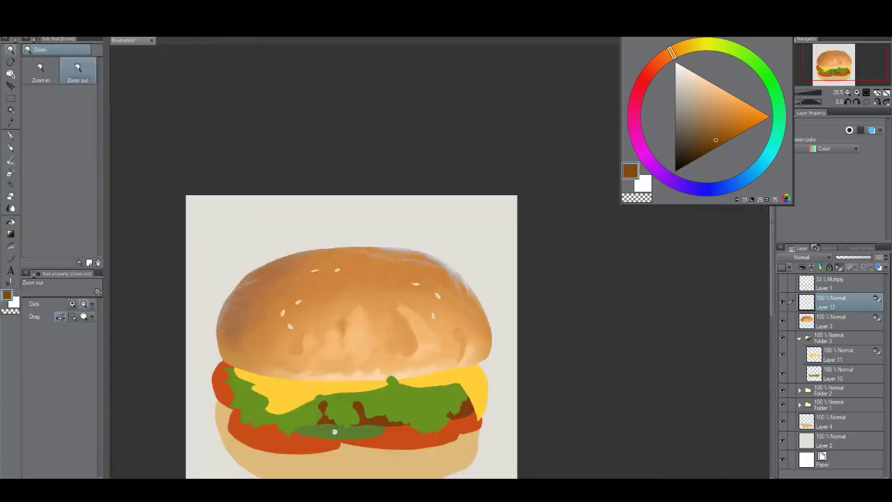
# Step: Add a near-white highlight along the lower edge of the lowest left seed with the van-solid coloring brush
pyautogui.scroll(8, 335, 369)
pyautogui.press('b')
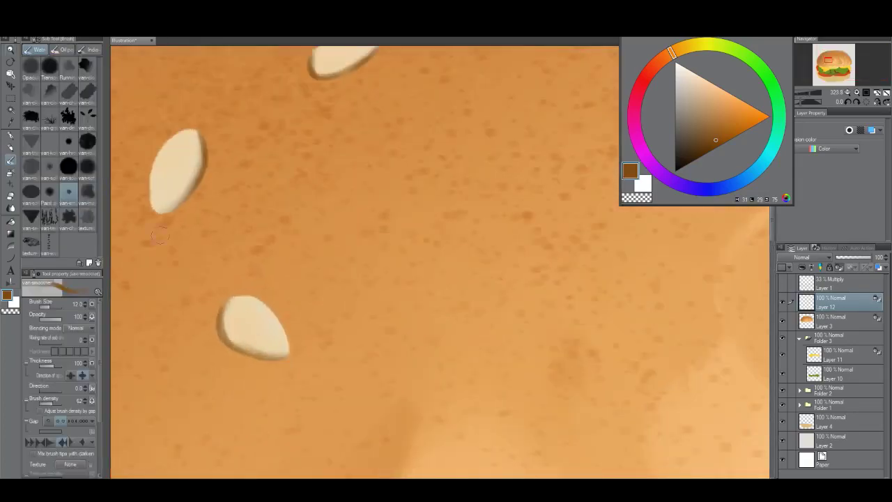
pyautogui.press('[')
pyautogui.press('[')
pyautogui.press('[')
pyautogui.press('[')
pyautogui.press('[')
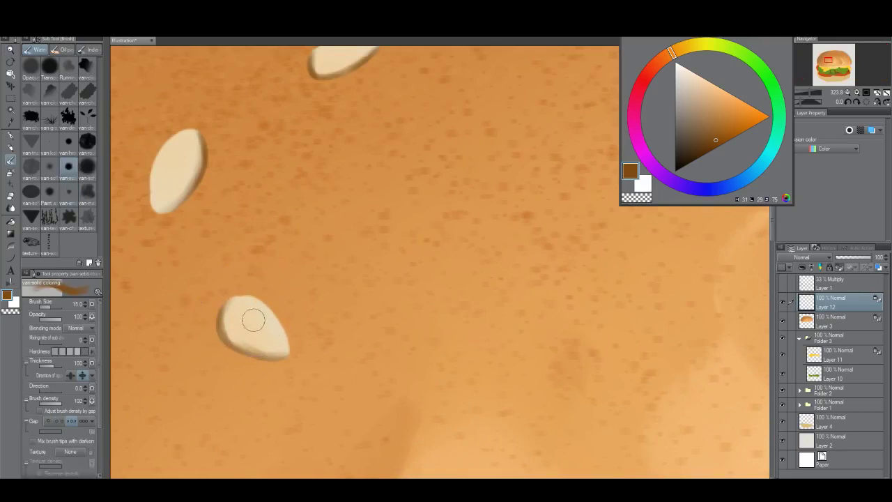
pyautogui.keyDown('alt'); pyautogui.click(262, 313); pyautogui.keyUp('alt')
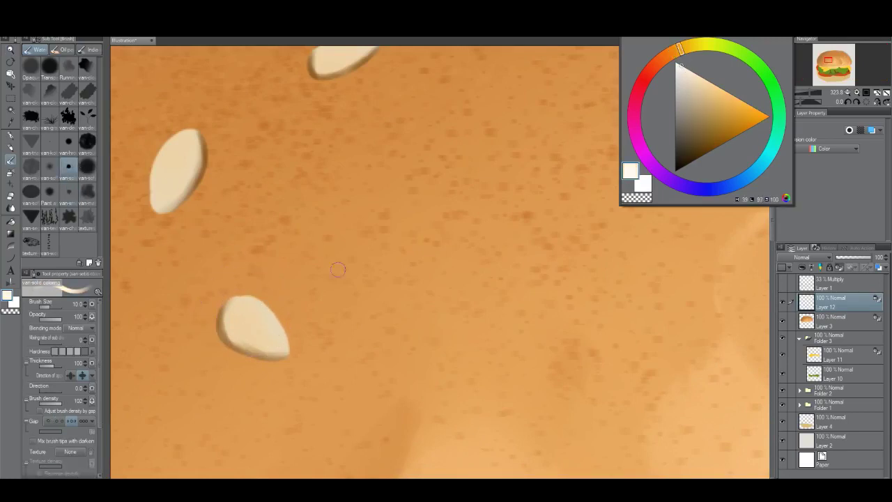
pyautogui.press('[')
pyautogui.press('[')
pyautogui.moveTo(258, 350); pyautogui.dragTo(264, 351)
# Step: Paint near-white highlights on the other two seeds of the left group with the brush at size 6
pyautogui.press('[')
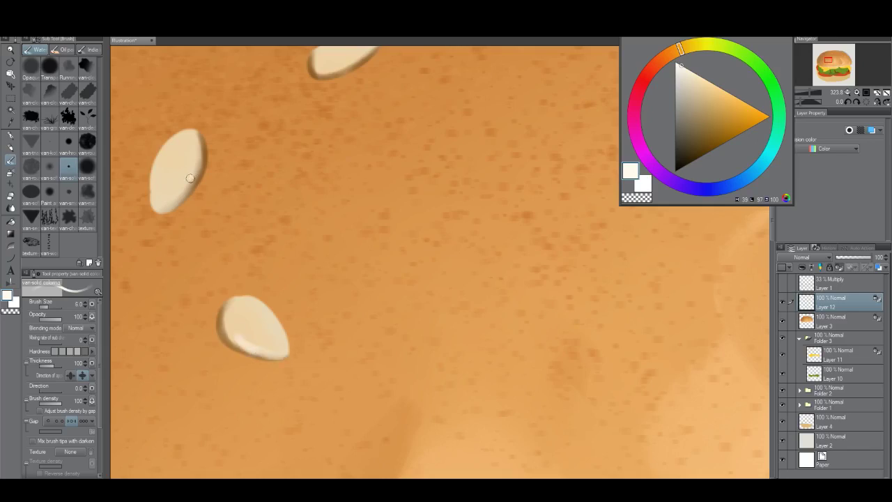
pyautogui.moveTo(197, 168); pyautogui.dragTo(179, 195)
pyautogui.moveTo(327, 164); pyautogui.dragTo(279, 332)
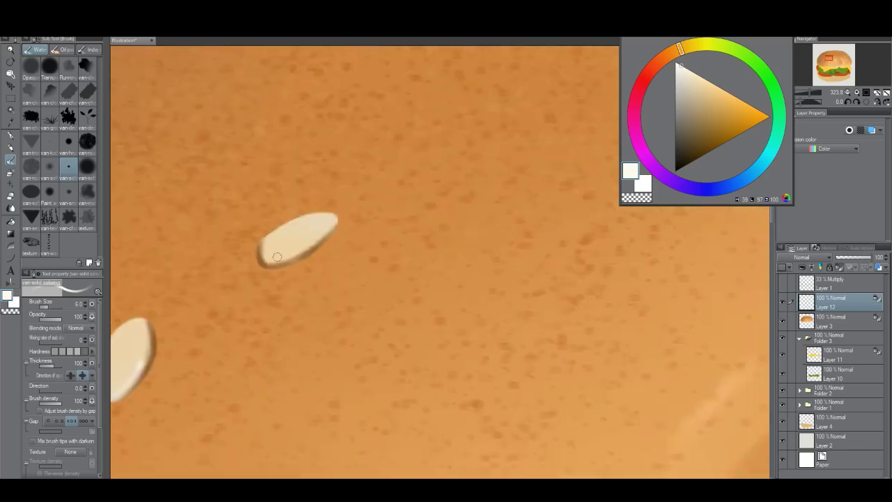
pyautogui.moveTo(284, 258); pyautogui.dragTo(326, 233)
pyautogui.moveTo(339, 273); pyautogui.dragTo(295, 341)
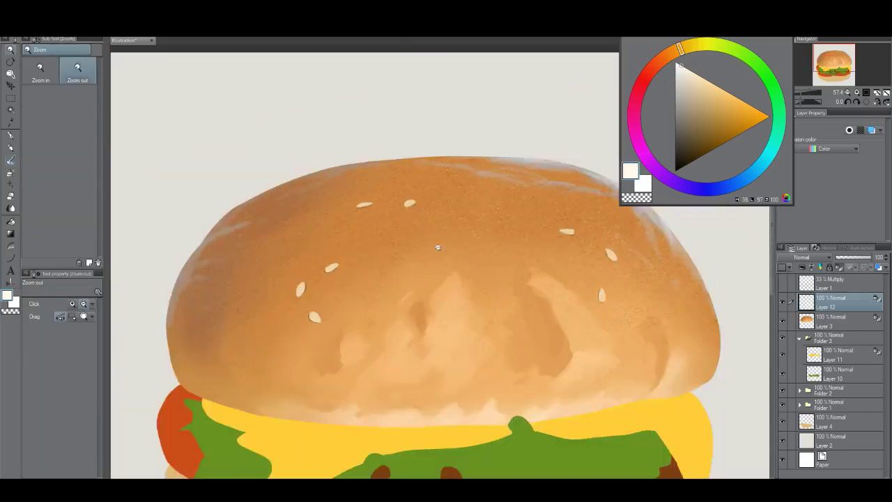
# Step: Paint near-white highlights on the bun's two upper sesame seeds and the three seeds of the right group at brush size 6
pyautogui.moveTo(408, 212); pyautogui.dragTo(422, 177)
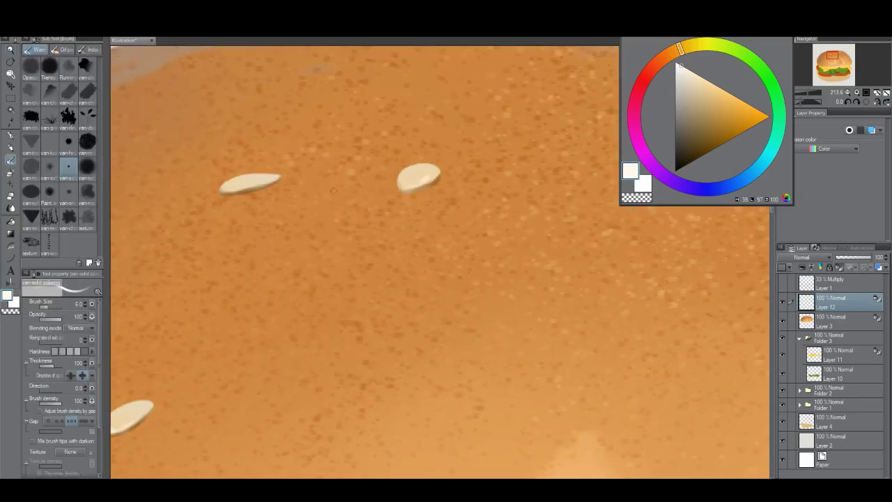
pyautogui.moveTo(328, 247); pyautogui.dragTo(278, 299)
pyautogui.moveTo(505, 321); pyautogui.dragTo(481, 242)
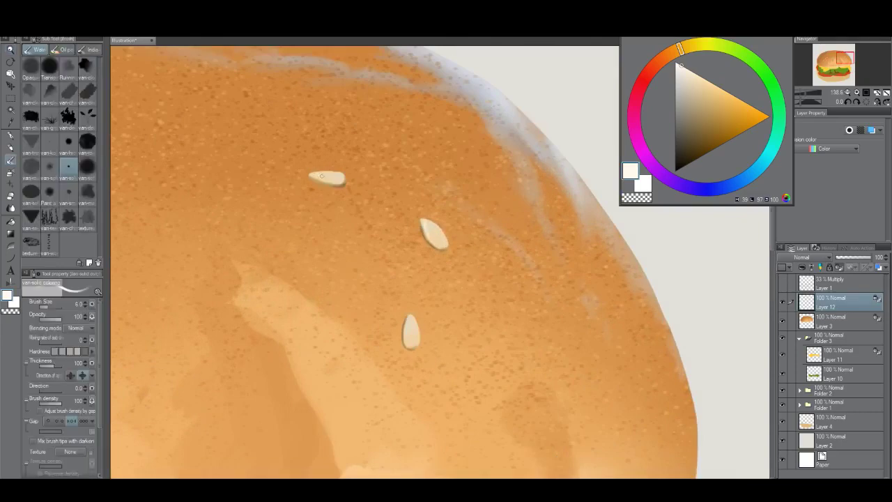
pyautogui.moveTo(421, 346); pyautogui.dragTo(472, 344)
# Step: Create a new layer above Layer 12 and sample the upper seed of Layer 12's left group with the Copy stamp tool
pyautogui.hotkey('ctrl', 'shift', 'n')
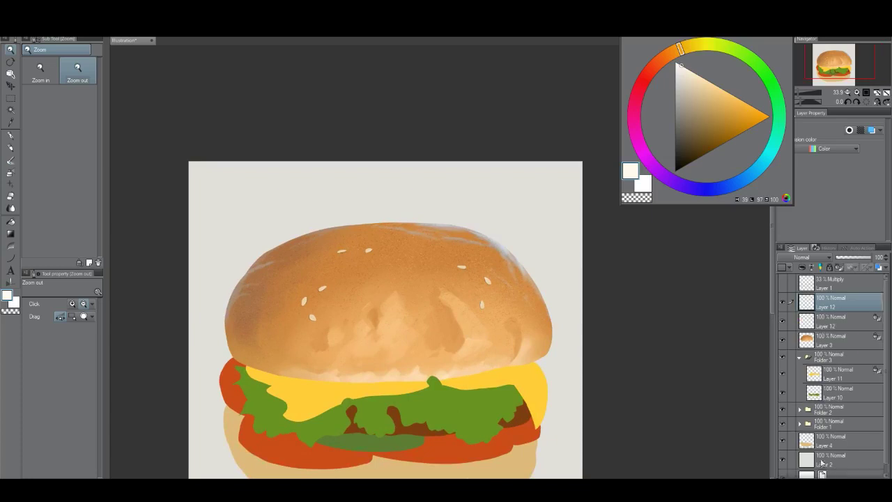
pyautogui.click(822, 319)
pyautogui.press('b')
pyautogui.press('j')
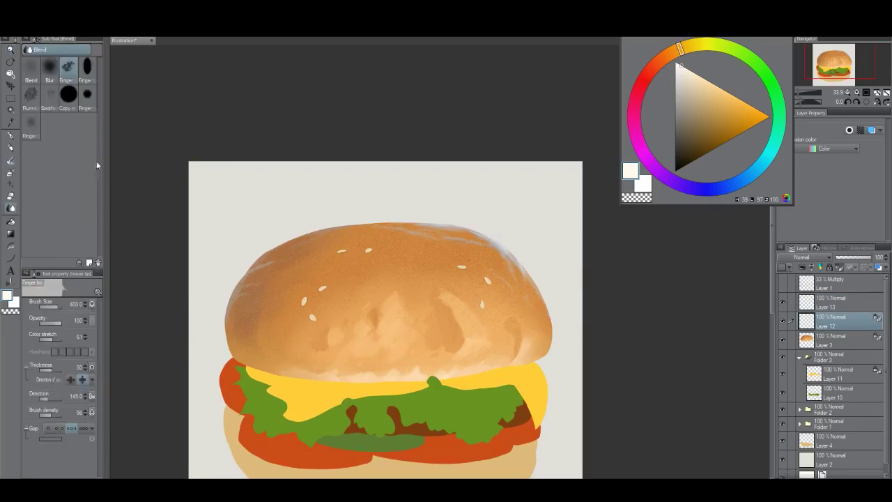
pyautogui.click(70, 95)
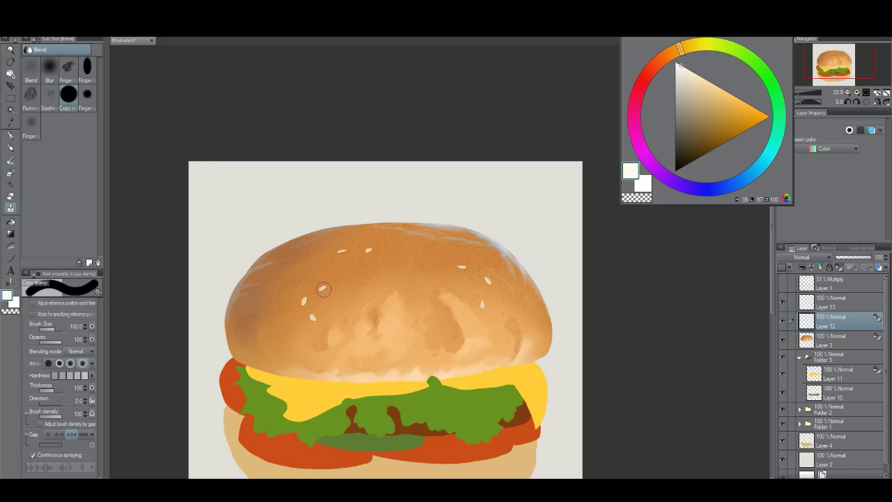
pyautogui.moveTo(326, 289); pyautogui.dragTo(288, 277)
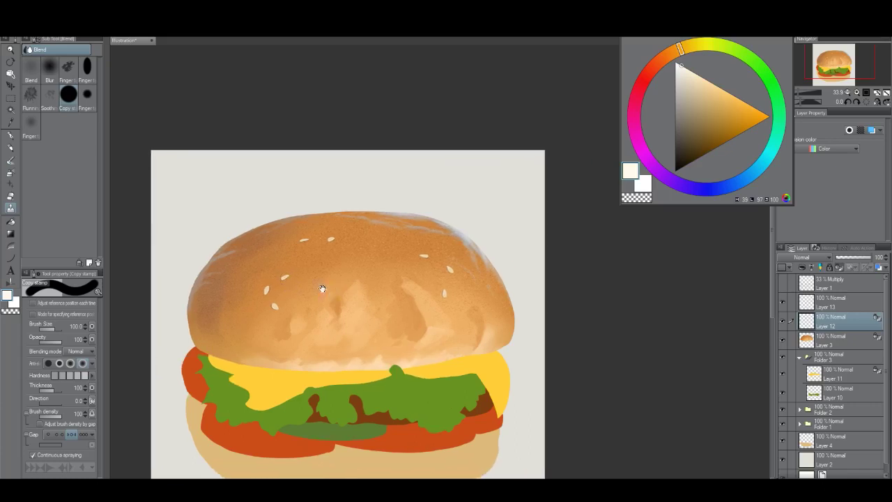
# Step: Stamp copies of the sampled seed across the bun's left side, centre and upper right on Layer 13, undoing one placement
pyautogui.click(843, 306)
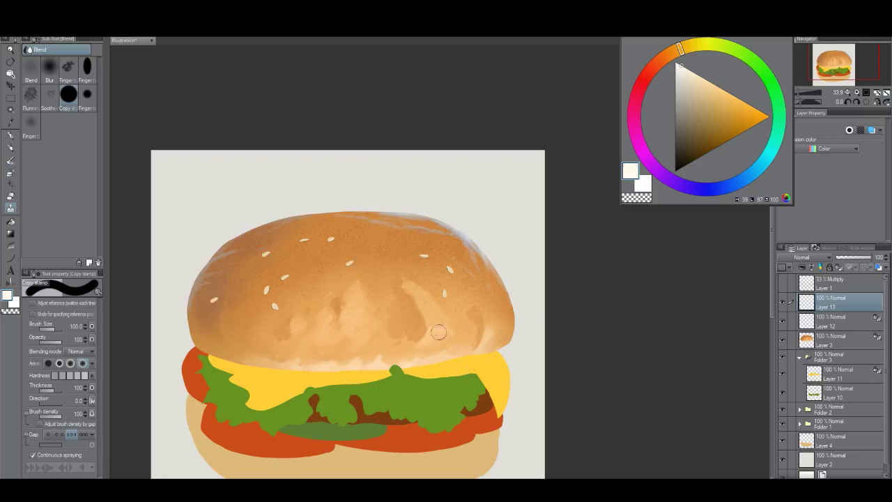
pyautogui.click(383, 306)
pyautogui.hotkey('ctrl', 'z')
pyautogui.click(242, 323)
pyautogui.click(382, 238)
# Step: Sample the lowest left seed from Layer 12 and stamp copies on Layer 13 across the bun's upper area, left side and right side
pyautogui.click(841, 322)
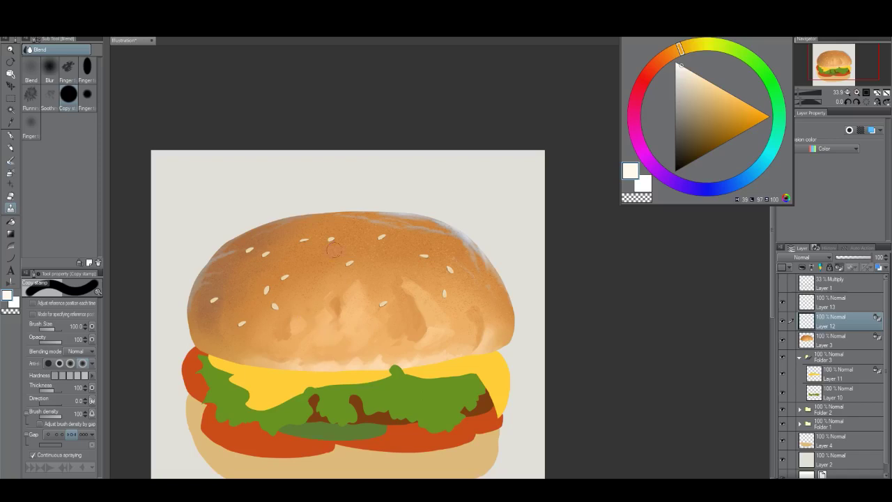
pyautogui.click(829, 304)
pyautogui.click(312, 306)
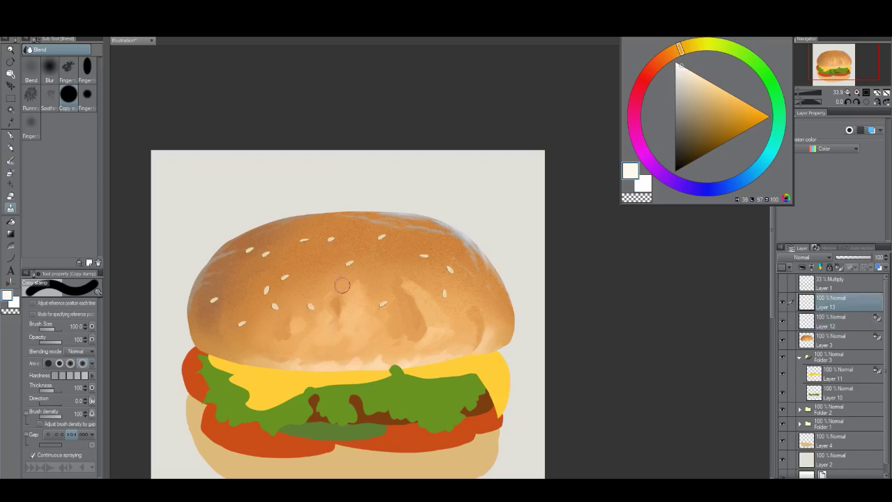
pyautogui.click(315, 336)
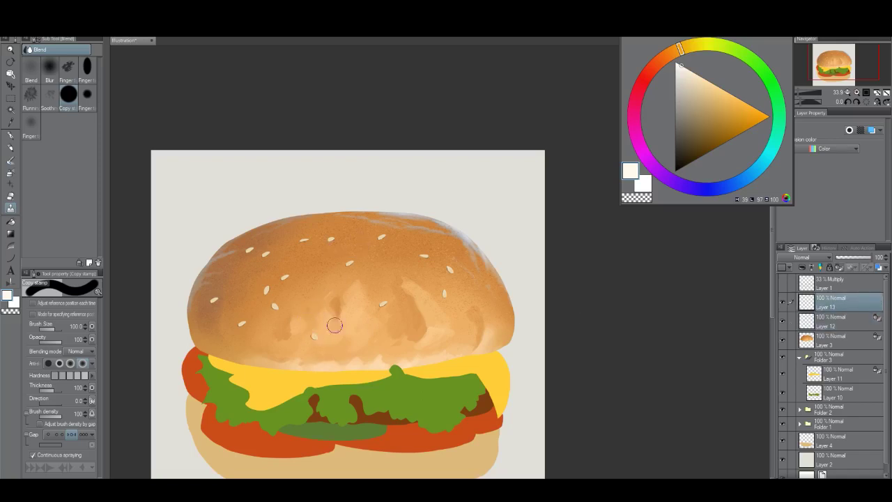
pyautogui.click(375, 265)
pyautogui.click(236, 288)
pyautogui.click(487, 295)
pyautogui.click(393, 251)
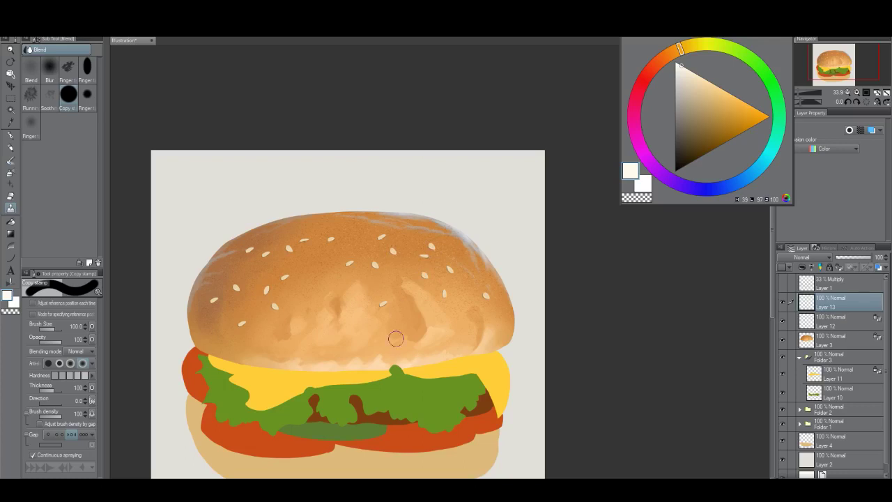
pyautogui.click(497, 321)
pyautogui.click(453, 314)
# Step: Sample the upright left seed from Layer 12 with Layer 13 hidden, and stamp copies across the bun's top and right side on Layer 13
pyautogui.click(783, 302)
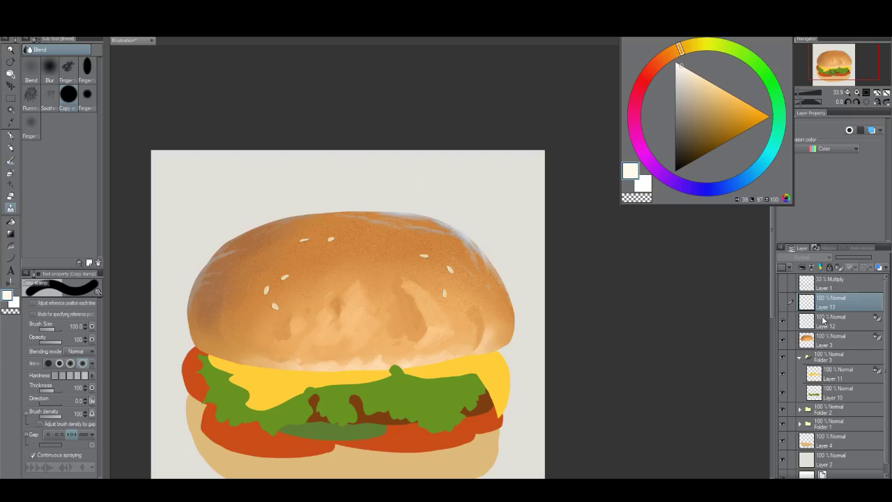
pyautogui.click(824, 320)
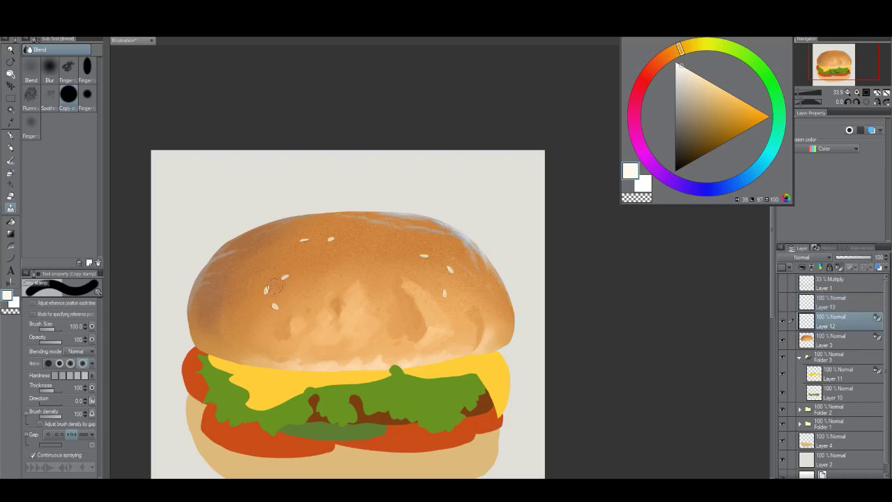
pyautogui.click(783, 302)
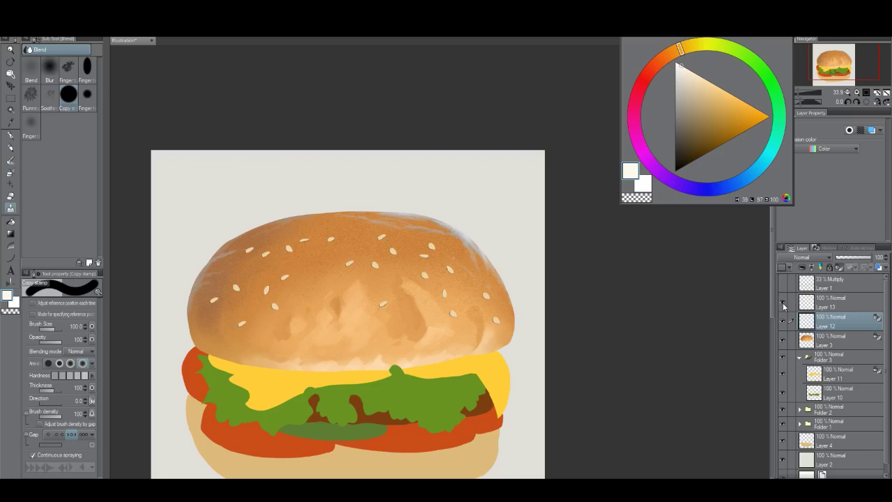
pyautogui.click(783, 302)
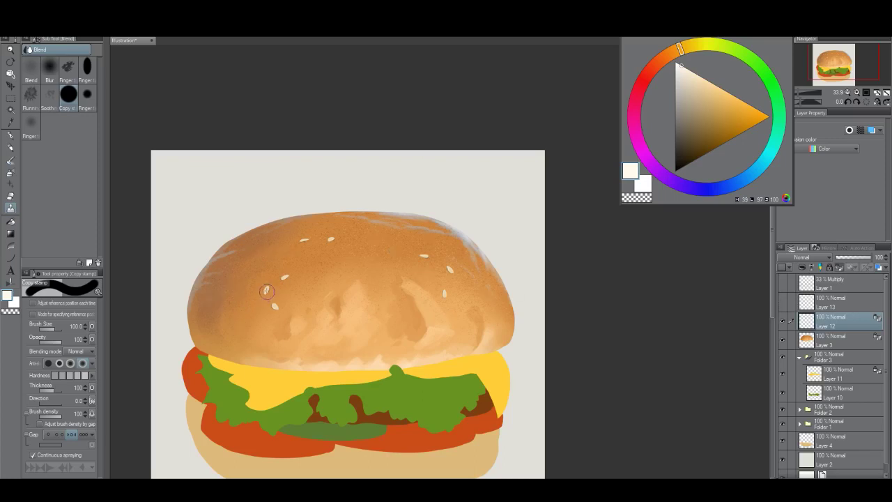
pyautogui.click(846, 307)
pyautogui.click(782, 303)
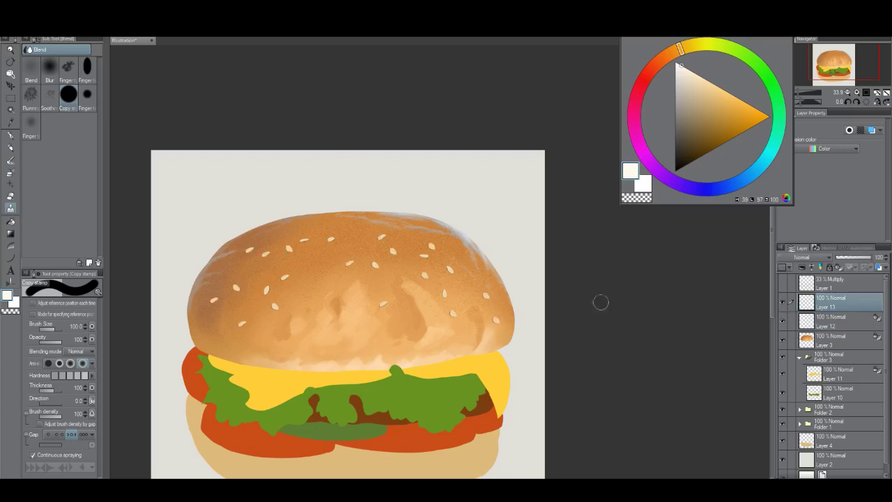
pyautogui.click(410, 272)
pyautogui.click(496, 319)
pyautogui.click(464, 286)
pyautogui.click(429, 289)
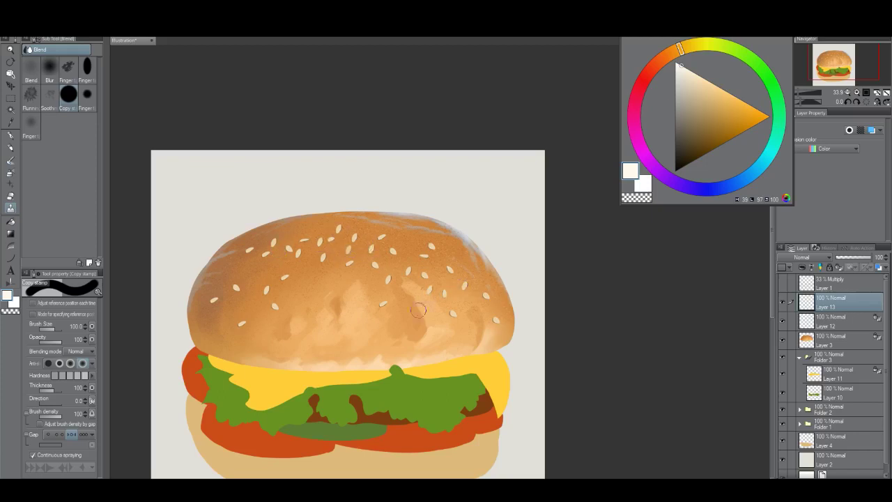
pyautogui.moveTo(425, 361); pyautogui.dragTo(419, 377)
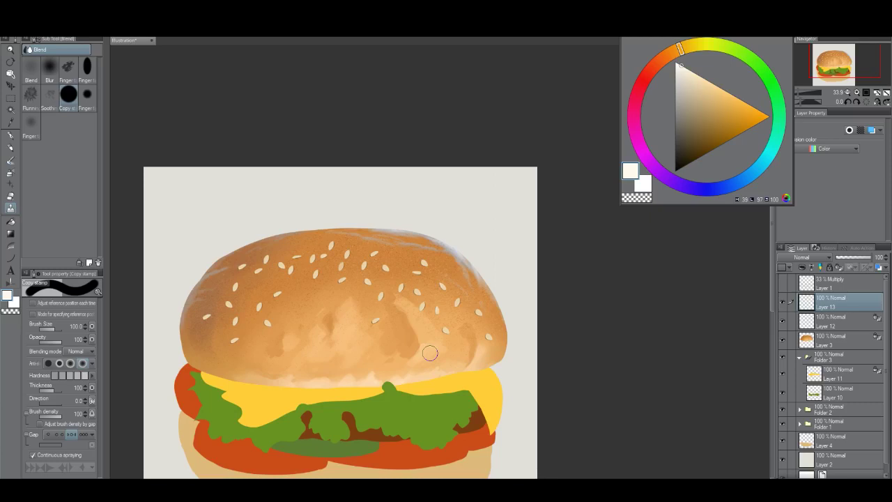
# Step: Sample the lowest seed of Layer 12's right group and stamp copies along the bun's right side on Layer 13
pyautogui.hotkey('alt', 'space')
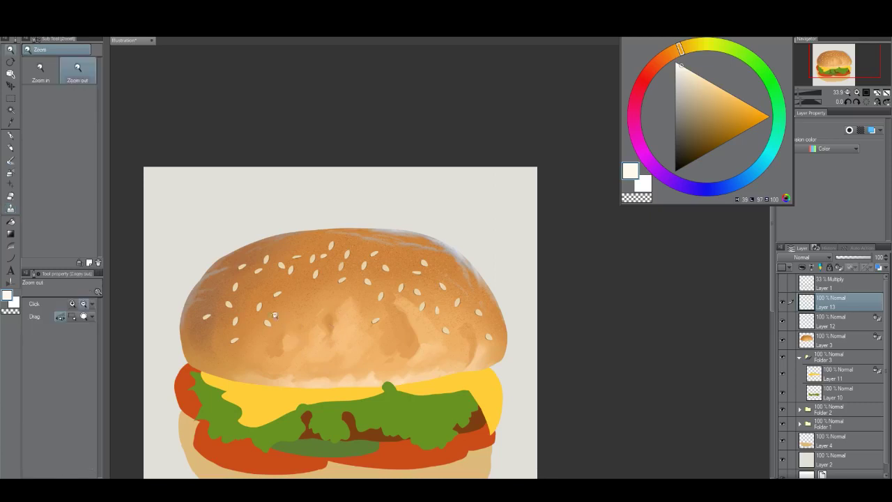
pyautogui.moveTo(278, 314); pyautogui.dragTo(304, 332)
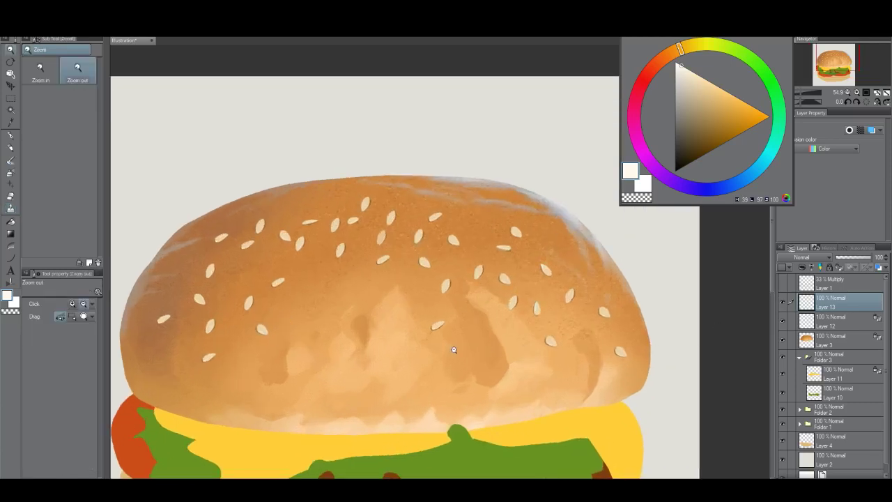
pyautogui.press('space')
pyautogui.moveTo(441, 350); pyautogui.dragTo(450, 328)
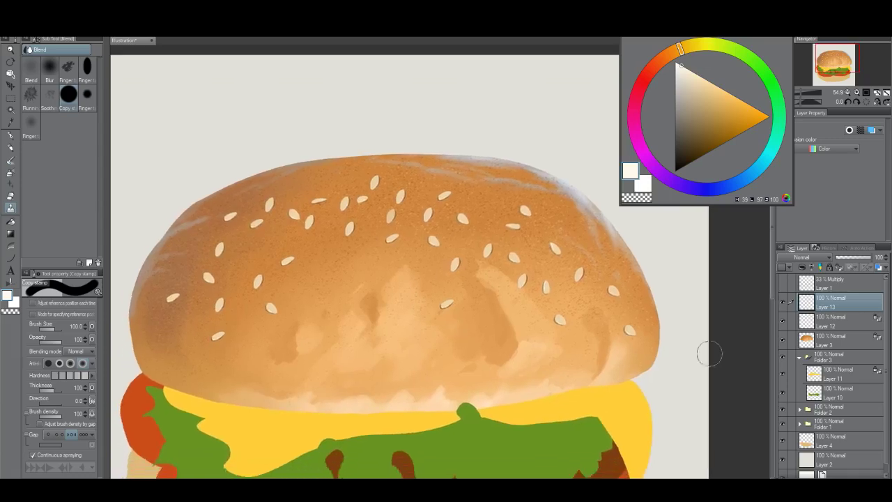
pyautogui.click(782, 303)
pyautogui.click(782, 322)
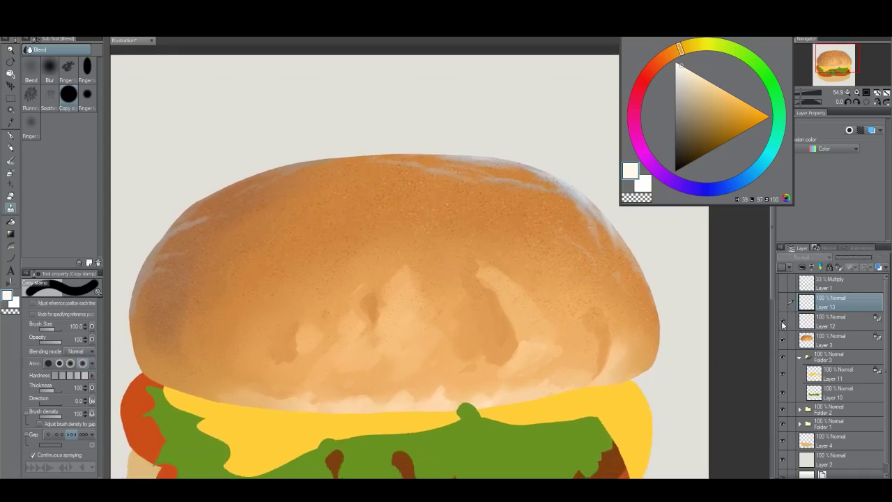
pyautogui.click(783, 322)
pyautogui.click(831, 321)
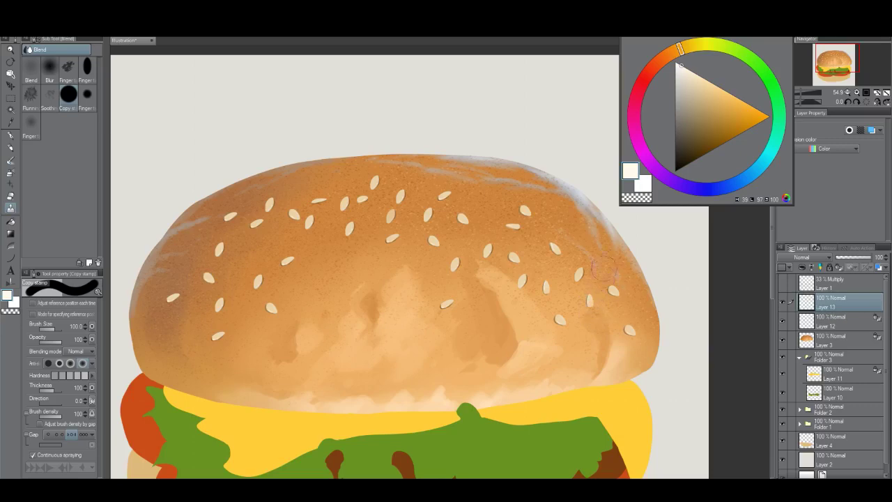
pyautogui.click(646, 344)
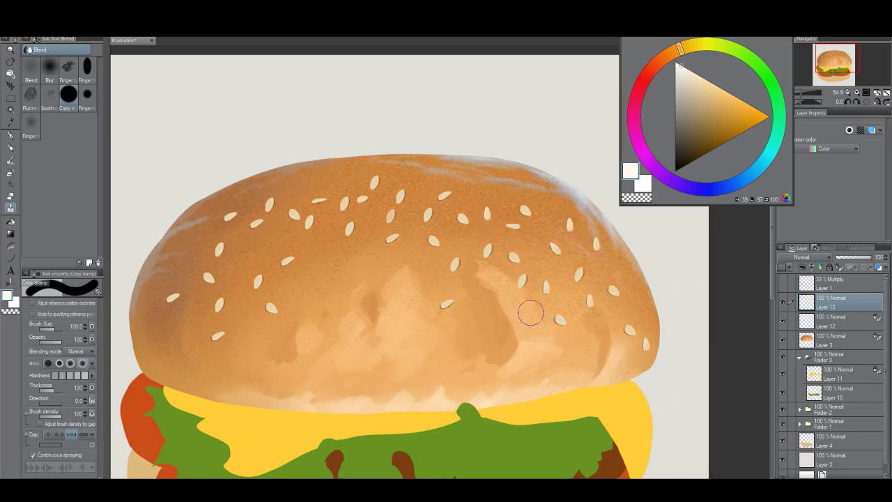
# Step: Stamp more upright seed copies in the bun's lower middle and near its right edge, undoing and repositioning misplaced ones
pyautogui.click(487, 355)
pyautogui.hotkey('ctrl', 'z')
pyautogui.click(475, 320)
pyautogui.click(350, 308)
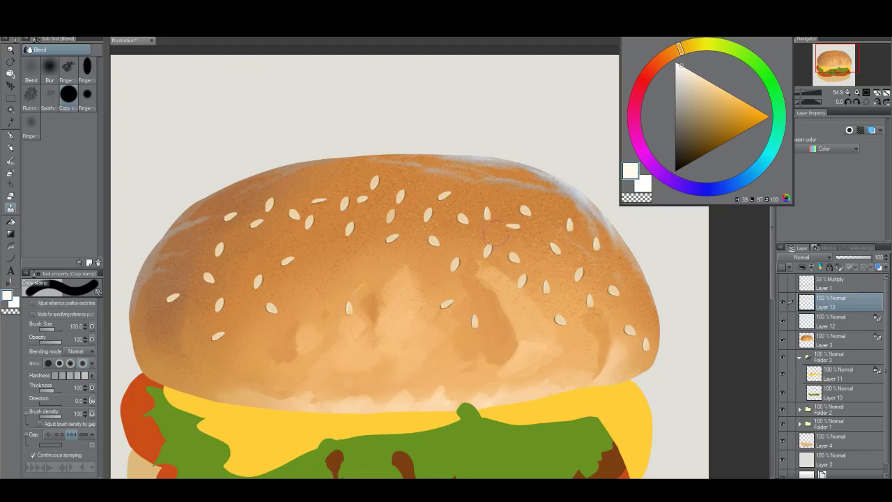
pyautogui.hotkey('ctrl', 'z')
pyautogui.click(361, 308)
pyautogui.click(609, 264)
# Step: Sample the tilted seed of Layer 12's right group with Layer 13 hidden, and stamp copies over the upper right and lower middle on Layer 13
pyautogui.click(782, 303)
pyautogui.click(783, 321)
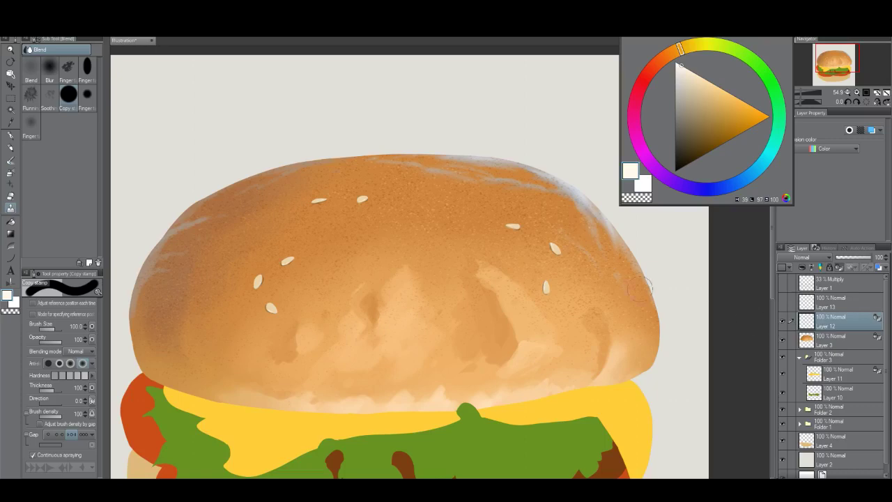
pyautogui.click(830, 304)
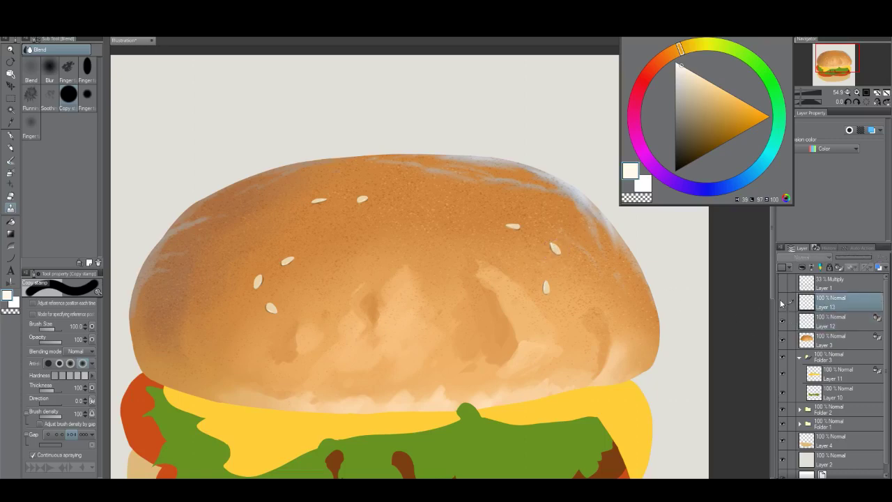
pyautogui.click(782, 303)
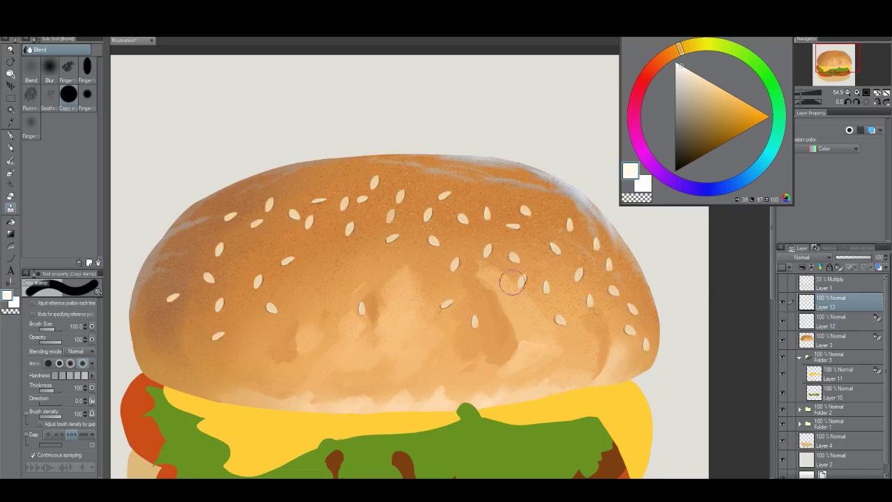
pyautogui.click(501, 193)
pyautogui.click(550, 226)
pyautogui.click(432, 281)
pyautogui.click(497, 354)
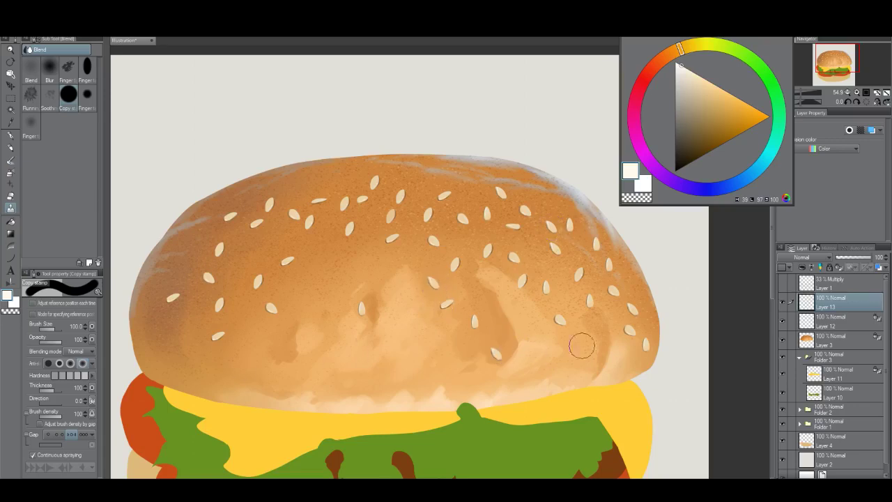
# Step: Sample the flat horizontal seed of Layer 12's right group with Layer 13 hidden, and return to a visible Layer 13 for stamping
pyautogui.hotkey('alt', 'space')
pyautogui.moveTo(516, 356); pyautogui.dragTo(450, 375)
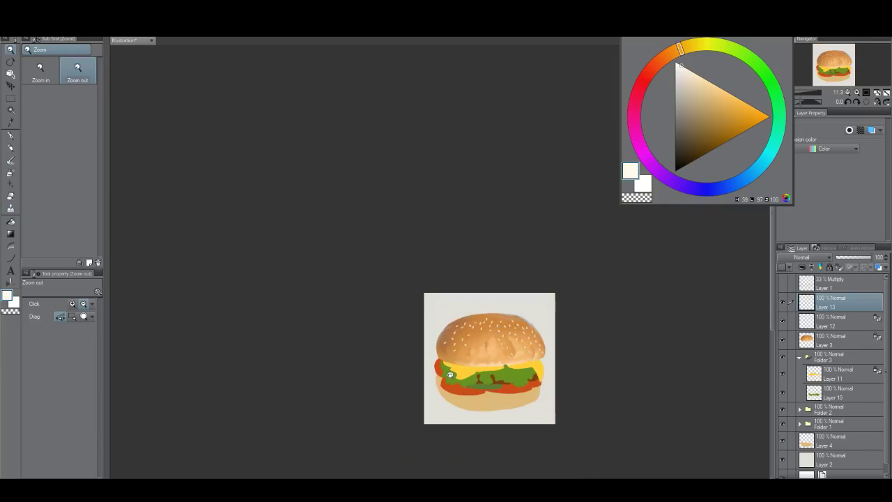
pyautogui.scroll(5, 522, 340)
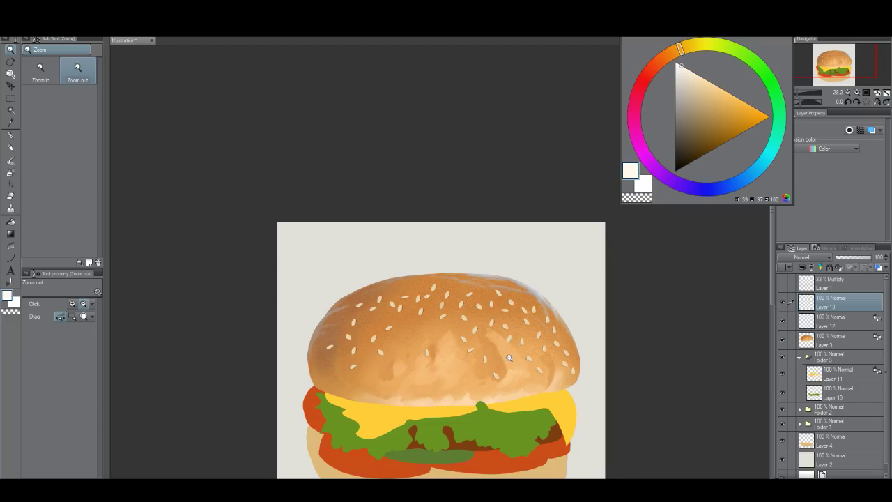
pyautogui.moveTo(509, 354); pyautogui.dragTo(517, 357)
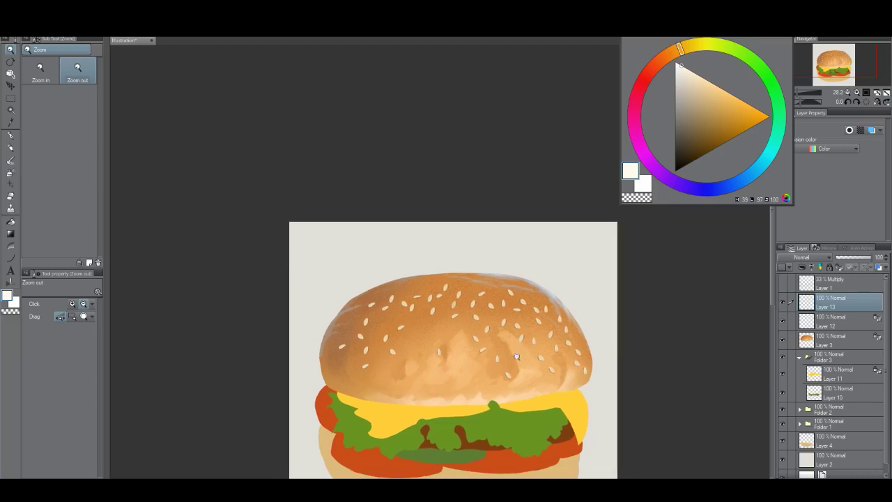
pyautogui.press('j')
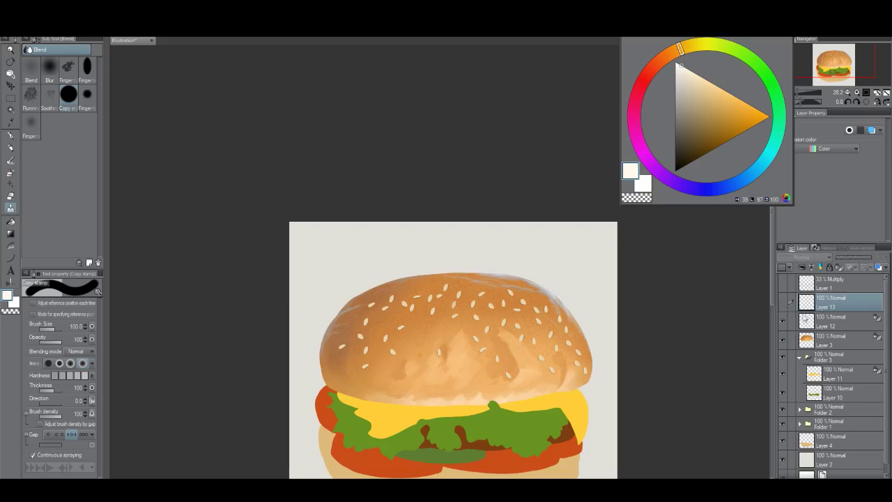
pyautogui.click(782, 302)
pyautogui.click(821, 325)
pyautogui.press('/')
pyautogui.moveTo(513, 317); pyautogui.dragTo(492, 276)
pyautogui.press('j')
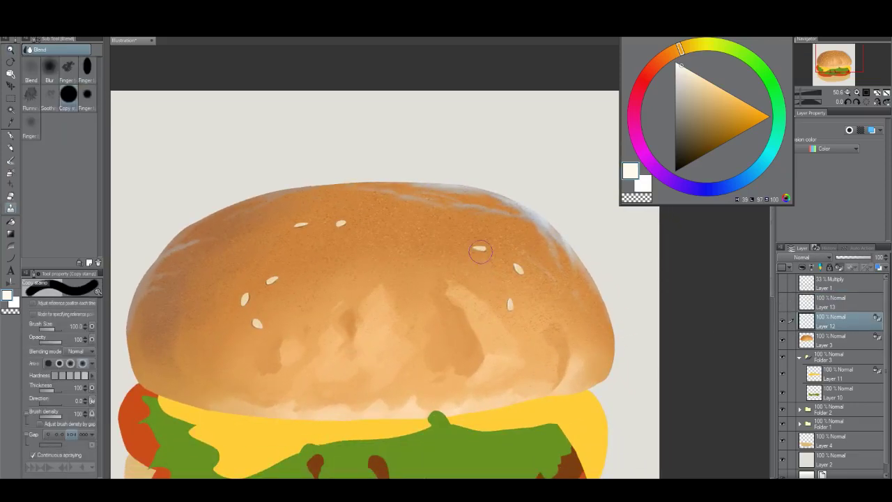
pyautogui.click(783, 302)
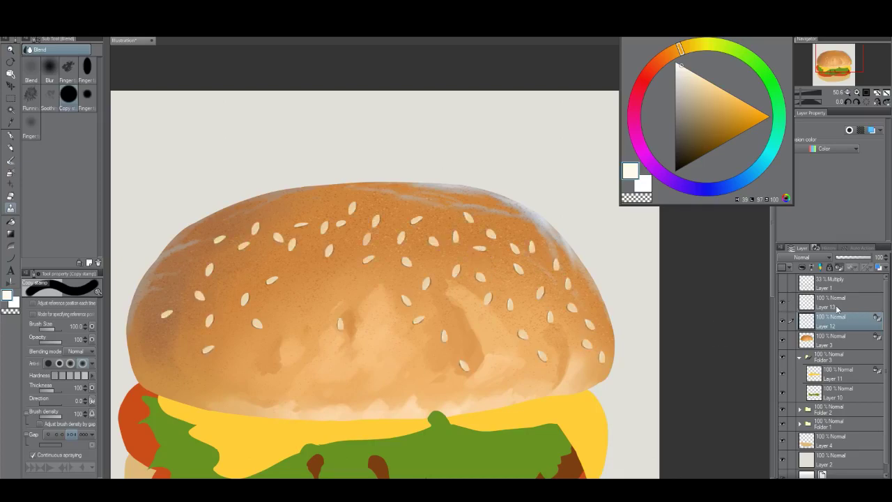
pyautogui.click(809, 302)
# Step: Stamp copies of the flat horizontal seed across the bun's top, upper left and upper right on Layer 13
pyautogui.click(491, 219)
pyautogui.click(452, 211)
pyautogui.click(401, 202)
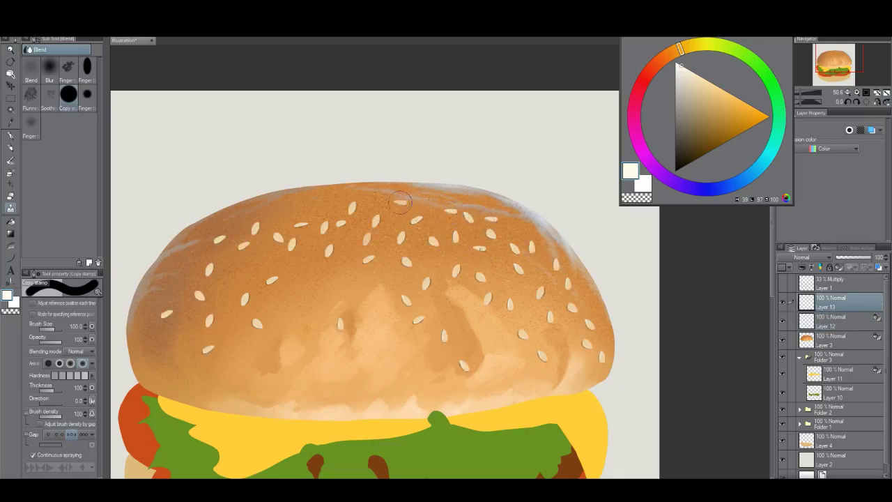
pyautogui.click(351, 228)
pyautogui.click(325, 209)
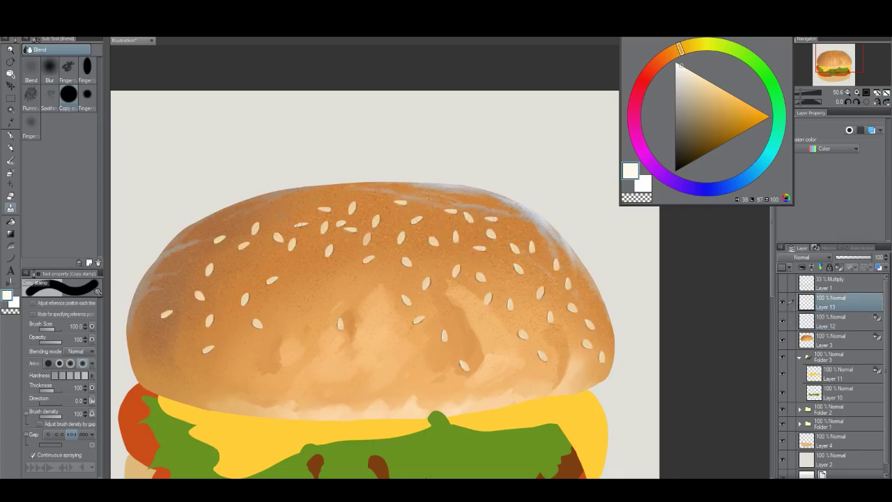
pyautogui.click(314, 242)
pyautogui.click(274, 218)
pyautogui.click(438, 227)
pyautogui.click(419, 242)
pyautogui.click(386, 234)
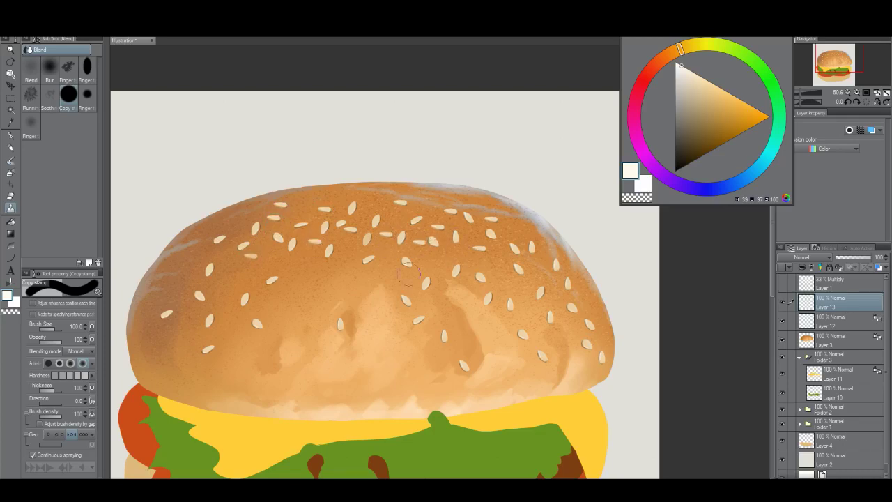
pyautogui.click(492, 263)
pyautogui.click(538, 263)
pyautogui.click(307, 252)
# Step: Sample the small seed at the right of Layer 12's upper left pair with Layer 13 hidden, and stamp copies over the bun's upper left on Layer 13
pyautogui.click(833, 326)
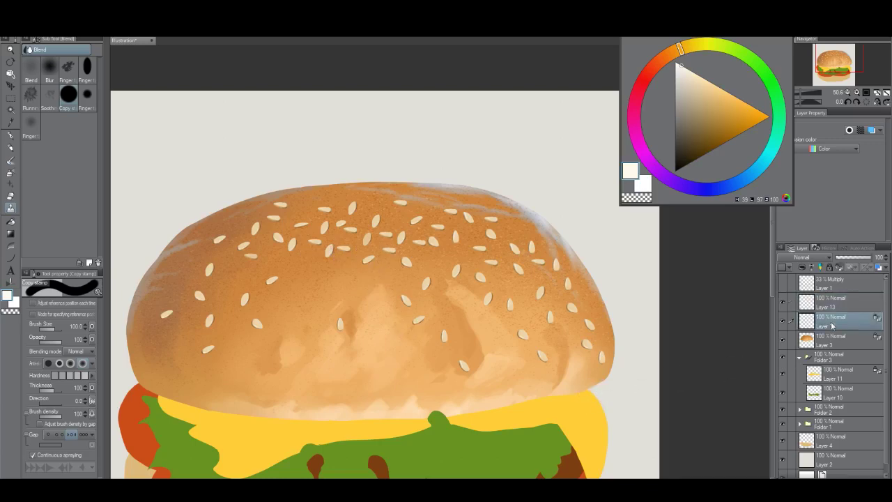
pyautogui.click(783, 305)
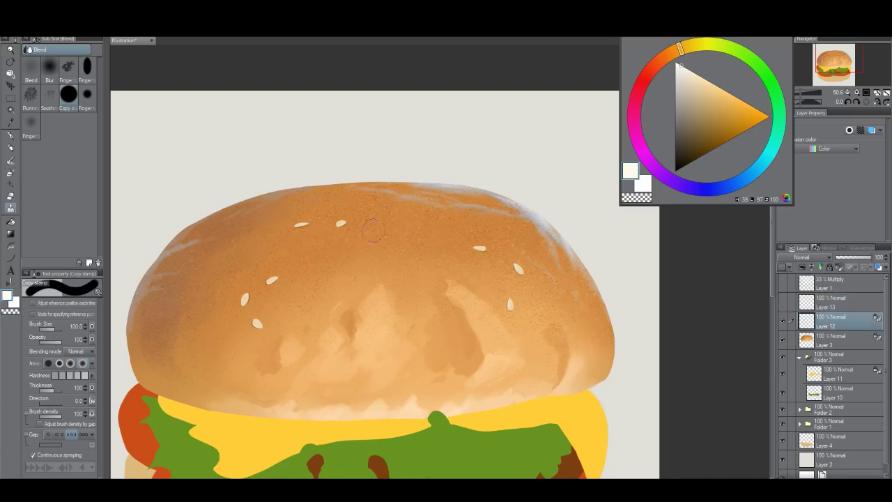
pyautogui.click(833, 307)
pyautogui.click(783, 303)
pyautogui.click(370, 211)
pyautogui.click(395, 211)
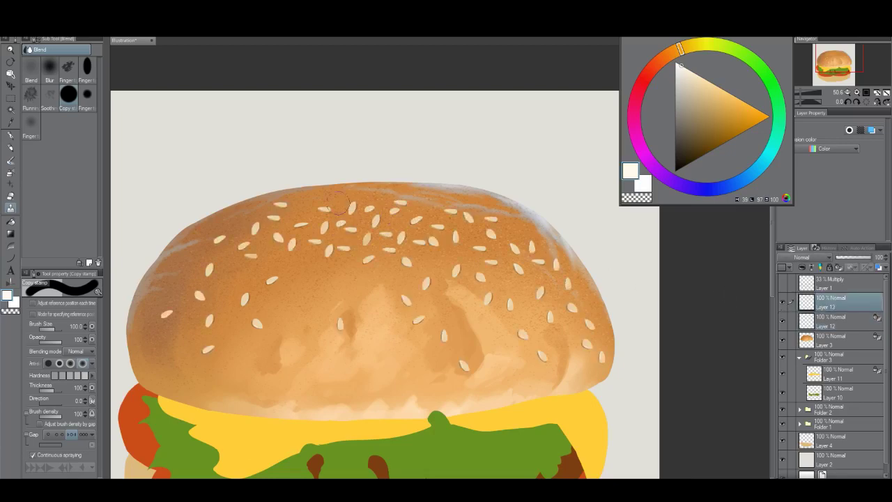
pyautogui.click(336, 198)
pyautogui.click(295, 211)
pyautogui.click(314, 214)
pyautogui.click(256, 217)
pyautogui.click(292, 225)
# Step: Stamp more copies of the small seed over the bun's upper middle and upper right
pyautogui.click(430, 211)
pyautogui.click(401, 214)
pyautogui.click(385, 203)
pyautogui.click(482, 212)
pyautogui.click(448, 222)
pyautogui.click(442, 199)
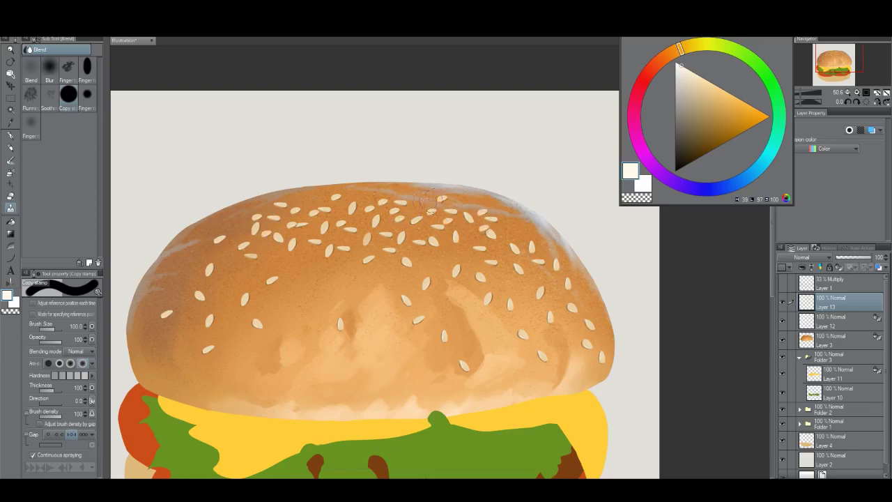
# Step: Stamp further small seed copies along the bun's top edge, undoing the last misplaced ones
pyautogui.click(419, 201)
pyautogui.click(373, 196)
pyautogui.click(358, 198)
pyautogui.click(316, 194)
pyautogui.click(299, 199)
pyautogui.click(322, 199)
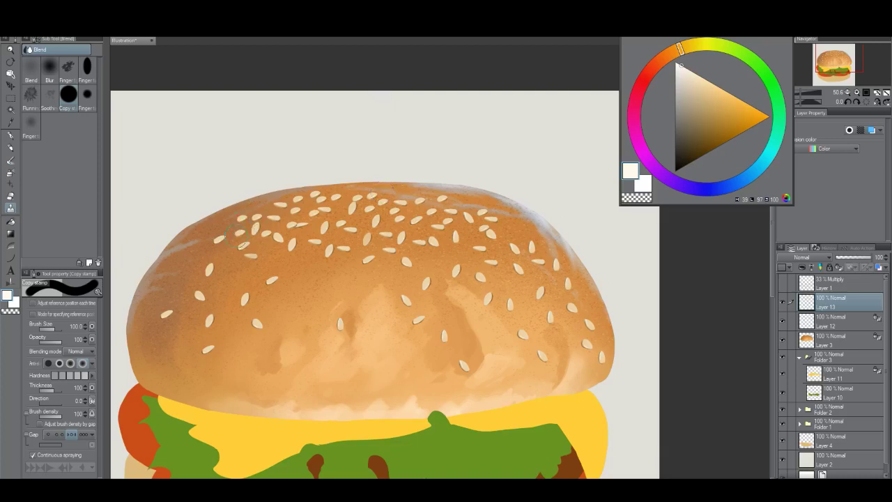
pyautogui.click(363, 221)
pyautogui.click(519, 222)
pyautogui.click(459, 201)
pyautogui.hotkey('ctrl', 'z')
pyautogui.hotkey('ctrl', 'z')
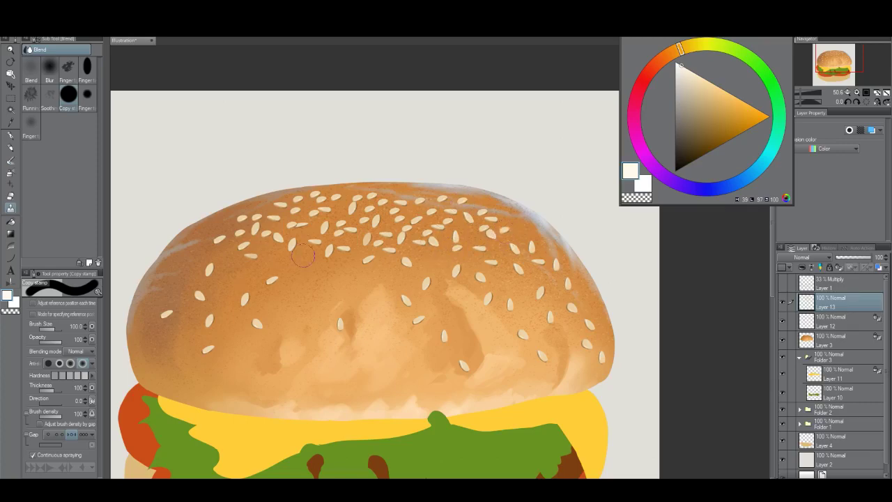
# Step: Sample the thin seed at the left of Layer 12's upper pair with Layer 13 hidden, and stamp copies along the bun's crest on Layer 13
pyautogui.click(782, 305)
pyautogui.click(823, 321)
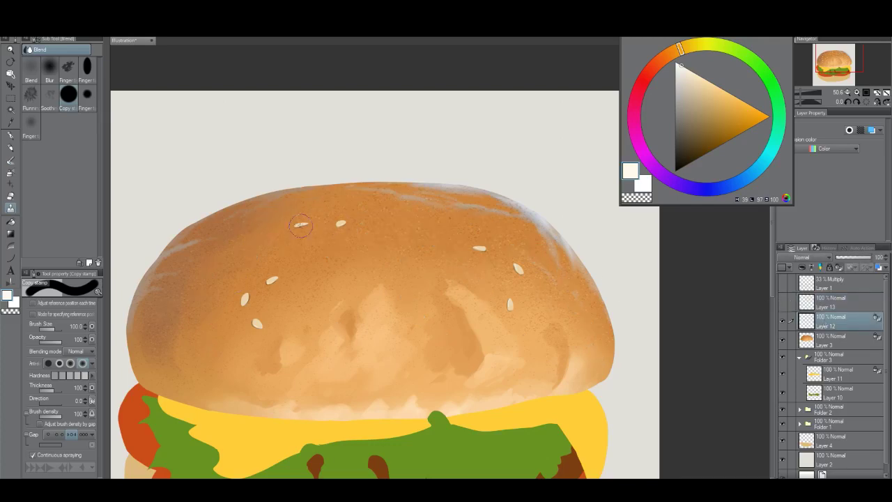
pyautogui.click(837, 302)
pyautogui.click(783, 302)
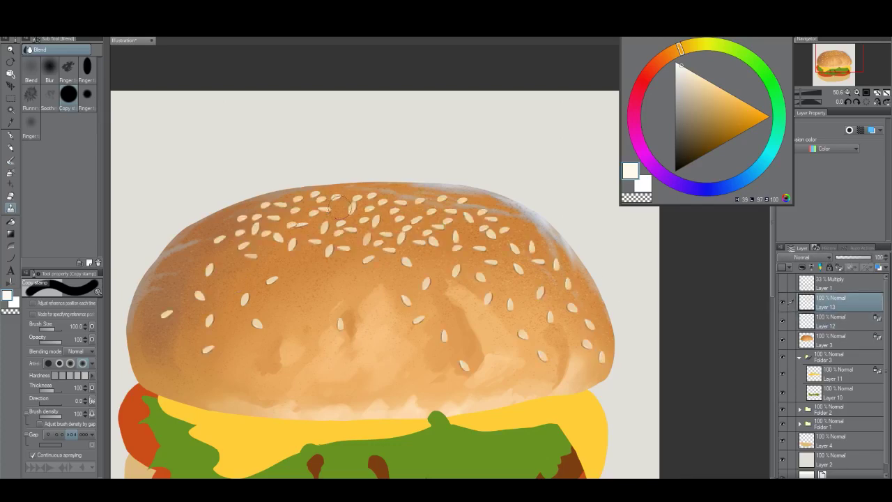
pyautogui.click(341, 205)
pyautogui.click(359, 200)
pyautogui.click(341, 212)
pyautogui.click(384, 211)
pyautogui.click(387, 193)
pyautogui.click(424, 191)
pyautogui.click(417, 211)
pyautogui.click(477, 207)
pyautogui.click(353, 191)
pyautogui.click(353, 186)
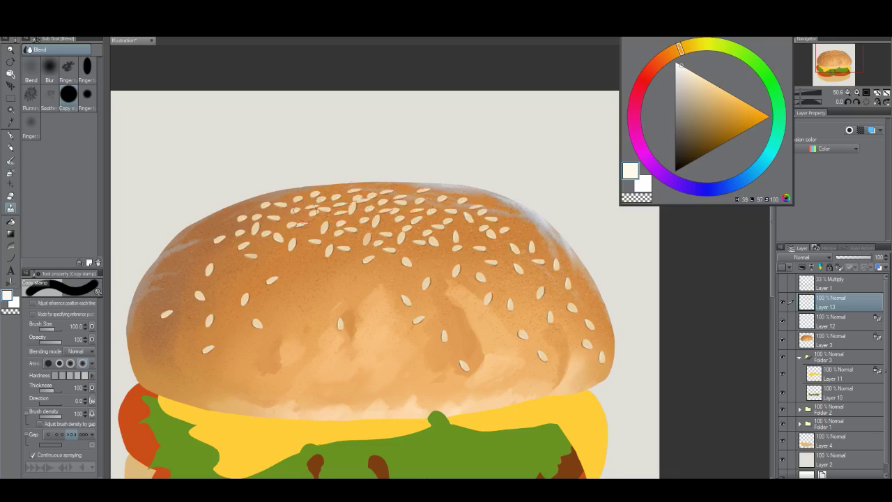
# Step: Fill gaps between the seeds at the bun's upper left and upper middle with more thin seed copies
pyautogui.click(281, 230)
pyautogui.click(265, 241)
pyautogui.click(409, 216)
pyautogui.click(396, 220)
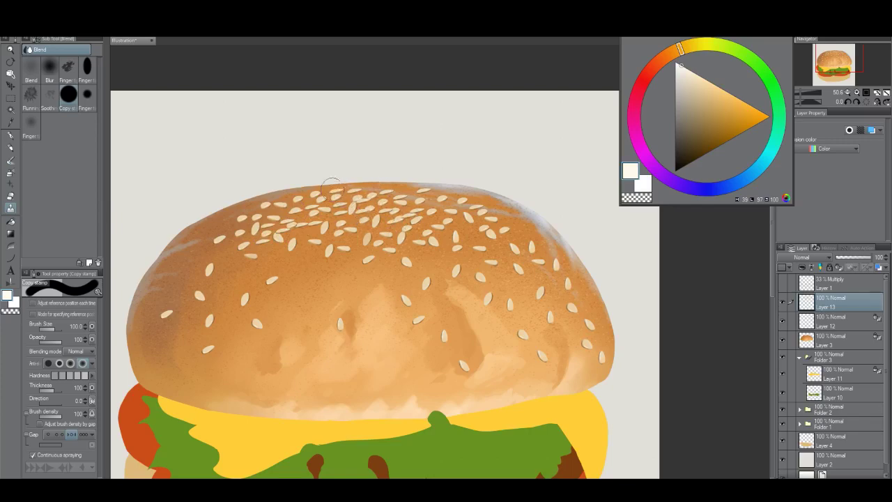
# Step: Check the seed distribution on the whole burger and merge Layer 13 down into Layer 12
pyautogui.hotkey('alt', 'space')
pyautogui.click(386, 295)
pyautogui.click(385, 295)
pyautogui.click(385, 295)
pyautogui.click(386, 295)
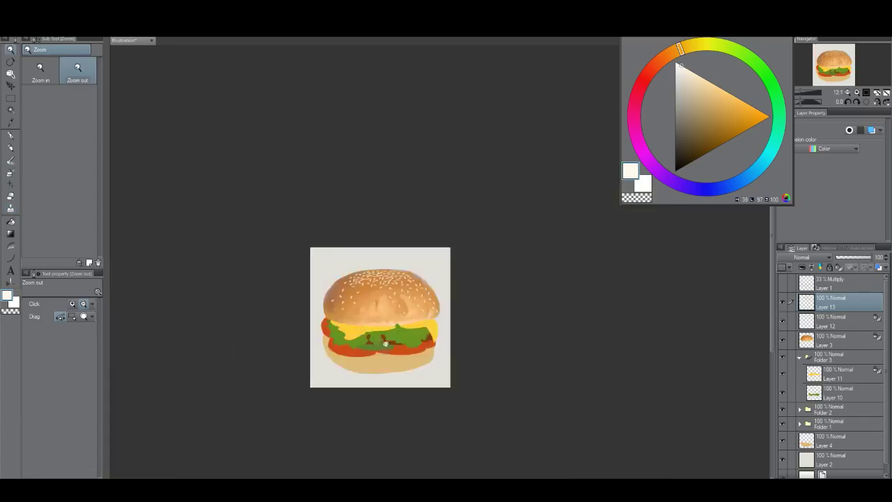
pyautogui.click(386, 343)
pyautogui.moveTo(387, 335); pyautogui.dragTo(431, 334)
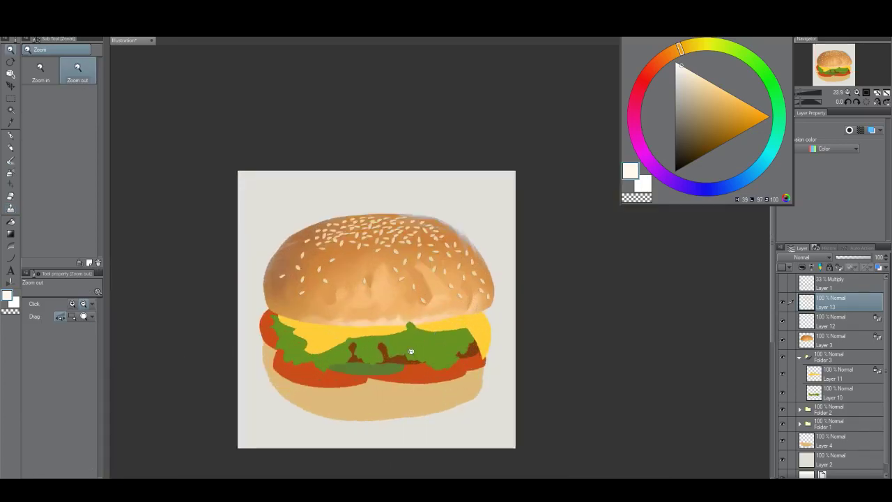
pyautogui.hotkey('ctrl', '+')
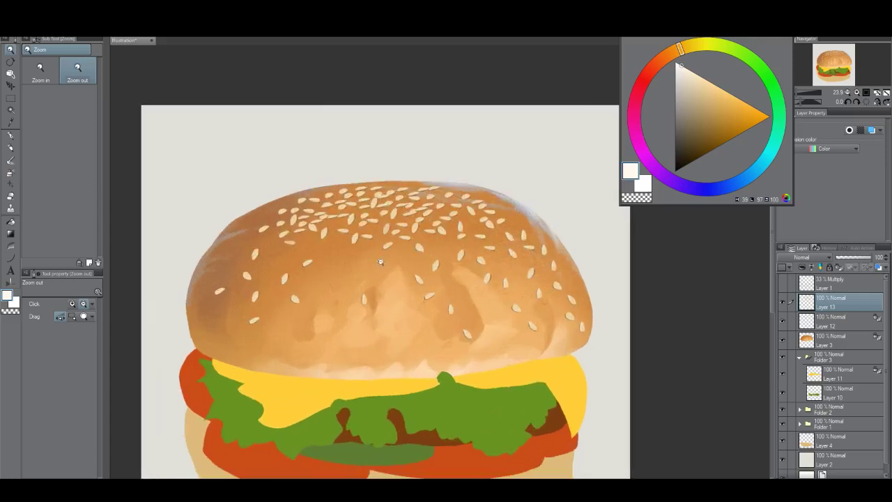
pyautogui.hotkey('ctrl', 'e')
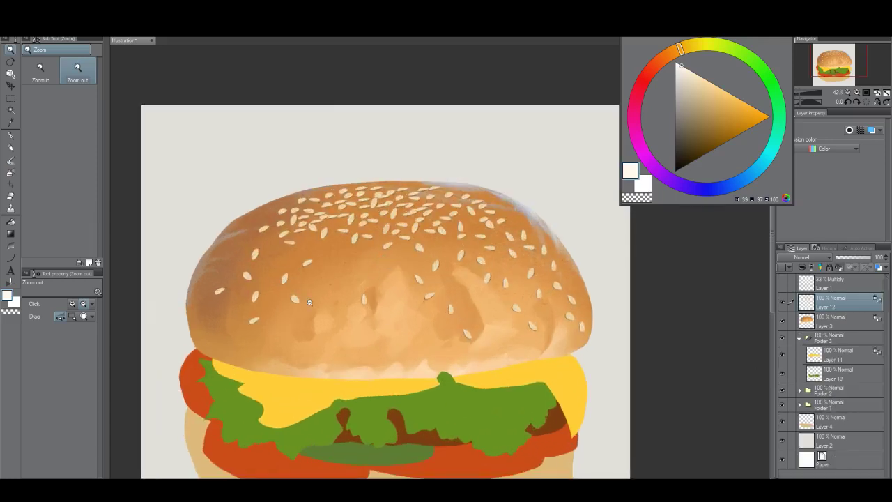
# Step: Choose the van-smoother brush and add a new layer clipped to the seed layer in Multiply mode
pyautogui.press('b')
pyautogui.click(75, 198)
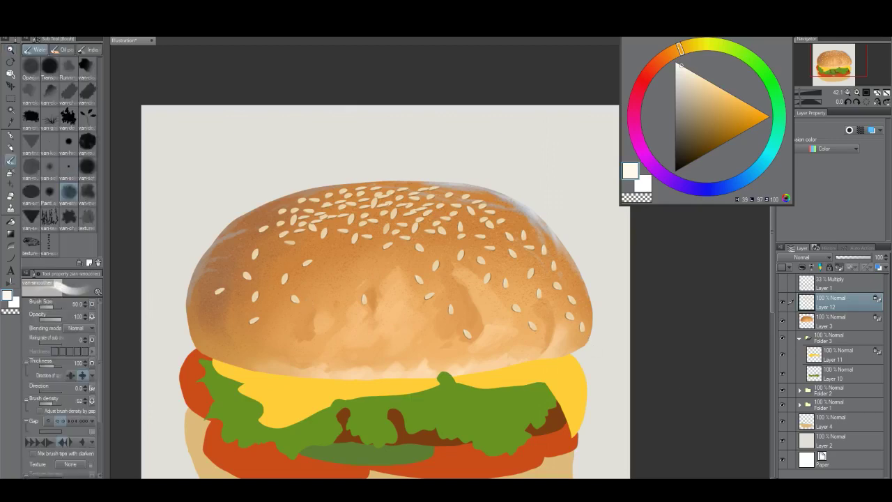
pyautogui.hotkey('ctrl', 'shift', 'n')
pyautogui.click(802, 258)
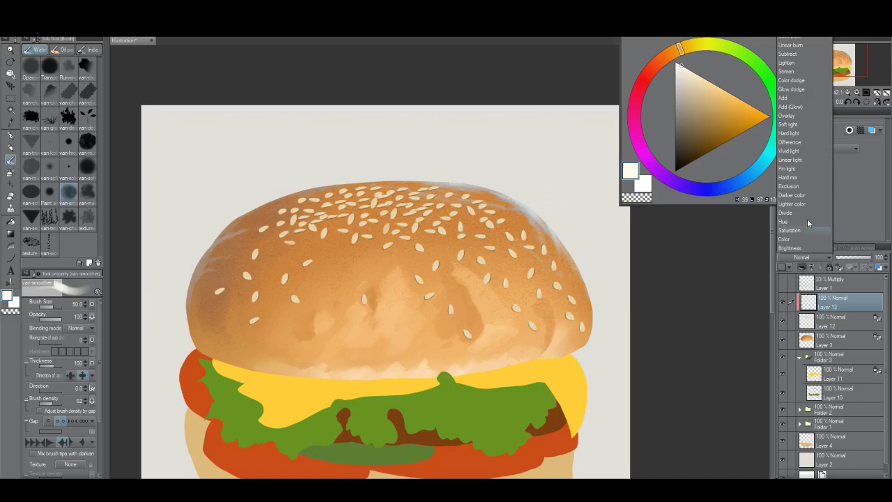
pyautogui.click(795, 30)
# Step: Choose a pale orange shading colour and enlarge the brush to a size of 400
pyautogui.click(706, 79)
pyautogui.click(674, 60)
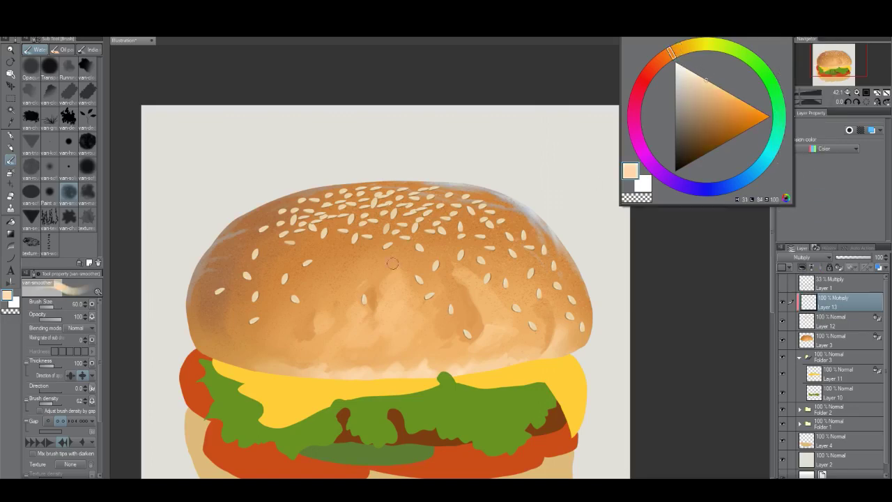
pyautogui.press(']')
pyautogui.press(']')
pyautogui.press(']')
pyautogui.press(']')
pyautogui.press(']')
pyautogui.press(']')
pyautogui.press(']')
pyautogui.press(']')
pyautogui.press(']')
pyautogui.press(']')
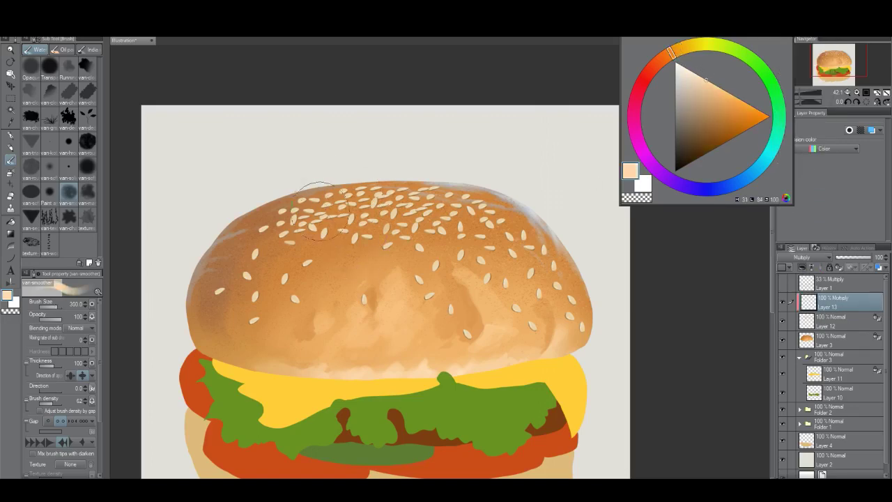
pyautogui.press(']')
pyautogui.press(']')
pyautogui.press('[')
# Step: Shade the seeds on the clipped Multiply layer with pale yellow, pale blue and pale lavender
pyautogui.moveTo(675, 60); pyautogui.dragTo(686, 47)
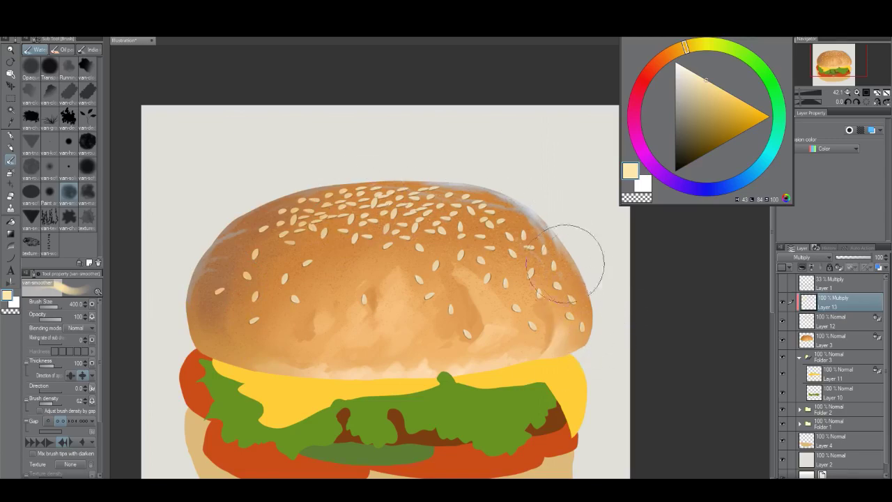
pyautogui.click(751, 172)
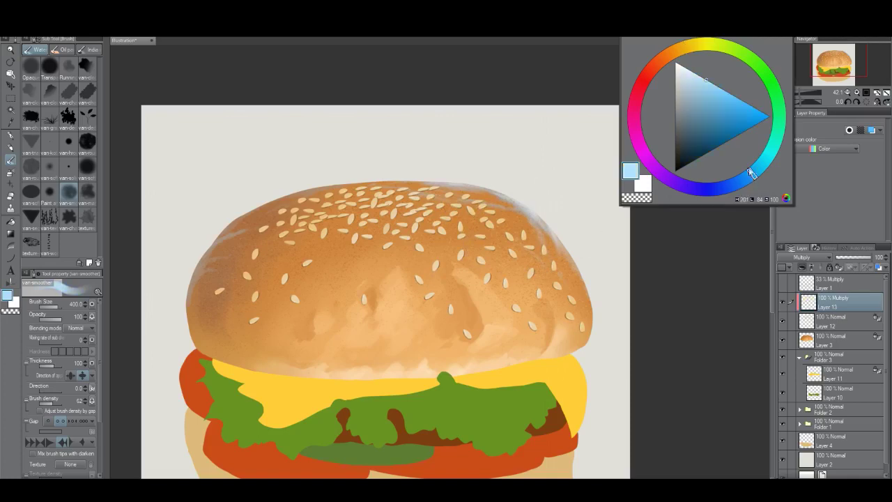
pyautogui.click(688, 73)
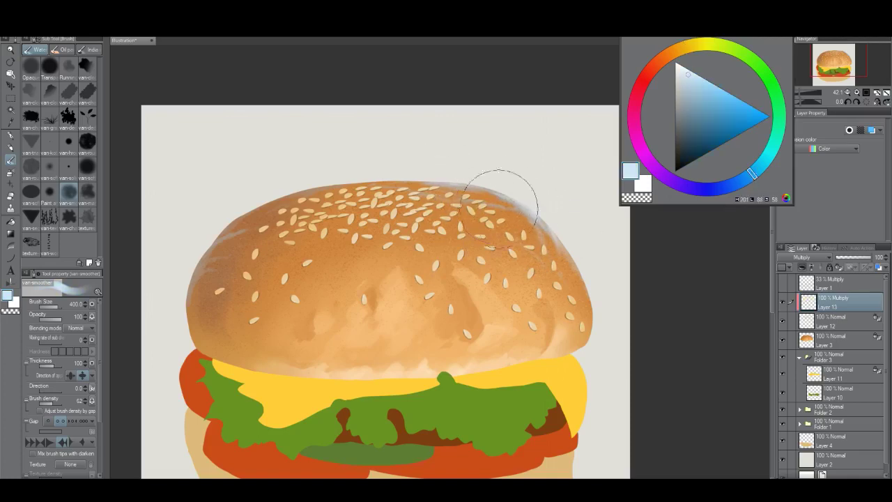
pyautogui.click(684, 186)
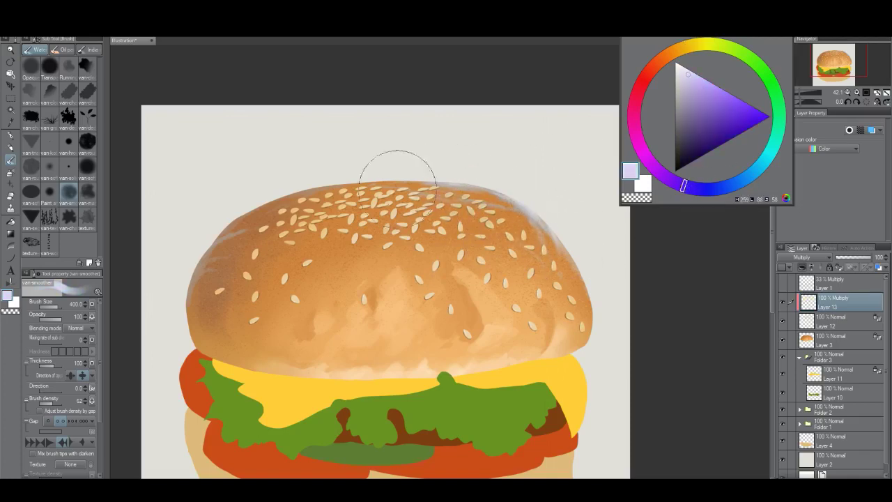
# Step: Check the shaded seeds on the whole burger and merge the Multiply layer into the seed layer below
pyautogui.hotkey('alt', 'space')
pyautogui.moveTo(481, 346)
pyautogui.mouseDown()
pyautogui.moveTo(446, 359)
pyautogui.moveTo(472, 355)
pyautogui.mouseUp()
pyautogui.click(472, 355)
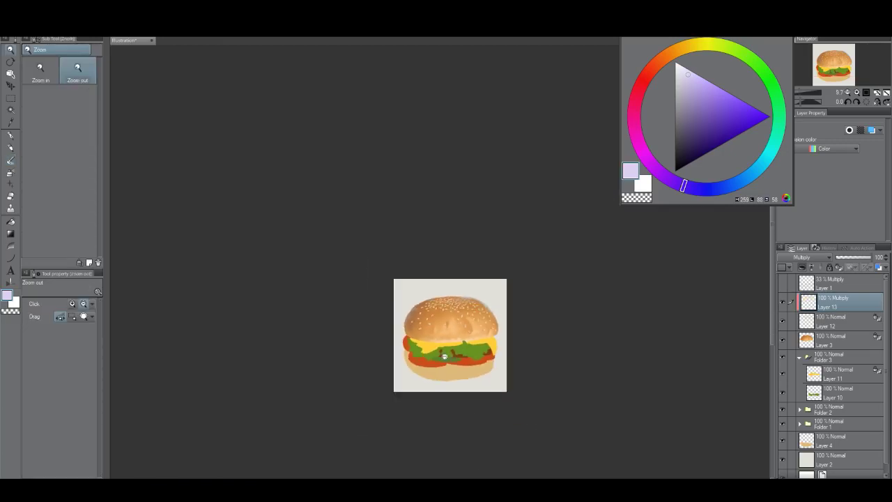
pyautogui.scroll(4, 480, 346)
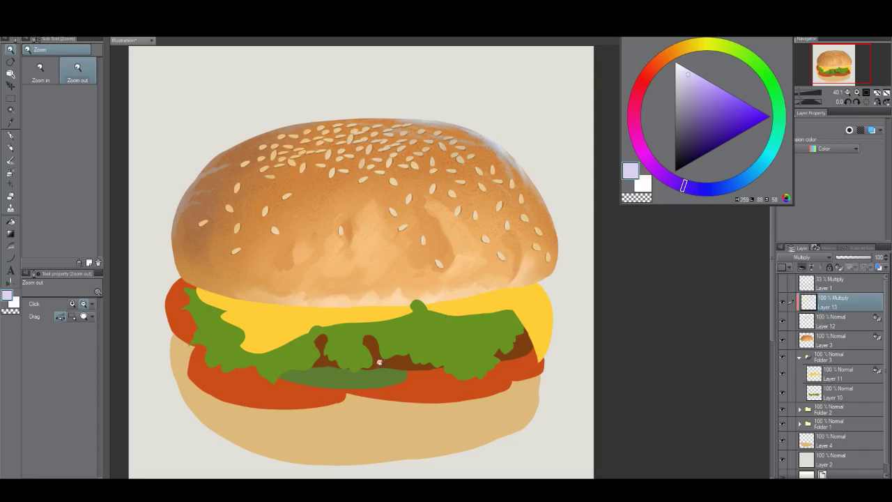
pyautogui.scroll(2, 421, 279)
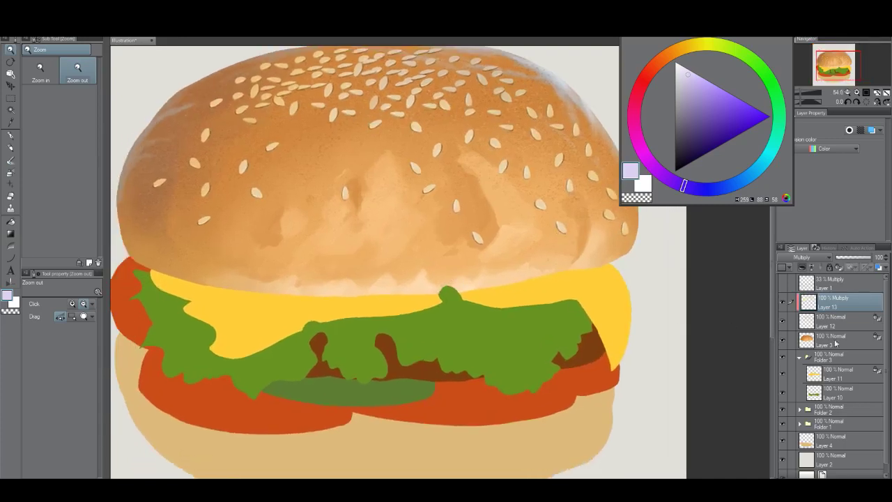
pyautogui.click(859, 478)
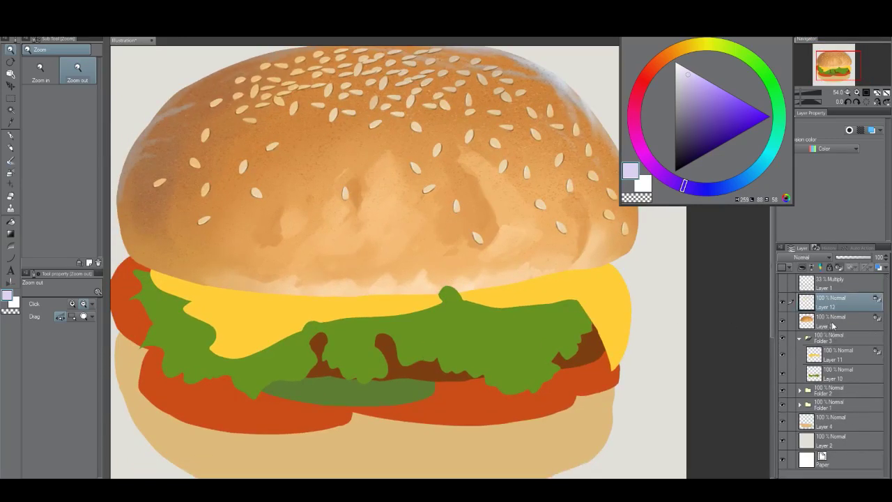
# Step: Select the cheese layer and show the sketch layer as a guide, with the brush ready
pyautogui.click(835, 359)
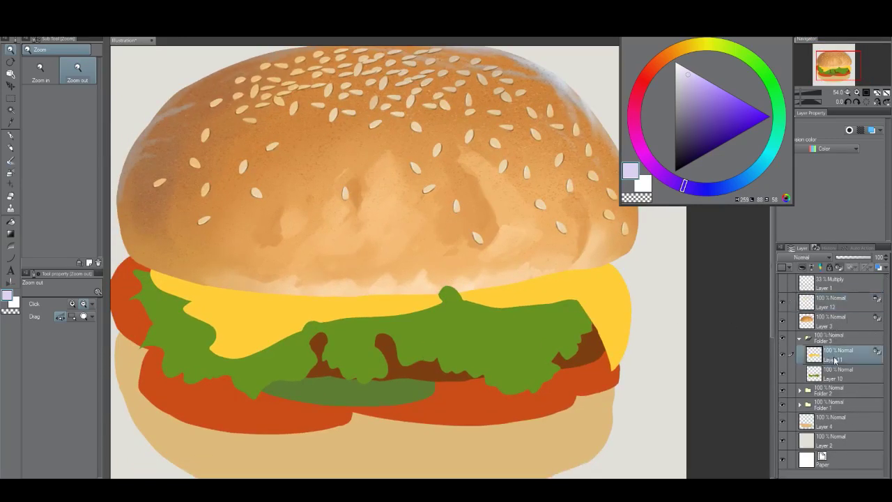
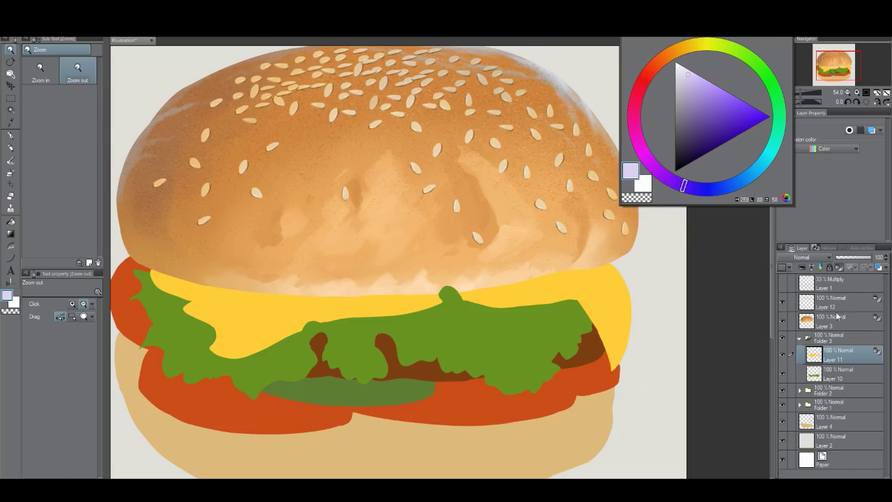
pyautogui.click(782, 287)
pyautogui.moveTo(513, 362); pyautogui.dragTo(584, 364)
pyautogui.moveTo(673, 409); pyautogui.dragTo(623, 365)
pyautogui.press('b')
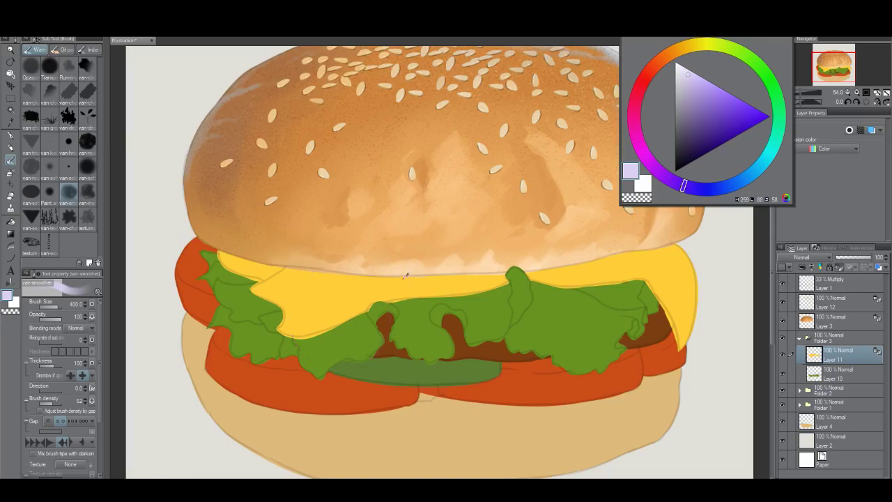
# Step: Shade the cheese's left corner below the bun in dark orange derived from the cheese colour, using the van-smoother brush at size 200
pyautogui.keyDown('alt'); pyautogui.click(406, 276); pyautogui.keyUp('alt')
pyautogui.moveTo(685, 49); pyautogui.dragTo(680, 52)
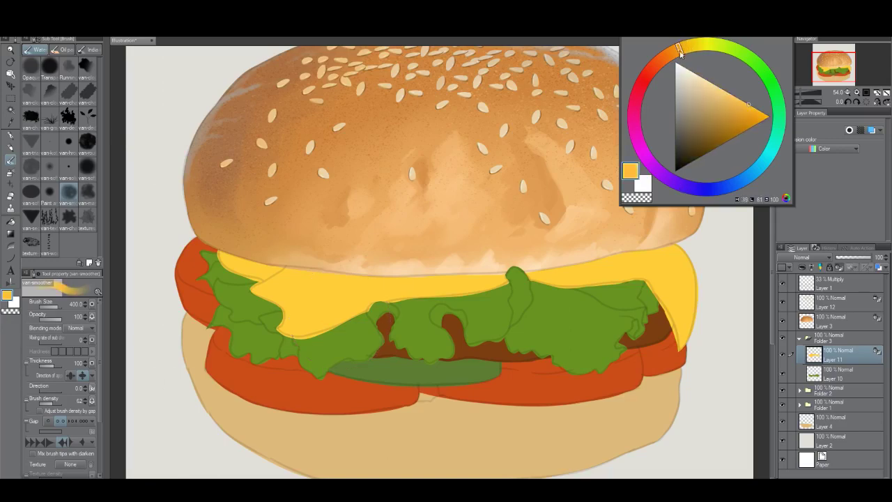
pyautogui.moveTo(745, 115); pyautogui.dragTo(743, 119)
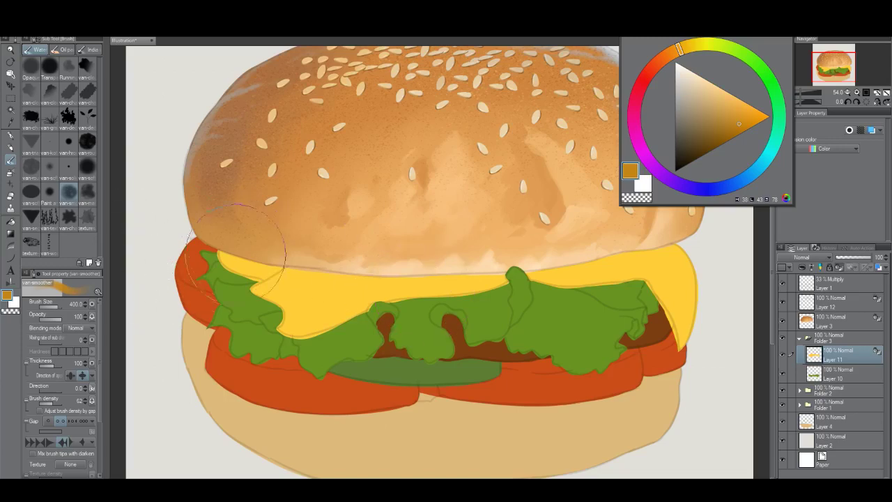
pyautogui.press('[')
pyautogui.press('[')
pyautogui.press('[')
pyautogui.press('[')
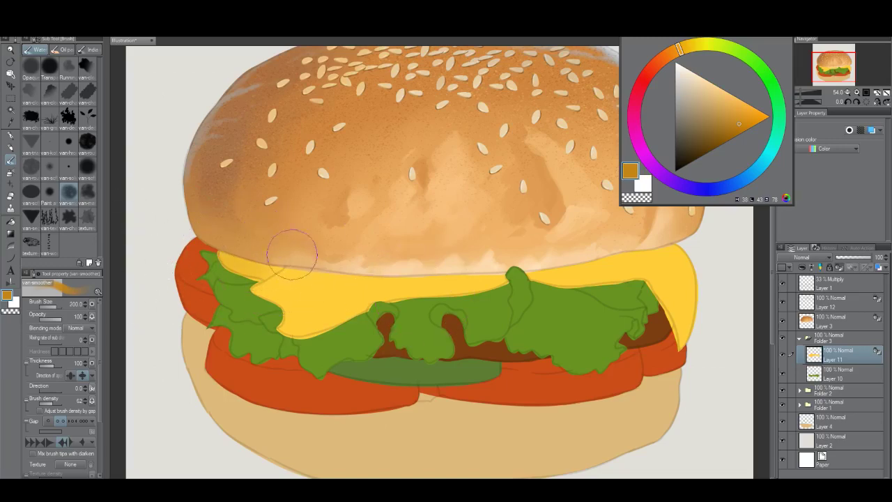
pyautogui.moveTo(274, 261); pyautogui.dragTo(242, 258)
# Step: Paint soft dark-orange folds on the cheese's left flap, varying the brush size between 70 and 170
pyautogui.press('[')
pyautogui.press('[')
pyautogui.press('[')
pyautogui.press('[')
pyautogui.press('[')
pyautogui.press('[')
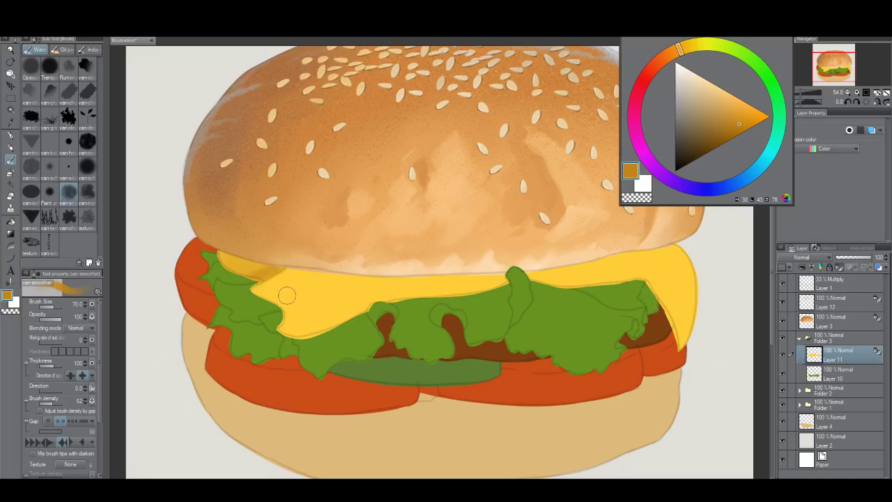
pyautogui.press(']')
pyautogui.press(']')
pyautogui.press(']')
pyautogui.press(']')
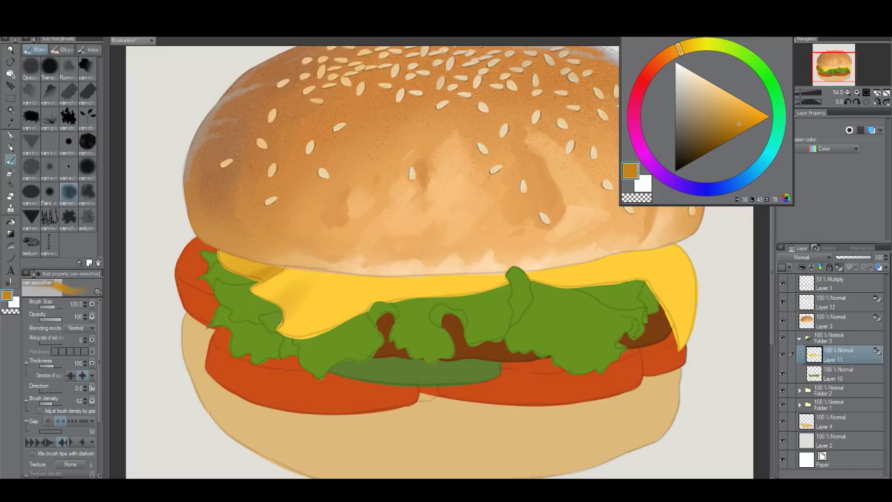
pyautogui.press(']')
pyautogui.press(']')
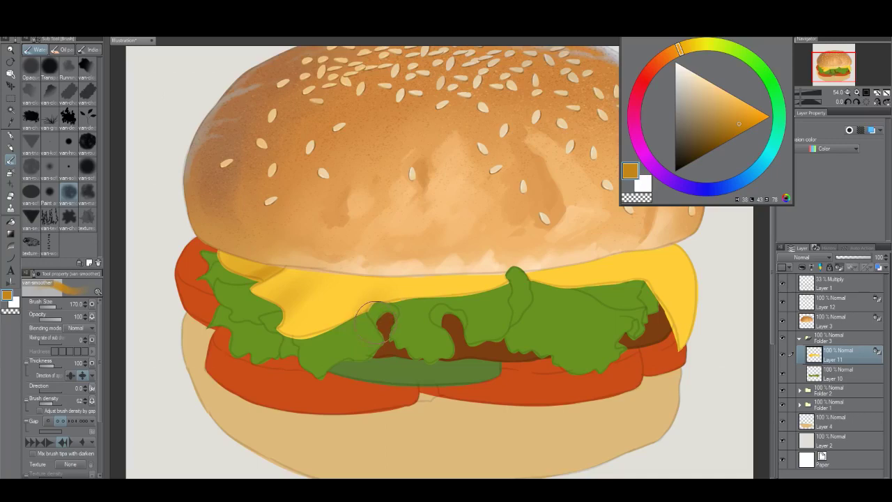
# Step: Shade the cheese strip under the bun at brush size 200, and its right flap with a slightly brighter orange
pyautogui.press(']')
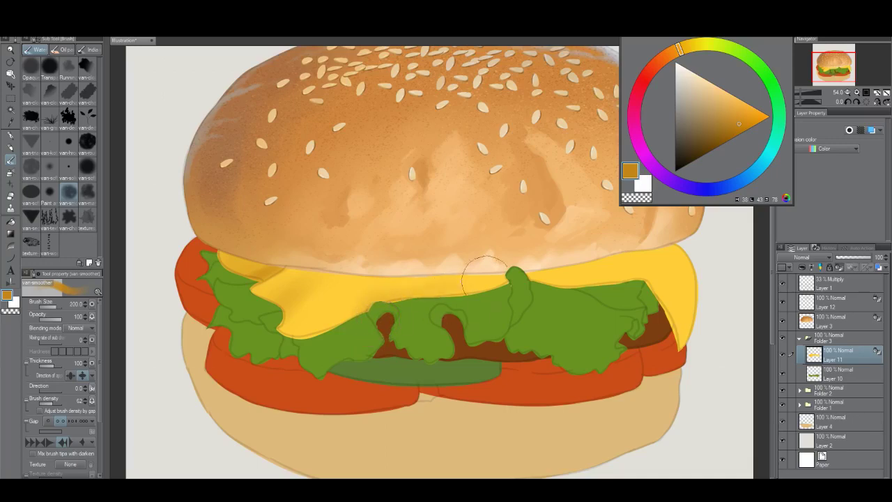
pyautogui.moveTo(477, 259)
pyautogui.mouseDown()
pyautogui.moveTo(500, 249)
pyautogui.moveTo(452, 260)
pyautogui.moveTo(318, 256)
pyautogui.moveTo(500, 249)
pyautogui.moveTo(286, 280)
pyautogui.mouseUp()
pyautogui.click(746, 121)
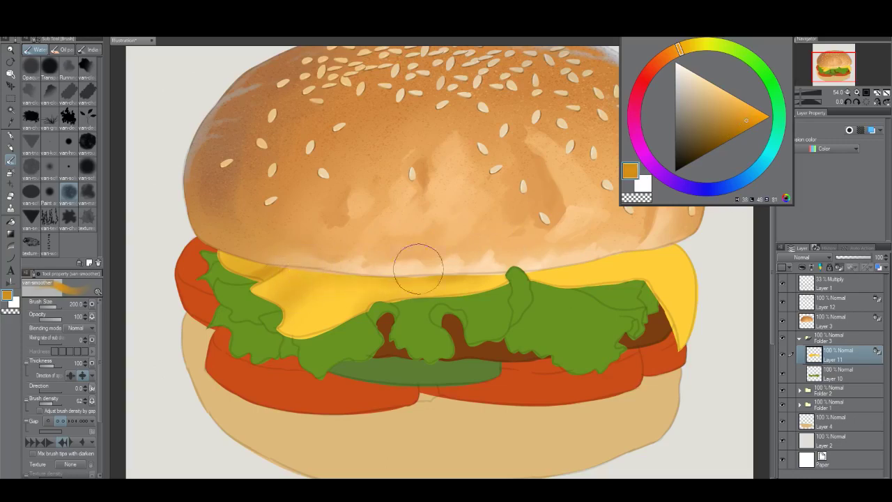
pyautogui.scroll(3, 446, 286)
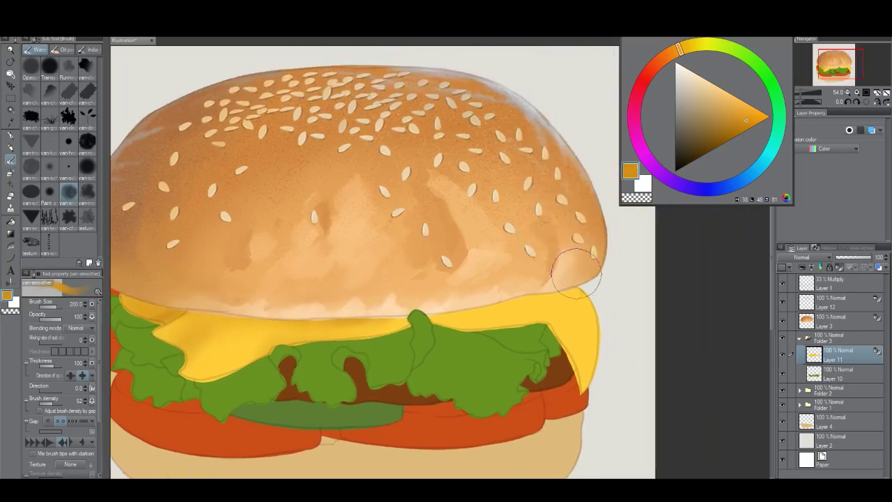
pyautogui.moveTo(581, 285)
pyautogui.mouseDown()
pyautogui.moveTo(605, 296)
pyautogui.moveTo(586, 301)
pyautogui.moveTo(605, 313)
pyautogui.moveTo(596, 391)
pyautogui.moveTo(598, 331)
pyautogui.moveTo(579, 302)
pyautogui.moveTo(582, 401)
pyautogui.moveTo(590, 338)
pyautogui.moveTo(581, 375)
pyautogui.moveTo(588, 392)
pyautogui.moveTo(569, 407)
pyautogui.moveTo(574, 380)
pyautogui.moveTo(551, 342)
pyautogui.moveTo(555, 348)
pyautogui.moveTo(532, 333)
pyautogui.moveTo(481, 327)
pyautogui.mouseUp()
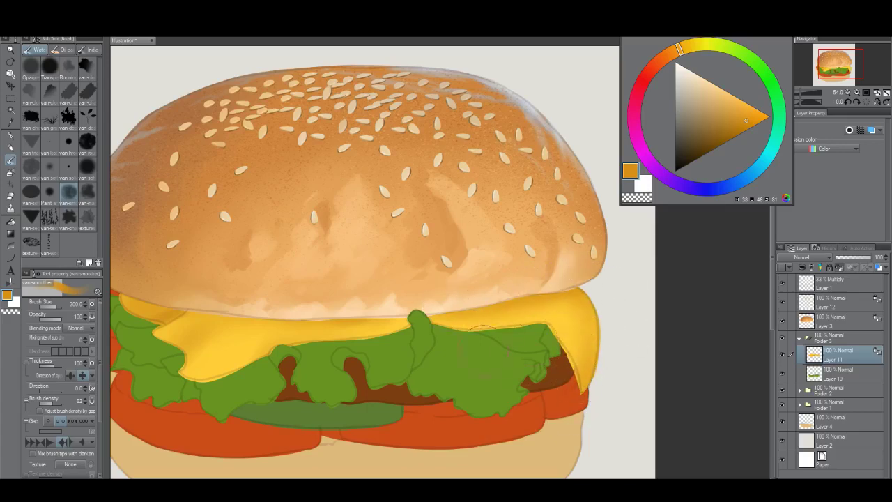
# Step: Build up the fold shadows in the cheese's left and middle part with brush sizes from about 80 to 170
pyautogui.moveTo(286, 393); pyautogui.dragTo(350, 379)
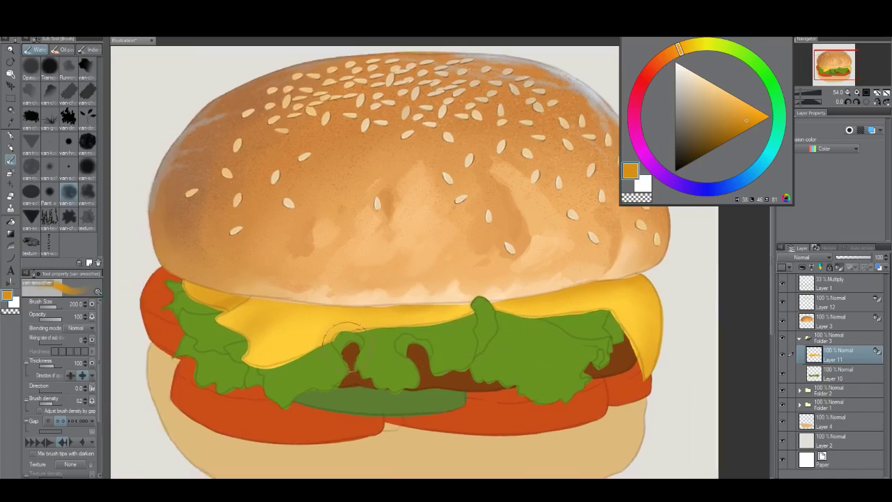
pyautogui.press('[')
pyautogui.press('[')
pyautogui.press('[')
pyautogui.press('[')
pyautogui.press('[')
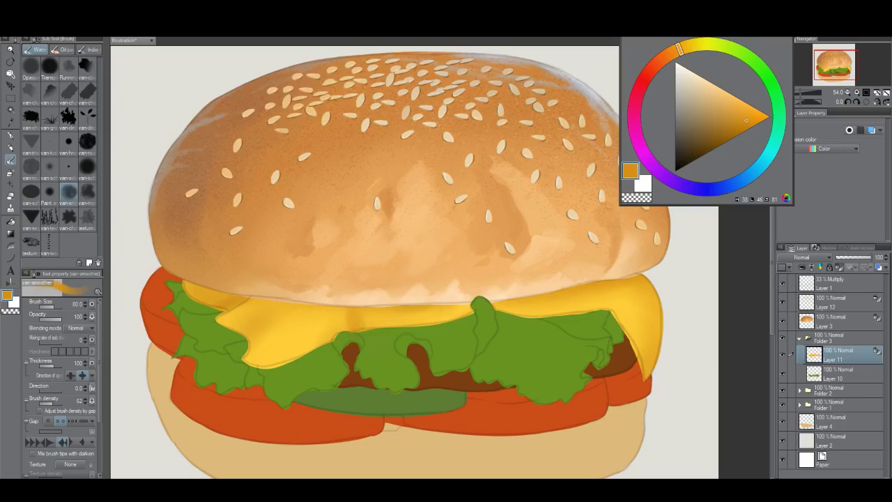
pyautogui.press(']')
pyautogui.press(']')
pyautogui.press('[')
pyautogui.press('[')
pyautogui.press('[')
pyautogui.press(']')
pyautogui.press(']')
pyautogui.press(']')
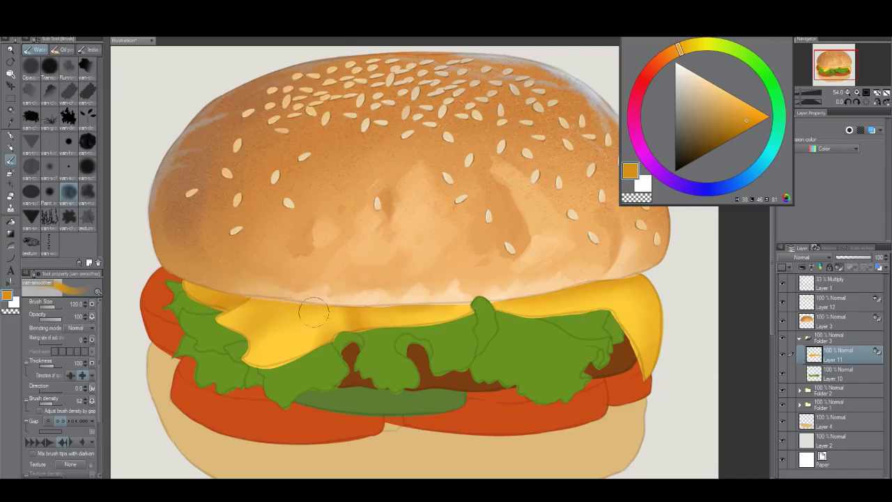
pyautogui.press(']')
pyautogui.press(']')
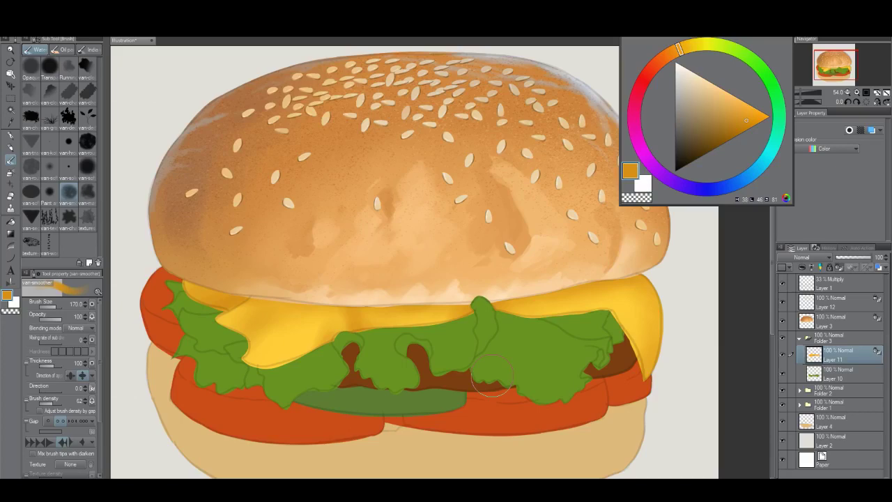
# Step: Hide the sketch layer, switch to the van-soft color brush at size 40 and choose a darker ochre
pyautogui.click(782, 282)
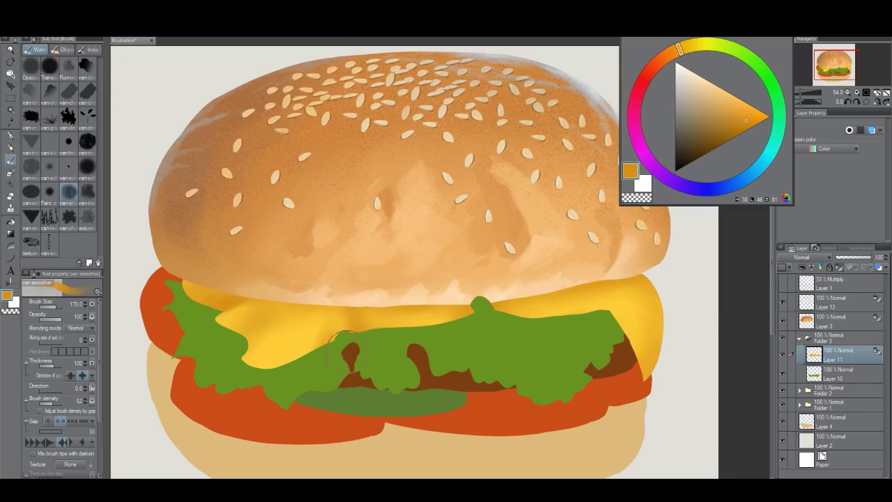
pyautogui.press('[')
pyautogui.press('[')
pyautogui.press('[')
pyautogui.press('[')
pyautogui.press('[')
pyautogui.click(49, 165)
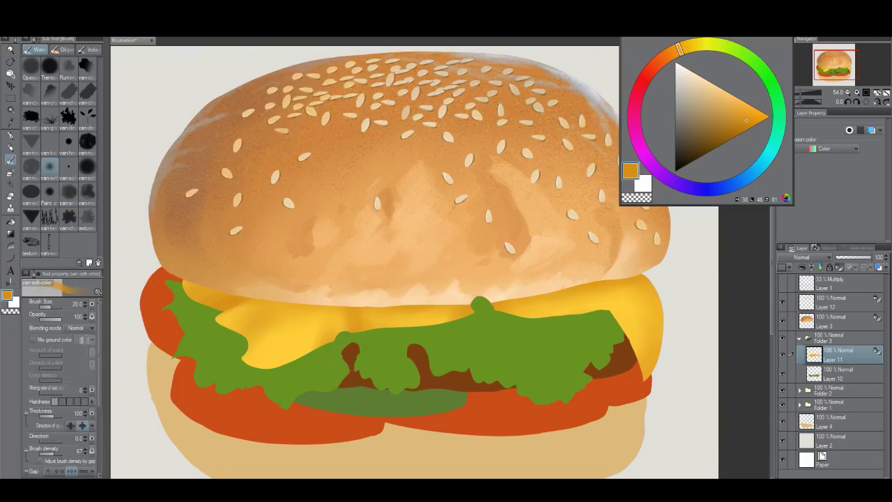
pyautogui.press(']')
pyautogui.click(733, 125)
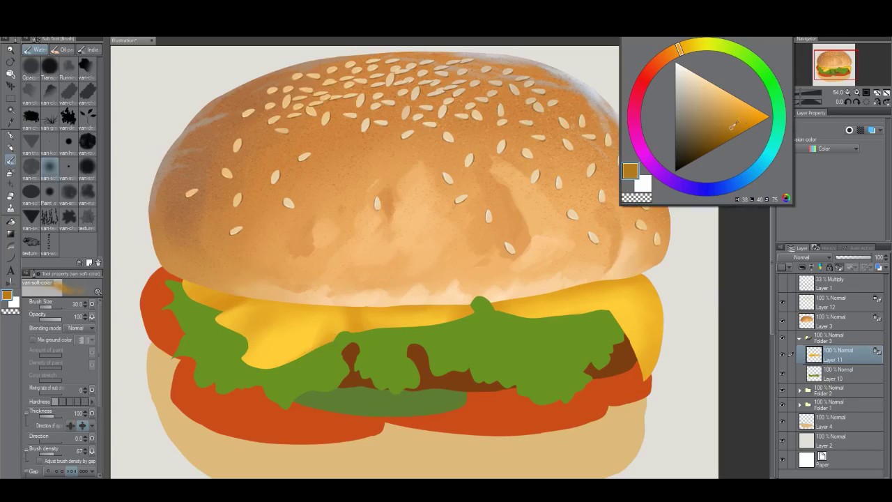
pyautogui.press(']')
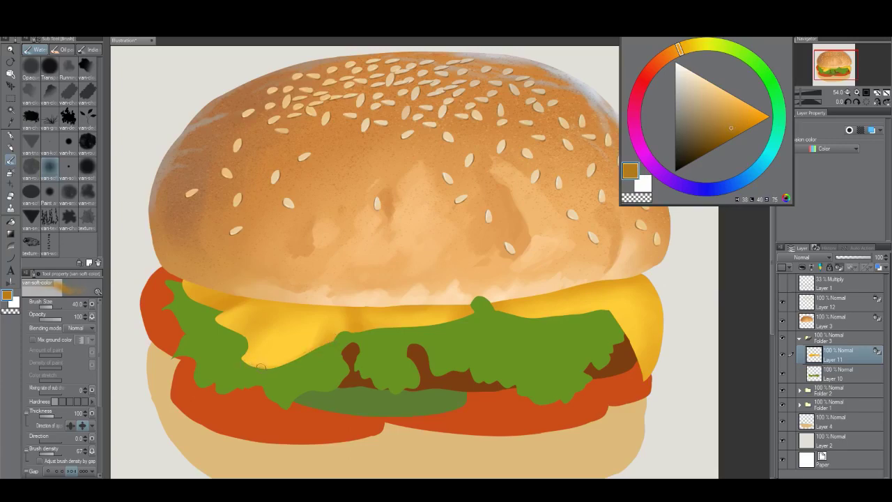
# Step: Paint a thin ochre edge along the cheese's lower border above the lettuce with the van-solid coloring brush at size 17
pyautogui.click(69, 166)
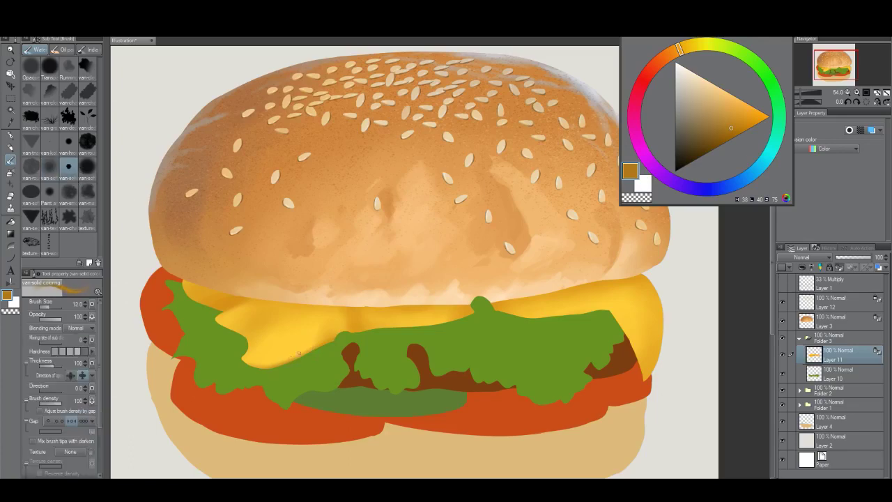
pyautogui.press(']')
pyautogui.press(']')
pyautogui.moveTo(299, 355)
pyautogui.mouseDown()
pyautogui.moveTo(346, 329)
pyautogui.moveTo(332, 338)
pyautogui.moveTo(437, 324)
pyautogui.mouseUp()
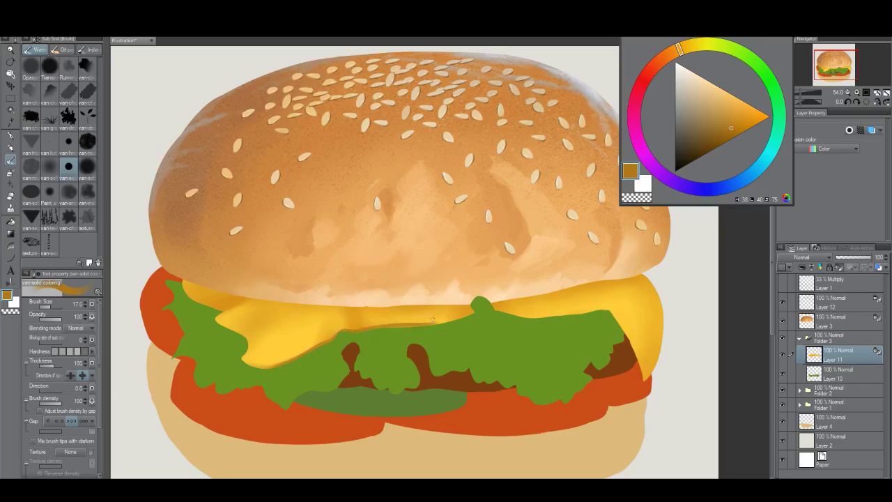
pyautogui.hotkey('ctrl', 'z')
pyautogui.hotkey('alt', 'space')
pyautogui.moveTo(373, 340); pyautogui.dragTo(400, 341)
pyautogui.moveTo(352, 325); pyautogui.dragTo(519, 308)
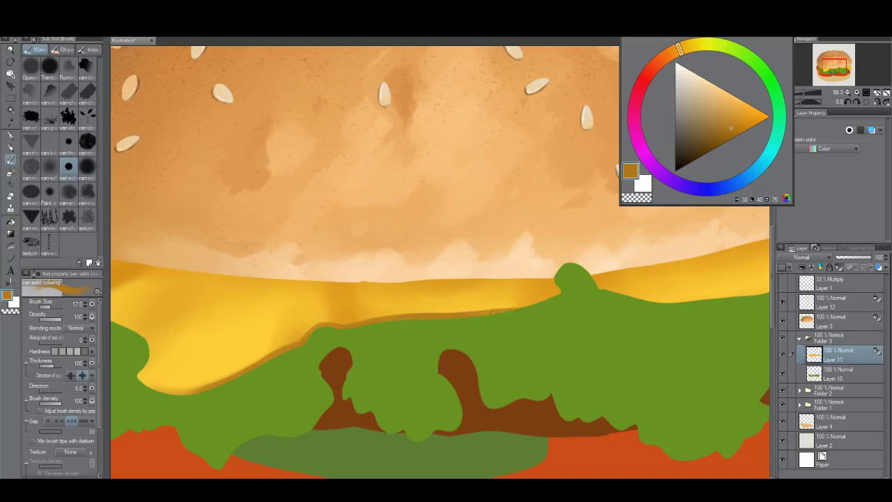
# Step: Continue the ochre edge along the lettuce top to the right end of the cheese, undoing the unwanted strokes
pyautogui.moveTo(463, 313)
pyautogui.mouseDown()
pyautogui.moveTo(573, 313)
pyautogui.moveTo(445, 346)
pyautogui.mouseUp()
pyautogui.moveTo(485, 312)
pyautogui.mouseDown()
pyautogui.moveTo(564, 329)
pyautogui.moveTo(512, 321)
pyautogui.moveTo(654, 319)
pyautogui.mouseUp()
pyautogui.hotkey('ctrl', 'z')
pyautogui.hotkey('ctrl', 'z')
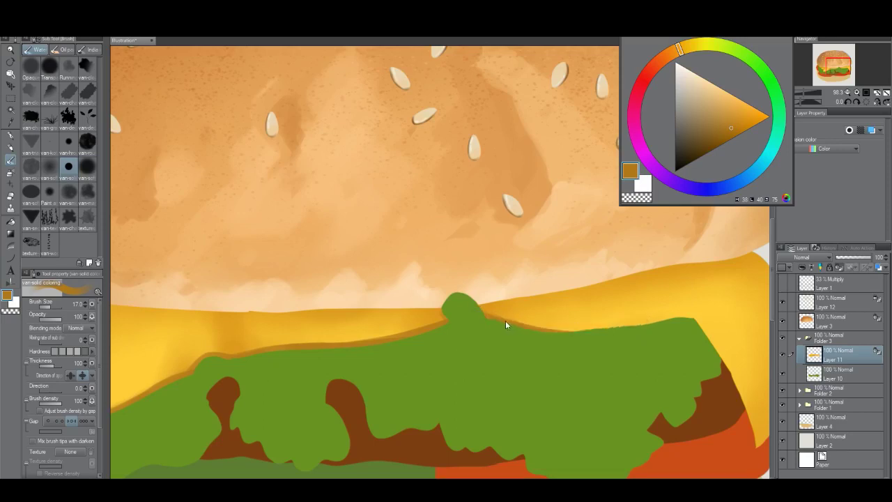
pyautogui.moveTo(542, 326); pyautogui.dragTo(683, 315)
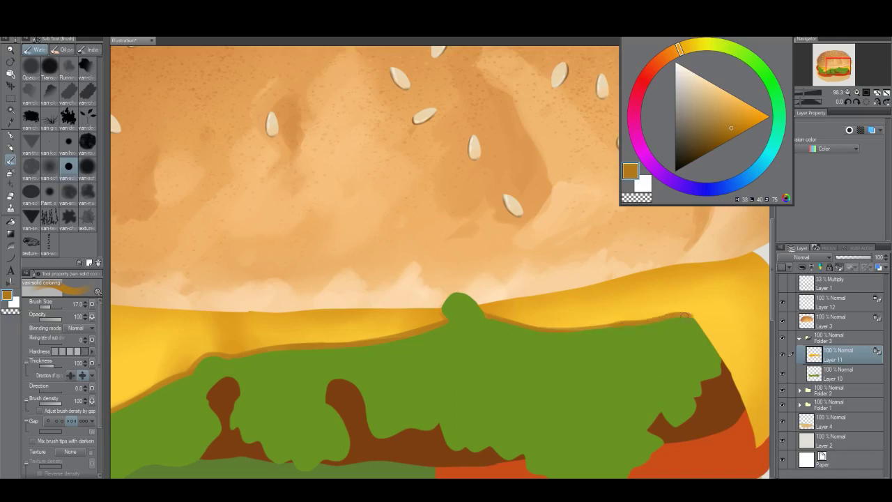
# Step: Check the shaded cheese on the whole burger from several zoom levels and rotations, and reset the canvas rotation
pyautogui.hotkey('alt', 'space')
pyautogui.moveTo(596, 373)
pyautogui.mouseDown()
pyautogui.moveTo(532, 392)
pyautogui.moveTo(420, 378)
pyautogui.mouseUp()
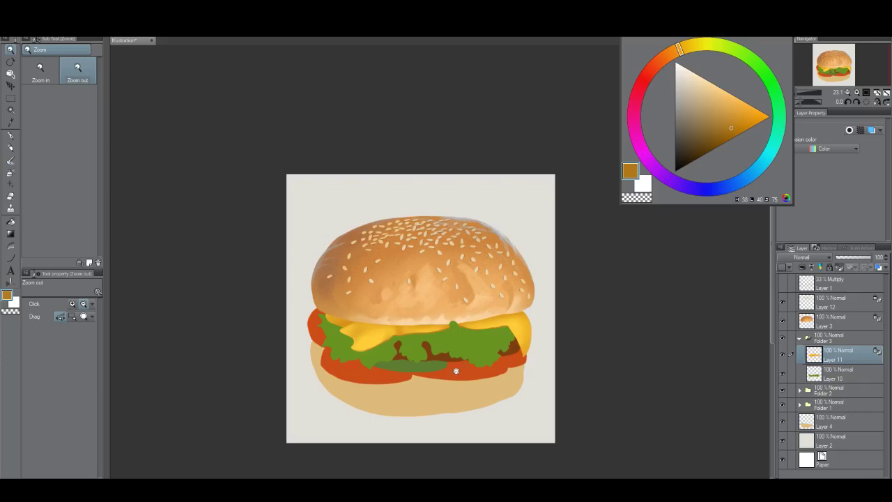
pyautogui.click(459, 371)
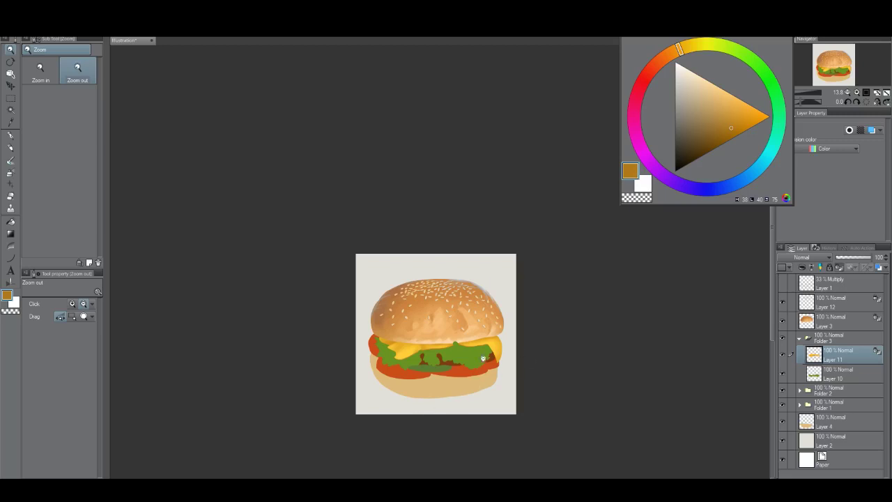
pyautogui.moveTo(484, 358); pyautogui.dragTo(533, 337)
pyautogui.moveTo(469, 340); pyautogui.dragTo(434, 281)
pyautogui.moveTo(348, 270)
pyautogui.mouseDown()
pyautogui.moveTo(347, 326)
pyautogui.moveTo(428, 295)
pyautogui.moveTo(265, 260)
pyautogui.moveTo(346, 184)
pyautogui.moveTo(432, 144)
pyautogui.mouseUp()
pyautogui.press('b')
pyautogui.press('/')
pyautogui.moveTo(405, 227)
pyautogui.mouseDown()
pyautogui.moveTo(398, 299)
pyautogui.moveTo(446, 285)
pyautogui.mouseUp()
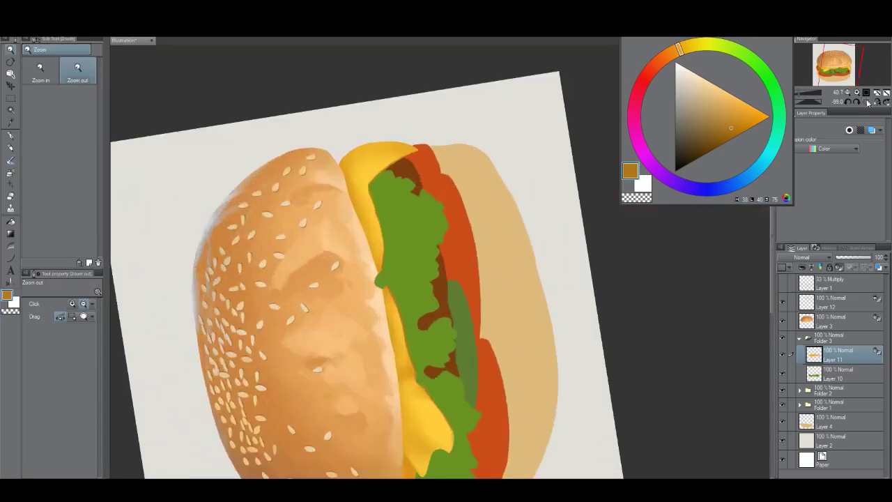
pyautogui.click(867, 101)
pyautogui.moveTo(324, 288); pyautogui.dragTo(358, 299)
pyautogui.moveTo(295, 259)
pyautogui.mouseDown()
pyautogui.moveTo(336, 272)
pyautogui.moveTo(377, 356)
pyautogui.mouseUp()
pyautogui.moveTo(374, 307); pyautogui.dragTo(334, 308)
pyautogui.moveTo(427, 357); pyautogui.dragTo(325, 375)
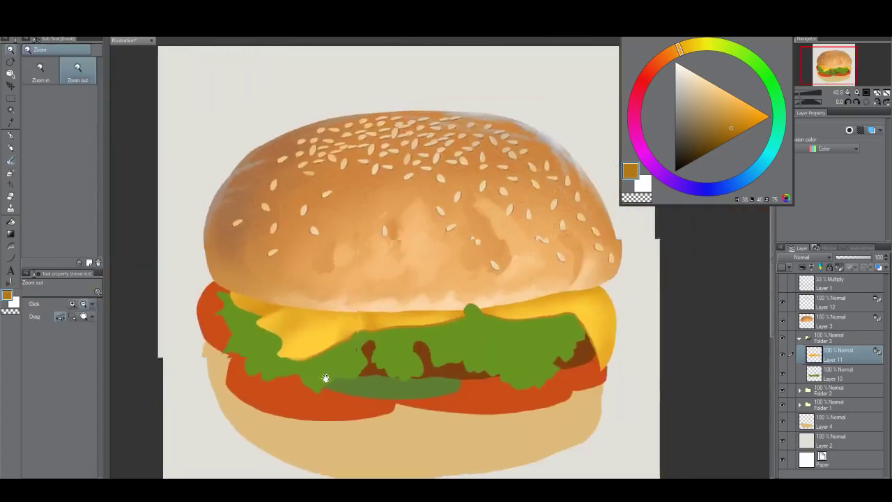
# Step: Strengthen the ochre edge around the lower tip of the cheese's left flap and undo the last stroke
pyautogui.scroll(3, 330, 355)
pyautogui.scroll(1, 335, 361)
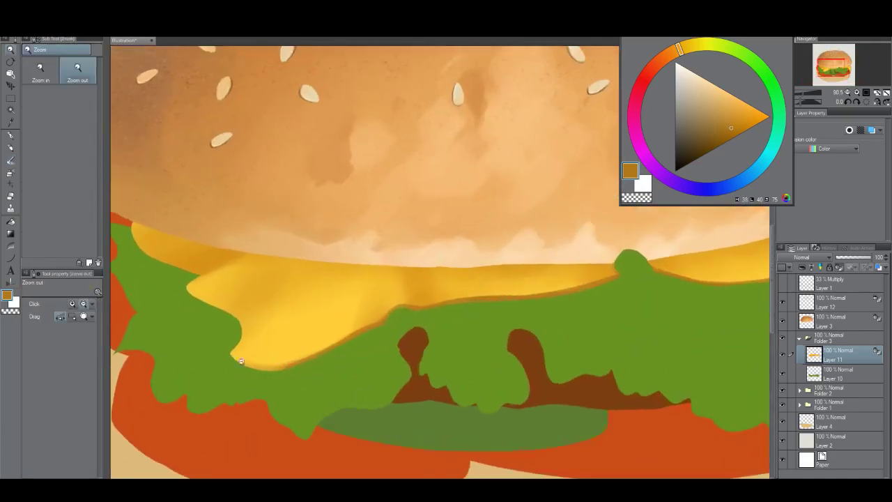
pyautogui.press('b')
pyautogui.moveTo(233, 359)
pyautogui.mouseDown()
pyautogui.moveTo(253, 366)
pyautogui.moveTo(246, 364)
pyautogui.moveTo(288, 362)
pyautogui.moveTo(260, 369)
pyautogui.moveTo(306, 362)
pyautogui.mouseUp()
pyautogui.hotkey('ctrl', 'z')
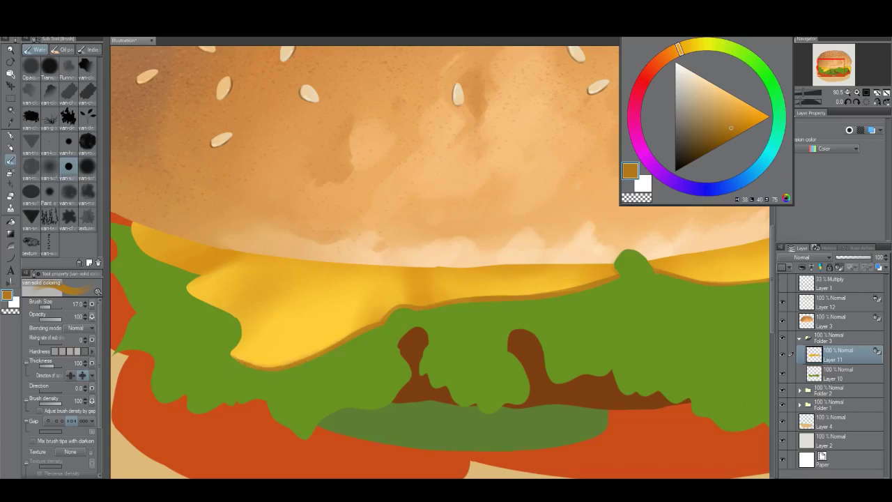
# Step: Paint a muted blue-grey stroke over the lower tip of the cheese's left flap with the brush at size 25
pyautogui.click(743, 180)
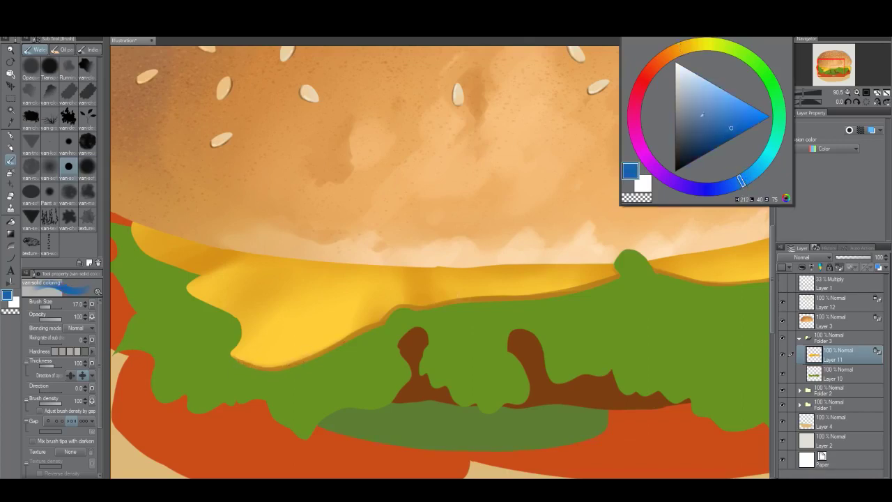
pyautogui.click(685, 119)
pyautogui.click(686, 106)
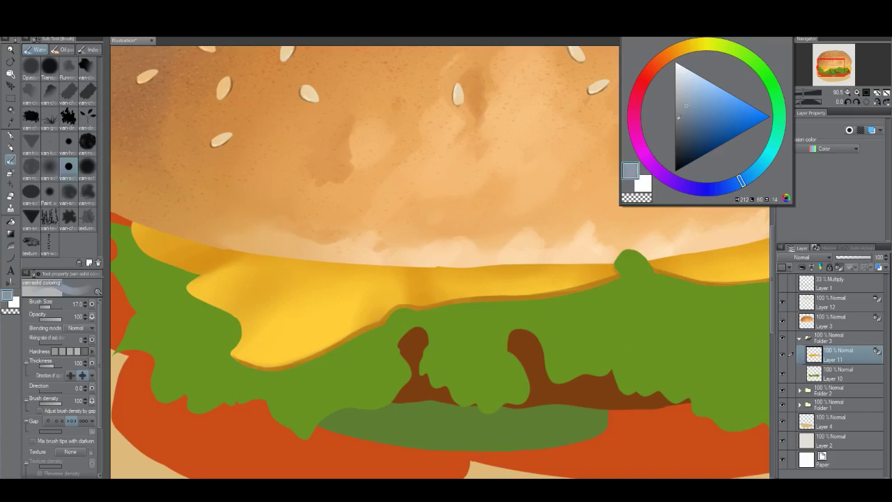
pyautogui.press(']')
pyautogui.press(']')
pyautogui.moveTo(288, 367); pyautogui.dragTo(270, 370)
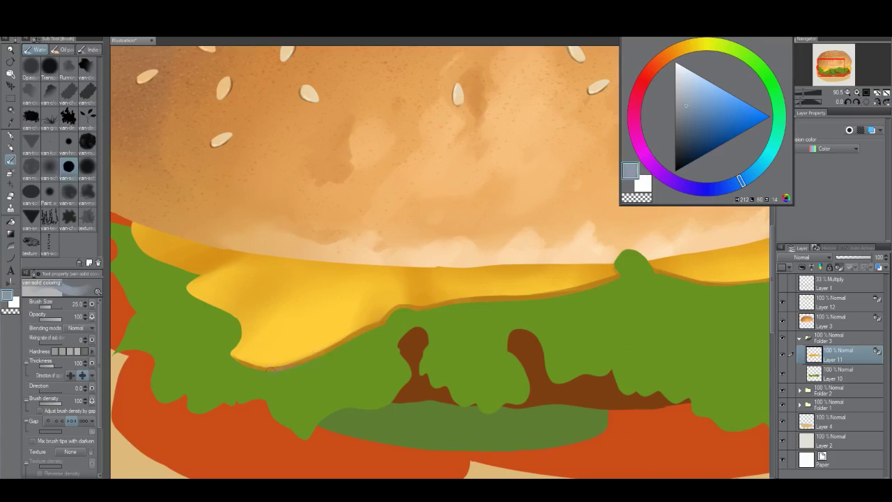
# Step: Paint a greyish-tan rim along the cheese's lower border above the lettuce, from the left flap to the right flap's inner edge
pyautogui.click(680, 49)
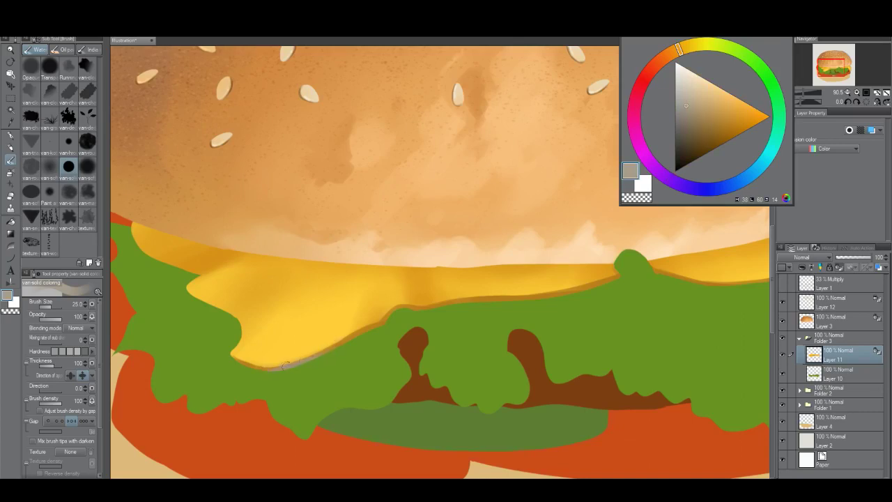
pyautogui.keyDown('alt'); pyautogui.click(326, 351); pyautogui.keyUp('alt')
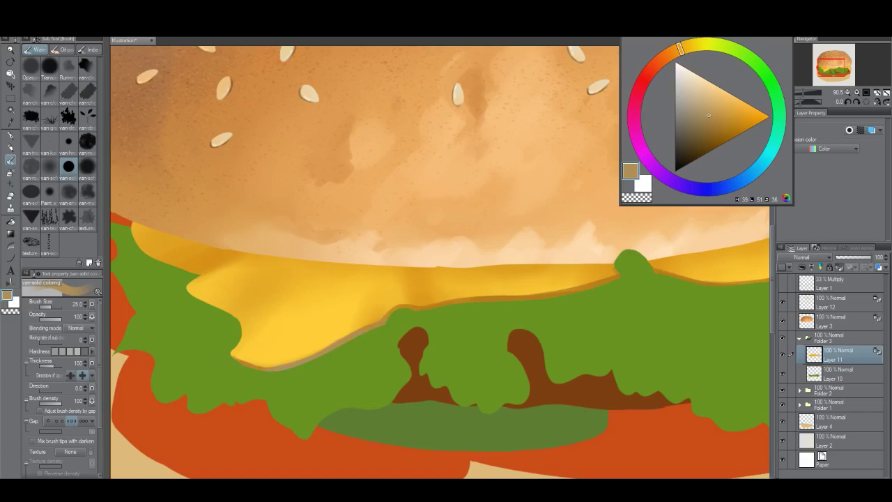
pyautogui.click(682, 108)
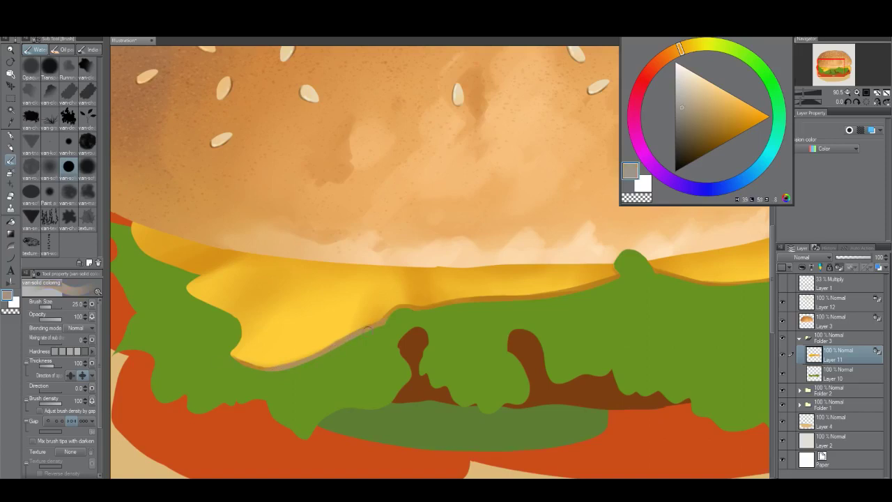
pyautogui.click(702, 113)
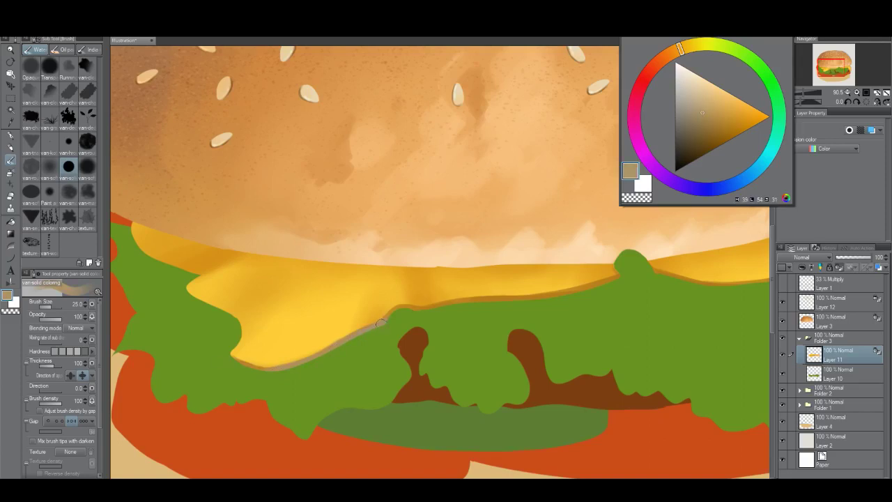
pyautogui.moveTo(401, 308)
pyautogui.mouseDown()
pyautogui.moveTo(563, 292)
pyautogui.moveTo(615, 275)
pyautogui.moveTo(446, 328)
pyautogui.mouseUp()
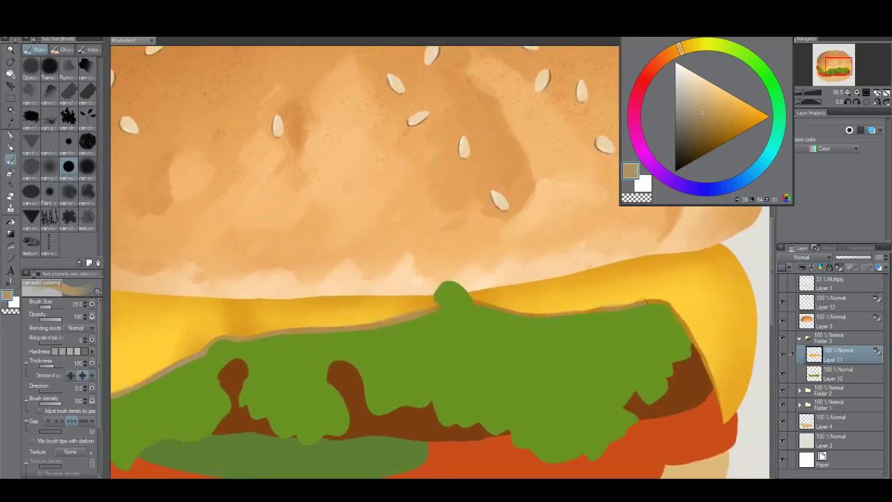
pyautogui.moveTo(645, 302)
pyautogui.mouseDown()
pyautogui.moveTo(682, 321)
pyautogui.moveTo(720, 381)
pyautogui.mouseUp()
# Step: Check the cheese rim on the whole burger and add a new layer clipped to the cheese layer
pyautogui.keyDown('ctrl'); pyautogui.keyDown('alt'); pyautogui.click(518, 389); pyautogui.keyUp('alt'); pyautogui.keyUp('ctrl')
pyautogui.moveTo(519, 388); pyautogui.dragTo(501, 425)
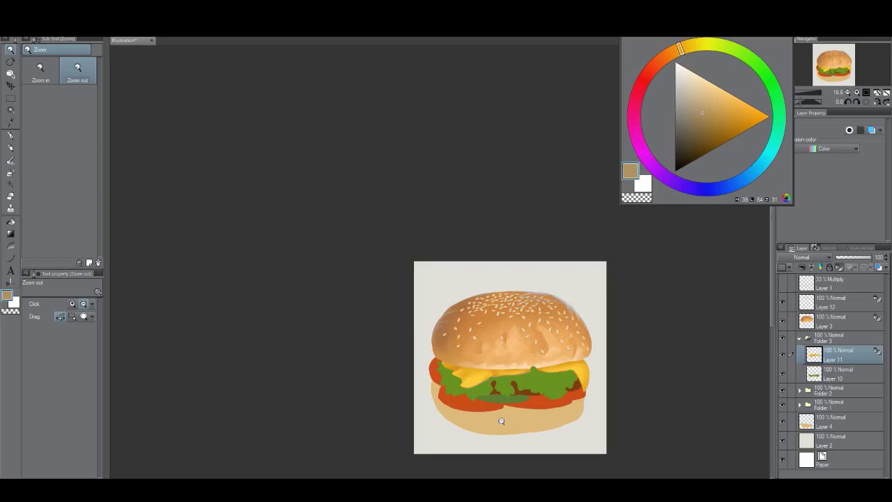
pyautogui.scroll(5, 527, 385)
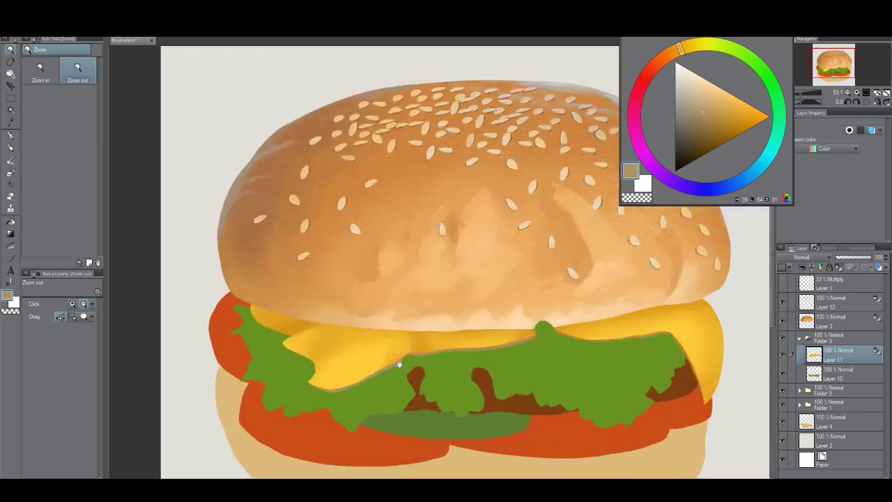
pyautogui.scroll(1, 400, 370)
pyautogui.click(398, 371)
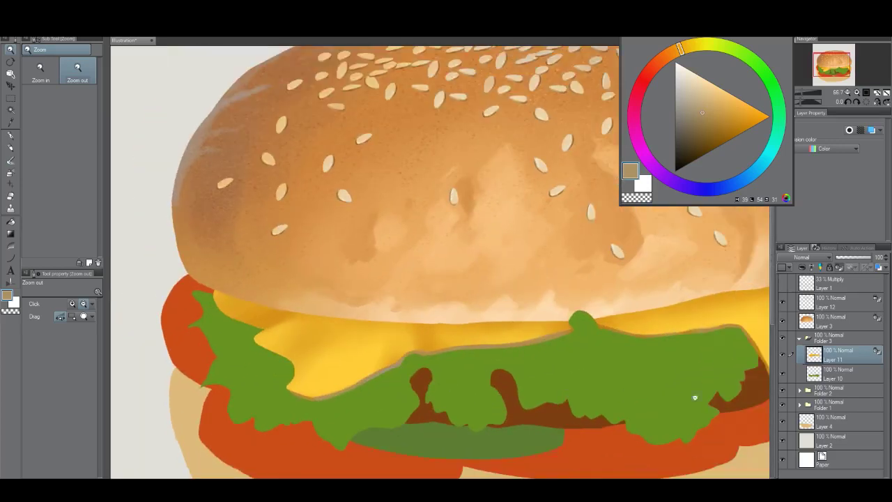
pyautogui.hotkey('ctrl', 'shift', 'n')
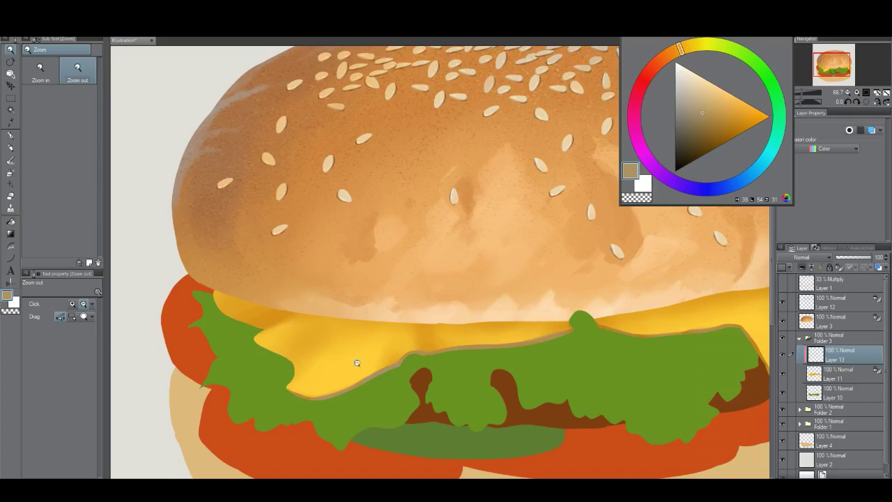
# Step: Lasso a leaf-shaped highlight area on the cheese's left flap, from its lower tip up towards the bun
pyautogui.scroll(1, 352, 366)
pyautogui.scroll(1, 349, 368)
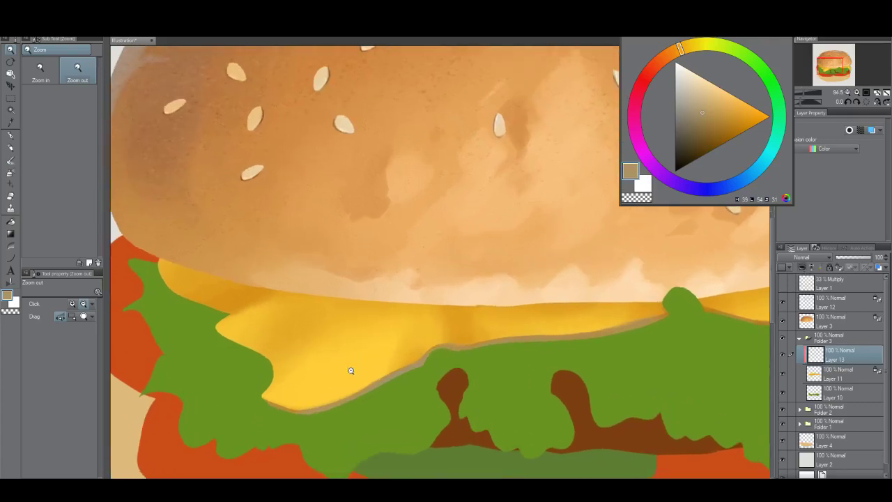
pyautogui.press('b')
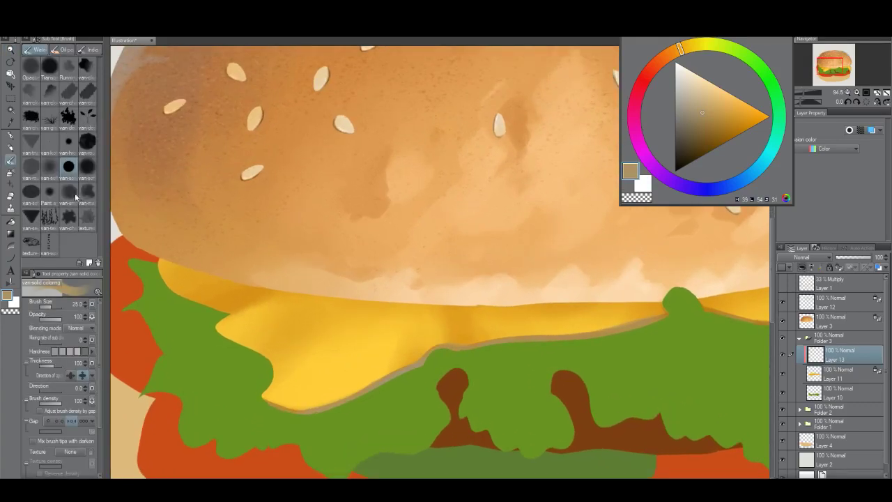
pyautogui.click(10, 97)
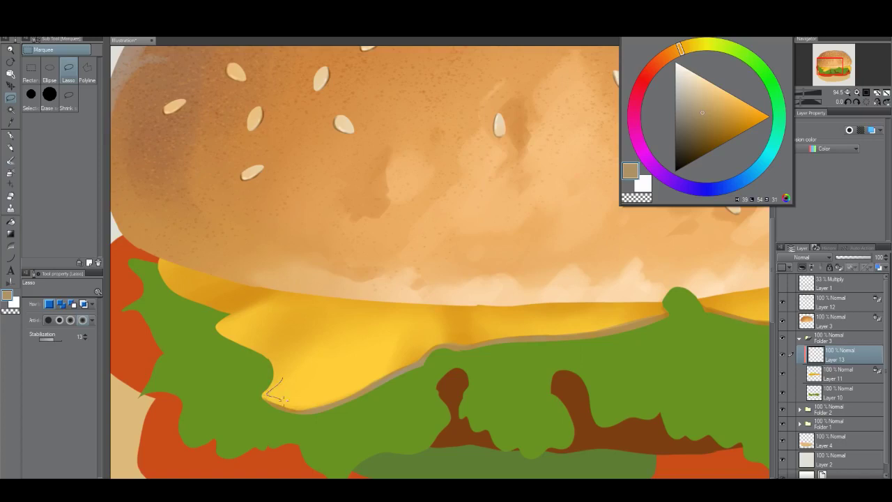
pyautogui.moveTo(283, 400)
pyautogui.mouseDown()
pyautogui.moveTo(355, 386)
pyautogui.moveTo(381, 362)
pyautogui.moveTo(391, 329)
pyautogui.moveTo(359, 318)
pyautogui.moveTo(282, 377)
pyautogui.mouseUp()
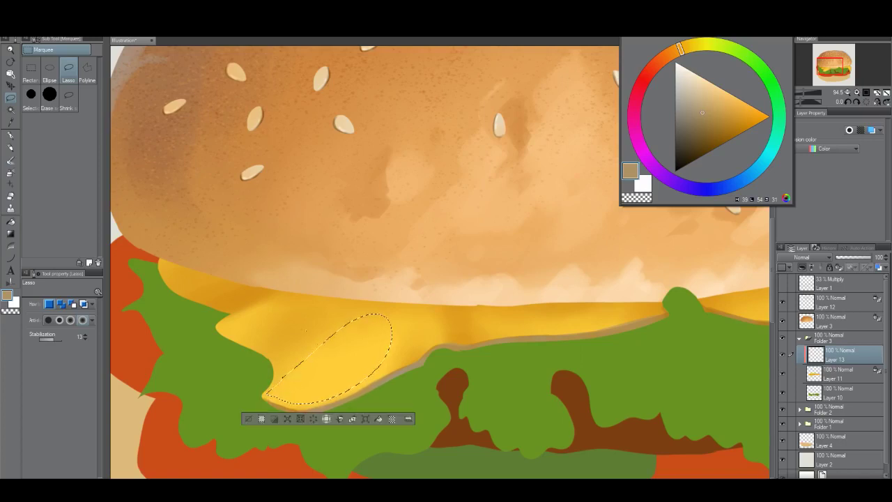
# Step: Paint a soft pale cream highlight inside the selection at the flap's tip with the van-smoother brush, and clear the selection
pyautogui.press('b')
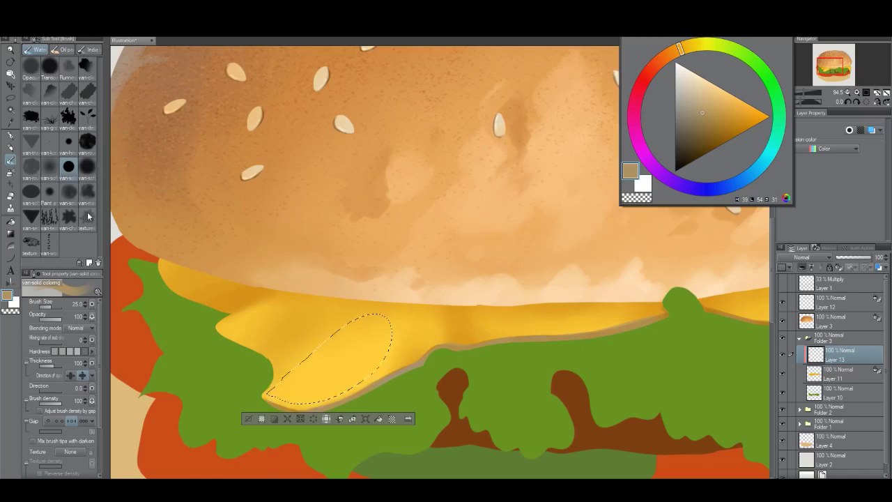
pyautogui.click(68, 192)
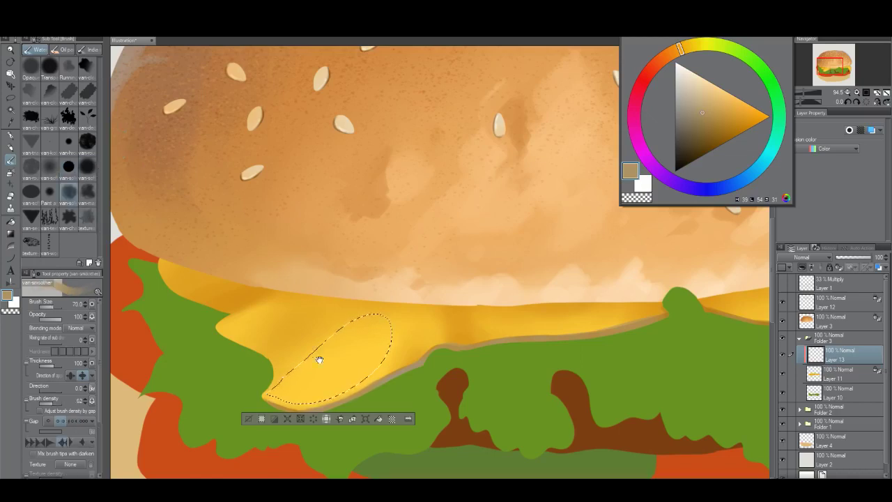
pyautogui.scroll(-2, 318, 357)
pyautogui.press(']')
pyautogui.press(']')
pyautogui.press(']')
pyautogui.press(']')
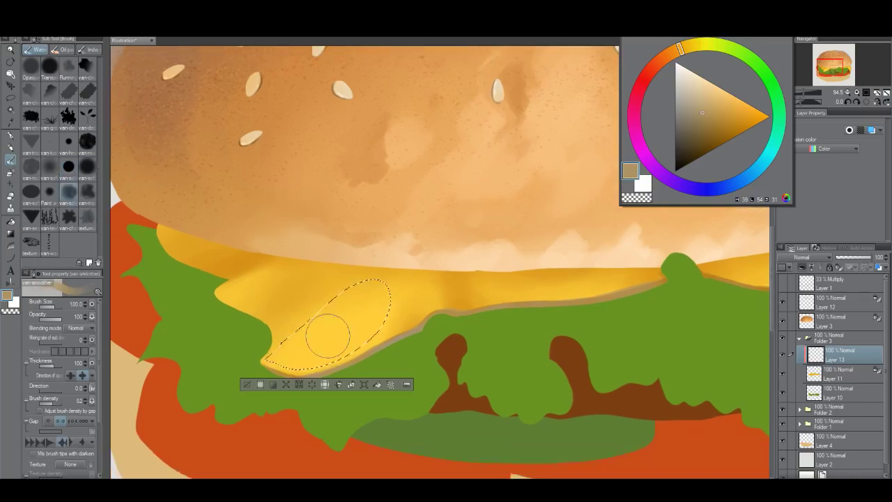
pyautogui.keyDown('alt'); pyautogui.click(325, 359); pyautogui.keyUp('alt')
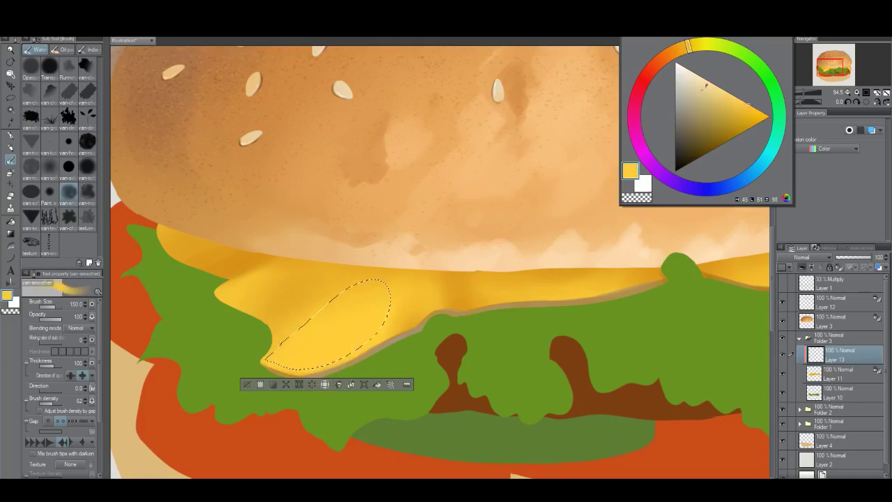
pyautogui.click(694, 72)
pyautogui.click(692, 47)
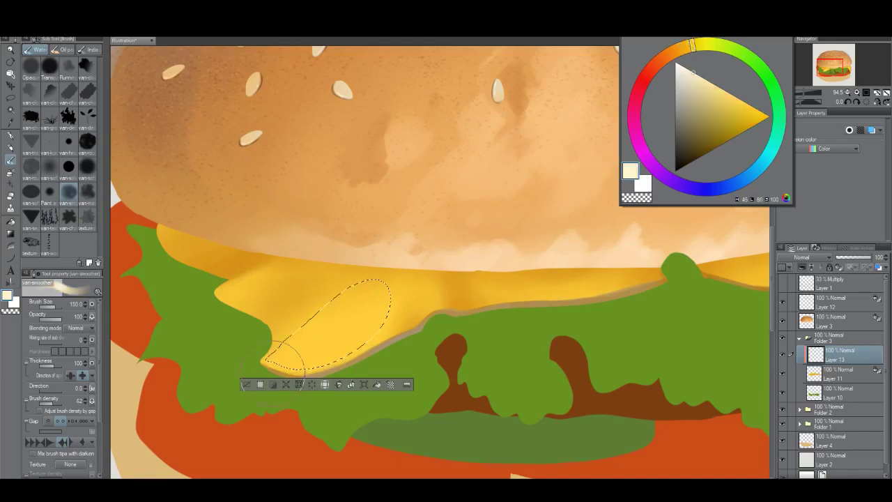
pyautogui.moveTo(271, 387)
pyautogui.mouseDown()
pyautogui.moveTo(281, 350)
pyautogui.moveTo(339, 349)
pyautogui.moveTo(284, 358)
pyautogui.moveTo(286, 340)
pyautogui.moveTo(329, 347)
pyautogui.moveTo(295, 366)
pyautogui.mouseUp()
pyautogui.press('[')
pyautogui.press('[')
pyautogui.press('[')
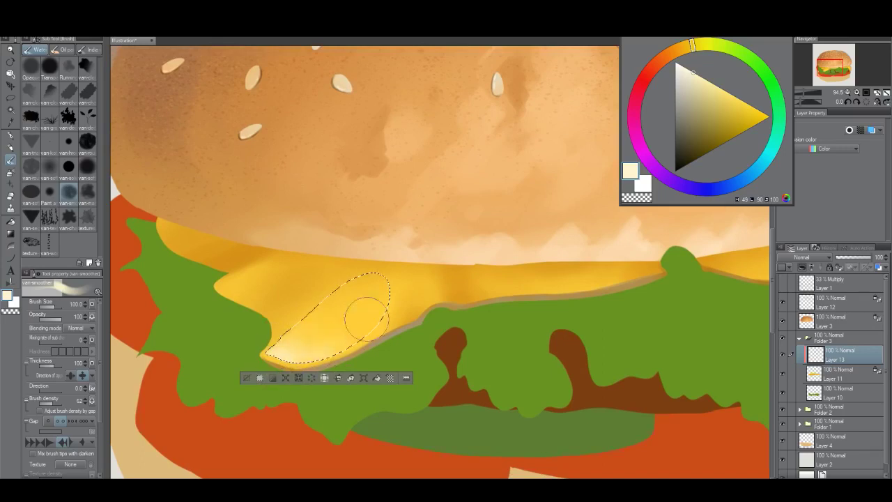
pyautogui.hotkey('ctrl', 'd')
# Step: Paint a soft pale blue reflected light along the outer edge of the cheese's right flap with the van-smoother brush at size 100
pyautogui.press(']')
pyautogui.hotkey('alt', 'space')
pyautogui.moveTo(329, 354); pyautogui.dragTo(299, 378)
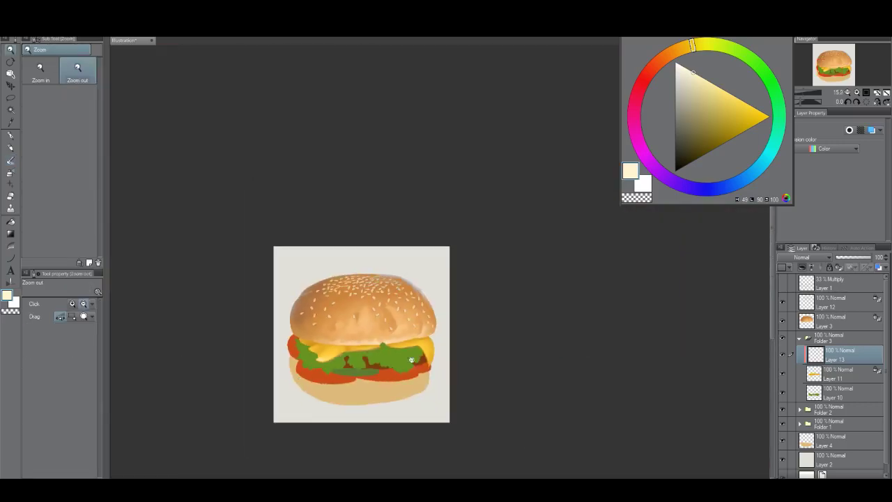
pyautogui.moveTo(418, 356)
pyautogui.mouseDown()
pyautogui.moveTo(488, 330)
pyautogui.moveTo(486, 350)
pyautogui.moveTo(502, 358)
pyautogui.moveTo(479, 354)
pyautogui.moveTo(458, 310)
pyautogui.mouseUp()
pyautogui.press('space')
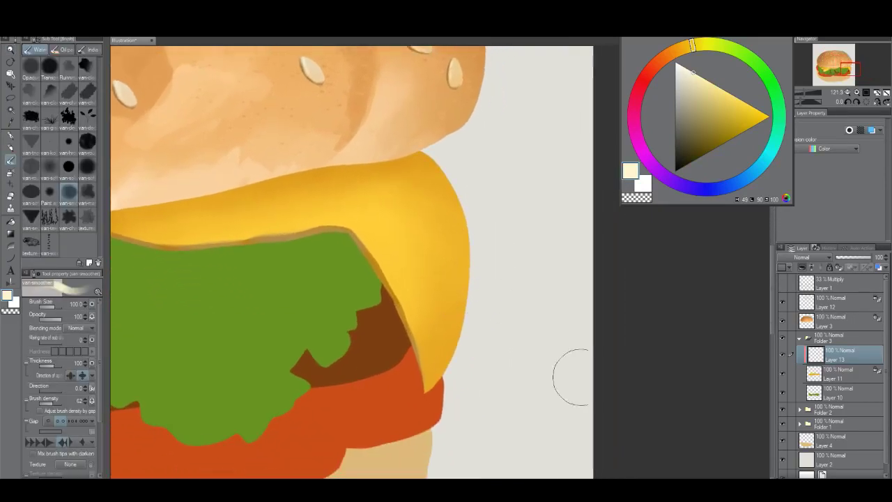
pyautogui.moveTo(743, 185); pyautogui.dragTo(731, 185)
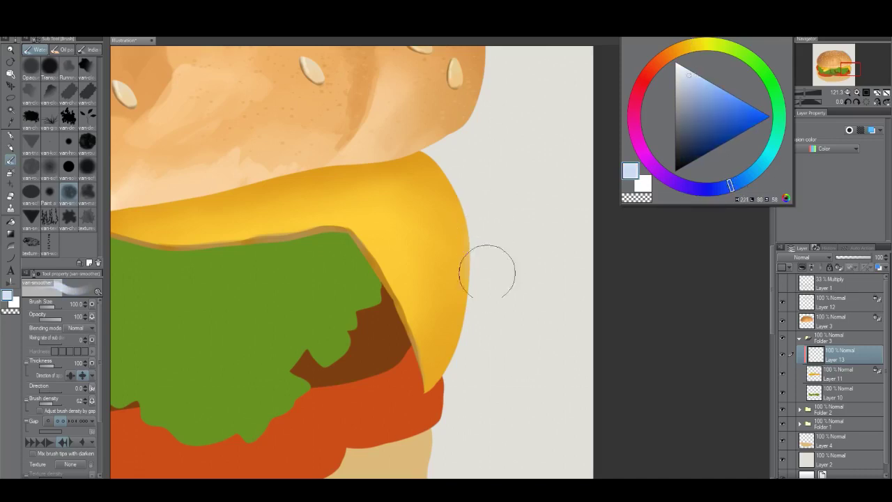
pyautogui.click(721, 188)
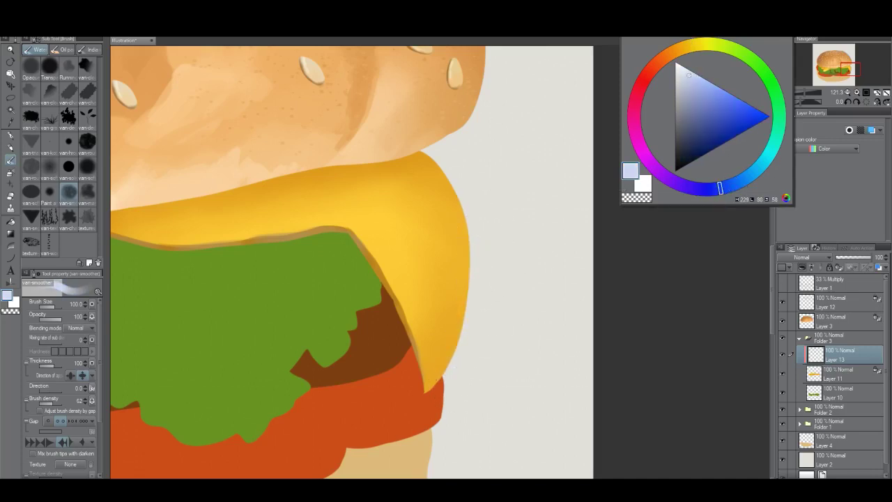
pyautogui.moveTo(474, 265)
pyautogui.mouseDown()
pyautogui.moveTo(465, 358)
pyautogui.moveTo(470, 289)
pyautogui.moveTo(452, 289)
pyautogui.moveTo(456, 297)
pyautogui.mouseUp()
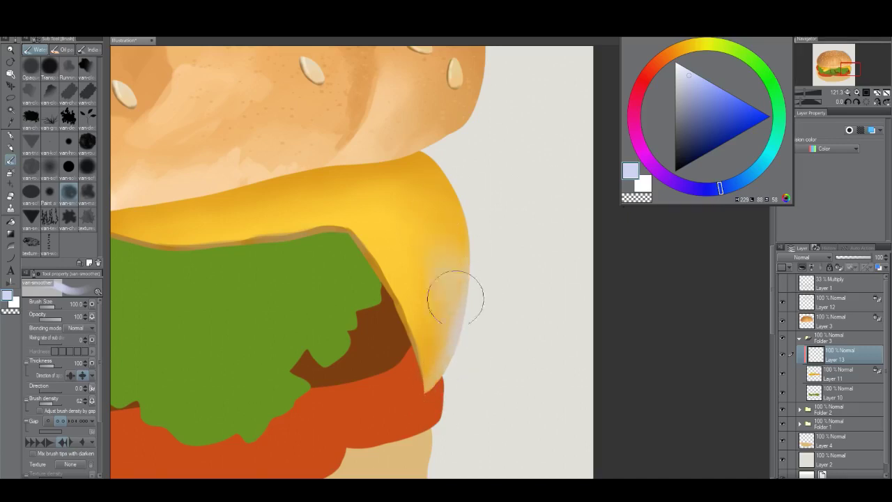
# Step: Soften the right flap's reflected light with a tan sampled from it at brush size 30, and check it on the whole burger
pyautogui.keyDown('alt'); pyautogui.click(454, 279); pyautogui.keyUp('alt')
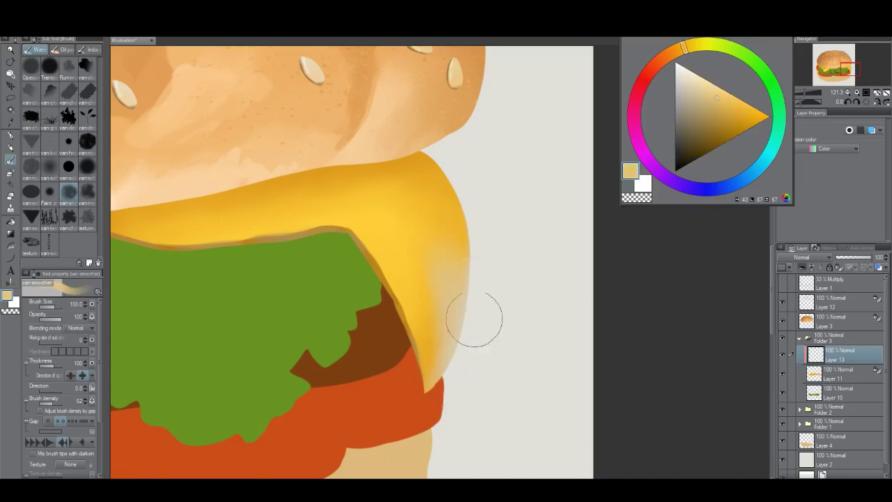
pyautogui.press('[')
pyautogui.press('[')
pyautogui.press('[')
pyautogui.press('[')
pyautogui.press('[')
pyautogui.press('[')
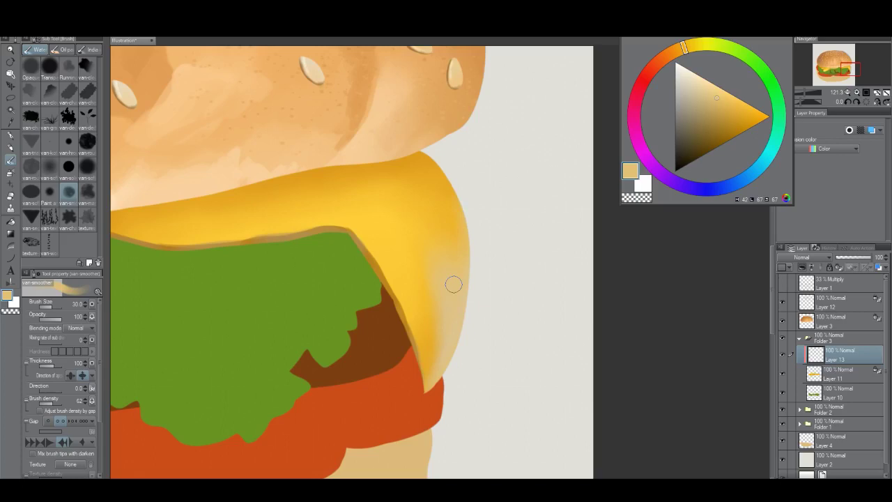
pyautogui.hotkey('alt', 'space')
pyautogui.moveTo(482, 314); pyautogui.dragTo(478, 337)
pyautogui.moveTo(475, 336); pyautogui.dragTo(453, 362)
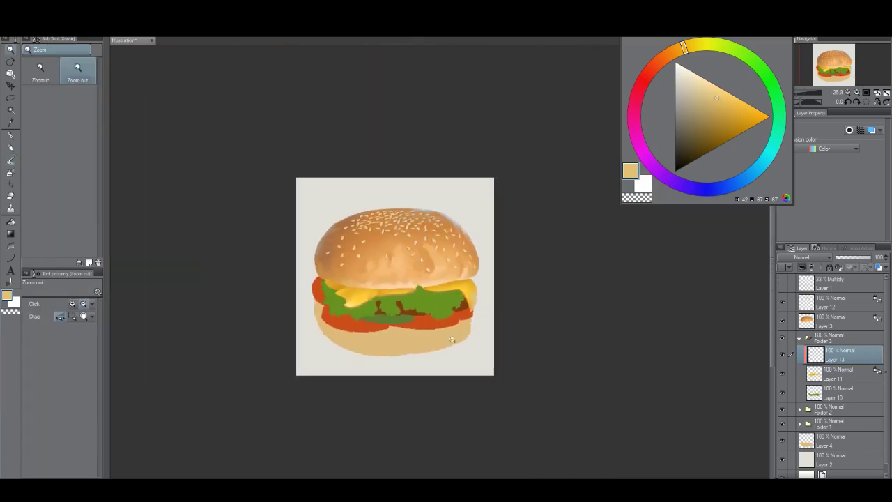
pyautogui.click(486, 377)
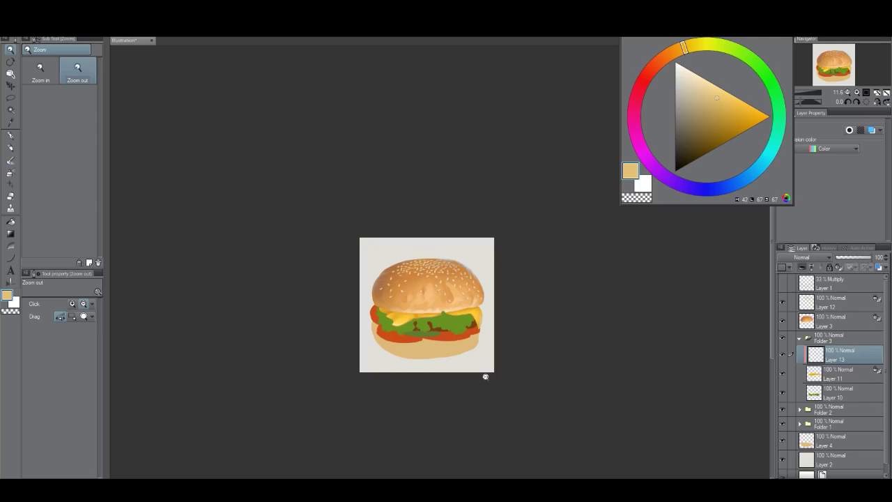
pyautogui.scroll(3, 502, 325)
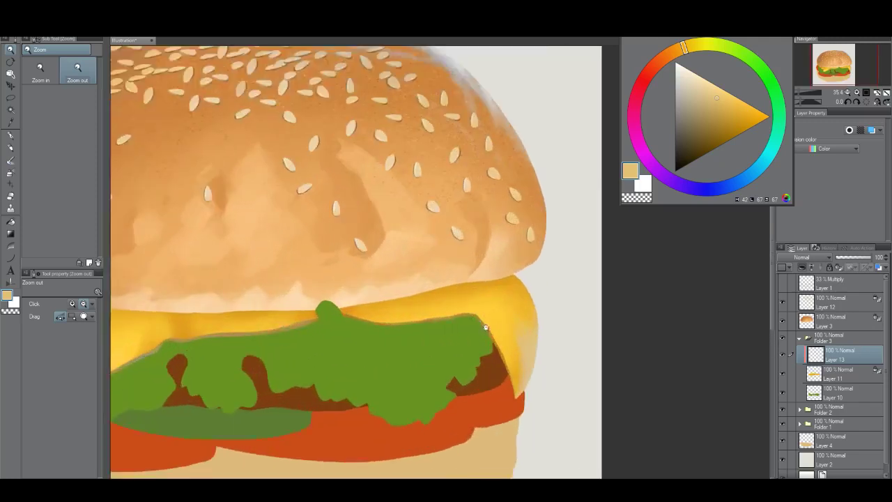
# Step: Shade the cheese beneath the bun from right to left with an orange-brown sampled from the bun, enlarging the brush to size 120
pyautogui.press('b')
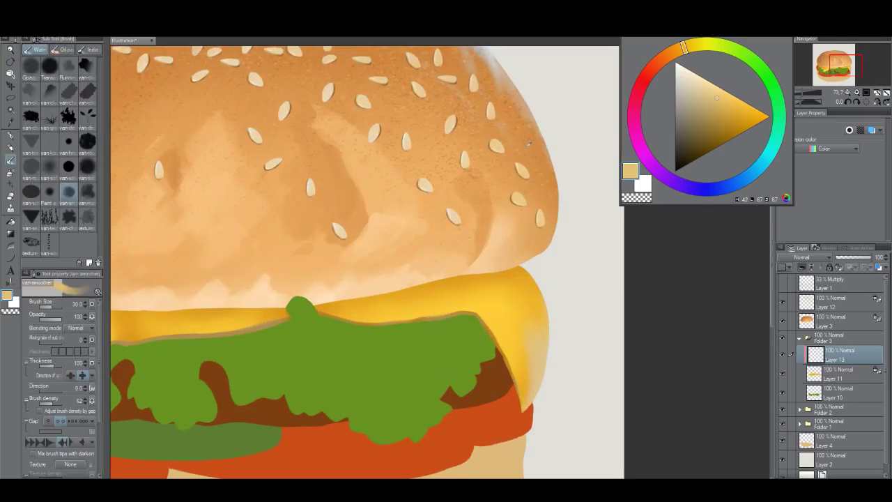
pyautogui.keyDown('alt'); pyautogui.click(529, 143); pyautogui.keyUp('alt')
pyautogui.press(']')
pyautogui.press(']')
pyautogui.press(']')
pyautogui.press(']')
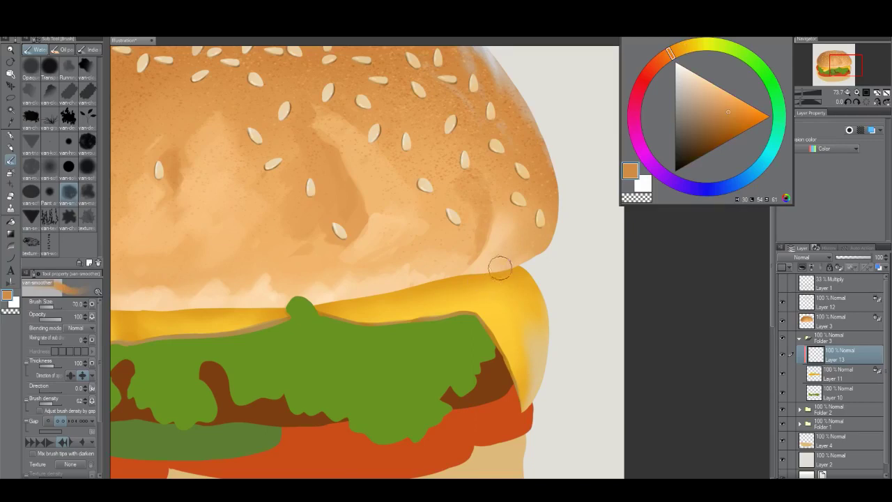
pyautogui.press(']')
pyautogui.moveTo(498, 272)
pyautogui.mouseDown()
pyautogui.moveTo(509, 333)
pyautogui.moveTo(506, 284)
pyautogui.moveTo(462, 288)
pyautogui.moveTo(480, 261)
pyautogui.moveTo(458, 293)
pyautogui.moveTo(441, 291)
pyautogui.moveTo(429, 304)
pyautogui.moveTo(420, 270)
pyautogui.moveTo(403, 305)
pyautogui.mouseUp()
pyautogui.press(']')
pyautogui.press(']')
pyautogui.moveTo(302, 389); pyautogui.dragTo(537, 381)
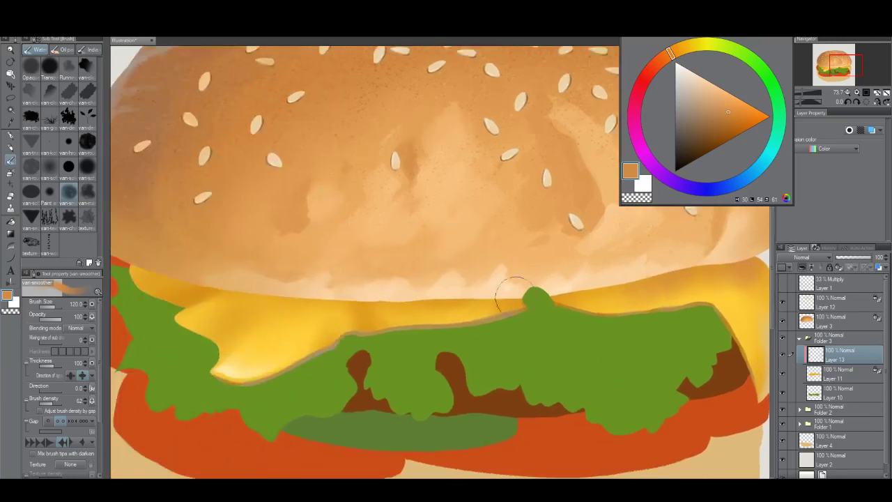
pyautogui.moveTo(300, 342); pyautogui.dragTo(365, 353)
pyautogui.moveTo(323, 302)
pyautogui.mouseDown()
pyautogui.moveTo(312, 283)
pyautogui.moveTo(330, 304)
pyautogui.moveTo(328, 328)
pyautogui.moveTo(348, 284)
pyautogui.moveTo(345, 325)
pyautogui.moveTo(363, 295)
pyautogui.moveTo(367, 317)
pyautogui.moveTo(394, 297)
pyautogui.moveTo(354, 359)
pyautogui.moveTo(318, 289)
pyautogui.moveTo(295, 318)
pyautogui.moveTo(253, 295)
pyautogui.mouseUp()
# Step: Darken the cheese's far left end under the bun with a deep orange-brown, and sample the cheese's yellow
pyautogui.click(746, 119)
pyautogui.click(677, 48)
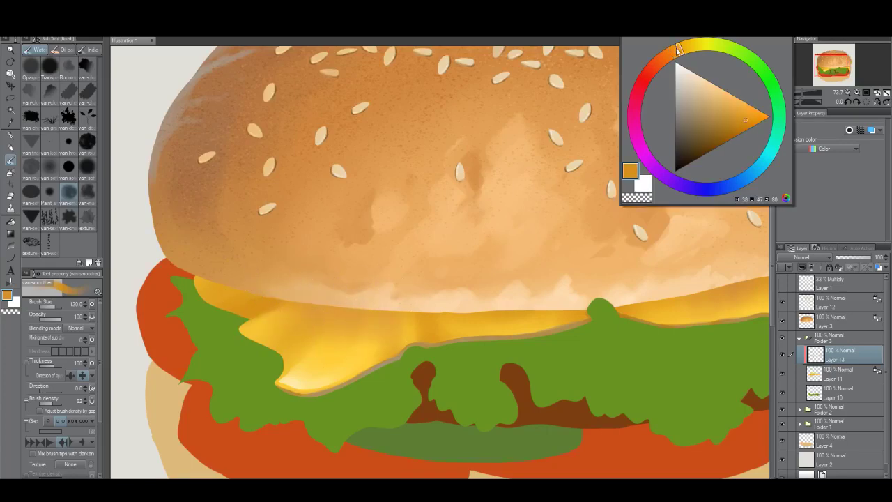
pyautogui.click(726, 134)
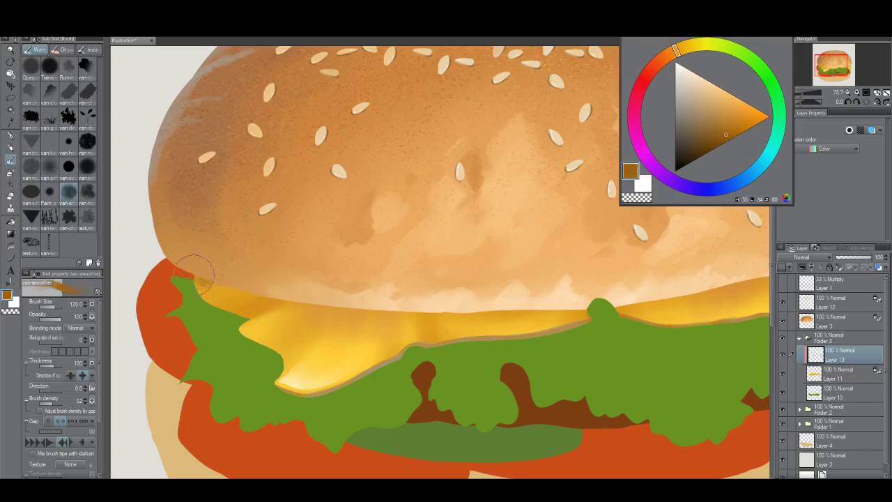
pyautogui.moveTo(194, 271)
pyautogui.mouseDown()
pyautogui.moveTo(227, 265)
pyautogui.moveTo(210, 298)
pyautogui.moveTo(203, 281)
pyautogui.moveTo(219, 309)
pyautogui.moveTo(192, 294)
pyautogui.moveTo(258, 276)
pyautogui.moveTo(302, 278)
pyautogui.mouseUp()
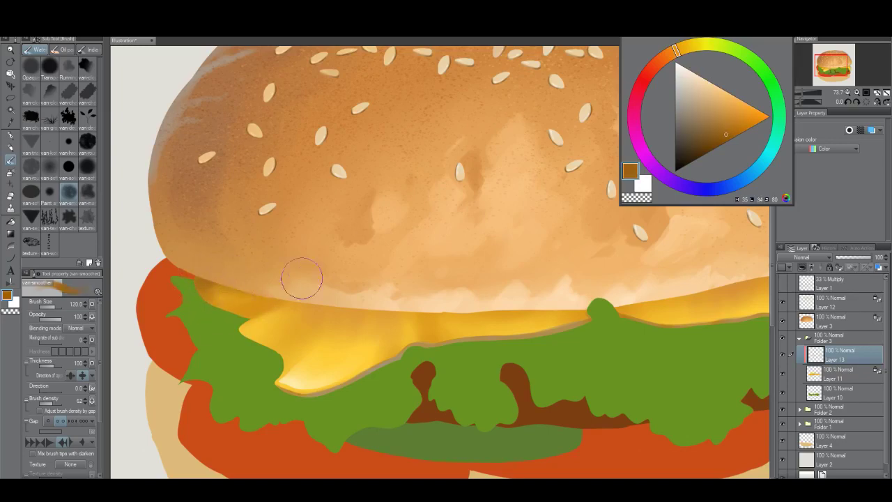
pyautogui.keyDown('alt'); pyautogui.click(227, 301); pyautogui.keyUp('alt')
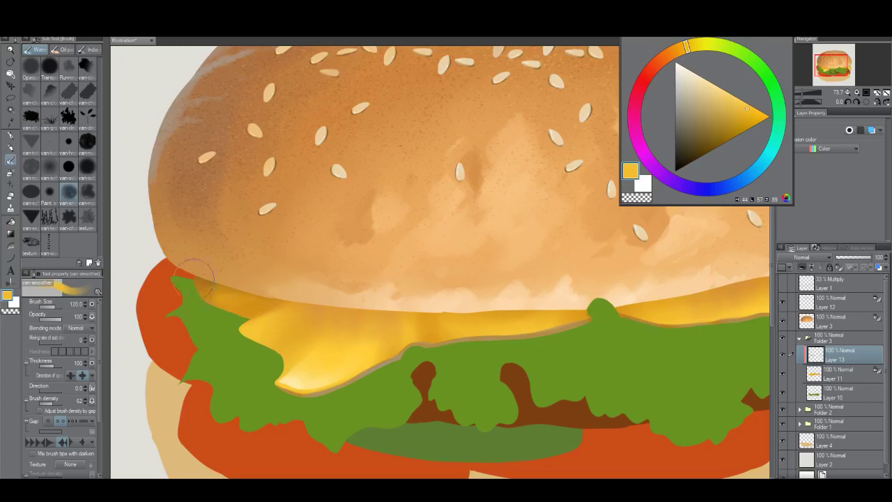
# Step: Smooth the shading on the left part of the cheese with golden yellow and the van-smoother brush at size 120
pyautogui.moveTo(195, 276)
pyautogui.mouseDown()
pyautogui.moveTo(208, 298)
pyautogui.moveTo(204, 292)
pyautogui.mouseUp()
pyautogui.moveTo(260, 360)
pyautogui.mouseDown()
pyautogui.moveTo(244, 409)
pyautogui.moveTo(266, 337)
pyautogui.mouseUp()
pyautogui.keyDown('alt'); pyautogui.click(305, 322); pyautogui.keyUp('alt')
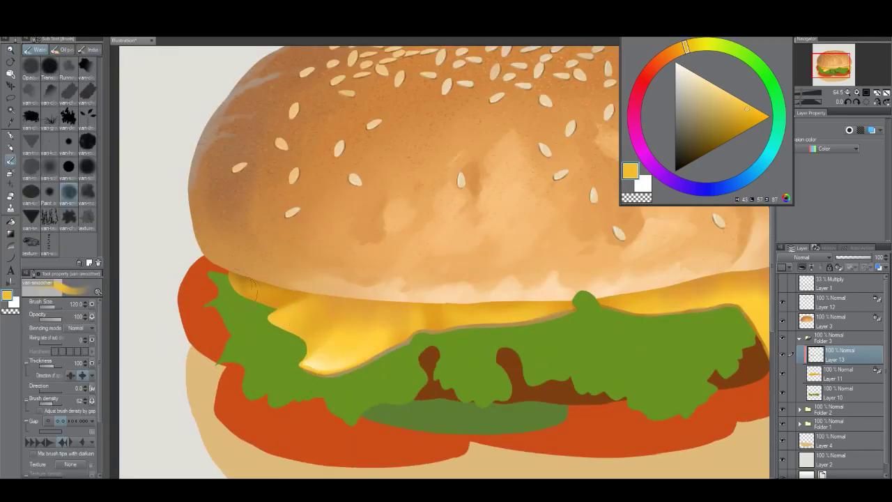
pyautogui.moveTo(224, 279); pyautogui.dragTo(246, 282)
pyautogui.moveTo(292, 339); pyautogui.dragTo(300, 340)
pyautogui.click(300, 340)
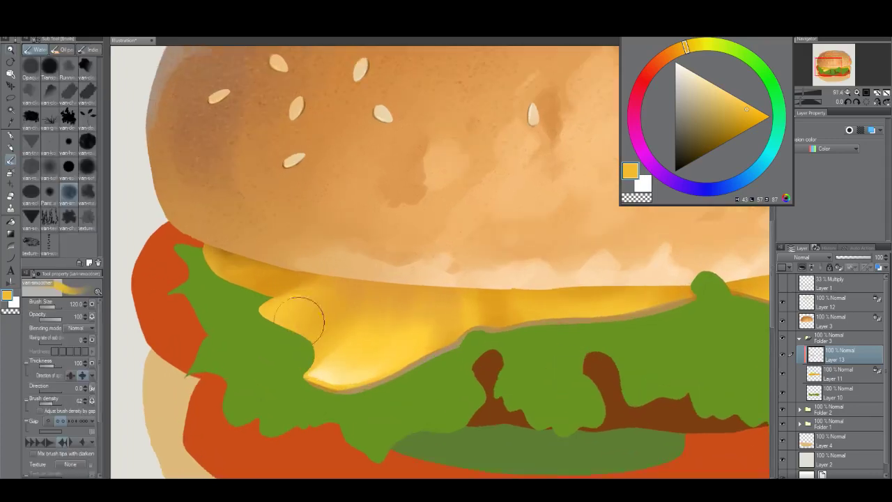
# Step: Paint a light grey highlight on the tip of the cheese's left fold with the brush at size 40
pyautogui.press('[')
pyautogui.press('[')
pyautogui.keyDown('alt'); pyautogui.click(294, 307); pyautogui.keyUp('alt')
pyautogui.moveTo(718, 196); pyautogui.dragTo(696, 188)
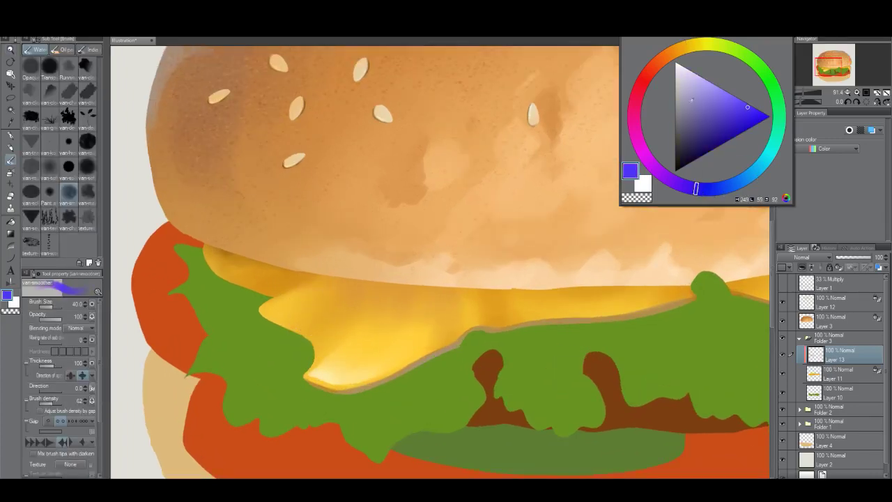
pyautogui.click(680, 91)
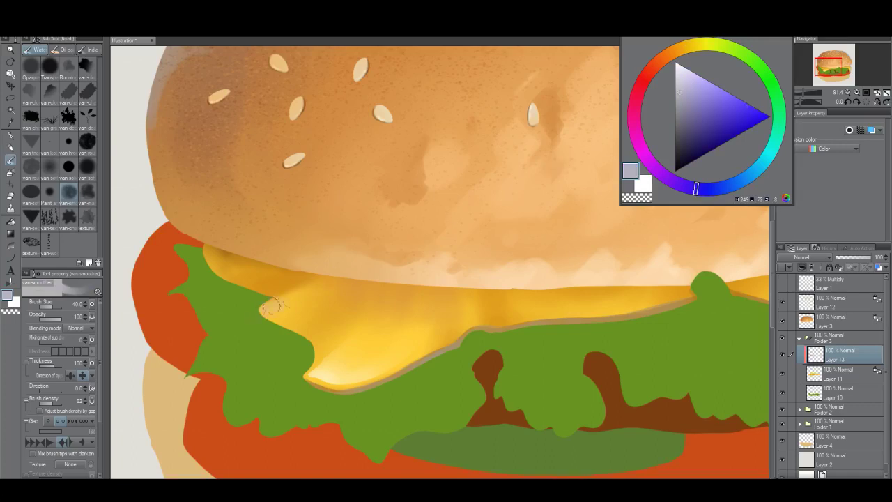
pyautogui.click(677, 49)
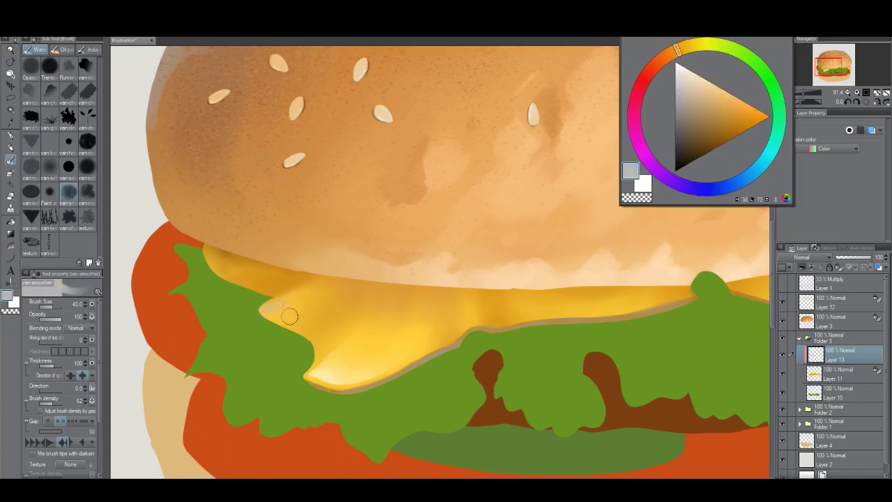
pyautogui.moveTo(274, 306); pyautogui.dragTo(286, 304)
# Step: Blend the fold's highlight using sampled yellow and tan tones, and lighten the cheese's far-left corner edge
pyautogui.keyDown('alt'); pyautogui.click(322, 294); pyautogui.keyUp('alt')
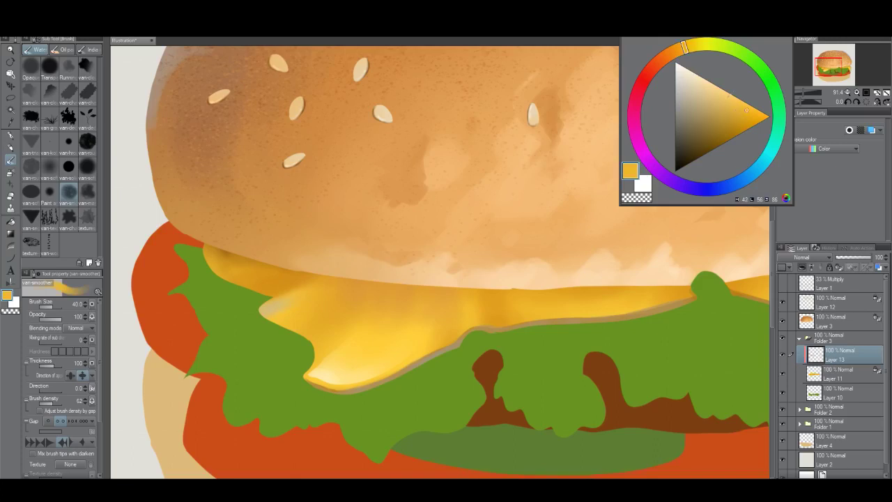
pyautogui.click(714, 94)
pyautogui.click(673, 53)
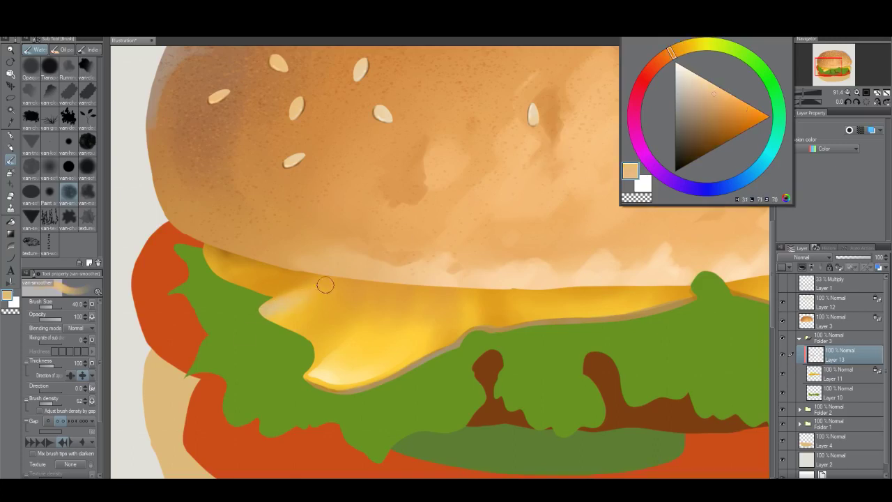
pyautogui.keyDown('alt'); pyautogui.click(299, 310); pyautogui.keyUp('alt')
pyautogui.keyDown('alt'); pyautogui.click(296, 295); pyautogui.keyUp('alt')
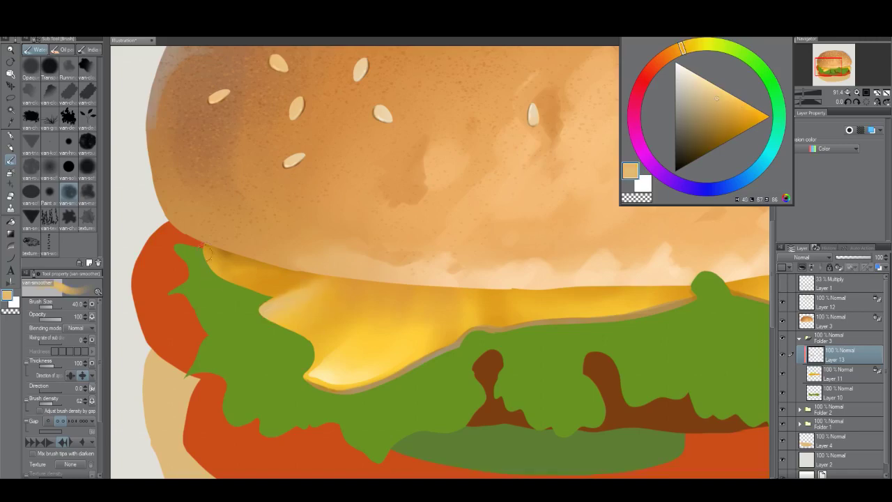
pyautogui.moveTo(208, 254); pyautogui.dragTo(269, 288)
# Step: Examine the whole burger with the line-art layer (Layer 1) shown and hidden to judge the cheese shading
pyautogui.hotkey('alt', 'space')
pyautogui.moveTo(331, 324); pyautogui.dragTo(260, 352)
pyautogui.moveTo(355, 361); pyautogui.dragTo(334, 366)
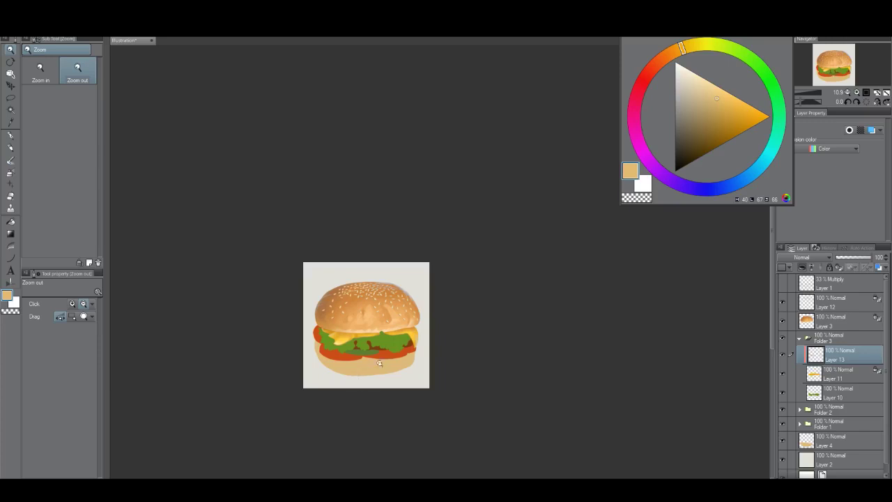
pyautogui.scroll(2, 382, 343)
pyautogui.click(782, 284)
pyautogui.moveTo(434, 382)
pyautogui.mouseDown()
pyautogui.moveTo(442, 352)
pyautogui.moveTo(423, 346)
pyautogui.moveTo(424, 316)
pyautogui.mouseUp()
pyautogui.scroll(-1, 442, 351)
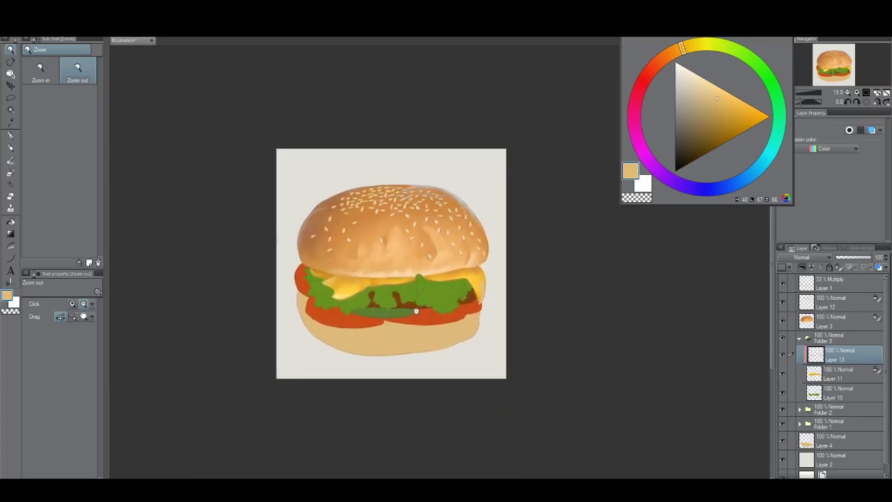
pyautogui.scroll(2, 418, 312)
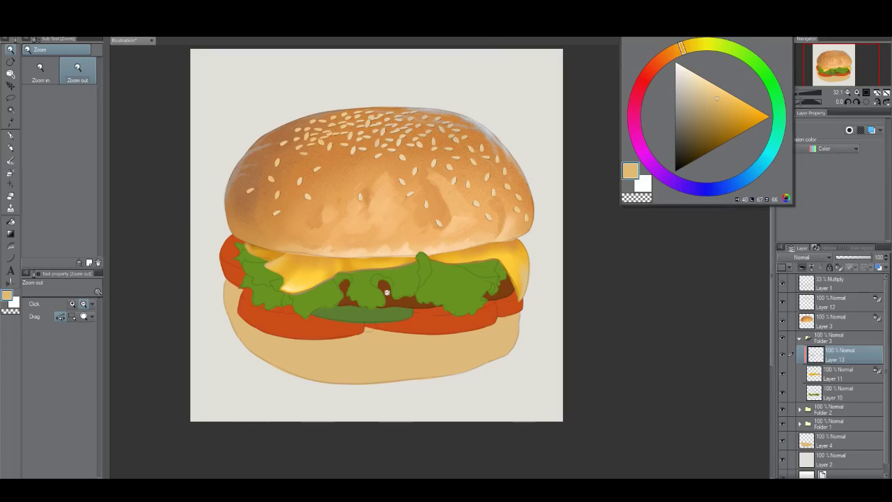
pyautogui.moveTo(301, 291); pyautogui.dragTo(342, 293)
pyautogui.click(781, 286)
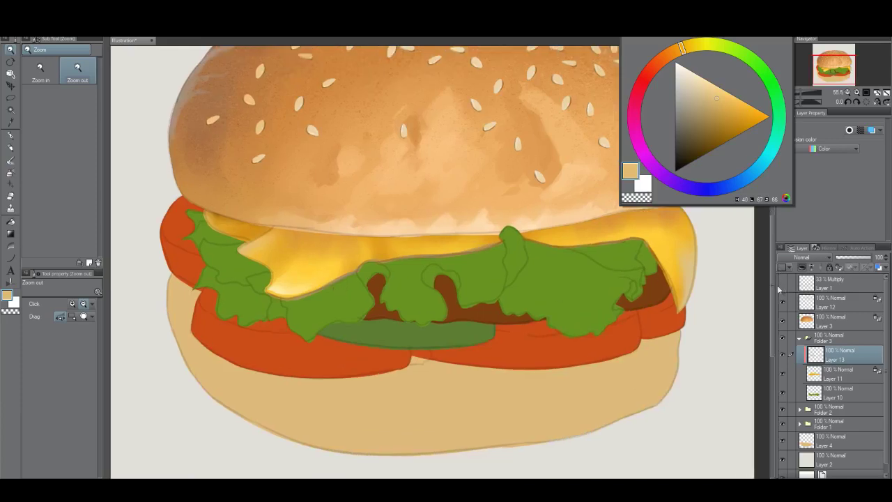
pyautogui.scroll(-3, 469, 318)
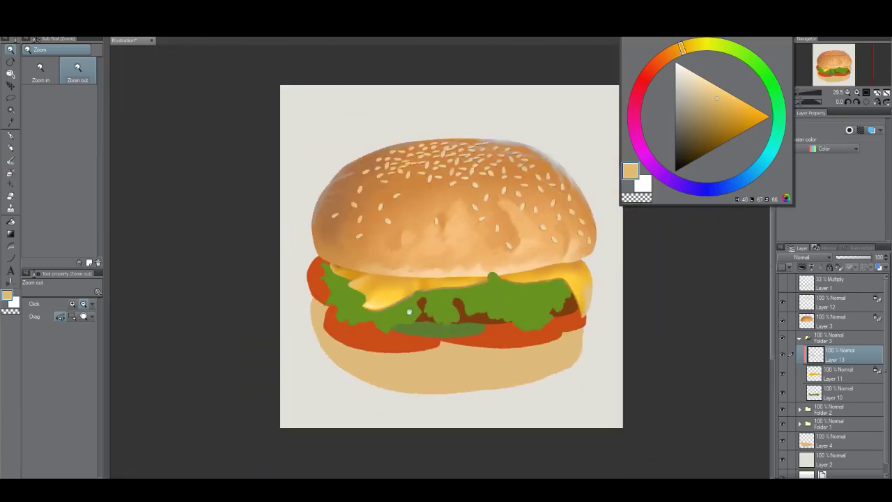
pyautogui.scroll(2, 410, 312)
# Step: Set the van-soft-color brush to size 12 and sample the pale yellow at the cheese's lower tip
pyautogui.press('b')
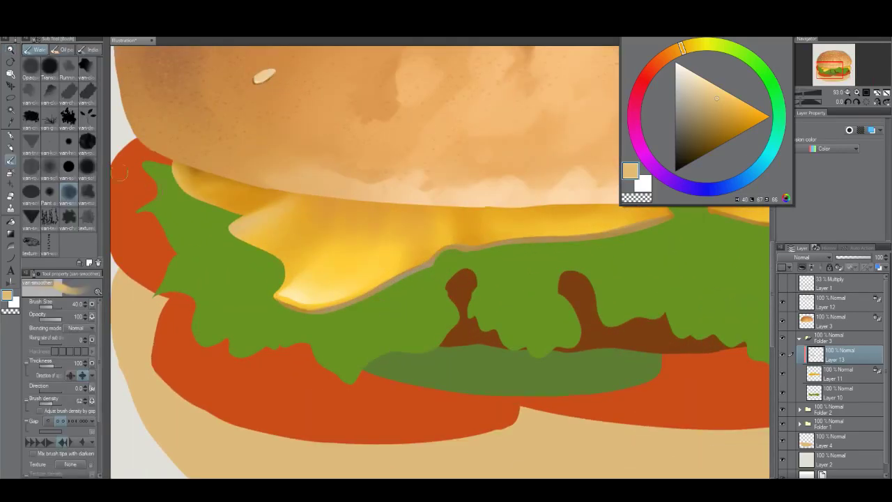
pyautogui.click(56, 174)
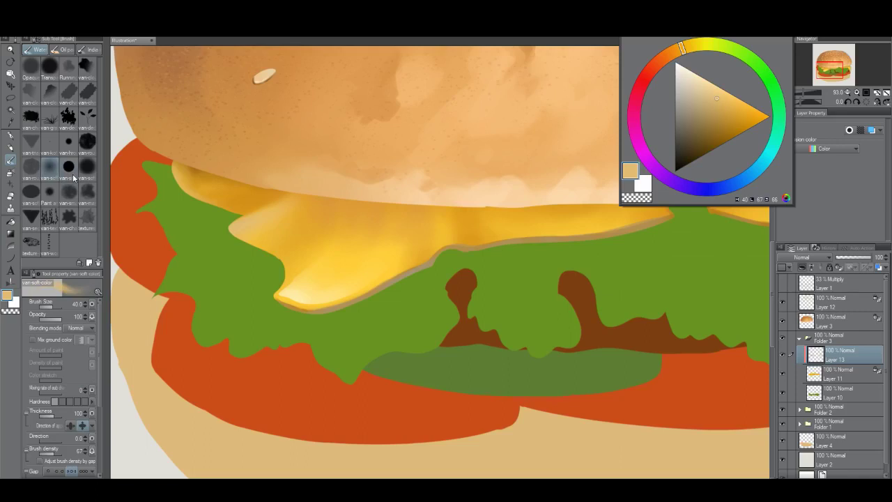
pyautogui.press('[')
pyautogui.press('[')
pyautogui.press('[')
pyautogui.press('[')
pyautogui.press('[')
pyautogui.press('[')
pyautogui.keyDown('alt'); pyautogui.click(303, 299); pyautogui.keyUp('alt')
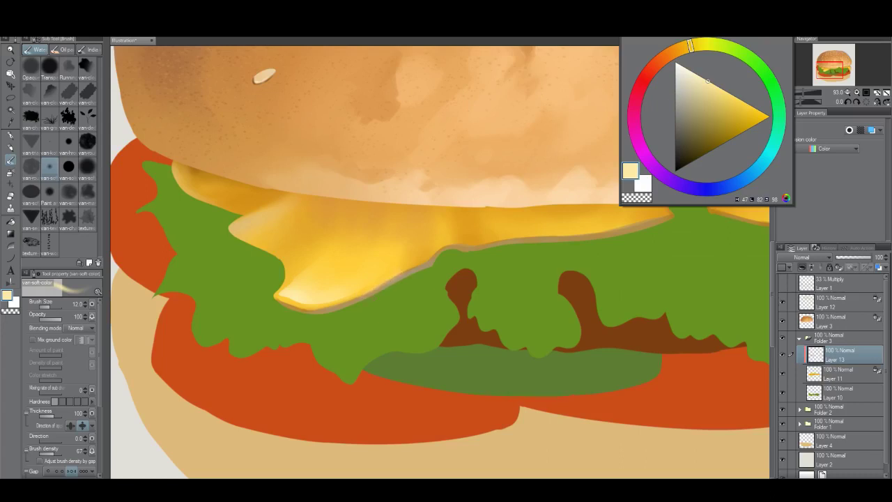
# Step: Paint a thin pale-yellow highlight along the cheese's lower edge above the lettuce with the van-solid coloring brush at size 8 to 10
pyautogui.click(74, 170)
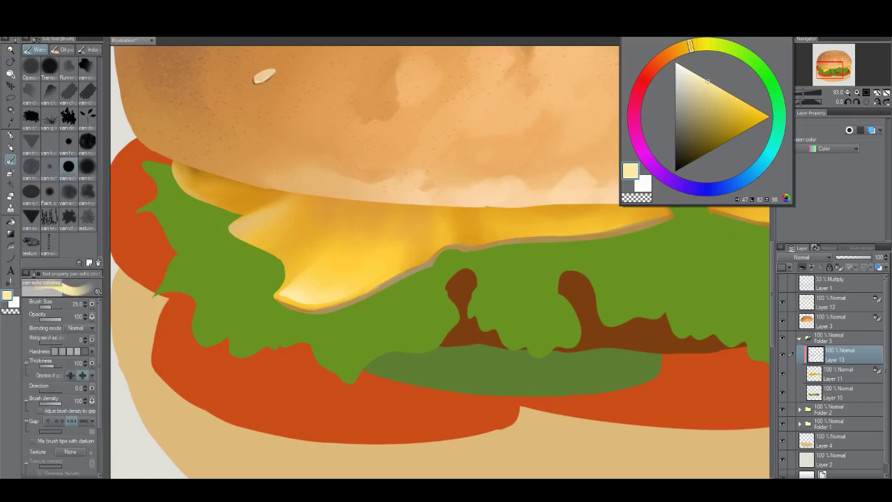
pyautogui.press('[')
pyautogui.press('[')
pyautogui.press('[')
pyautogui.press('[')
pyautogui.press('[')
pyautogui.press('[')
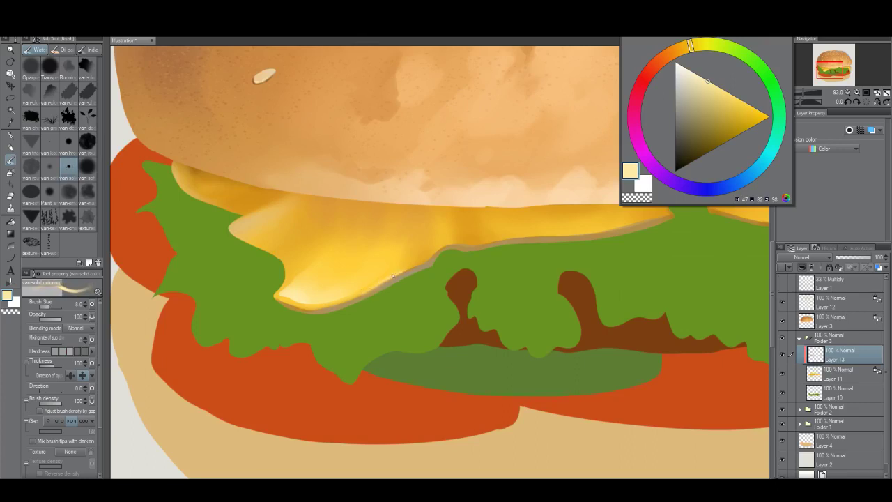
pyautogui.moveTo(394, 276)
pyautogui.mouseDown()
pyautogui.moveTo(462, 245)
pyautogui.moveTo(626, 225)
pyautogui.moveTo(526, 265)
pyautogui.moveTo(624, 240)
pyautogui.mouseUp()
pyautogui.press(']')
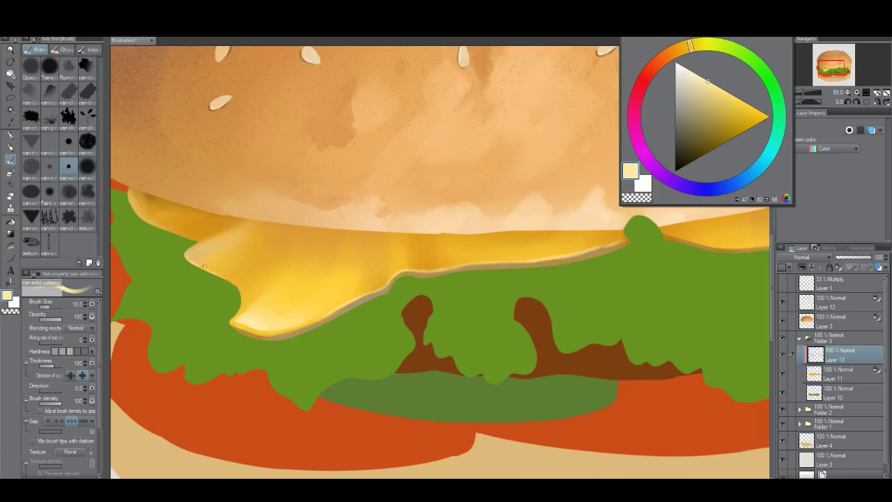
# Step: Continue the thin pale-yellow highlight along the cheese edge from the lettuce bump to the bend at the burger's right side
pyautogui.hotkey('alt', 'space')
pyautogui.moveTo(241, 286); pyautogui.dragTo(286, 372)
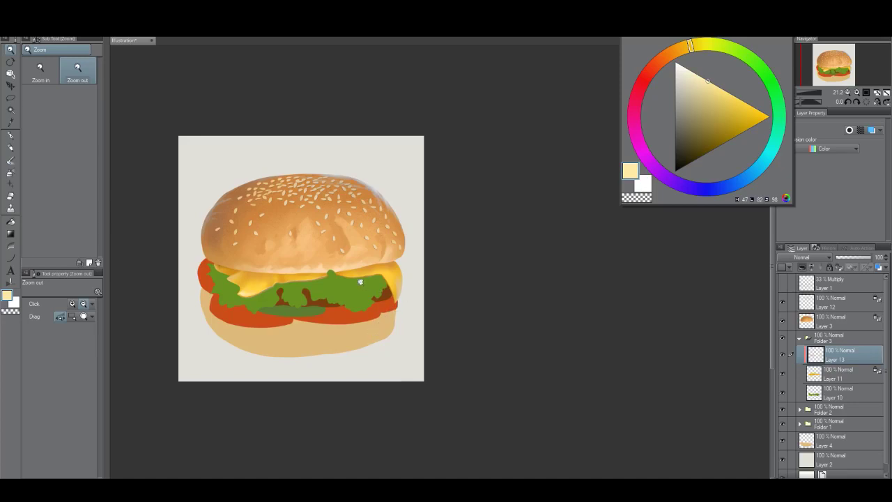
pyautogui.scroll(3, 401, 301)
pyautogui.scroll(6, 460, 276)
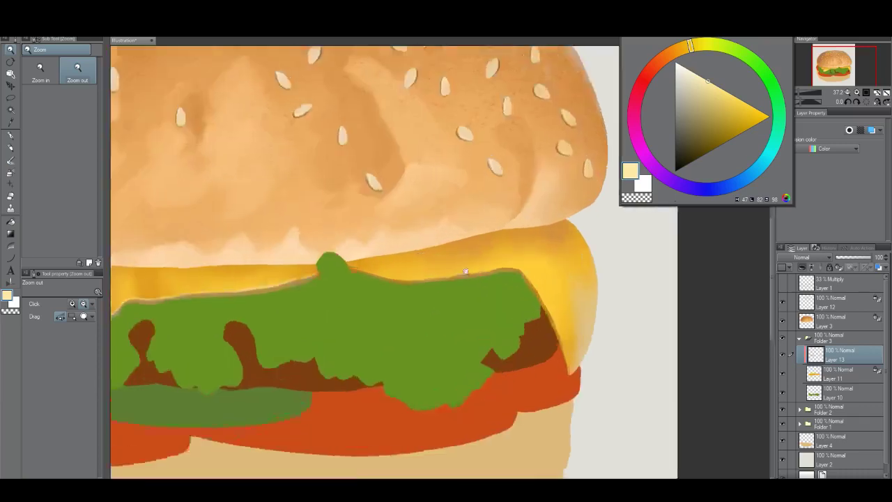
pyautogui.press('b')
pyautogui.moveTo(329, 272); pyautogui.dragTo(416, 286)
pyautogui.hotkey('ctrl', 'z')
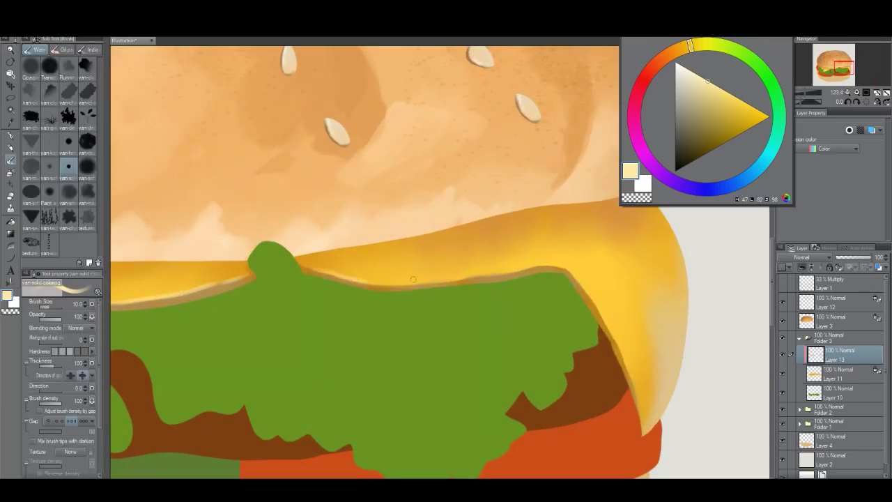
pyautogui.moveTo(363, 278); pyautogui.dragTo(427, 284)
pyautogui.hotkey('ctrl', 'z')
pyautogui.moveTo(366, 282); pyautogui.dragTo(431, 283)
pyautogui.moveTo(509, 270); pyautogui.dragTo(562, 271)
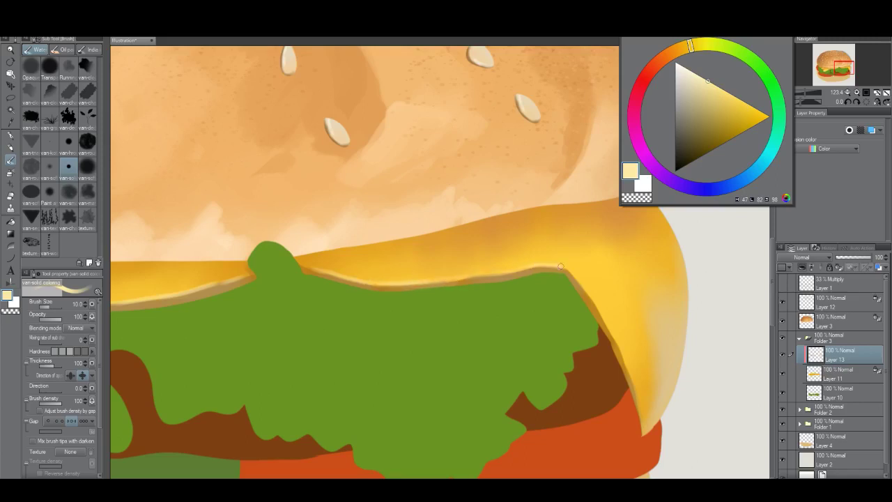
pyautogui.moveTo(600, 375); pyautogui.dragTo(542, 356)
pyautogui.click(542, 355)
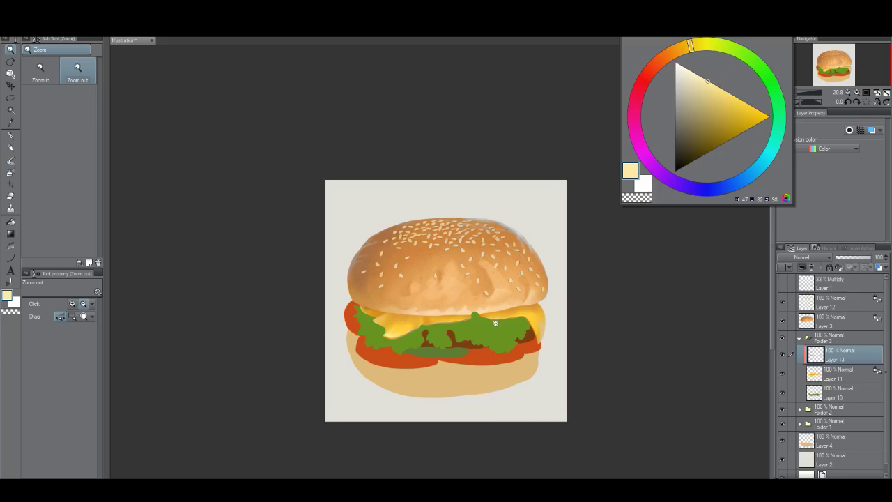
# Step: Show the line art on Layer 1 and make the lettuce layer, Layer 10, active
pyautogui.scroll(3, 482, 292)
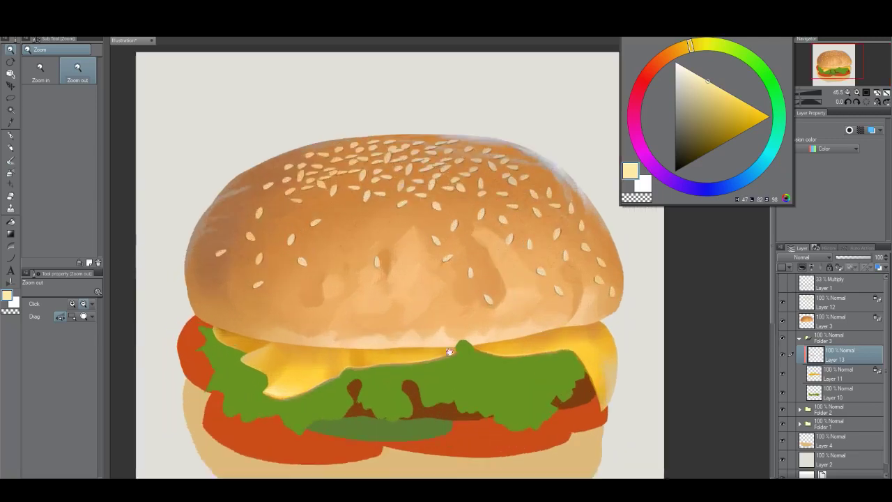
pyautogui.moveTo(450, 352); pyautogui.dragTo(462, 316)
pyautogui.scroll(1, 345, 378)
pyautogui.press('b')
pyautogui.moveTo(348, 382); pyautogui.dragTo(371, 383)
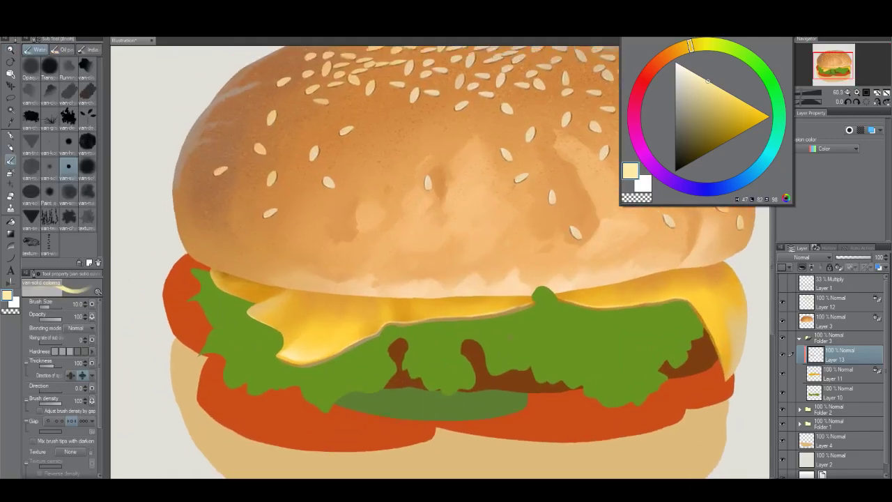
pyautogui.click(783, 283)
pyautogui.click(839, 393)
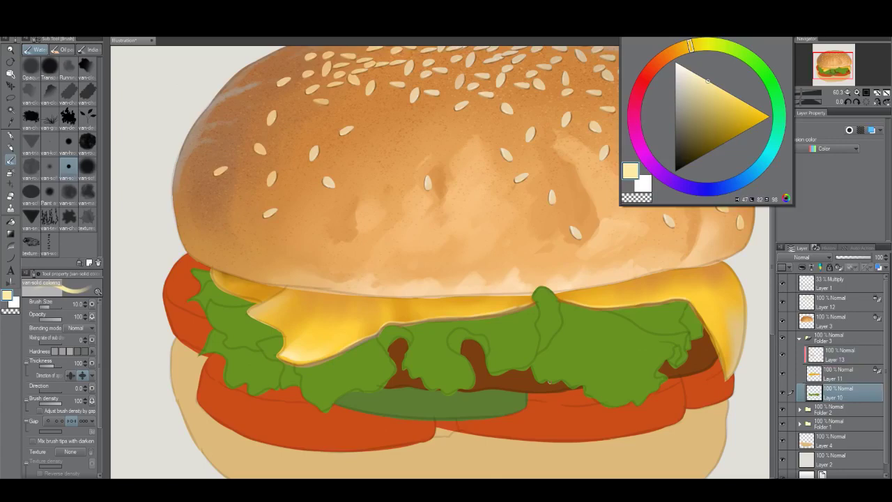
# Step: Set the van-roundROUGH brush to size 80 and mix a dark green from the sampled lettuce colour
pyautogui.click(88, 143)
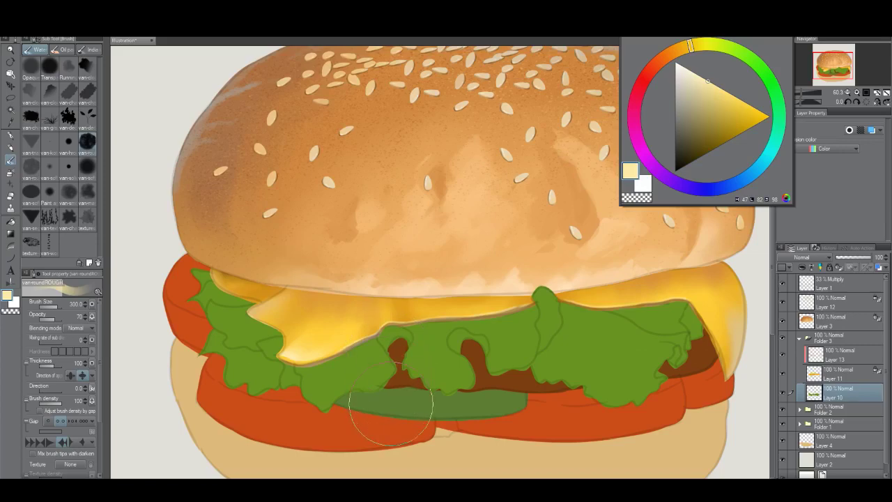
pyautogui.press('[')
pyautogui.press('[')
pyautogui.press('[')
pyautogui.press('[')
pyautogui.press('[')
pyautogui.press('[')
pyautogui.keyDown('alt'); pyautogui.click(437, 331); pyautogui.keyUp('alt')
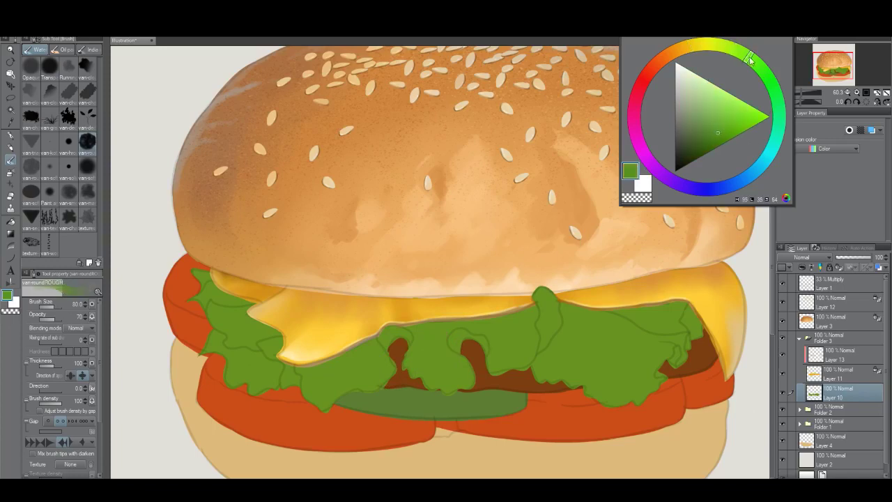
pyautogui.click(704, 144)
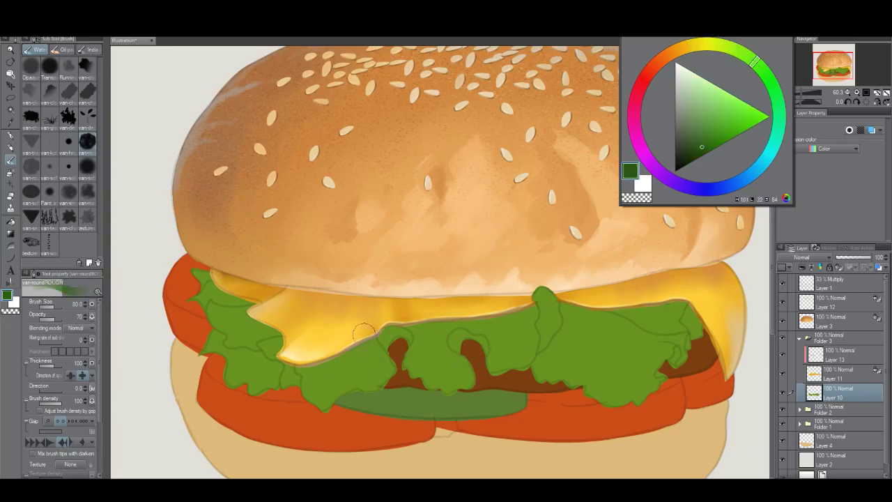
pyautogui.moveTo(377, 352)
pyautogui.mouseDown()
pyautogui.moveTo(388, 392)
pyautogui.moveTo(375, 358)
pyautogui.moveTo(382, 382)
pyautogui.mouseUp()
pyautogui.hotkey('ctrl', 'z')
pyautogui.hotkey('ctrl', 'z')
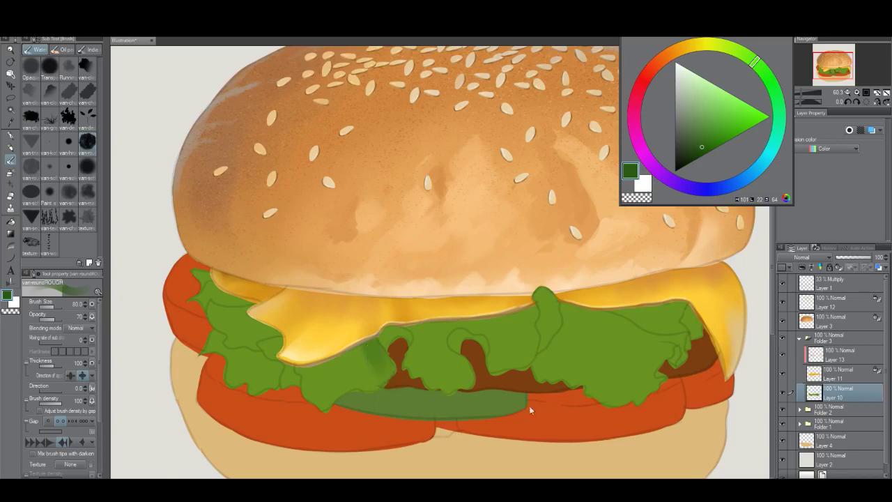
pyautogui.hotkey('ctrl', 'z')
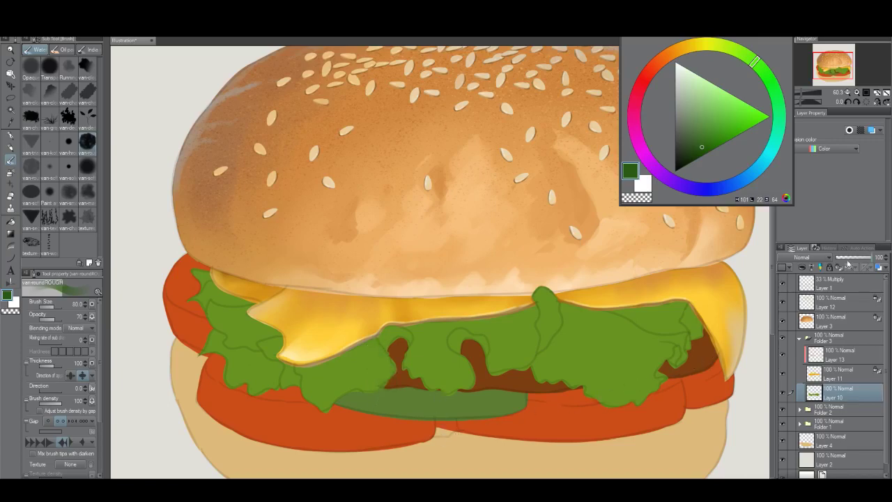
# Step: Shade the lettuce folds below the cheese's drooping tip and beside the patty with dark green strokes
pyautogui.moveTo(374, 343); pyautogui.dragTo(373, 372)
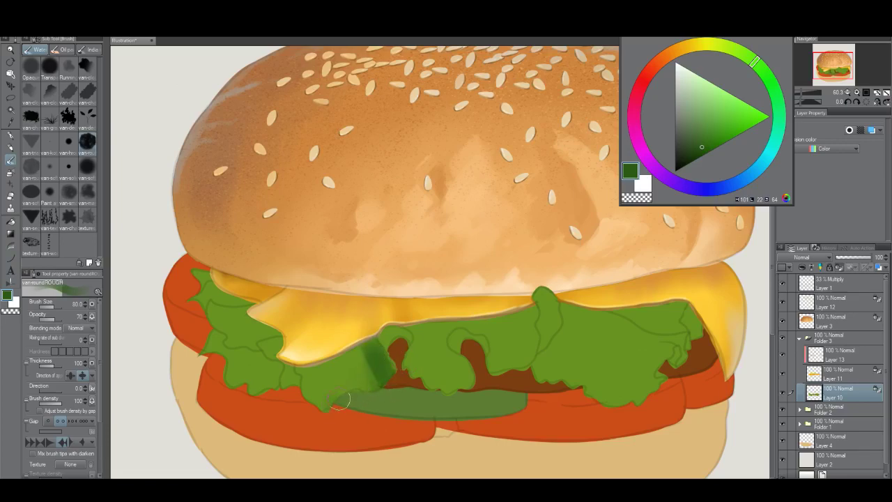
pyautogui.moveTo(337, 391)
pyautogui.mouseDown()
pyautogui.moveTo(336, 377)
pyautogui.moveTo(339, 401)
pyautogui.moveTo(337, 390)
pyautogui.mouseUp()
pyautogui.moveTo(366, 345)
pyautogui.mouseDown()
pyautogui.moveTo(336, 360)
pyautogui.moveTo(333, 379)
pyautogui.moveTo(349, 374)
pyautogui.moveTo(361, 346)
pyautogui.moveTo(375, 369)
pyautogui.moveTo(351, 349)
pyautogui.moveTo(333, 354)
pyautogui.moveTo(328, 374)
pyautogui.moveTo(307, 356)
pyautogui.mouseUp()
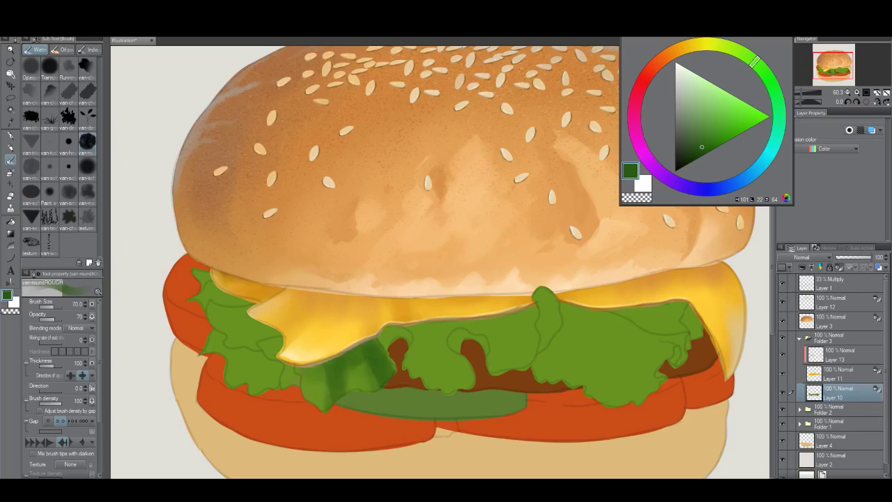
# Step: Reduce the brush to size 70 and darken the lettuce crease just left of the shaded folds
pyautogui.press('[')
pyautogui.press('[')
pyautogui.moveTo(292, 387); pyautogui.dragTo(291, 377)
pyautogui.moveTo(290, 387)
pyautogui.mouseDown()
pyautogui.moveTo(288, 352)
pyautogui.moveTo(264, 396)
pyautogui.mouseUp()
# Step: Enlarge the brush to size 150 and softly shade the lower-left lettuce leaf over the tomato
pyautogui.press(']')
pyautogui.press(']')
pyautogui.press(']')
pyautogui.press(']')
pyautogui.press(']')
pyautogui.press(']')
pyautogui.moveTo(244, 350); pyautogui.dragTo(236, 391)
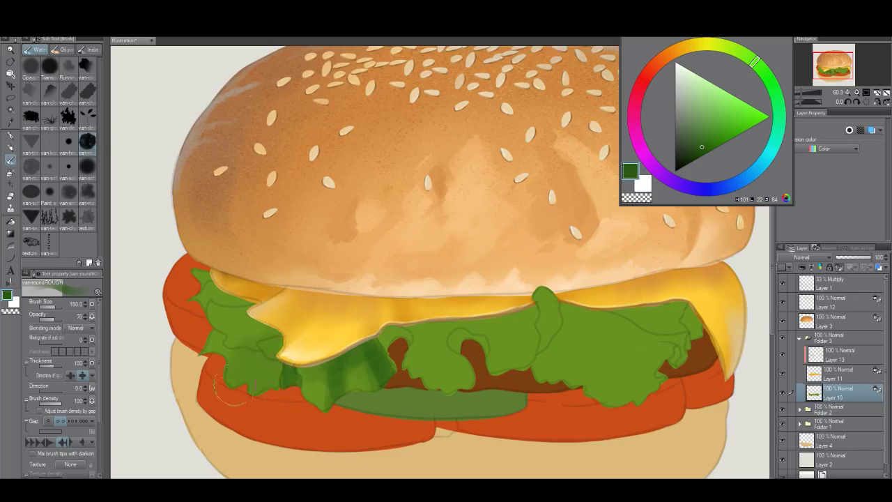
# Step: Darken the left lettuce leaf beneath the cheese, continuing with the brush reduced to size 120
pyautogui.moveTo(274, 324)
pyautogui.mouseDown()
pyautogui.moveTo(249, 333)
pyautogui.moveTo(237, 286)
pyautogui.moveTo(205, 277)
pyautogui.moveTo(240, 318)
pyautogui.mouseUp()
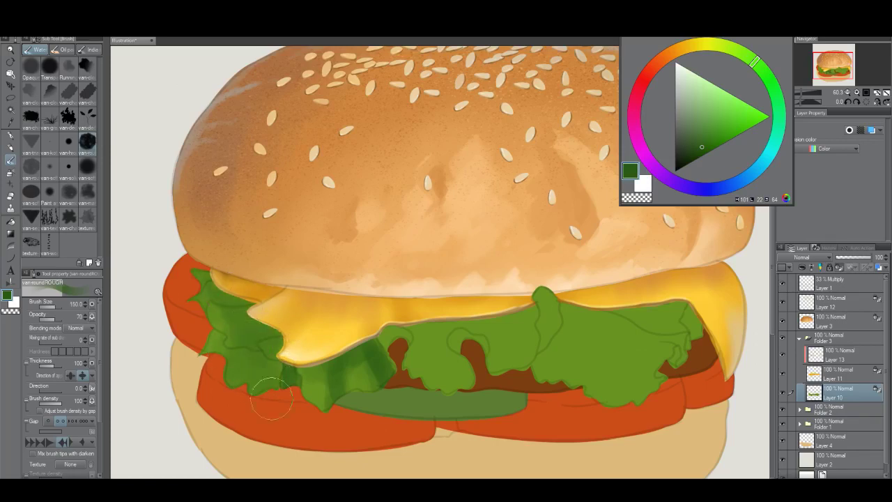
pyautogui.press('[')
pyautogui.moveTo(294, 344); pyautogui.dragTo(283, 373)
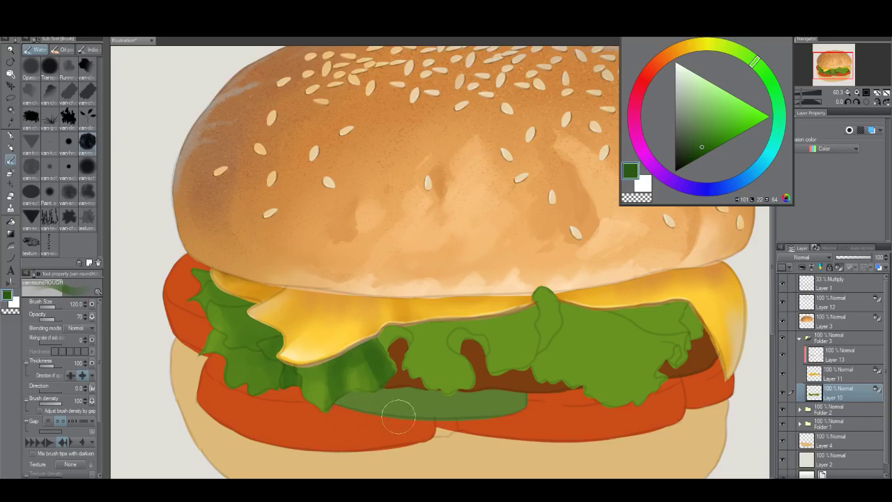
# Step: Shrink the brush to size 70 and then 30 to shade the lettuce folds around the left patty gap
pyautogui.press('[')
pyautogui.press('[')
pyautogui.press('[')
pyautogui.moveTo(381, 349); pyautogui.dragTo(388, 374)
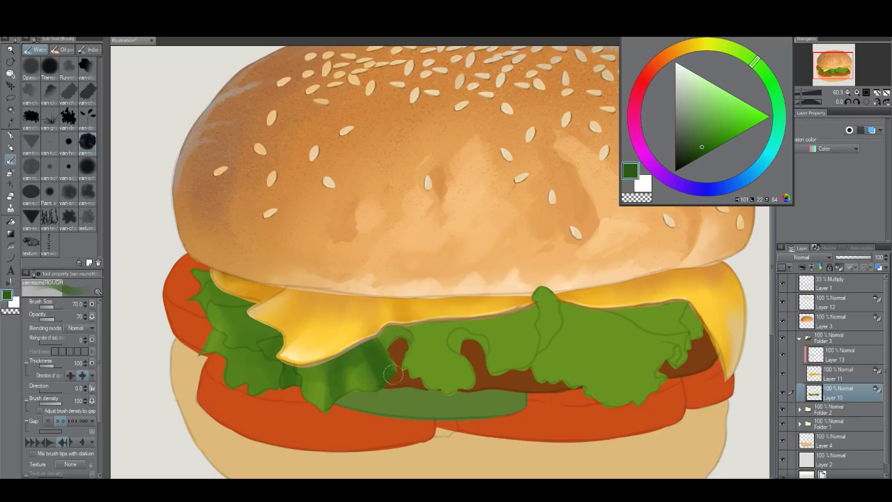
pyautogui.press('[')
pyautogui.moveTo(409, 350); pyautogui.dragTo(403, 369)
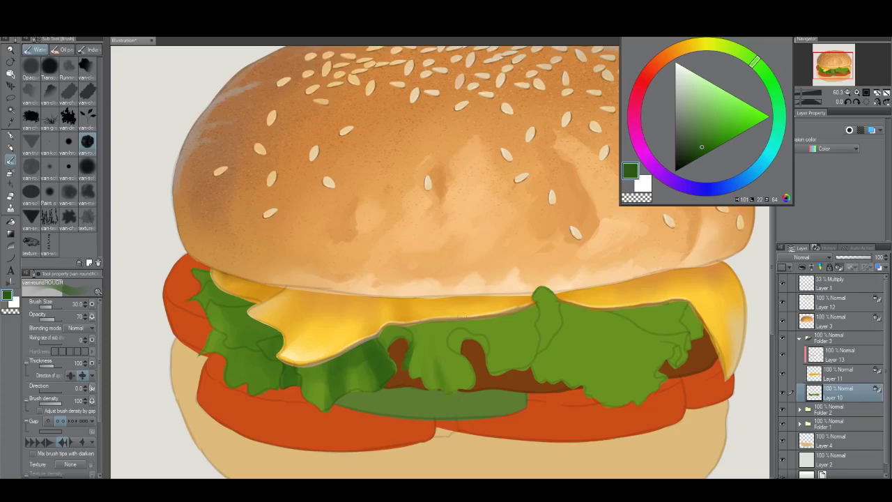
# Step: Enlarge the brush and shade the central lettuce along the cheese's lower edge with dark green
pyautogui.press(']')
pyautogui.press(']')
pyautogui.press(']')
pyautogui.press(']')
pyautogui.moveTo(417, 321)
pyautogui.mouseDown()
pyautogui.moveTo(449, 311)
pyautogui.moveTo(421, 320)
pyautogui.moveTo(420, 331)
pyautogui.moveTo(442, 321)
pyautogui.moveTo(424, 322)
pyautogui.moveTo(427, 330)
pyautogui.moveTo(421, 318)
pyautogui.moveTo(428, 325)
pyautogui.moveTo(446, 309)
pyautogui.moveTo(440, 331)
pyautogui.moveTo(461, 307)
pyautogui.moveTo(488, 314)
pyautogui.moveTo(506, 301)
pyautogui.moveTo(507, 321)
pyautogui.moveTo(525, 314)
pyautogui.moveTo(503, 325)
pyautogui.moveTo(517, 346)
pyautogui.mouseUp()
# Step: Shade the lettuce beside the curl that overlaps the cheese, then set the brush to size 40
pyautogui.press(']')
pyautogui.press(']')
pyautogui.press(']')
pyautogui.press('[')
pyautogui.moveTo(586, 310)
pyautogui.mouseDown()
pyautogui.moveTo(575, 319)
pyautogui.moveTo(560, 295)
pyautogui.mouseUp()
pyautogui.press('[')
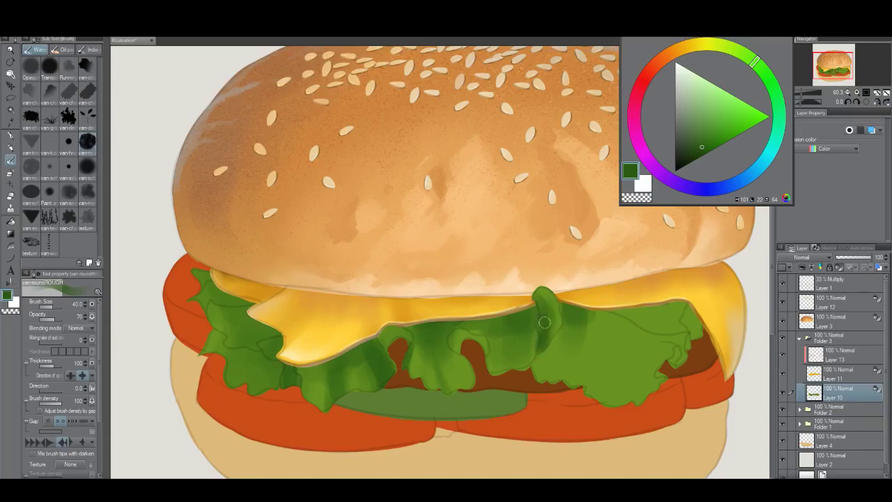
# Step: Sample greens from the lettuce and paint dark and light tones on the curl overlapping the cheese
pyautogui.keyDown('alt'); pyautogui.click(556, 293); pyautogui.keyUp('alt')
pyautogui.keyDown('alt'); pyautogui.click(544, 321); pyautogui.keyUp('alt')
pyautogui.moveTo(544, 316); pyautogui.dragTo(545, 291)
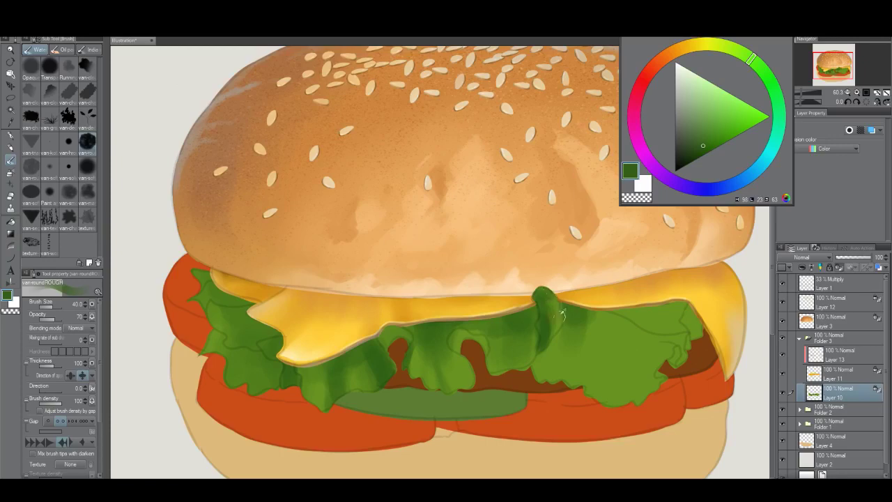
pyautogui.keyDown('alt'); pyautogui.click(554, 310); pyautogui.keyUp('alt')
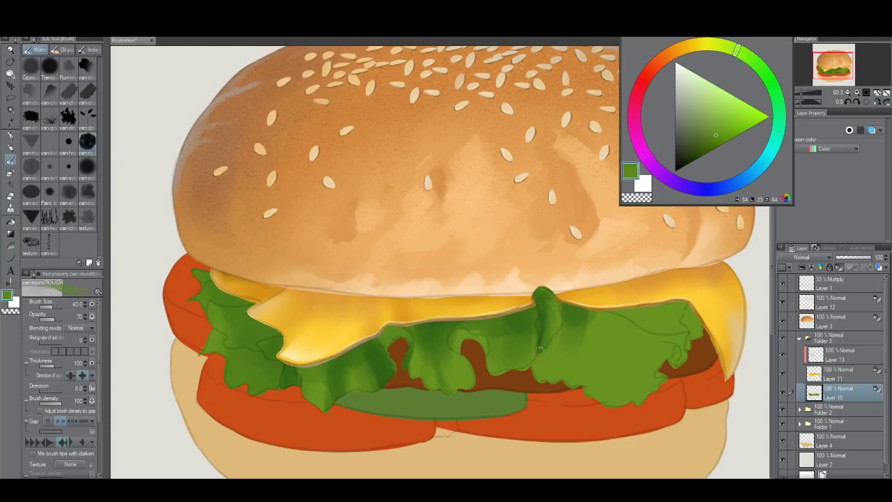
# Step: Mix a darker, cooler green from a lettuce sample and shade the folds on both sides of the curl at size 70
pyautogui.keyDown('alt'); pyautogui.click(578, 315); pyautogui.keyUp('alt')
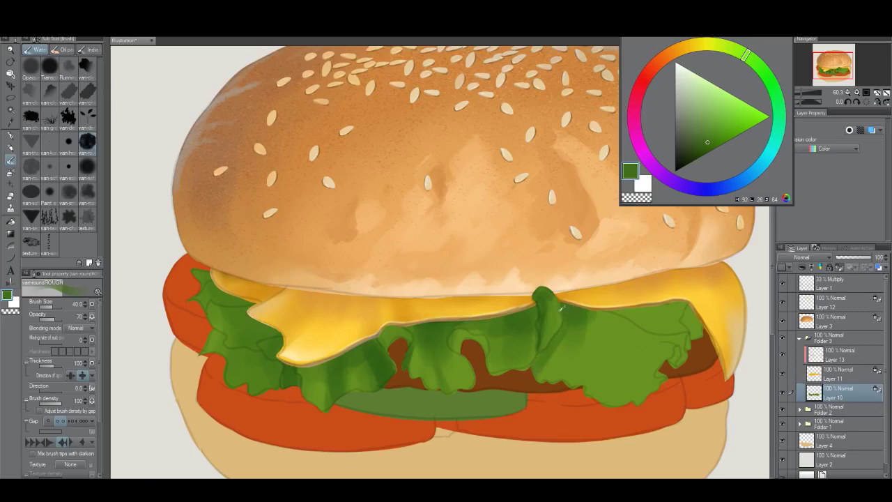
pyautogui.click(704, 147)
pyautogui.click(755, 71)
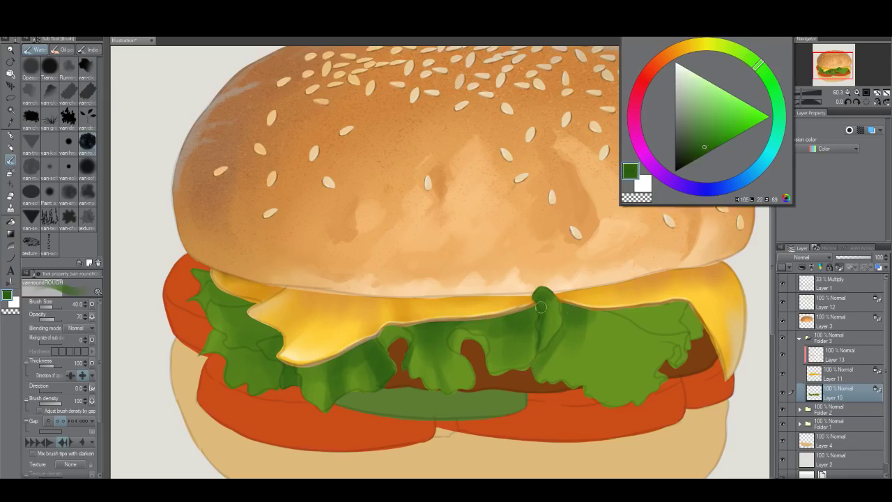
pyautogui.press(']')
pyautogui.press(']')
pyautogui.press(']')
pyautogui.moveTo(572, 315); pyautogui.dragTo(554, 357)
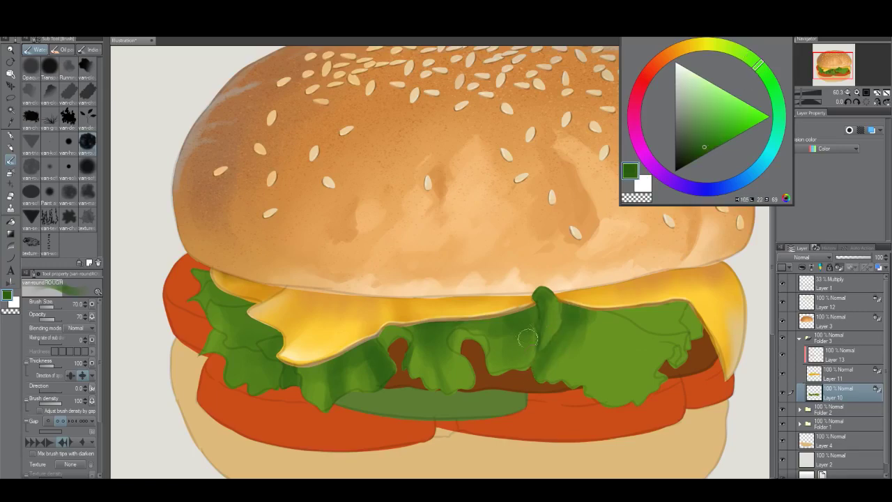
pyautogui.moveTo(507, 313); pyautogui.dragTo(484, 331)
pyautogui.press('[')
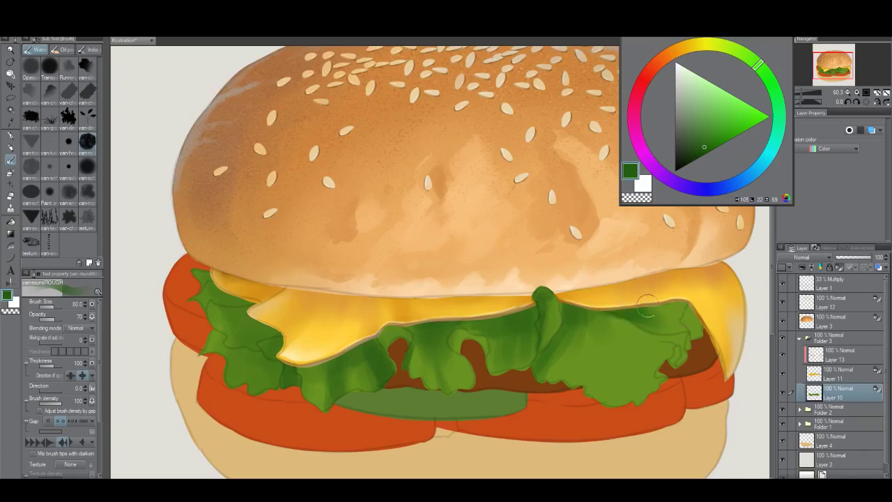
# Step: Enlarge the brush to size 120 and darken the recessed lettuce under the cheese's right end
pyautogui.press(']')
pyautogui.press(']')
pyautogui.moveTo(699, 321)
pyautogui.mouseDown()
pyautogui.moveTo(666, 321)
pyautogui.moveTo(687, 324)
pyautogui.moveTo(697, 350)
pyautogui.mouseUp()
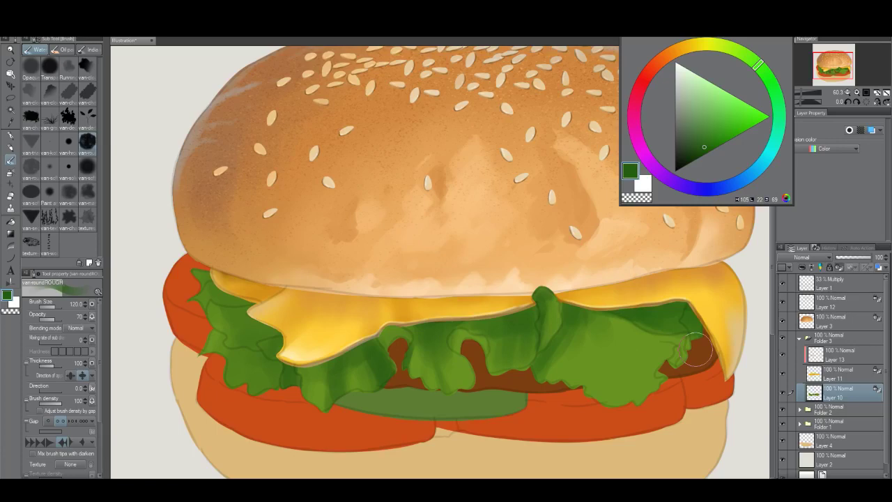
# Step: Reduce the brush to size 25 and shade the small ruffles at the lettuce's right edge
pyautogui.moveTo(700, 349); pyautogui.dragTo(694, 346)
pyautogui.press('[')
pyautogui.press('[')
pyautogui.press('[')
pyautogui.press('[')
pyautogui.press('[')
pyautogui.press('[')
pyautogui.moveTo(690, 341)
pyautogui.mouseDown()
pyautogui.moveTo(688, 361)
pyautogui.moveTo(669, 364)
pyautogui.mouseUp()
pyautogui.press('[')
pyautogui.press('[')
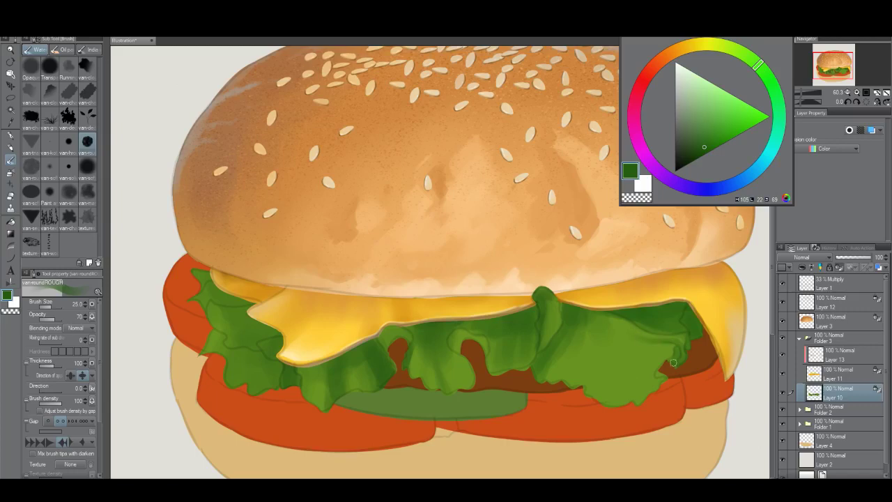
# Step: Vary the brush up to size 70 and paint dark folds radiating across the large right lettuce leaf
pyautogui.press(']')
pyautogui.press(']')
pyautogui.press('[')
pyautogui.press(']')
pyautogui.press('[')
pyautogui.press('[')
pyautogui.press(']')
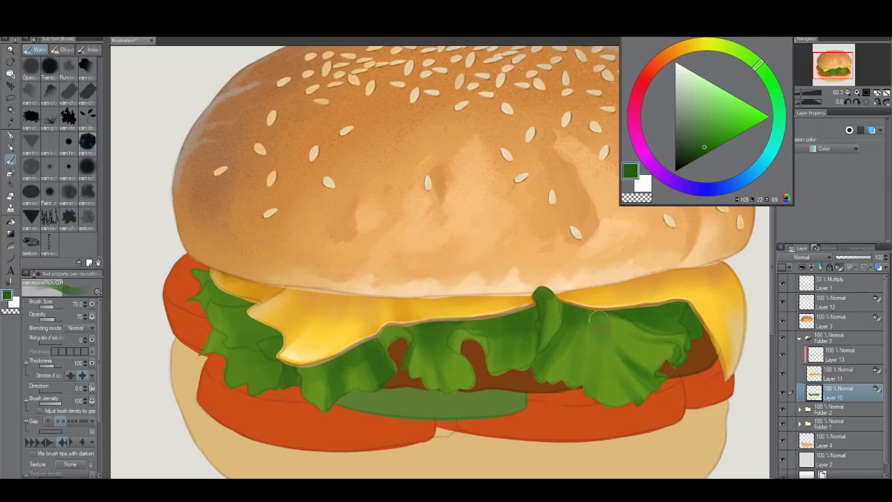
# Step: Shade the lettuce lobe hanging between the two patty gaps, using brush sizes from 80 down to 50
pyautogui.press(']')
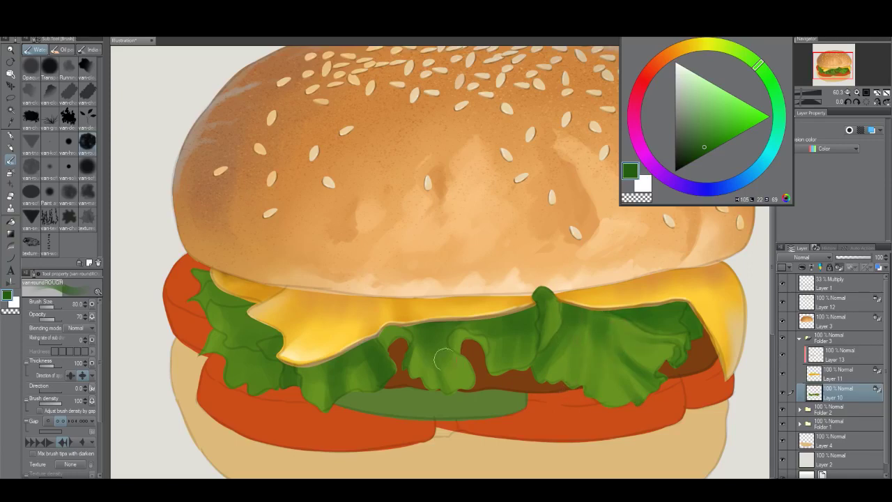
pyautogui.press('[')
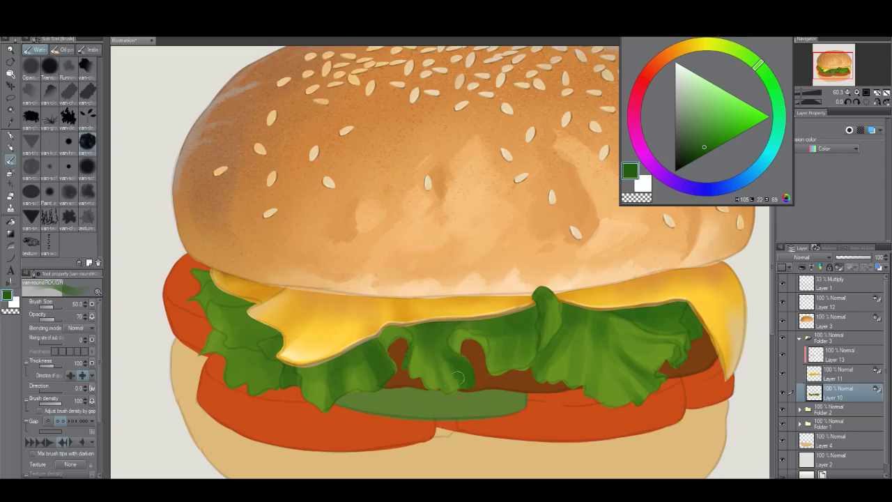
pyautogui.press(']')
pyautogui.press(']')
pyautogui.press(']')
pyautogui.press(']')
pyautogui.press(']')
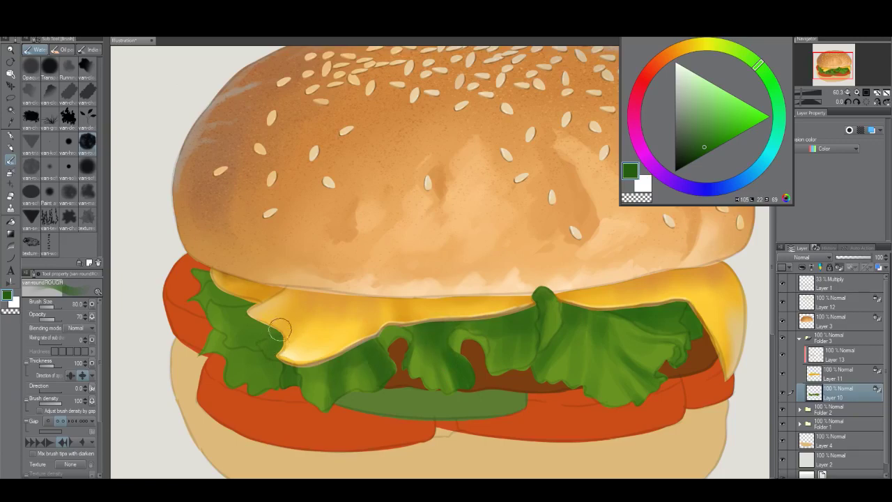
# Step: Deepen the folds of the left lettuce leaf beside the cheese's drooping tip, working between brush sizes 100 and 60
pyautogui.press('[')
pyautogui.press('[')
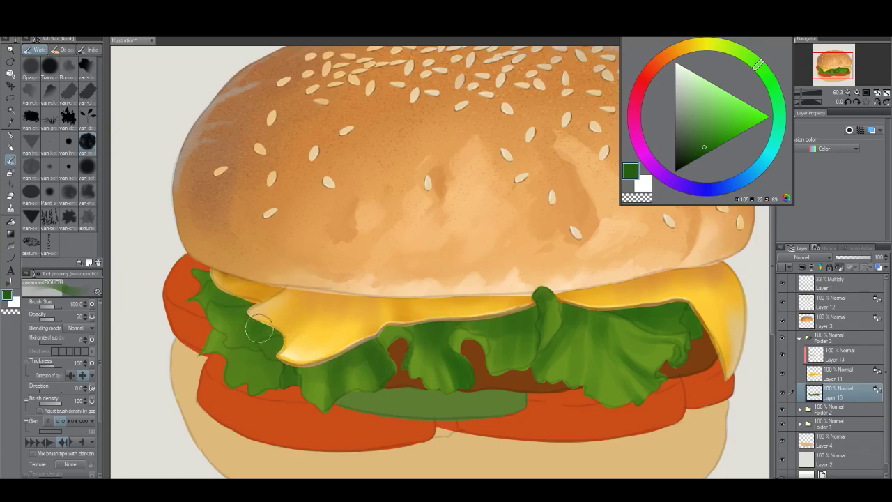
pyautogui.press('[')
pyautogui.press(']')
pyautogui.moveTo(220, 341); pyautogui.dragTo(208, 347)
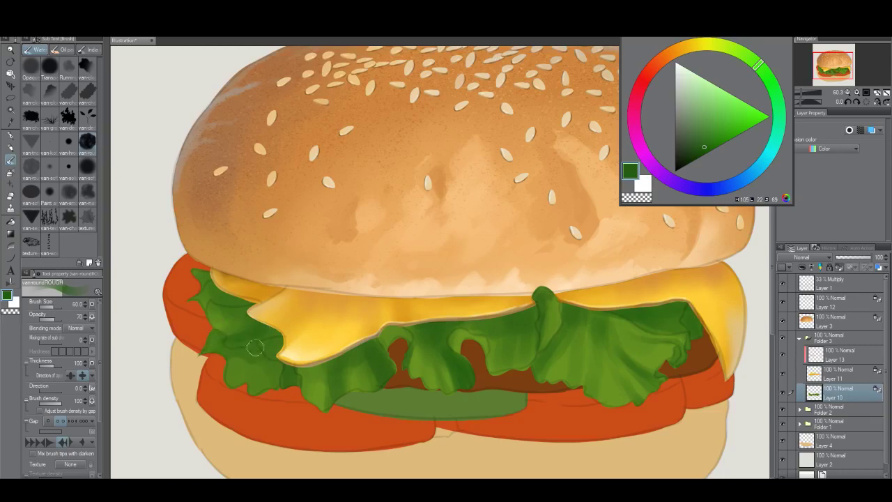
pyautogui.moveTo(271, 342); pyautogui.dragTo(282, 349)
pyautogui.press('[')
pyautogui.moveTo(259, 380); pyautogui.dragTo(252, 388)
# Step: Check the whole burger, then mix a very dark, cooler green for the deepest lettuce shadows
pyautogui.hotkey('alt', 'space')
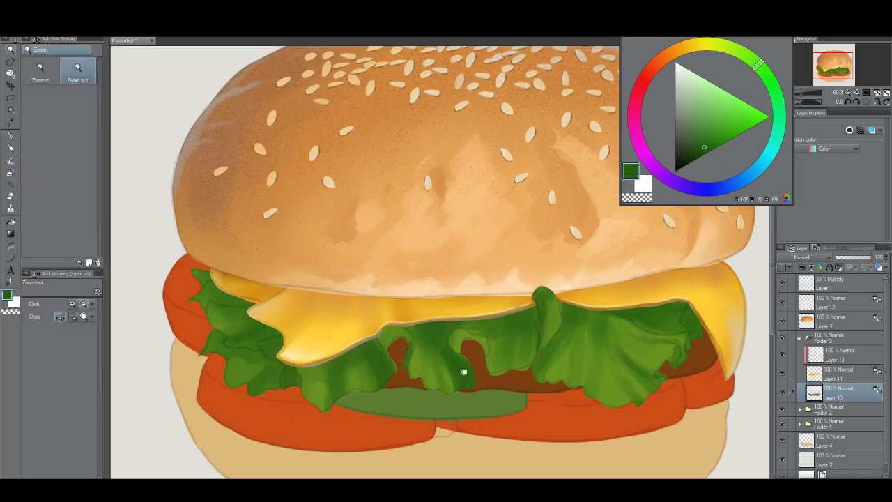
pyautogui.moveTo(464, 370); pyautogui.dragTo(416, 386)
pyautogui.moveTo(477, 386); pyautogui.dragTo(455, 389)
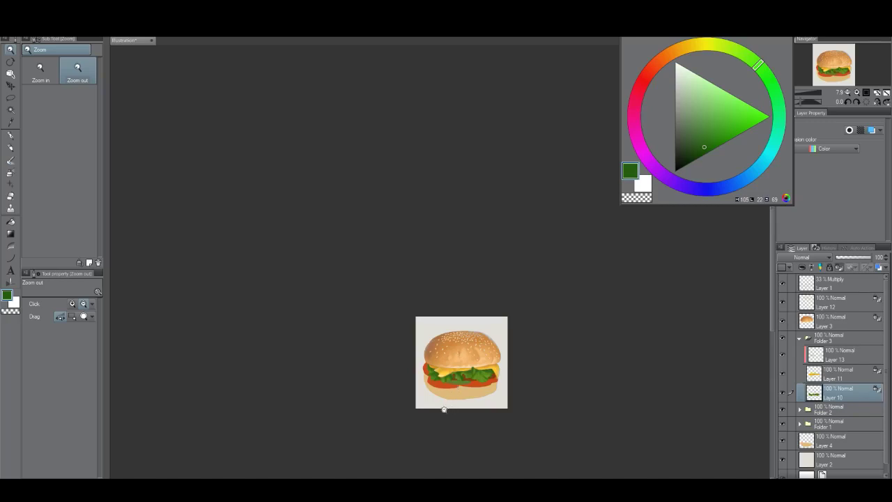
pyautogui.moveTo(467, 384); pyautogui.dragTo(581, 380)
pyautogui.press('b')
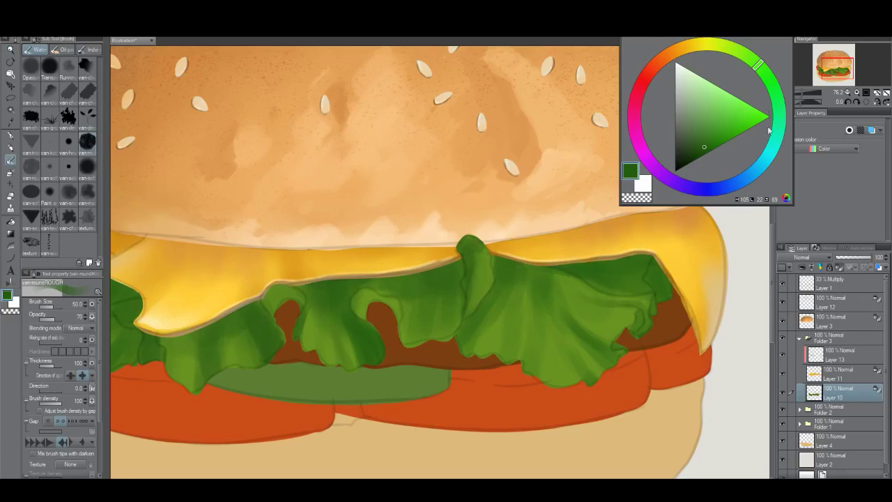
pyautogui.click(766, 79)
pyautogui.click(687, 158)
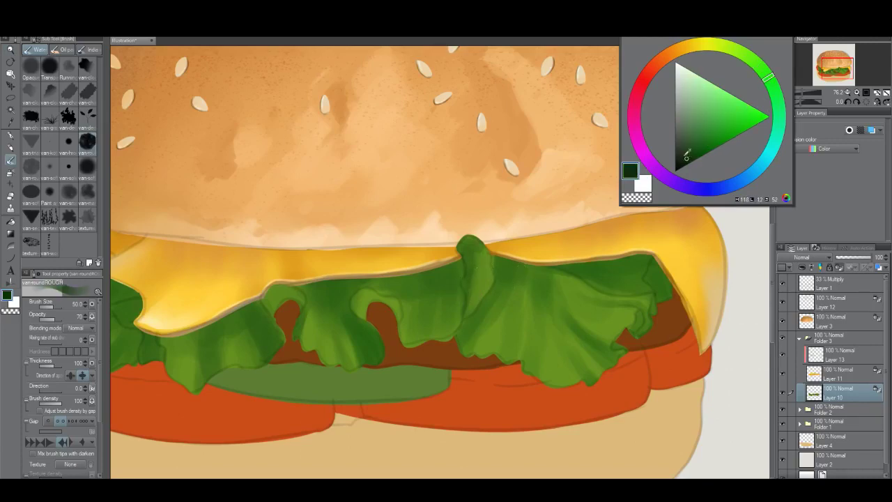
pyautogui.click(686, 157)
# Step: Darken the lettuce under the cheese on both sides of the curl with brush sizes 70 and 60
pyautogui.press(']')
pyautogui.press(']')
pyautogui.moveTo(451, 270); pyautogui.dragTo(449, 277)
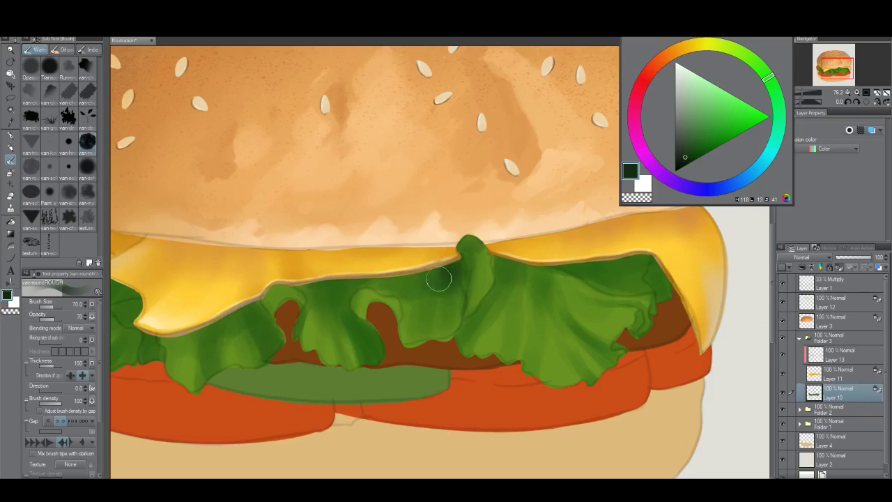
pyautogui.press('[')
pyautogui.moveTo(502, 255); pyautogui.dragTo(506, 269)
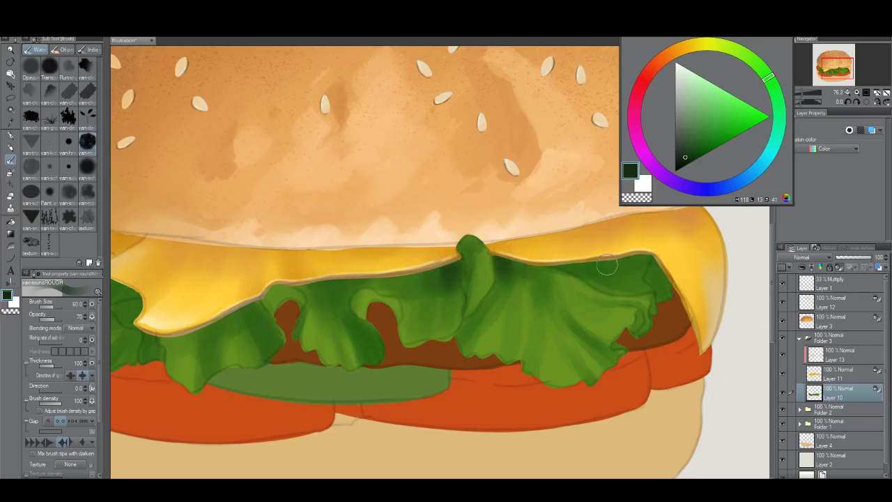
# Step: Paint deep shadows into the recessed lettuce under the cheese's right end, refining them at size 50
pyautogui.moveTo(594, 270)
pyautogui.mouseDown()
pyautogui.moveTo(573, 264)
pyautogui.moveTo(645, 292)
pyautogui.moveTo(581, 263)
pyautogui.moveTo(640, 280)
pyautogui.moveTo(588, 259)
pyautogui.moveTo(617, 253)
pyautogui.moveTo(629, 264)
pyautogui.moveTo(611, 272)
pyautogui.moveTo(680, 256)
pyautogui.moveTo(664, 271)
pyautogui.moveTo(671, 285)
pyautogui.moveTo(656, 260)
pyautogui.moveTo(647, 277)
pyautogui.moveTo(665, 294)
pyautogui.moveTo(664, 274)
pyautogui.moveTo(667, 311)
pyautogui.moveTo(656, 277)
pyautogui.moveTo(675, 258)
pyautogui.moveTo(663, 340)
pyautogui.moveTo(662, 289)
pyautogui.mouseUp()
pyautogui.press(']')
pyautogui.press(']')
pyautogui.press('[')
pyautogui.press('[')
pyautogui.press('[')
pyautogui.press('[')
pyautogui.press(']')
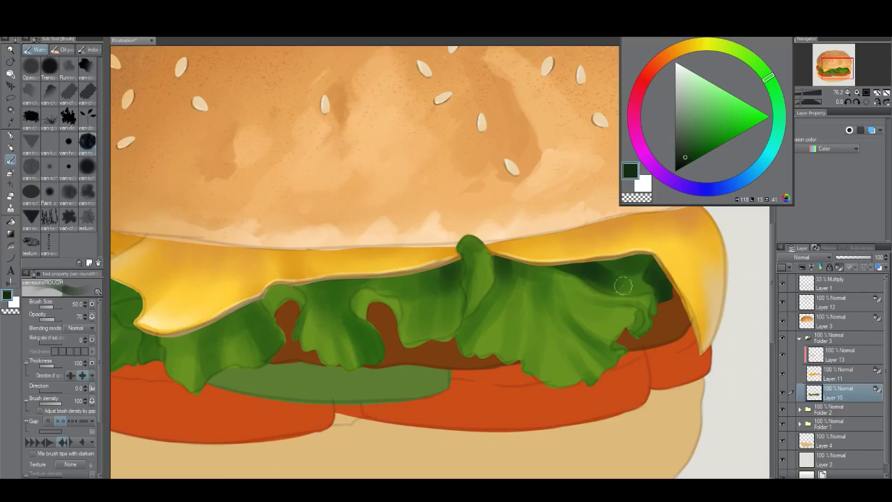
pyautogui.moveTo(621, 260); pyautogui.dragTo(606, 280)
# Step: Check the whole burger, then darken the hollow of the small right lettuce ruffle, starting at brush size 17
pyautogui.hotkey('alt', 'space')
pyautogui.moveTo(646, 350); pyautogui.dragTo(566, 358)
pyautogui.moveTo(657, 355); pyautogui.dragTo(663, 363)
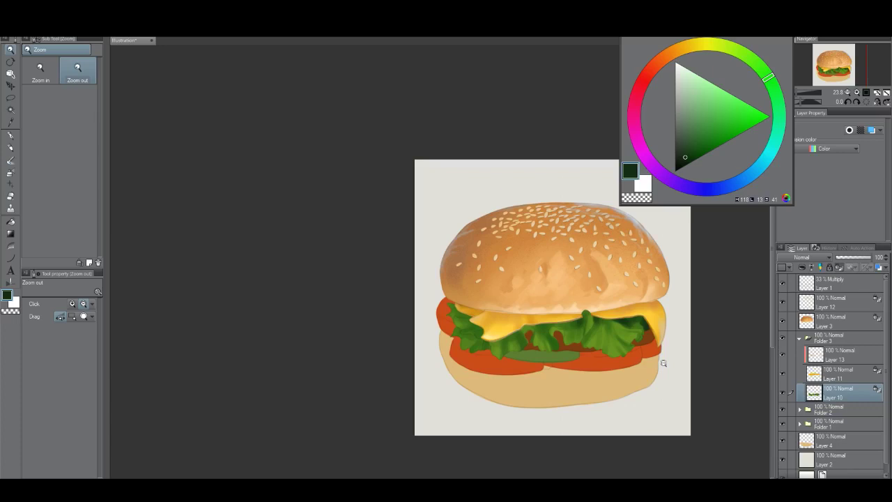
pyautogui.moveTo(643, 354); pyautogui.dragTo(699, 354)
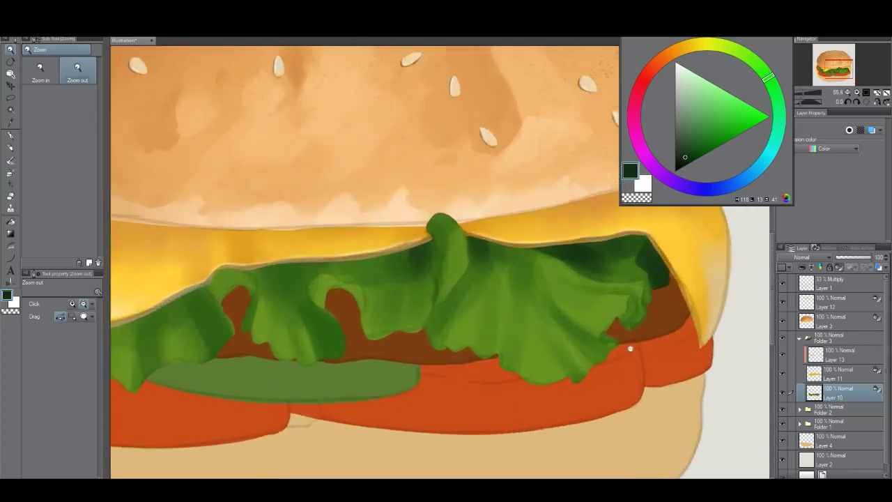
pyautogui.moveTo(633, 349); pyautogui.dragTo(639, 348)
pyautogui.press('b')
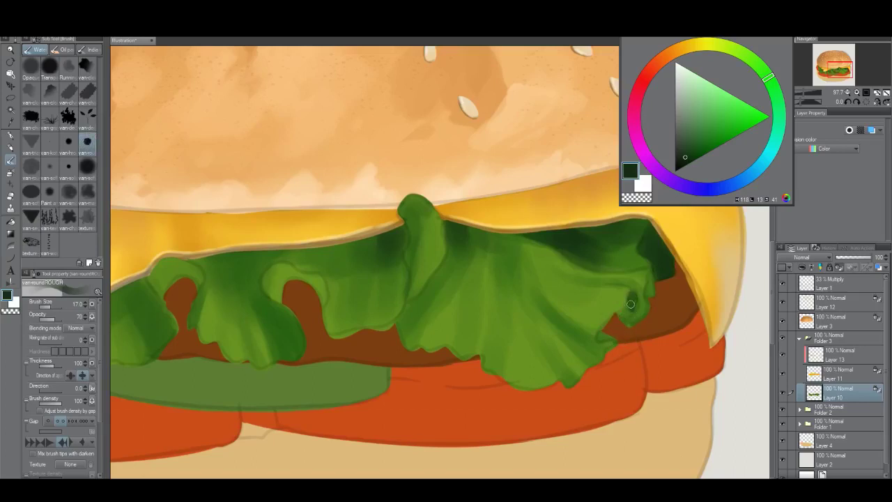
pyautogui.moveTo(630, 304); pyautogui.dragTo(620, 322)
pyautogui.press(']')
pyautogui.moveTo(633, 326); pyautogui.dragTo(627, 316)
# Step: Set the brush opacity to 100 and deepen the creases along the lettuce's right ruffled edge with a size 20 brush
pyautogui.moveTo(59, 319); pyautogui.dragTo(76, 319)
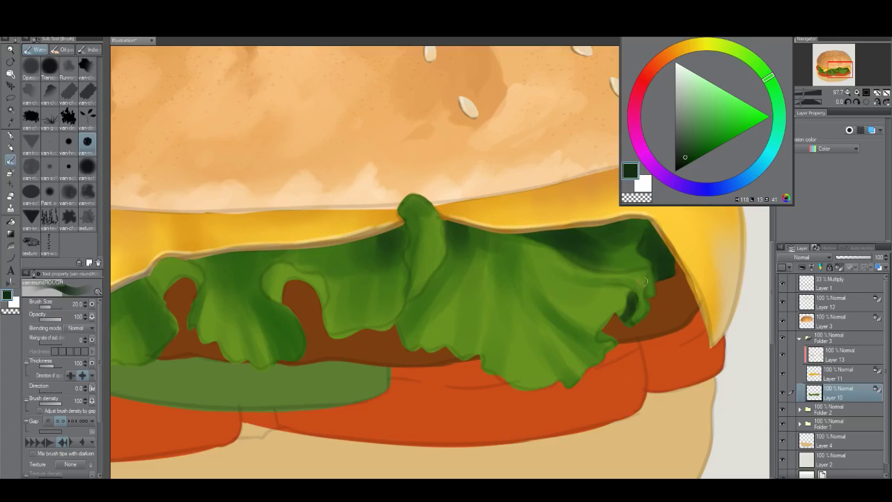
pyautogui.press('[')
pyautogui.press(']')
pyautogui.moveTo(607, 331); pyautogui.dragTo(631, 349)
pyautogui.press(']')
pyautogui.press('[')
pyautogui.press('[')
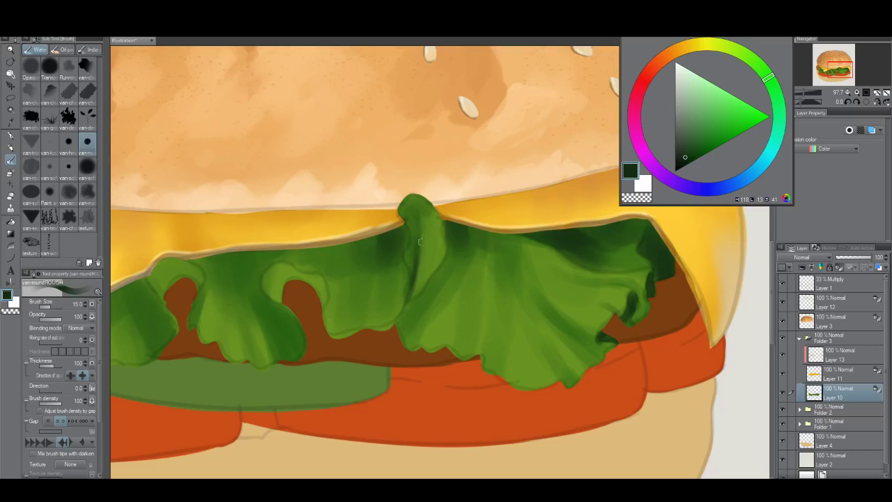
# Step: Paint a dark crease down the left side of the lettuce curl and blend its shadow below
pyautogui.press(']')
pyautogui.moveTo(419, 247); pyautogui.dragTo(409, 312)
pyautogui.press(']')
pyautogui.press(']')
pyautogui.press(']')
pyautogui.press(']')
pyautogui.press('[')
pyautogui.press('[')
pyautogui.press('[')
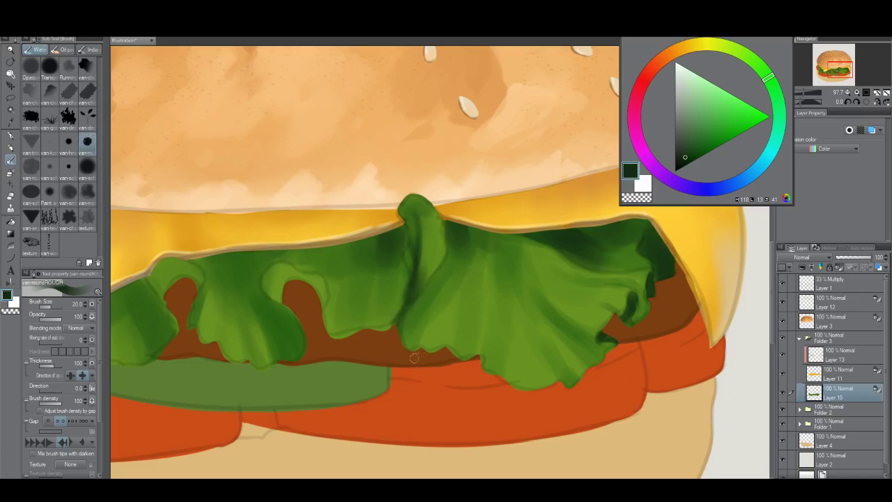
# Step: Add a thin dark shadow along the curl's right edge, then soften it with a larger brush
pyautogui.press('[')
pyautogui.press('[')
pyautogui.moveTo(446, 222)
pyautogui.mouseDown()
pyautogui.moveTo(447, 249)
pyautogui.moveTo(409, 322)
pyautogui.mouseUp()
pyautogui.press(']')
pyautogui.press(']')
pyautogui.press(']')
pyautogui.press(']')
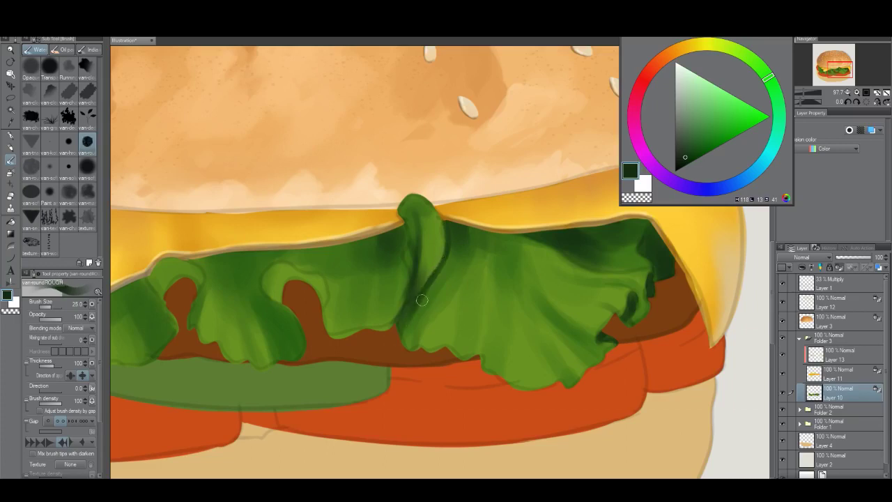
pyautogui.press(']')
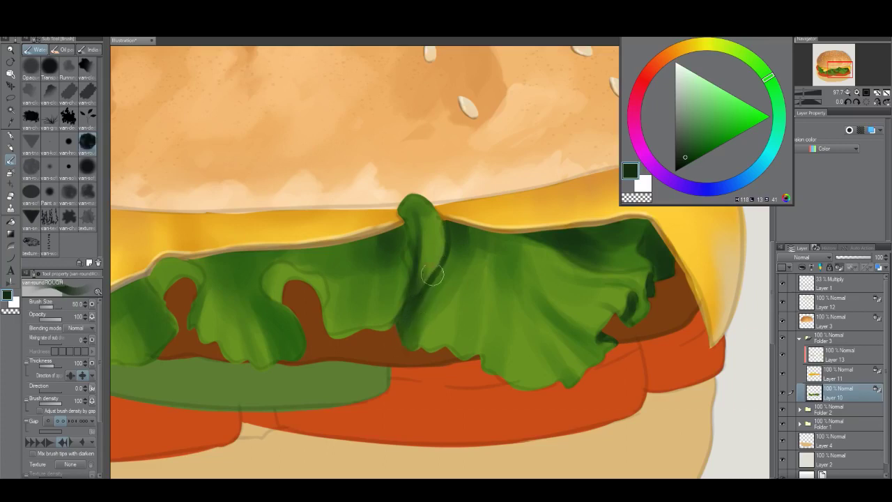
pyautogui.moveTo(355, 332); pyautogui.dragTo(375, 339)
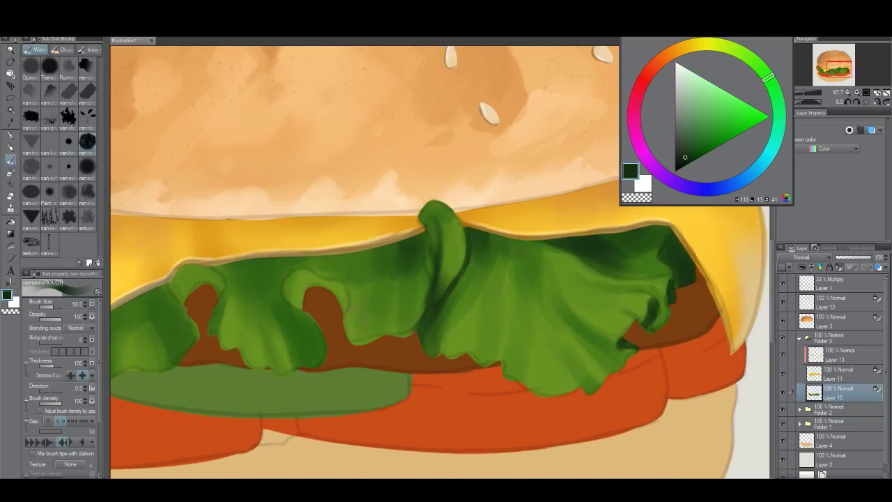
# Step: Shade the lettuce section left of the curl with dark green under the cheese, enlarging the brush to size 60
pyautogui.press('[')
pyautogui.press('[')
pyautogui.press('[')
pyautogui.press('[')
pyautogui.press(']')
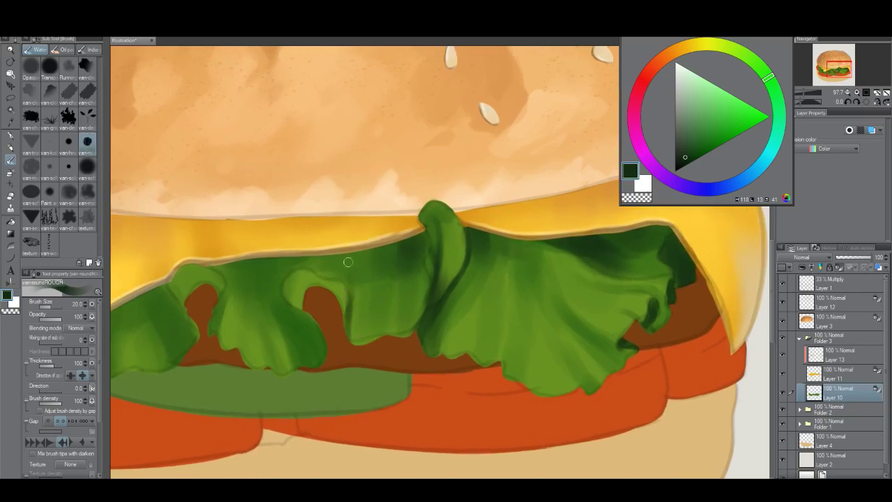
pyautogui.press(']')
pyautogui.press(']')
pyautogui.press(']')
pyautogui.press(']')
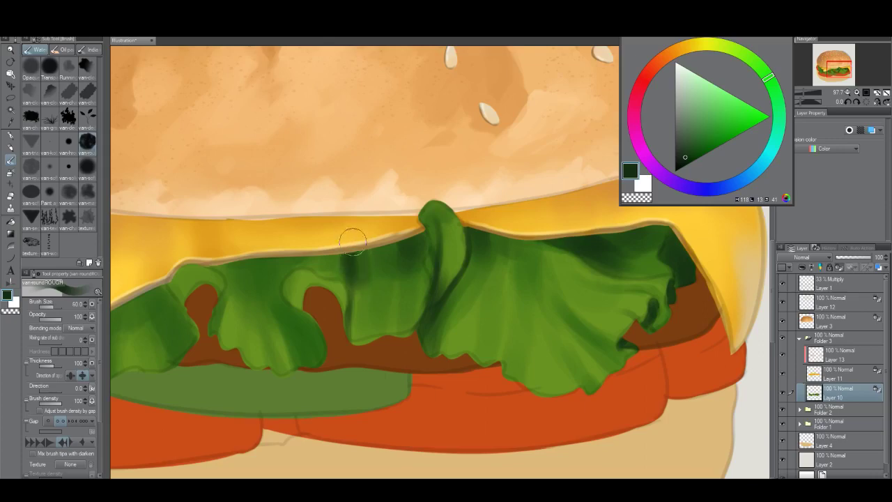
pyautogui.moveTo(368, 266); pyautogui.dragTo(373, 298)
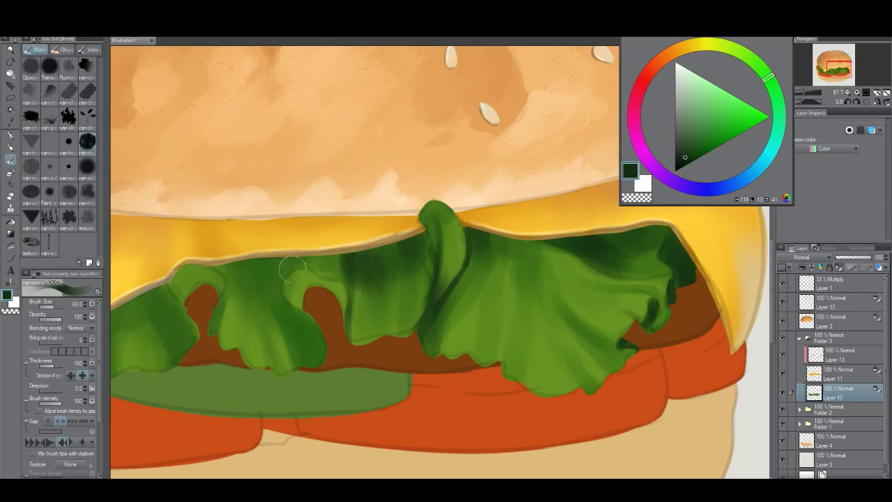
# Step: Darken the top of the middle lettuce ruffle where the cheese overhangs it, between the two arches
pyautogui.press('[')
pyautogui.press('[')
pyautogui.moveTo(287, 260)
pyautogui.mouseDown()
pyautogui.moveTo(266, 299)
pyautogui.moveTo(279, 262)
pyautogui.moveTo(269, 270)
pyautogui.moveTo(261, 300)
pyautogui.mouseUp()
pyautogui.press(']')
pyautogui.press(']')
pyautogui.press(']')
pyautogui.press(']')
pyautogui.moveTo(254, 254)
pyautogui.mouseDown()
pyautogui.moveTo(225, 247)
pyautogui.moveTo(238, 263)
pyautogui.moveTo(224, 255)
pyautogui.moveTo(246, 290)
pyautogui.moveTo(239, 275)
pyautogui.moveTo(248, 331)
pyautogui.moveTo(222, 318)
pyautogui.moveTo(220, 342)
pyautogui.mouseUp()
# Step: Deepen the middle ruffle's right fold with a size 25 brush, then shade beneath the cheese at size 50
pyautogui.press('[')
pyautogui.press('[')
pyautogui.press('[')
pyautogui.press('[')
pyautogui.press('[')
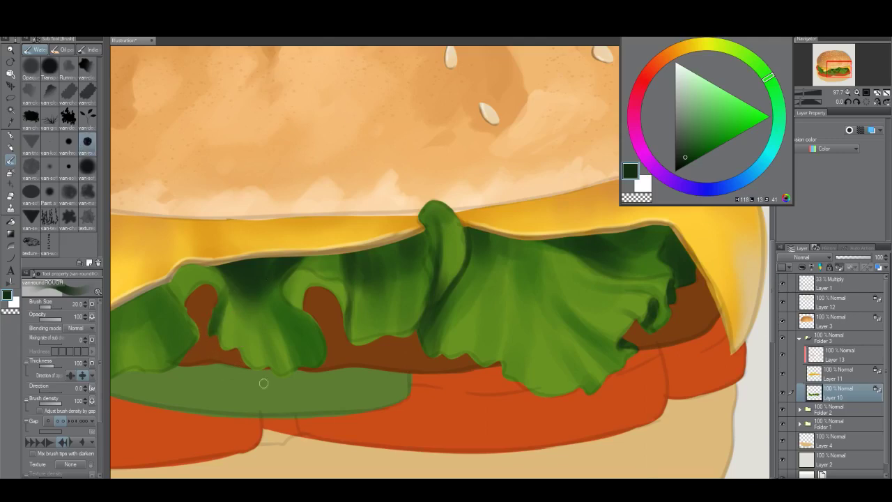
pyautogui.press(']')
pyautogui.moveTo(295, 313); pyautogui.dragTo(331, 351)
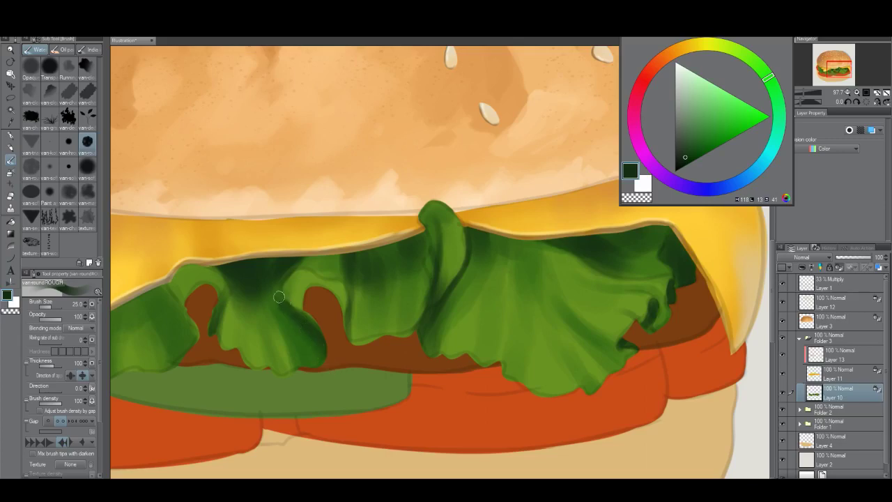
pyautogui.press(']')
pyautogui.press(']')
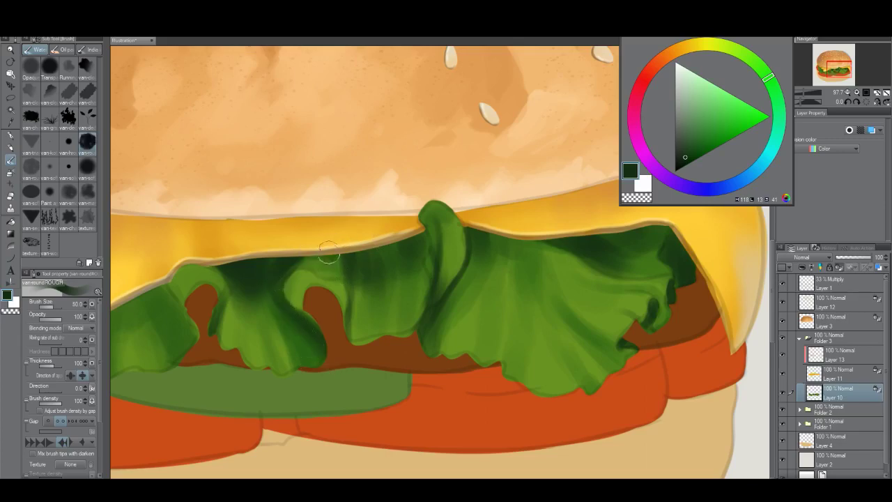
pyautogui.press(']')
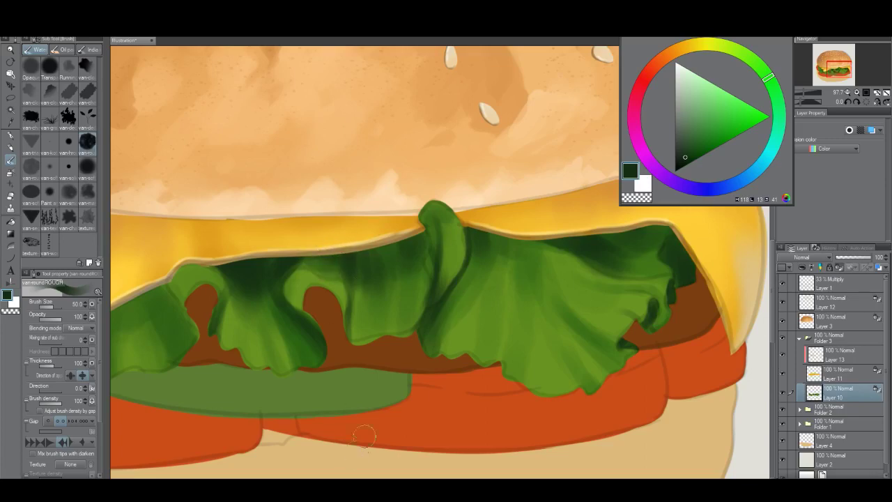
# Step: Strengthen the dark green shadow running down the right side of the lettuce curl, blending its lower part at size 50
pyautogui.moveTo(419, 377); pyautogui.dragTo(516, 393)
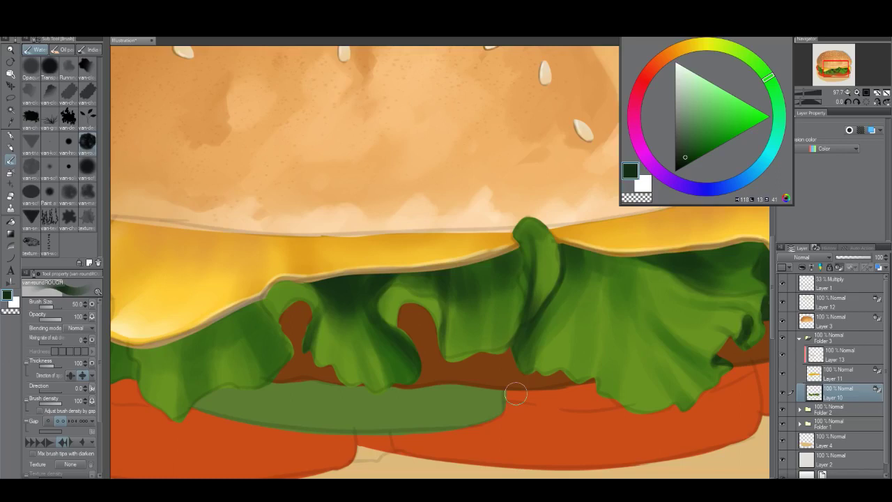
pyautogui.moveTo(568, 255); pyautogui.dragTo(546, 312)
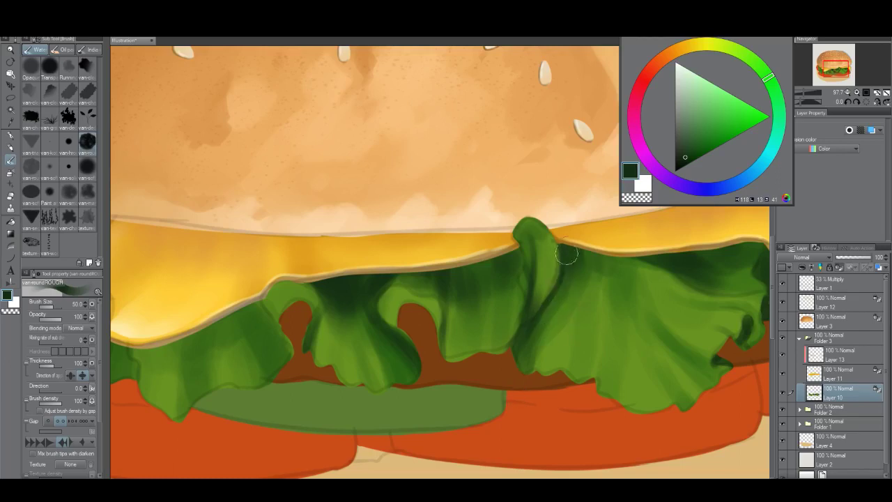
pyautogui.press('[')
pyautogui.press('[')
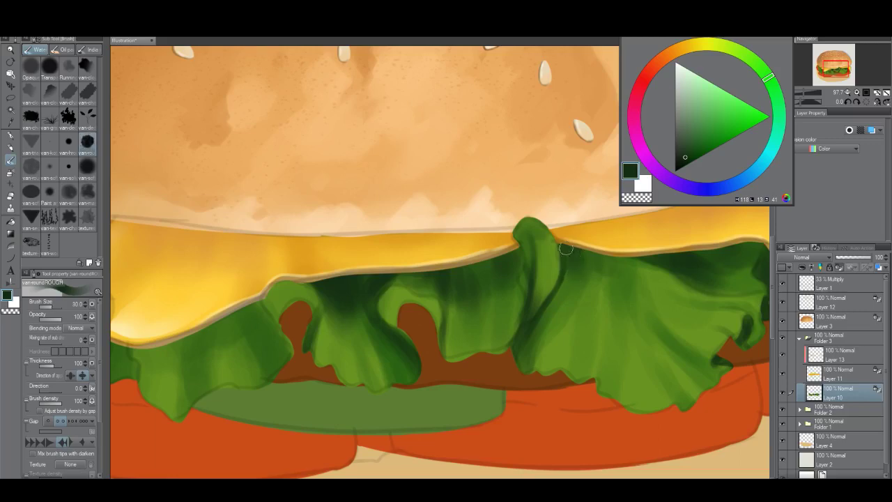
pyautogui.moveTo(565, 249); pyautogui.dragTo(550, 303)
pyautogui.moveTo(565, 269); pyautogui.dragTo(539, 340)
pyautogui.press(']')
pyautogui.press(']')
pyautogui.moveTo(553, 301); pyautogui.dragTo(535, 350)
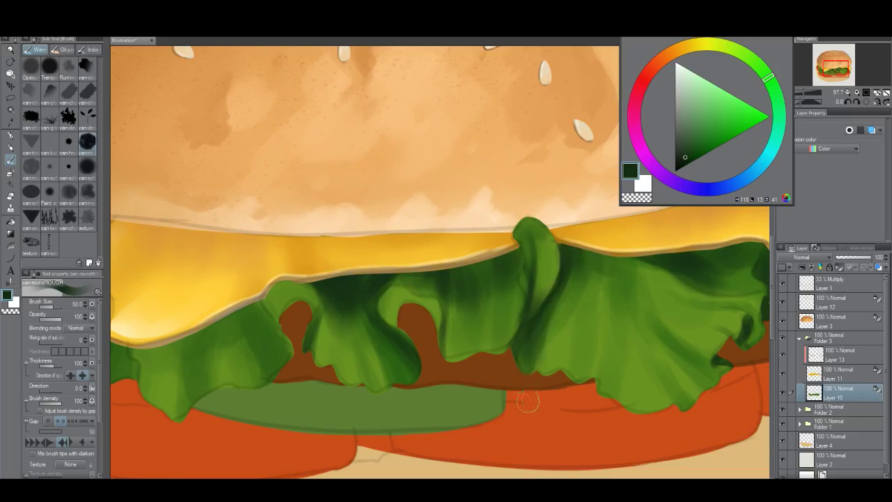
# Step: Darken the lettuce edge beside the left arch and shade the folds beneath the drooping cheese corner with brush sizes 60 and 100
pyautogui.press(']')
pyautogui.moveTo(279, 369); pyautogui.dragTo(348, 385)
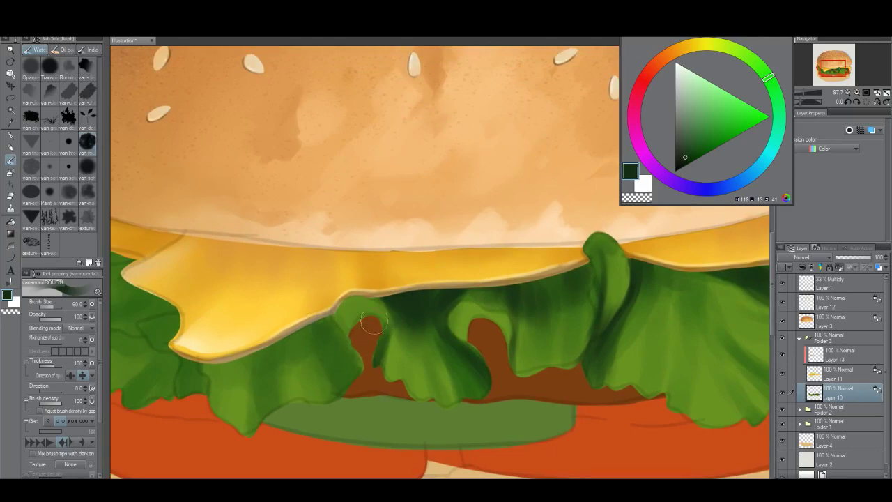
pyautogui.moveTo(377, 323); pyautogui.dragTo(376, 348)
pyautogui.moveTo(375, 308)
pyautogui.mouseDown()
pyautogui.moveTo(373, 337)
pyautogui.moveTo(392, 375)
pyautogui.mouseUp()
pyautogui.moveTo(323, 333)
pyautogui.mouseDown()
pyautogui.moveTo(315, 314)
pyautogui.moveTo(344, 368)
pyautogui.moveTo(318, 336)
pyautogui.moveTo(330, 380)
pyautogui.moveTo(352, 378)
pyautogui.moveTo(299, 322)
pyautogui.moveTo(291, 380)
pyautogui.moveTo(271, 334)
pyautogui.moveTo(265, 361)
pyautogui.moveTo(260, 324)
pyautogui.moveTo(256, 412)
pyautogui.mouseUp()
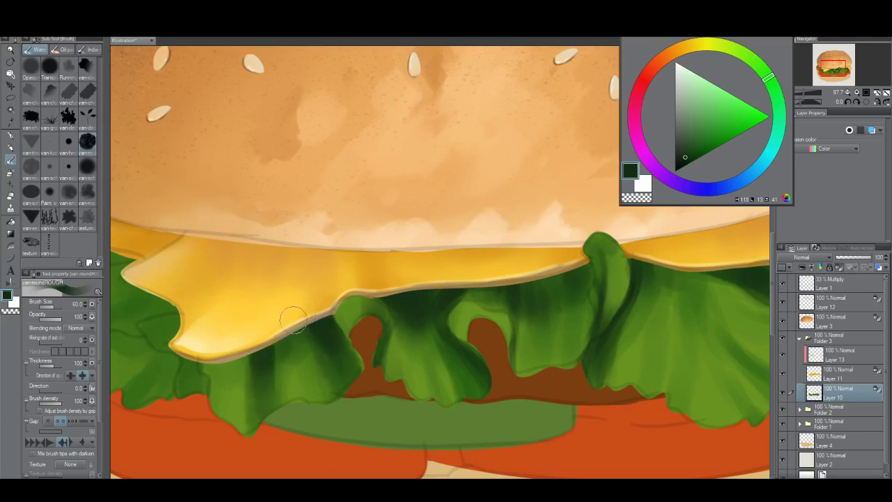
pyautogui.press(']')
pyautogui.press(']')
pyautogui.press(']')
pyautogui.moveTo(318, 319)
pyautogui.mouseDown()
pyautogui.moveTo(283, 380)
pyautogui.moveTo(288, 338)
pyautogui.moveTo(215, 351)
pyautogui.moveTo(250, 381)
pyautogui.moveTo(246, 363)
pyautogui.moveTo(261, 454)
pyautogui.moveTo(312, 323)
pyautogui.mouseUp()
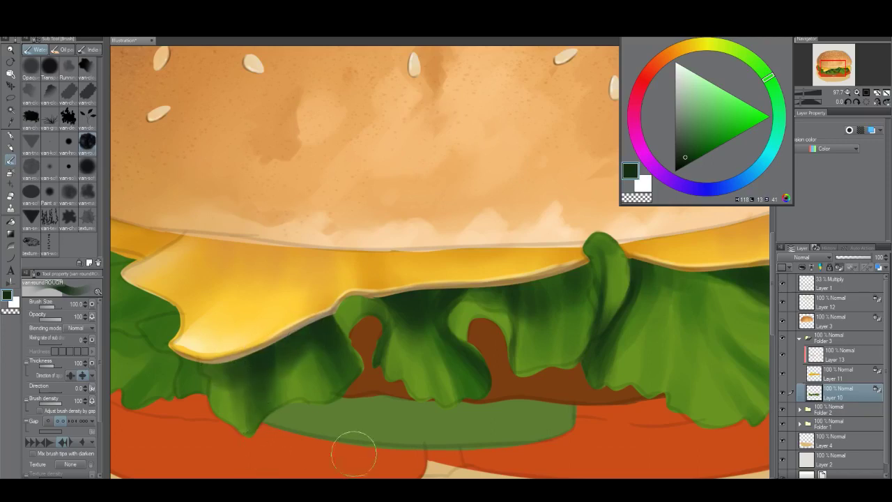
# Step: Paint dark green shadows on the far-left lettuce along the underside of the cheese with a size 100 brush
pyautogui.hotkey('alt', 'space')
pyautogui.moveTo(437, 400); pyautogui.dragTo(479, 390)
pyautogui.moveTo(358, 379); pyautogui.dragTo(380, 377)
pyautogui.scroll(1, 300, 369)
pyautogui.press('b')
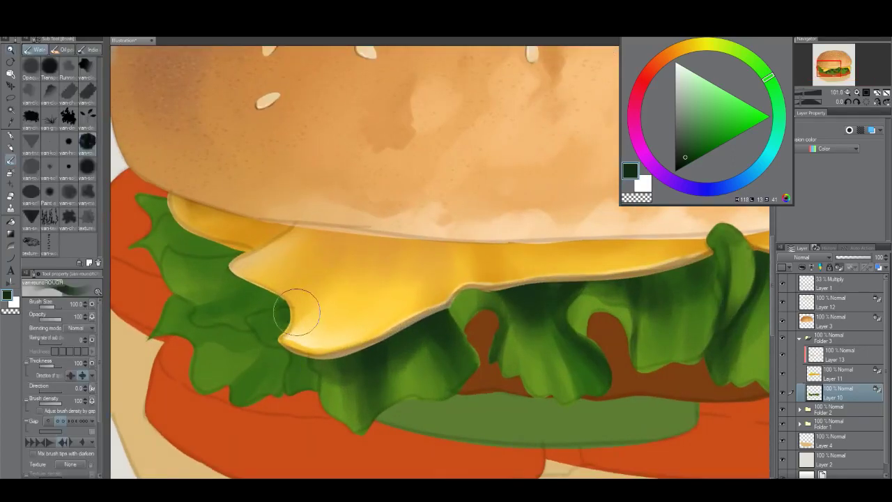
pyautogui.moveTo(248, 287)
pyautogui.mouseDown()
pyautogui.moveTo(242, 289)
pyautogui.moveTo(275, 318)
pyautogui.mouseUp()
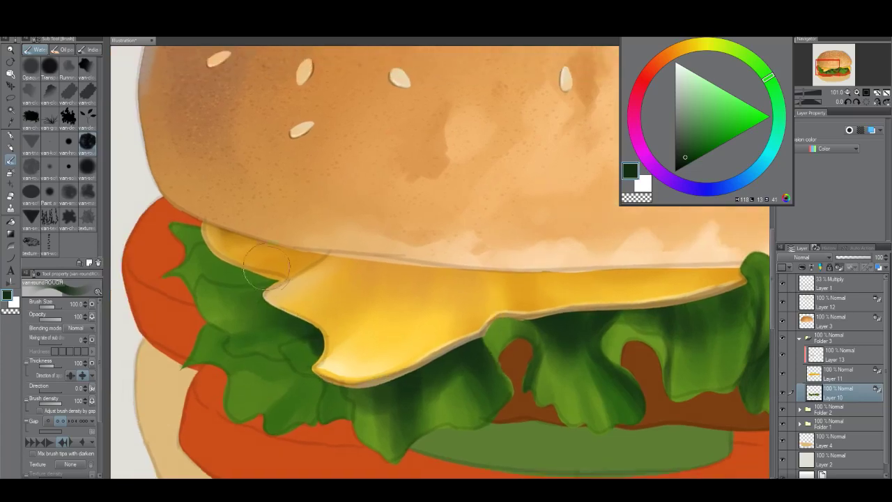
pyautogui.moveTo(237, 268)
pyautogui.mouseDown()
pyautogui.moveTo(184, 231)
pyautogui.moveTo(283, 270)
pyautogui.mouseUp()
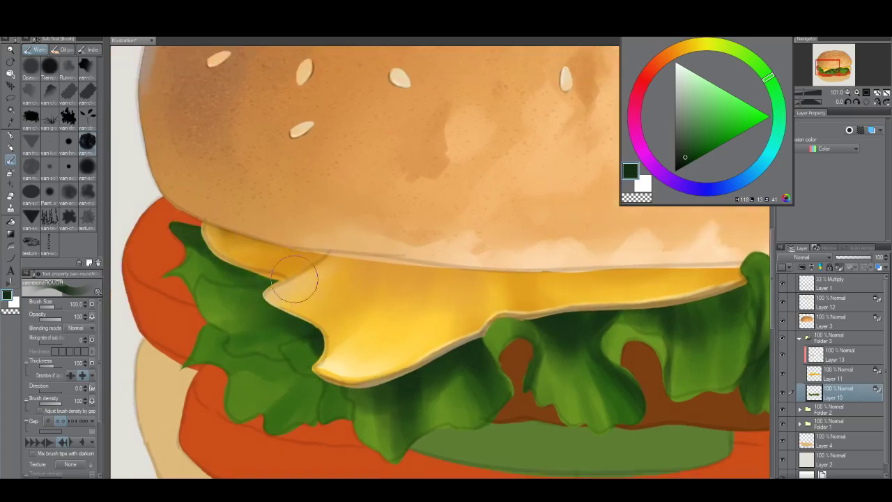
# Step: Paint a dark crease above the far-left leaf's lower fold with a smaller brush, then enlarge the brush to size 50
pyautogui.press('[')
pyautogui.press('[')
pyautogui.press('[')
pyautogui.press('[')
pyautogui.press('[')
pyautogui.press('[')
pyautogui.press('[')
pyautogui.moveTo(238, 350)
pyautogui.mouseDown()
pyautogui.moveTo(307, 316)
pyautogui.moveTo(226, 345)
pyautogui.moveTo(315, 322)
pyautogui.moveTo(224, 348)
pyautogui.moveTo(219, 332)
pyautogui.moveTo(200, 329)
pyautogui.moveTo(221, 349)
pyautogui.moveTo(206, 339)
pyautogui.moveTo(227, 380)
pyautogui.moveTo(235, 361)
pyautogui.moveTo(282, 367)
pyautogui.moveTo(279, 377)
pyautogui.moveTo(209, 356)
pyautogui.mouseUp()
pyautogui.press(']')
pyautogui.press(']')
pyautogui.press(']')
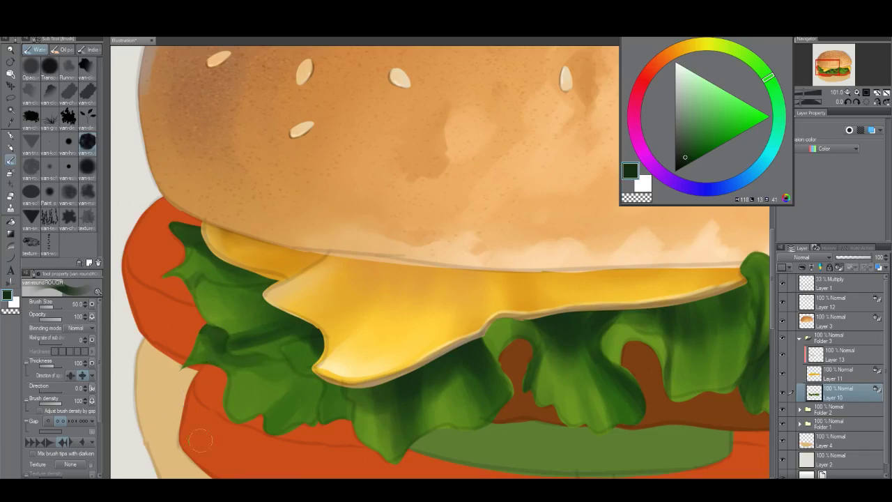
# Step: Paint dark radiating creases across the lower far-left lettuce fold with brush sizes 30 to 40
pyautogui.press('[')
pyautogui.moveTo(278, 384); pyautogui.dragTo(231, 432)
pyautogui.moveTo(284, 370); pyautogui.dragTo(237, 417)
pyautogui.moveTo(260, 390)
pyautogui.mouseDown()
pyautogui.moveTo(256, 410)
pyautogui.moveTo(282, 380)
pyautogui.mouseUp()
pyautogui.press('[')
pyautogui.moveTo(298, 345); pyautogui.dragTo(279, 347)
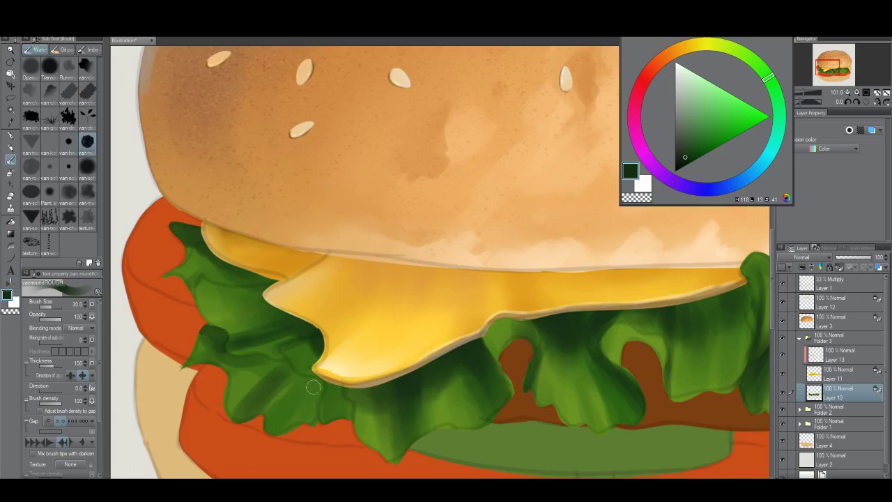
pyautogui.moveTo(317, 386); pyautogui.dragTo(281, 432)
pyautogui.moveTo(313, 393)
pyautogui.mouseDown()
pyautogui.moveTo(285, 436)
pyautogui.moveTo(279, 426)
pyautogui.mouseUp()
pyautogui.press(']')
pyautogui.moveTo(336, 395)
pyautogui.mouseDown()
pyautogui.moveTo(325, 427)
pyautogui.moveTo(339, 417)
pyautogui.mouseUp()
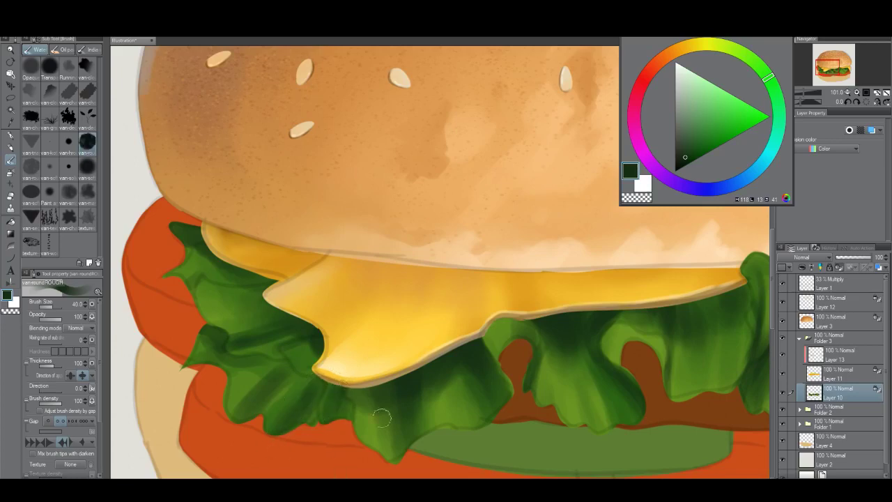
# Step: Hide the sketch lines on Layer 1 and look over the shading across the whole lettuce
pyautogui.press('[')
pyautogui.hotkey('alt', 'space')
pyautogui.moveTo(450, 423); pyautogui.dragTo(464, 442)
pyautogui.scroll(5, 578, 416)
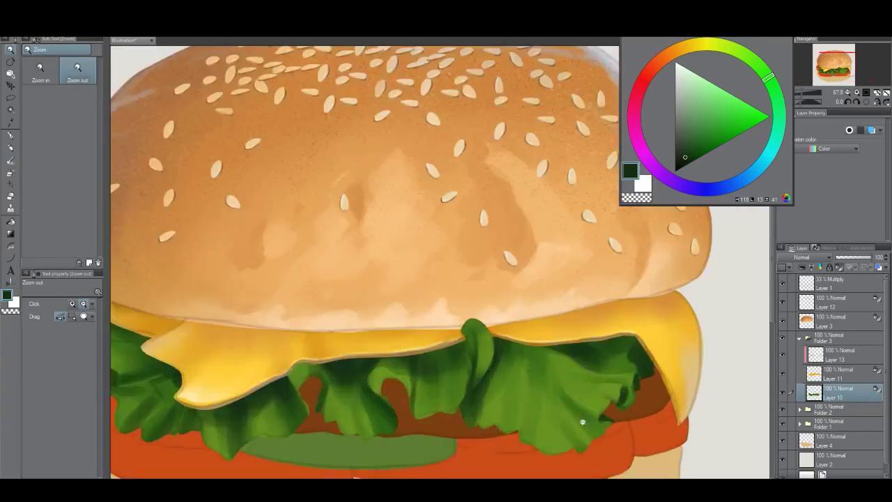
pyautogui.scroll(-5, 621, 390)
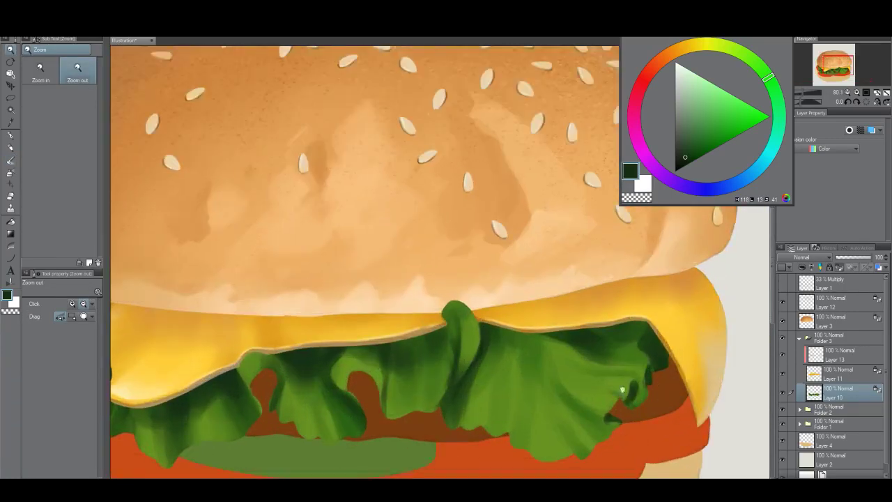
pyautogui.scroll(4, 623, 404)
pyautogui.scroll(3, 621, 403)
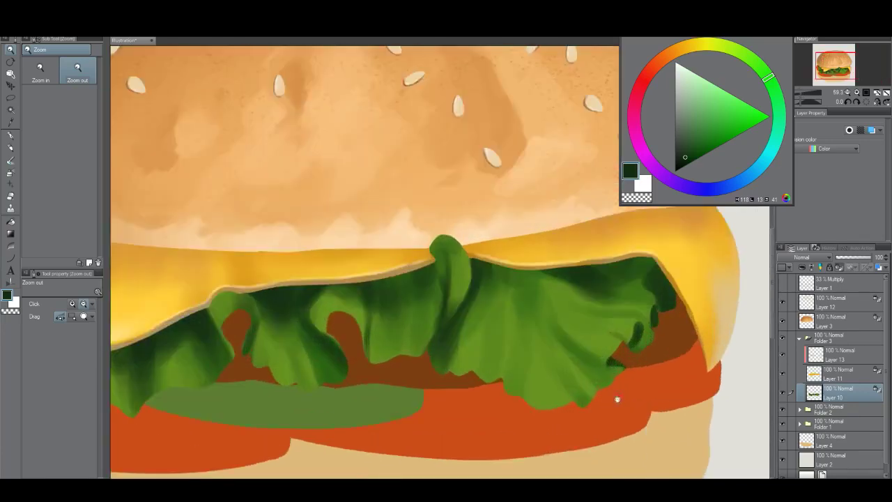
pyautogui.scroll(2, 554, 383)
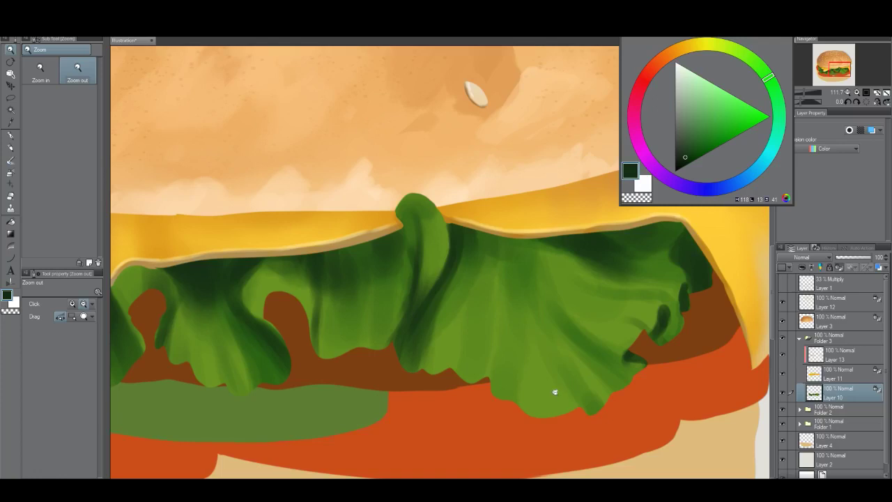
# Step: Mix a light yellow-green and paint highlights along the folds of the large right ruffle with a size 30 brush
pyautogui.press('b')
pyautogui.keyDown('alt'); pyautogui.click(553, 379); pyautogui.keyUp('alt')
pyautogui.click(725, 49)
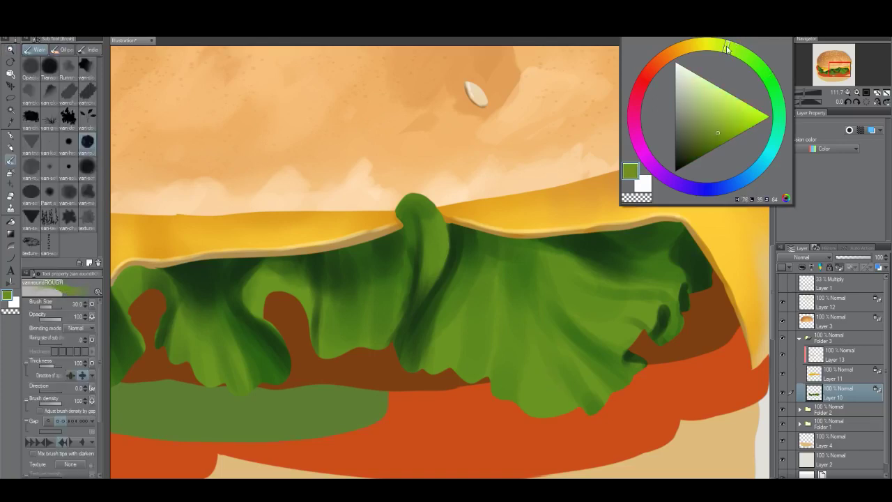
pyautogui.click(727, 111)
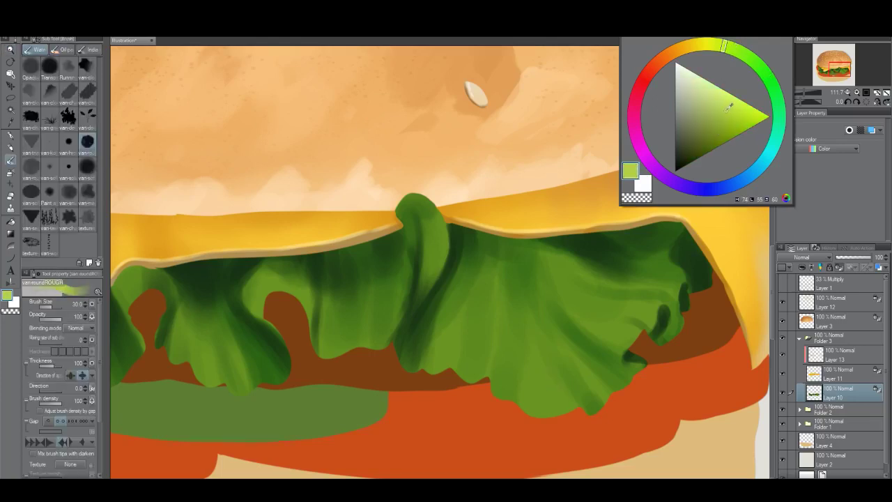
pyautogui.click(728, 55)
pyautogui.moveTo(551, 385); pyautogui.dragTo(562, 406)
pyautogui.hotkey('ctrl', 'z')
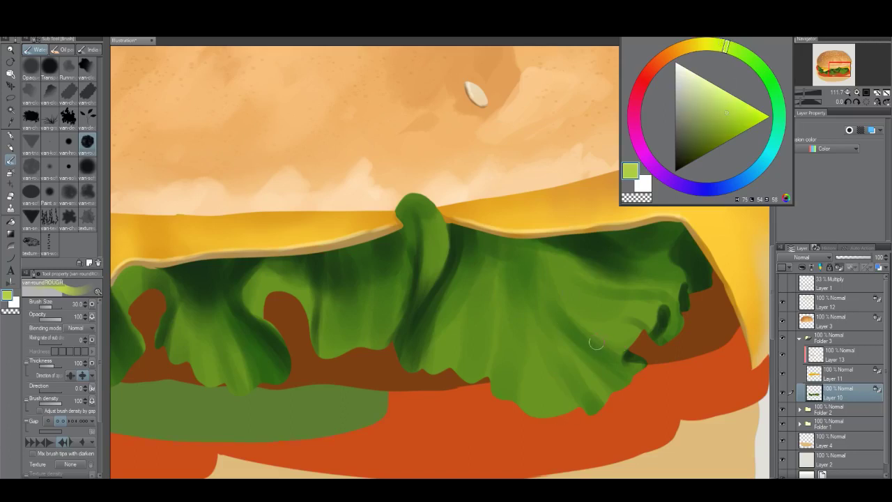
pyautogui.click(723, 113)
pyautogui.moveTo(578, 416); pyautogui.dragTo(561, 384)
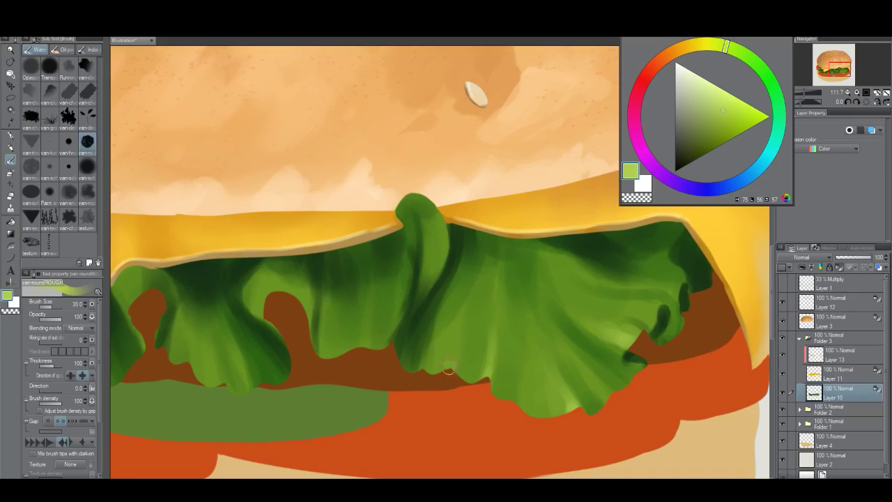
# Step: Add thin light green highlights to the curl and the bottom of the neighbouring left ruffle with a size 15 brush
pyautogui.press('[')
pyautogui.press('[')
pyautogui.press('[')
pyautogui.moveTo(399, 199); pyautogui.dragTo(411, 247)
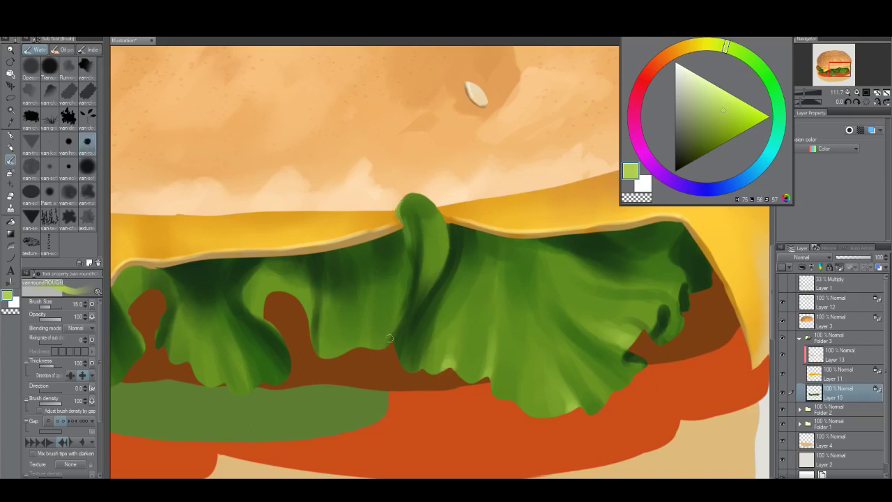
pyautogui.moveTo(363, 348); pyautogui.dragTo(369, 324)
# Step: Sample mid greens from the lettuce and blend the top of the right arch with a size 50 brush
pyautogui.press(']')
pyautogui.press(']')
pyautogui.press(']')
pyautogui.press(']')
pyautogui.press(']')
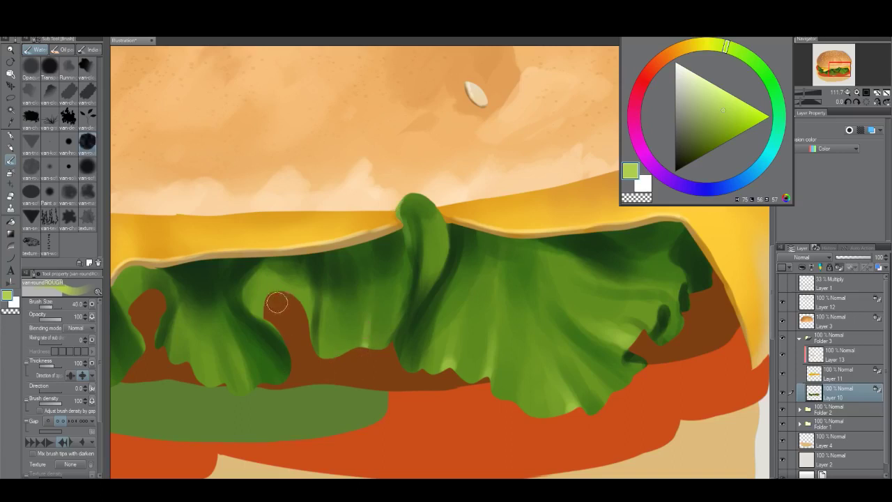
pyautogui.moveTo(288, 343); pyautogui.dragTo(341, 403)
pyautogui.keyDown('alt'); pyautogui.click(333, 331); pyautogui.keyUp('alt')
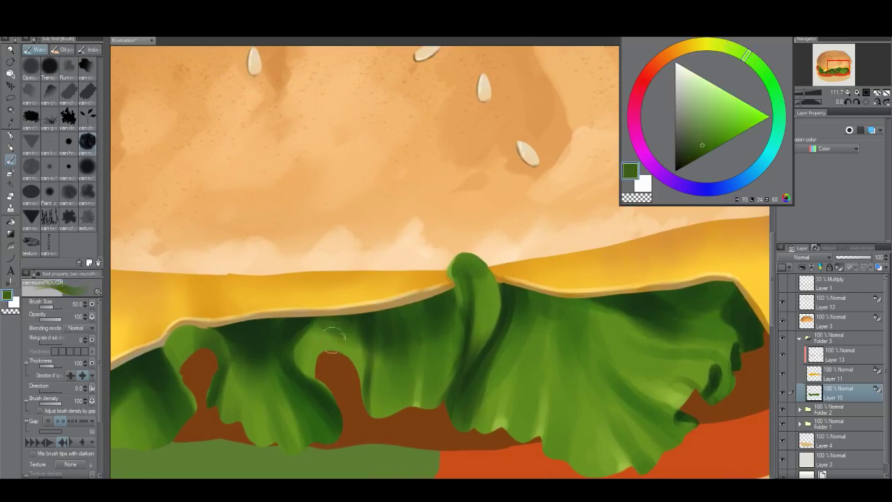
pyautogui.moveTo(347, 359)
pyautogui.mouseDown()
pyautogui.moveTo(351, 388)
pyautogui.moveTo(444, 368)
pyautogui.mouseUp()
pyautogui.keyDown('alt'); pyautogui.click(416, 340); pyautogui.keyUp('alt')
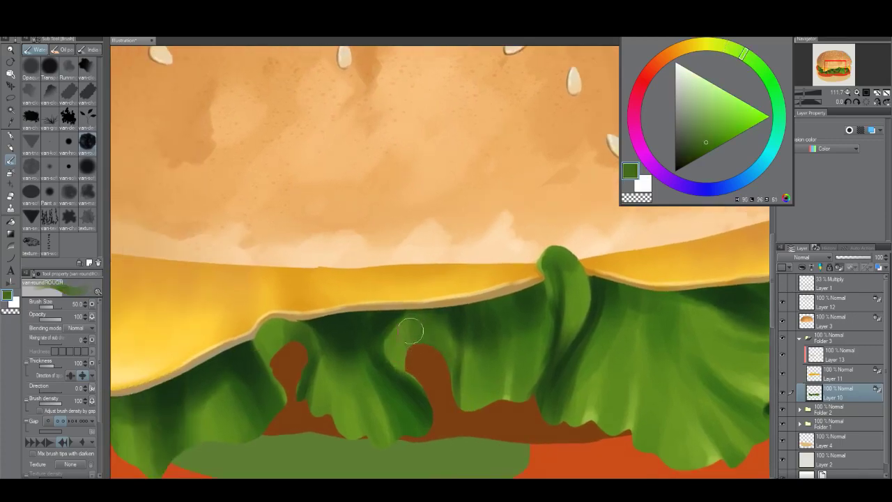
pyautogui.moveTo(382, 439); pyautogui.dragTo(385, 409)
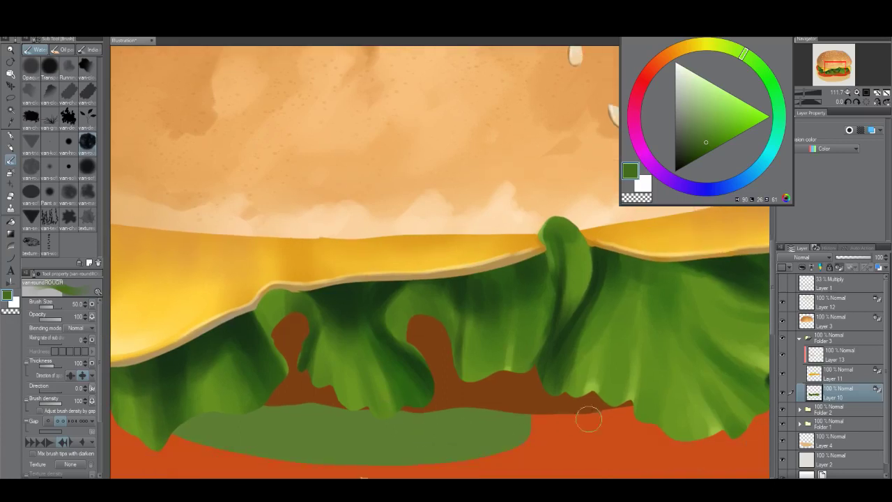
# Step: Sample the light yellow-green and paint thin highlights down the folds of the middle and left ruffles, reducing the brush to size 20
pyautogui.keyDown('alt'); pyautogui.click(594, 388); pyautogui.keyUp('alt')
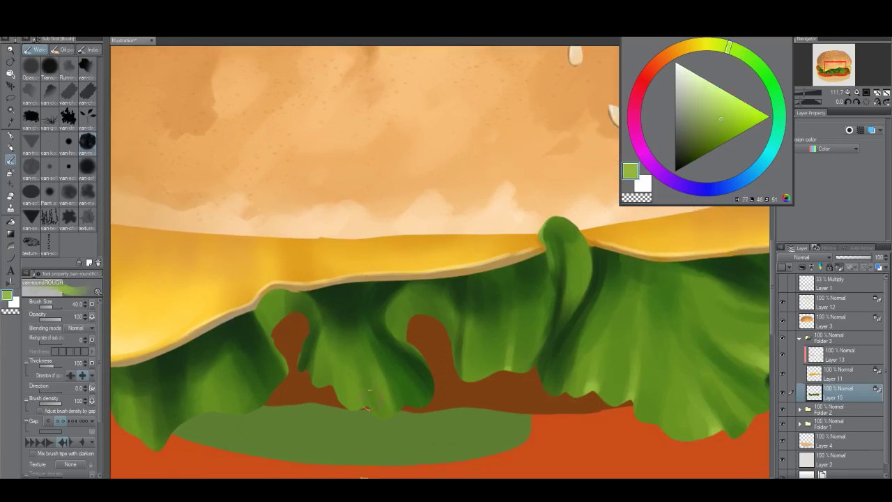
pyautogui.press('[')
pyautogui.press('[')
pyautogui.press('[')
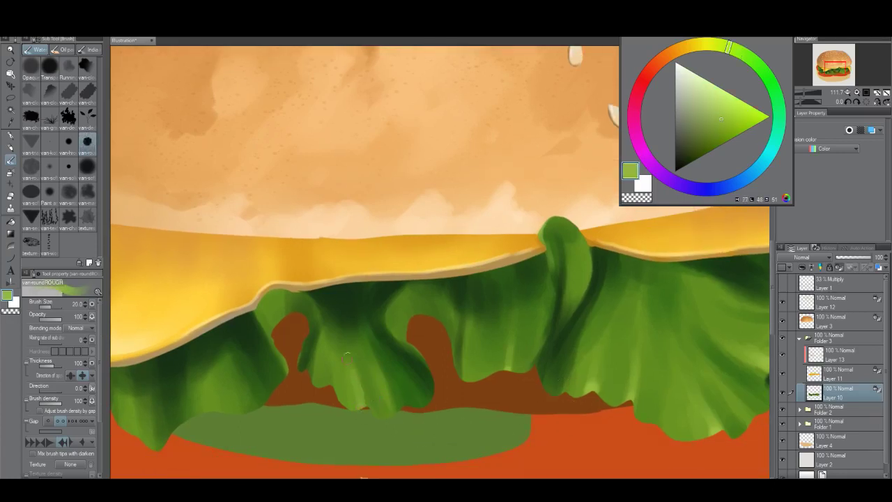
pyautogui.press(']')
pyautogui.press('[')
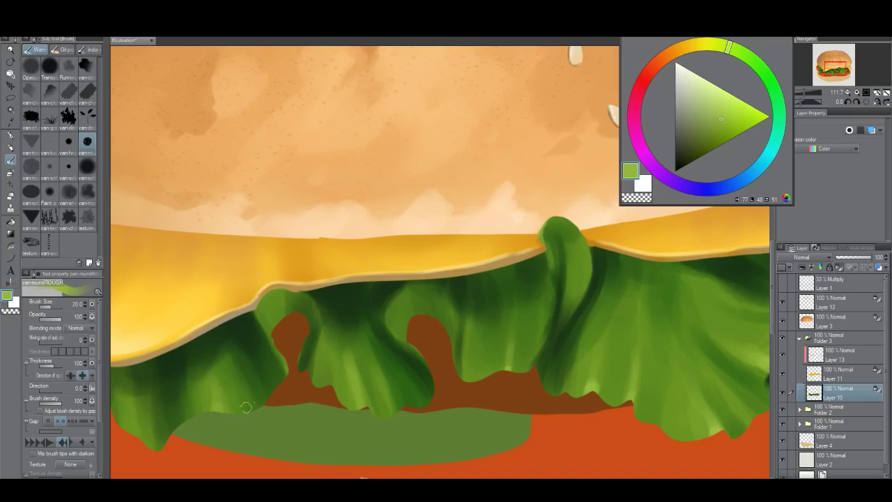
pyautogui.moveTo(225, 405); pyautogui.dragTo(419, 358)
pyautogui.moveTo(233, 346); pyautogui.dragTo(269, 362)
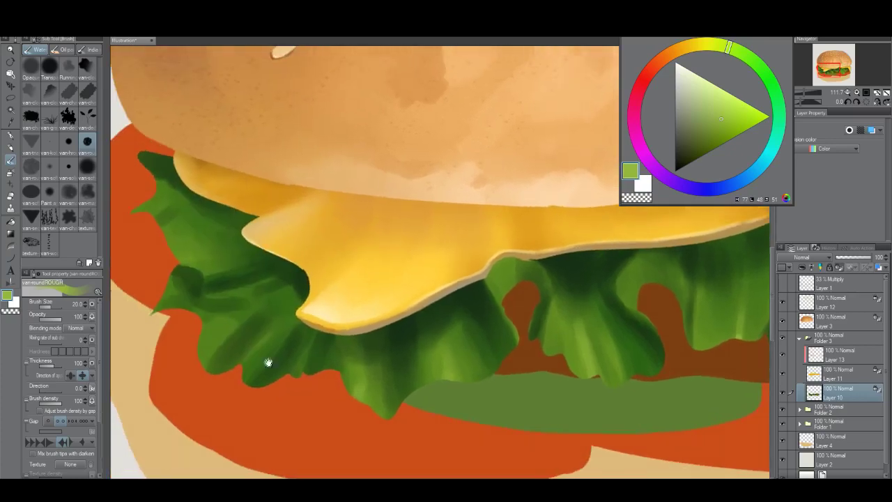
pyautogui.moveTo(205, 363)
pyautogui.mouseDown()
pyautogui.moveTo(238, 320)
pyautogui.moveTo(231, 302)
pyautogui.moveTo(250, 304)
pyautogui.mouseUp()
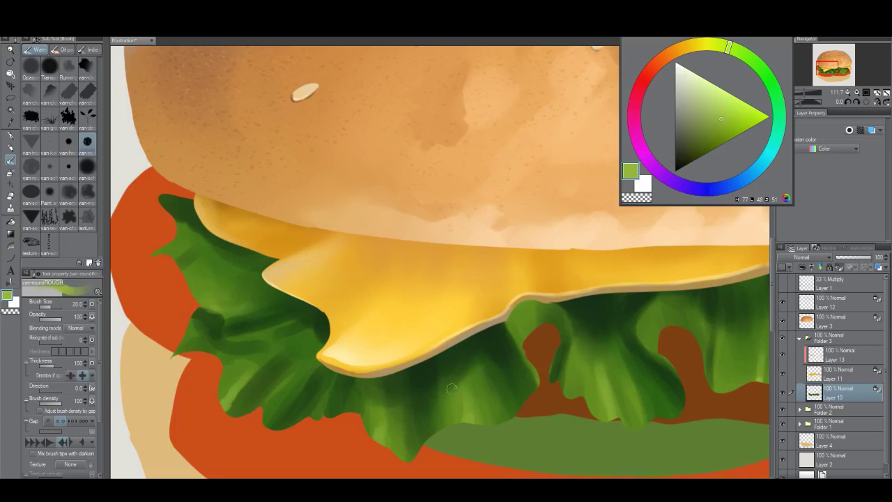
# Step: Switch to the van-round 2 brush and trace a light green rim along the large right ruffle's lower-right edge and folded tip, using sizes 15 and 12
pyautogui.hotkey('alt', 'space')
pyautogui.moveTo(481, 420); pyautogui.dragTo(434, 450)
pyautogui.moveTo(576, 424); pyautogui.dragTo(572, 401)
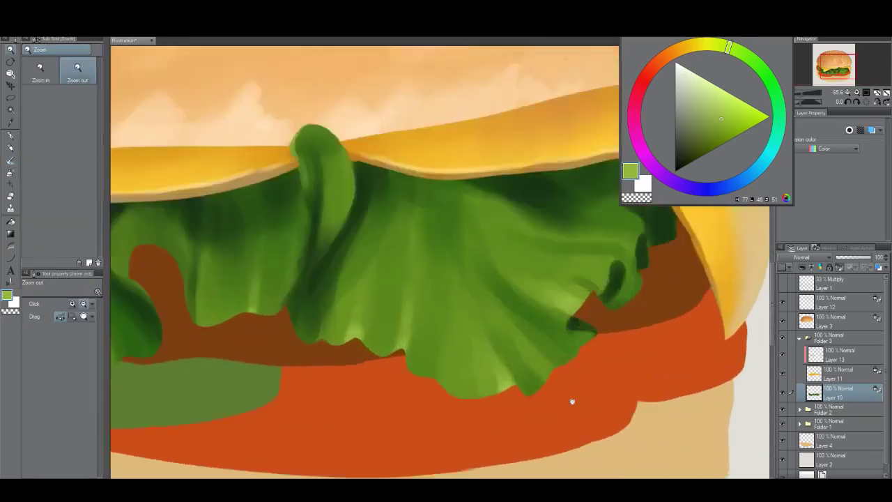
pyautogui.scroll(2, 573, 401)
pyautogui.press('b')
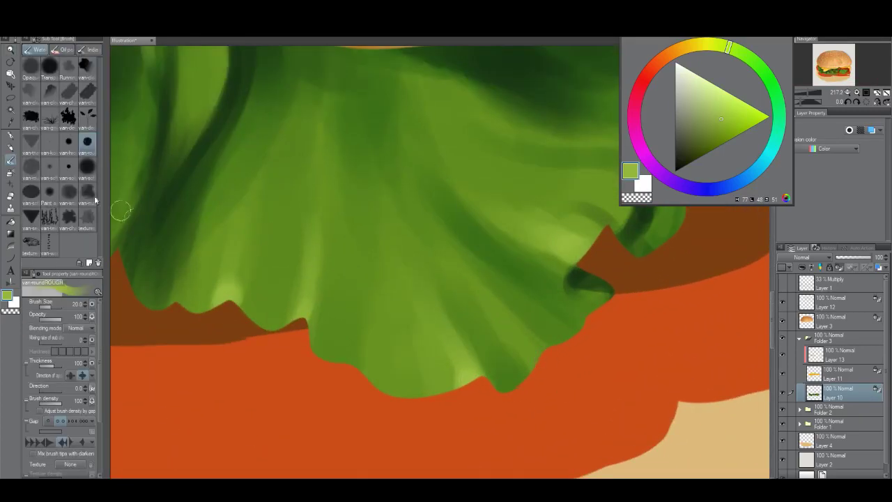
pyautogui.click(30, 166)
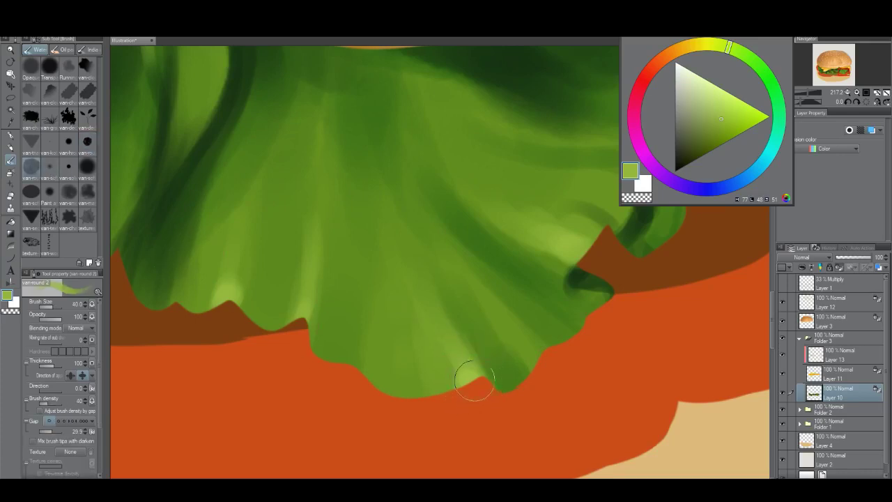
pyautogui.press('[')
pyautogui.press('[')
pyautogui.press('[')
pyautogui.press('[')
pyautogui.press('[')
pyautogui.moveTo(519, 383); pyautogui.dragTo(582, 326)
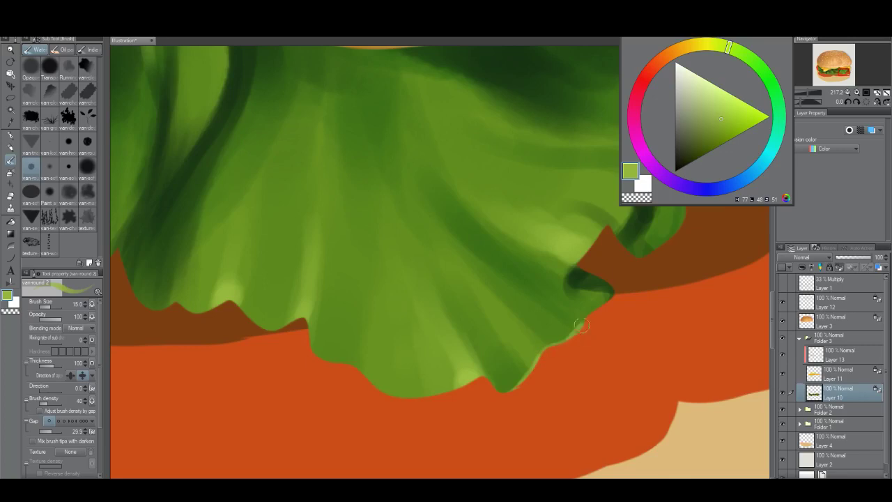
pyautogui.moveTo(610, 294); pyautogui.dragTo(567, 279)
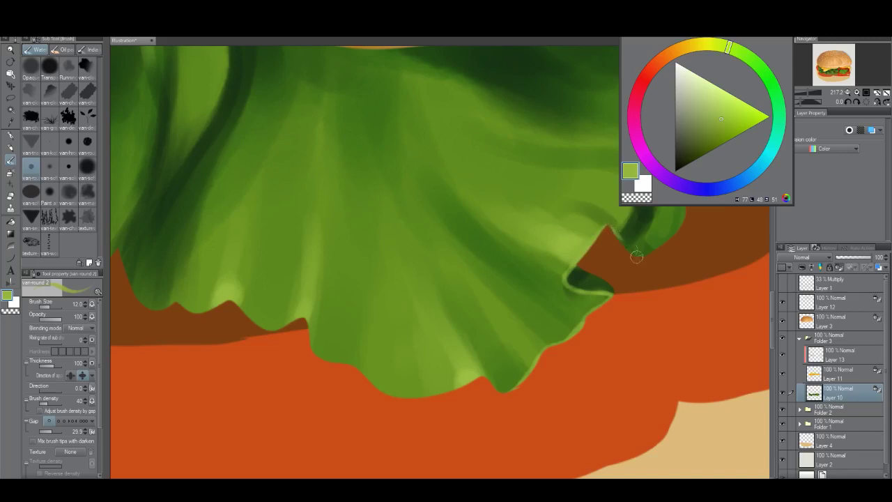
# Step: Outline the small curled folds at the lettuce's right end with a thin light green rim at size 12
pyautogui.moveTo(628, 290); pyautogui.dragTo(507, 412)
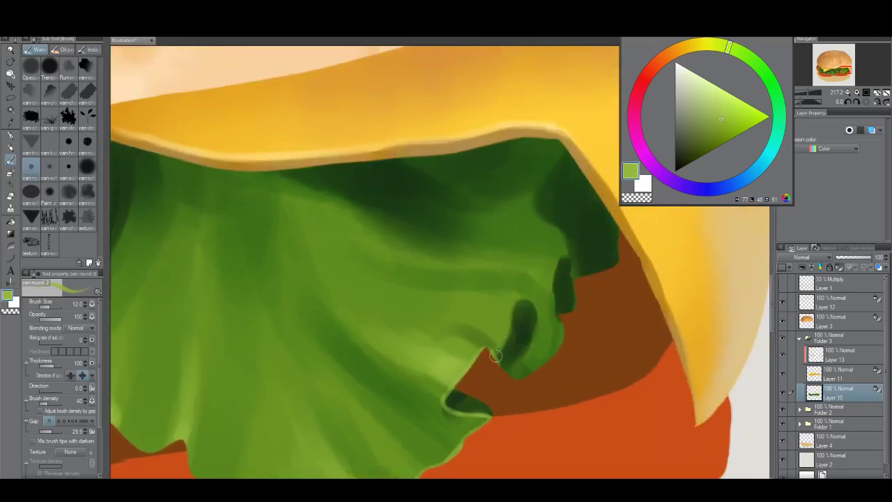
pyautogui.moveTo(501, 352)
pyautogui.mouseDown()
pyautogui.moveTo(522, 304)
pyautogui.moveTo(534, 320)
pyautogui.mouseUp()
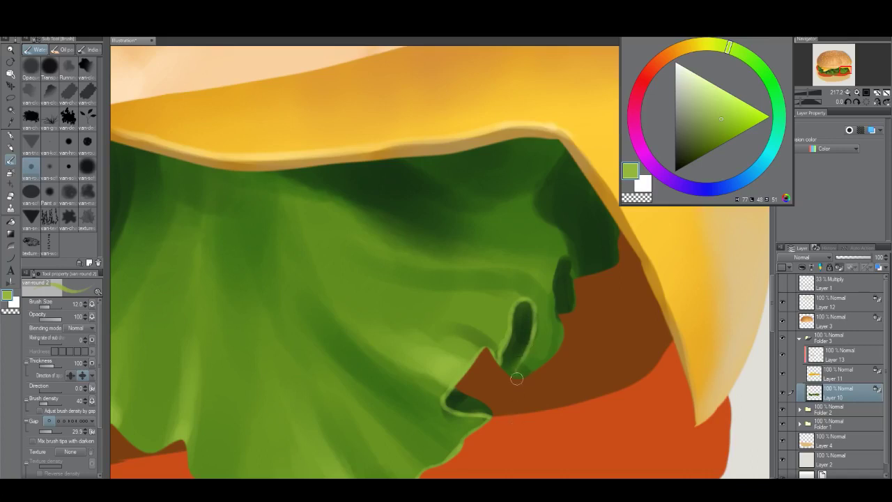
pyautogui.moveTo(521, 379)
pyautogui.mouseDown()
pyautogui.moveTo(548, 359)
pyautogui.moveTo(540, 364)
pyautogui.moveTo(564, 313)
pyautogui.moveTo(559, 341)
pyautogui.moveTo(560, 255)
pyautogui.moveTo(570, 307)
pyautogui.moveTo(567, 259)
pyautogui.mouseUp()
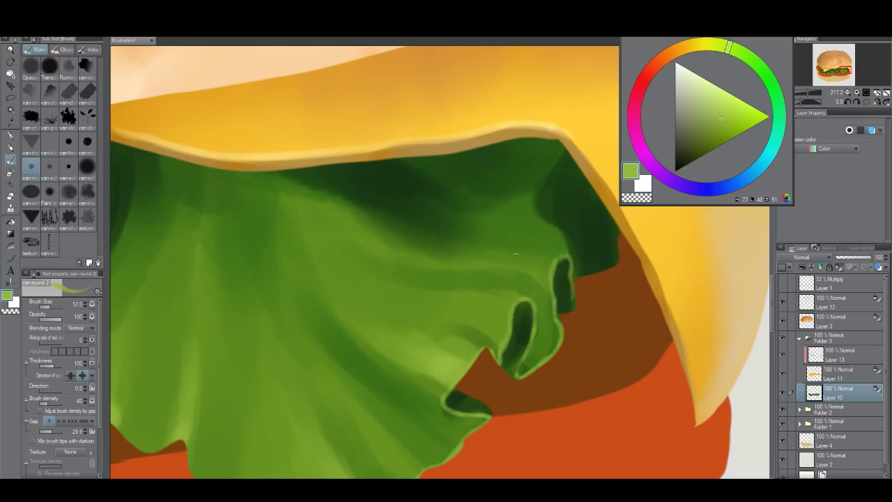
# Step: Continue the light green rim along the wavy bottom edge of the large right ruffle
pyautogui.moveTo(523, 308); pyautogui.dragTo(576, 267)
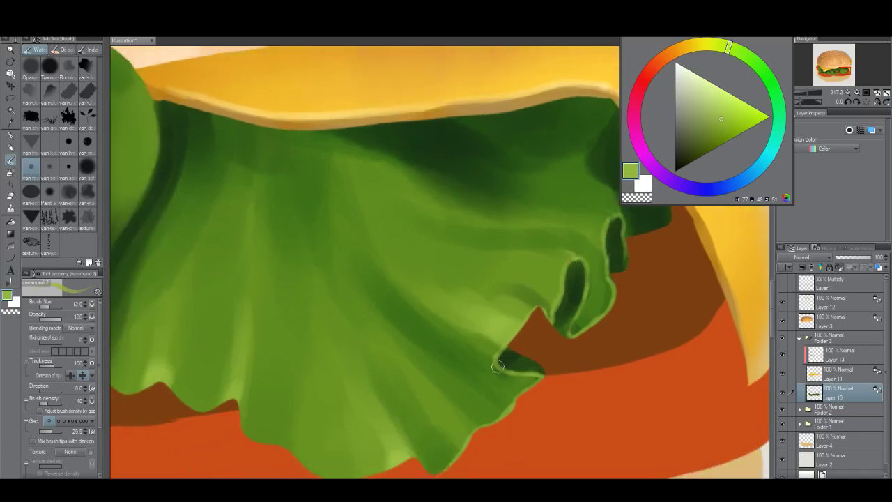
pyautogui.moveTo(497, 367); pyautogui.dragTo(493, 361)
pyautogui.moveTo(464, 450)
pyautogui.mouseDown()
pyautogui.moveTo(474, 408)
pyautogui.moveTo(451, 428)
pyautogui.moveTo(431, 423)
pyautogui.mouseUp()
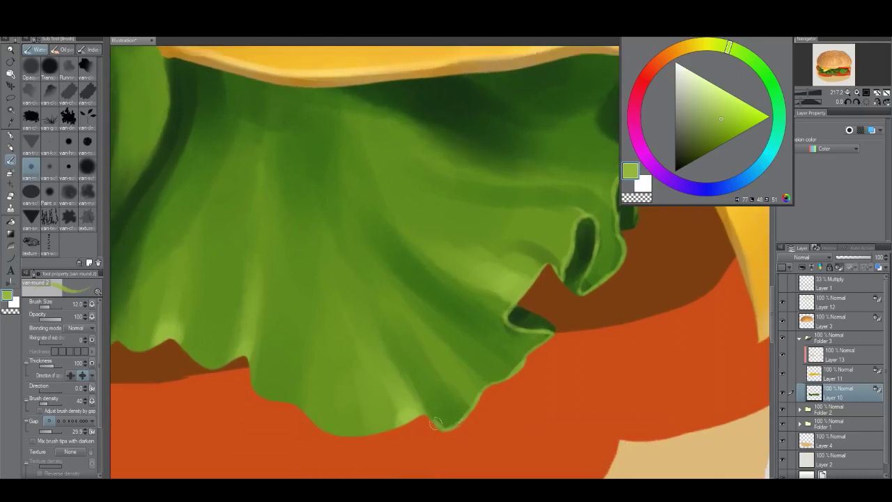
pyautogui.moveTo(372, 435)
pyautogui.mouseDown()
pyautogui.moveTo(324, 431)
pyautogui.moveTo(289, 403)
pyautogui.moveTo(264, 401)
pyautogui.moveTo(248, 361)
pyautogui.mouseUp()
# Step: Check the new lettuce edge highlights against the whole burger, both at a distance and up close
pyautogui.hotkey('alt', 'space')
pyautogui.moveTo(399, 403); pyautogui.dragTo(327, 420)
pyautogui.moveTo(397, 428); pyautogui.dragTo(363, 440)
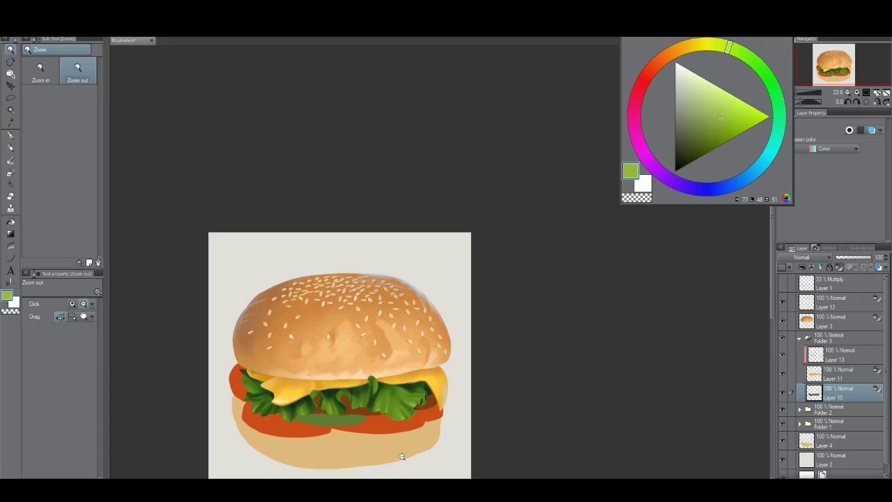
pyautogui.click(421, 417)
pyautogui.moveTo(421, 418); pyautogui.dragTo(442, 384)
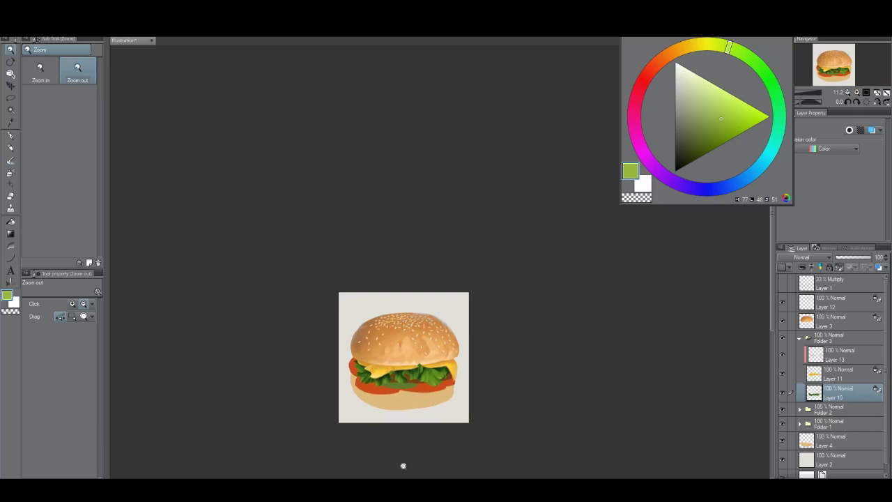
pyautogui.scroll(3, 430, 389)
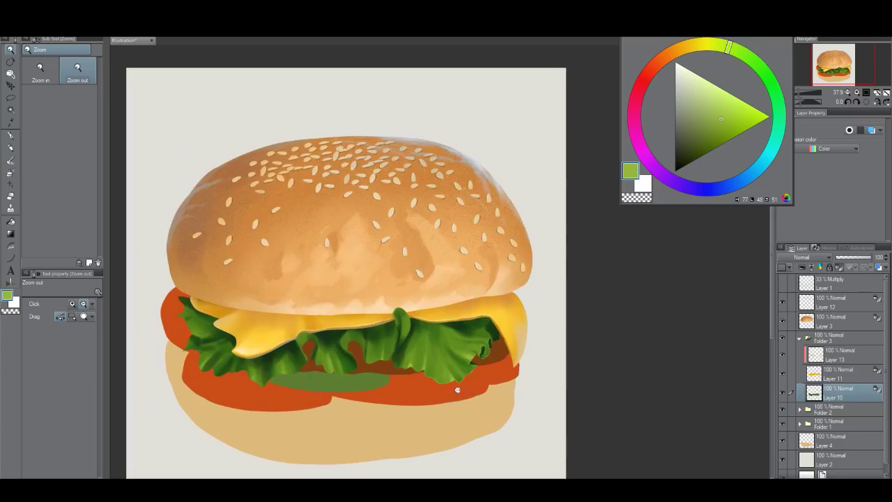
pyautogui.scroll(4, 438, 380)
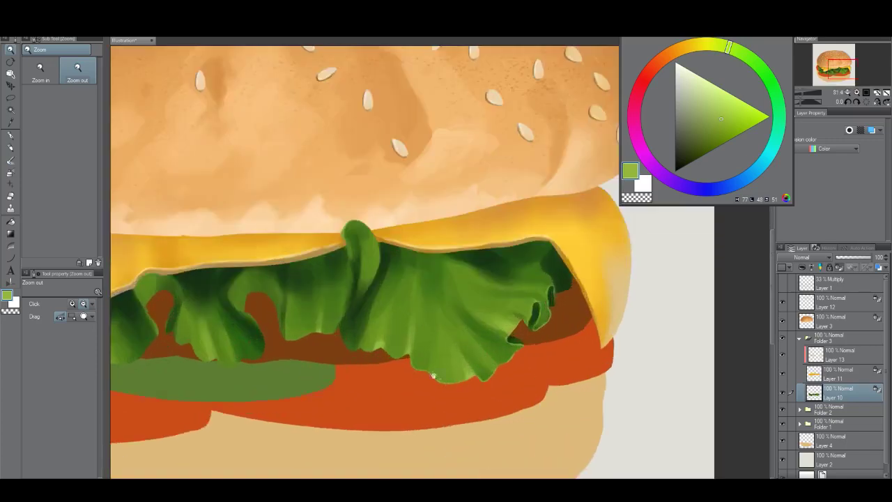
pyautogui.scroll(1, 425, 318)
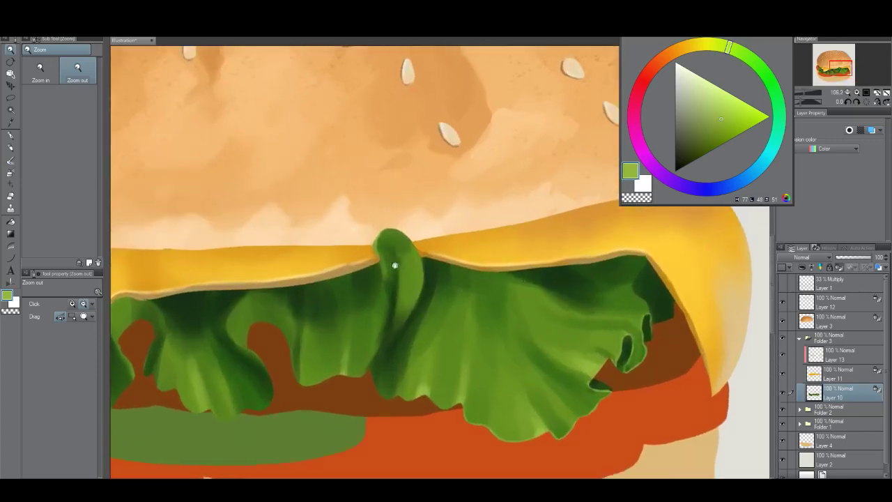
# Step: Trace light green rims around the upright curl, down the large right ruffle's inner edge and along the neighbouring ruffle's bottom
pyautogui.press('b')
pyautogui.moveTo(378, 243); pyautogui.dragTo(388, 279)
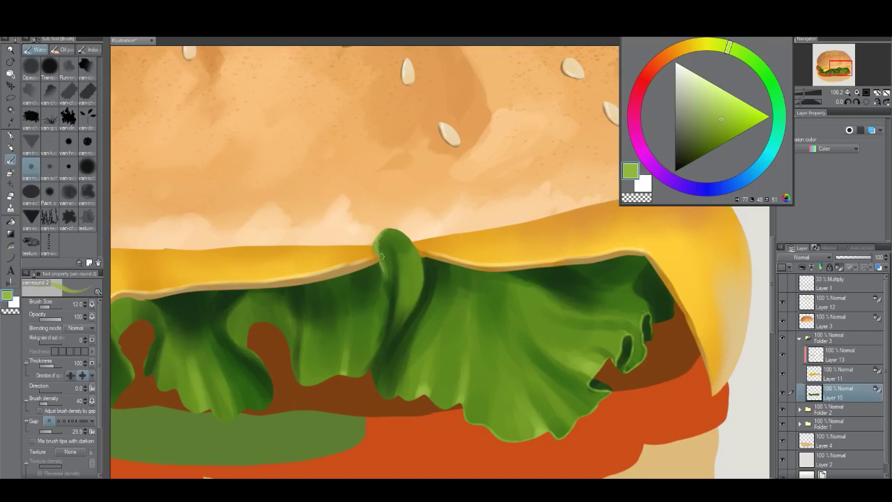
pyautogui.moveTo(379, 246); pyautogui.dragTo(388, 294)
pyautogui.moveTo(383, 264)
pyautogui.mouseDown()
pyautogui.moveTo(388, 302)
pyautogui.moveTo(387, 272)
pyautogui.moveTo(370, 362)
pyautogui.mouseUp()
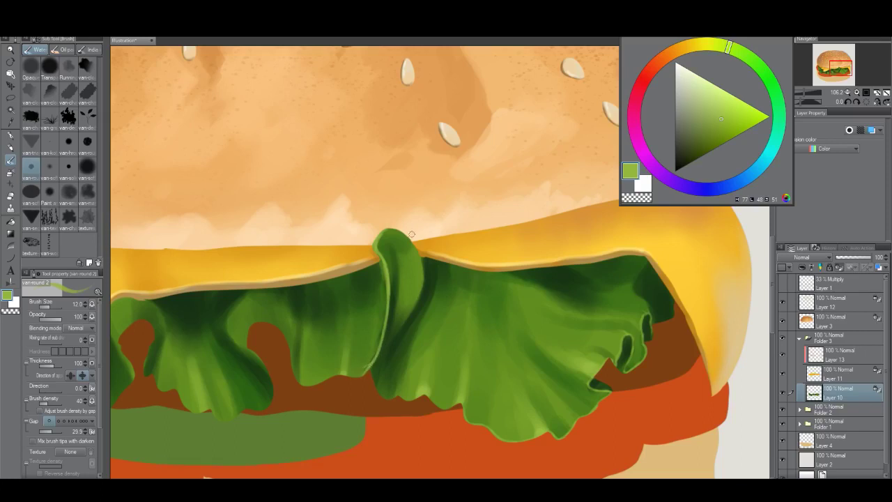
pyautogui.moveTo(382, 233); pyautogui.dragTo(400, 230)
pyautogui.moveTo(423, 260)
pyautogui.mouseDown()
pyautogui.moveTo(417, 305)
pyautogui.moveTo(422, 290)
pyautogui.moveTo(382, 358)
pyautogui.moveTo(391, 339)
pyautogui.moveTo(380, 377)
pyautogui.mouseUp()
pyautogui.hotkey('ctrl', 'z')
pyautogui.moveTo(394, 337)
pyautogui.mouseDown()
pyautogui.moveTo(378, 389)
pyautogui.moveTo(380, 378)
pyautogui.moveTo(400, 396)
pyautogui.mouseUp()
pyautogui.moveTo(397, 358); pyautogui.dragTo(475, 345)
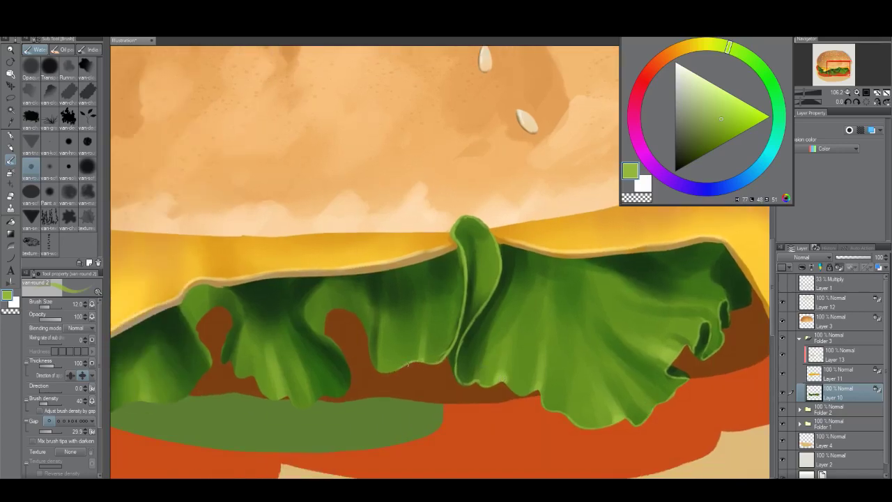
pyautogui.moveTo(416, 382); pyautogui.dragTo(369, 388)
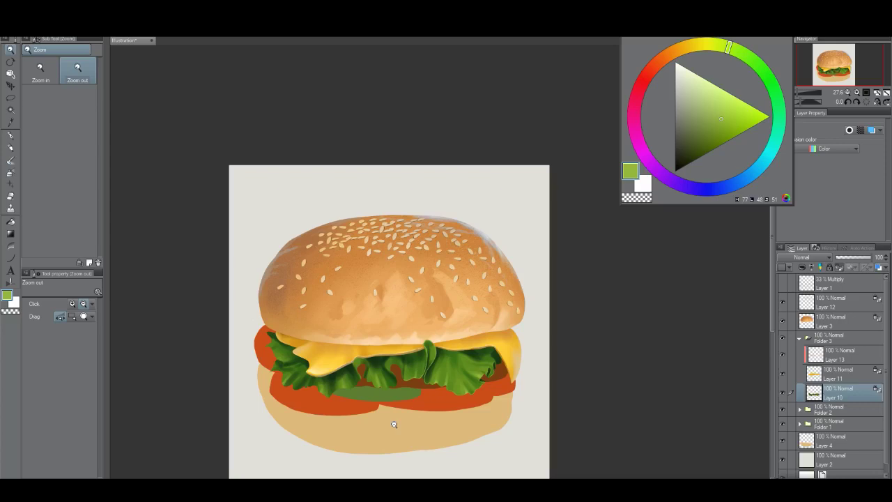
# Step: Outline the right arch of the lettuce and the ruffle sides running down from it in light green, redoing strokes that miss the edge
pyautogui.click(453, 403)
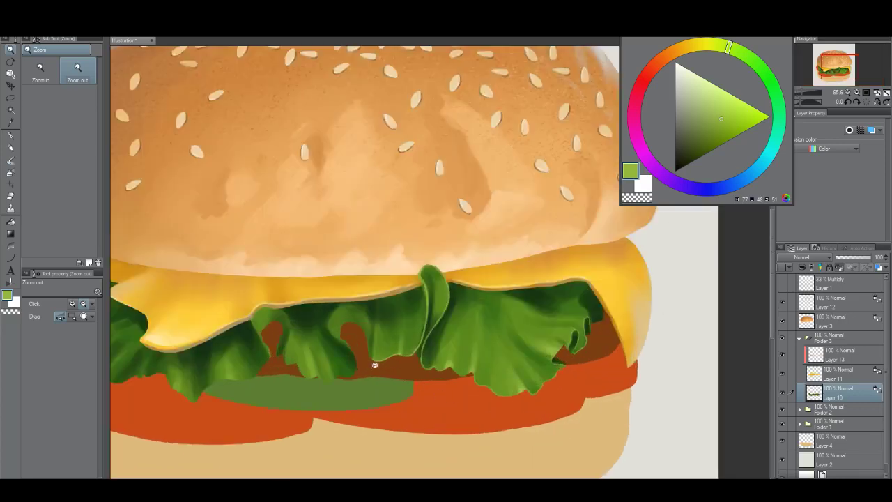
pyautogui.click(375, 364)
pyautogui.press('b')
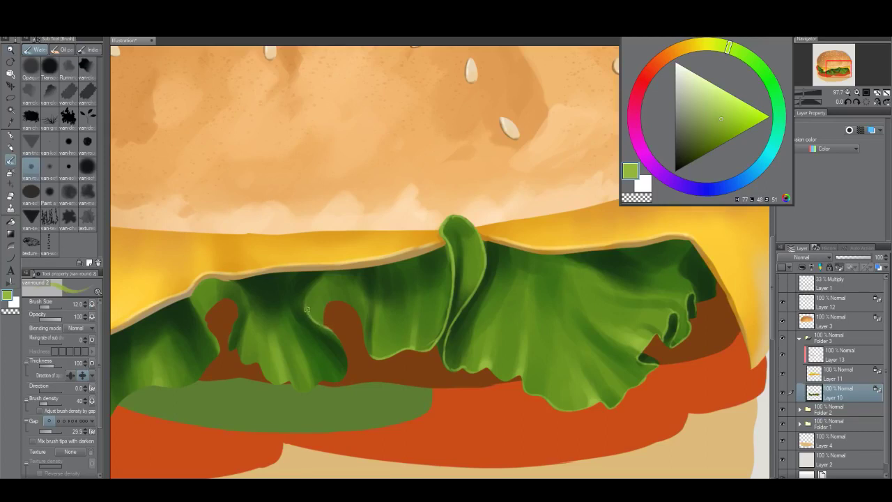
pyautogui.moveTo(308, 312)
pyautogui.mouseDown()
pyautogui.moveTo(323, 292)
pyautogui.moveTo(316, 282)
pyautogui.moveTo(307, 295)
pyautogui.moveTo(319, 279)
pyautogui.moveTo(344, 278)
pyautogui.moveTo(334, 277)
pyautogui.moveTo(369, 293)
pyautogui.moveTo(355, 280)
pyautogui.moveTo(373, 312)
pyautogui.moveTo(369, 299)
pyautogui.moveTo(372, 325)
pyautogui.mouseUp()
pyautogui.hotkey('ctrl', 'z')
pyautogui.moveTo(364, 287); pyautogui.dragTo(369, 318)
pyautogui.hotkey('ctrl', 'z')
pyautogui.hotkey('ctrl', 'z')
pyautogui.moveTo(354, 277)
pyautogui.mouseDown()
pyautogui.moveTo(366, 301)
pyautogui.moveTo(362, 292)
pyautogui.moveTo(365, 323)
pyautogui.moveTo(366, 313)
pyautogui.moveTo(330, 346)
pyautogui.mouseUp()
pyautogui.hotkey('ctrl', 'z')
pyautogui.hotkey('ctrl', 'z')
pyautogui.moveTo(329, 284); pyautogui.dragTo(316, 298)
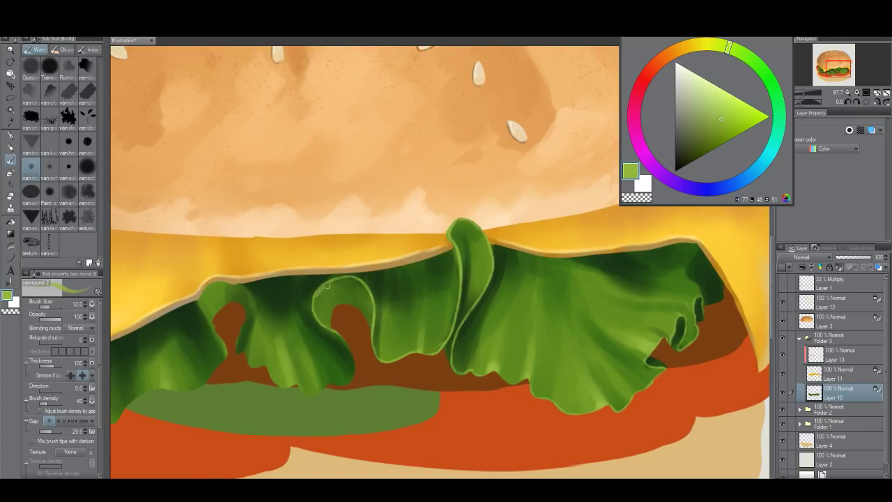
# Step: Add a light green rim to the bottom and left edges of the ruffle between the two arches
pyautogui.moveTo(323, 395); pyautogui.dragTo(329, 389)
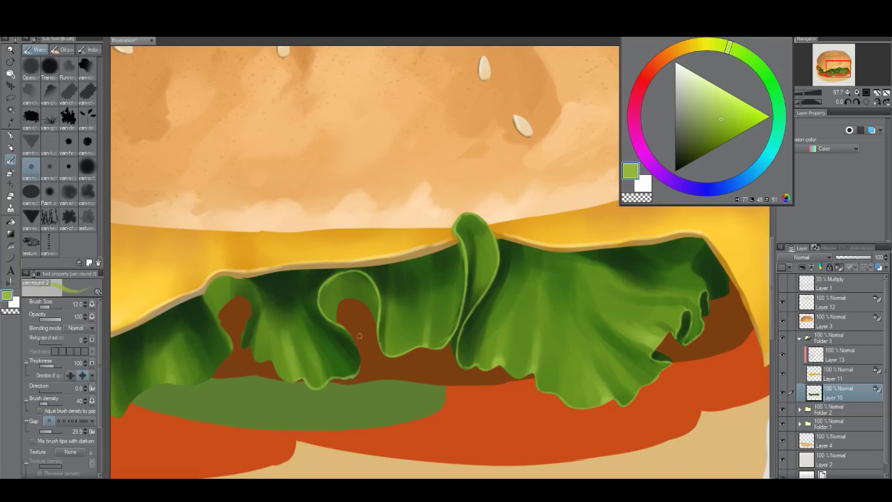
pyautogui.moveTo(354, 343)
pyautogui.mouseDown()
pyautogui.moveTo(358, 365)
pyautogui.moveTo(329, 432)
pyautogui.mouseUp()
pyautogui.hotkey('alt', 'space')
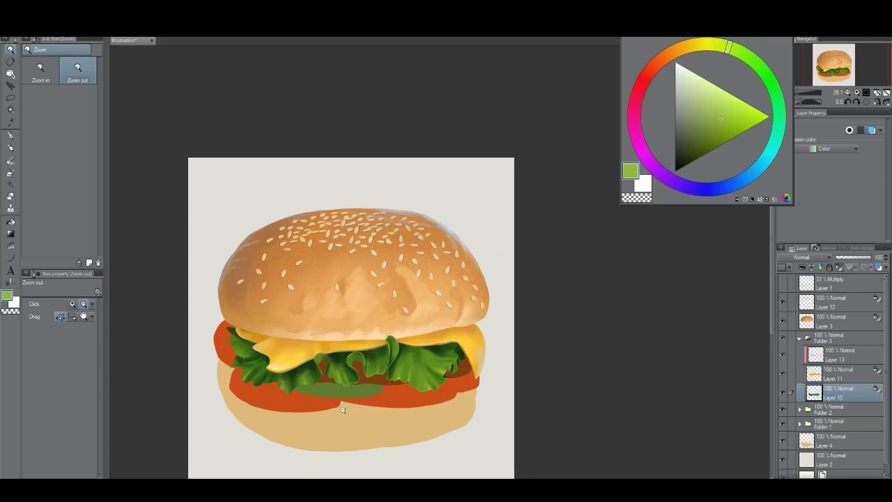
pyautogui.moveTo(341, 386)
pyautogui.mouseDown()
pyautogui.moveTo(366, 394)
pyautogui.moveTo(368, 381)
pyautogui.moveTo(376, 380)
pyautogui.mouseUp()
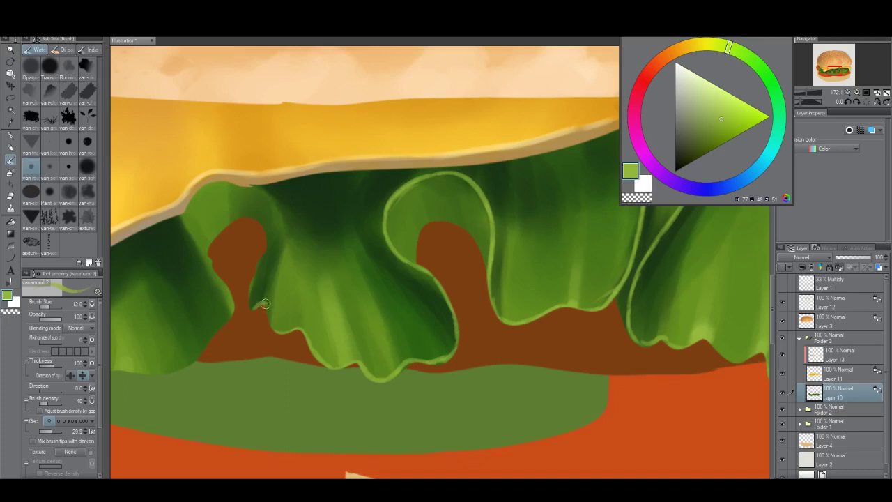
pyautogui.moveTo(265, 304)
pyautogui.mouseDown()
pyautogui.moveTo(278, 332)
pyautogui.moveTo(253, 295)
pyautogui.moveTo(252, 307)
pyautogui.moveTo(254, 285)
pyautogui.moveTo(250, 298)
pyautogui.moveTo(264, 268)
pyautogui.moveTo(254, 277)
pyautogui.moveTo(269, 242)
pyautogui.moveTo(267, 206)
pyautogui.moveTo(252, 187)
pyautogui.mouseUp()
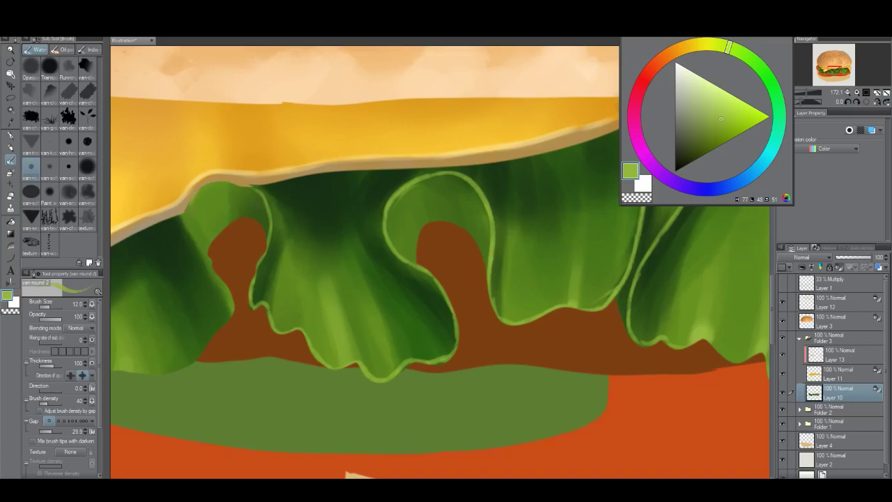
# Step: Trace the light green rim along the edges of the ruffles from the left arch to below the cheese corner
pyautogui.moveTo(186, 225)
pyautogui.mouseDown()
pyautogui.moveTo(232, 293)
pyautogui.moveTo(196, 197)
pyautogui.moveTo(218, 179)
pyautogui.moveTo(275, 200)
pyautogui.moveTo(242, 303)
pyautogui.moveTo(410, 267)
pyautogui.moveTo(498, 236)
pyautogui.moveTo(386, 307)
pyautogui.moveTo(400, 302)
pyautogui.moveTo(352, 305)
pyautogui.moveTo(410, 292)
pyautogui.moveTo(299, 316)
pyautogui.moveTo(306, 309)
pyautogui.moveTo(252, 362)
pyautogui.mouseUp()
pyautogui.moveTo(236, 370); pyautogui.dragTo(382, 368)
pyautogui.moveTo(277, 286)
pyautogui.mouseDown()
pyautogui.moveTo(307, 283)
pyautogui.moveTo(332, 311)
pyautogui.moveTo(311, 285)
pyautogui.moveTo(331, 319)
pyautogui.moveTo(396, 361)
pyautogui.mouseUp()
pyautogui.moveTo(307, 314)
pyautogui.mouseDown()
pyautogui.moveTo(391, 329)
pyautogui.moveTo(354, 305)
pyautogui.moveTo(352, 293)
pyautogui.moveTo(346, 308)
pyautogui.moveTo(265, 327)
pyautogui.moveTo(247, 288)
pyautogui.moveTo(243, 301)
pyautogui.moveTo(212, 310)
pyautogui.mouseUp()
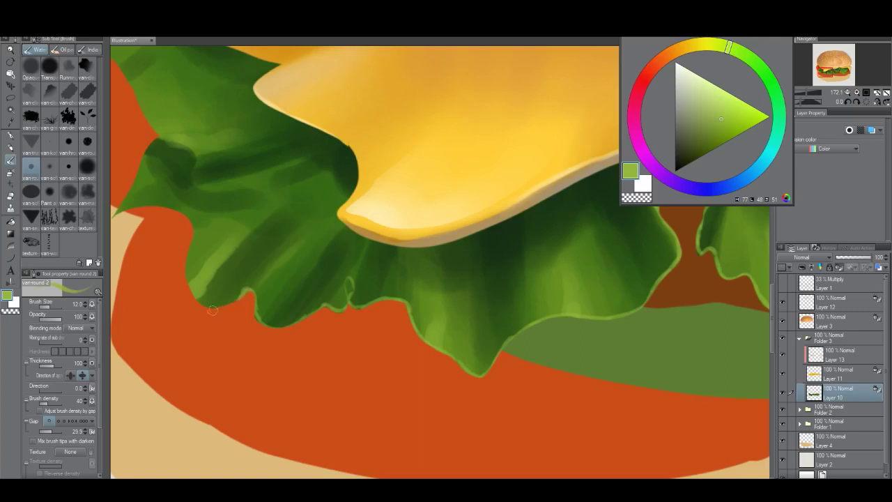
# Step: Draw light green rims on the inner fold and outer pointed edges of the far-left lettuce, and check the whole burger
pyautogui.moveTo(173, 236)
pyautogui.mouseDown()
pyautogui.moveTo(209, 262)
pyautogui.moveTo(170, 230)
pyautogui.moveTo(197, 229)
pyautogui.mouseUp()
pyautogui.moveTo(220, 244)
pyautogui.mouseDown()
pyautogui.moveTo(255, 257)
pyautogui.moveTo(224, 243)
pyautogui.moveTo(241, 262)
pyautogui.moveTo(227, 295)
pyautogui.moveTo(236, 288)
pyautogui.moveTo(302, 297)
pyautogui.moveTo(287, 292)
pyautogui.moveTo(336, 352)
pyautogui.mouseUp()
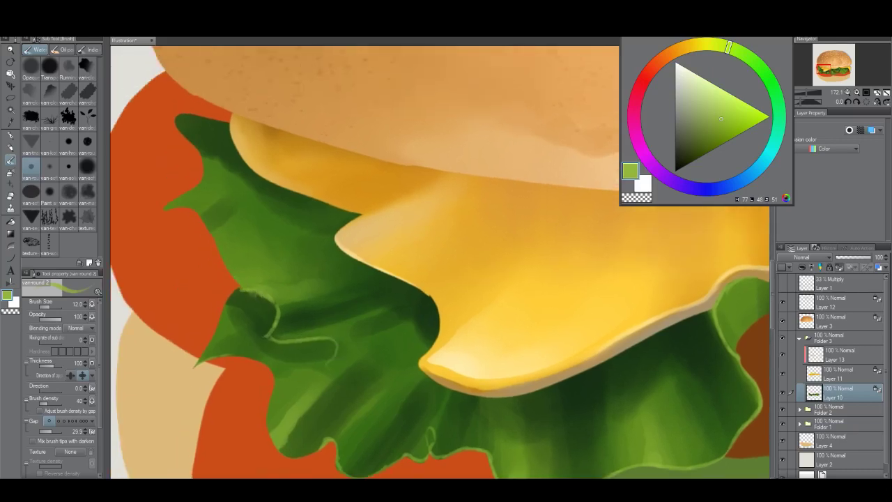
pyautogui.moveTo(256, 295); pyautogui.dragTo(245, 289)
pyautogui.moveTo(164, 210)
pyautogui.mouseDown()
pyautogui.moveTo(194, 210)
pyautogui.moveTo(182, 207)
pyautogui.moveTo(214, 228)
pyautogui.moveTo(198, 213)
pyautogui.moveTo(219, 255)
pyautogui.moveTo(216, 245)
pyautogui.moveTo(238, 281)
pyautogui.mouseUp()
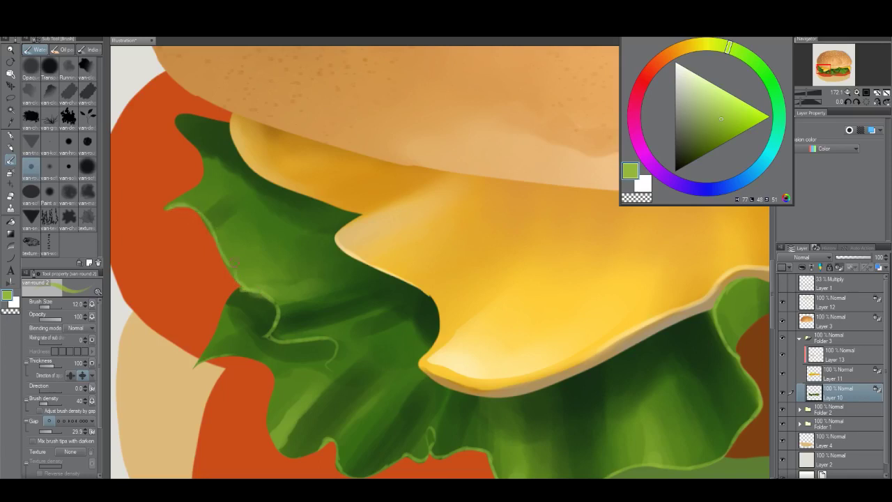
pyautogui.moveTo(179, 196); pyautogui.dragTo(202, 168)
pyautogui.hotkey('alt', 'space')
pyautogui.moveTo(303, 270); pyautogui.dragTo(247, 323)
pyautogui.moveTo(346, 333); pyautogui.dragTo(319, 335)
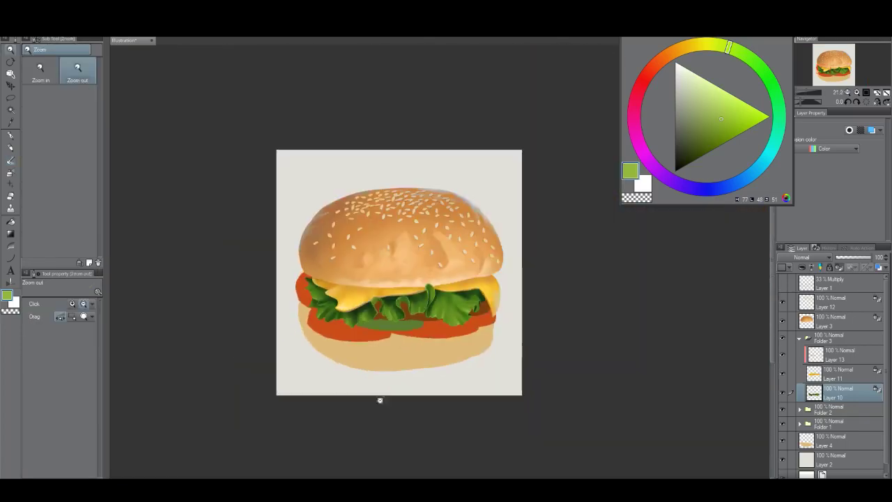
# Step: Paint a soft yellow-green highlight on the lowest ruffle of the right lettuce fan with the van-smoother brush at size 100
pyautogui.moveTo(480, 342); pyautogui.dragTo(506, 333)
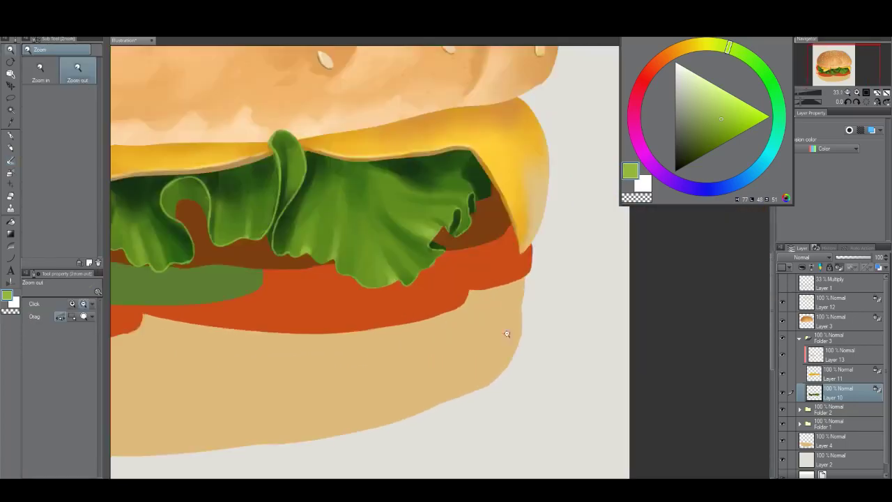
pyautogui.moveTo(425, 273); pyautogui.dragTo(435, 273)
pyautogui.click(69, 191)
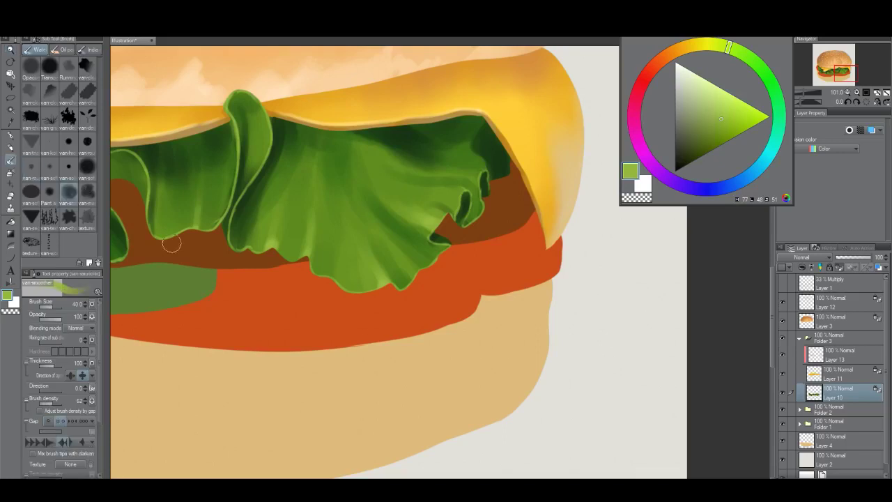
pyautogui.moveTo(344, 280); pyautogui.dragTo(341, 330)
pyautogui.keyDown('alt'); pyautogui.click(382, 326); pyautogui.keyUp('alt')
pyautogui.moveTo(721, 61); pyautogui.dragTo(717, 55)
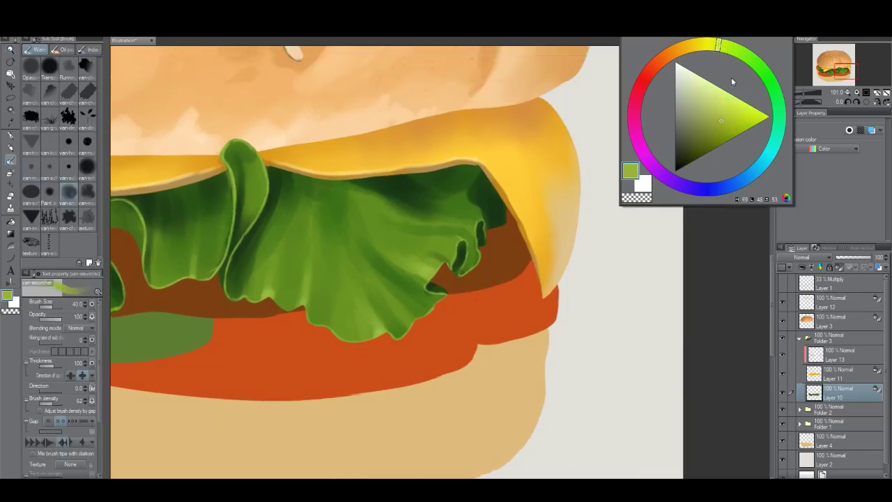
pyautogui.click(726, 115)
pyautogui.press(']')
pyautogui.press(']')
pyautogui.moveTo(374, 324); pyautogui.dragTo(380, 333)
pyautogui.keyDown('alt'); pyautogui.click(380, 332); pyautogui.keyUp('alt')
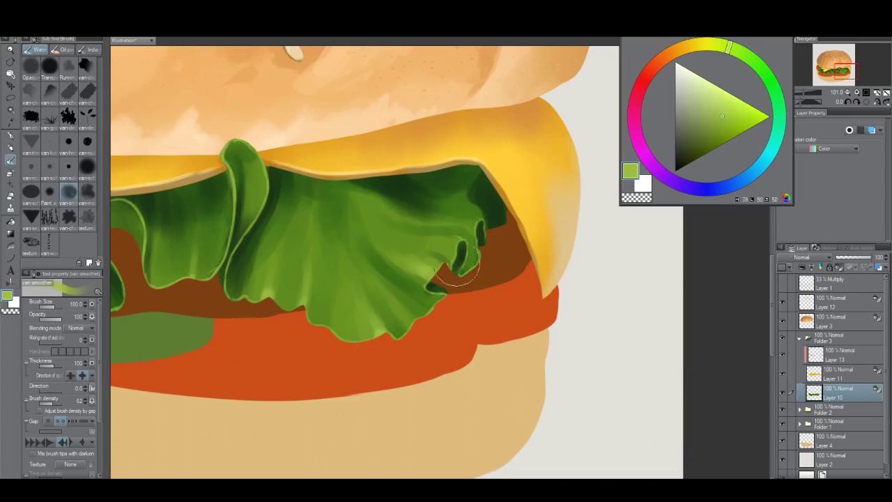
pyautogui.moveTo(725, 50); pyautogui.dragTo(718, 46)
pyautogui.click(723, 111)
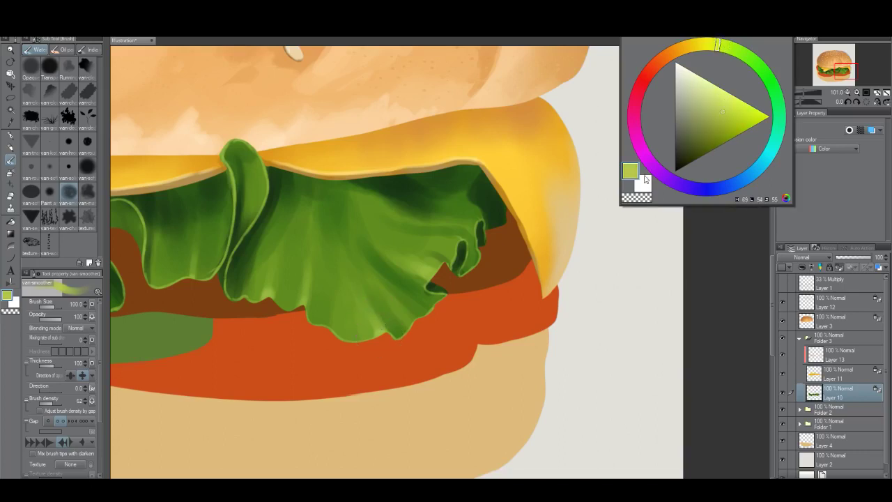
pyautogui.moveTo(352, 328)
pyautogui.mouseDown()
pyautogui.moveTo(359, 358)
pyautogui.moveTo(347, 334)
pyautogui.mouseUp()
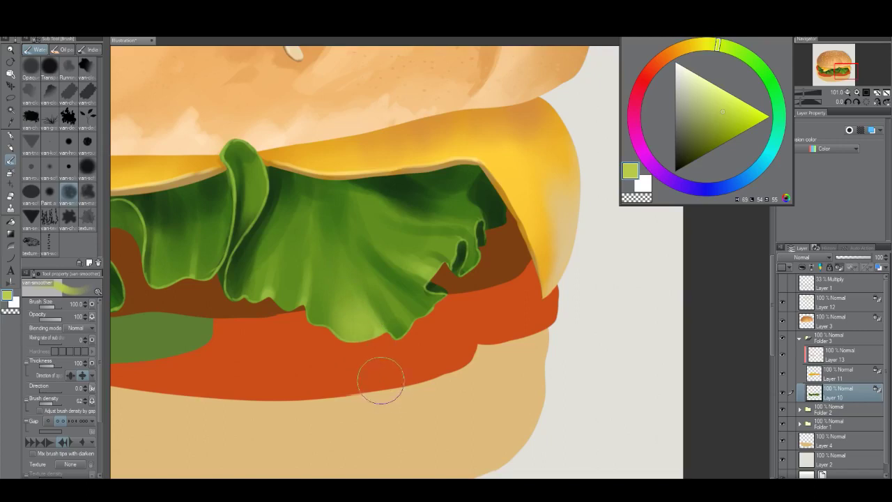
# Step: Add thin pale yellow-green streaks inside the highlight on the lowest ruffle of the right lettuce fan, using a much smaller brush
pyautogui.click(717, 47)
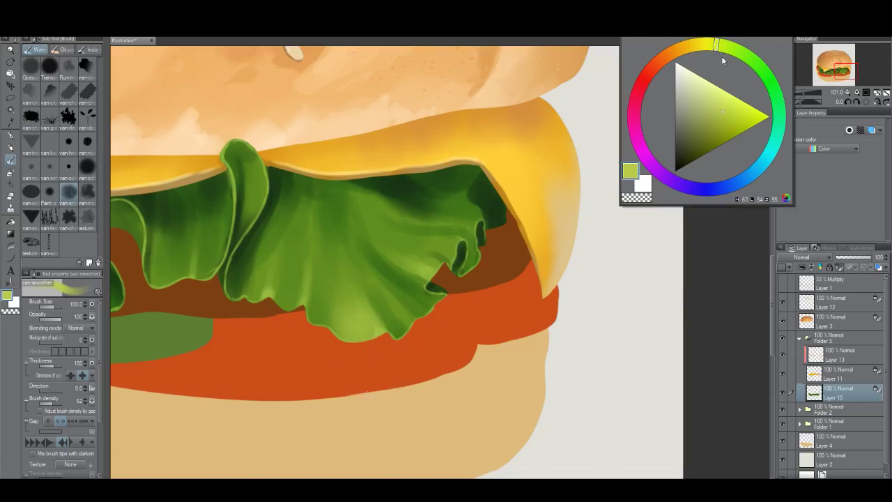
pyautogui.click(721, 46)
pyautogui.click(716, 90)
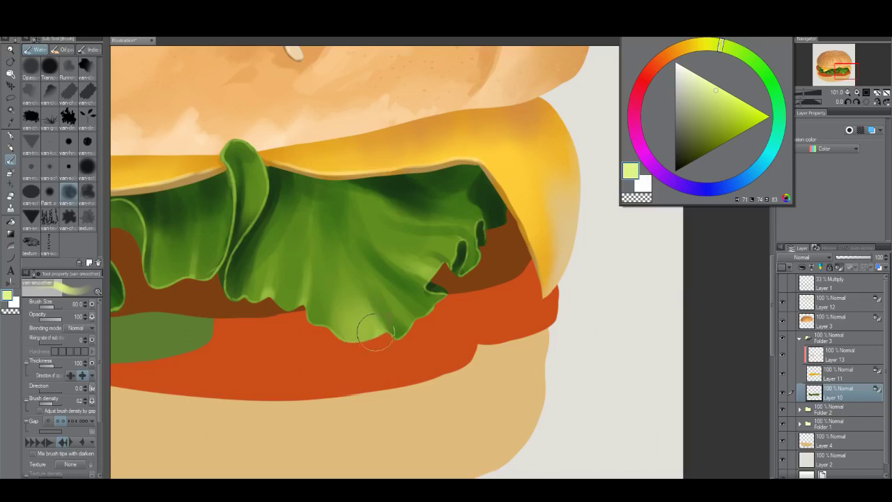
pyautogui.press('[')
pyautogui.press('[')
pyautogui.press('[')
pyautogui.press('[')
pyautogui.press('[')
pyautogui.press('[')
pyautogui.press('[')
pyautogui.press('[')
pyautogui.press('[')
pyautogui.press('[')
pyautogui.press('[')
pyautogui.press(']')
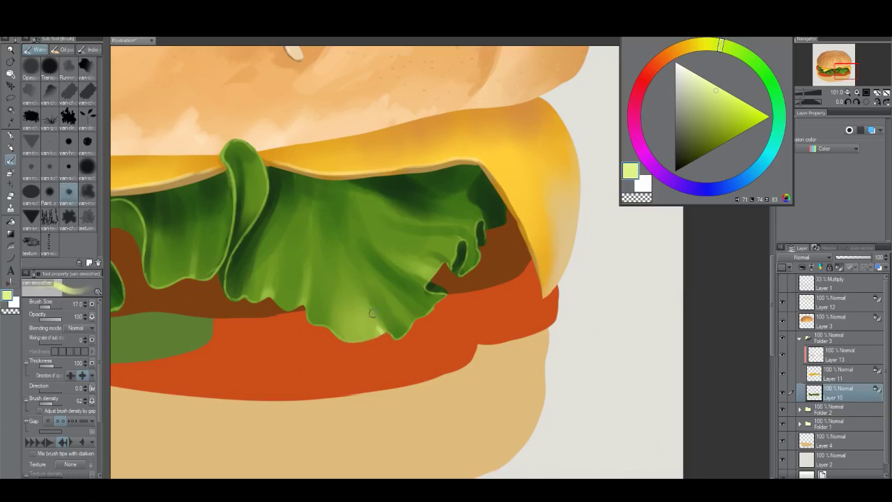
pyautogui.press(']')
pyautogui.press(']')
pyautogui.moveTo(372, 314)
pyautogui.mouseDown()
pyautogui.moveTo(380, 336)
pyautogui.moveTo(365, 299)
pyautogui.mouseUp()
pyautogui.press('[')
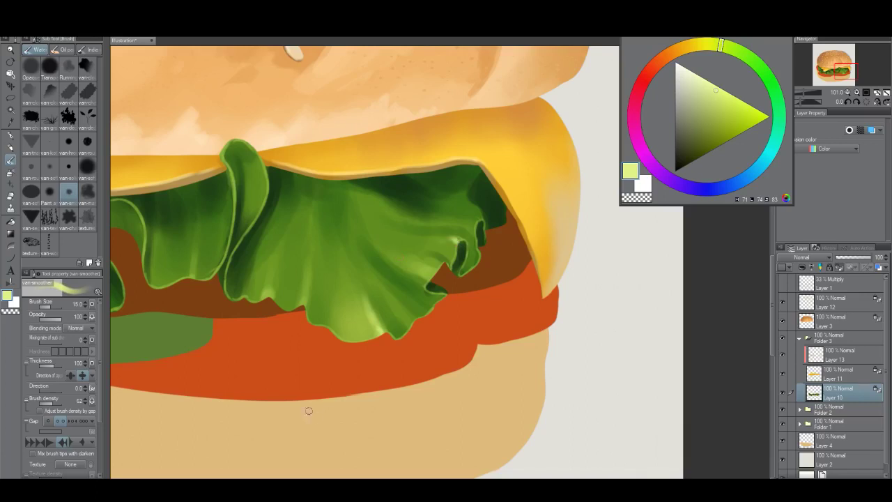
# Step: Brush a light yellow glow over the bottom edge of the right lettuce fan's lowest ruffle at brush size 120
pyautogui.press('[')
pyautogui.press(']')
pyautogui.press(']')
pyautogui.press(']')
pyautogui.press(']')
pyautogui.press(']')
pyautogui.press(']')
pyautogui.press(']')
pyautogui.press(']')
pyautogui.press(']')
pyautogui.keyDown('alt'); pyautogui.click(394, 289); pyautogui.keyUp('alt')
pyautogui.click(712, 44)
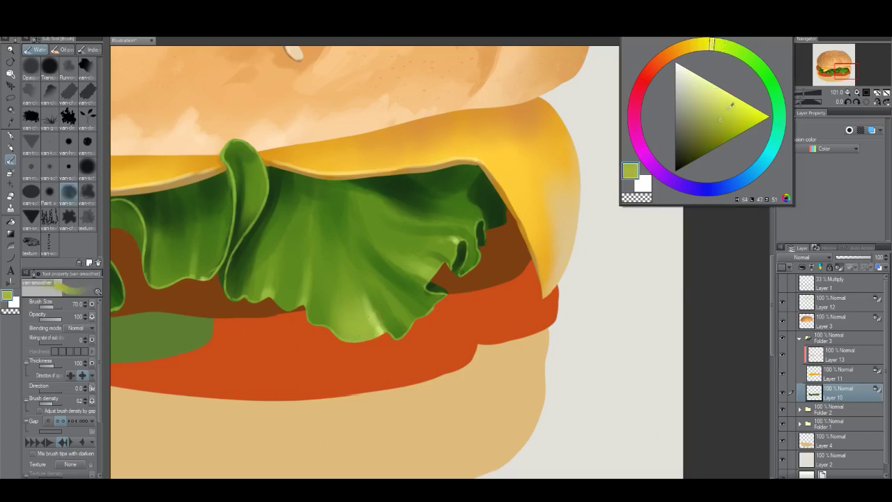
pyautogui.click(727, 99)
pyautogui.press(']')
pyautogui.press(']')
pyautogui.press(']')
pyautogui.moveTo(349, 279); pyautogui.dragTo(351, 364)
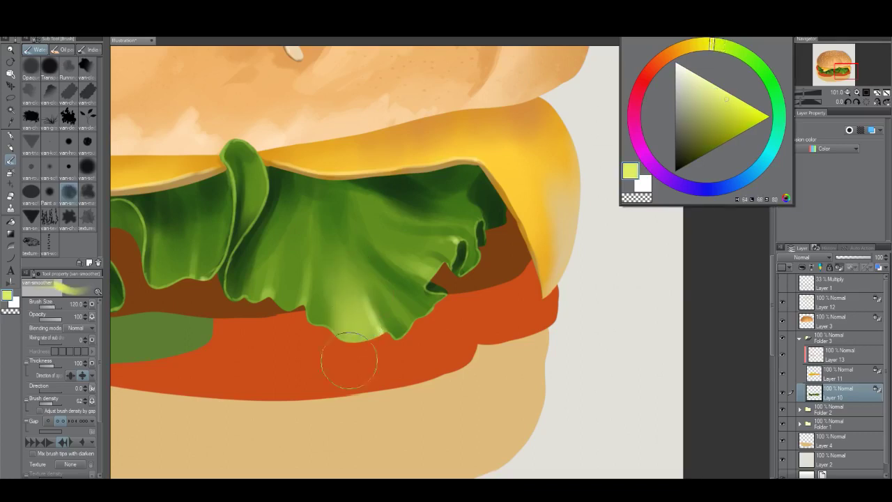
# Step: Glaze a soft olive green sampled from the lettuce and shifted toward yellow over the right fan and the neighbouring ruffle
pyautogui.moveTo(713, 45); pyautogui.dragTo(737, 50)
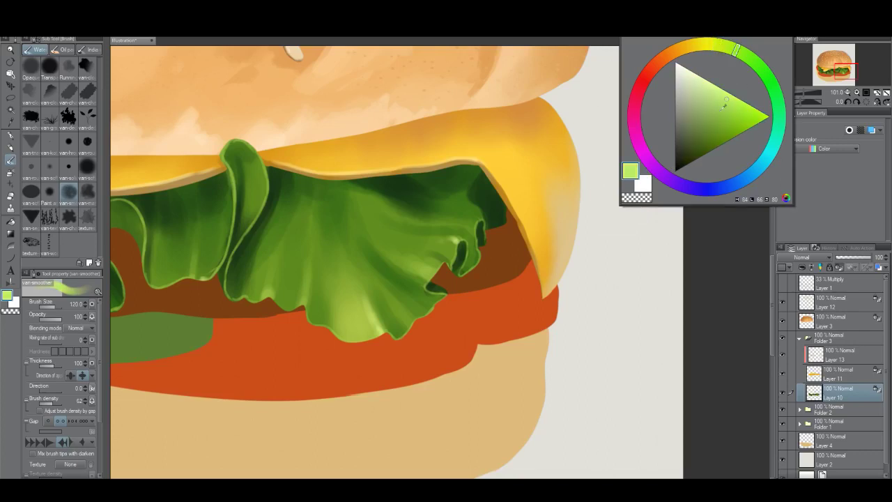
pyautogui.moveTo(732, 50); pyautogui.dragTo(721, 46)
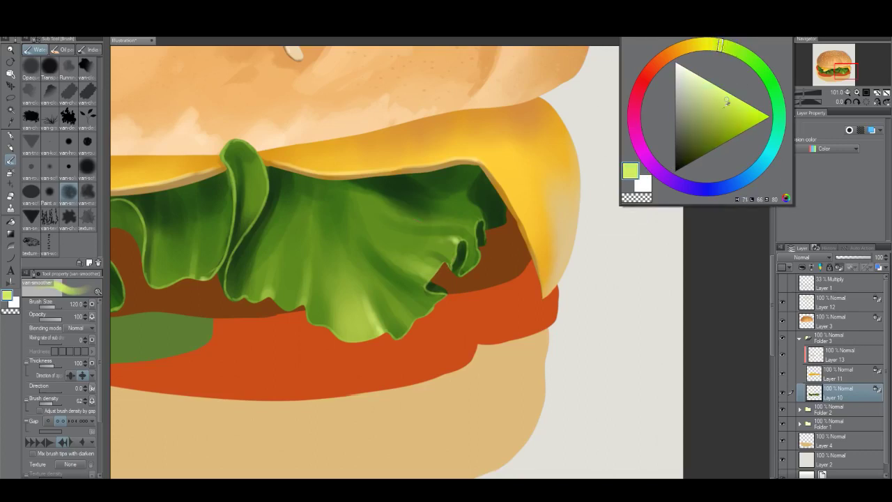
pyautogui.keyDown('alt'); pyautogui.click(407, 245); pyautogui.keyUp('alt')
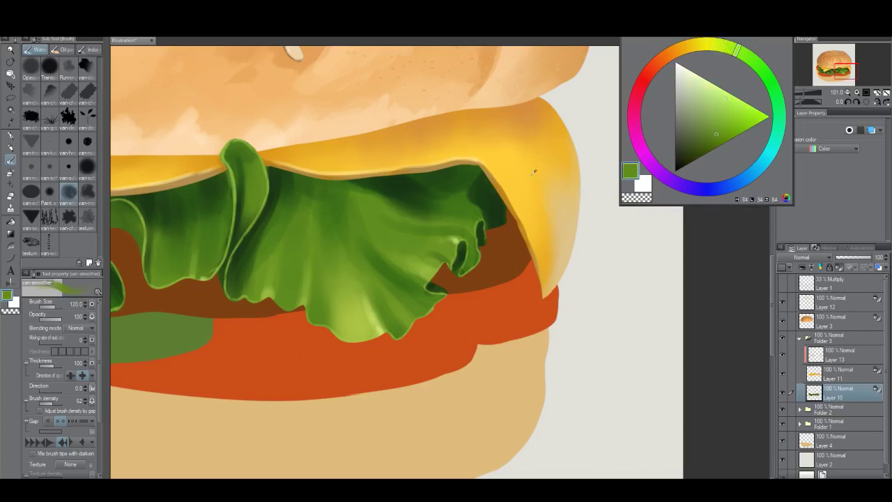
pyautogui.moveTo(736, 51); pyautogui.dragTo(728, 46)
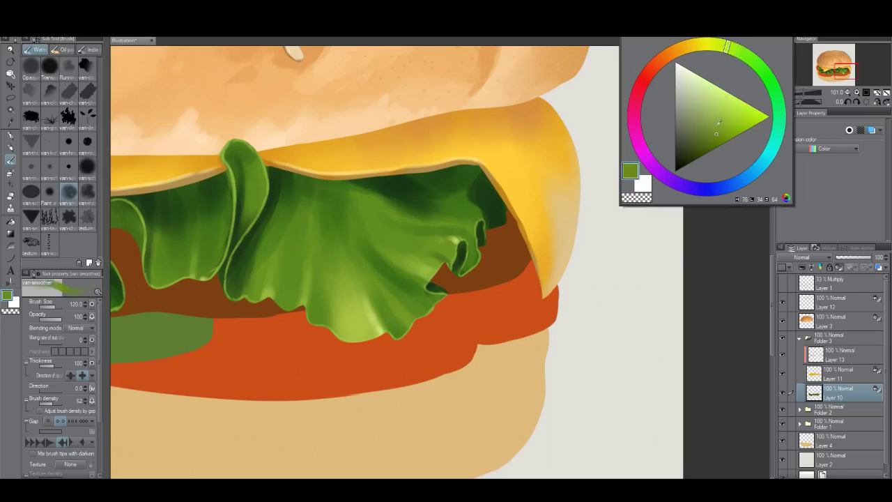
pyautogui.click(718, 124)
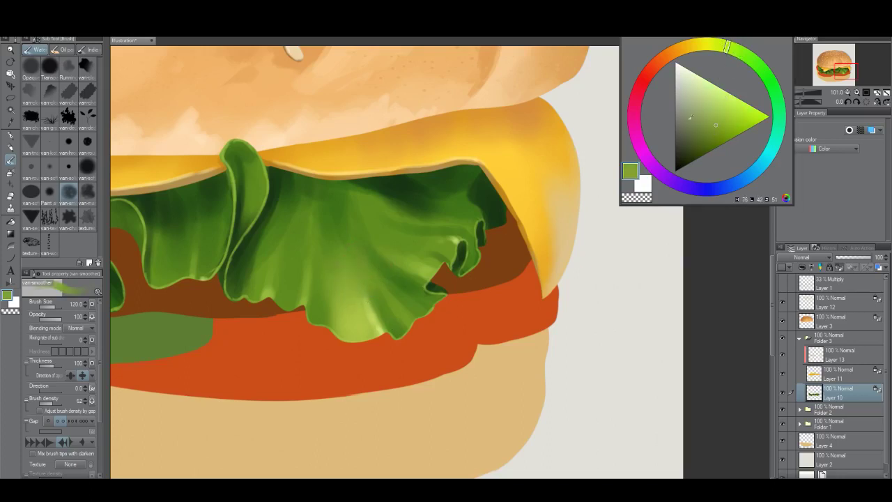
pyautogui.click(712, 129)
pyautogui.moveTo(392, 266); pyautogui.dragTo(430, 293)
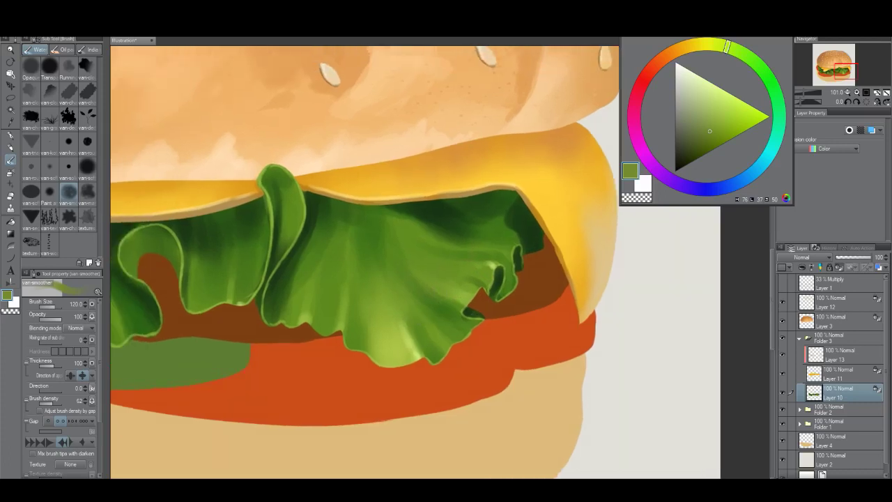
pyautogui.click(719, 45)
pyautogui.moveTo(368, 283); pyautogui.dragTo(415, 290)
pyautogui.moveTo(359, 241); pyautogui.dragTo(340, 314)
pyautogui.moveTo(277, 281); pyautogui.dragTo(323, 291)
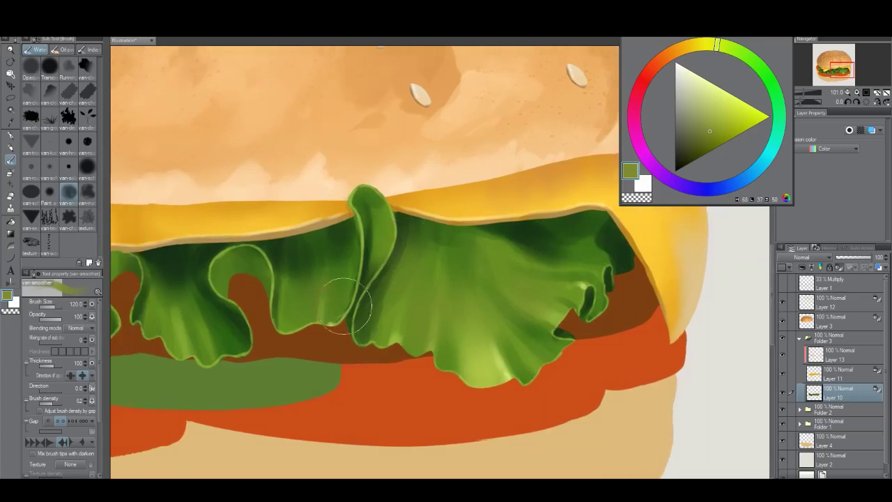
# Step: Brush soft light over the ruffles from between the arches to the far left, shifting the hue toward green, and check the whole burger
pyautogui.moveTo(201, 332); pyautogui.dragTo(291, 315)
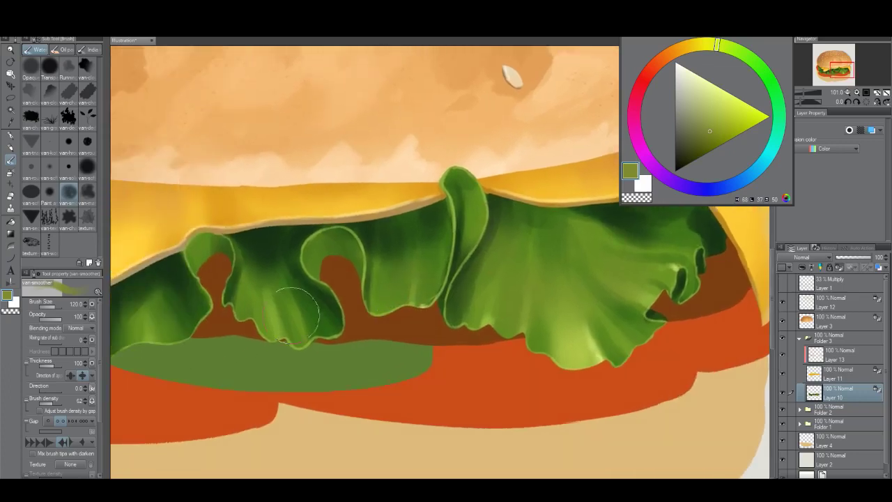
pyautogui.click(736, 50)
pyautogui.moveTo(269, 328); pyautogui.dragTo(345, 315)
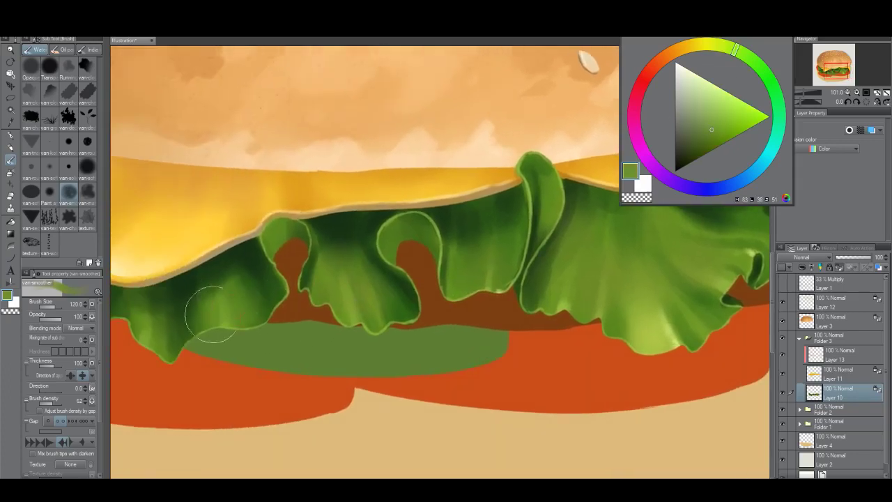
pyautogui.moveTo(234, 341); pyautogui.dragTo(350, 325)
pyautogui.moveTo(214, 337); pyautogui.dragTo(324, 367)
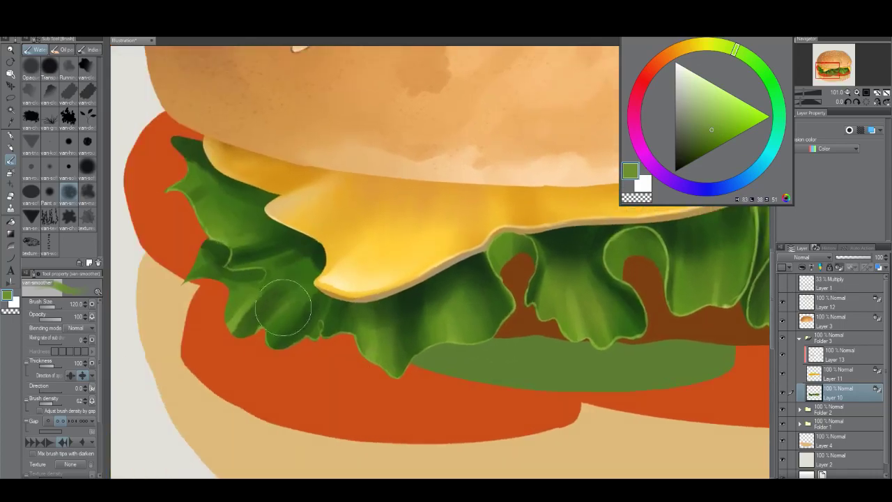
pyautogui.moveTo(355, 306); pyautogui.dragTo(285, 339)
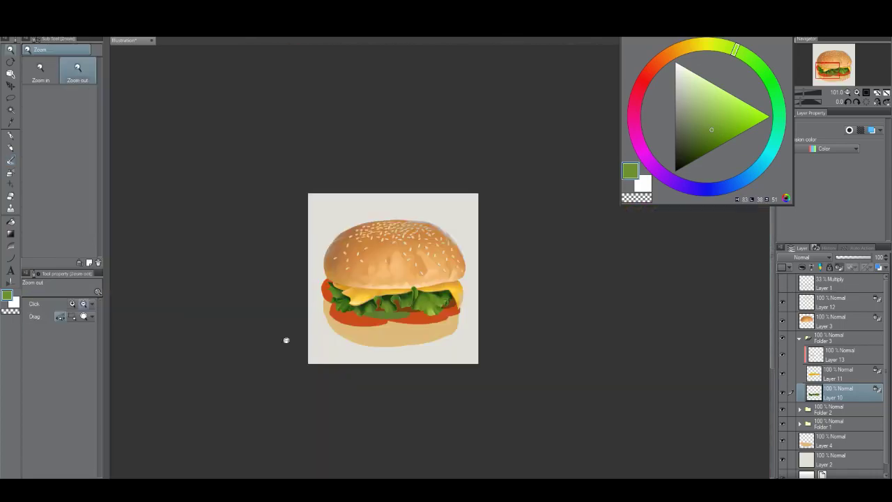
pyautogui.moveTo(461, 334); pyautogui.dragTo(488, 343)
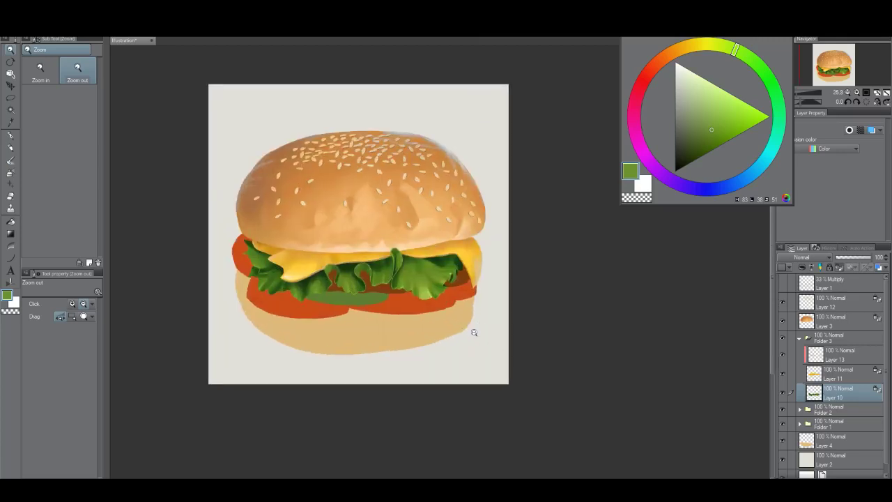
# Step: On a new layer above the lettuce, draw thin light green veins on the right fan and middle ruffles with the van-round 2 brush
pyautogui.scroll(5, 447, 296)
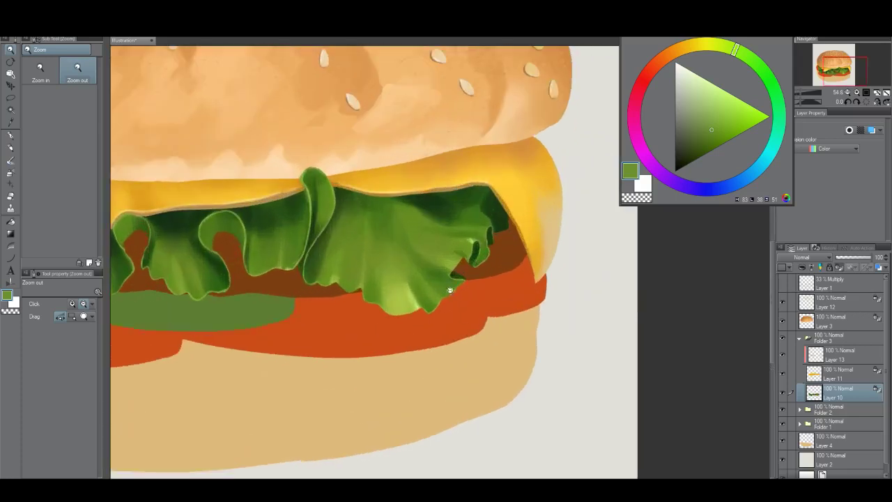
pyautogui.press('b')
pyautogui.moveTo(415, 310); pyautogui.dragTo(412, 348)
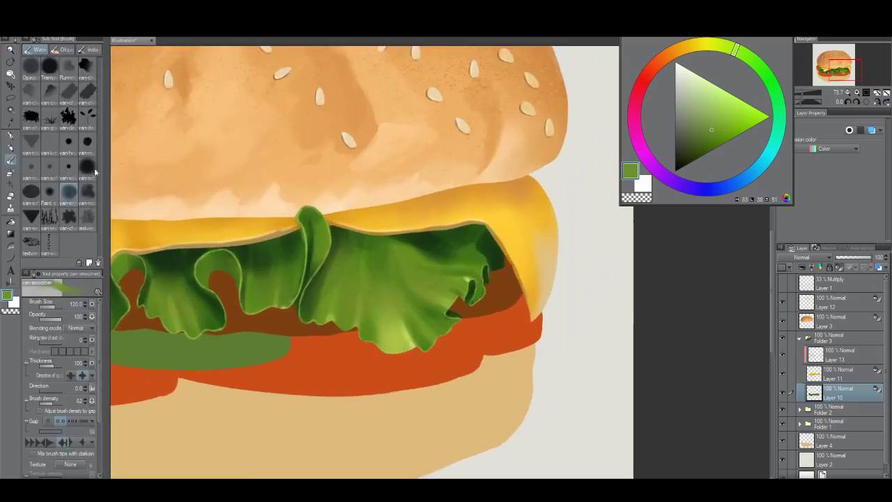
pyautogui.click(31, 168)
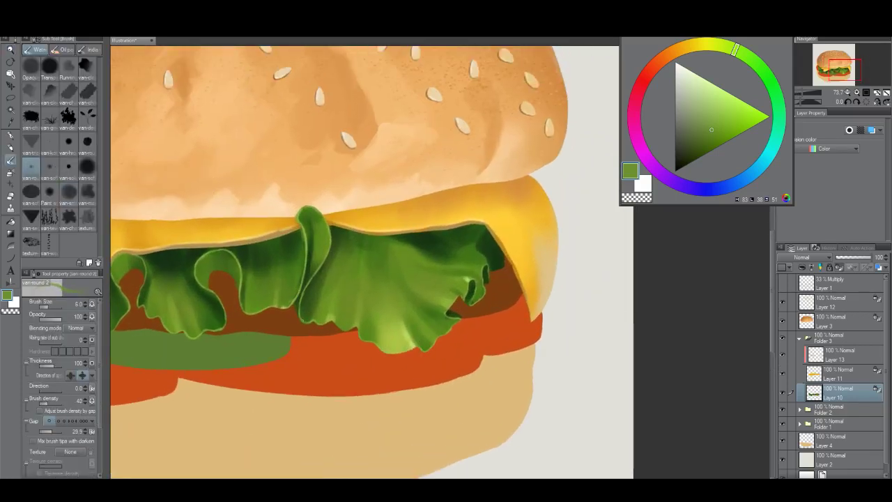
pyautogui.press('[')
pyautogui.keyDown('alt'); pyautogui.click(436, 260); pyautogui.keyUp('alt')
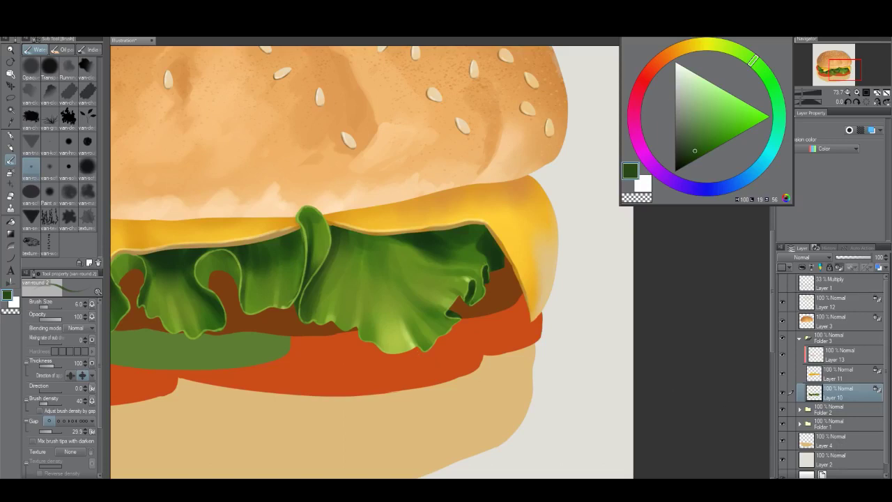
pyautogui.click(802, 268)
pyautogui.keyDown('alt'); pyautogui.click(382, 325); pyautogui.keyUp('alt')
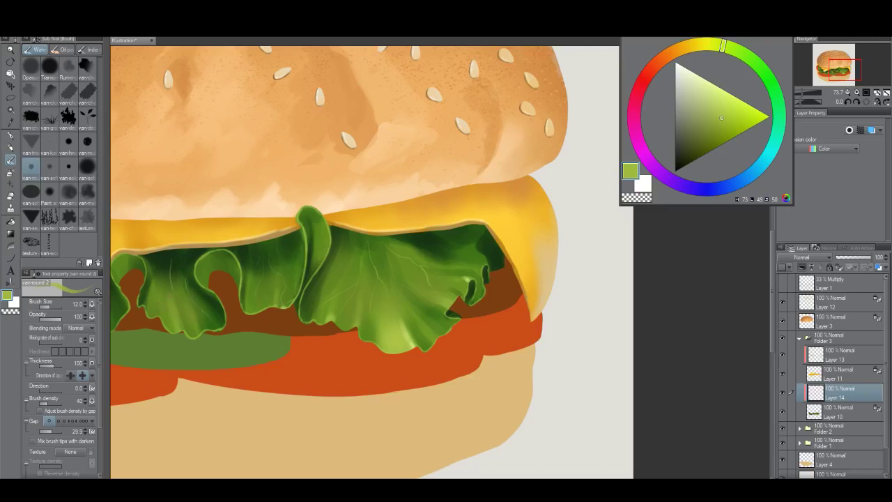
# Step: Extend the thin light green veins across the left lettuce ruffles, and view the whole burger
pyautogui.moveTo(143, 324); pyautogui.dragTo(266, 263)
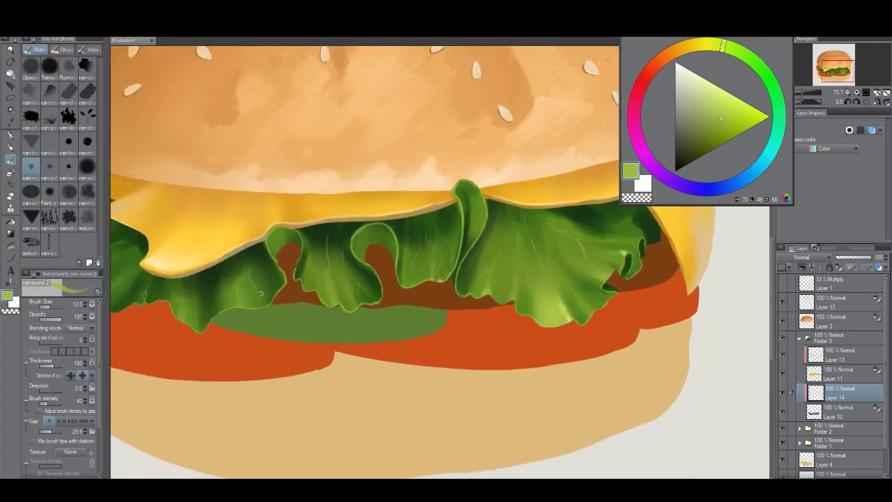
pyautogui.moveTo(210, 318); pyautogui.dragTo(296, 335)
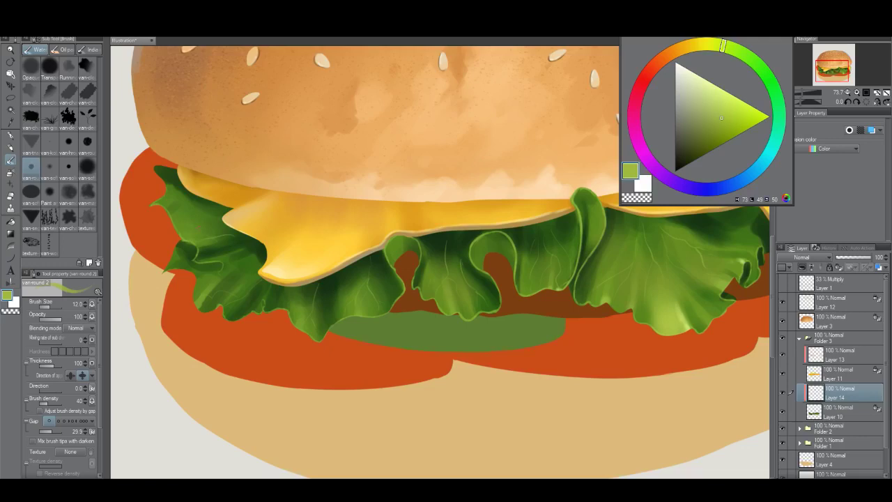
pyautogui.moveTo(367, 315); pyautogui.dragTo(323, 319)
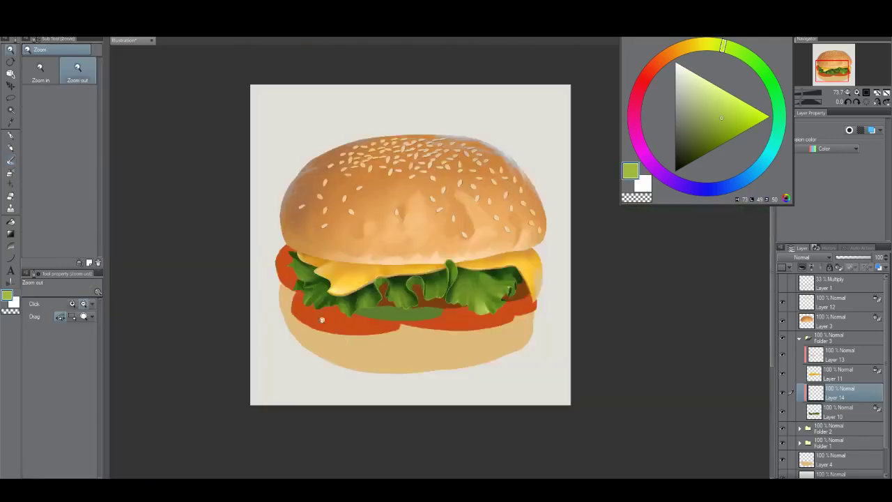
# Step: Add finer branching veins to the lower and upper right parts of the right lettuce fan, and check the whole burger
pyautogui.moveTo(491, 318); pyautogui.dragTo(537, 319)
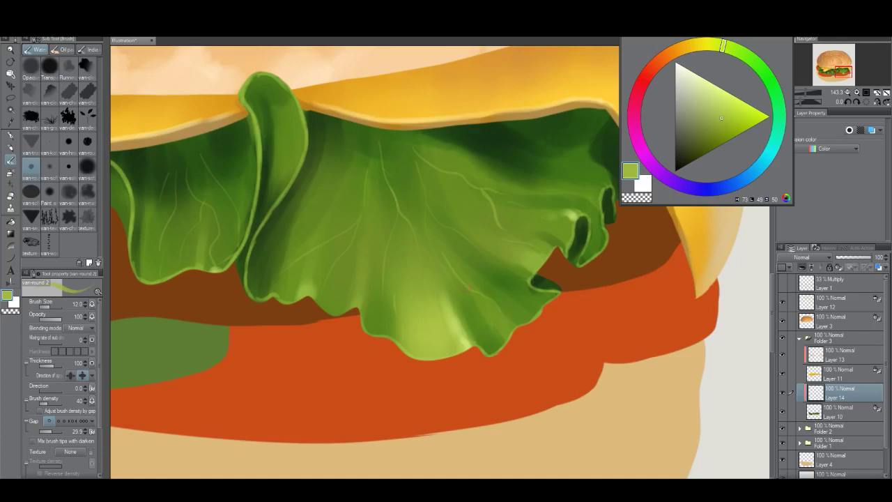
pyautogui.moveTo(476, 283); pyautogui.dragTo(515, 294)
pyautogui.moveTo(581, 159)
pyautogui.mouseDown()
pyautogui.moveTo(551, 193)
pyautogui.moveTo(479, 172)
pyautogui.mouseUp()
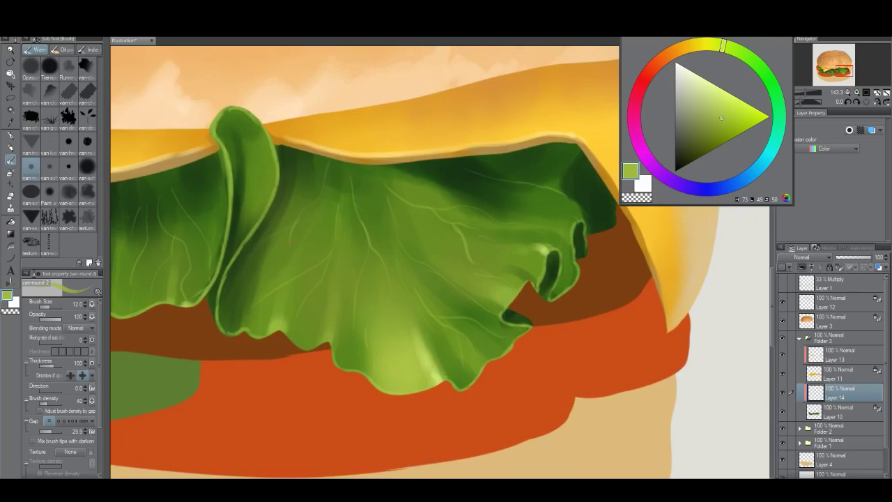
pyautogui.hotkey('alt', 'space')
pyautogui.moveTo(320, 346); pyautogui.dragTo(314, 377)
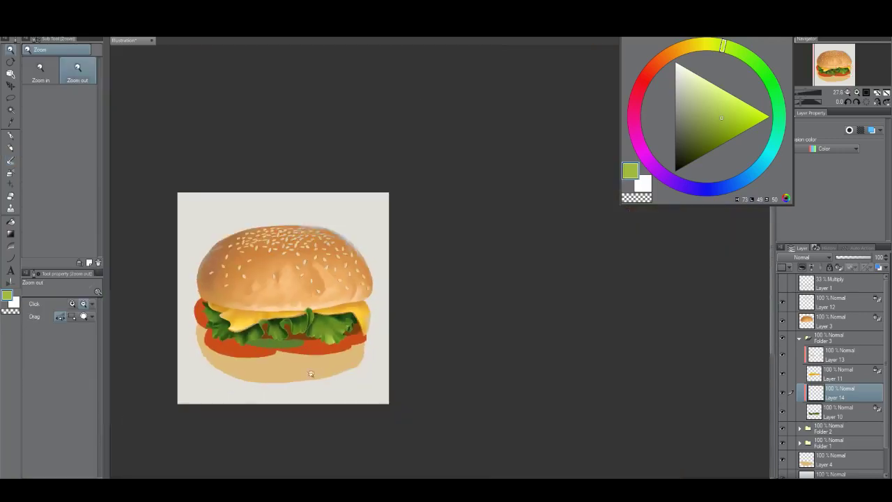
# Step: Check the whole burger, collapse the lettuce folder, expand Folder 2 and select the brown patty layer
pyautogui.moveTo(354, 353); pyautogui.dragTo(378, 300)
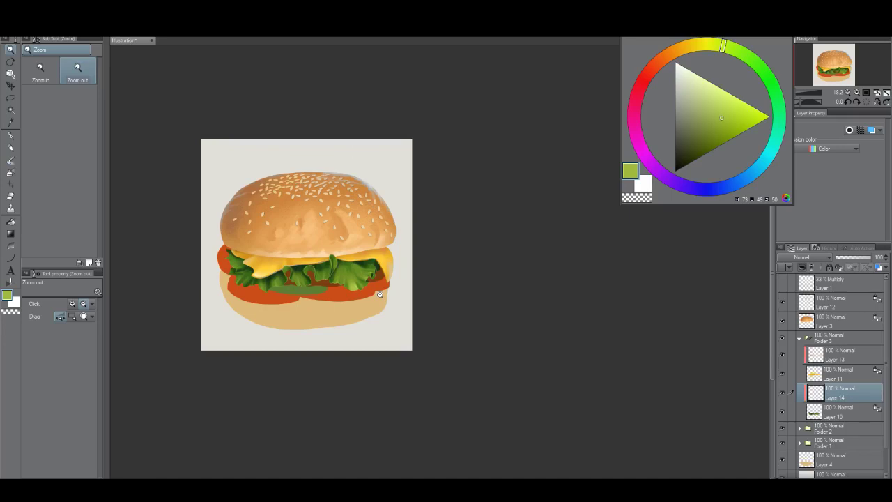
pyautogui.moveTo(345, 308); pyautogui.dragTo(429, 316)
pyautogui.scroll(-3, 428, 318)
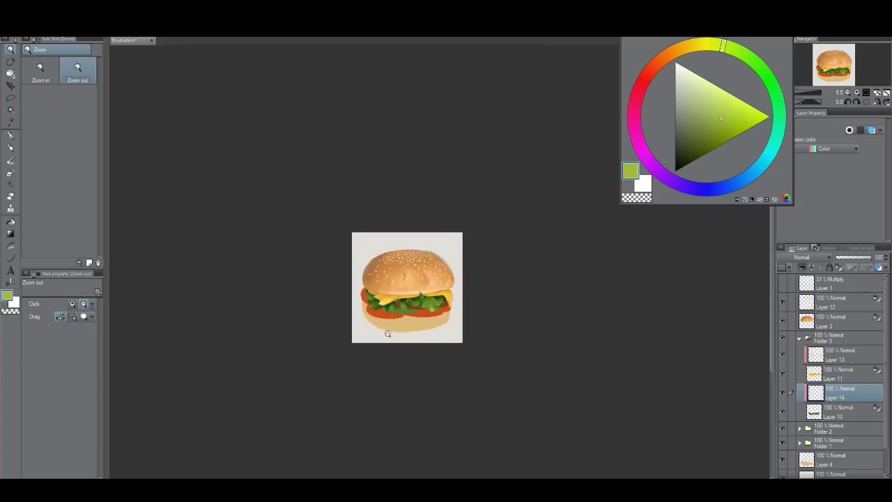
pyautogui.scroll(2, 414, 321)
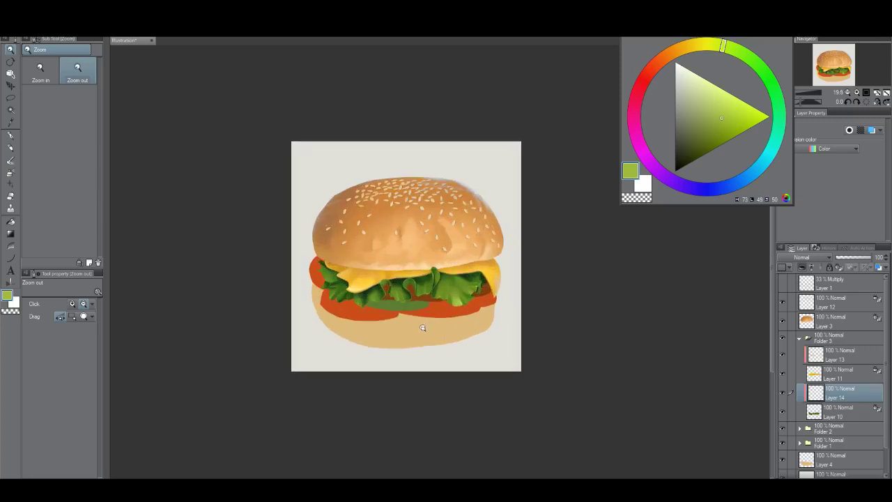
pyautogui.scroll(4, 414, 306)
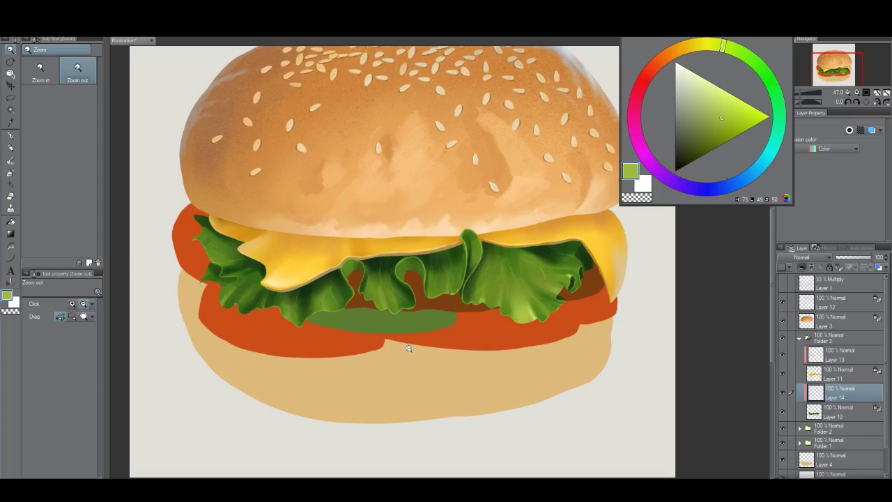
pyautogui.click(800, 338)
pyautogui.click(801, 353)
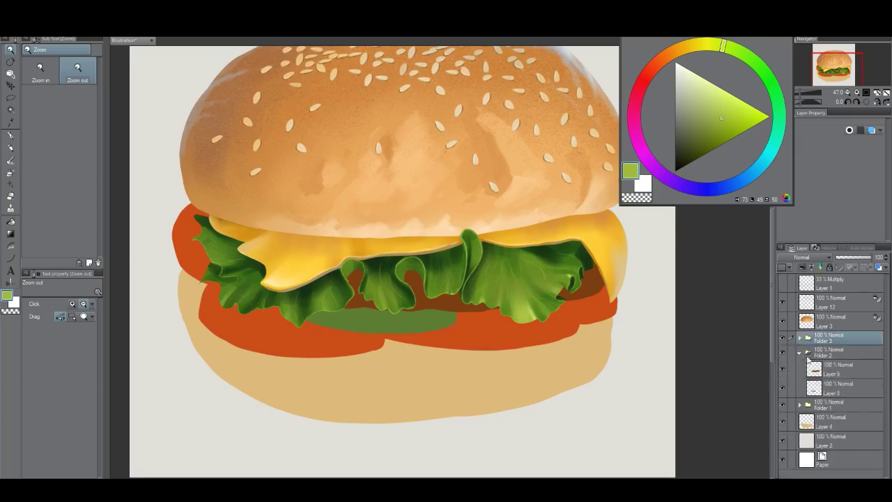
pyautogui.click(840, 373)
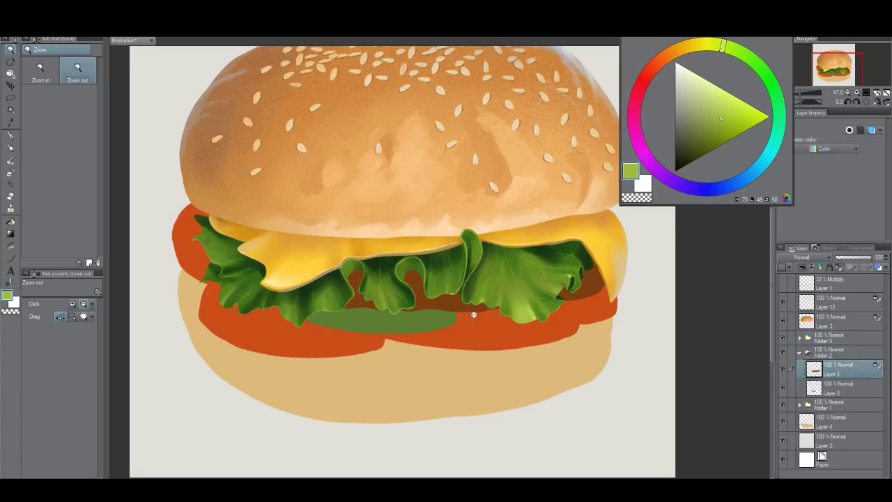
pyautogui.scroll(2, 446, 301)
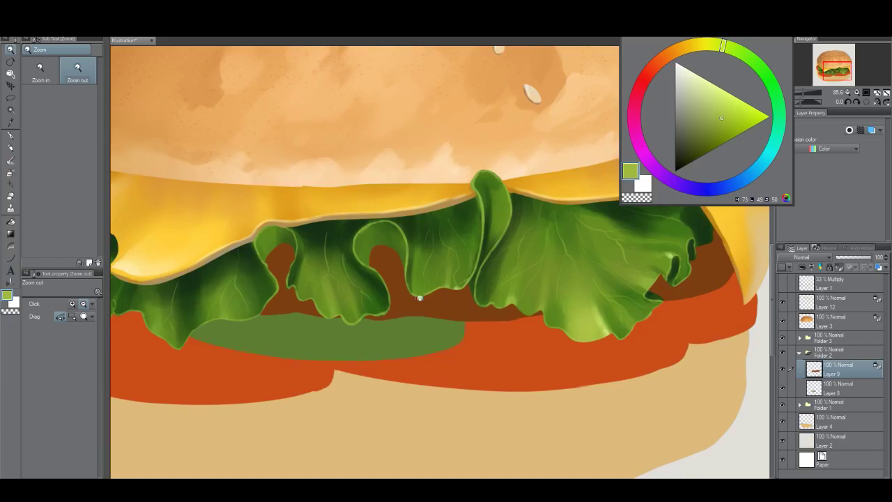
# Step: Shade the patty inside the lettuce arches and along its lower edge in dark reddish brown with the van-smoother brush
pyautogui.press('b')
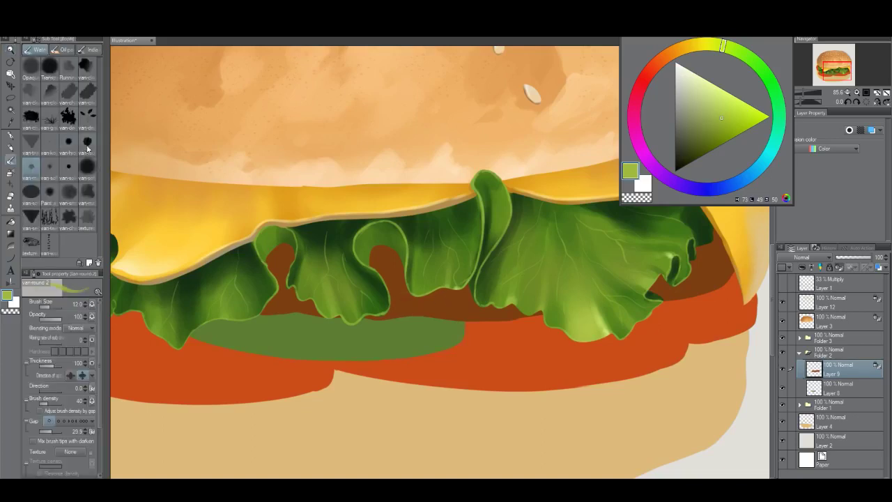
pyautogui.click(69, 190)
pyautogui.keyDown('alt'); pyautogui.click(416, 302); pyautogui.keyUp('alt')
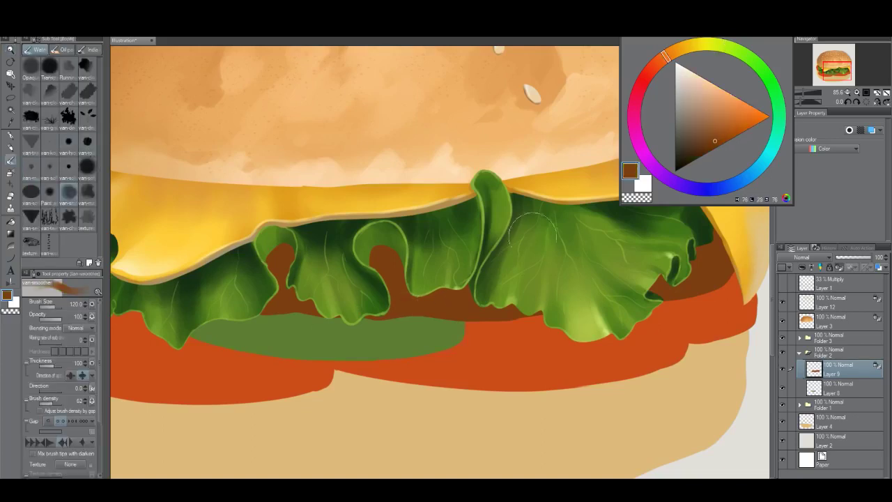
pyautogui.click(667, 62)
pyautogui.click(704, 150)
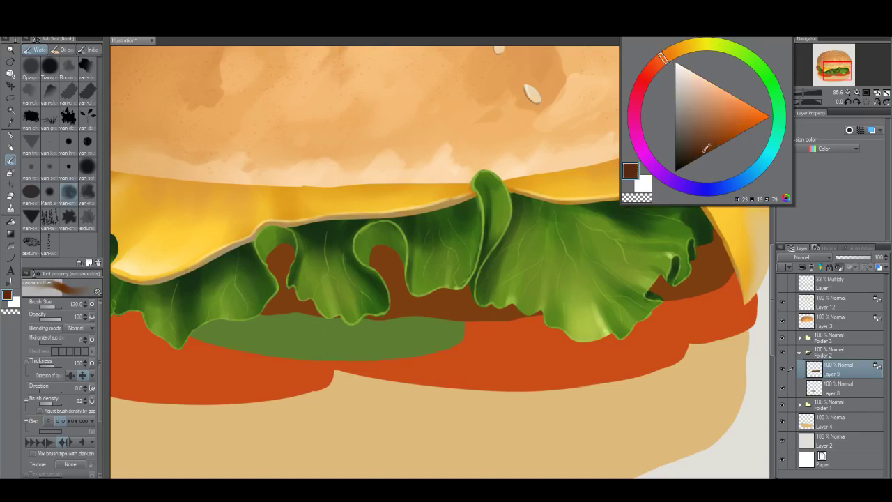
pyautogui.moveTo(398, 256); pyautogui.dragTo(384, 265)
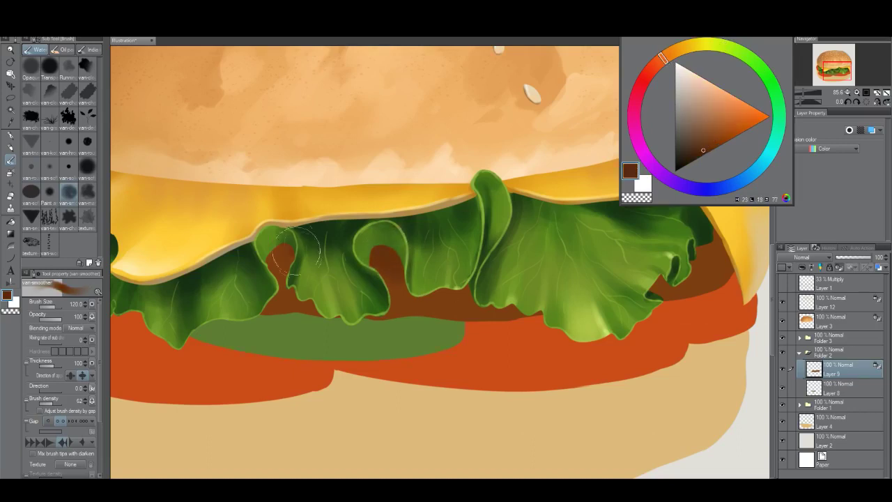
pyautogui.moveTo(296, 247); pyautogui.dragTo(278, 262)
pyautogui.moveTo(283, 334); pyautogui.dragTo(341, 330)
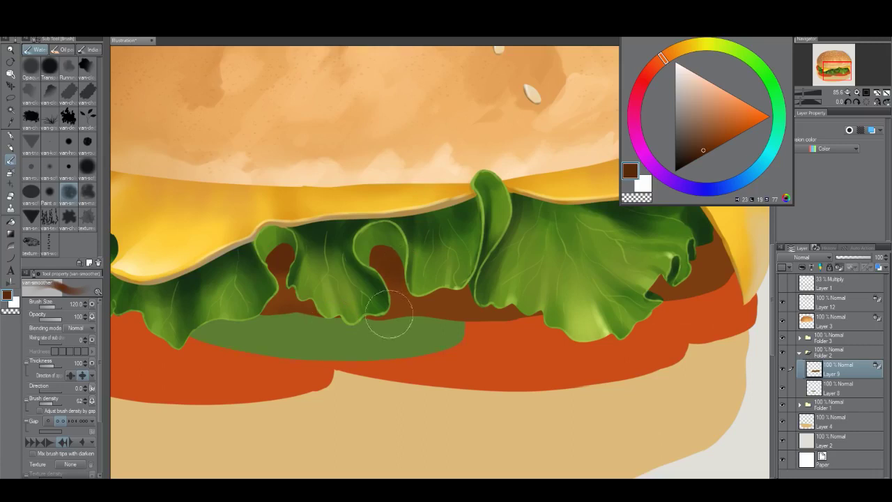
pyautogui.moveTo(394, 319)
pyautogui.mouseDown()
pyautogui.moveTo(440, 288)
pyautogui.moveTo(469, 295)
pyautogui.moveTo(469, 315)
pyautogui.moveTo(524, 312)
pyautogui.mouseUp()
# Step: Shade the patty's right end beneath the cheese with dark brown tones, using the van-smoother brush at size 100
pyautogui.press('[')
pyautogui.press('[')
pyautogui.press('[')
pyautogui.press(']')
pyautogui.moveTo(697, 235)
pyautogui.mouseDown()
pyautogui.moveTo(725, 244)
pyautogui.moveTo(739, 279)
pyautogui.moveTo(645, 335)
pyautogui.mouseUp()
pyautogui.keyDown('alt'); pyautogui.click(659, 294); pyautogui.keyUp('alt')
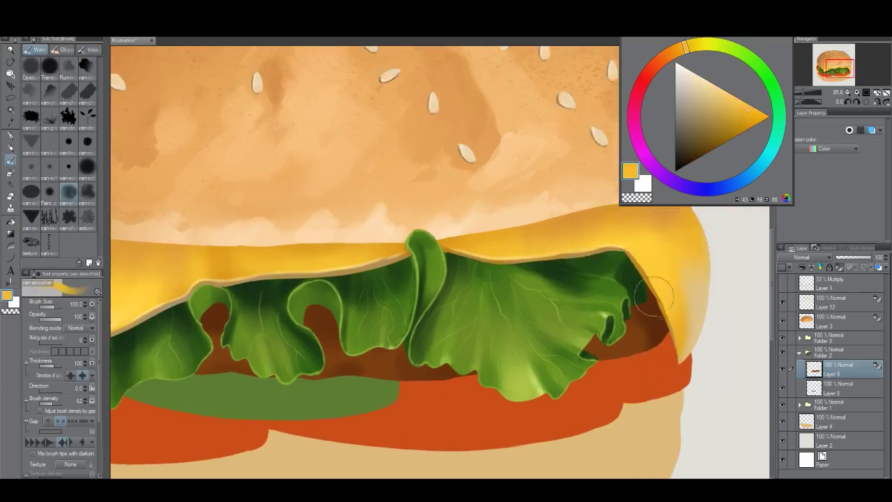
pyautogui.moveTo(657, 297)
pyautogui.mouseDown()
pyautogui.moveTo(663, 353)
pyautogui.moveTo(614, 369)
pyautogui.mouseUp()
pyautogui.keyDown('alt'); pyautogui.click(654, 322); pyautogui.keyUp('alt')
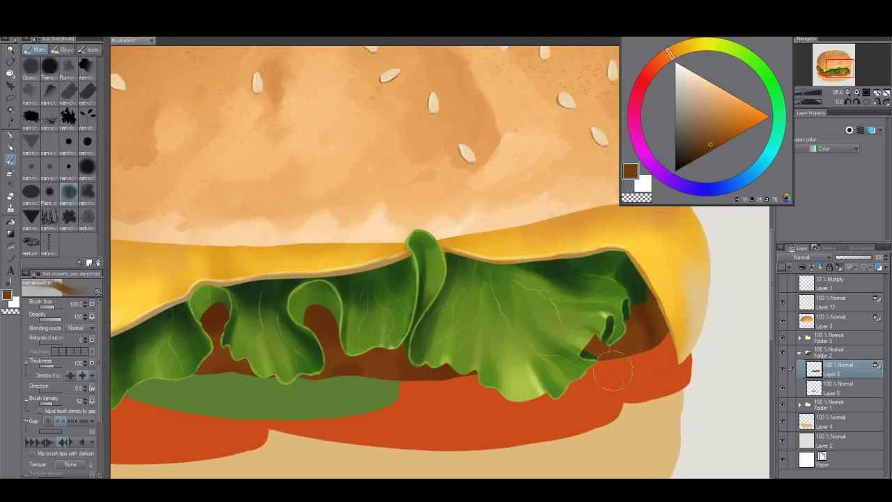
pyautogui.keyDown('alt'); pyautogui.click(629, 350); pyautogui.keyUp('alt')
pyautogui.click(696, 157)
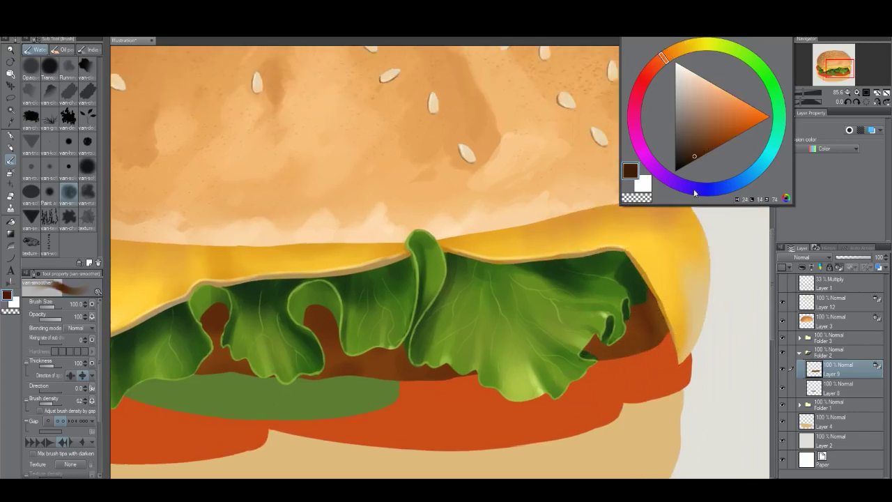
pyautogui.moveTo(592, 333); pyautogui.dragTo(593, 351)
# Step: Dab an orange-brown meat texture onto the patty below the middle ruffles with the van-round 2 brush at size 60
pyautogui.keyDown('alt'); pyautogui.click(348, 358); pyautogui.keyUp('alt')
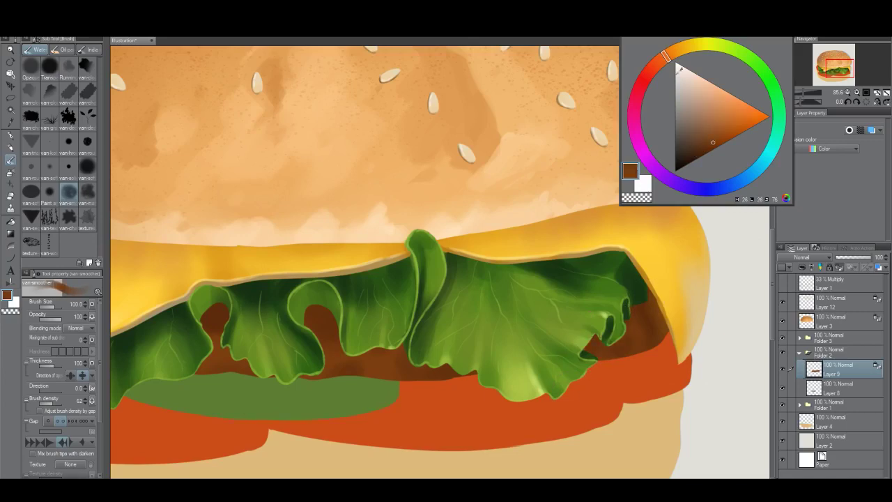
pyautogui.click(676, 55)
pyautogui.click(724, 129)
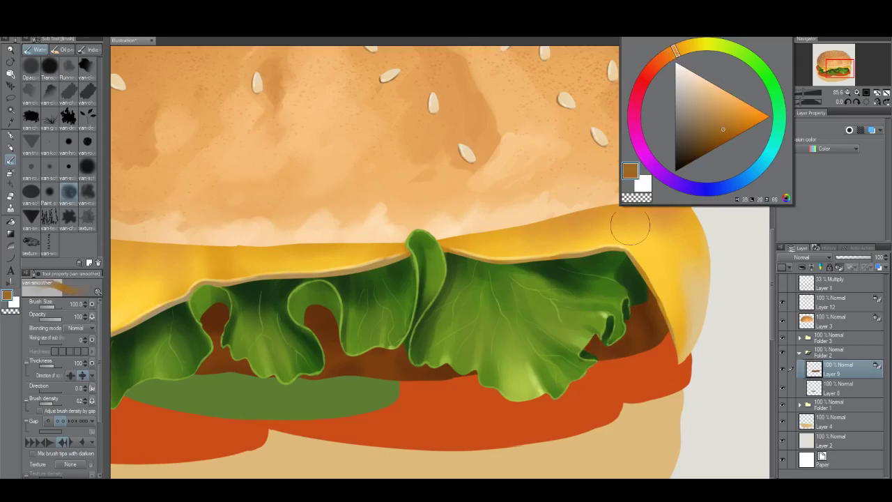
pyautogui.hotkey('ctrl', 'alt', 'space')
pyautogui.click(345, 369)
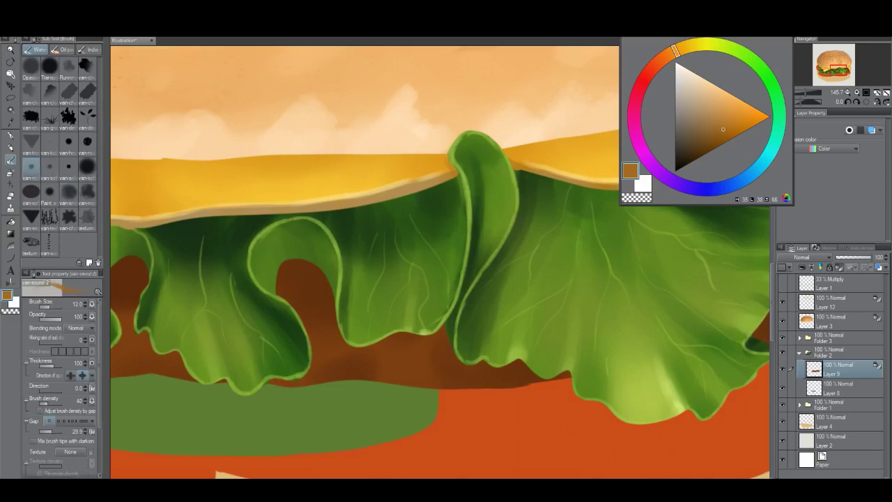
pyautogui.press(']')
pyautogui.press(']')
pyautogui.press(']')
pyautogui.press(']')
pyautogui.press(']')
pyautogui.press(']')
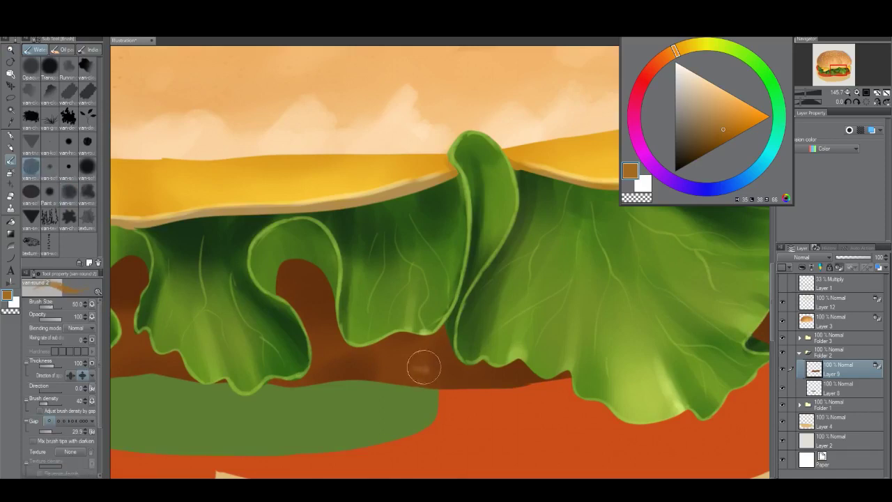
pyautogui.moveTo(425, 368)
pyautogui.mouseDown()
pyautogui.moveTo(389, 363)
pyautogui.moveTo(394, 374)
pyautogui.moveTo(428, 375)
pyautogui.moveTo(419, 352)
pyautogui.moveTo(367, 354)
pyautogui.moveTo(386, 371)
pyautogui.moveTo(432, 372)
pyautogui.moveTo(412, 346)
pyautogui.moveTo(449, 380)
pyautogui.moveTo(465, 371)
pyautogui.moveTo(364, 358)
pyautogui.moveTo(335, 343)
pyautogui.moveTo(319, 358)
pyautogui.moveTo(320, 323)
pyautogui.moveTo(313, 325)
pyautogui.moveTo(333, 329)
pyautogui.moveTo(288, 302)
pyautogui.moveTo(316, 299)
pyautogui.moveTo(284, 289)
pyautogui.moveTo(313, 286)
pyautogui.moveTo(326, 305)
pyautogui.moveTo(326, 375)
pyautogui.moveTo(313, 368)
pyautogui.moveTo(358, 358)
pyautogui.moveTo(341, 360)
pyautogui.moveTo(420, 370)
pyautogui.mouseUp()
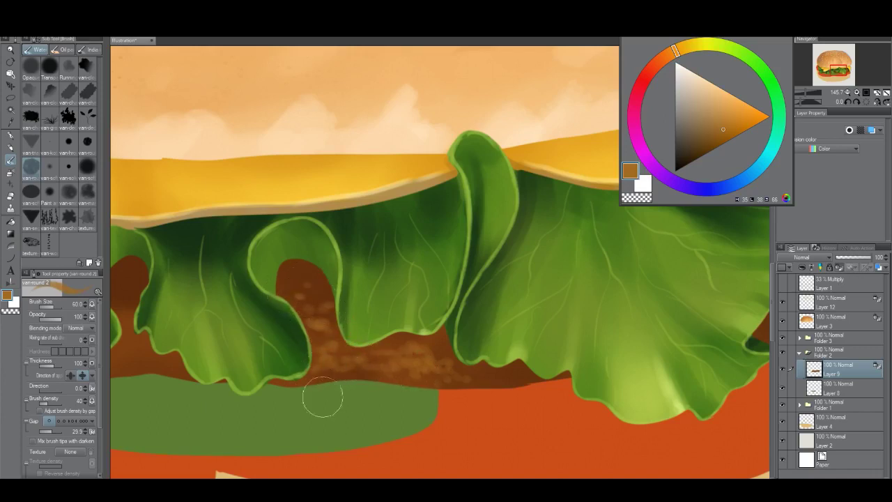
# Step: Extend the orange-brown meat texture to the patty's left gap and right end, and check the whole burger
pyautogui.moveTo(247, 361); pyautogui.dragTo(366, 363)
pyautogui.moveTo(276, 375)
pyautogui.mouseDown()
pyautogui.moveTo(229, 362)
pyautogui.moveTo(246, 356)
pyautogui.moveTo(240, 346)
pyautogui.moveTo(251, 321)
pyautogui.moveTo(239, 282)
pyautogui.mouseUp()
pyautogui.moveTo(548, 383); pyautogui.dragTo(397, 410)
pyautogui.moveTo(526, 411); pyautogui.dragTo(374, 359)
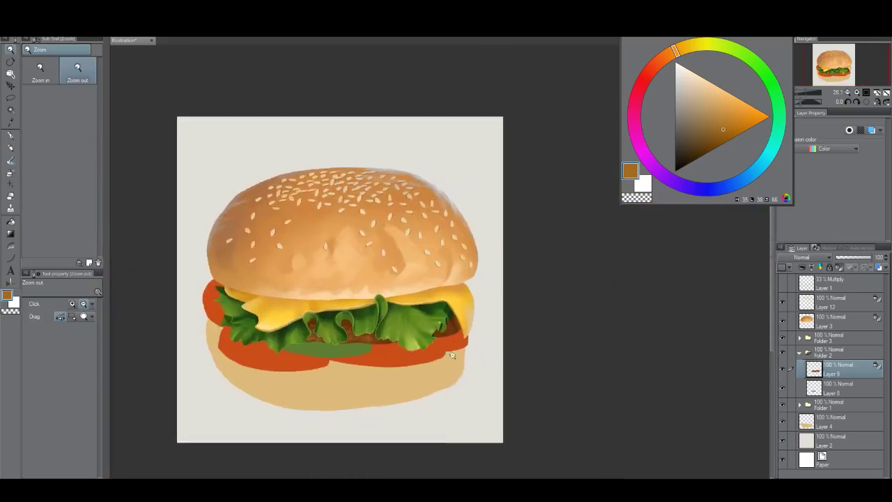
pyautogui.moveTo(457, 339)
pyautogui.mouseDown()
pyautogui.moveTo(472, 305)
pyautogui.moveTo(407, 333)
pyautogui.moveTo(379, 322)
pyautogui.moveTo(427, 309)
pyautogui.moveTo(377, 311)
pyautogui.moveTo(463, 296)
pyautogui.moveTo(470, 288)
pyautogui.moveTo(451, 283)
pyautogui.moveTo(475, 274)
pyautogui.moveTo(499, 288)
pyautogui.moveTo(470, 315)
pyautogui.moveTo(475, 292)
pyautogui.mouseUp()
pyautogui.hotkey('alt', 'space')
pyautogui.moveTo(443, 345); pyautogui.dragTo(395, 371)
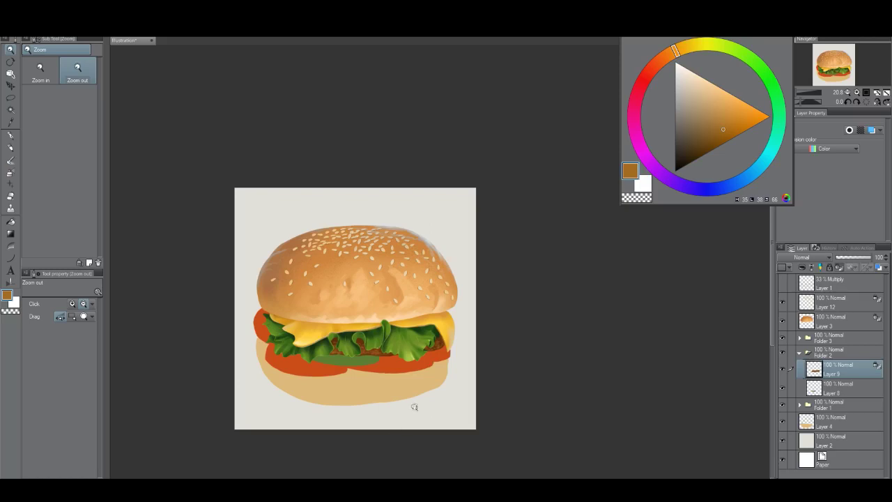
# Step: Dab brighter orange-brown highlights over the patty's meat texture, from the left gap to the right end
pyautogui.scroll(5, 382, 357)
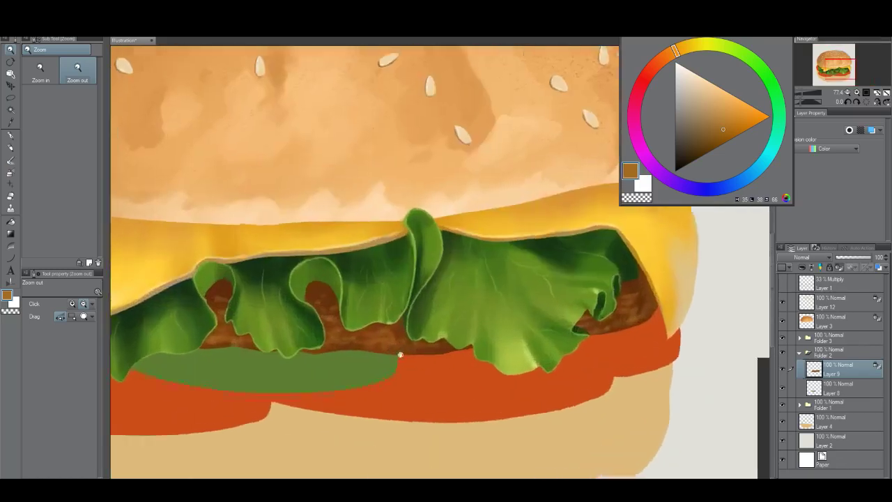
pyautogui.scroll(2, 401, 354)
pyautogui.press('b')
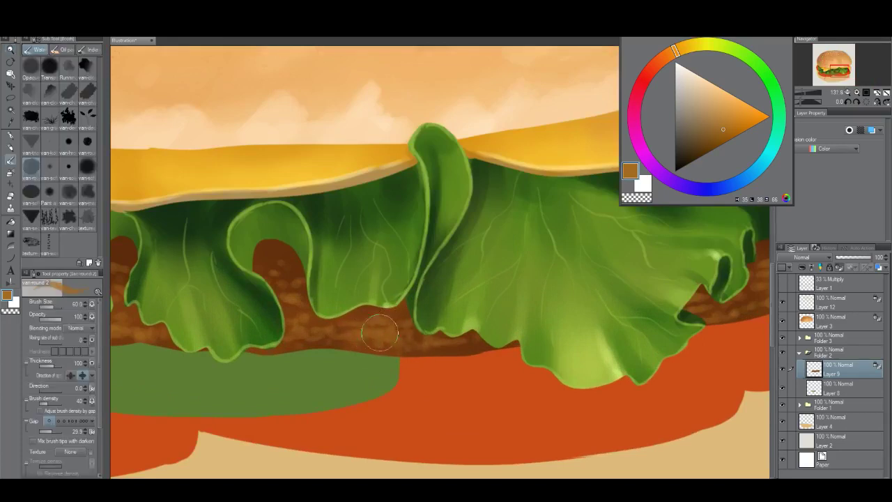
pyautogui.click(676, 53)
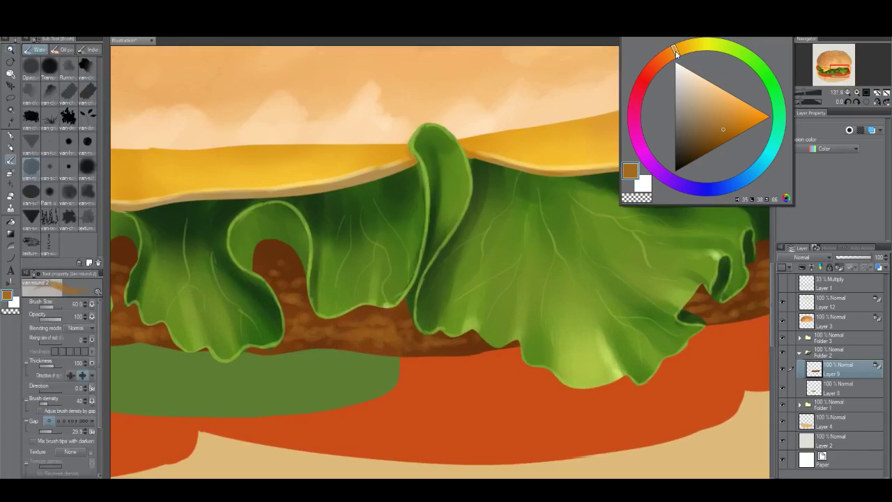
pyautogui.click(726, 120)
pyautogui.moveTo(415, 349); pyautogui.dragTo(392, 338)
pyautogui.moveTo(331, 357); pyautogui.dragTo(422, 355)
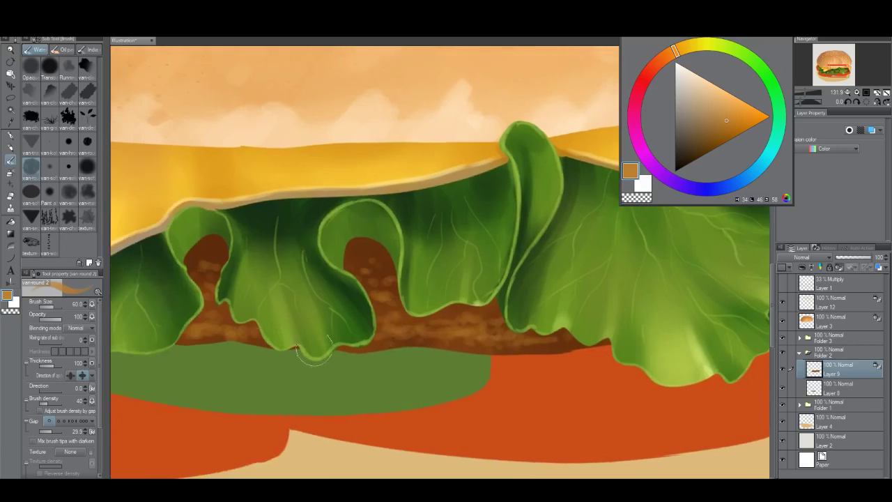
pyautogui.moveTo(472, 372); pyautogui.dragTo(298, 413)
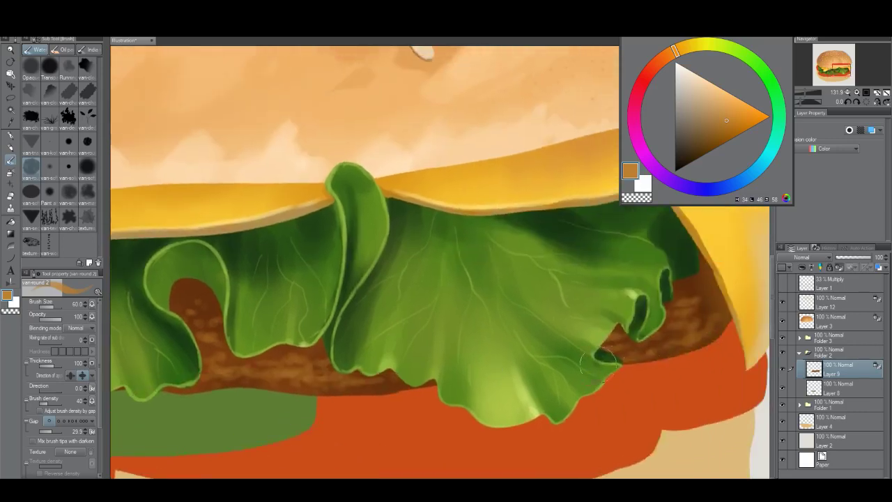
pyautogui.hotkey('alt', 'space')
pyautogui.moveTo(599, 365)
pyautogui.mouseDown()
pyautogui.moveTo(512, 394)
pyautogui.moveTo(588, 382)
pyautogui.moveTo(567, 369)
pyautogui.mouseUp()
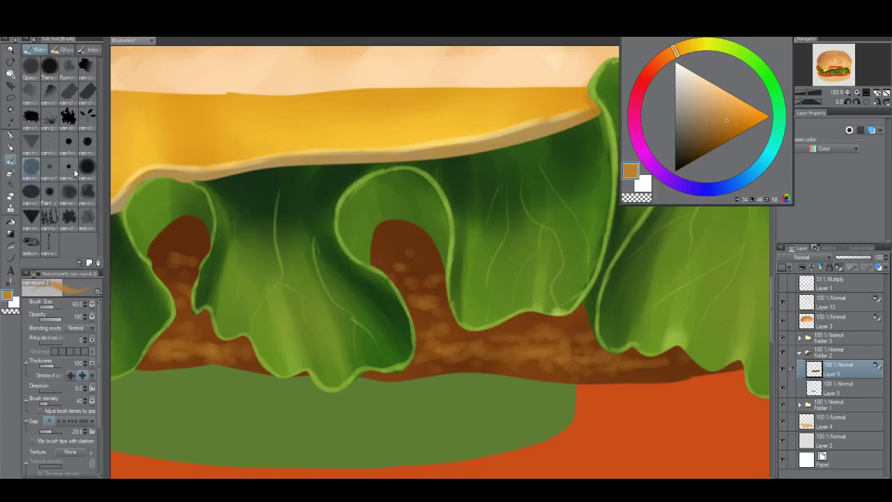
# Step: Dot tiny pale orange specks onto the patty's middle with the van-solid coloring brush, reducing its size to 6
pyautogui.click(72, 170)
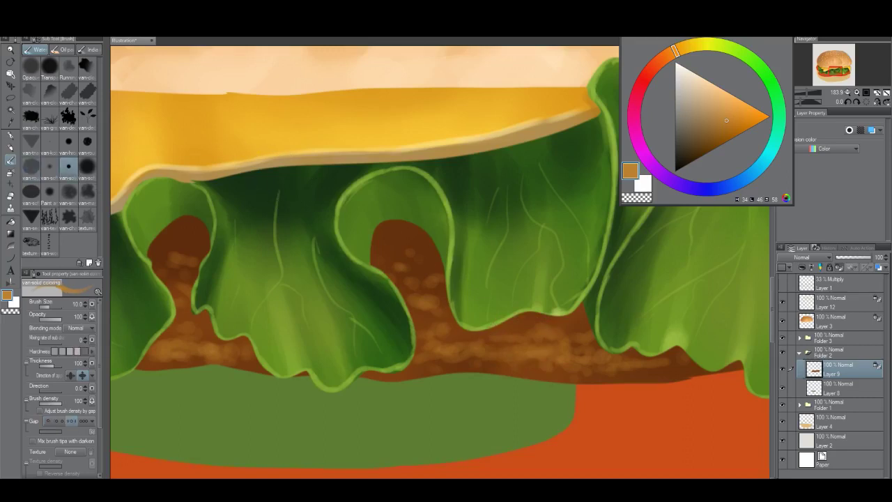
pyautogui.keyDown('alt'); pyautogui.click(569, 327); pyautogui.keyUp('alt')
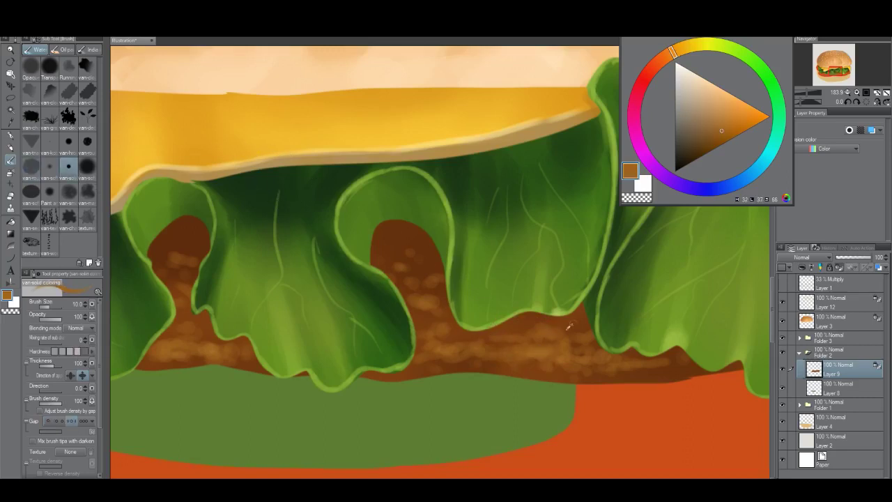
pyautogui.click(725, 97)
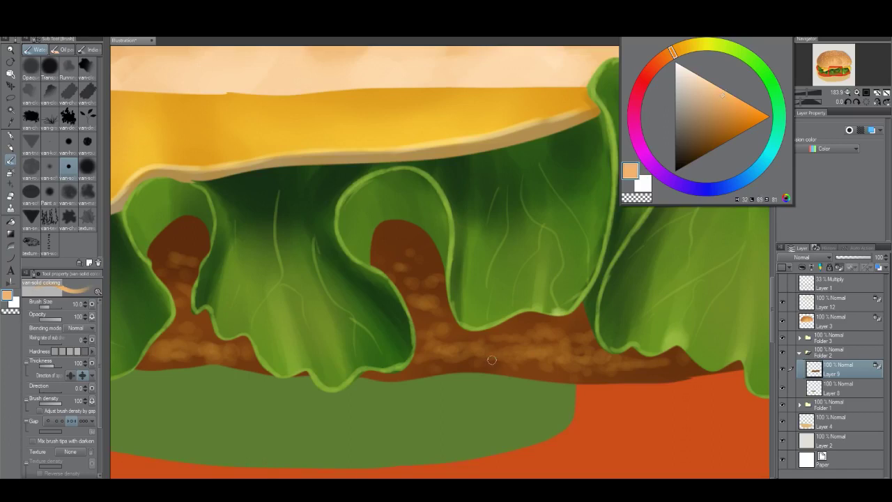
pyautogui.press('[')
pyautogui.press('[')
pyautogui.press('[')
pyautogui.press('[')
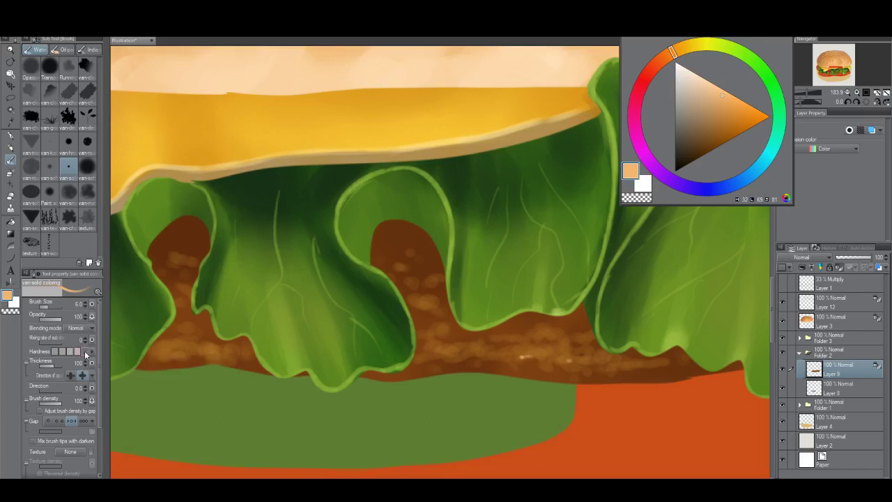
pyautogui.press('[')
pyautogui.press(']')
pyautogui.press(']')
pyautogui.press(']')
pyautogui.press('[')
# Step: Add more pale orange specks to the patty's middle and left gap, and check the whole burger
pyautogui.moveTo(504, 370); pyautogui.dragTo(513, 373)
pyautogui.moveTo(166, 356); pyautogui.dragTo(145, 353)
pyautogui.moveTo(223, 357); pyautogui.dragTo(233, 362)
pyautogui.press('/')
pyautogui.moveTo(488, 376); pyautogui.dragTo(437, 386)
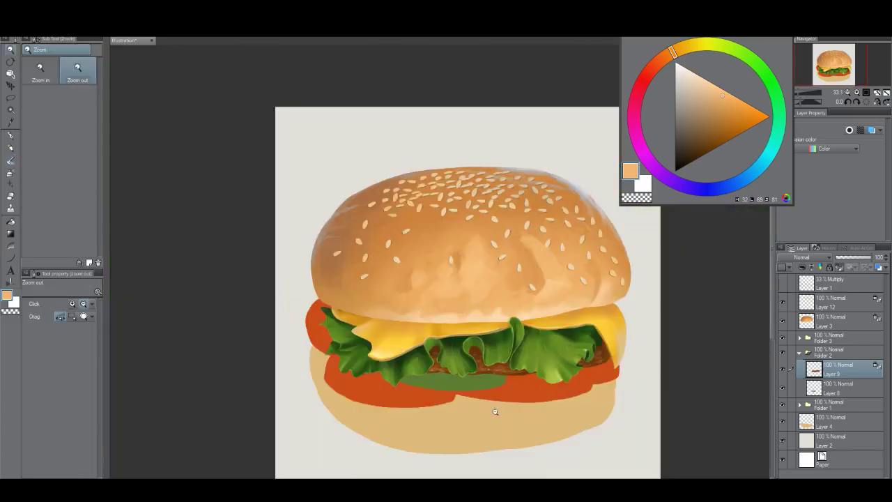
pyautogui.moveTo(487, 404); pyautogui.dragTo(379, 363)
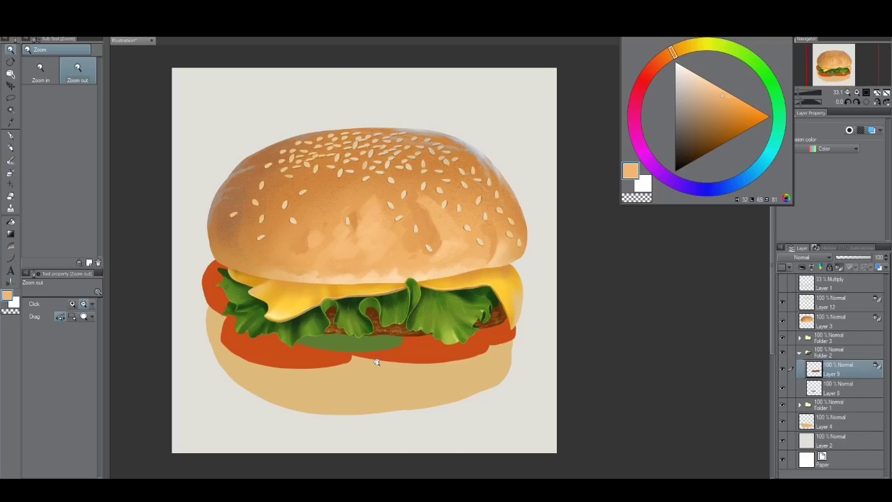
pyautogui.click(480, 338)
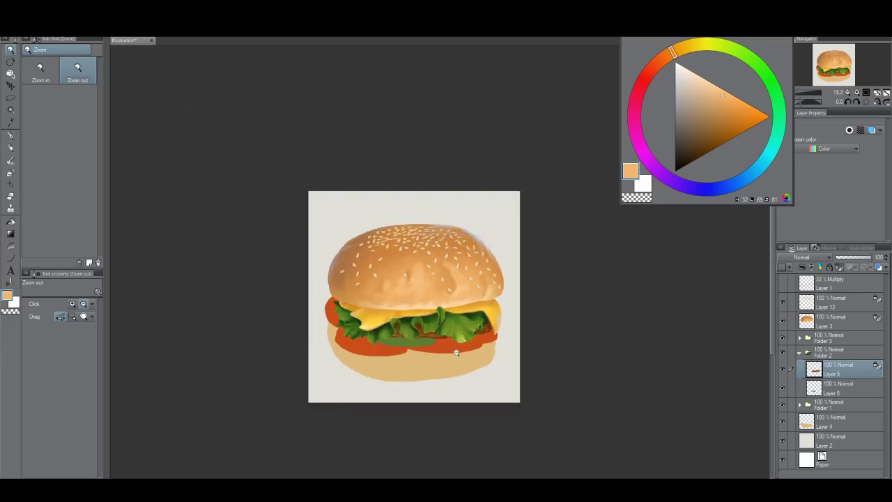
# Step: Expand Folder 3 and add a new layer above its topmost layer
pyautogui.scroll(2, 449, 353)
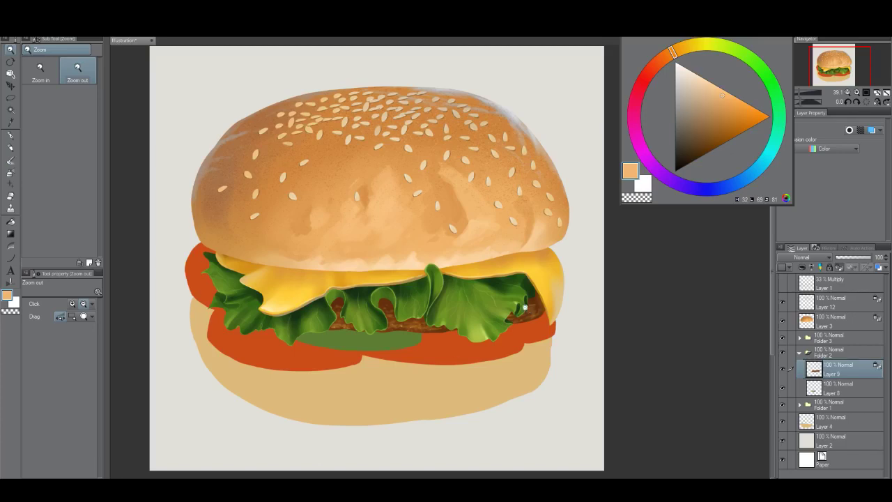
pyautogui.click(802, 339)
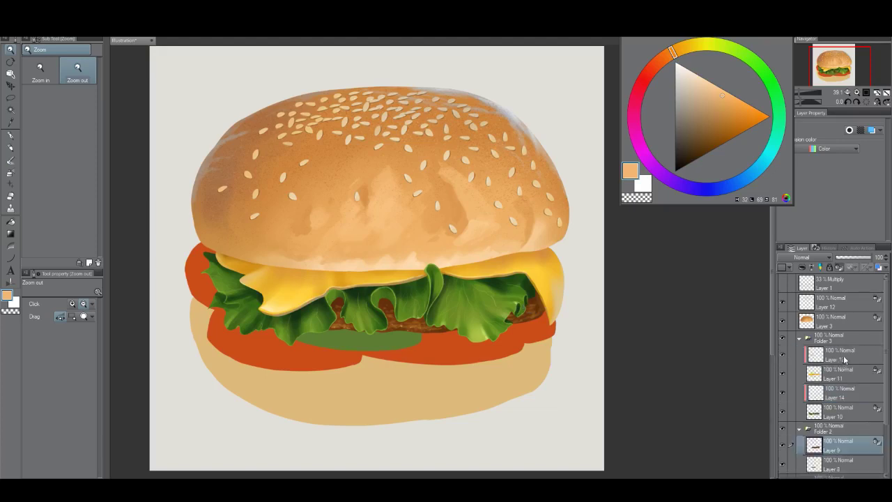
pyautogui.click(840, 356)
pyautogui.scroll(1, 287, 269)
pyautogui.scroll(3, 287, 269)
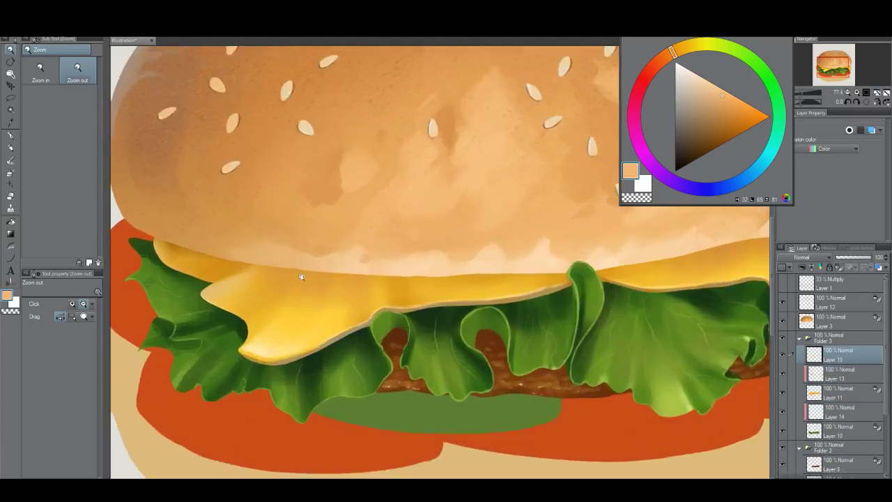
# Step: Lasso a long curved area along the bun's lower edge, reaching slightly over the cheese up to the lettuce curl
pyautogui.press('b')
pyautogui.click(11, 98)
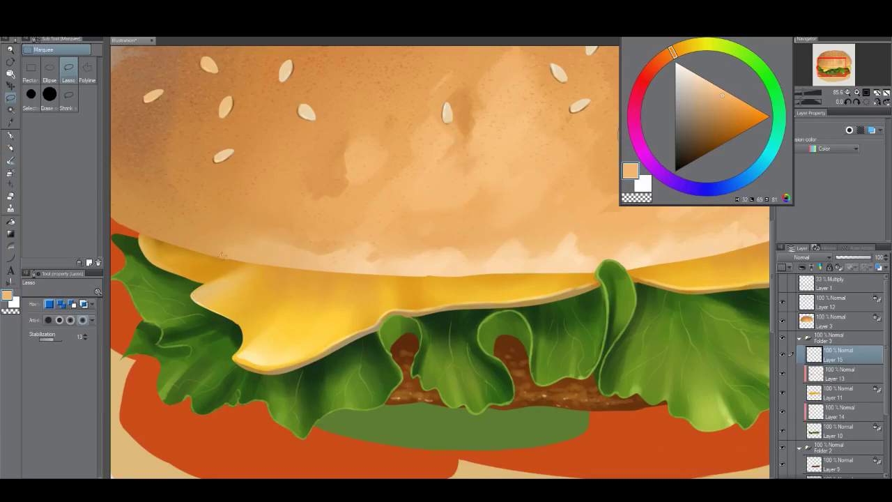
pyautogui.moveTo(218, 254)
pyautogui.mouseDown()
pyautogui.moveTo(256, 268)
pyautogui.moveTo(548, 274)
pyautogui.mouseUp()
pyautogui.hotkey('ctrl', 'z')
pyautogui.moveTo(208, 253)
pyautogui.mouseDown()
pyautogui.moveTo(309, 279)
pyautogui.moveTo(416, 288)
pyautogui.moveTo(597, 270)
pyautogui.mouseUp()
pyautogui.click(570, 264)
pyautogui.moveTo(207, 253)
pyautogui.mouseDown()
pyautogui.moveTo(395, 283)
pyautogui.moveTo(596, 271)
pyautogui.moveTo(500, 212)
pyautogui.moveTo(363, 193)
pyautogui.mouseUp()
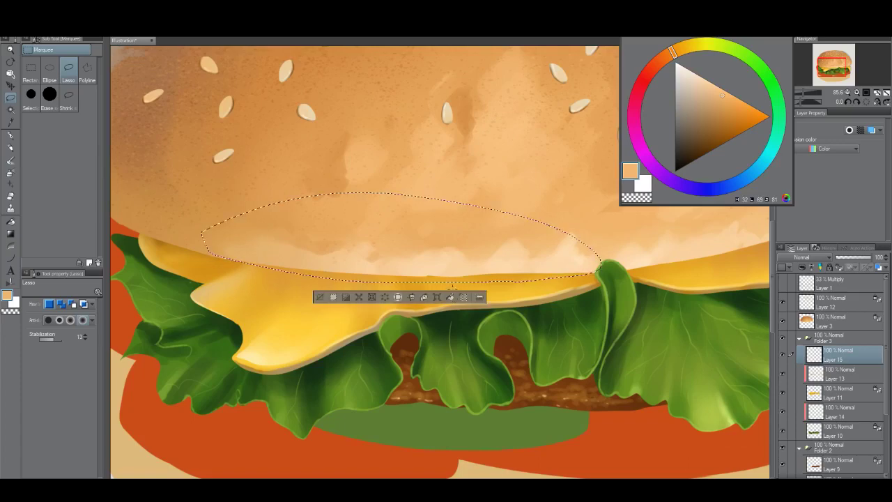
# Step: Fill the lassoed area with a dark red based on the tomato's colour, and clear the selection
pyautogui.press('b')
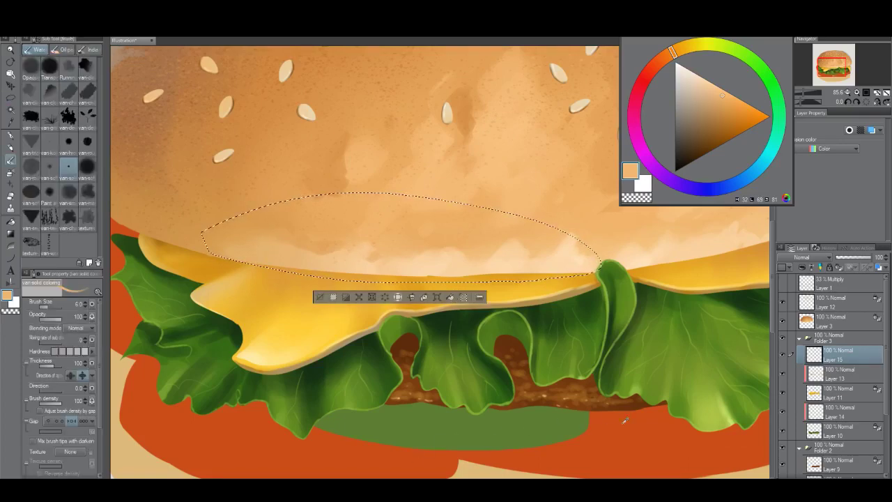
pyautogui.keyDown('alt'); pyautogui.click(626, 420); pyautogui.keyUp('alt')
pyautogui.click(652, 70)
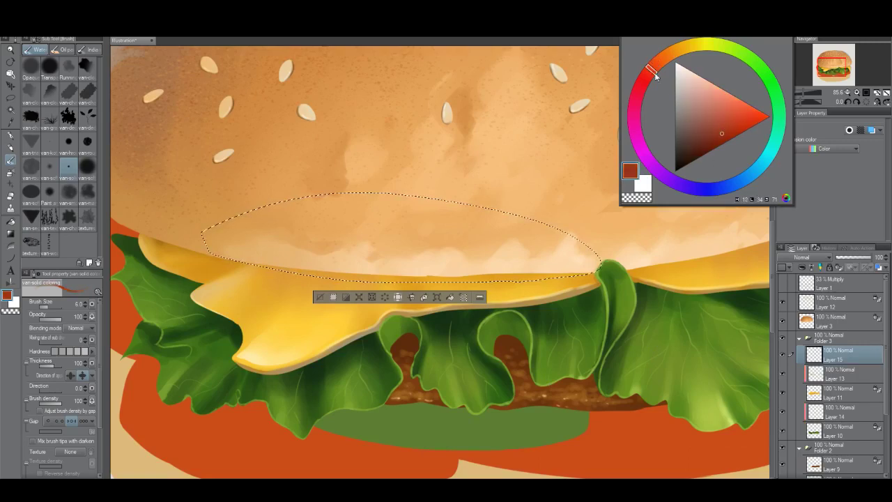
pyautogui.click(719, 133)
pyautogui.click(654, 67)
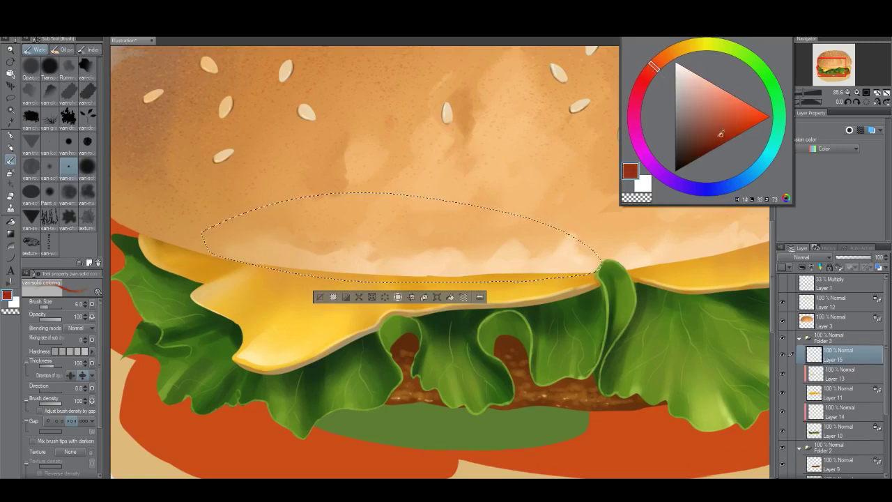
pyautogui.click(718, 138)
pyautogui.hotkey('alt', 'Delete')
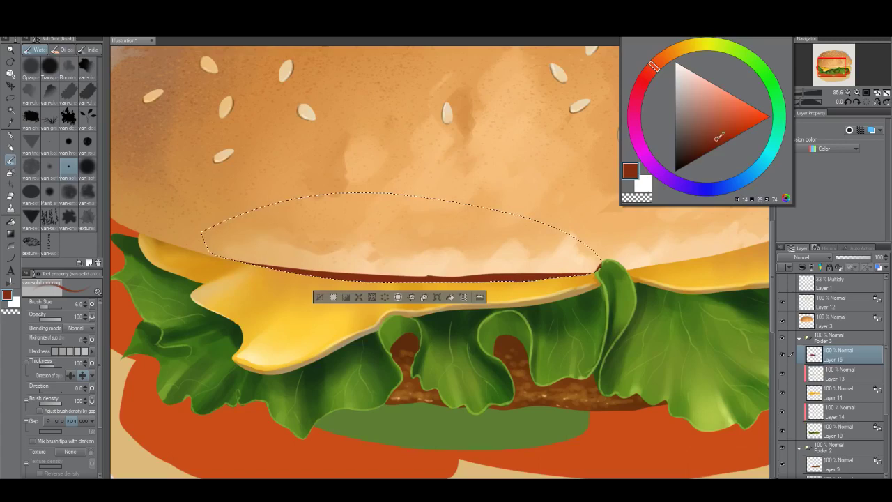
pyautogui.hotkey('ctrl', 'd')
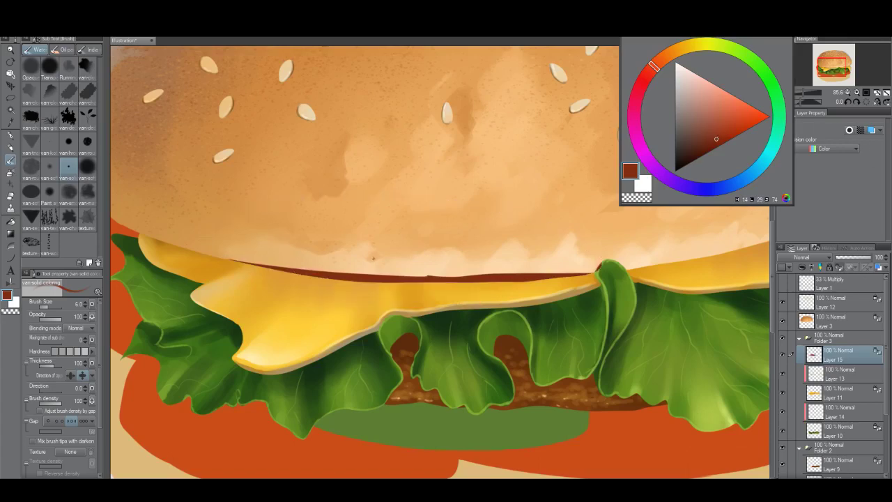
# Step: Softly lighten the dark red strip under the bun with a brighter red using the smoother brush, and check the whole burger
pyautogui.click(69, 193)
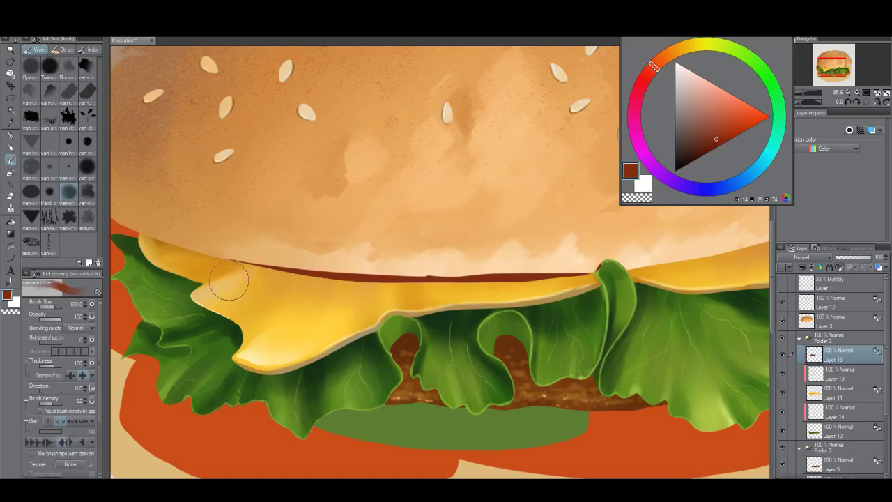
pyautogui.click(731, 122)
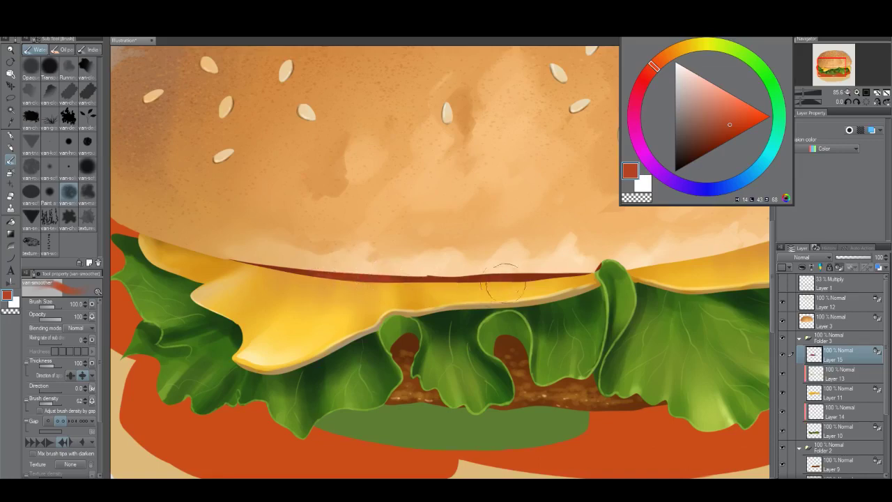
pyautogui.hotkey('alt', 'space')
pyautogui.moveTo(535, 311)
pyautogui.mouseDown()
pyautogui.moveTo(581, 351)
pyautogui.moveTo(506, 379)
pyautogui.mouseUp()
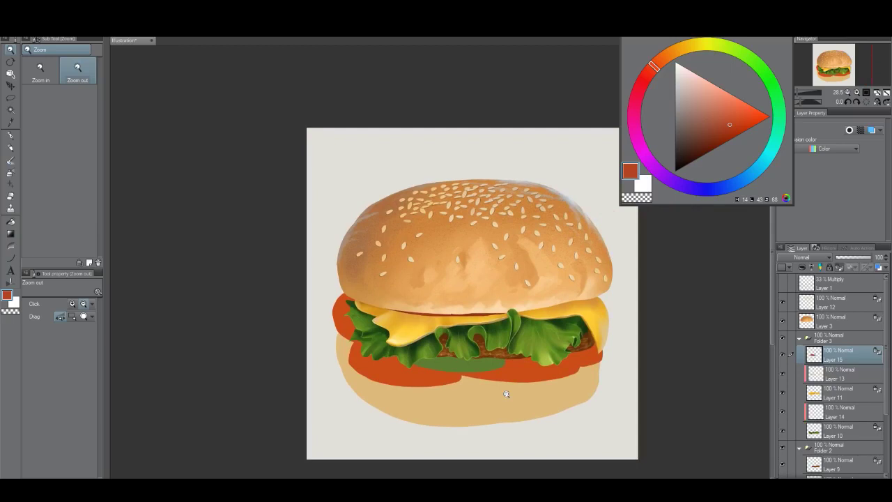
# Step: Lasso the gap between bun and cheese to the right of the lettuce curl, fill it with the strip's dark red, and deselect
pyautogui.scroll(5, 547, 326)
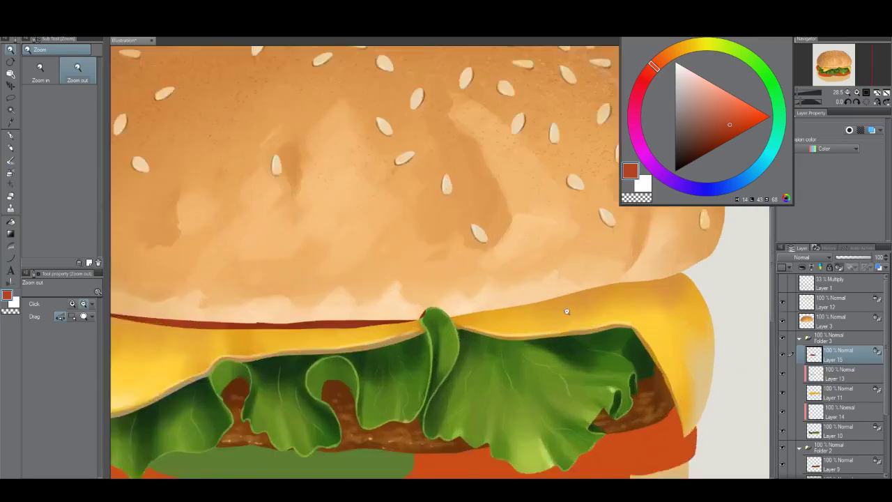
pyautogui.press('m')
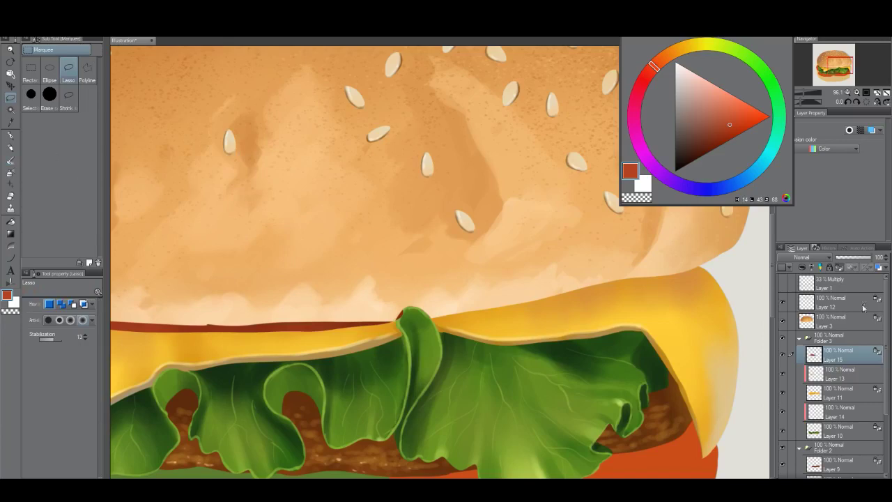
pyautogui.click(840, 270)
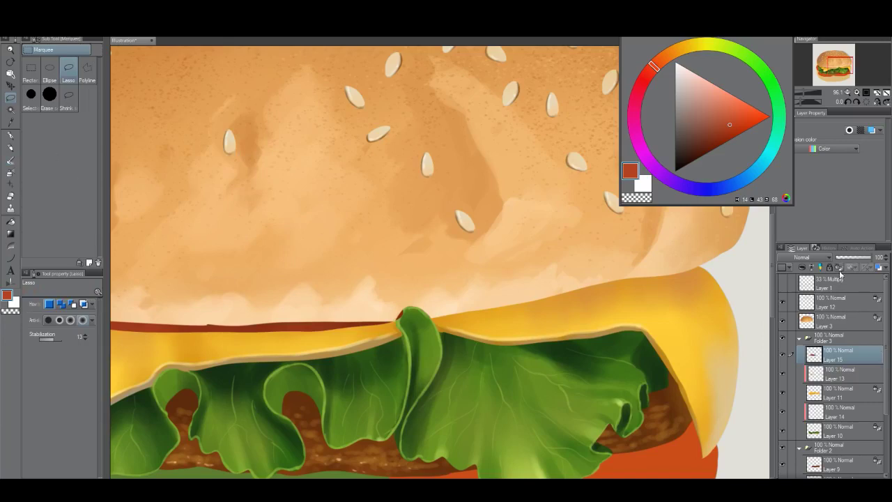
pyautogui.press('b')
pyautogui.keyDown('alt'); pyautogui.click(321, 324); pyautogui.keyUp('alt')
pyautogui.click(11, 98)
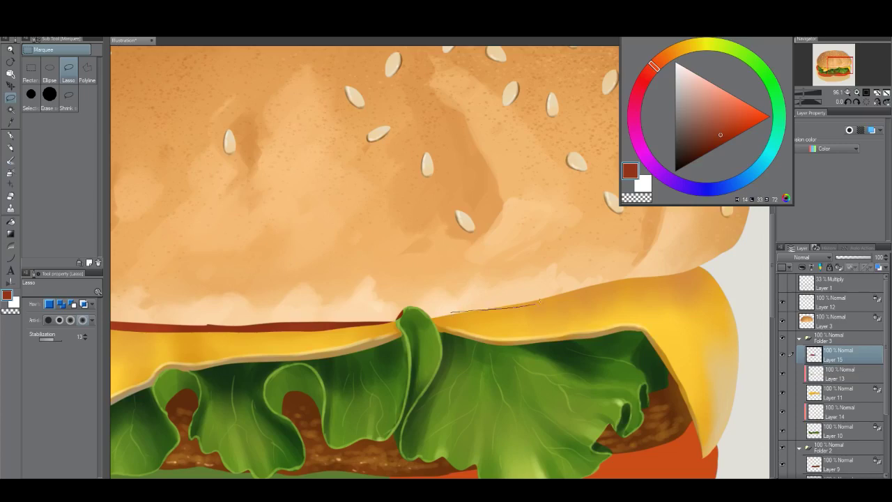
pyautogui.moveTo(649, 248); pyautogui.dragTo(627, 248)
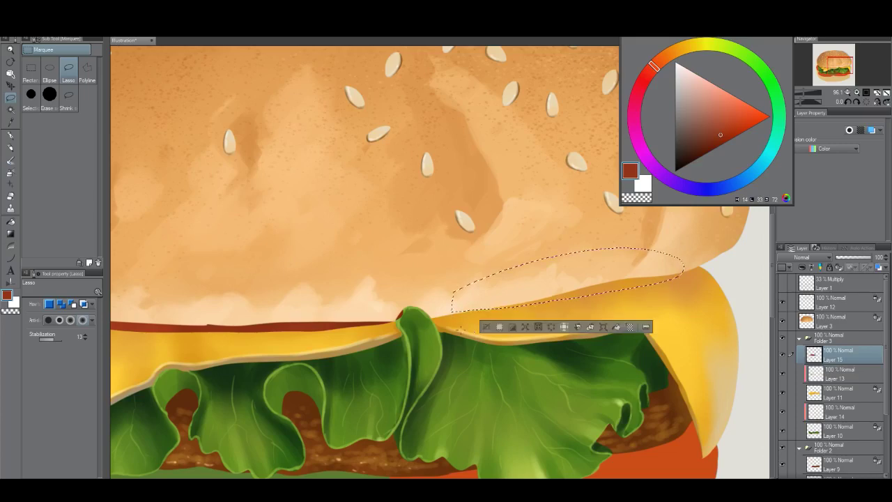
pyautogui.hotkey('alt', 'Delete')
pyautogui.hotkey('ctrl', 'd')
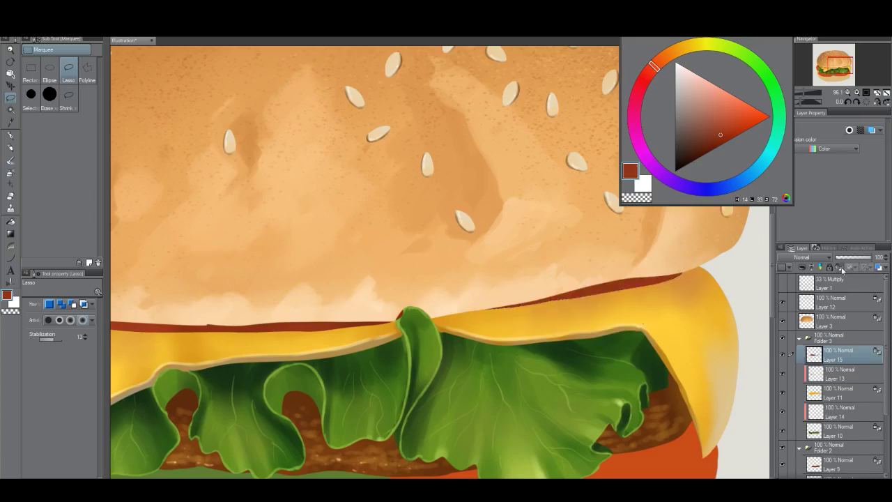
# Step: Soften the right red strip's colour and add pale pink highlights with the van-solid coloring brush at size 15
pyautogui.press('b')
pyautogui.keyDown('alt'); pyautogui.click(151, 321); pyautogui.keyUp('alt')
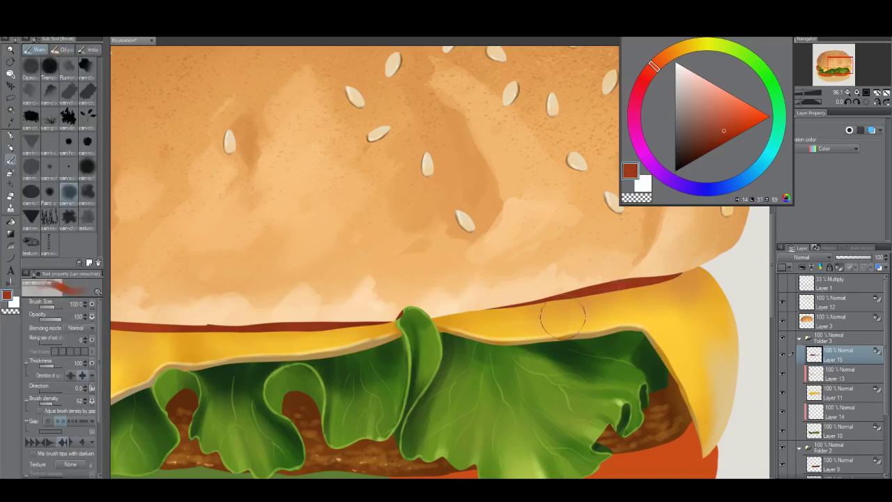
pyautogui.click(706, 101)
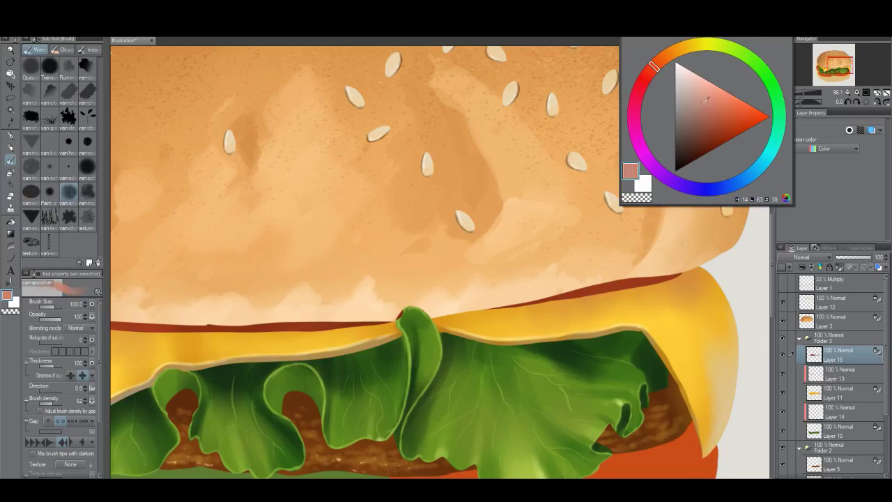
pyautogui.click(68, 166)
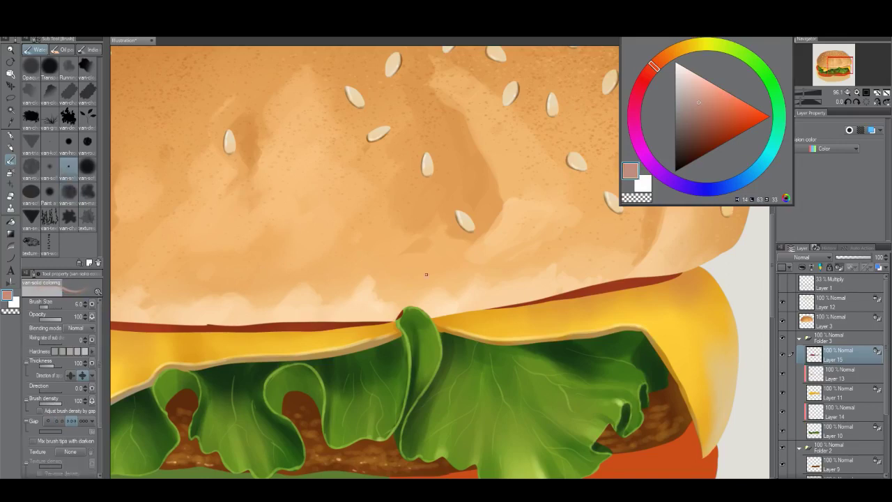
pyautogui.press(']')
pyautogui.press(']')
pyautogui.press(']')
pyautogui.press(']')
pyautogui.press(']')
pyautogui.moveTo(659, 279); pyautogui.dragTo(631, 288)
# Step: Blend orange-brown tones sampled from the artwork into the right red strip's highlights, and check the whole burger
pyautogui.keyDown('alt'); pyautogui.click(651, 305); pyautogui.keyUp('alt')
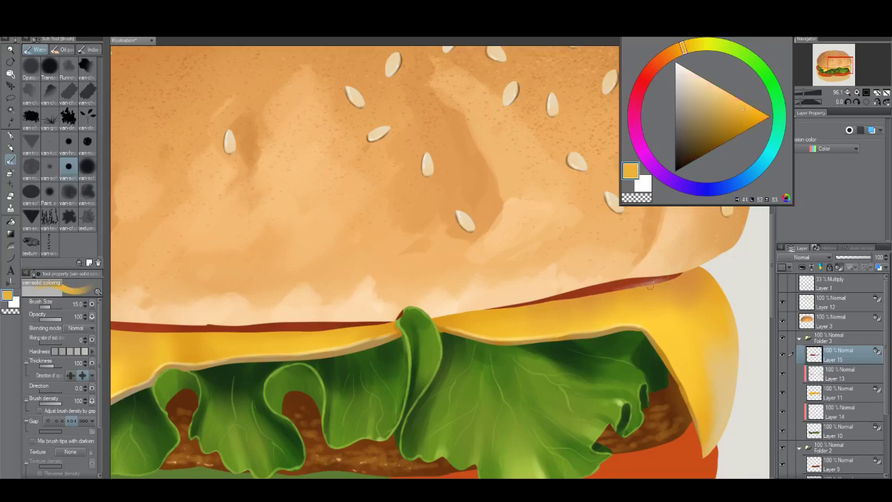
pyautogui.keyDown('alt'); pyautogui.click(656, 284); pyautogui.keyUp('alt')
pyautogui.moveTo(620, 292); pyautogui.dragTo(578, 297)
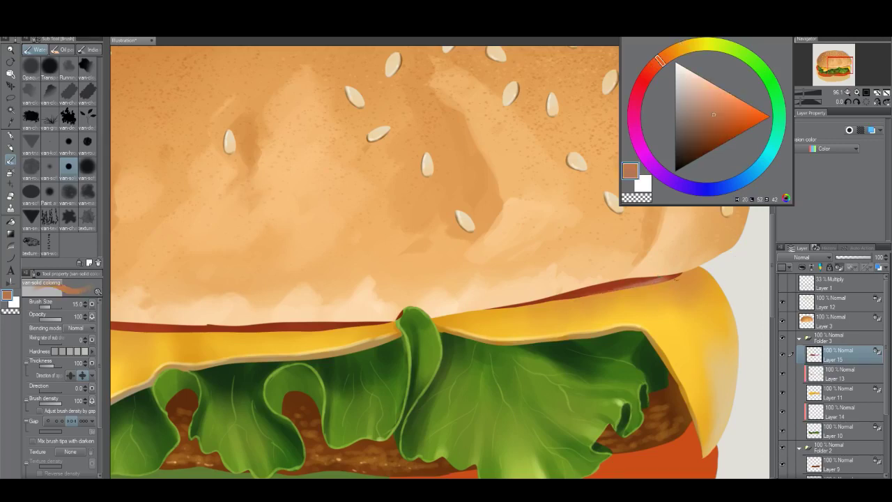
pyautogui.moveTo(635, 284); pyautogui.dragTo(603, 292)
pyautogui.hotkey('alt', 'space')
pyautogui.moveTo(597, 327); pyautogui.dragTo(538, 360)
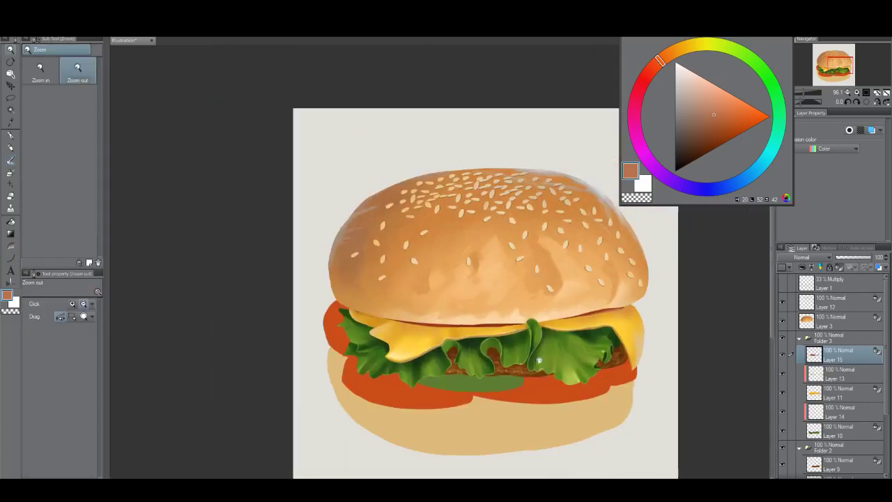
# Step: Paint cheese-coloured and burnt-orange reflections along the left red strip's lower edge, and check the whole burger
pyautogui.moveTo(424, 326); pyautogui.dragTo(516, 310)
pyautogui.keyDown('alt'); pyautogui.click(386, 412); pyautogui.keyUp('alt')
pyautogui.keyDown('alt'); pyautogui.click(392, 354); pyautogui.keyUp('alt')
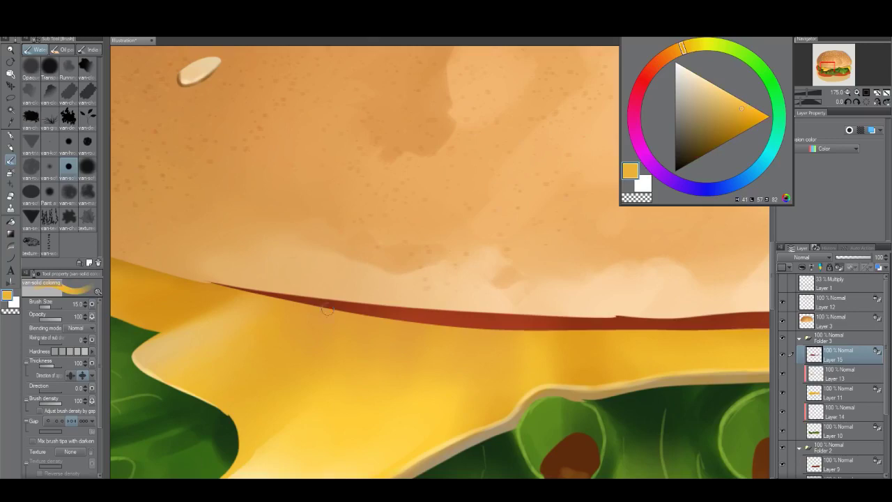
pyautogui.moveTo(327, 308); pyautogui.dragTo(499, 328)
pyautogui.keyDown('alt'); pyautogui.click(475, 324); pyautogui.keyUp('alt')
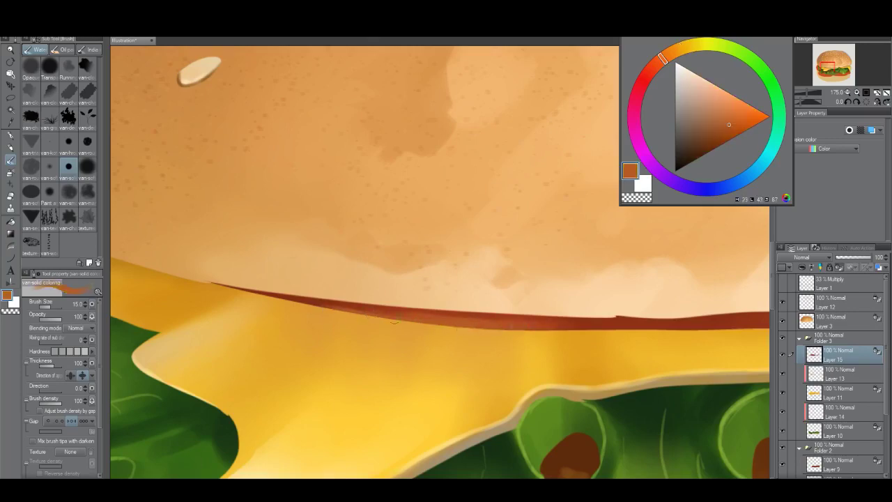
pyautogui.moveTo(505, 329)
pyautogui.mouseDown()
pyautogui.moveTo(586, 327)
pyautogui.moveTo(547, 367)
pyautogui.moveTo(589, 344)
pyautogui.moveTo(541, 367)
pyautogui.mouseUp()
pyautogui.hotkey('alt', 'space')
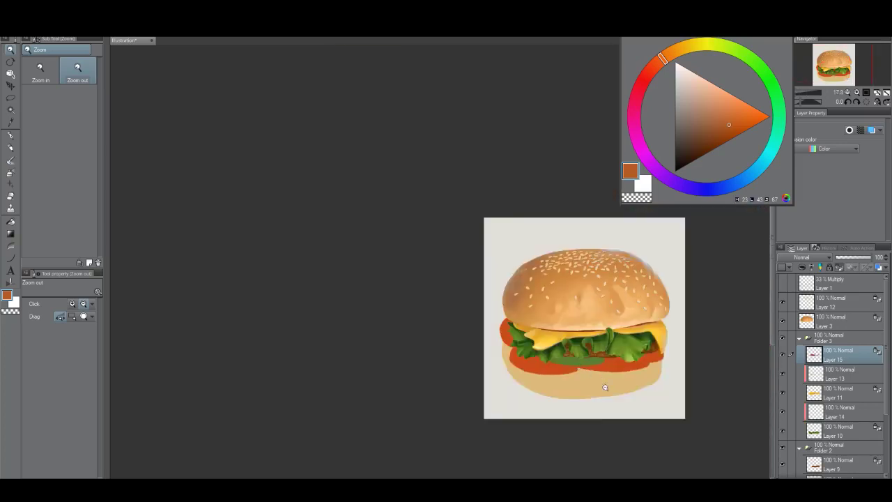
pyautogui.click(529, 334)
# Step: Collapse Folder 3 and, on Layer 9, paint soft ochre reflected light along the patty's right end beside the cheese
pyautogui.click(800, 338)
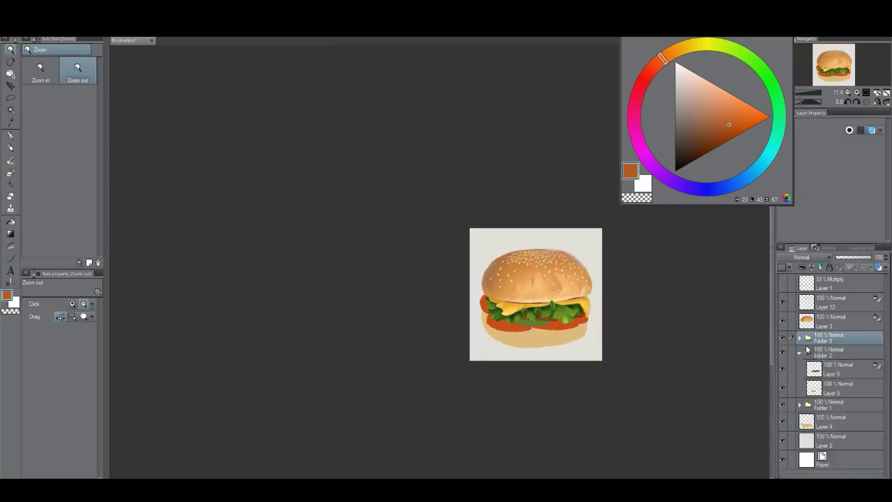
pyautogui.click(833, 369)
pyautogui.moveTo(543, 336); pyautogui.dragTo(507, 329)
pyautogui.moveTo(529, 312); pyautogui.dragTo(570, 330)
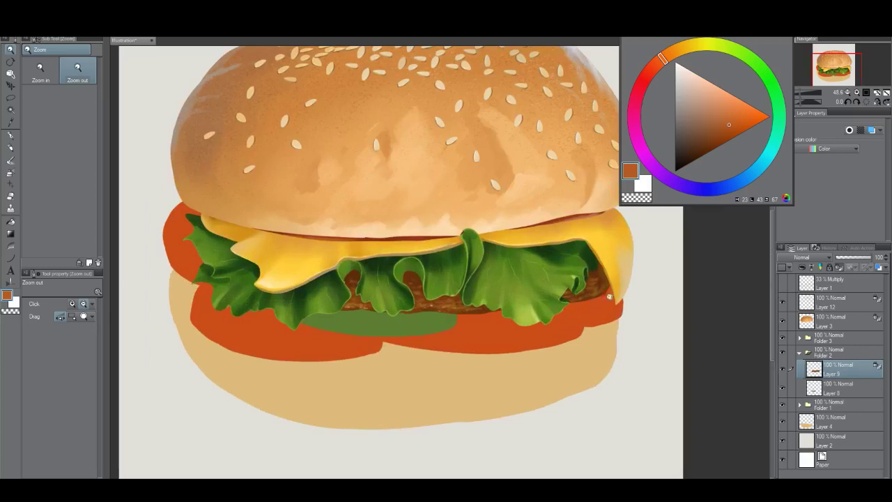
pyautogui.moveTo(613, 284); pyautogui.dragTo(516, 295)
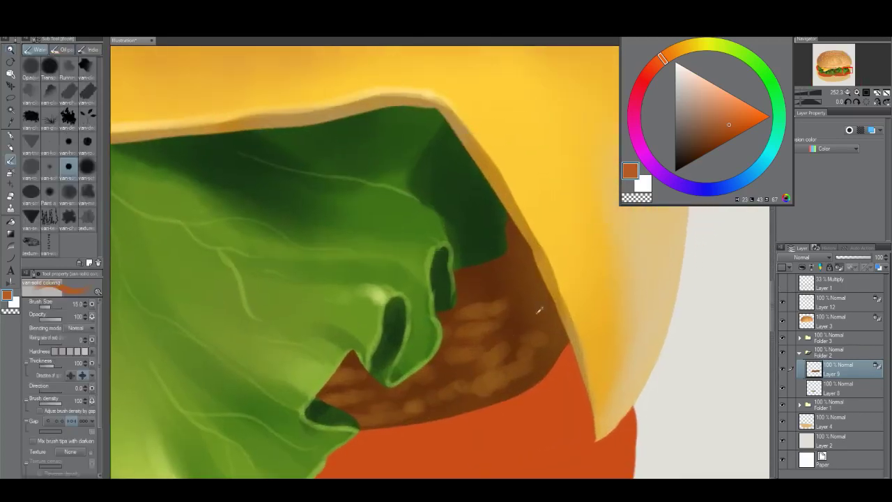
pyautogui.keyDown('alt'); pyautogui.click(537, 311); pyautogui.keyUp('alt')
pyautogui.keyDown('alt'); pyautogui.click(579, 272); pyautogui.keyUp('alt')
pyautogui.moveTo(721, 113); pyautogui.dragTo(719, 125)
pyautogui.click(683, 49)
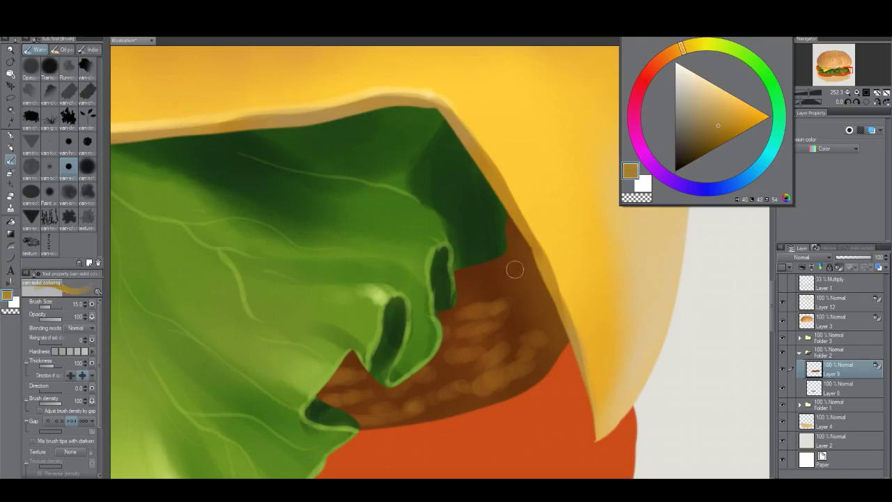
pyautogui.moveTo(537, 299)
pyautogui.mouseDown()
pyautogui.moveTo(528, 264)
pyautogui.moveTo(553, 323)
pyautogui.mouseUp()
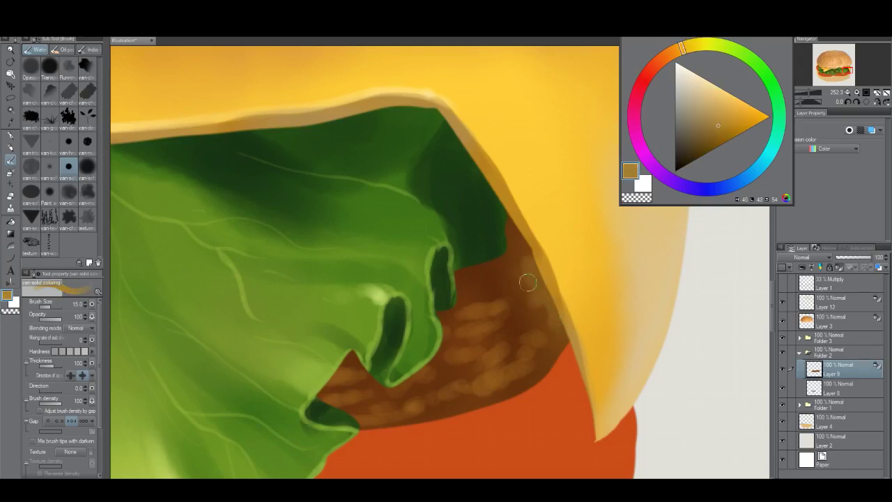
pyautogui.moveTo(524, 276); pyautogui.dragTo(495, 267)
# Step: Darken the patty's upper right corner beneath the lettuce with dark brown, using the van-smoother brush at size 100
pyautogui.keyDown('alt'); pyautogui.click(500, 260); pyautogui.keyUp('alt')
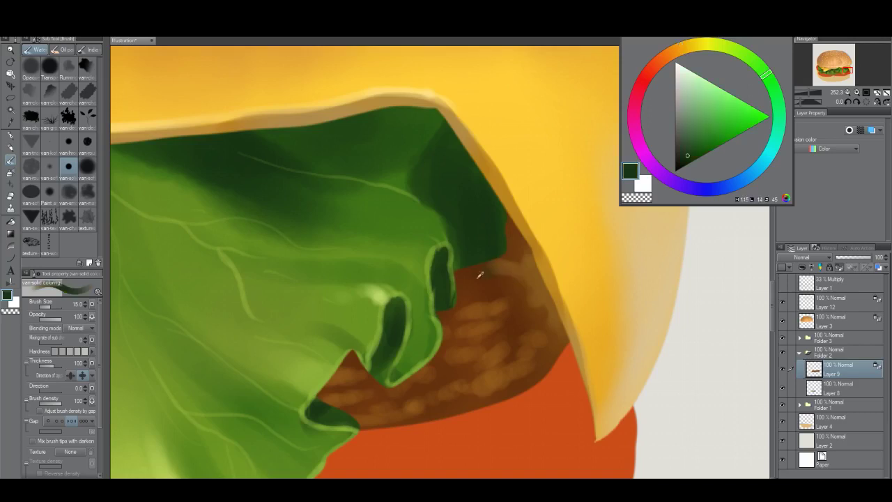
pyautogui.keyDown('alt'); pyautogui.click(480, 277); pyautogui.keyUp('alt')
pyautogui.moveTo(700, 151); pyautogui.dragTo(695, 155)
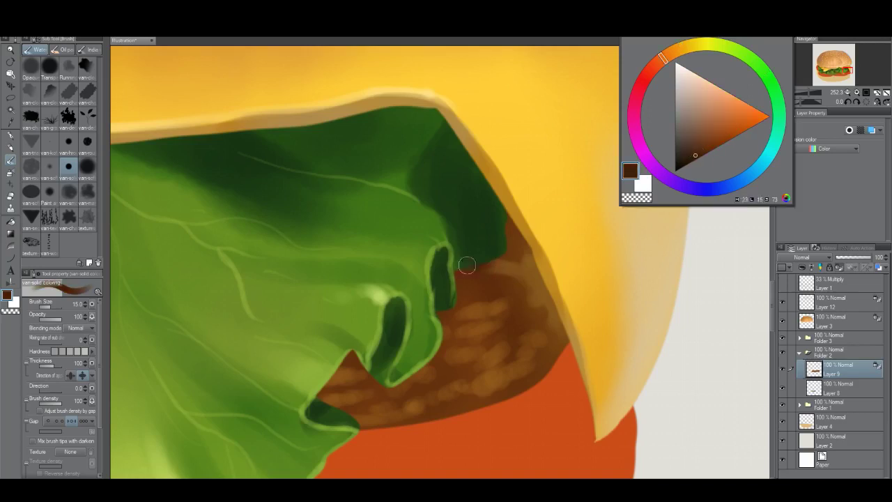
pyautogui.click(74, 188)
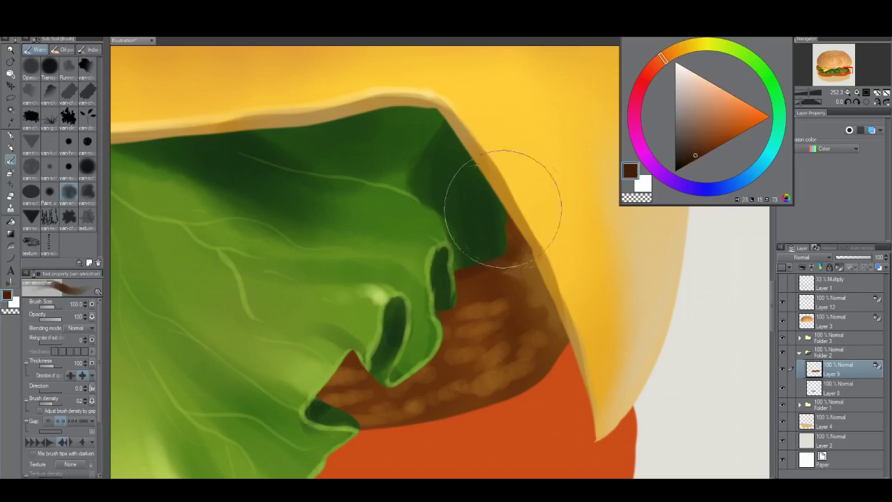
pyautogui.moveTo(497, 244)
pyautogui.mouseDown()
pyautogui.moveTo(442, 257)
pyautogui.moveTo(525, 213)
pyautogui.mouseUp()
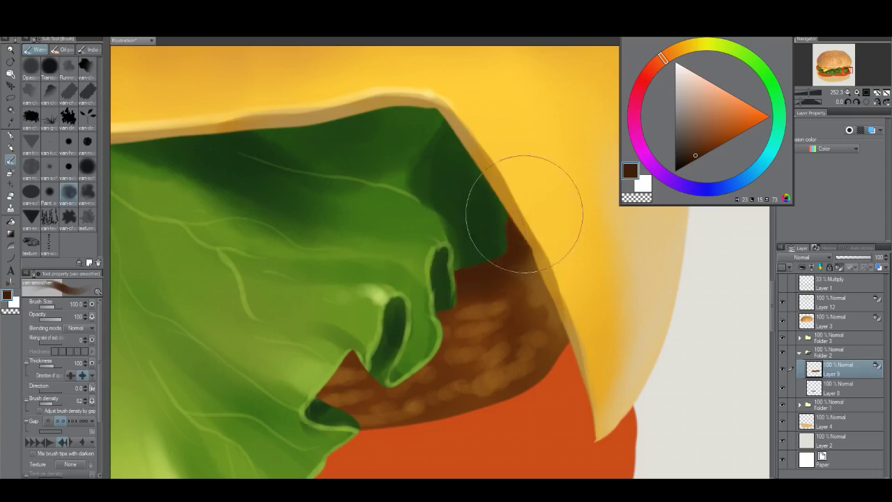
# Step: Examine the whole burger at several zoom levels to judge the patty shading against the other ingredients
pyautogui.hotkey('alt', 'space')
pyautogui.keyDown('alt'); pyautogui.click(454, 375); pyautogui.keyUp('alt')
pyautogui.moveTo(488, 389); pyautogui.dragTo(497, 327)
pyautogui.click(512, 346)
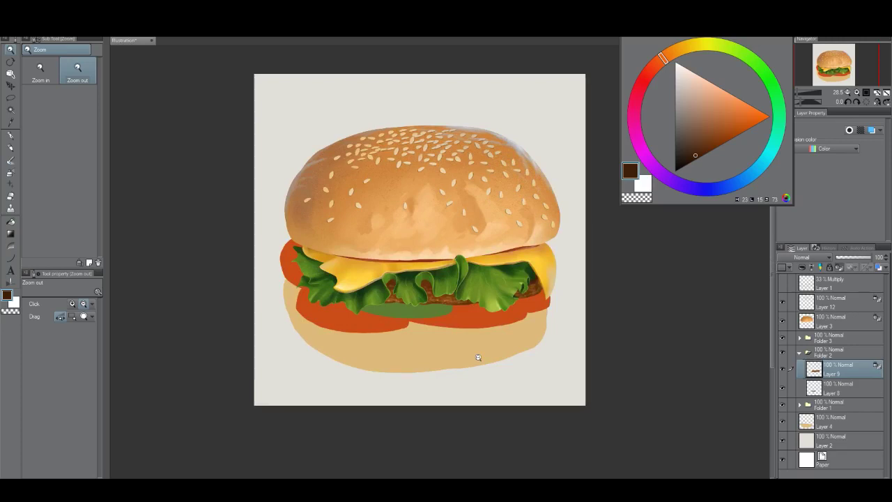
pyautogui.scroll(2, 472, 330)
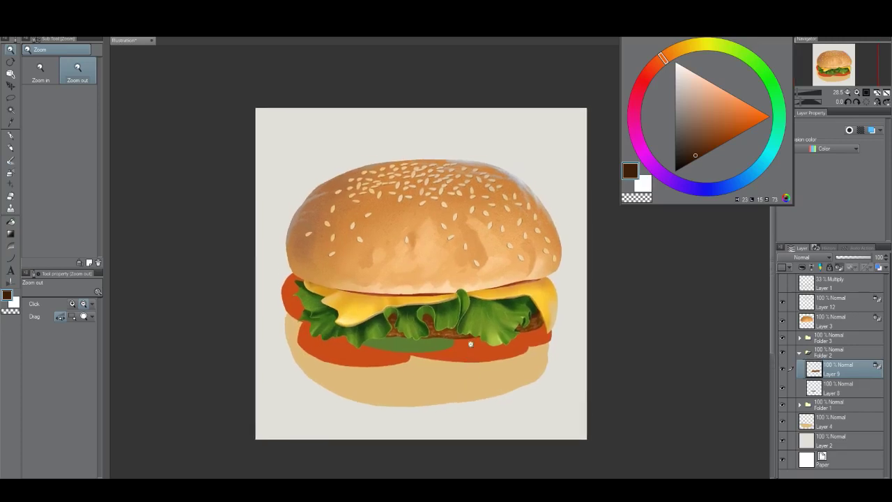
pyautogui.click(471, 343)
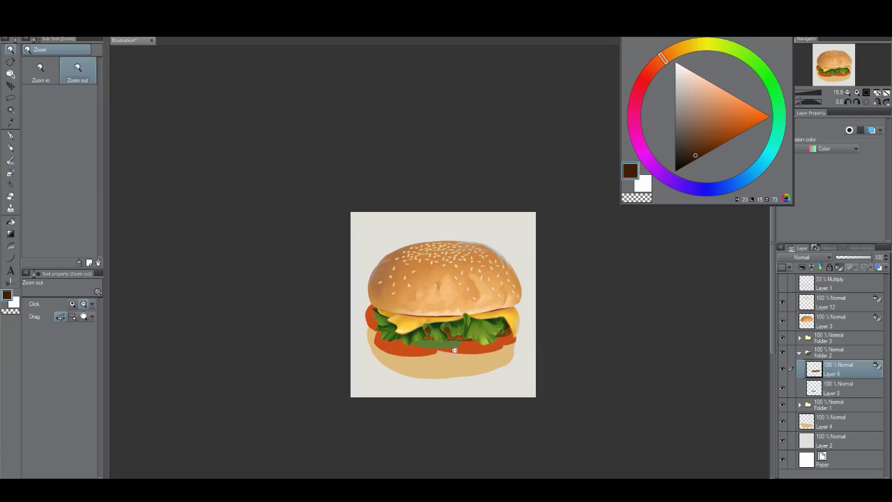
pyautogui.scroll(5, 454, 349)
pyautogui.moveTo(369, 338); pyautogui.dragTo(442, 373)
pyautogui.moveTo(463, 365); pyautogui.dragTo(440, 366)
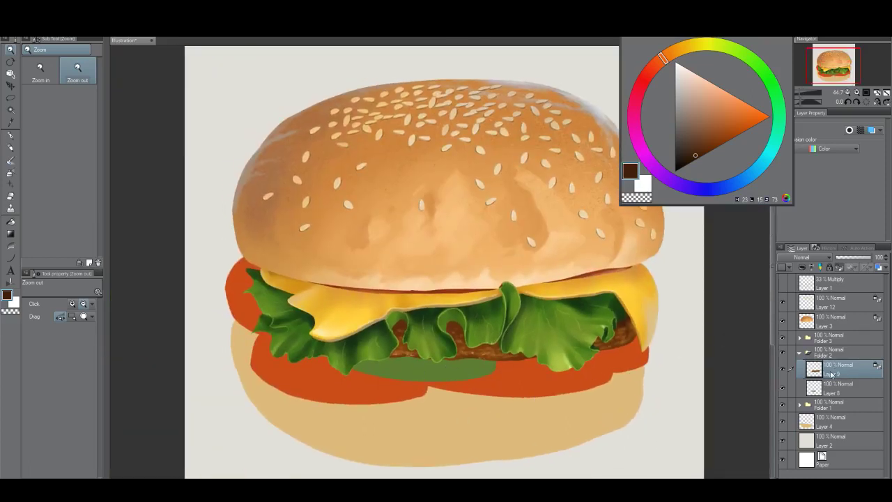
# Step: Lock Layer 8's transparent pixels and shade both ends of the pickle slice dark green with the van-smoother brush
pyautogui.click(838, 389)
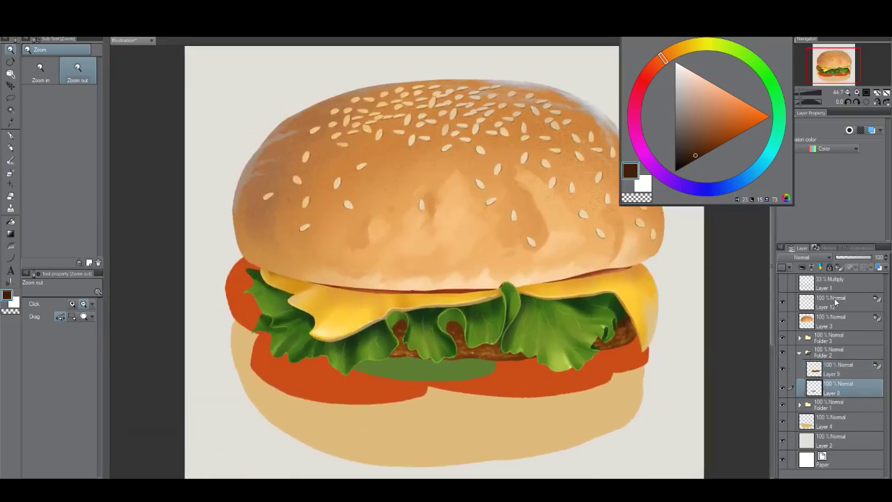
pyautogui.scroll(3, 446, 370)
pyautogui.press('b')
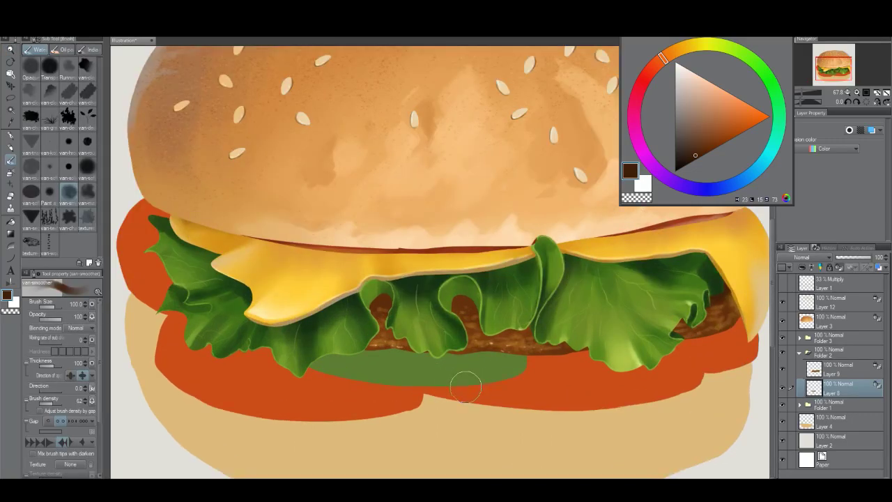
pyautogui.keyDown('alt'); pyautogui.click(479, 365); pyautogui.keyUp('alt')
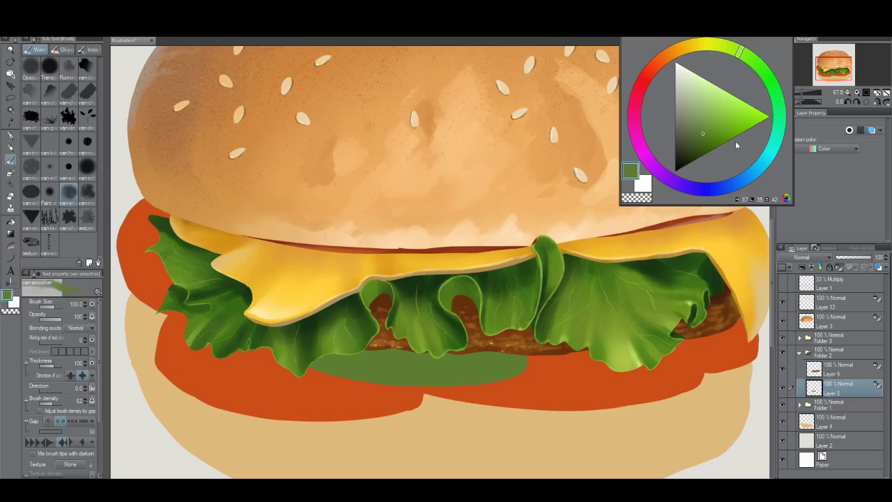
pyautogui.click(752, 65)
pyautogui.click(688, 150)
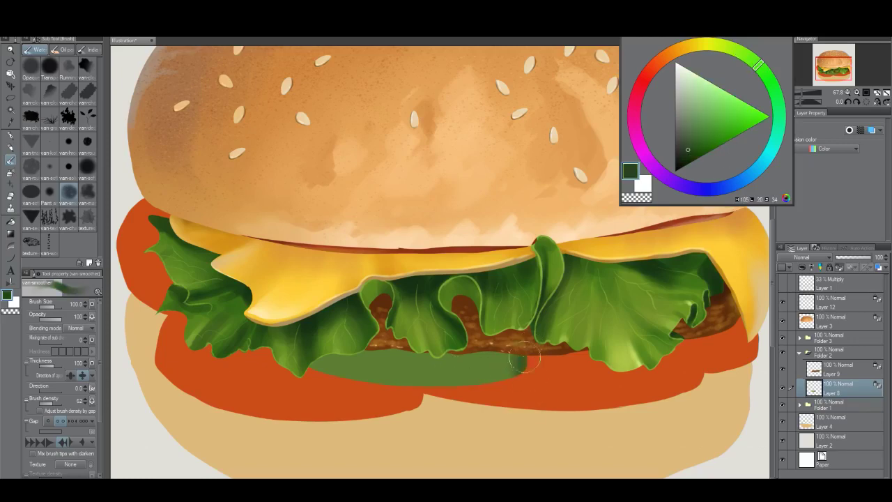
pyautogui.moveTo(525, 358); pyautogui.dragTo(509, 407)
pyautogui.moveTo(516, 344); pyautogui.dragTo(500, 395)
pyautogui.moveTo(484, 366); pyautogui.dragTo(494, 410)
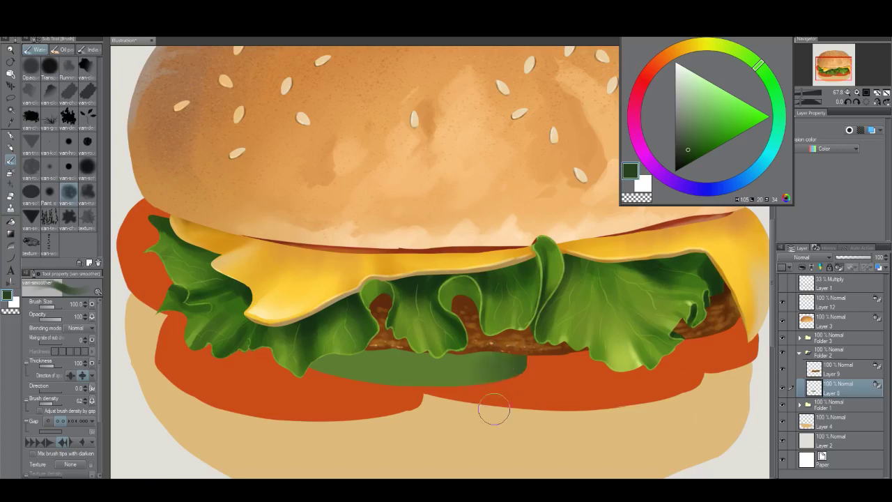
pyautogui.moveTo(501, 357); pyautogui.dragTo(366, 335)
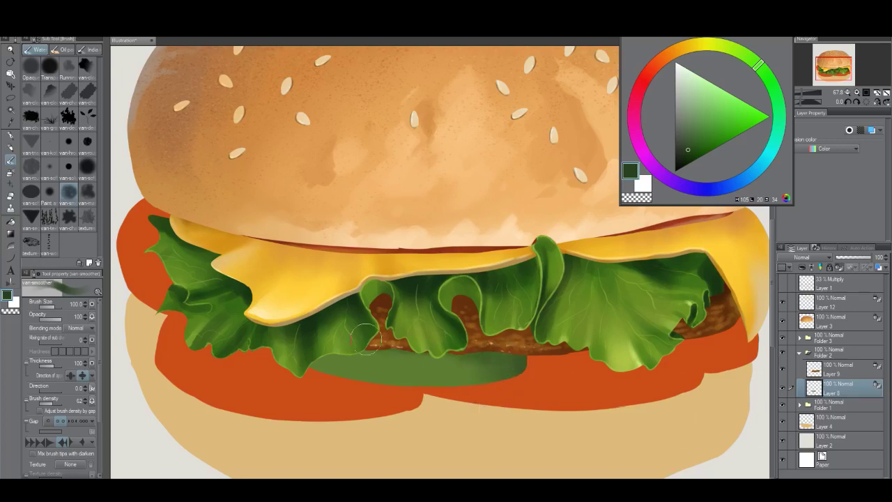
pyautogui.moveTo(452, 346)
pyautogui.mouseDown()
pyautogui.moveTo(307, 345)
pyautogui.moveTo(505, 347)
pyautogui.moveTo(341, 346)
pyautogui.moveTo(329, 375)
pyautogui.moveTo(341, 374)
pyautogui.moveTo(329, 347)
pyautogui.moveTo(311, 398)
pyautogui.moveTo(335, 346)
pyautogui.moveTo(349, 364)
pyautogui.moveTo(350, 405)
pyautogui.moveTo(352, 348)
pyautogui.moveTo(362, 375)
pyautogui.moveTo(351, 382)
pyautogui.moveTo(323, 362)
pyautogui.moveTo(290, 398)
pyautogui.moveTo(315, 415)
pyautogui.moveTo(346, 394)
pyautogui.moveTo(347, 416)
pyautogui.moveTo(354, 390)
pyautogui.mouseUp()
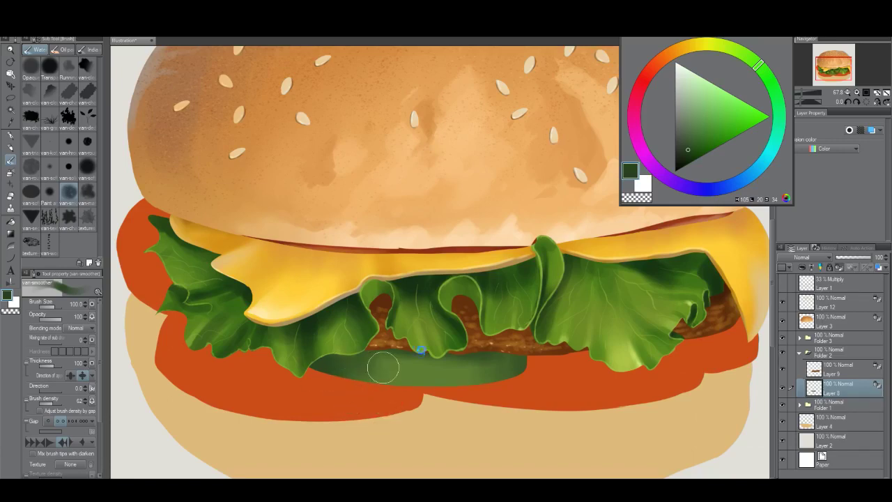
# Step: Paint a pale yellow-green highlight at the pickle's lower middle edge with the van-roundROUGH brush at size 80
pyautogui.moveTo(402, 372); pyautogui.dragTo(410, 353)
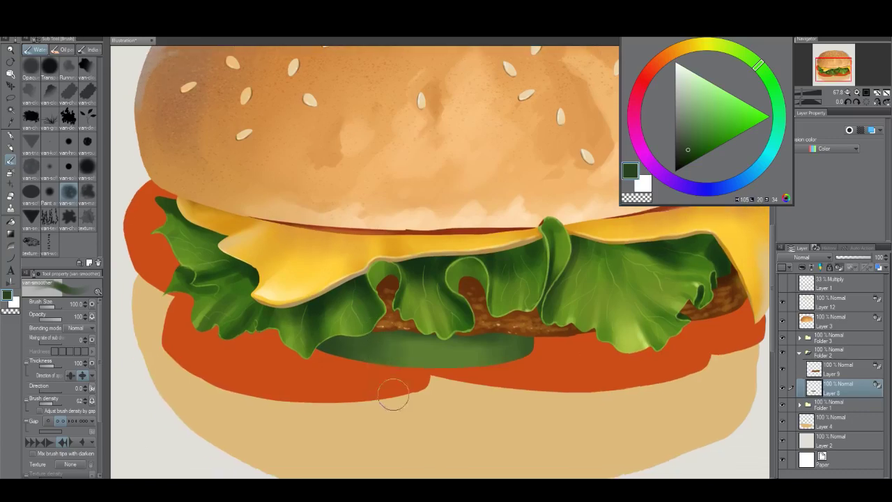
pyautogui.keyDown('alt'); pyautogui.click(442, 351); pyautogui.keyUp('alt')
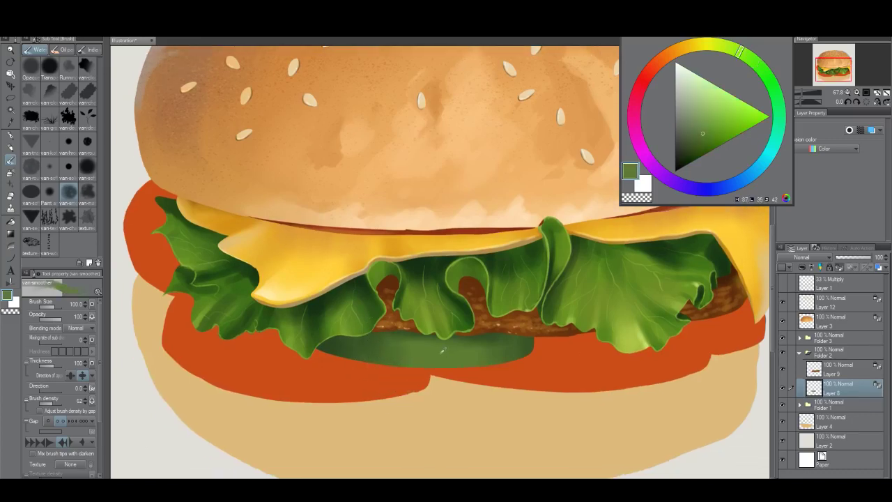
pyautogui.click(703, 88)
pyautogui.click(719, 46)
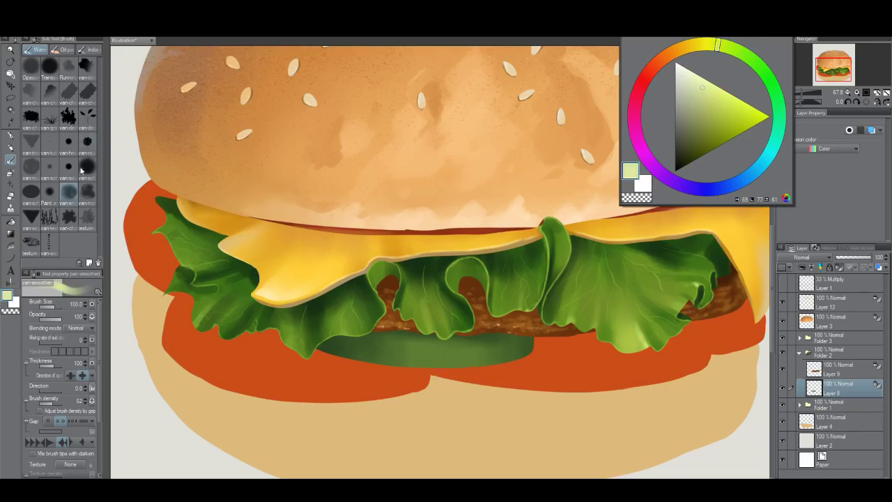
pyautogui.click(87, 141)
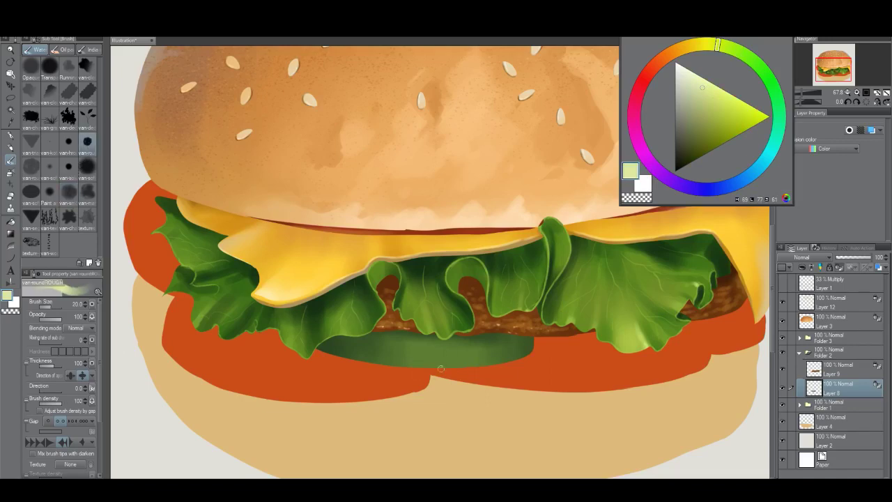
pyautogui.press(']')
pyautogui.press(']')
pyautogui.press(']')
pyautogui.press(']')
pyautogui.press(']')
pyautogui.press(']')
pyautogui.press(']')
pyautogui.moveTo(446, 365); pyautogui.dragTo(443, 361)
# Step: Strengthen the pickle's central highlight with pale yellow strokes at brush size 60
pyautogui.click(771, 149)
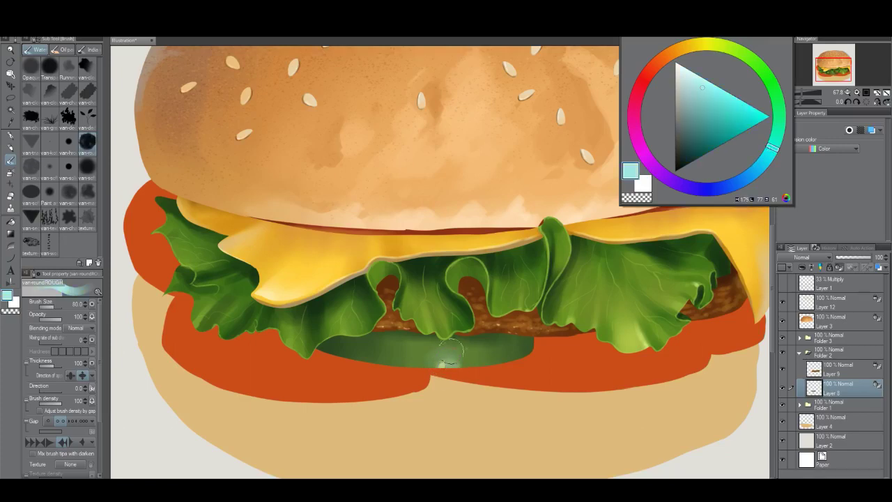
pyautogui.click(703, 45)
pyautogui.press('[')
pyautogui.press('[')
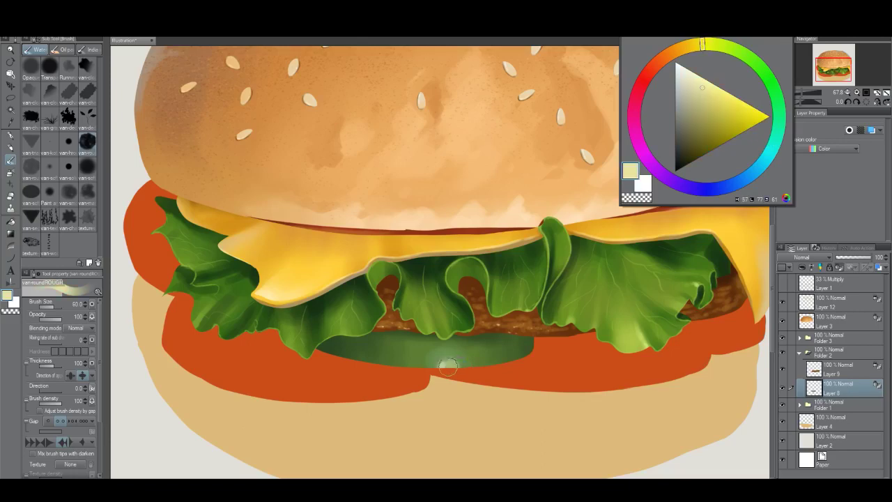
pyautogui.moveTo(447, 367)
pyautogui.mouseDown()
pyautogui.moveTo(455, 362)
pyautogui.moveTo(440, 359)
pyautogui.mouseUp()
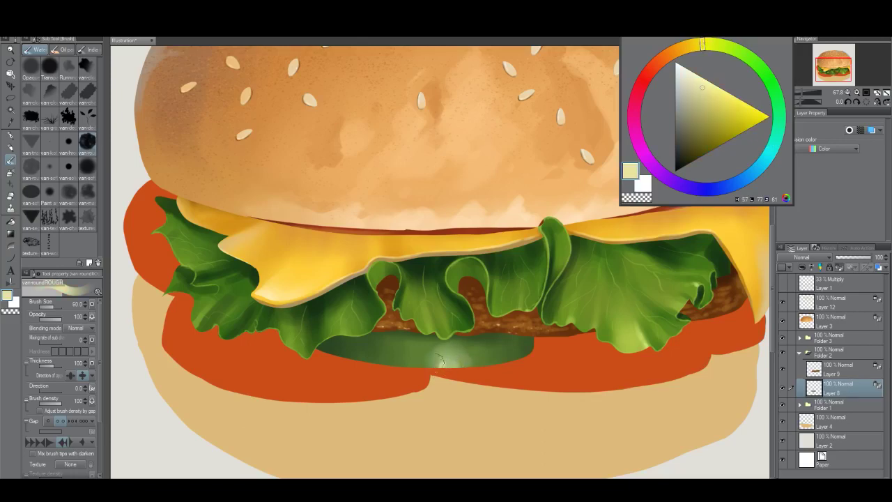
# Step: Add a more saturated yellow-green, based on a tone sampled from the pickle, around its central highlight
pyautogui.keyDown('alt'); pyautogui.click(466, 358); pyautogui.keyUp('alt')
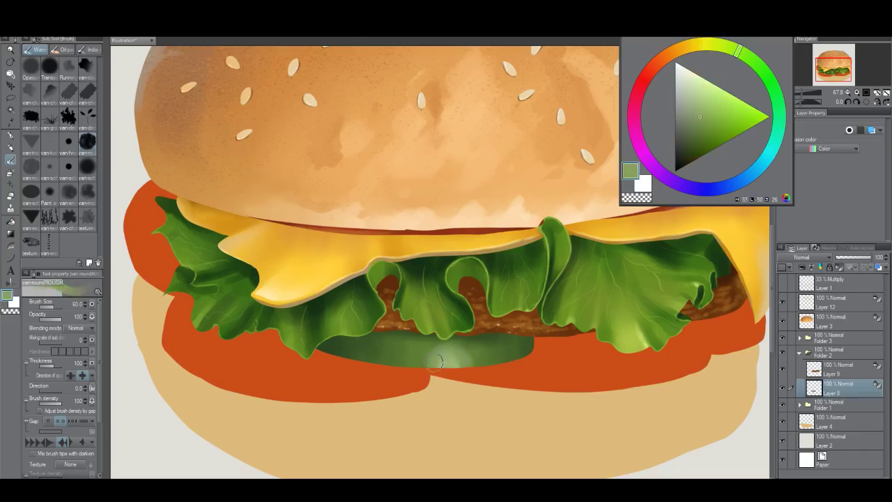
pyautogui.click(705, 131)
pyautogui.click(723, 46)
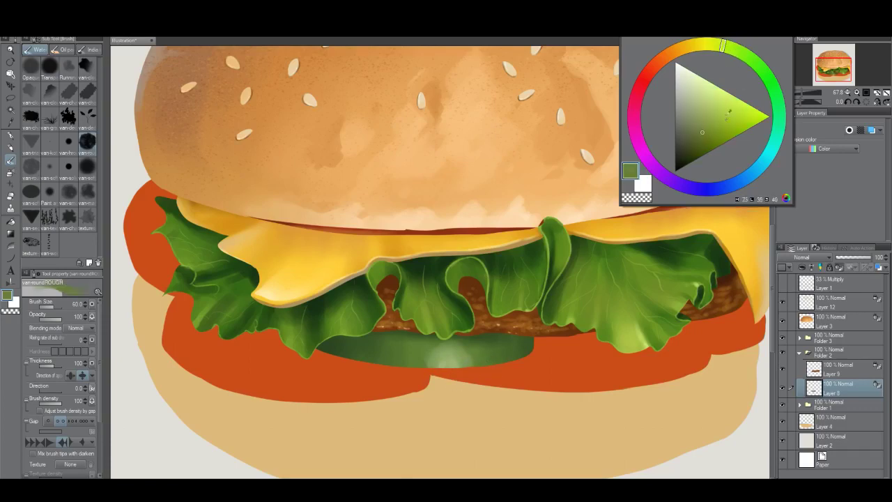
pyautogui.click(718, 127)
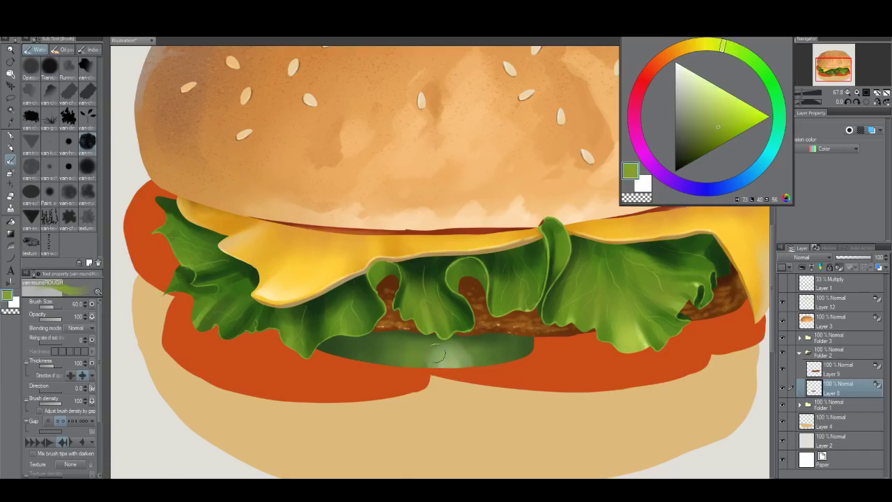
# Step: Paint deep cool-green shadows on the pickle beneath the patty and lettuce and along its right side
pyautogui.keyDown('alt'); pyautogui.click(558, 306); pyautogui.keyUp('alt')
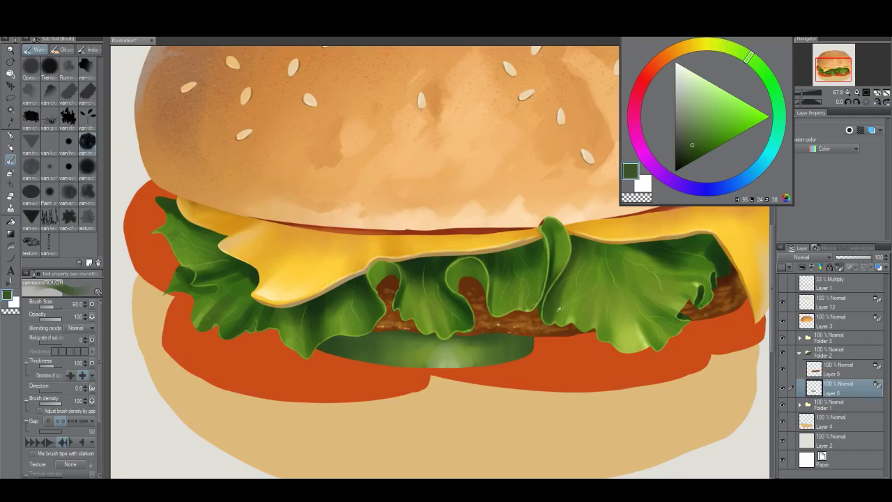
pyautogui.click(689, 154)
pyautogui.click(775, 95)
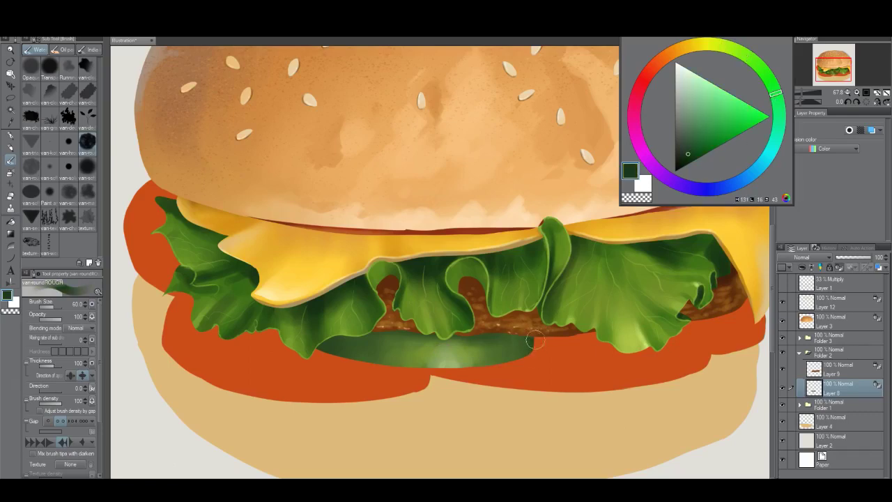
pyautogui.moveTo(434, 337)
pyautogui.mouseDown()
pyautogui.moveTo(368, 330)
pyautogui.moveTo(320, 351)
pyautogui.moveTo(333, 349)
pyautogui.moveTo(319, 368)
pyautogui.moveTo(331, 353)
pyautogui.moveTo(428, 371)
pyautogui.moveTo(521, 365)
pyautogui.moveTo(496, 361)
pyautogui.mouseUp()
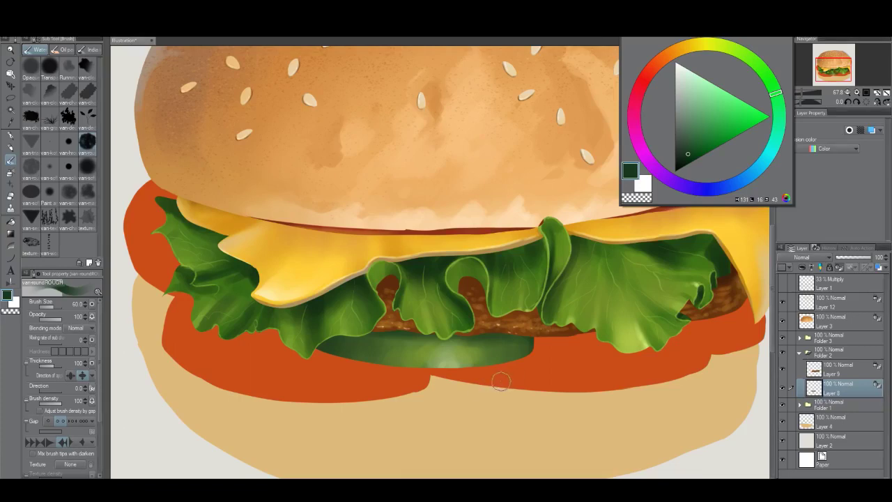
# Step: Add a new layer above Layer 8, clip it to the pickle, and set its blending mode to Multiply
pyautogui.hotkey('alt', 'space')
pyautogui.moveTo(501, 379); pyautogui.dragTo(476, 348)
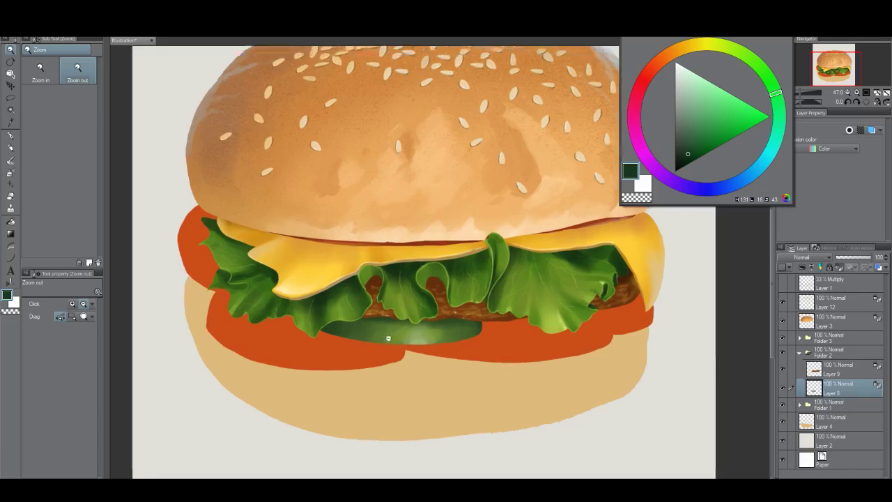
pyautogui.scroll(2, 393, 336)
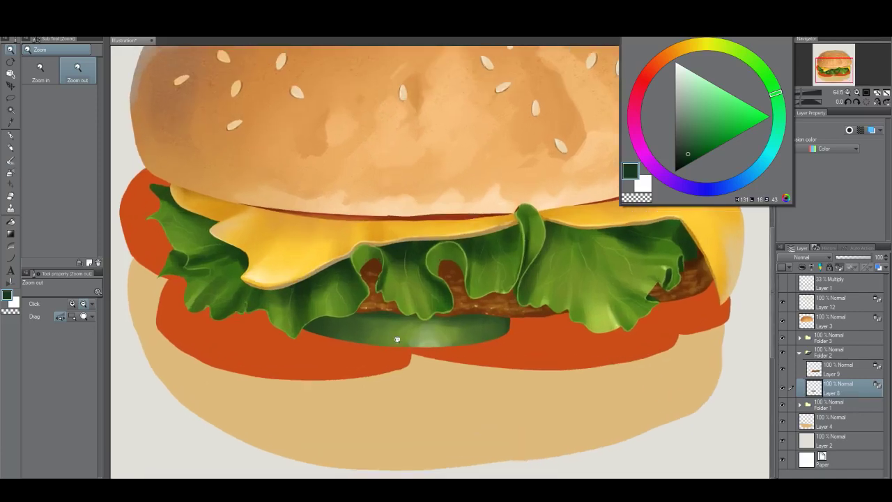
pyautogui.scroll(-2, 401, 339)
pyautogui.scroll(2, 404, 341)
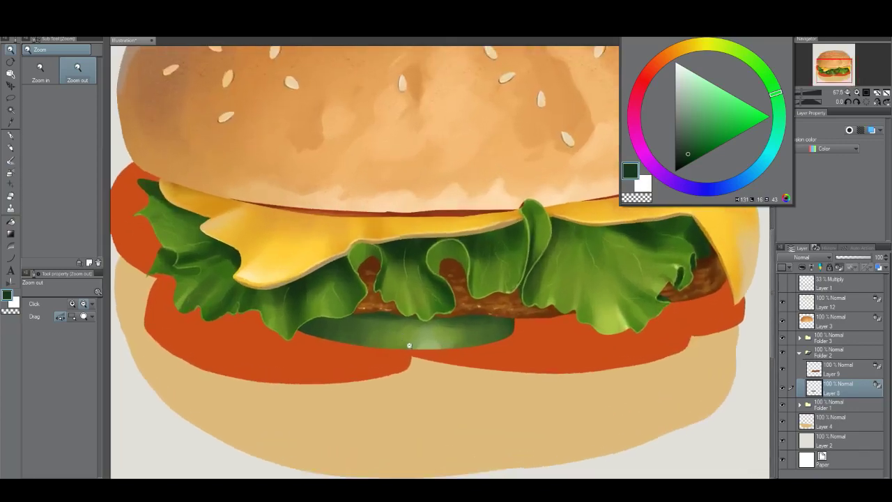
pyautogui.hotkey('ctrl', 'shift', 'n')
pyautogui.click(803, 268)
pyautogui.click(812, 257)
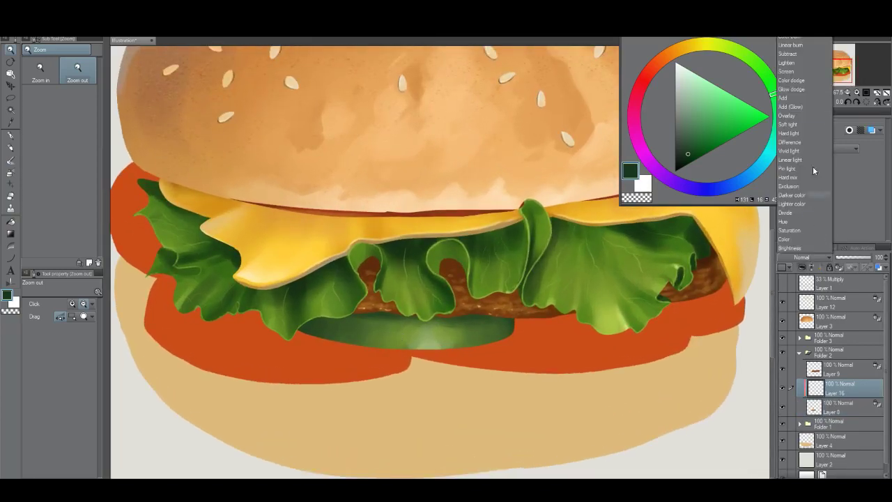
pyautogui.click(791, 27)
# Step: Spray muted green speckles (hue 97) across the pickle's ends and lower edge on the Multiply layer, with the Spray airbrush at size 170
pyautogui.click(700, 115)
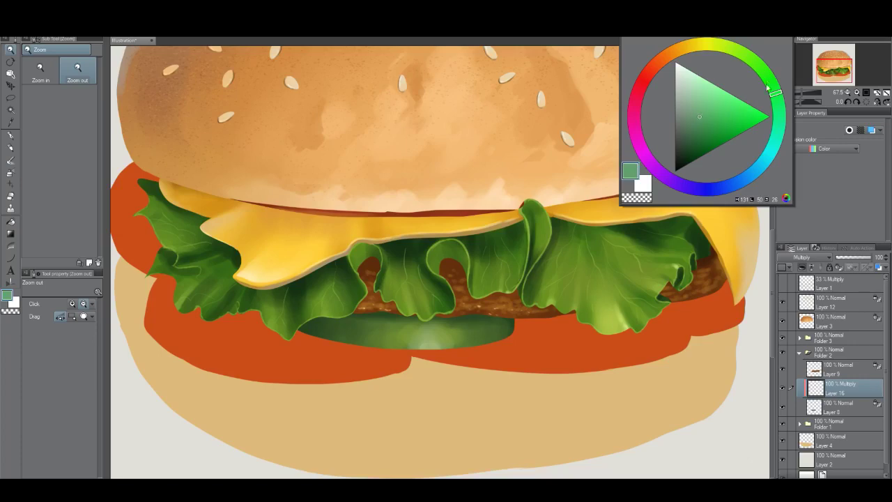
pyautogui.moveTo(767, 87); pyautogui.dragTo(745, 65)
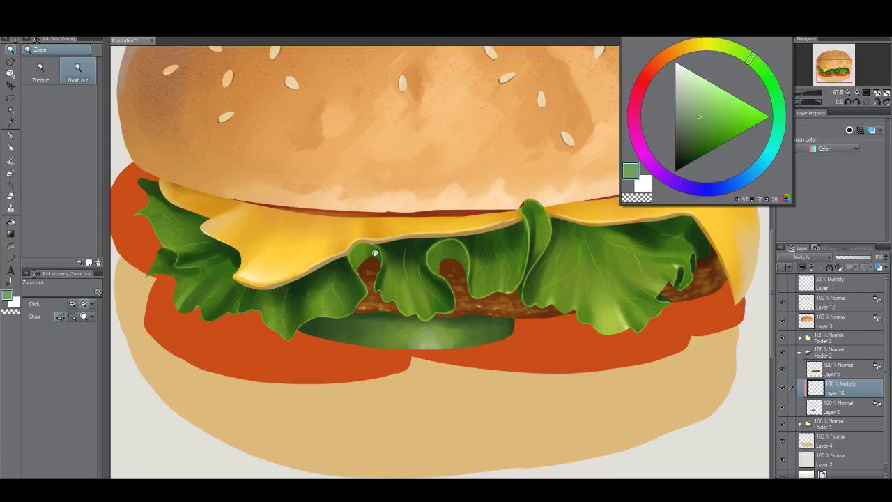
pyautogui.press('b')
pyautogui.press('b')
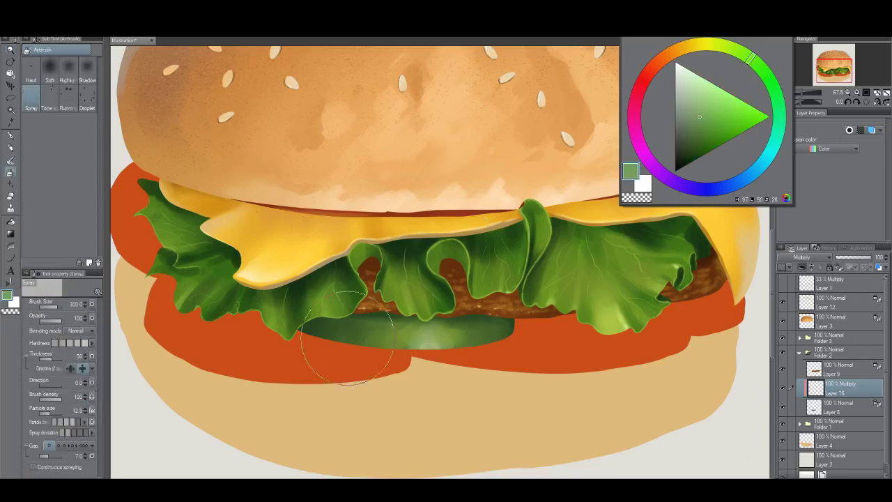
pyautogui.press('[')
pyautogui.press('[')
pyautogui.press('[')
pyautogui.moveTo(322, 337)
pyautogui.mouseDown()
pyautogui.moveTo(352, 341)
pyautogui.moveTo(380, 332)
pyautogui.mouseUp()
pyautogui.moveTo(462, 326); pyautogui.dragTo(491, 339)
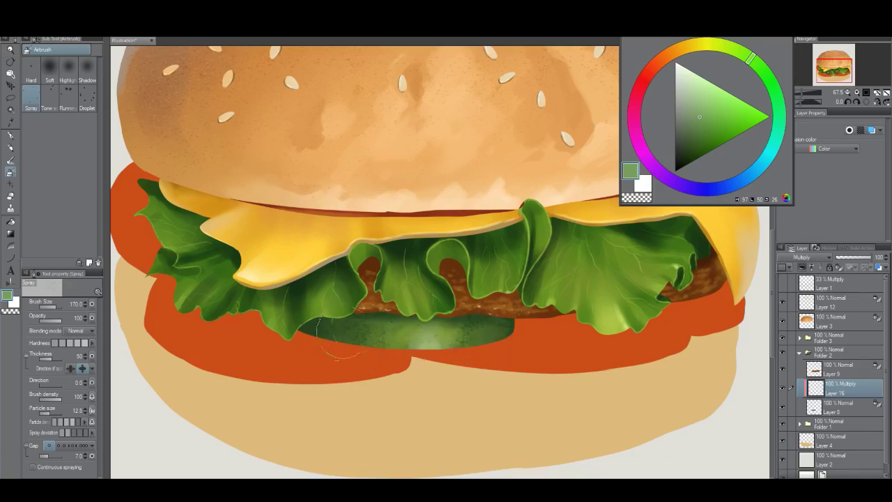
pyautogui.moveTo(341, 339)
pyautogui.mouseDown()
pyautogui.moveTo(385, 338)
pyautogui.moveTo(323, 339)
pyautogui.moveTo(372, 346)
pyautogui.moveTo(367, 334)
pyautogui.moveTo(322, 319)
pyautogui.moveTo(325, 330)
pyautogui.moveTo(362, 350)
pyautogui.mouseUp()
pyautogui.moveTo(470, 353)
pyautogui.mouseDown()
pyautogui.moveTo(483, 351)
pyautogui.moveTo(456, 351)
pyautogui.mouseUp()
# Step: Smudge the pickle's sprayed speckles with the Finger tip blend brush, reducing its size to 70
pyautogui.press('j')
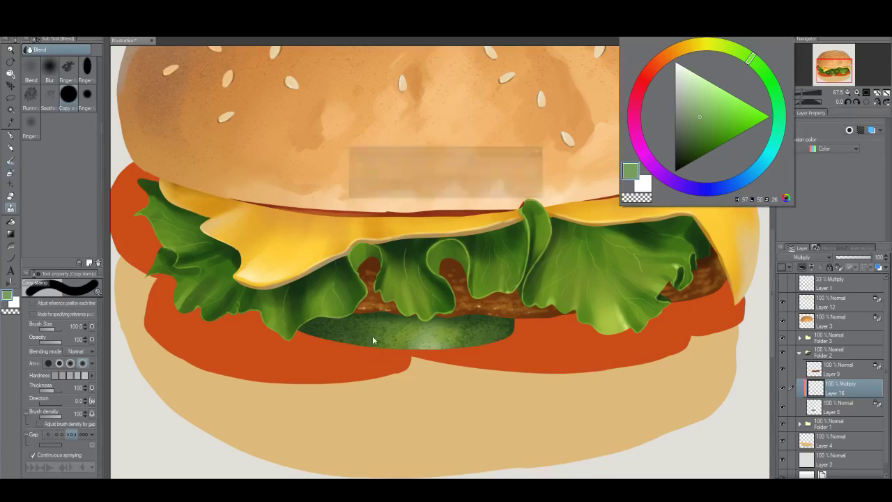
pyautogui.click(373, 340)
pyautogui.click(530, 191)
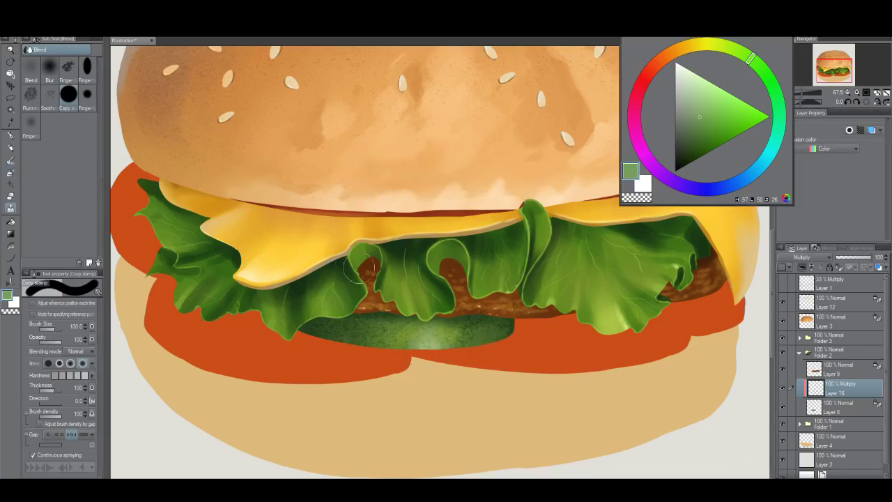
pyautogui.click(67, 67)
pyautogui.press('[')
pyautogui.press('[')
pyautogui.press('[')
pyautogui.press('[')
pyautogui.press('[')
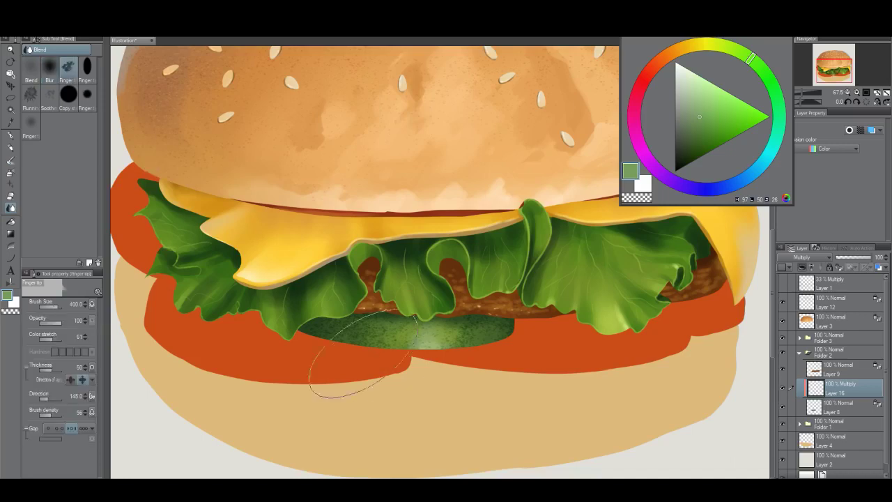
pyautogui.press('[')
pyautogui.press('[')
pyautogui.press('[')
pyautogui.press('[')
# Step: Spray more green speckles across the middle of the pickle, smudge them lightly, and merge the Multiply layer down into Layer 8
pyautogui.press('b')
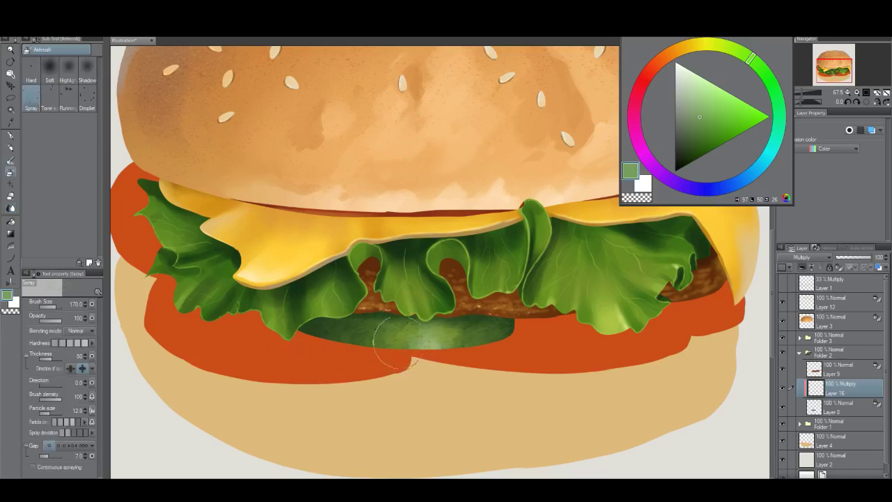
pyautogui.moveTo(355, 343)
pyautogui.mouseDown()
pyautogui.moveTo(421, 336)
pyautogui.moveTo(457, 344)
pyautogui.moveTo(468, 334)
pyautogui.moveTo(501, 332)
pyautogui.moveTo(450, 350)
pyautogui.mouseUp()
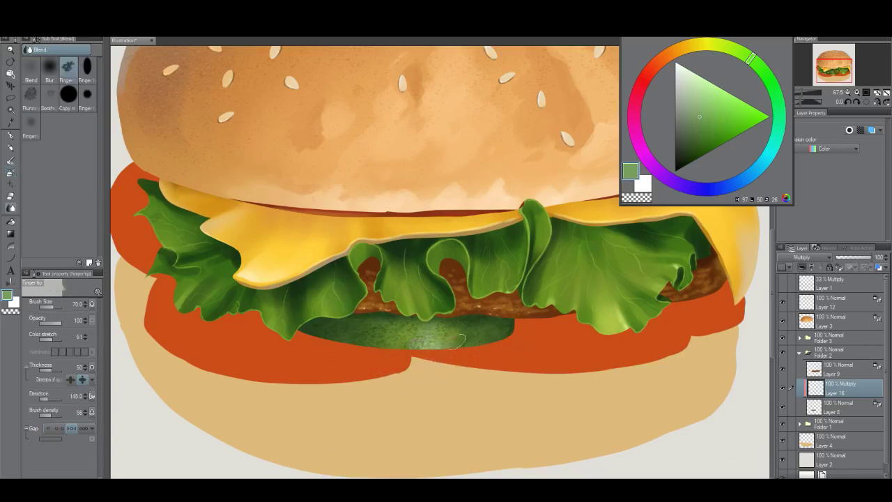
pyautogui.press('j')
pyautogui.moveTo(463, 332)
pyautogui.mouseDown()
pyautogui.moveTo(507, 325)
pyautogui.moveTo(469, 339)
pyautogui.moveTo(446, 327)
pyautogui.mouseUp()
pyautogui.hotkey('ctrl', 'e')
# Step: Brighten the pickle's central highlight with pale yellow-green (hue 71) strokes, using the smoother brush at small sizes up to 30
pyautogui.hotkey('ctrl', 'space')
pyautogui.moveTo(423, 341); pyautogui.dragTo(440, 346)
pyautogui.press('b')
pyautogui.click(69, 190)
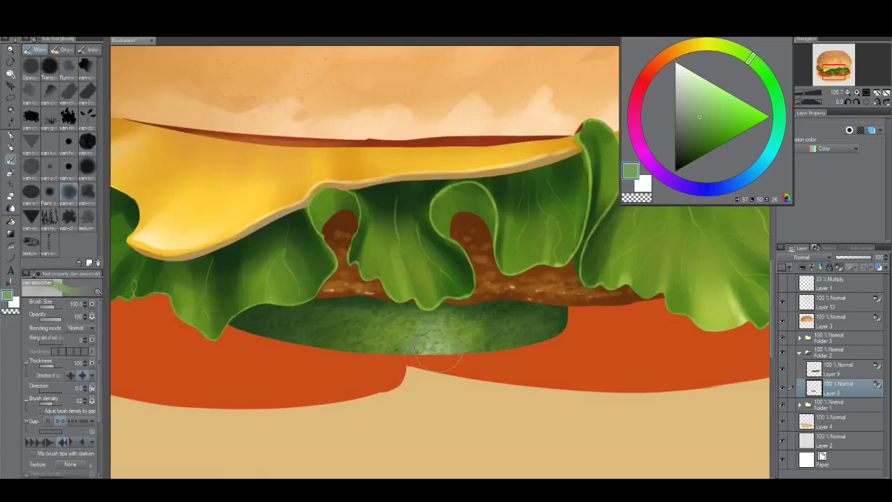
pyautogui.moveTo(727, 51); pyautogui.dragTo(721, 46)
pyautogui.click(720, 91)
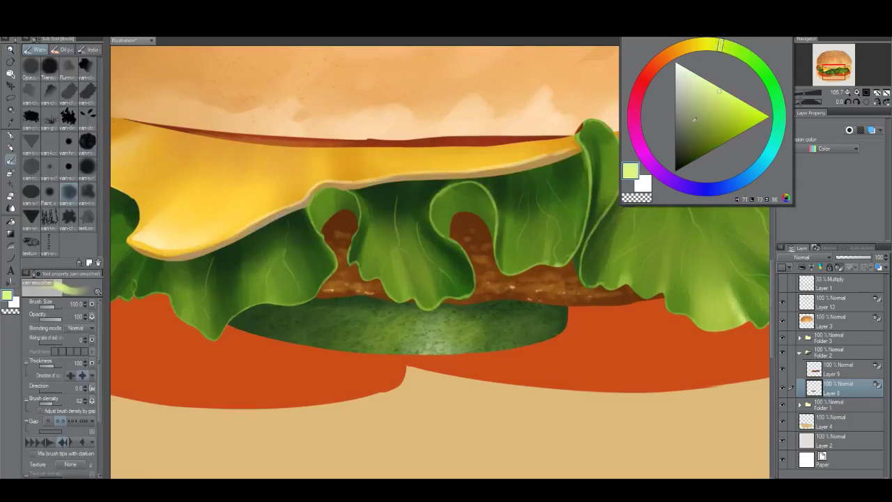
pyautogui.press('[')
pyautogui.press('[')
pyautogui.press('[')
pyautogui.press('[')
pyautogui.press('[')
pyautogui.press('[')
pyautogui.press('[')
pyautogui.moveTo(435, 353)
pyautogui.mouseDown()
pyautogui.moveTo(438, 330)
pyautogui.moveTo(434, 347)
pyautogui.mouseUp()
pyautogui.press(']')
pyautogui.press(']')
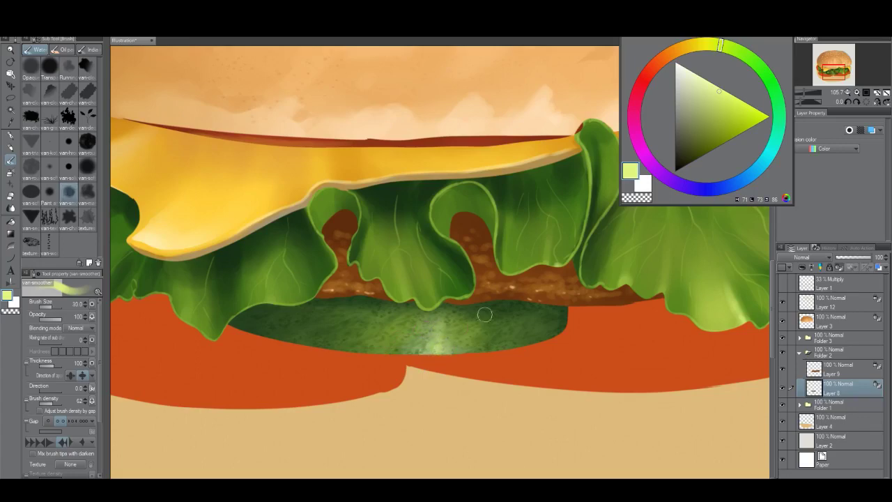
# Step: Paint thin pale yellow-green highlights along the pickle's upper and lower edges at brush size 17
pyautogui.press('[')
pyautogui.press('[')
pyautogui.press('[')
pyautogui.press('[')
pyautogui.press('[')
pyautogui.moveTo(517, 303)
pyautogui.mouseDown()
pyautogui.moveTo(404, 312)
pyautogui.moveTo(308, 302)
pyautogui.mouseUp()
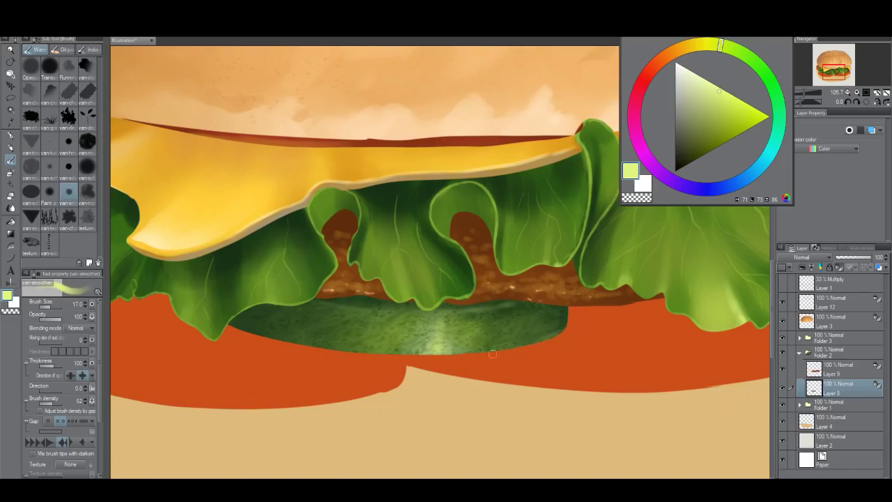
pyautogui.moveTo(493, 353)
pyautogui.mouseDown()
pyautogui.moveTo(438, 356)
pyautogui.moveTo(497, 346)
pyautogui.moveTo(383, 356)
pyautogui.moveTo(214, 333)
pyautogui.mouseUp()
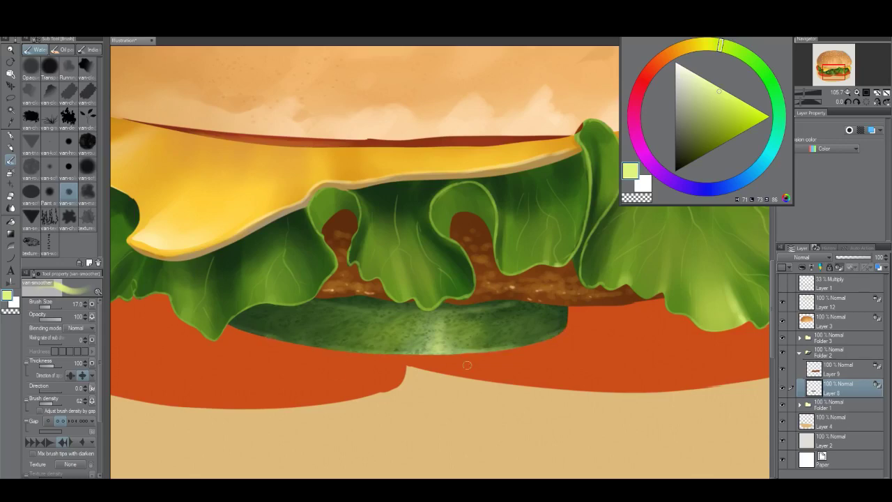
# Step: Collapse Folder 2, expand Folder 1, select the front-left tomato slice's Layer 5, and lock its transparent pixels
pyautogui.hotkey('alt', 'space')
pyautogui.moveTo(501, 368); pyautogui.dragTo(436, 386)
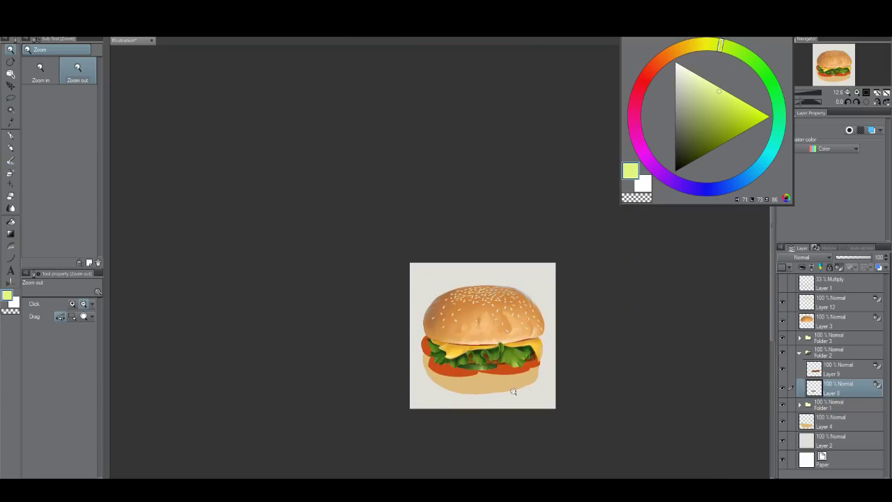
pyautogui.scroll(3, 505, 369)
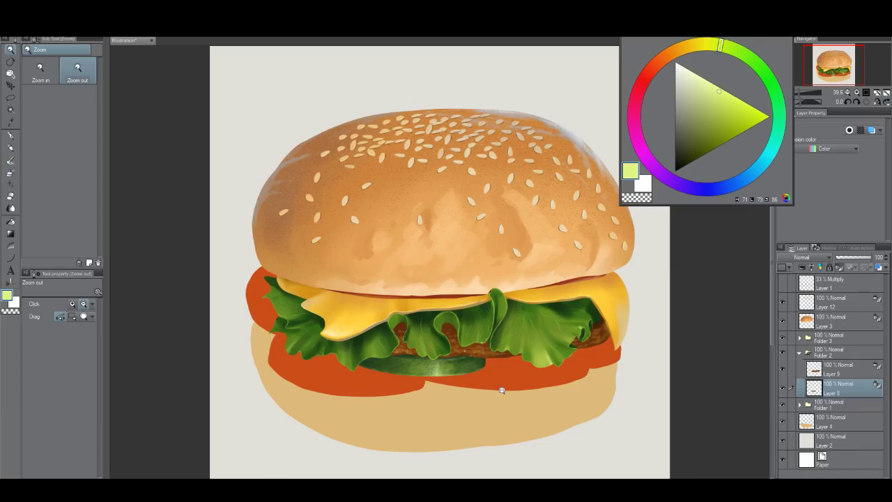
pyautogui.click(801, 352)
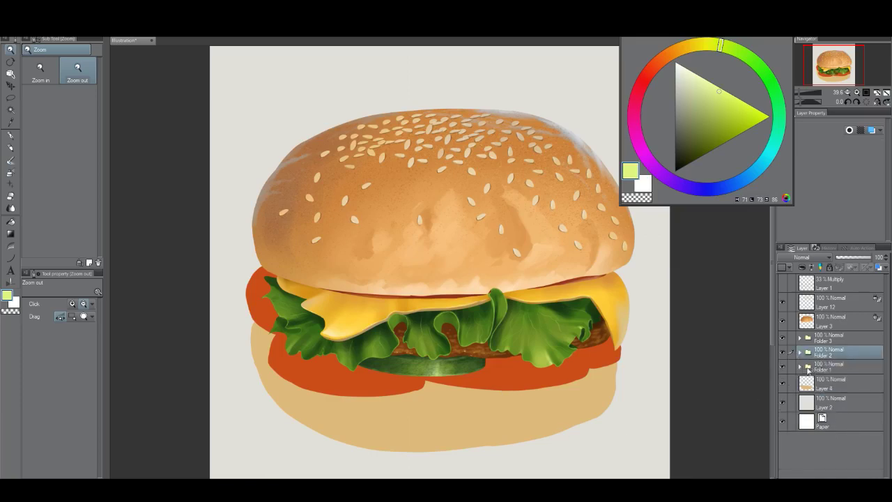
pyautogui.click(800, 366)
pyautogui.click(849, 385)
pyautogui.click(783, 385)
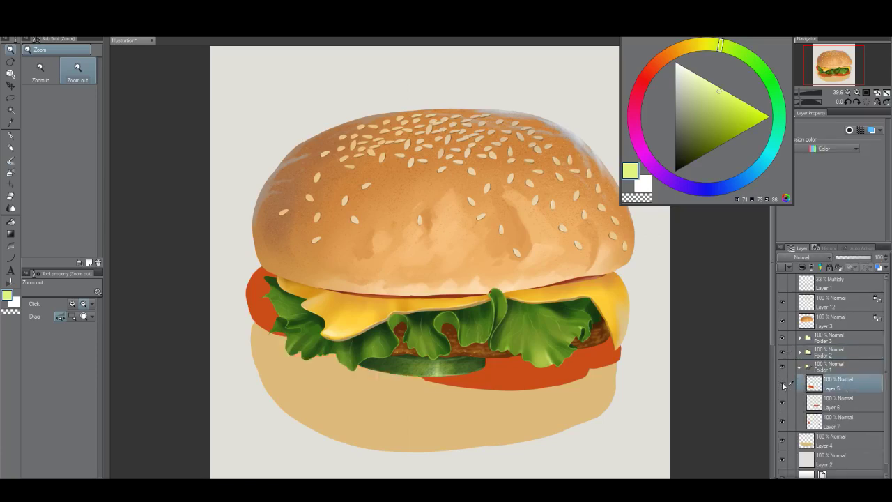
pyautogui.click(783, 385)
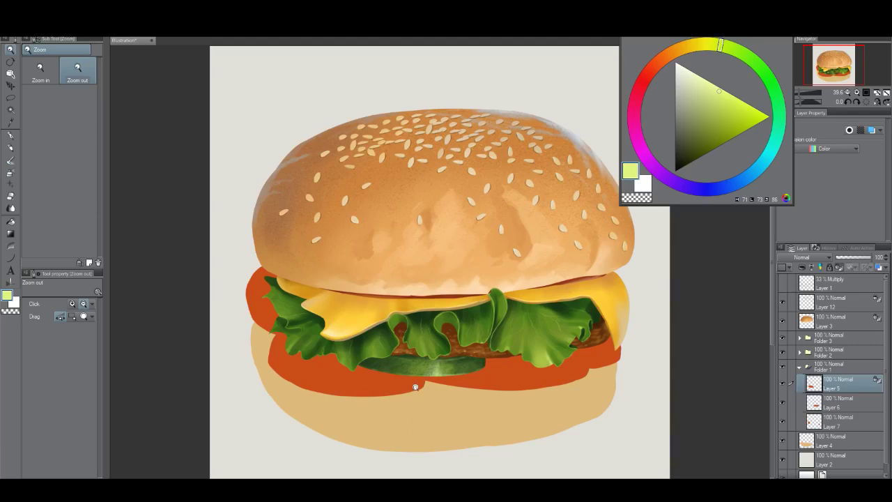
# Step: Paint dark red shadows on both ends of the front-left tomato slice and beneath the lettuce, using the smoother brush at size 150
pyautogui.press('b')
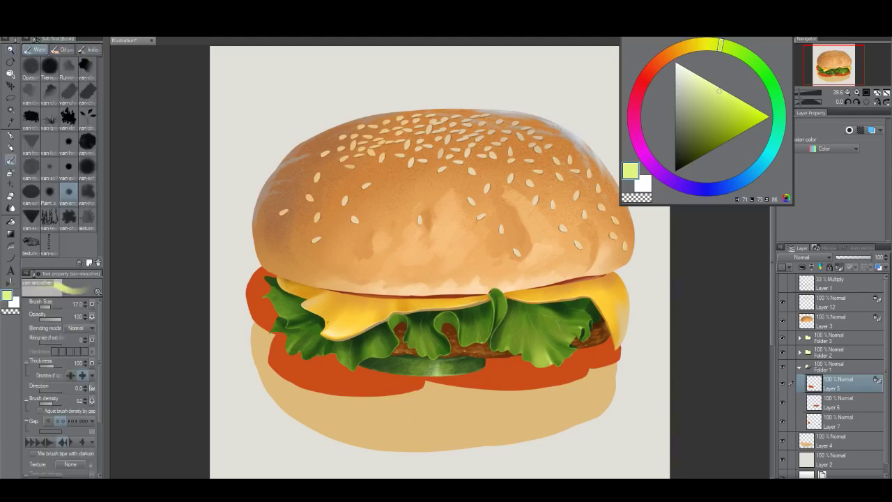
pyautogui.click(68, 192)
pyautogui.press(']')
pyautogui.press('space')
pyautogui.moveTo(371, 380); pyautogui.dragTo(389, 378)
pyautogui.keyDown('alt'); pyautogui.click(415, 377); pyautogui.keyUp('alt')
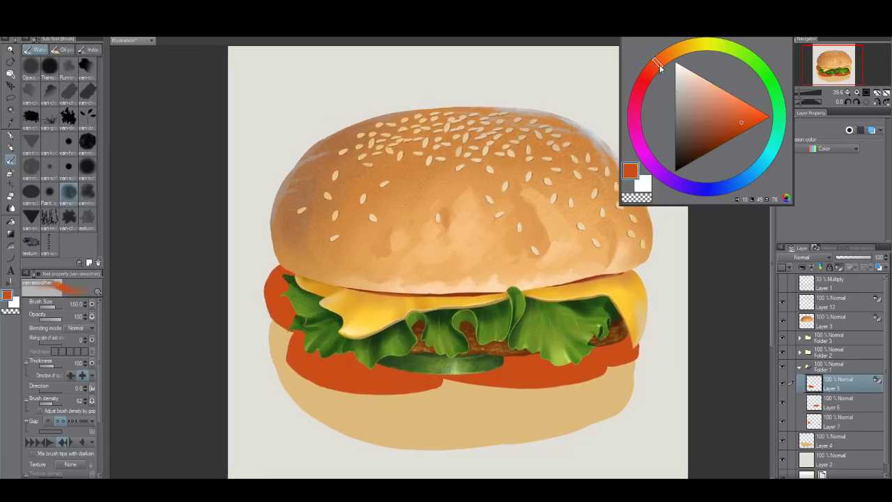
pyautogui.click(719, 137)
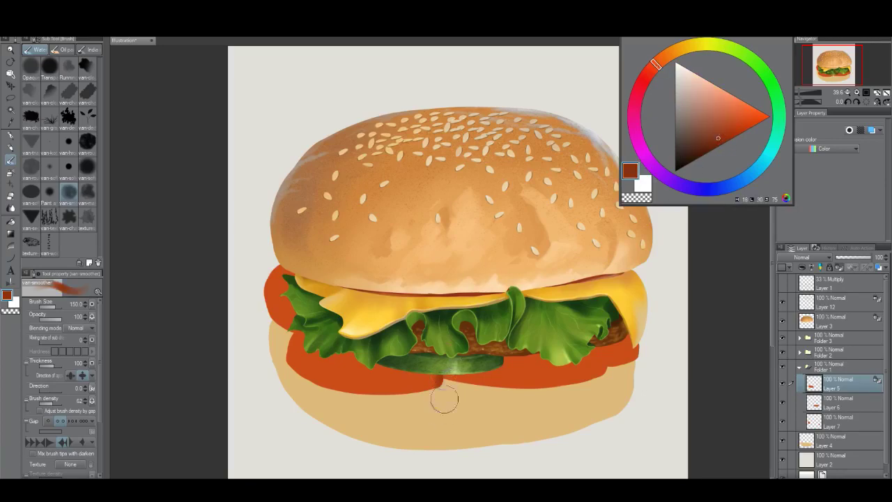
pyautogui.moveTo(433, 357)
pyautogui.mouseDown()
pyautogui.moveTo(431, 413)
pyautogui.moveTo(421, 362)
pyautogui.moveTo(414, 419)
pyautogui.moveTo(404, 417)
pyautogui.moveTo(394, 374)
pyautogui.moveTo(385, 385)
pyautogui.moveTo(360, 348)
pyautogui.moveTo(308, 326)
pyautogui.moveTo(293, 351)
pyautogui.moveTo(304, 320)
pyautogui.moveTo(296, 347)
pyautogui.moveTo(305, 358)
pyautogui.moveTo(311, 333)
pyautogui.moveTo(359, 356)
pyautogui.moveTo(349, 359)
pyautogui.moveTo(448, 341)
pyautogui.moveTo(403, 362)
pyautogui.moveTo(318, 345)
pyautogui.moveTo(324, 353)
pyautogui.moveTo(304, 395)
pyautogui.mouseUp()
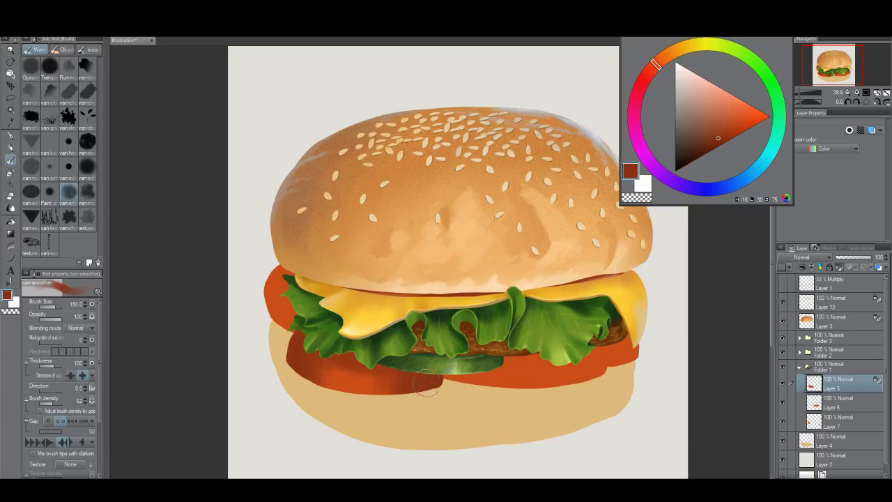
# Step: Deepen the shadow on the tomato slice's left end with a darker red-brown at brush size 60
pyautogui.click(715, 140)
pyautogui.hotkey('alt', 'space')
pyautogui.moveTo(301, 372); pyautogui.dragTo(322, 373)
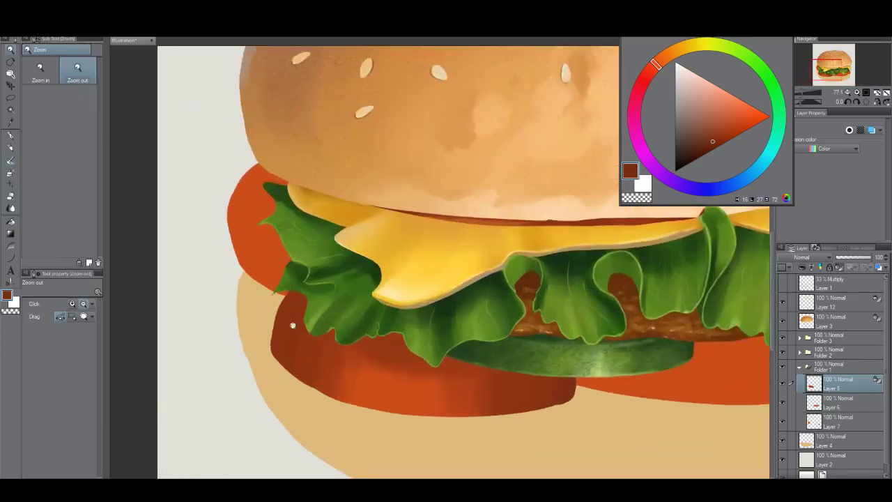
pyautogui.press('b')
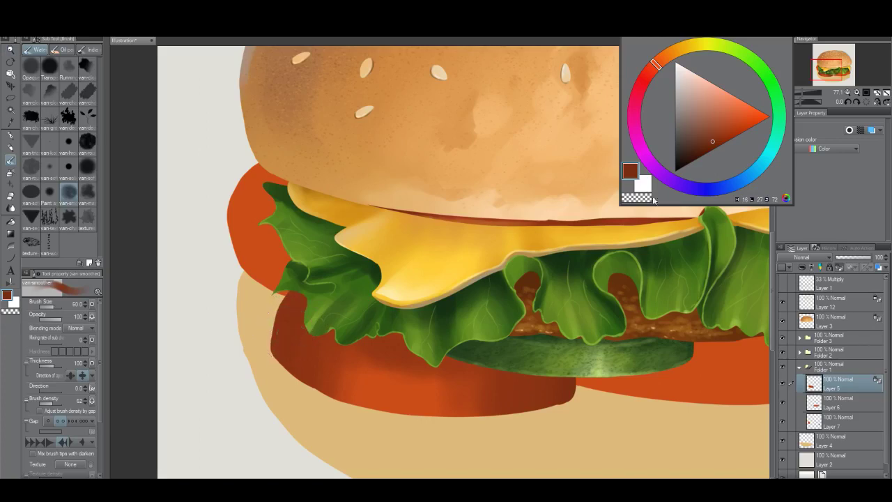
# Step: Add a grey-blue (hue 211) reflected light along the tomato slice's left edge at brush size 50
pyautogui.click(741, 180)
pyautogui.click(687, 114)
pyautogui.press('[')
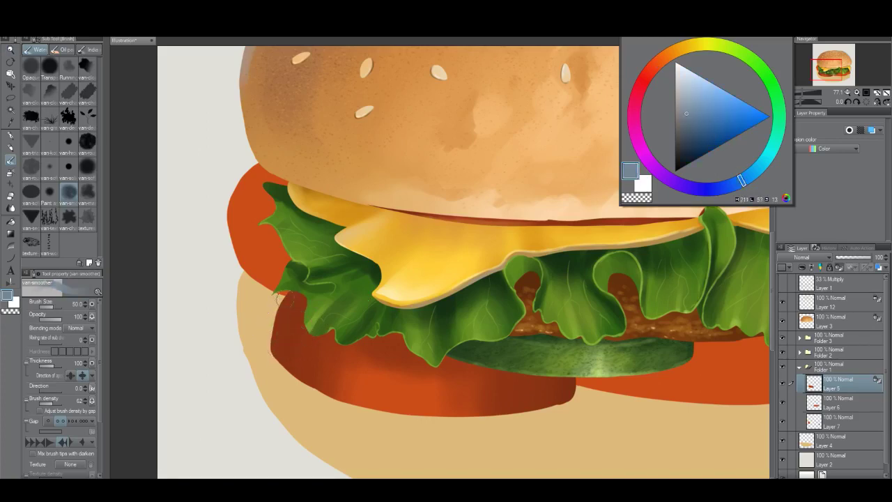
pyautogui.moveTo(283, 299)
pyautogui.mouseDown()
pyautogui.moveTo(266, 358)
pyautogui.moveTo(277, 325)
pyautogui.mouseUp()
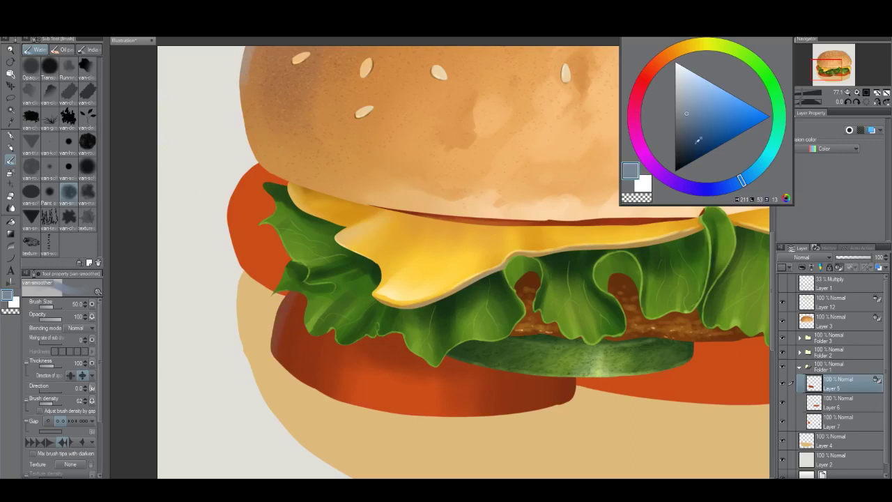
# Step: Paint a muted greyish red, based on a tone sampled from the tomato slice, as reflected light on its left and right ends
pyautogui.keyDown('alt'); pyautogui.click(286, 318); pyautogui.keyUp('alt')
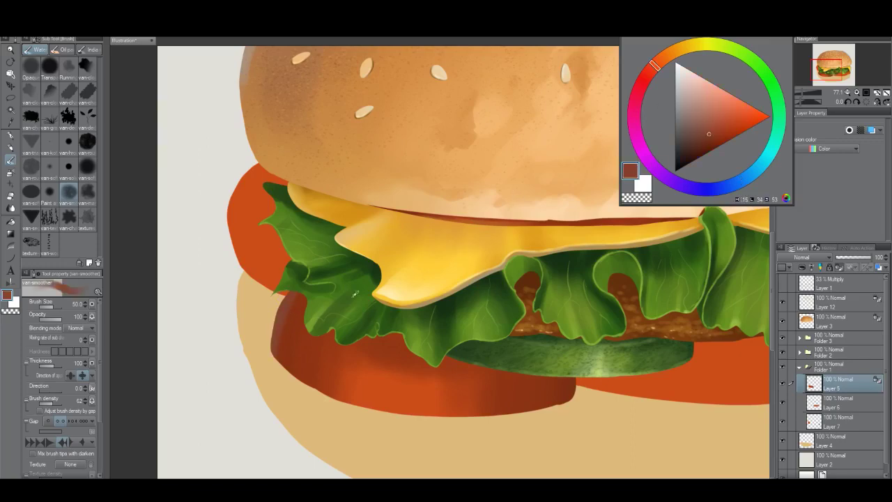
pyautogui.click(694, 118)
pyautogui.moveTo(284, 300); pyautogui.dragTo(271, 336)
pyautogui.moveTo(290, 283)
pyautogui.mouseDown()
pyautogui.moveTo(270, 352)
pyautogui.moveTo(278, 371)
pyautogui.moveTo(293, 289)
pyautogui.moveTo(286, 351)
pyautogui.mouseUp()
pyautogui.moveTo(287, 317)
pyautogui.mouseDown()
pyautogui.moveTo(277, 305)
pyautogui.moveTo(294, 359)
pyautogui.mouseUp()
pyautogui.moveTo(468, 420); pyautogui.dragTo(453, 412)
pyautogui.moveTo(536, 384)
pyautogui.mouseDown()
pyautogui.moveTo(536, 403)
pyautogui.moveTo(522, 409)
pyautogui.mouseUp()
pyautogui.moveTo(547, 383); pyautogui.dragTo(546, 396)
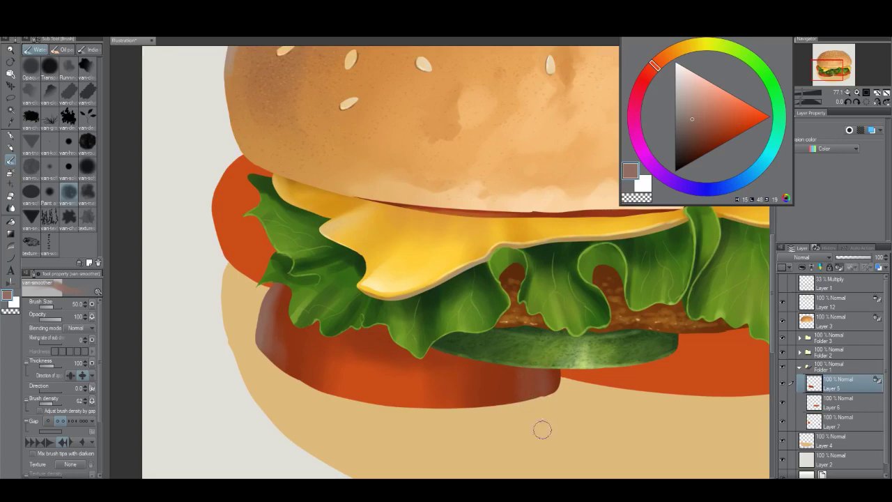
# Step: Refine the tomato slice's right end by blending sampled reddish tones and adding dark brown along its outer edge
pyautogui.keyDown('alt'); pyautogui.click(528, 385); pyautogui.keyUp('alt')
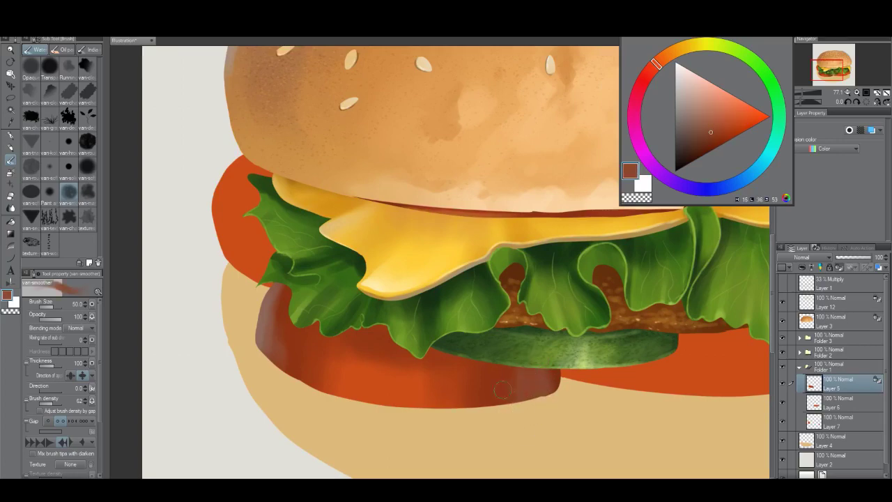
pyautogui.keyDown('alt'); pyautogui.click(553, 380); pyautogui.keyUp('alt')
pyautogui.click(698, 121)
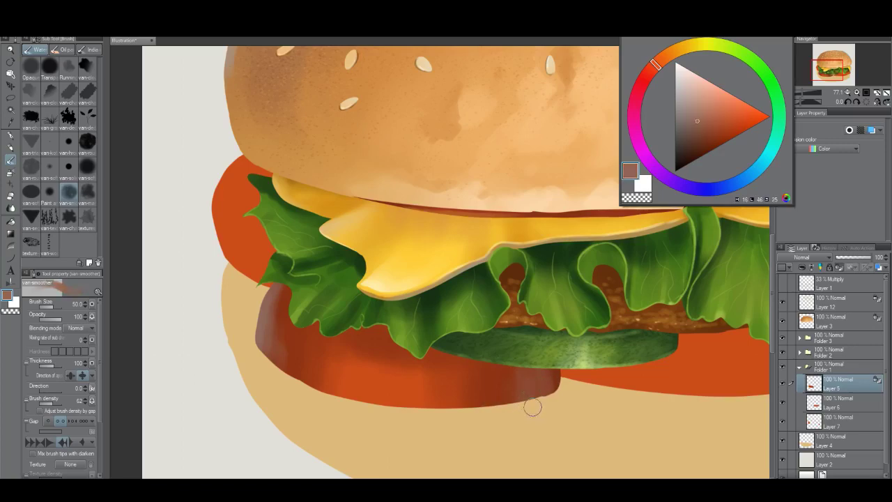
pyautogui.keyDown('alt'); pyautogui.click(557, 387); pyautogui.keyUp('alt')
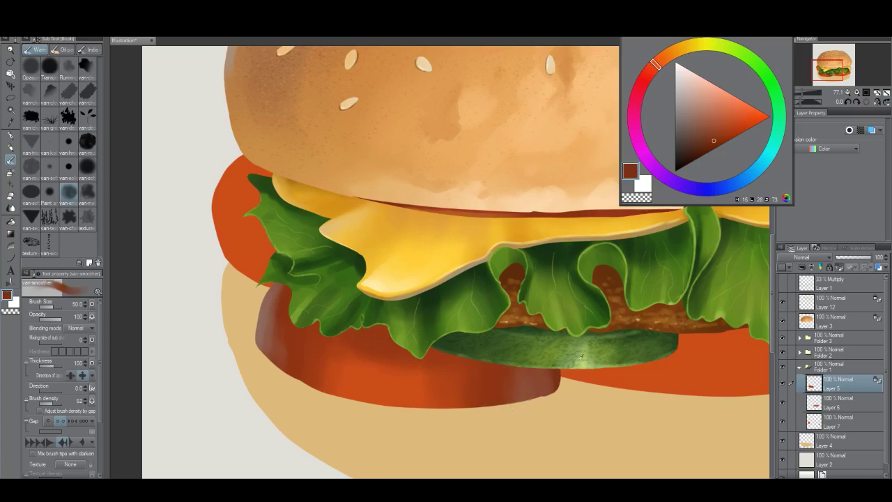
pyautogui.click(699, 150)
pyautogui.moveTo(563, 402); pyautogui.dragTo(562, 388)
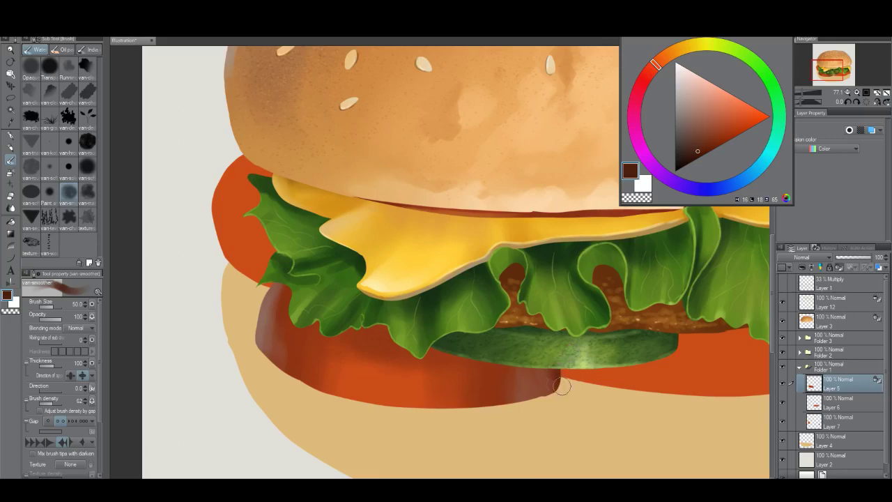
pyautogui.keyDown('alt'); pyautogui.click(555, 383); pyautogui.keyUp('alt')
pyautogui.keyDown('alt'); pyautogui.click(513, 383); pyautogui.keyUp('alt')
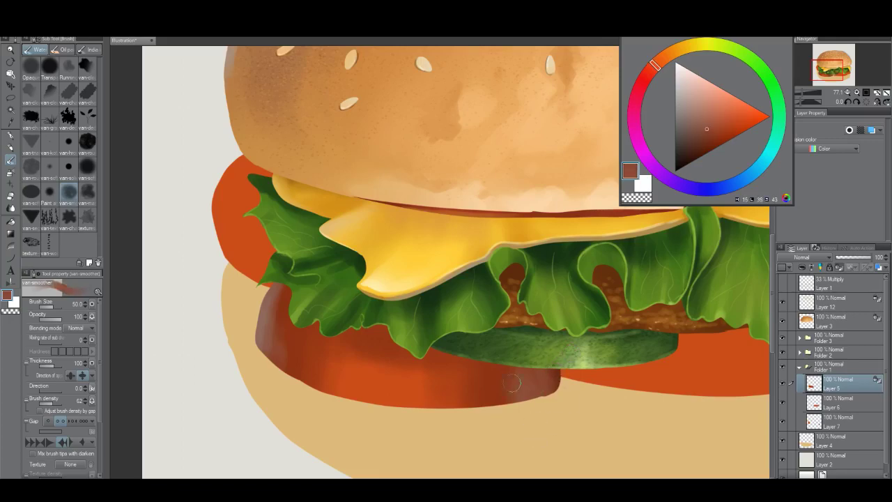
pyautogui.hotkey('alt', 'space')
pyautogui.moveTo(430, 403); pyautogui.dragTo(391, 420)
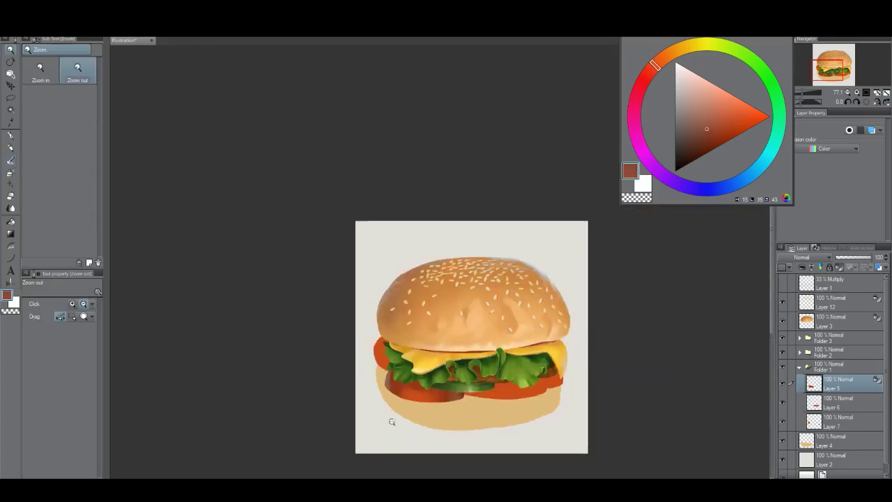
pyautogui.scroll(2, 439, 412)
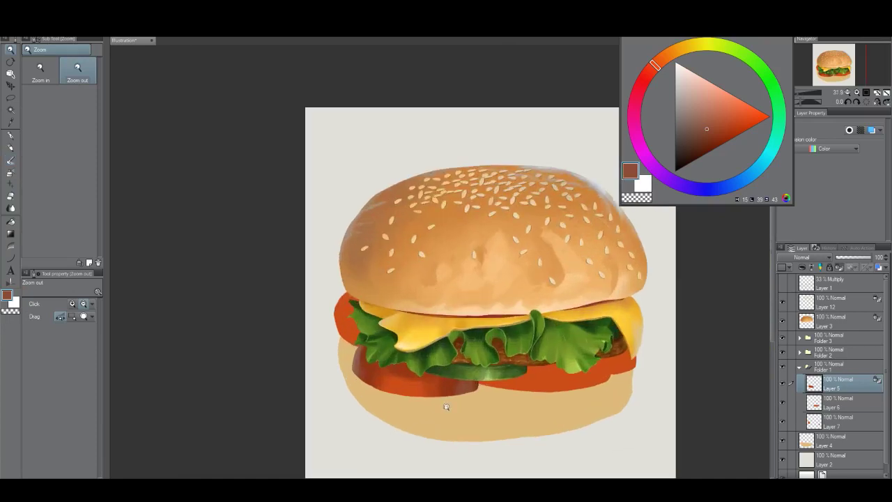
pyautogui.scroll(2, 380, 370)
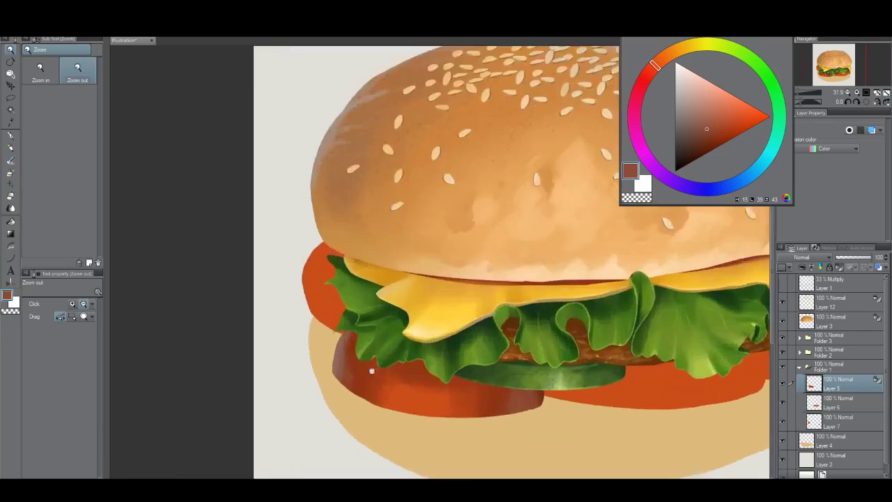
# Step: Paint a thin greyish-pink rim highlight along the front-left tomato slice's upper edge with a softer van-solid coloring brush
pyautogui.scroll(3, 370, 357)
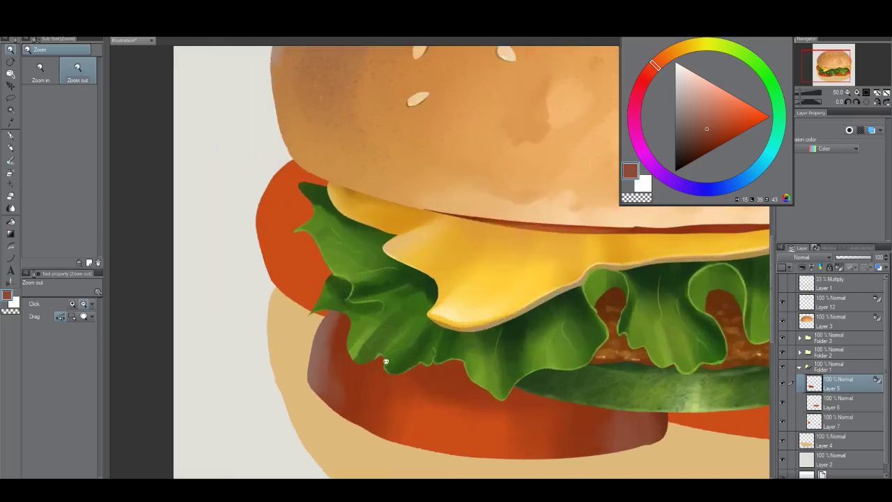
pyautogui.press('b')
pyautogui.click(68, 166)
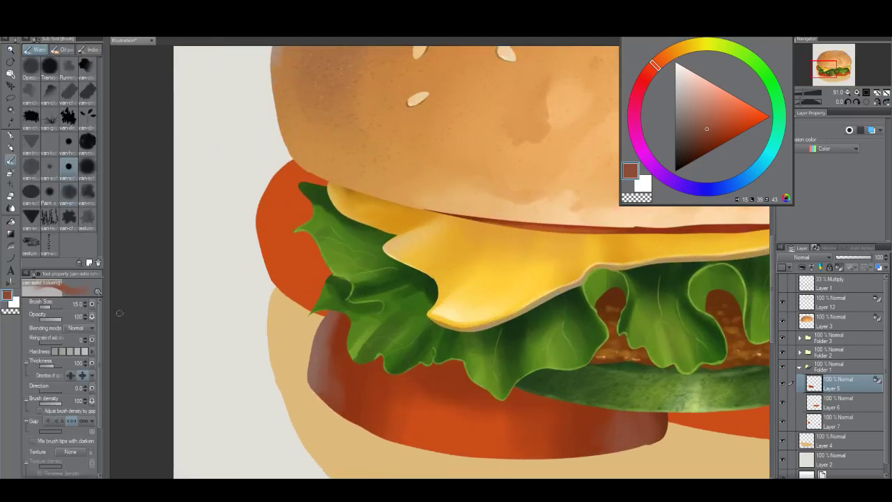
pyautogui.click(70, 352)
pyautogui.keyDown('alt'); pyautogui.click(323, 340); pyautogui.keyUp('alt')
pyautogui.click(692, 112)
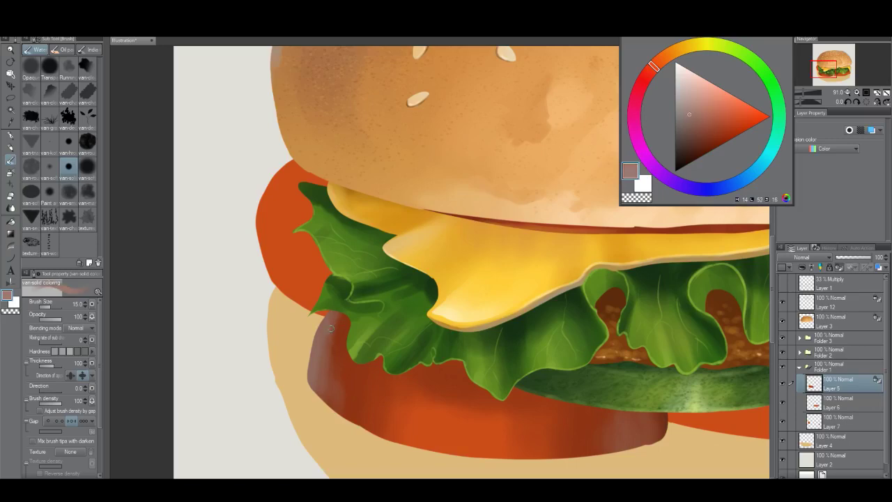
pyautogui.press('[')
pyautogui.press('[')
pyautogui.moveTo(350, 356); pyautogui.dragTo(437, 390)
# Step: Enlarge the brush to size 40 and dab a pale orange highlight on the side of the front-left tomato slice
pyautogui.press(']')
pyautogui.press(']')
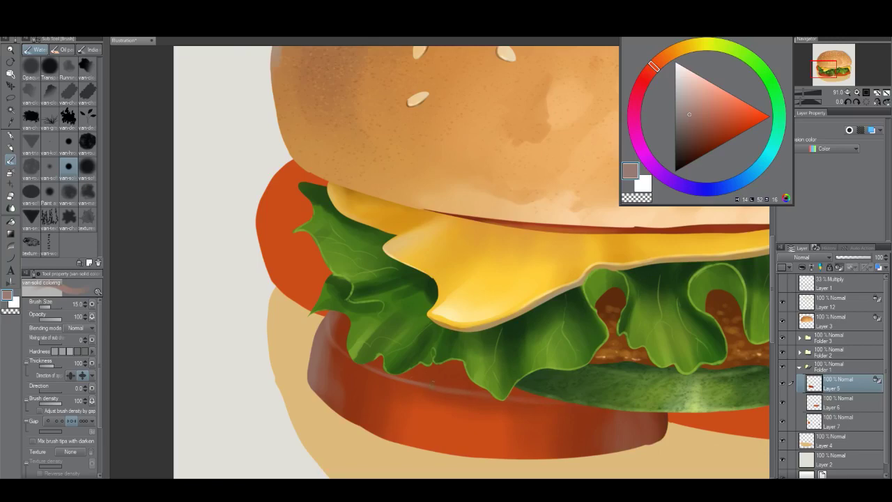
pyautogui.press(']')
pyautogui.press(']')
pyautogui.moveTo(498, 408); pyautogui.dragTo(501, 363)
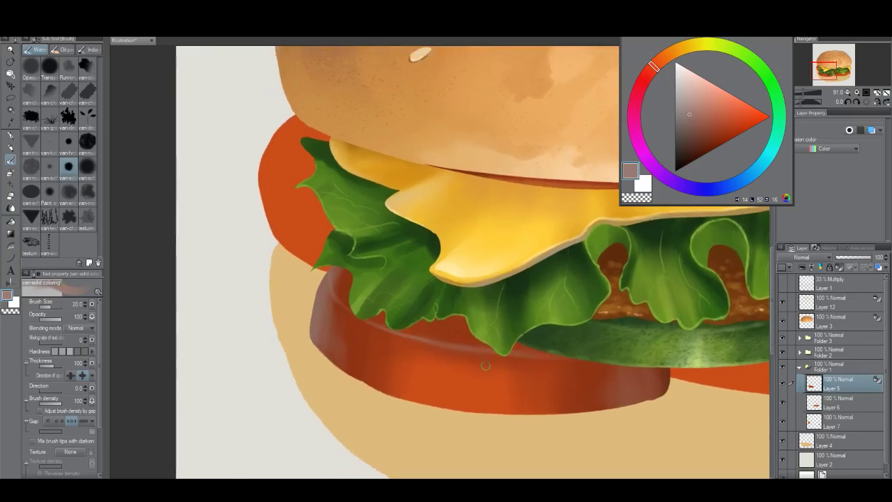
pyautogui.press(']')
pyautogui.press(']')
pyautogui.press(']')
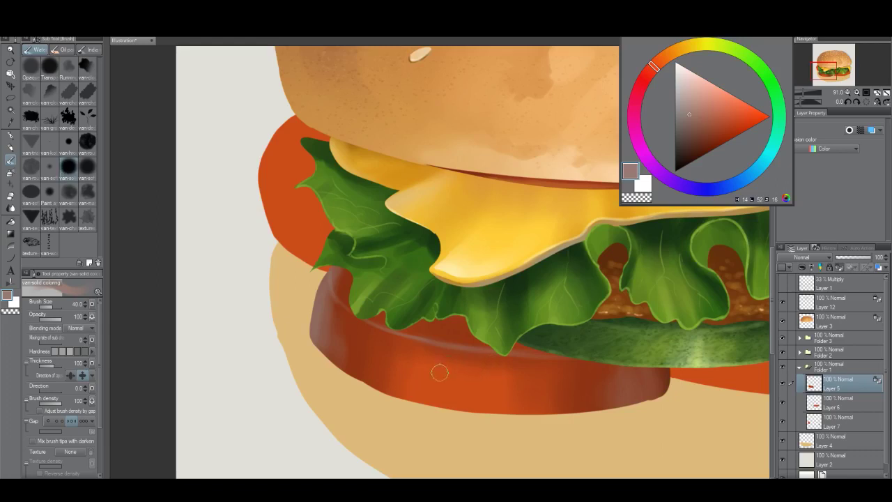
pyautogui.keyDown('alt'); pyautogui.click(440, 372); pyautogui.keyUp('alt')
pyautogui.click(718, 108)
pyautogui.moveTo(434, 354)
pyautogui.mouseDown()
pyautogui.moveTo(446, 352)
pyautogui.moveTo(442, 370)
pyautogui.moveTo(436, 359)
pyautogui.moveTo(444, 338)
pyautogui.mouseUp()
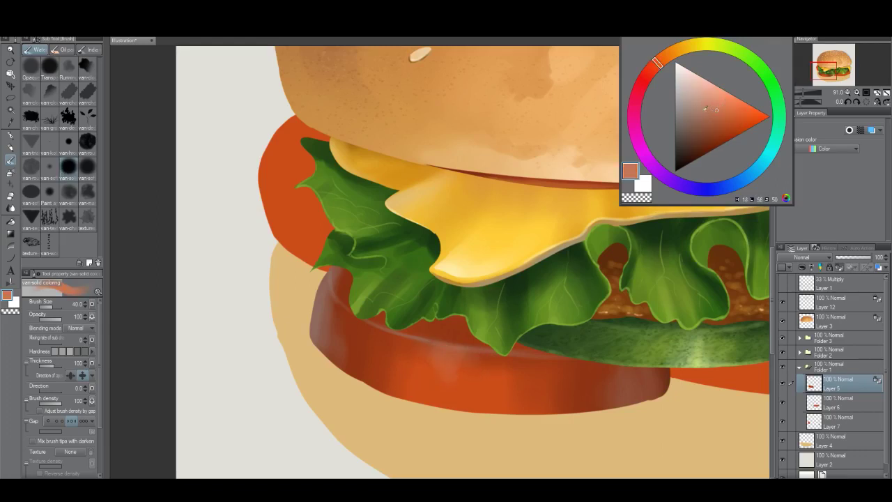
# Step: Extend the highlight patch on the front-left tomato slice downward with muted greyish pink and its sampled blend tones
pyautogui.click(700, 111)
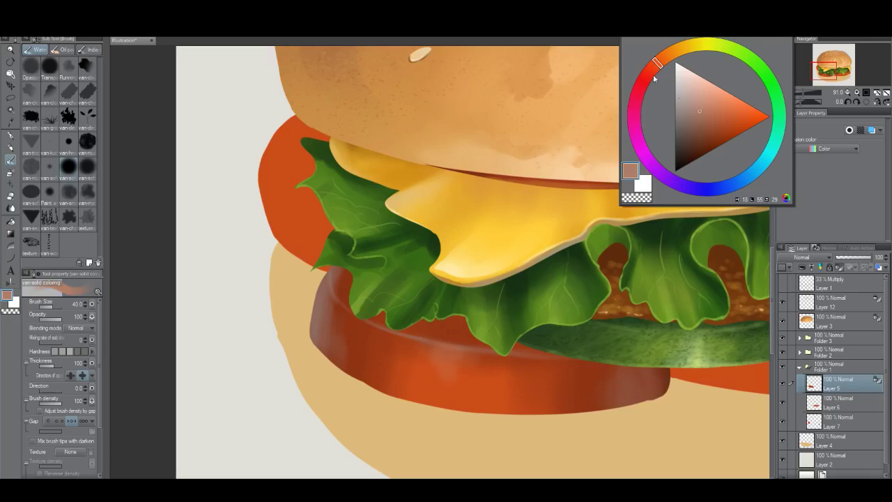
pyautogui.moveTo(441, 366); pyautogui.dragTo(447, 390)
pyautogui.keyDown('alt'); pyautogui.click(456, 357); pyautogui.keyUp('alt')
pyautogui.moveTo(468, 356); pyautogui.dragTo(460, 376)
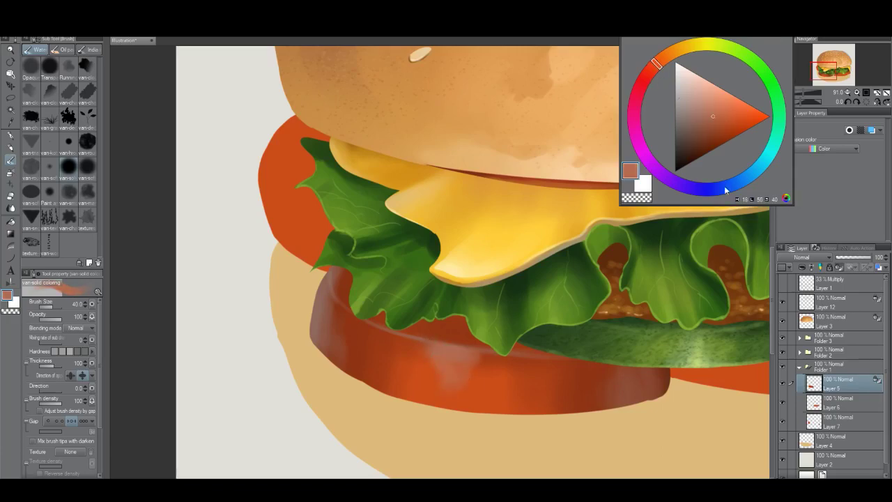
# Step: Cool the tomato's highlight patch with a desaturated blue-grey and spread it sideways and downward using sampled tones
pyautogui.click(723, 188)
pyautogui.click(684, 111)
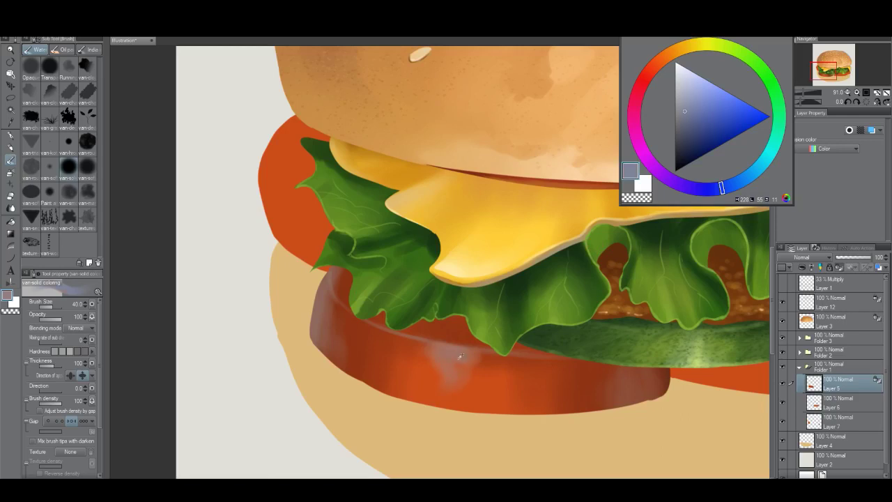
pyautogui.keyDown('alt'); pyautogui.click(460, 370); pyautogui.keyUp('alt')
pyautogui.moveTo(441, 373); pyautogui.dragTo(414, 350)
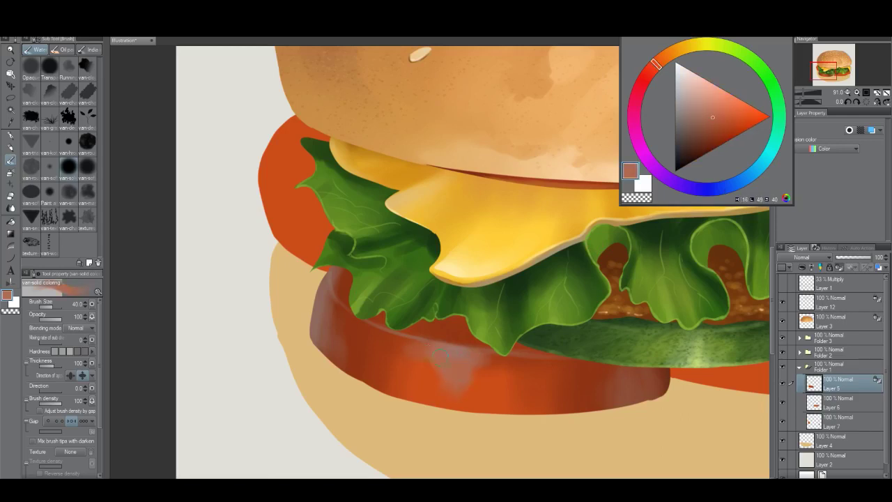
pyautogui.moveTo(441, 392)
pyautogui.mouseDown()
pyautogui.moveTo(492, 361)
pyautogui.moveTo(464, 392)
pyautogui.mouseUp()
pyautogui.moveTo(420, 366); pyautogui.dragTo(468, 391)
# Step: Warm up the highlight patch with light salmon orange and soften it with colours sampled from the tomato
pyautogui.keyDown('alt'); pyautogui.click(467, 392); pyautogui.keyUp('alt')
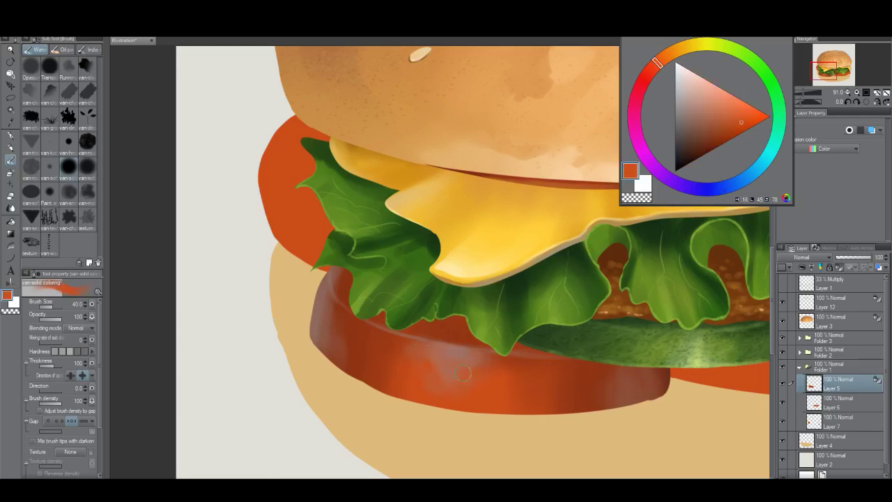
pyautogui.click(724, 98)
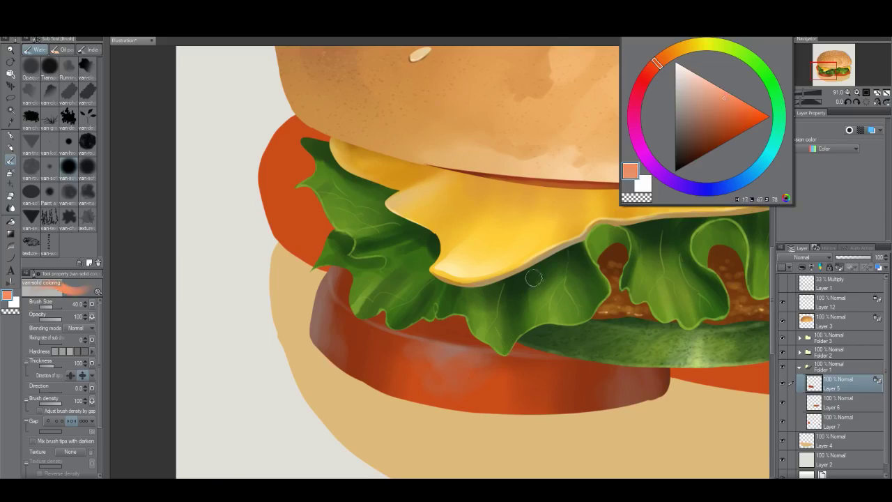
pyautogui.keyDown('alt'); pyautogui.click(453, 356); pyautogui.keyUp('alt')
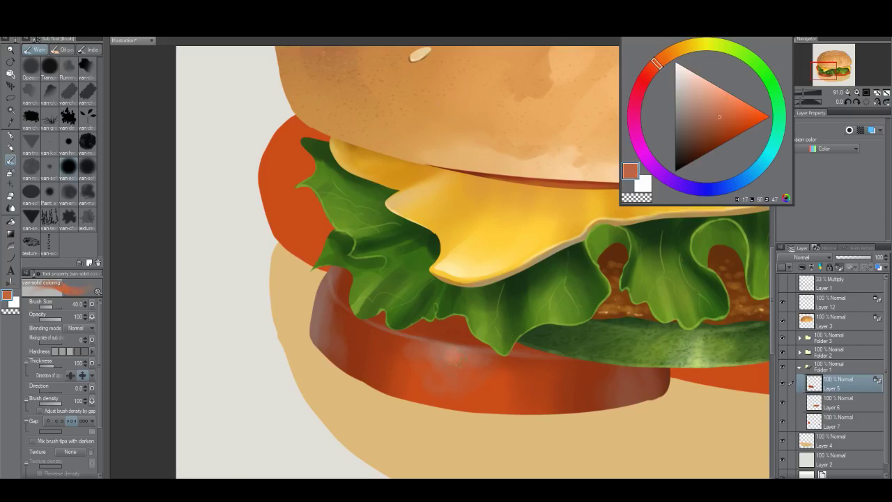
pyautogui.keyDown('alt'); pyautogui.click(454, 357); pyautogui.keyUp('alt')
# Step: Deepen the shading toward the right end of the front-left tomato slice with dark reddish brown
pyautogui.keyDown('alt'); pyautogui.click(668, 370); pyautogui.keyUp('alt')
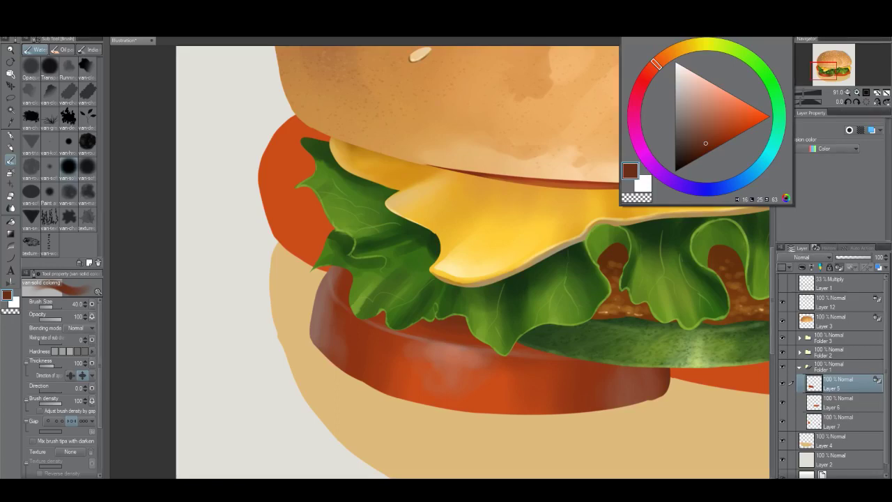
pyautogui.moveTo(588, 409); pyautogui.dragTo(522, 428)
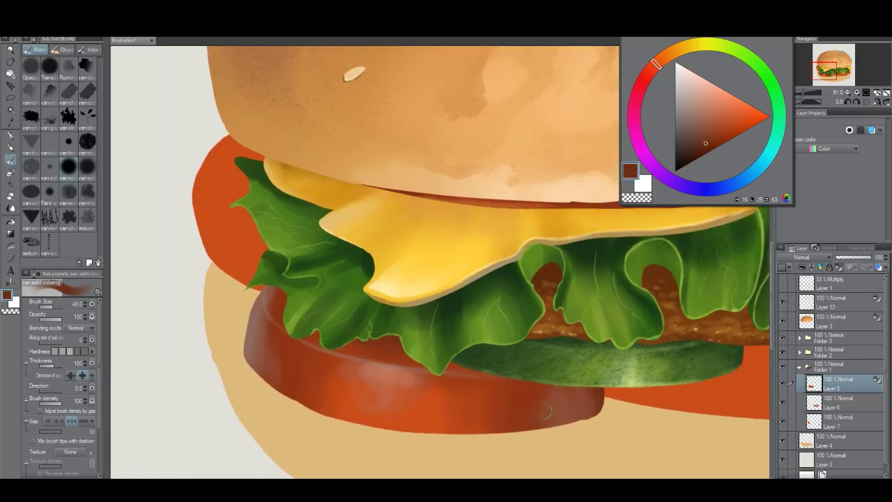
pyautogui.moveTo(428, 403); pyautogui.dragTo(426, 413)
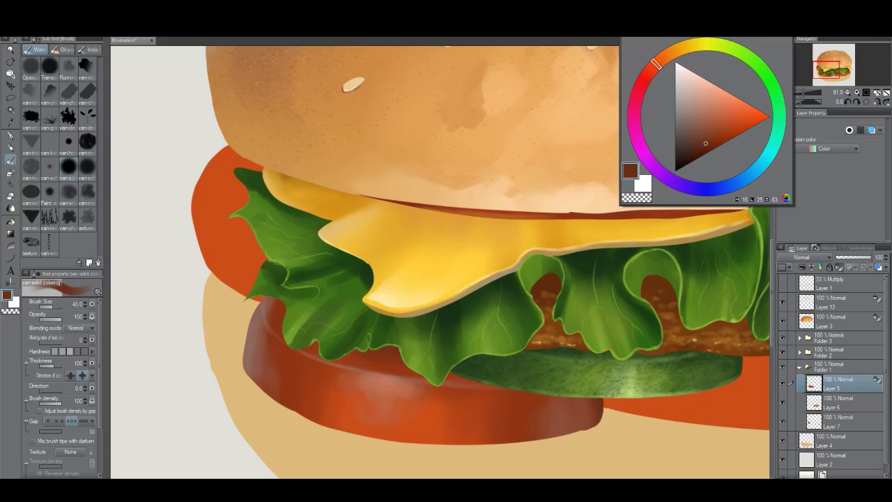
# Step: Paint light salmon vertical highlight streaks down the front-left tomato slice's side and blend their edges with sampled orange tones
pyautogui.keyDown('alt'); pyautogui.click(422, 403); pyautogui.keyUp('alt')
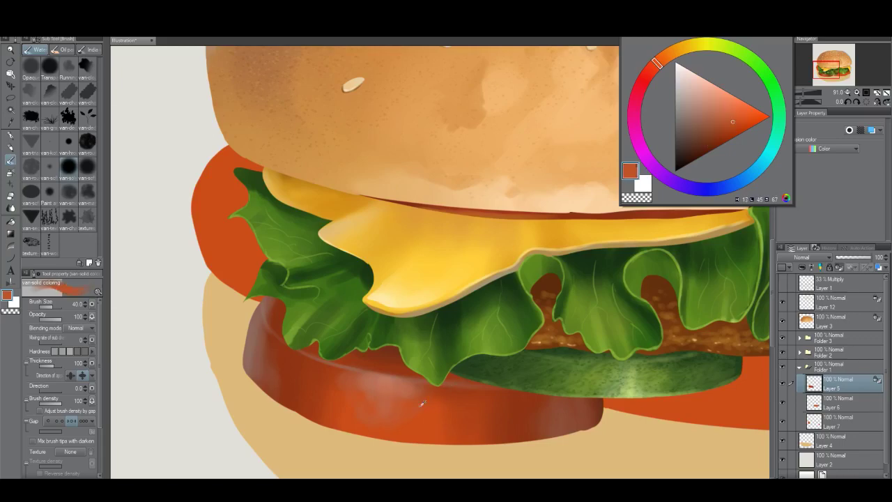
pyautogui.click(725, 95)
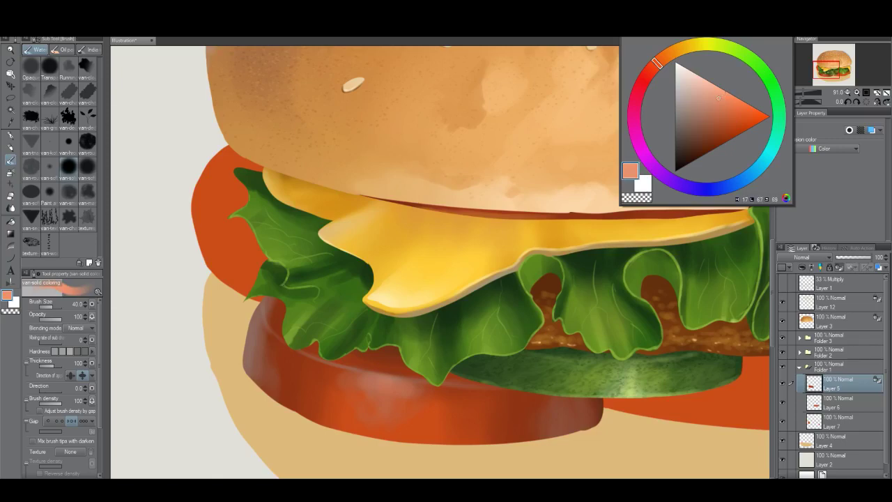
pyautogui.moveTo(361, 395)
pyautogui.mouseDown()
pyautogui.moveTo(356, 464)
pyautogui.moveTo(355, 404)
pyautogui.moveTo(346, 432)
pyautogui.mouseUp()
pyautogui.moveTo(369, 414); pyautogui.dragTo(368, 439)
pyautogui.moveTo(376, 391)
pyautogui.mouseDown()
pyautogui.moveTo(370, 450)
pyautogui.moveTo(381, 424)
pyautogui.moveTo(382, 448)
pyautogui.moveTo(397, 438)
pyautogui.mouseUp()
pyautogui.keyDown('alt'); pyautogui.click(375, 410); pyautogui.keyUp('alt')
pyautogui.keyDown('alt'); pyautogui.click(409, 417); pyautogui.keyUp('alt')
pyautogui.keyDown('alt'); pyautogui.click(425, 412); pyautogui.keyUp('alt')
pyautogui.moveTo(413, 402)
pyautogui.mouseDown()
pyautogui.moveTo(412, 416)
pyautogui.moveTo(412, 396)
pyautogui.mouseUp()
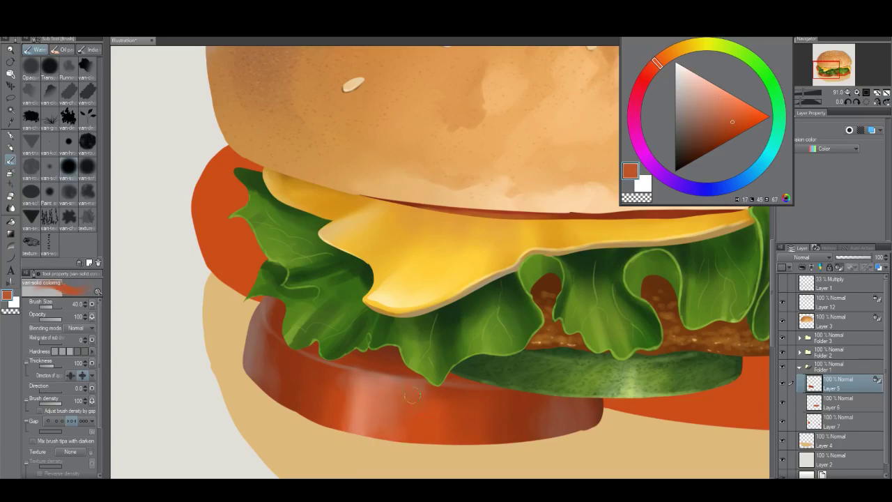
pyautogui.keyDown('alt'); pyautogui.click(364, 414); pyautogui.keyUp('alt')
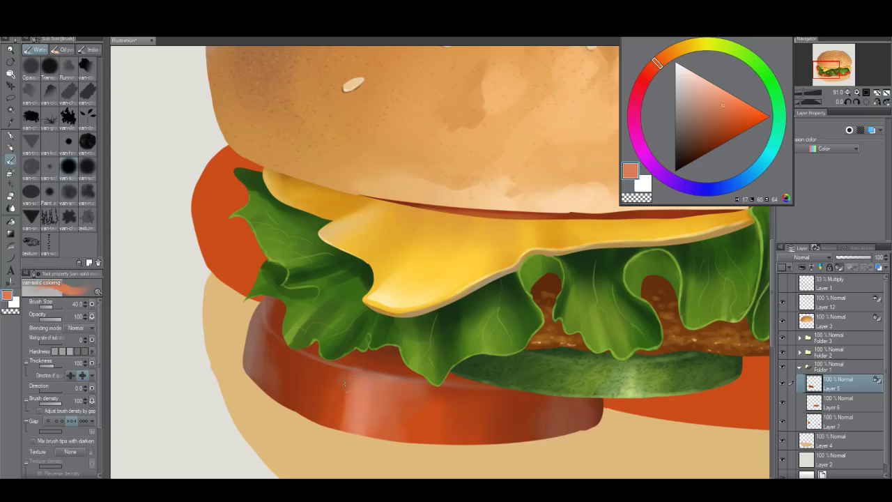
pyautogui.keyDown('alt'); pyautogui.click(377, 438); pyautogui.keyUp('alt')
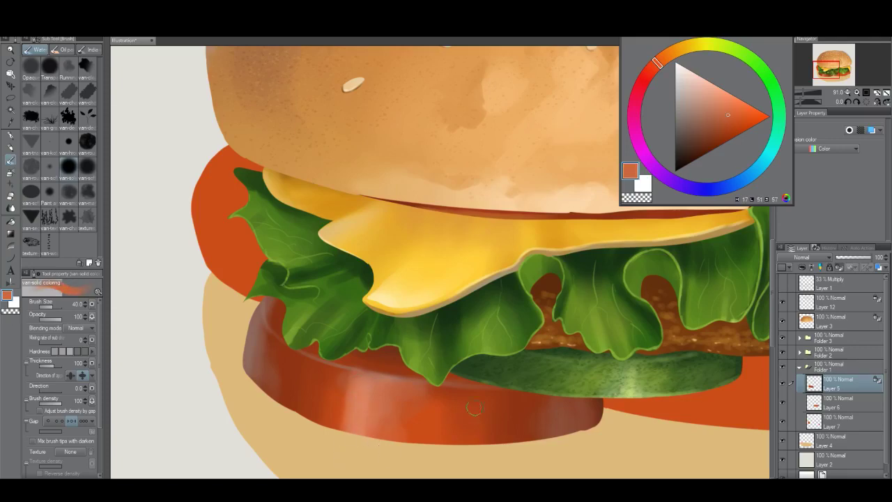
# Step: Check the whole burger, then refine the front-left tomato slice's shadow beside the cucumber with dark reddish brown
pyautogui.hotkey('alt', 'space')
pyautogui.moveTo(465, 414); pyautogui.dragTo(434, 449)
pyautogui.click(477, 433)
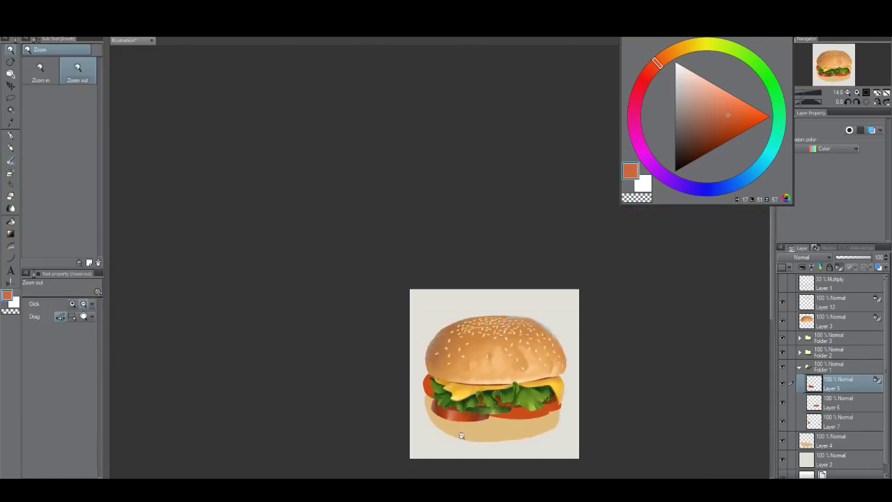
pyautogui.moveTo(511, 394); pyautogui.dragTo(442, 313)
pyautogui.moveTo(452, 344); pyautogui.dragTo(459, 337)
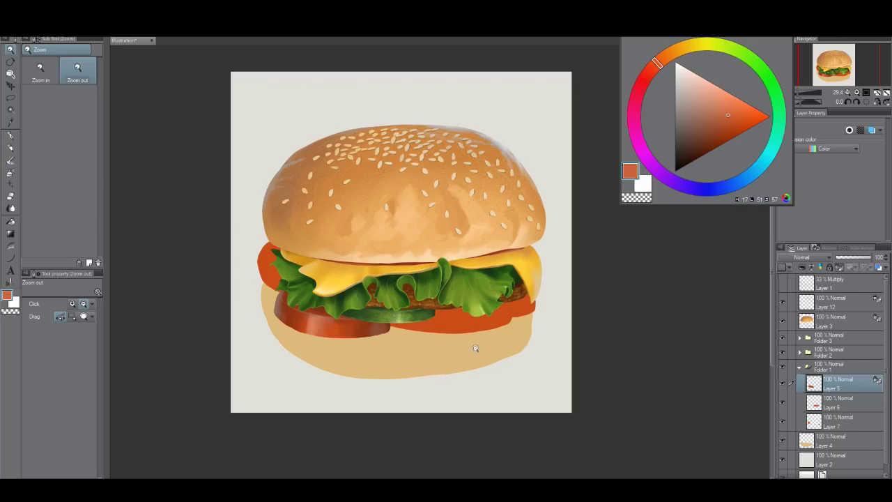
pyautogui.scroll(2, 324, 326)
pyautogui.scroll(1, 326, 321)
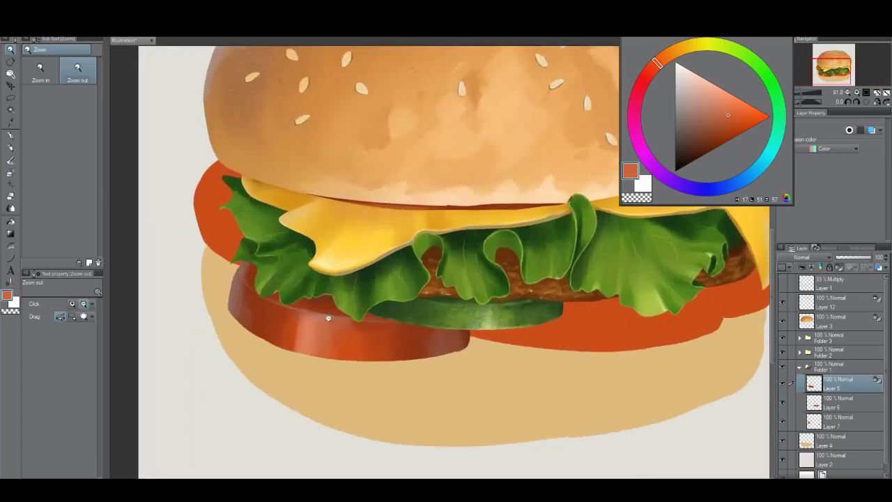
pyautogui.press('b')
pyautogui.keyDown('alt'); pyautogui.click(439, 325); pyautogui.keyUp('alt')
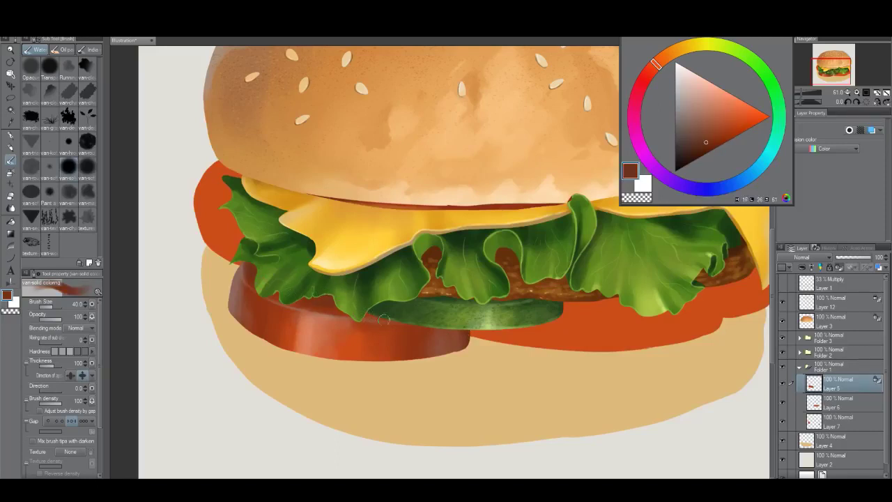
pyautogui.moveTo(504, 386); pyautogui.dragTo(489, 394)
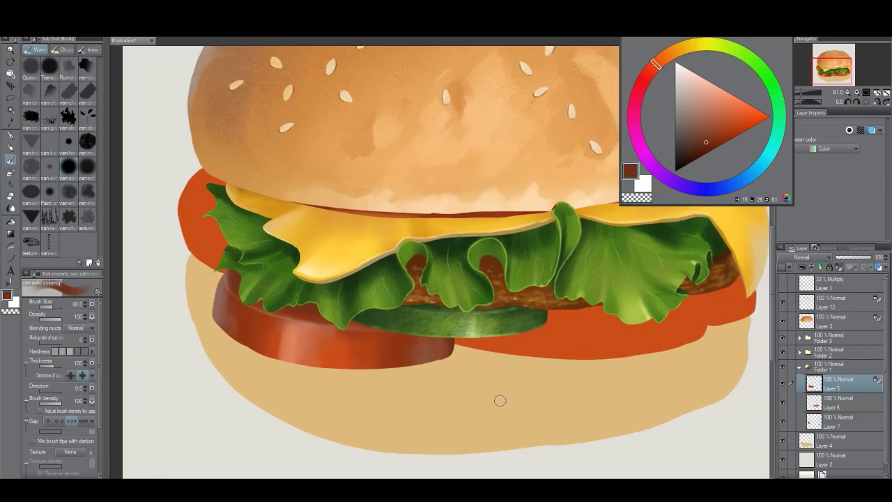
# Step: Select Layer 6, holding the right tomato slice, and lock its transparent pixels for painting
pyautogui.hotkey('alt', 'space')
pyautogui.moveTo(508, 394); pyautogui.dragTo(482, 395)
pyautogui.keyDown('alt'); pyautogui.click(516, 390); pyautogui.keyUp('alt')
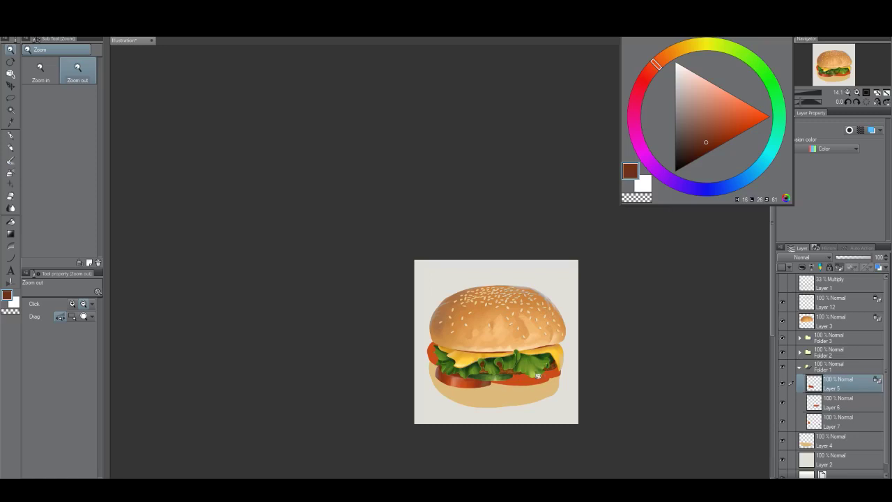
pyautogui.scroll(5, 536, 375)
pyautogui.scroll(2, 525, 371)
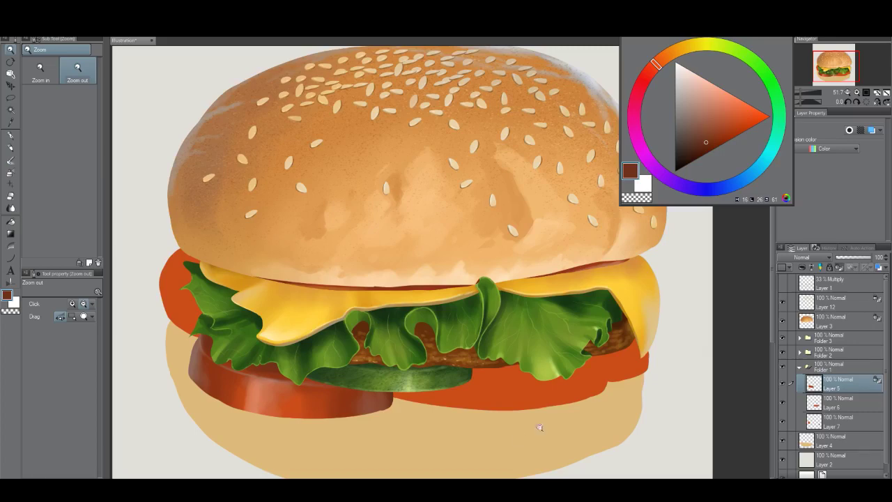
pyautogui.click(839, 404)
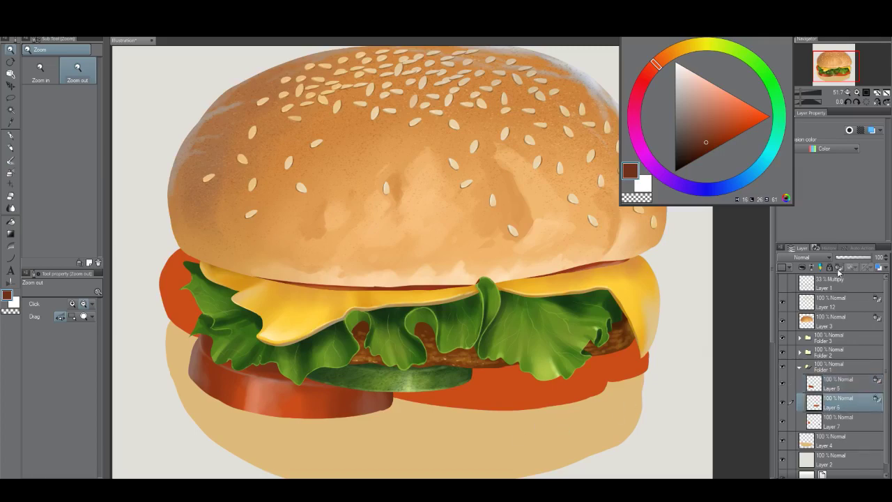
pyautogui.press('b')
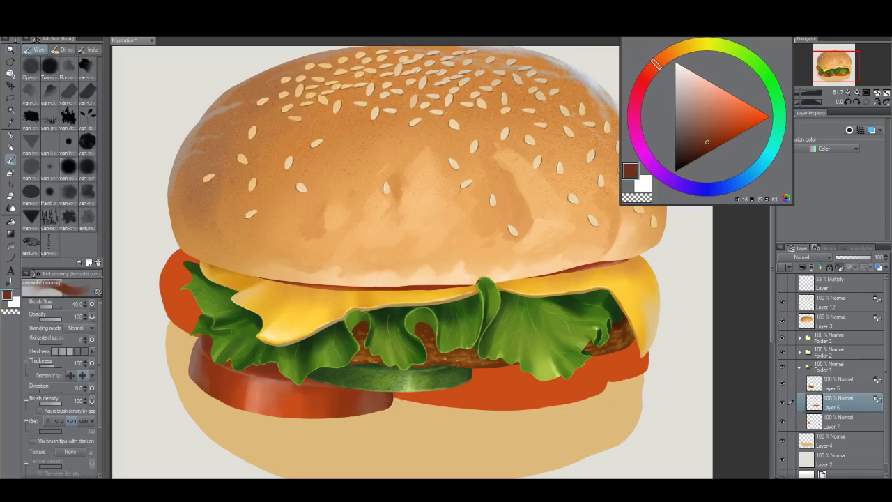
# Step: Shade the left end of the right tomato slice with dark red using an enlarged van-smoother brush
pyautogui.keyDown('alt'); pyautogui.click(351, 398); pyautogui.keyUp('alt')
pyautogui.moveTo(383, 400); pyautogui.dragTo(365, 384)
pyautogui.press(']')
pyautogui.press(']')
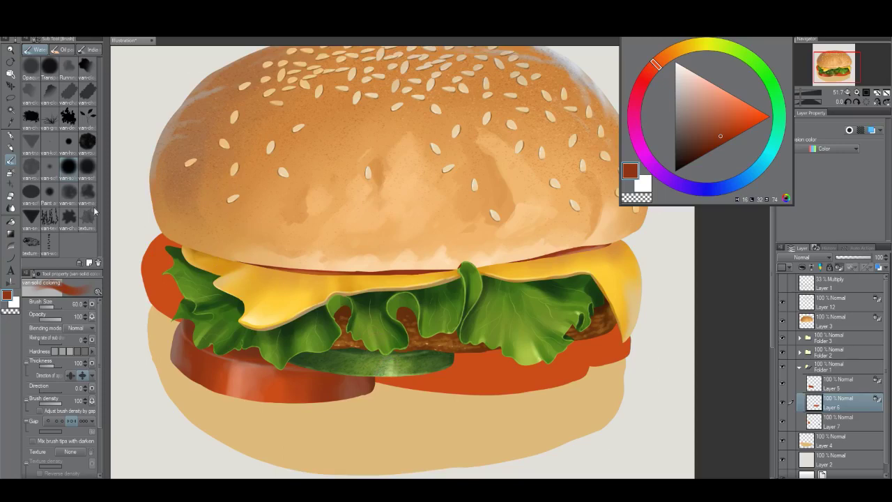
pyautogui.click(68, 192)
pyautogui.press(']')
pyautogui.press(']')
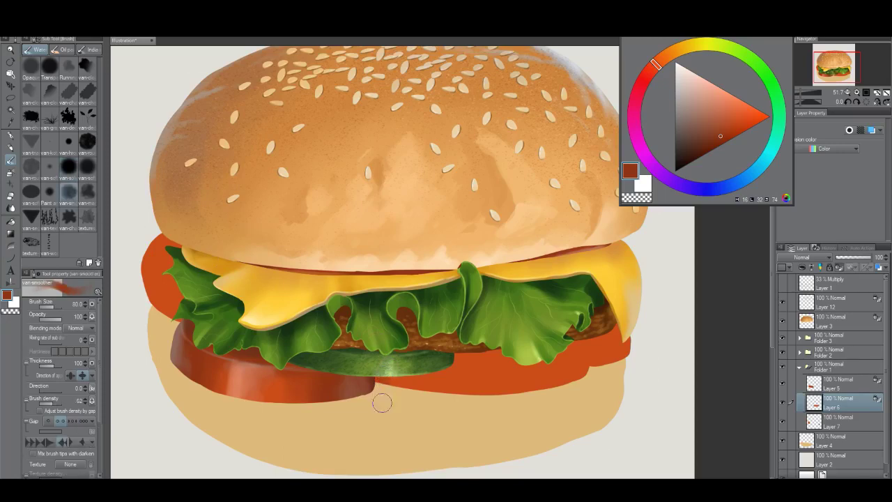
pyautogui.press(']')
pyautogui.press(']')
pyautogui.moveTo(376, 403)
pyautogui.mouseDown()
pyautogui.moveTo(405, 387)
pyautogui.moveTo(412, 403)
pyautogui.moveTo(423, 365)
pyautogui.moveTo(442, 363)
pyautogui.moveTo(435, 419)
pyautogui.mouseUp()
# Step: Set the van-smoother brush to size 120 and shade the right end of the right tomato slice in dark red
pyautogui.press(']')
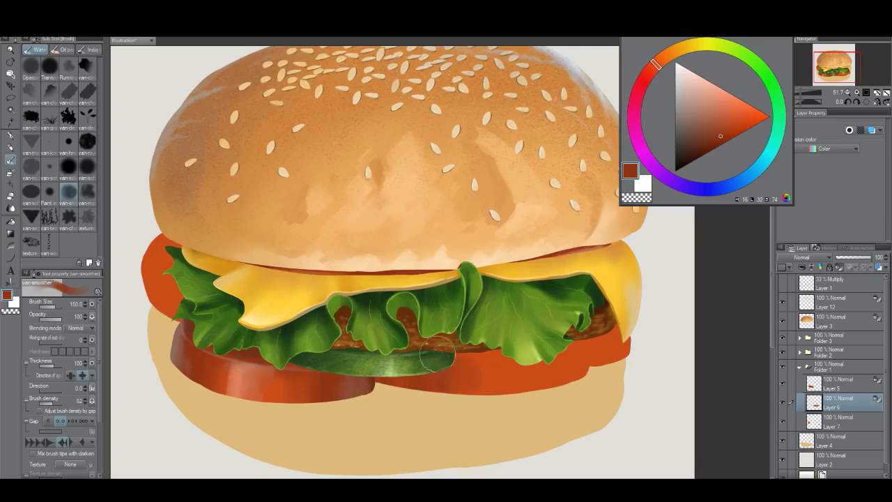
pyautogui.press(']')
pyautogui.press('[')
pyautogui.moveTo(592, 344)
pyautogui.mouseDown()
pyautogui.moveTo(584, 369)
pyautogui.moveTo(559, 399)
pyautogui.moveTo(512, 365)
pyautogui.moveTo(540, 365)
pyautogui.moveTo(563, 382)
pyautogui.moveTo(563, 399)
pyautogui.moveTo(585, 344)
pyautogui.moveTo(571, 379)
pyautogui.moveTo(540, 364)
pyautogui.mouseUp()
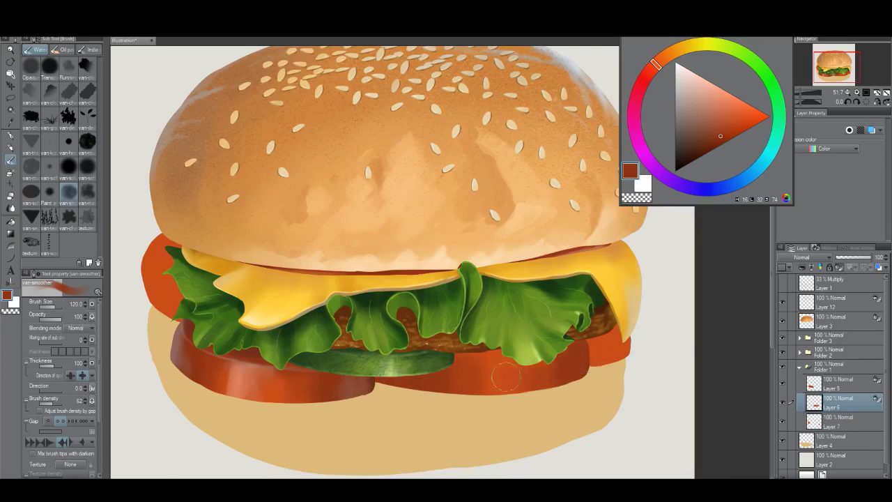
# Step: Deepen the shadows at the ends of the right tomato slice with very dark brown and blend them with dark red
pyautogui.keyDown('alt'); pyautogui.click(373, 386); pyautogui.keyUp('alt')
pyautogui.click(694, 154)
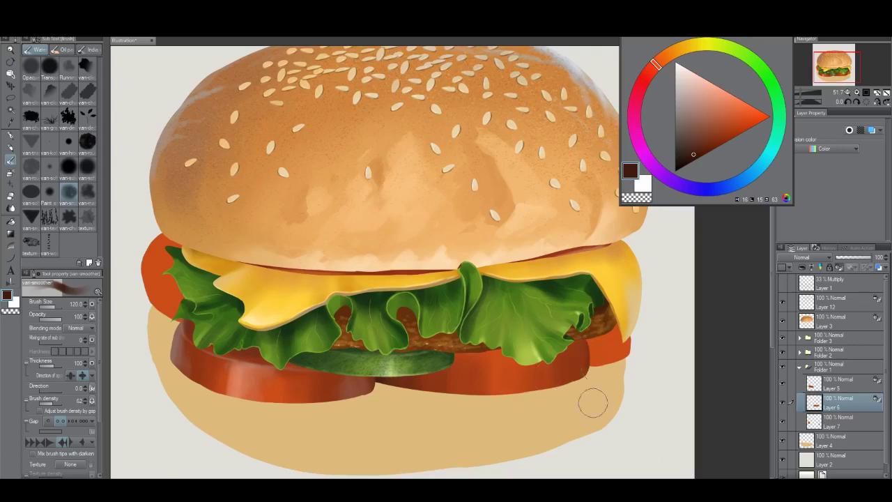
pyautogui.keyDown('alt'); pyautogui.click(535, 381); pyautogui.keyUp('alt')
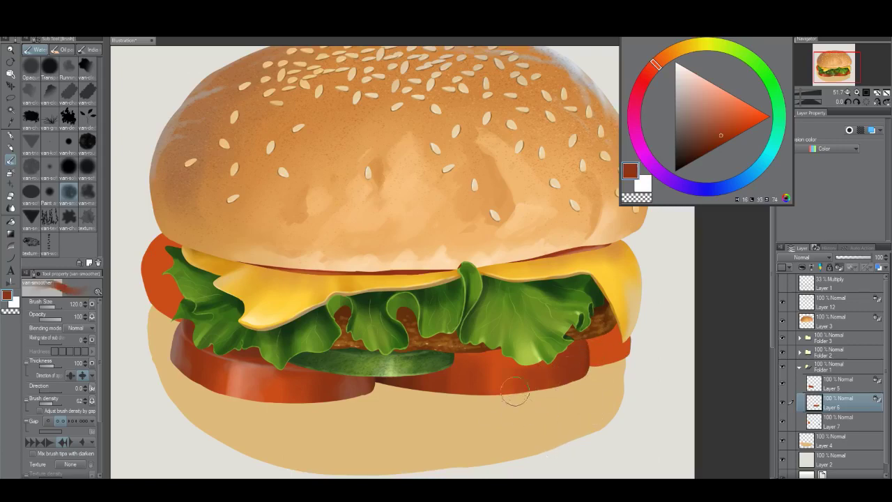
# Step: Paint a soft light orange-red highlight down the middle of the right tomato slice with a smaller van-smoother brush and blend its edges
pyautogui.keyDown('alt'); pyautogui.click(242, 374); pyautogui.keyUp('alt')
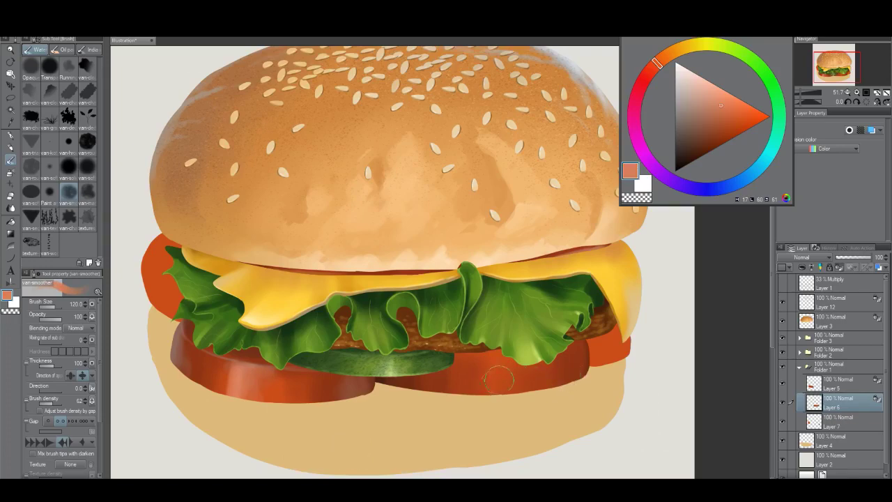
pyautogui.press('[')
pyautogui.press('[')
pyautogui.press('[')
pyautogui.press('[')
pyautogui.moveTo(494, 385)
pyautogui.mouseDown()
pyautogui.moveTo(504, 407)
pyautogui.moveTo(502, 366)
pyautogui.moveTo(512, 379)
pyautogui.moveTo(521, 357)
pyautogui.moveTo(516, 381)
pyautogui.moveTo(519, 374)
pyautogui.moveTo(521, 389)
pyautogui.moveTo(538, 396)
pyautogui.moveTo(516, 369)
pyautogui.moveTo(510, 389)
pyautogui.mouseUp()
pyautogui.keyDown('alt'); pyautogui.click(544, 378); pyautogui.keyUp('alt')
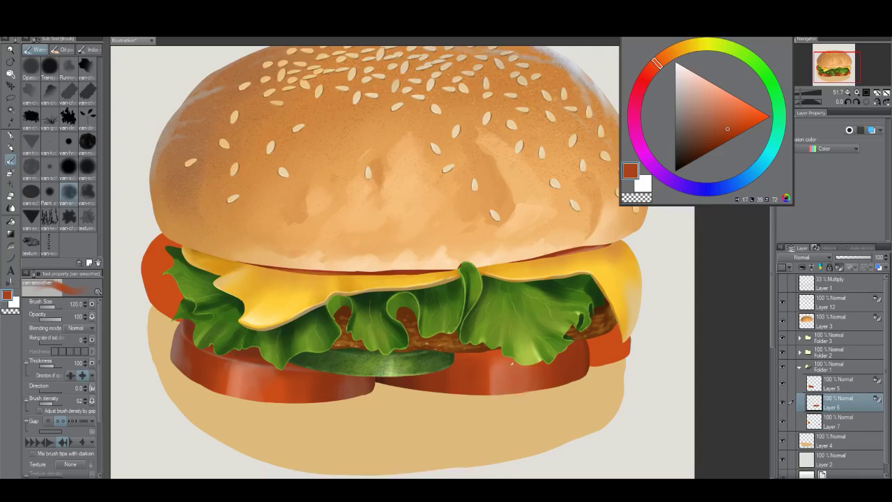
pyautogui.keyDown('alt'); pyautogui.click(500, 381); pyautogui.keyUp('alt')
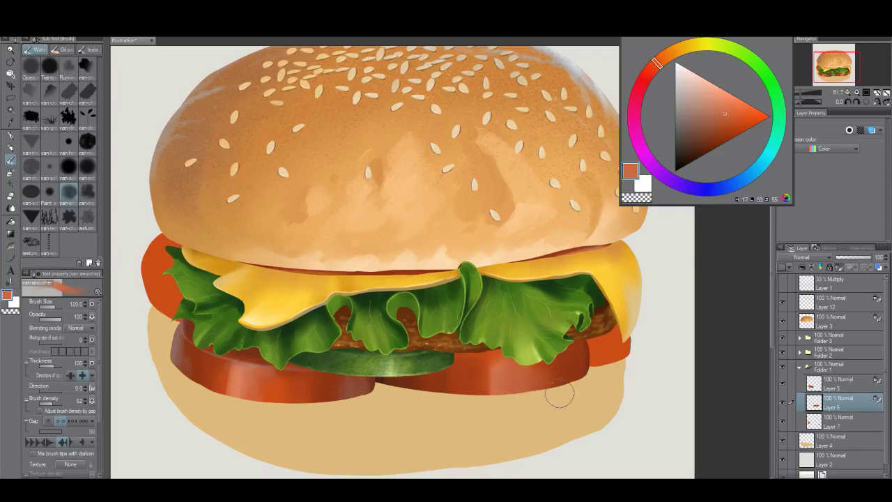
# Step: Add a greyish-brown rim light on the right end of the right tomato slice with the van-smoother at size 50, then check the whole burger
pyautogui.hotkey('alt', 'space')
pyautogui.moveTo(546, 396); pyautogui.dragTo(583, 385)
pyautogui.click(575, 379)
pyautogui.scroll(2, 583, 385)
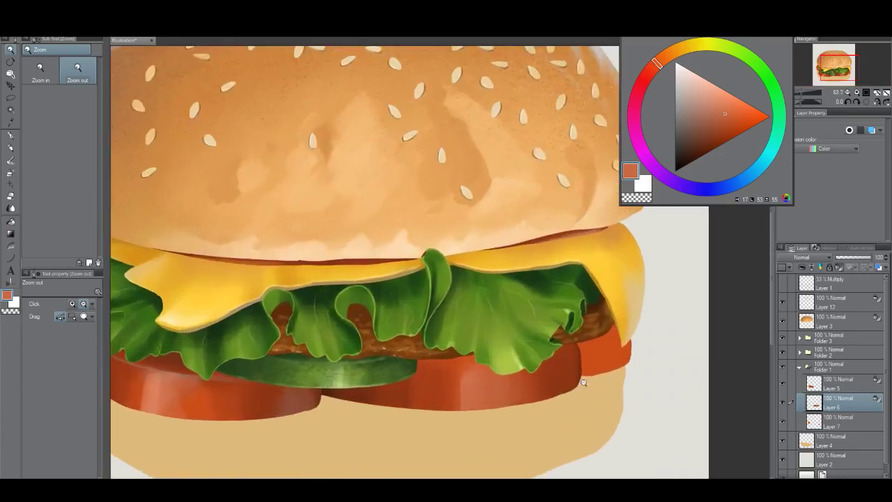
pyautogui.press('b')
pyautogui.click(690, 113)
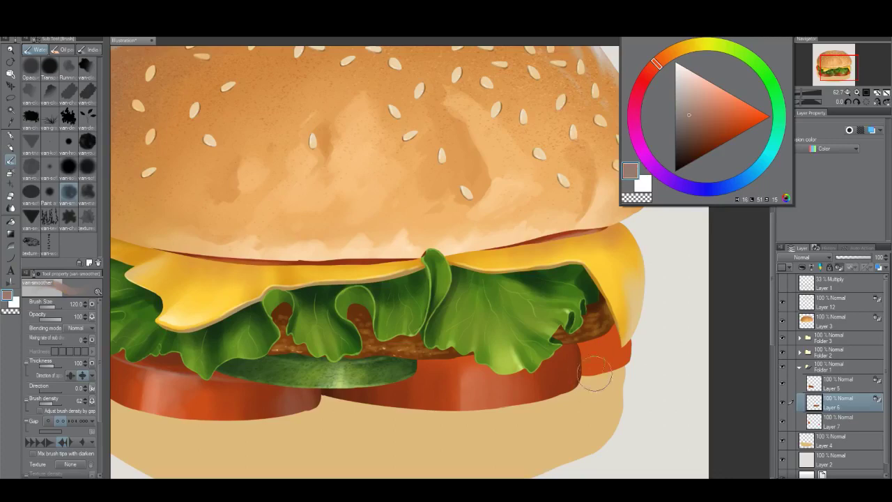
pyautogui.press('[')
pyautogui.press('[')
pyautogui.press('[')
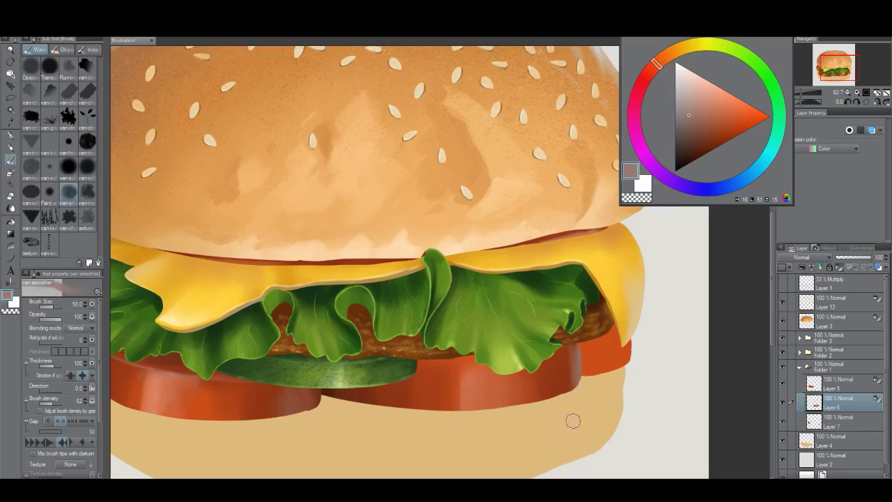
pyautogui.hotkey('alt', 'space')
pyautogui.moveTo(544, 417); pyautogui.dragTo(511, 431)
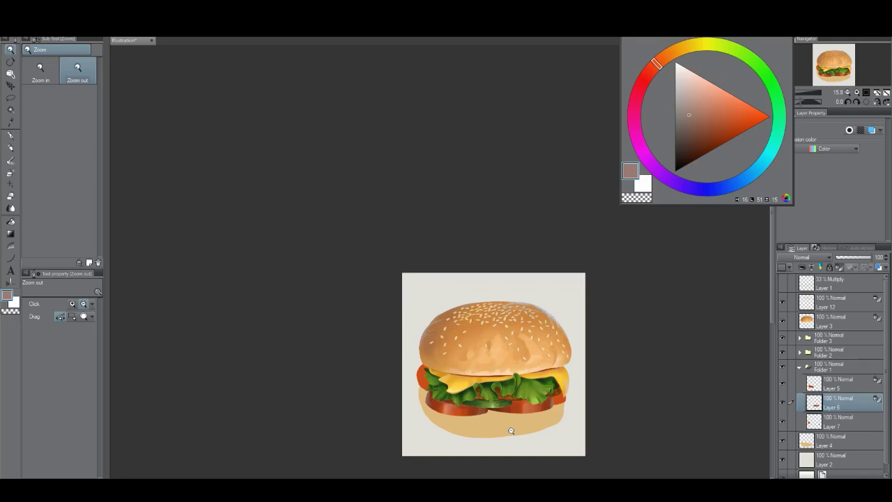
pyautogui.scroll(3, 549, 414)
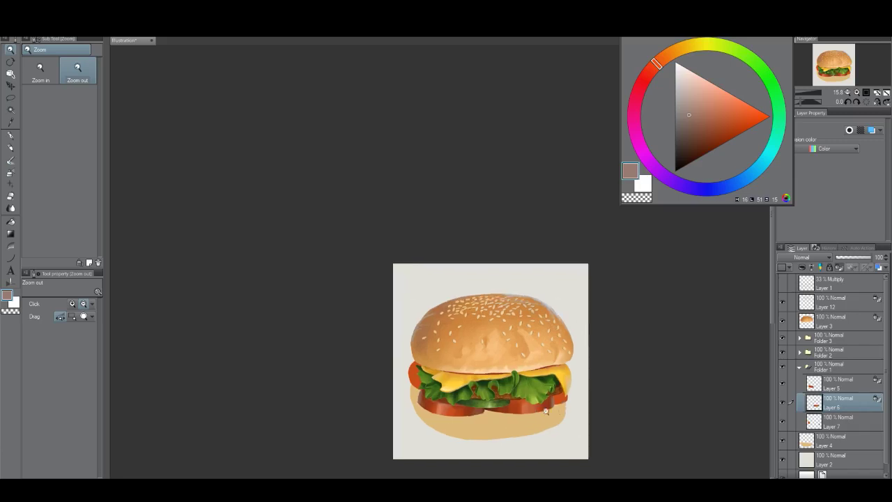
pyautogui.scroll(2, 558, 400)
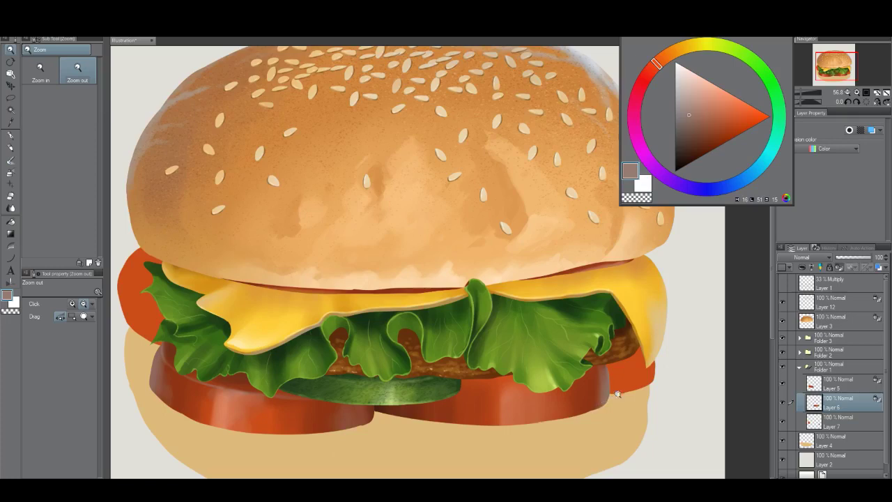
# Step: Paint a muted pink highlight along the right tomato slice's upper edge with the van-solid coloring brush at size 17, undoing the last stroke
pyautogui.scroll(1, 618, 391)
pyautogui.press('b')
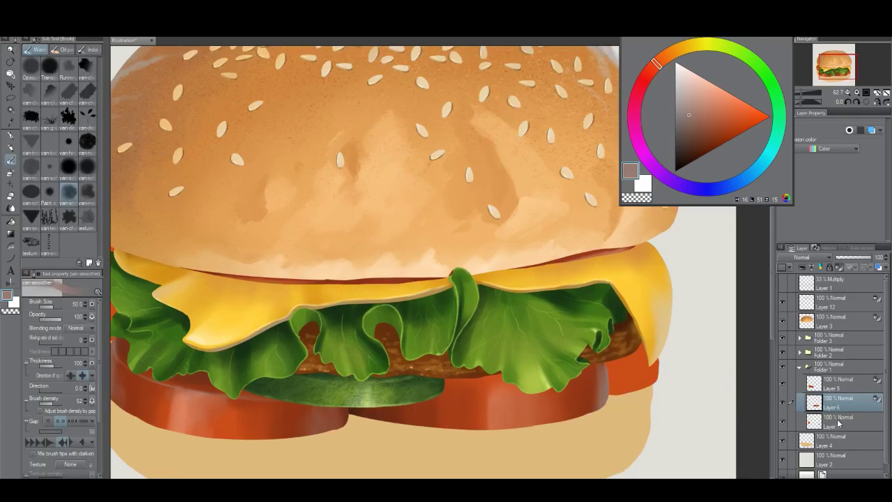
pyautogui.keyDown('alt'); pyautogui.click(591, 381); pyautogui.keyUp('alt')
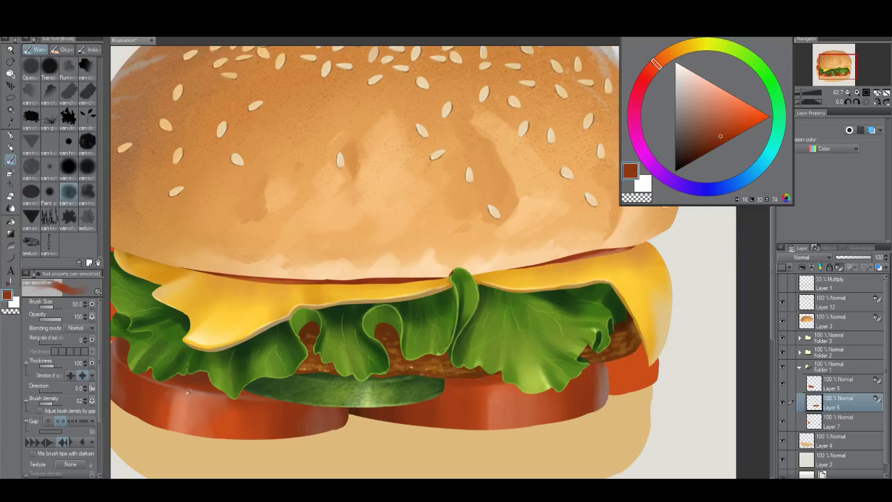
pyautogui.keyDown('alt'); pyautogui.click(187, 392); pyautogui.keyUp('alt')
pyautogui.click(702, 105)
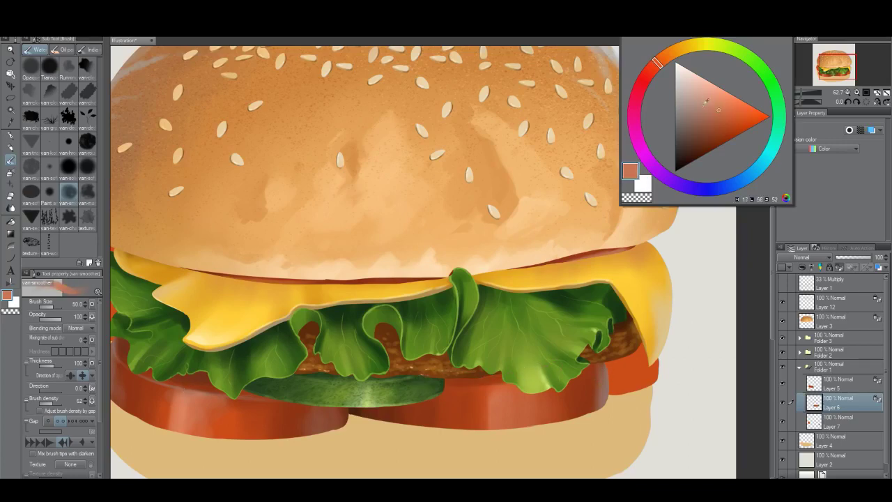
pyautogui.click(75, 172)
pyautogui.scroll(3, 503, 393)
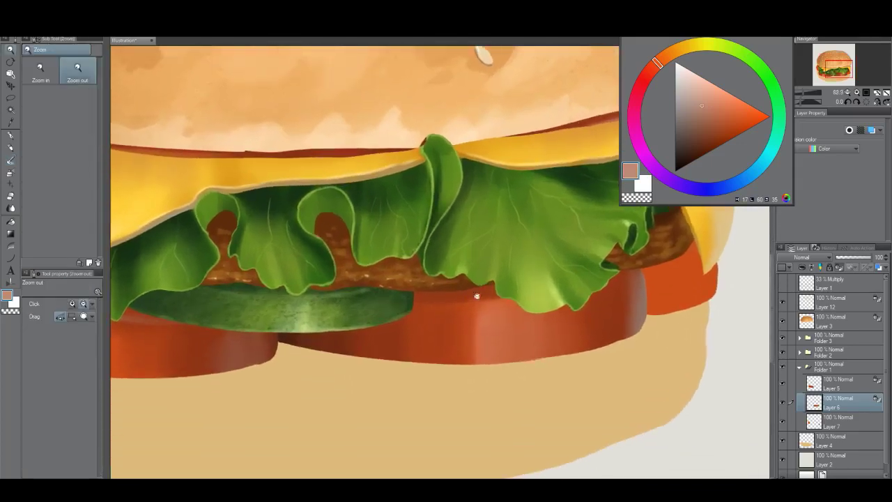
pyautogui.press('[')
pyautogui.press('[')
pyautogui.press('[')
pyautogui.press('[')
pyautogui.press('[')
pyautogui.press('[')
pyautogui.press('[')
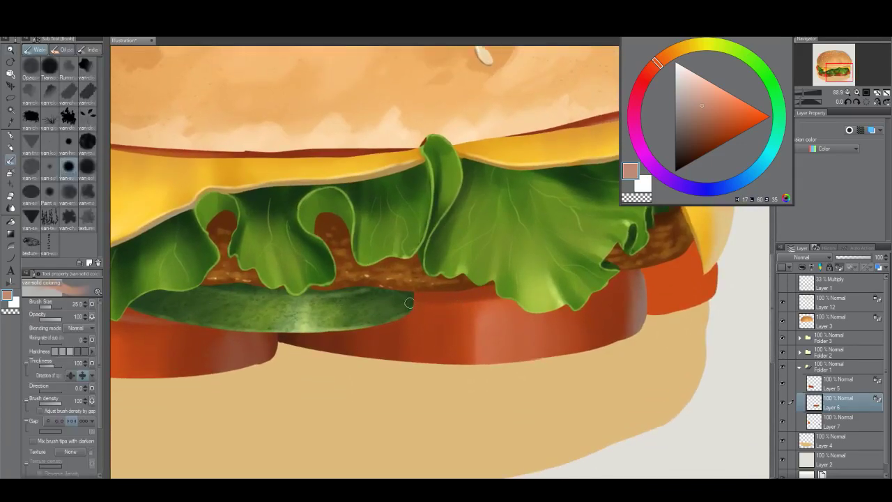
pyautogui.moveTo(409, 303)
pyautogui.mouseDown()
pyautogui.moveTo(519, 295)
pyautogui.moveTo(386, 304)
pyautogui.moveTo(518, 300)
pyautogui.mouseUp()
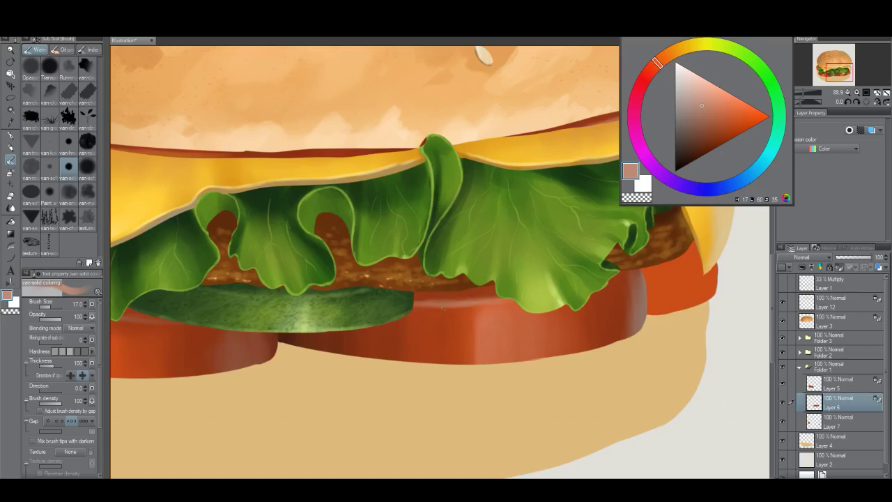
pyautogui.hotkey('ctrl', 'z')
# Step: Check the whole burger, then select Layer 7, holding the back tomato slices, and lock its transparent pixels
pyautogui.hotkey('alt', 'space')
pyautogui.moveTo(466, 360); pyautogui.dragTo(411, 366)
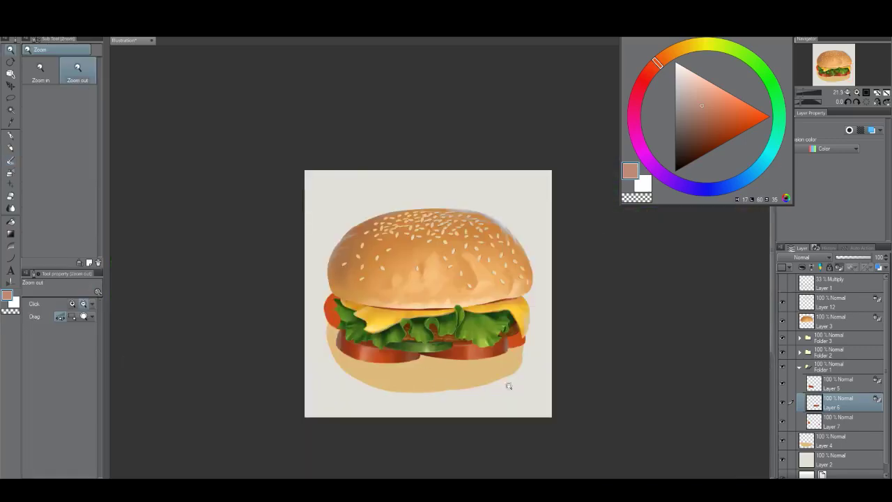
pyautogui.moveTo(528, 356)
pyautogui.mouseDown()
pyautogui.moveTo(482, 388)
pyautogui.moveTo(510, 390)
pyautogui.mouseUp()
pyautogui.scroll(5, 510, 391)
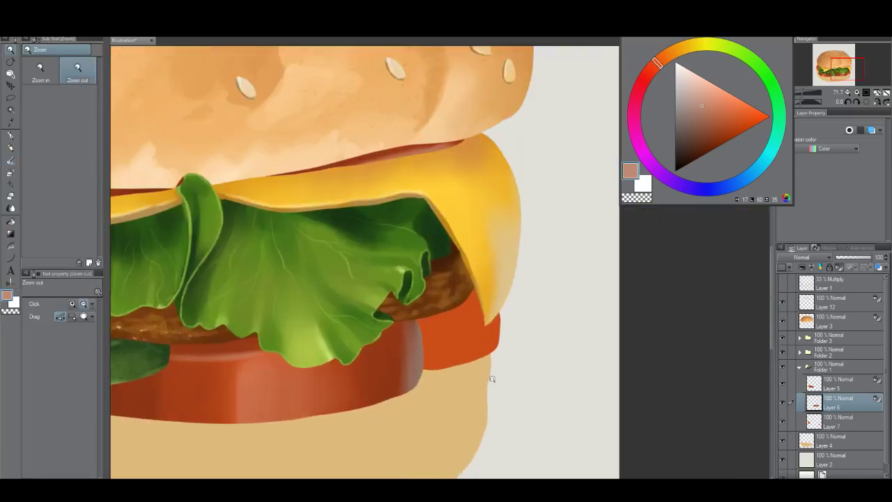
pyautogui.click(837, 418)
pyautogui.moveTo(465, 395); pyautogui.dragTo(474, 366)
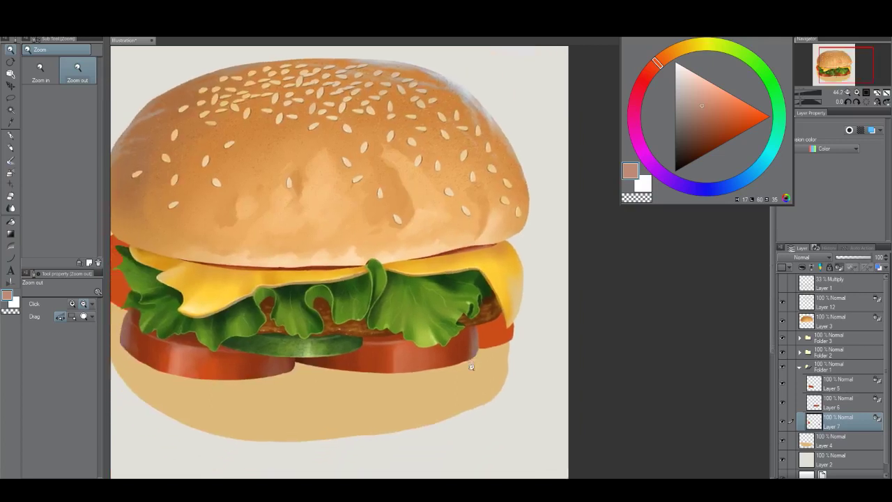
pyautogui.keyDown('ctrl'); pyautogui.click(465, 363); pyautogui.keyUp('ctrl')
# Step: Shade the back-right tomato slice in dark red beside the front slice and under the patty, using the van-smoother at size 120
pyautogui.keyDown('alt'); pyautogui.click(258, 357); pyautogui.keyUp('alt')
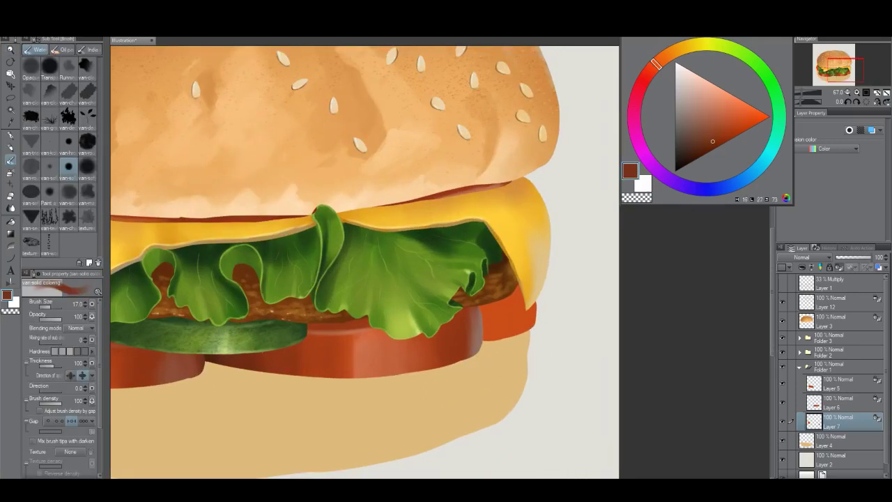
pyautogui.click(72, 197)
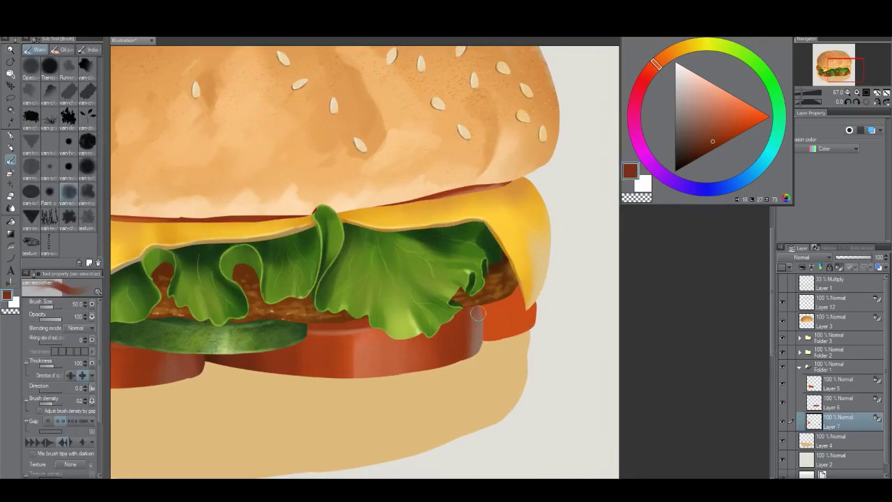
pyautogui.moveTo(489, 324)
pyautogui.mouseDown()
pyautogui.moveTo(477, 315)
pyautogui.moveTo(488, 344)
pyautogui.mouseUp()
pyautogui.press(']')
pyautogui.press(']')
pyautogui.press(']')
pyautogui.press(']')
pyautogui.moveTo(486, 305); pyautogui.dragTo(499, 324)
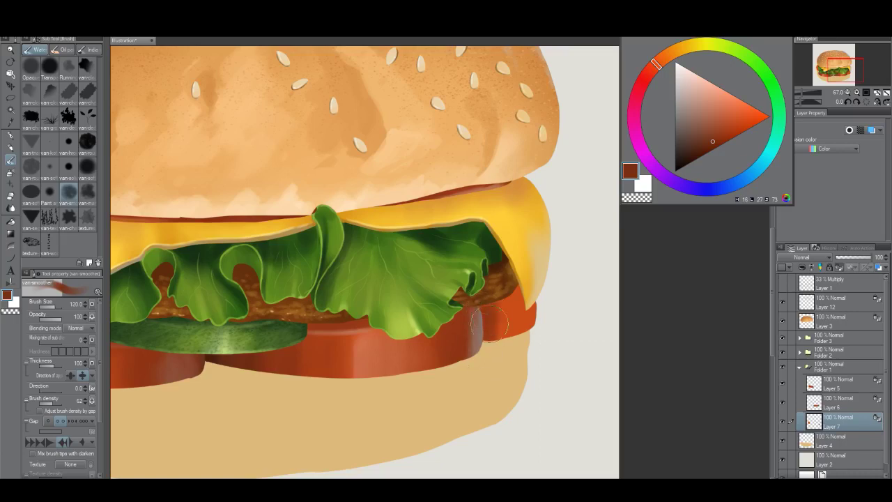
pyautogui.moveTo(526, 288); pyautogui.dragTo(483, 307)
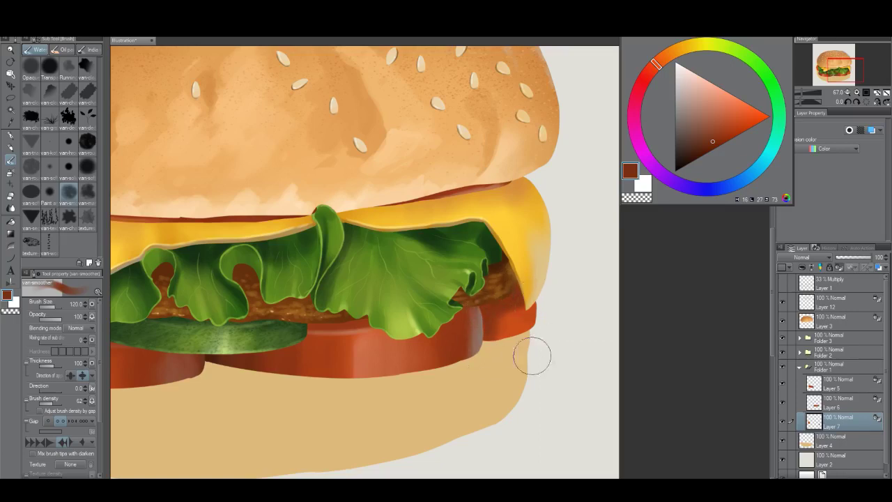
# Step: Paint a soft, muted orange-red highlight on the side of the back-right tomato slice
pyautogui.keyDown('alt'); pyautogui.click(385, 352); pyautogui.keyUp('alt')
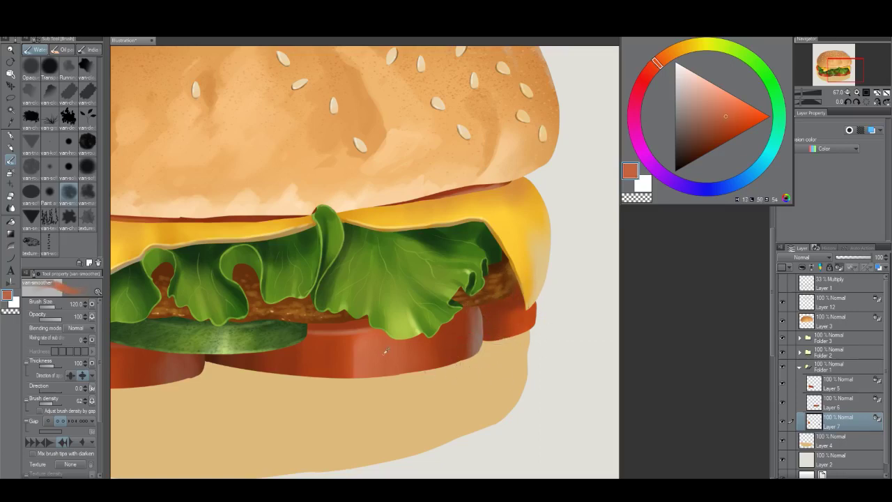
pyautogui.moveTo(515, 322); pyautogui.dragTo(516, 348)
pyautogui.click(713, 110)
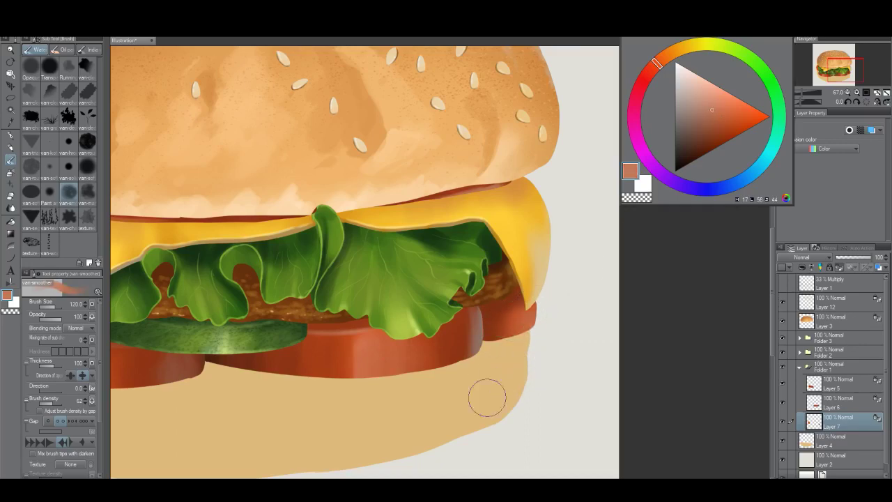
pyautogui.keyDown('alt'); pyautogui.click(507, 308); pyautogui.keyUp('alt')
# Step: Darken the back-right tomato slice beneath the patty and cheese with dark reddish brown, using the van-smoother at size 40
pyautogui.keyDown('alt'); pyautogui.click(276, 380); pyautogui.keyUp('alt')
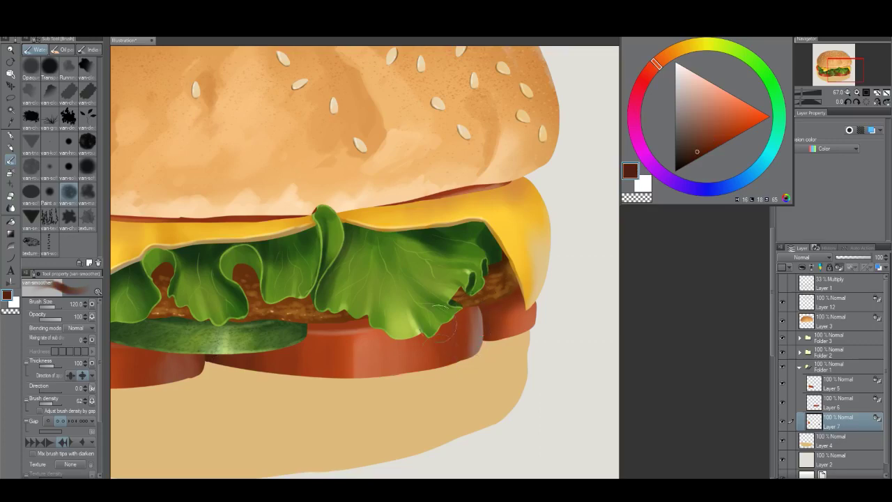
pyautogui.moveTo(491, 339); pyautogui.dragTo(561, 375)
pyautogui.press('[')
pyautogui.press('[')
pyautogui.press('[')
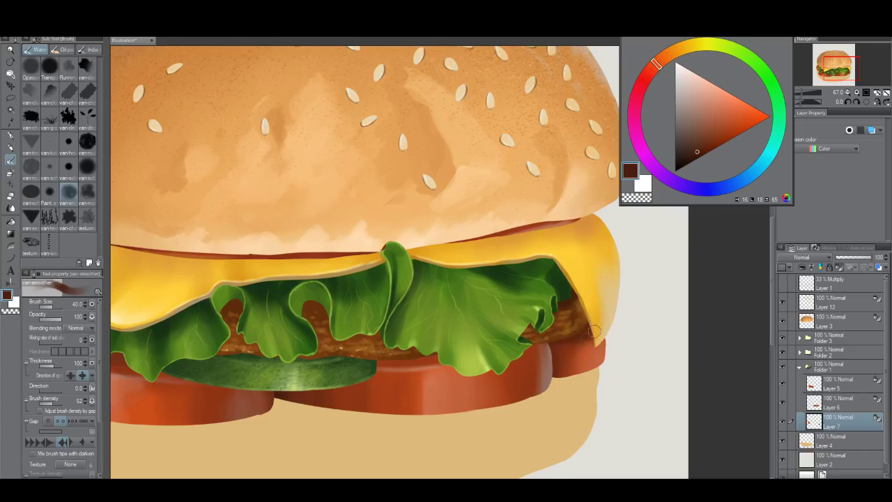
pyautogui.keyDown('alt'); pyautogui.click(566, 352); pyautogui.keyUp('alt')
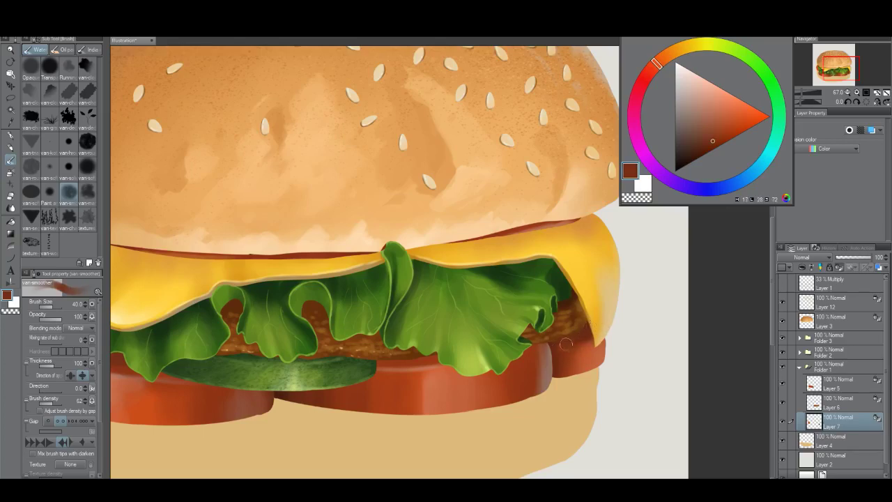
pyautogui.click(696, 147)
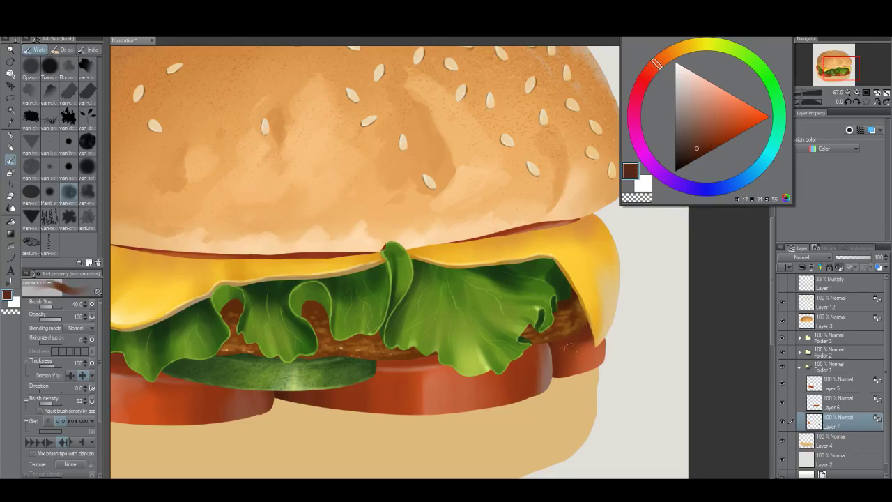
pyautogui.moveTo(559, 352); pyautogui.dragTo(671, 358)
pyautogui.keyDown('alt'); pyautogui.click(674, 361); pyautogui.keyUp('alt')
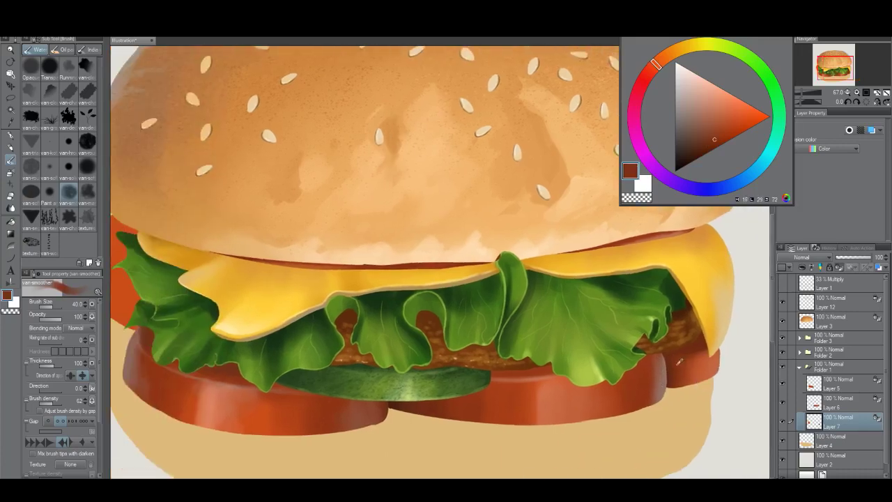
# Step: Shade the back-left tomato slice beside the lettuce in dark red with the van-smoother at size 100, redoing one stroke, then check the whole burger
pyautogui.moveTo(300, 374); pyautogui.dragTo(432, 382)
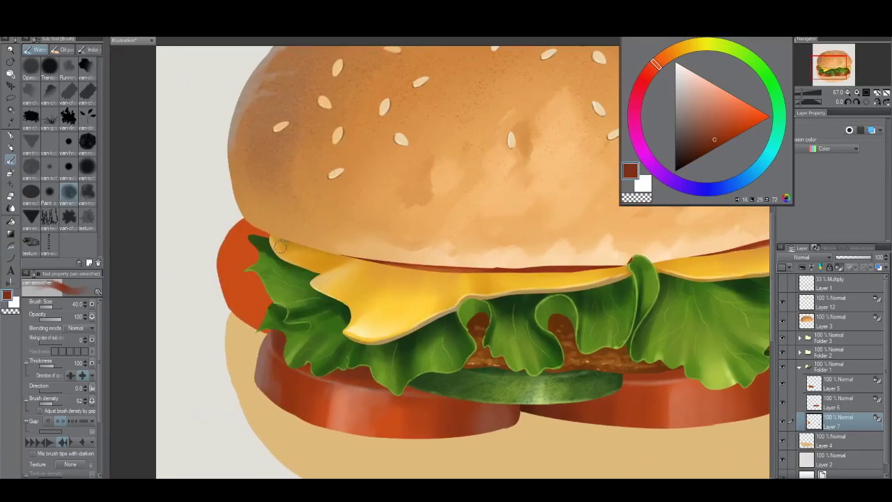
pyautogui.moveTo(258, 225)
pyautogui.mouseDown()
pyautogui.moveTo(276, 250)
pyautogui.moveTo(244, 238)
pyautogui.moveTo(263, 220)
pyautogui.moveTo(279, 267)
pyautogui.moveTo(256, 222)
pyautogui.moveTo(268, 230)
pyautogui.moveTo(277, 268)
pyautogui.moveTo(255, 278)
pyautogui.moveTo(261, 238)
pyautogui.moveTo(277, 265)
pyautogui.mouseUp()
pyautogui.press(']')
pyautogui.press(']')
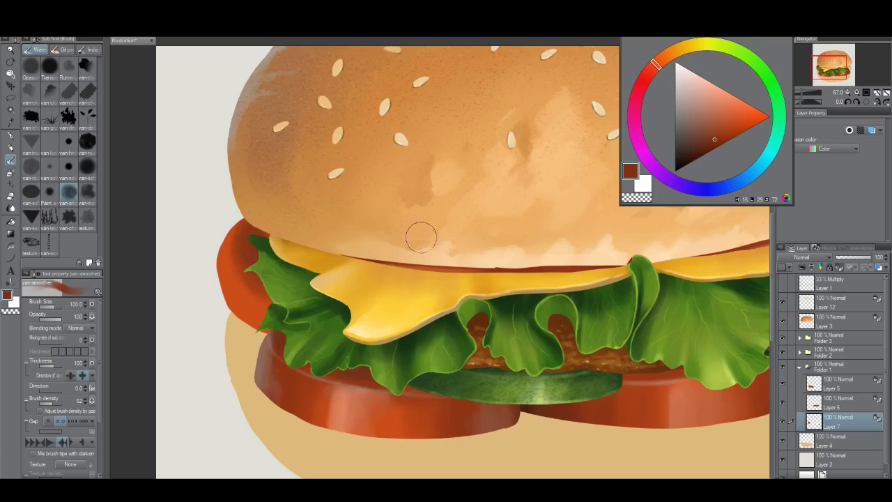
pyautogui.hotkey('ctrl', 'z')
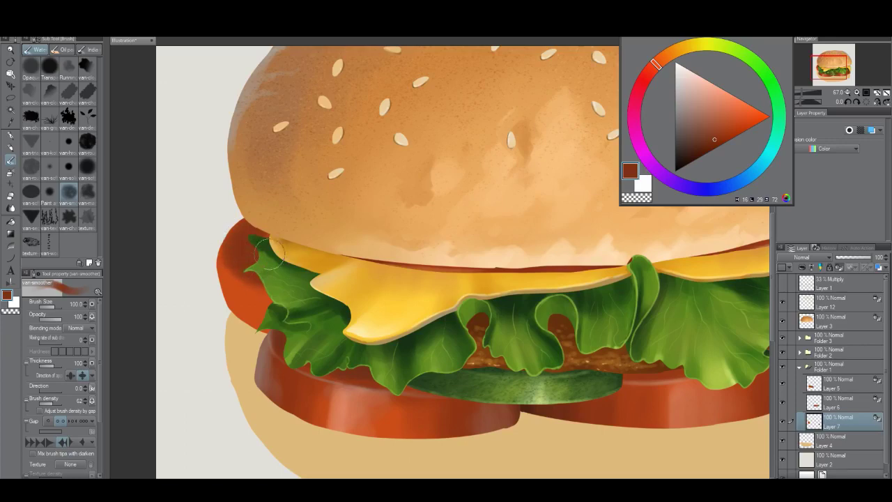
pyautogui.hotkey('alt', 'space')
pyautogui.moveTo(303, 331); pyautogui.dragTo(266, 343)
pyautogui.click(265, 344)
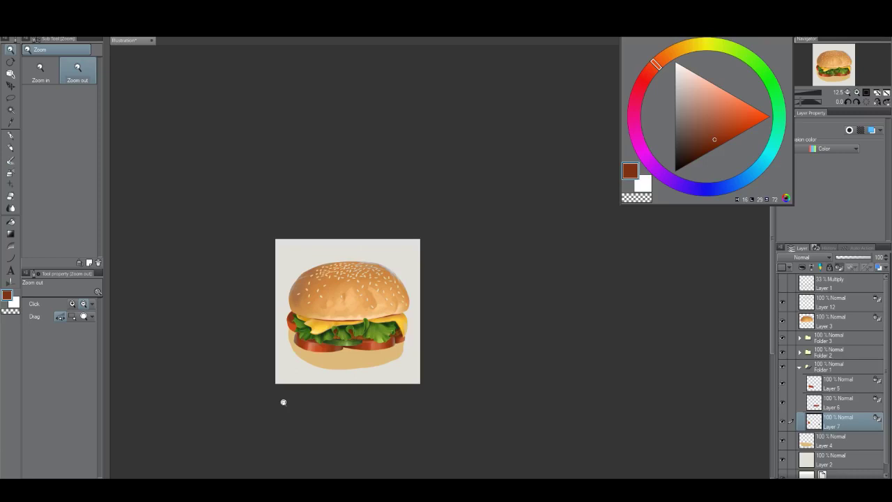
# Step: Paint a muted grey-red reflection along the outer edge of the back-left tomato slice, using a colour sampled from the front slice
pyautogui.scroll(8, 299, 336)
pyautogui.press('b')
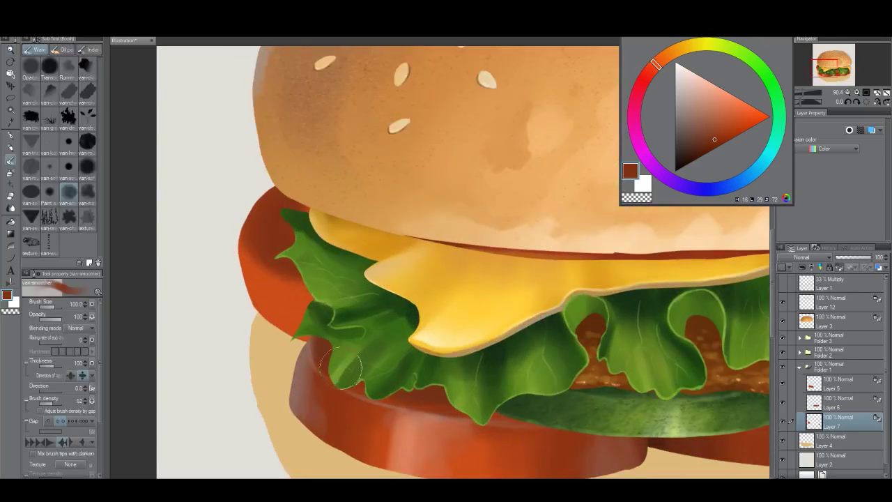
pyautogui.moveTo(323, 281)
pyautogui.mouseDown()
pyautogui.moveTo(316, 362)
pyautogui.moveTo(306, 349)
pyautogui.moveTo(306, 298)
pyautogui.moveTo(299, 309)
pyautogui.moveTo(281, 286)
pyautogui.mouseUp()
pyautogui.keyDown('alt'); pyautogui.click(299, 364); pyautogui.keyUp('alt')
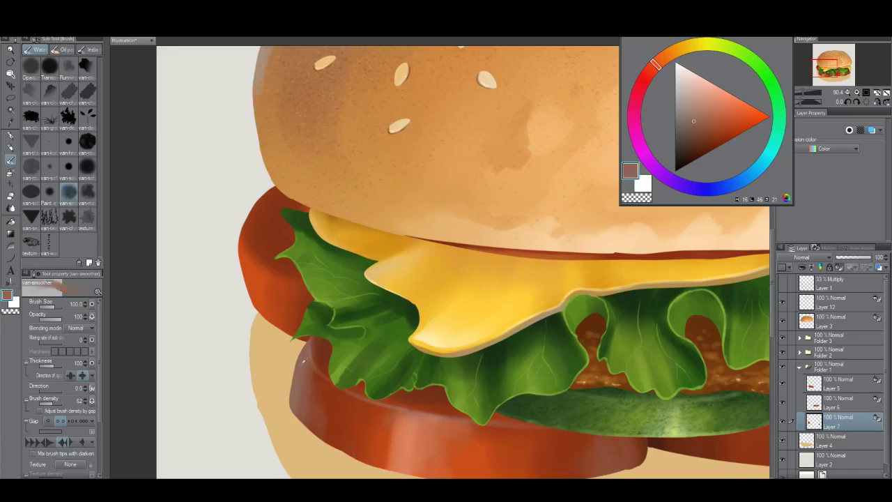
pyautogui.moveTo(226, 229); pyautogui.dragTo(245, 300)
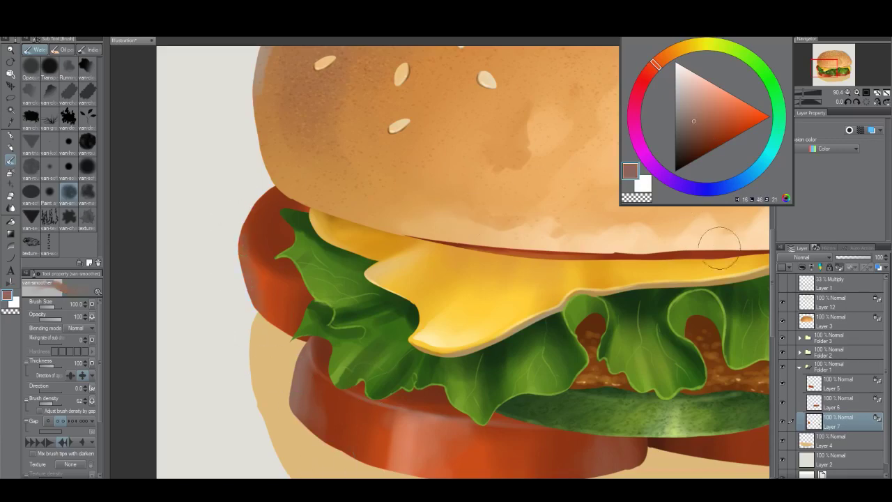
# Step: Lighten the outer edge of the back-left tomato slice with a pale greyish pink, using the van-smoother at size 100
pyautogui.moveTo(720, 279); pyautogui.dragTo(442, 232)
pyautogui.moveTo(715, 356); pyautogui.dragTo(702, 362)
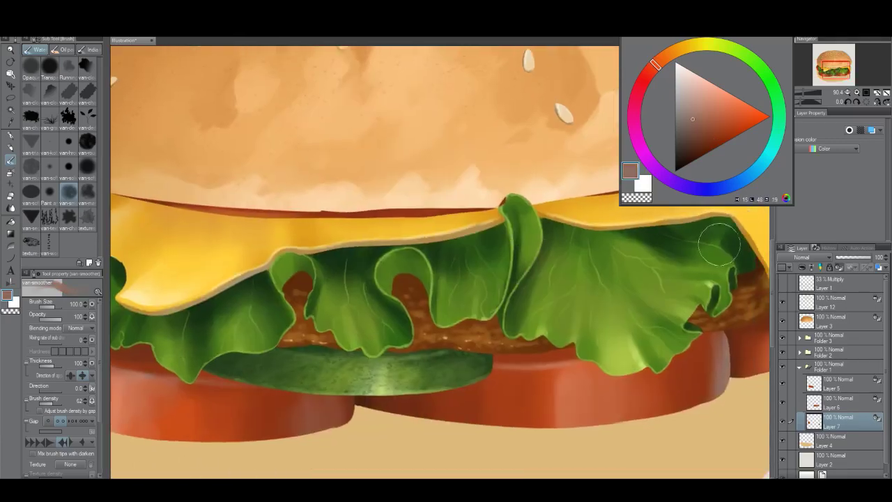
pyautogui.click(690, 107)
pyautogui.click(832, 71)
pyautogui.moveTo(361, 298); pyautogui.dragTo(490, 316)
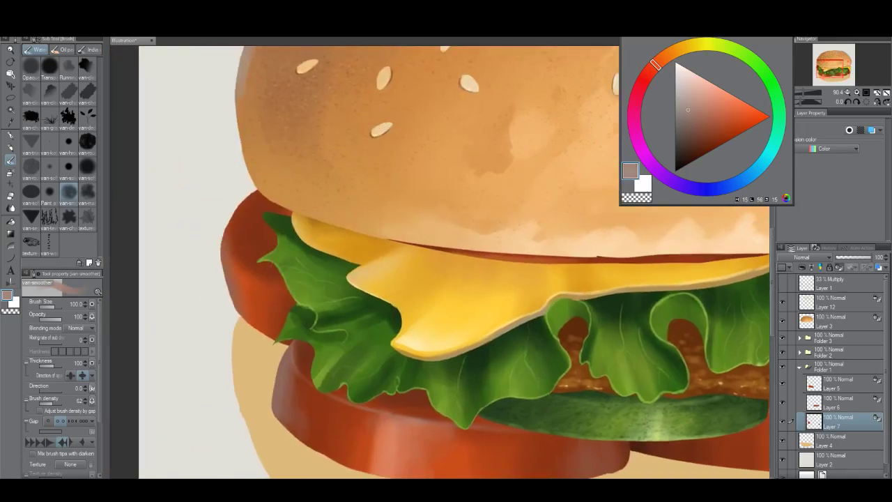
pyautogui.moveTo(213, 263); pyautogui.dragTo(237, 354)
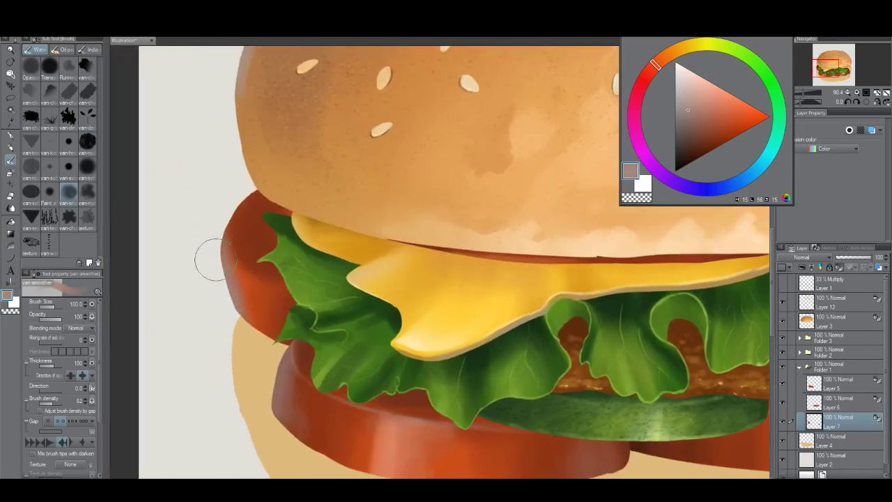
pyautogui.moveTo(215, 260); pyautogui.dragTo(224, 288)
pyautogui.moveTo(225, 204)
pyautogui.mouseDown()
pyautogui.moveTo(229, 269)
pyautogui.moveTo(259, 321)
pyautogui.moveTo(261, 362)
pyautogui.mouseUp()
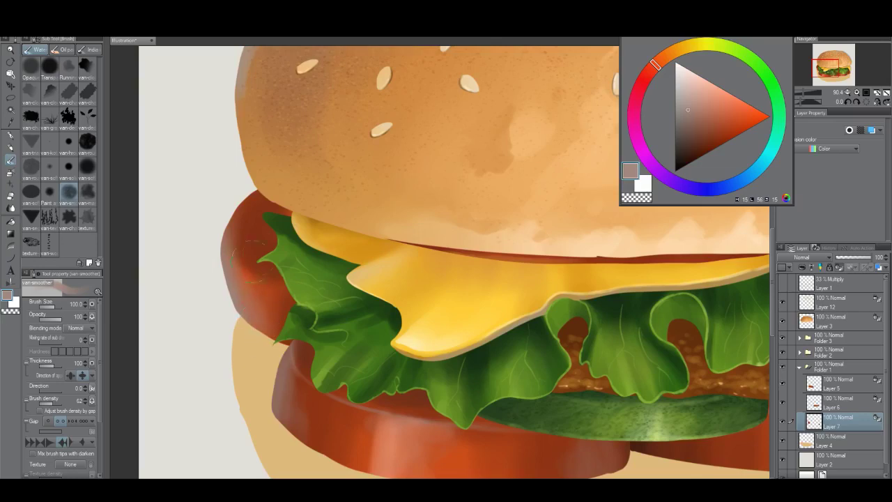
# Step: Deepen the shadow on the back-left tomato slice under the top bun with dark reddish brown
pyautogui.keyDown('alt'); pyautogui.click(327, 372); pyautogui.keyUp('alt')
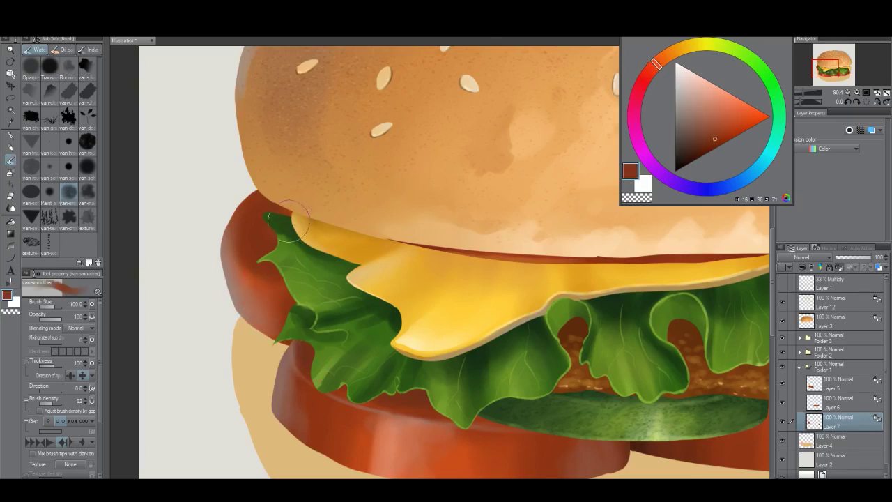
pyautogui.click(700, 147)
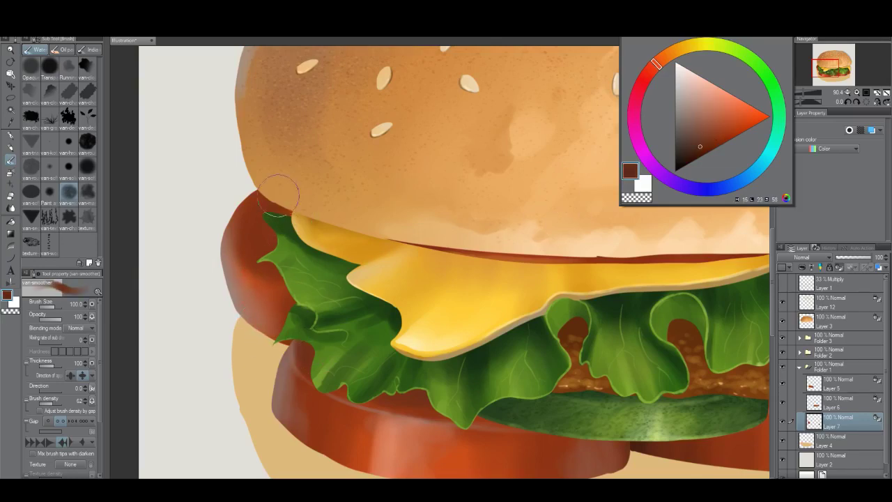
pyautogui.hotkey('alt', 'space')
pyautogui.moveTo(466, 406); pyautogui.dragTo(430, 426)
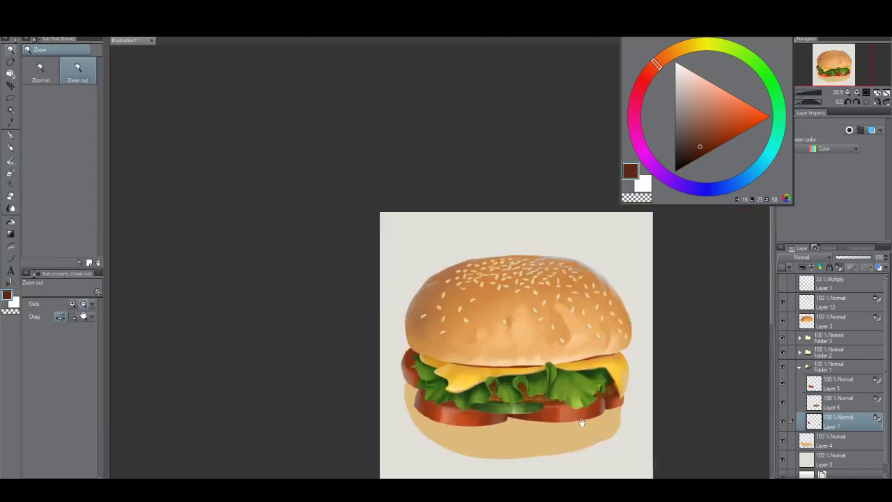
# Step: Paint a soft greyish-pink reflection on the outer edge of the back-right tomato slice, then check the whole burger
pyautogui.moveTo(616, 387); pyautogui.dragTo(602, 377)
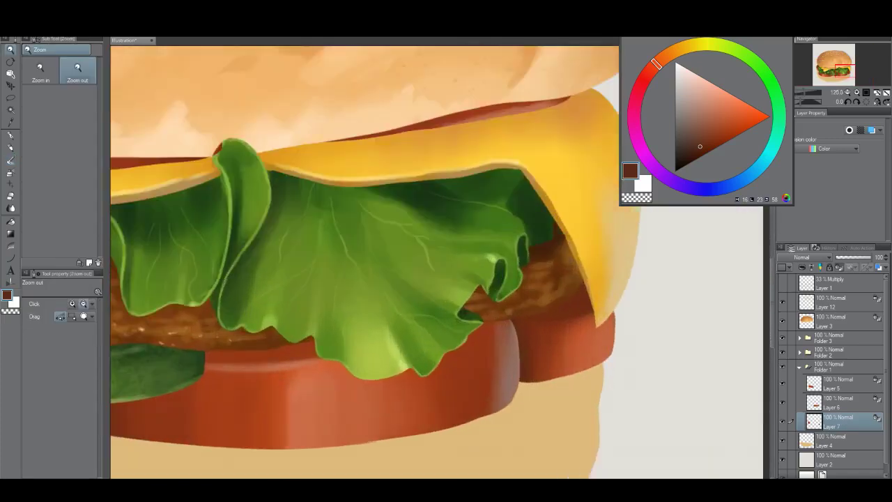
pyautogui.keyDown('alt'); pyautogui.click(519, 352); pyautogui.keyUp('alt')
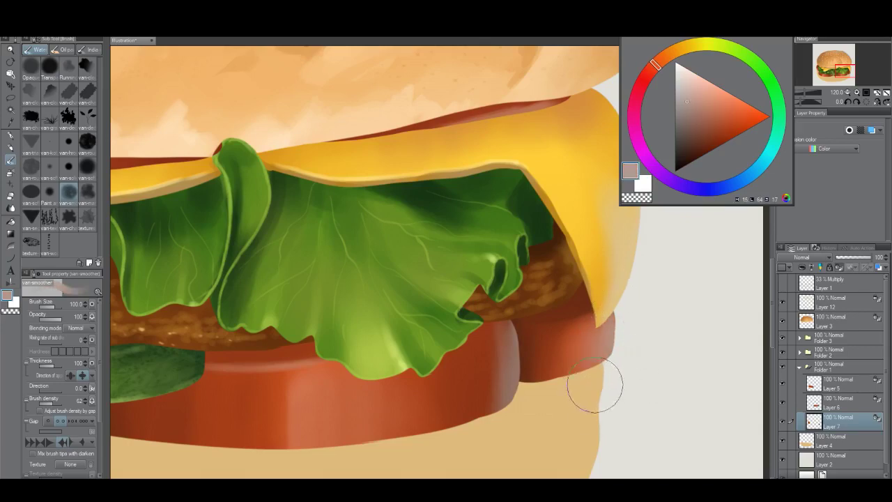
pyautogui.moveTo(596, 384)
pyautogui.mouseDown()
pyautogui.moveTo(562, 412)
pyautogui.moveTo(535, 378)
pyautogui.mouseUp()
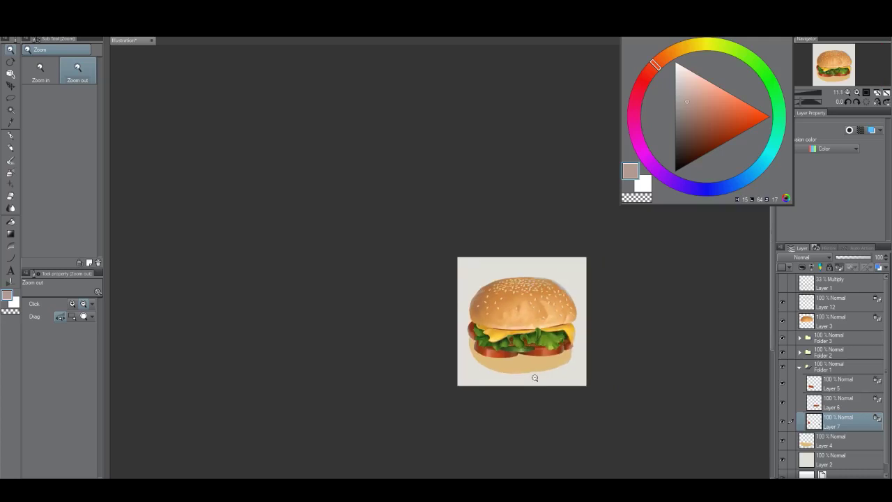
pyautogui.moveTo(534, 377); pyautogui.dragTo(459, 322)
pyautogui.moveTo(483, 291); pyautogui.dragTo(520, 296)
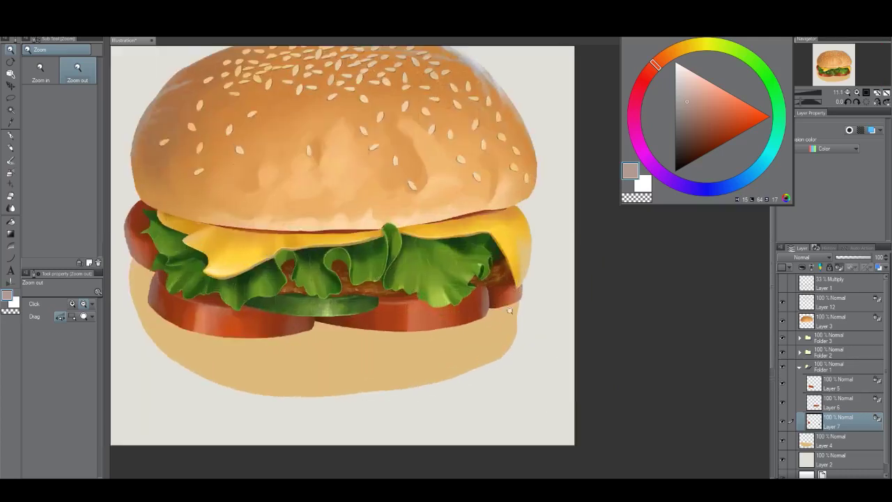
pyautogui.moveTo(487, 323); pyautogui.dragTo(518, 340)
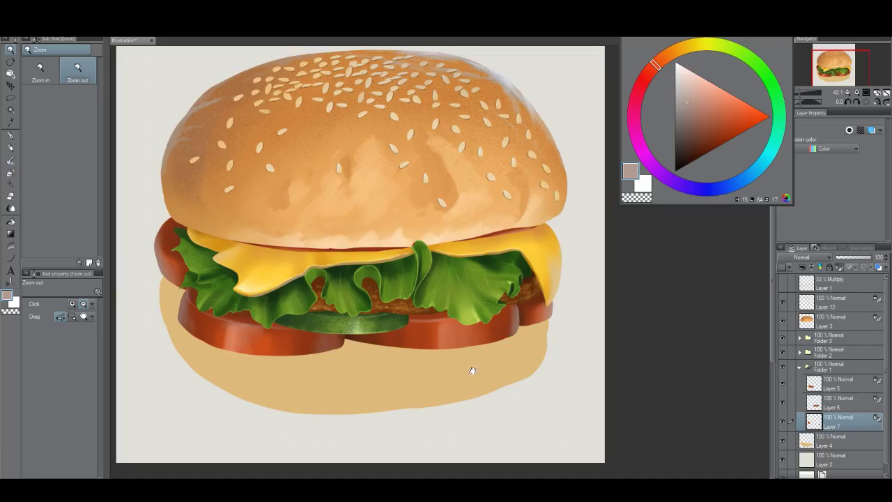
pyautogui.moveTo(473, 370); pyautogui.dragTo(480, 359)
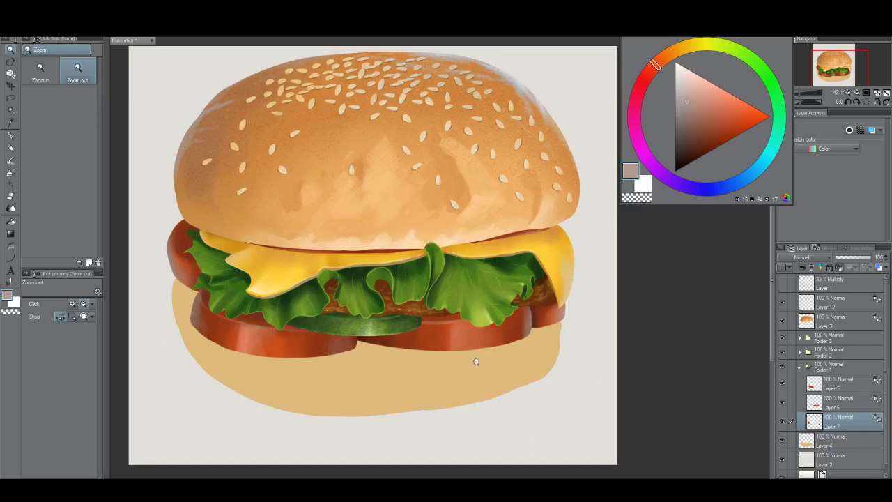
# Step: Paint a thin light orange-red rim highlight on the back-right tomato slice with the van-solid coloring brush at size 12
pyautogui.scroll(3, 476, 362)
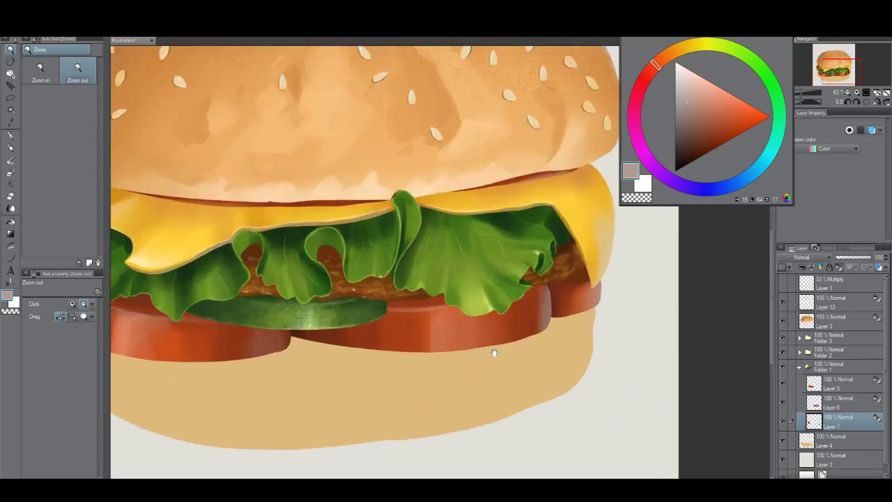
pyautogui.moveTo(468, 356)
pyautogui.mouseDown()
pyautogui.moveTo(512, 359)
pyautogui.moveTo(504, 343)
pyautogui.mouseUp()
pyautogui.scroll(4, 608, 291)
pyautogui.press('b')
pyautogui.keyDown('alt'); pyautogui.click(358, 304); pyautogui.keyUp('alt')
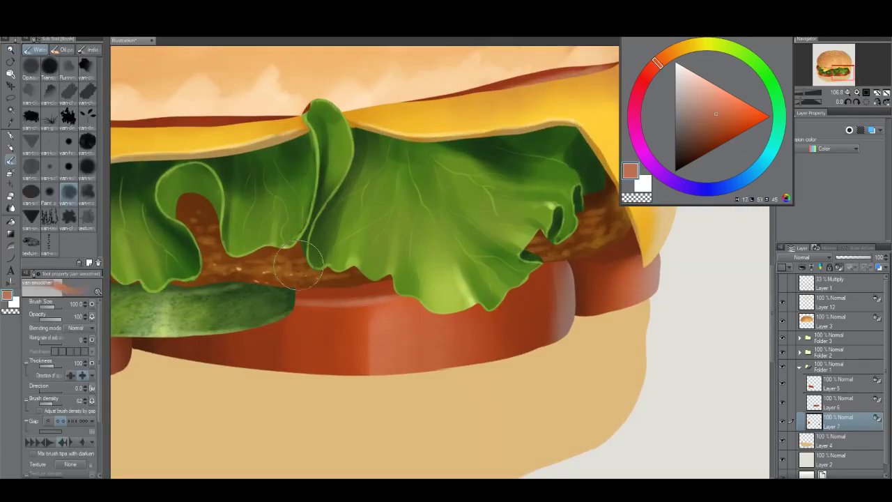
pyautogui.click(69, 170)
pyautogui.moveTo(529, 290); pyautogui.dragTo(485, 296)
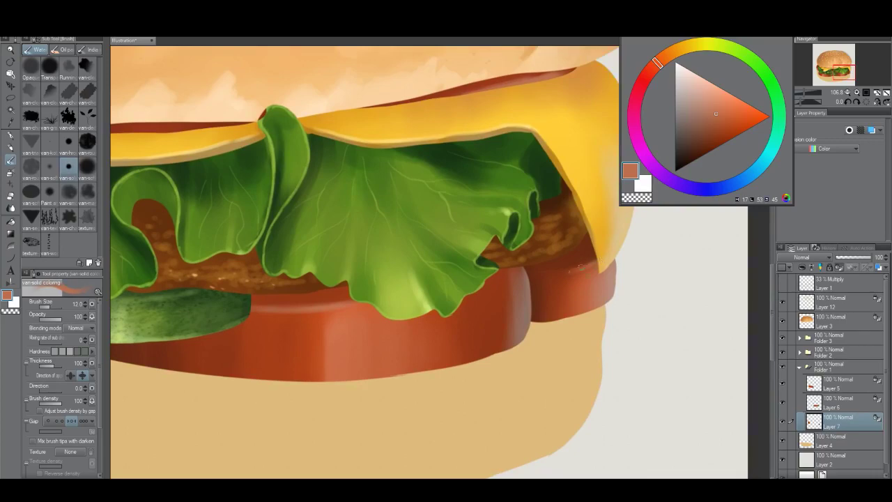
pyautogui.moveTo(581, 266); pyautogui.dragTo(544, 271)
# Step: Paint a thin light orange-red rim highlight around the top edge of the back-left tomato slice
pyautogui.click(821, 73)
pyautogui.moveTo(411, 284); pyautogui.dragTo(318, 348)
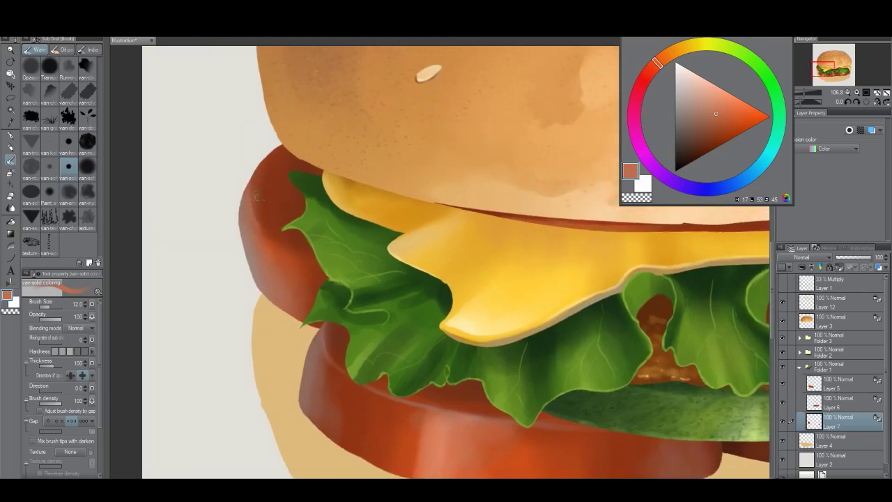
pyautogui.moveTo(257, 196); pyautogui.dragTo(265, 216)
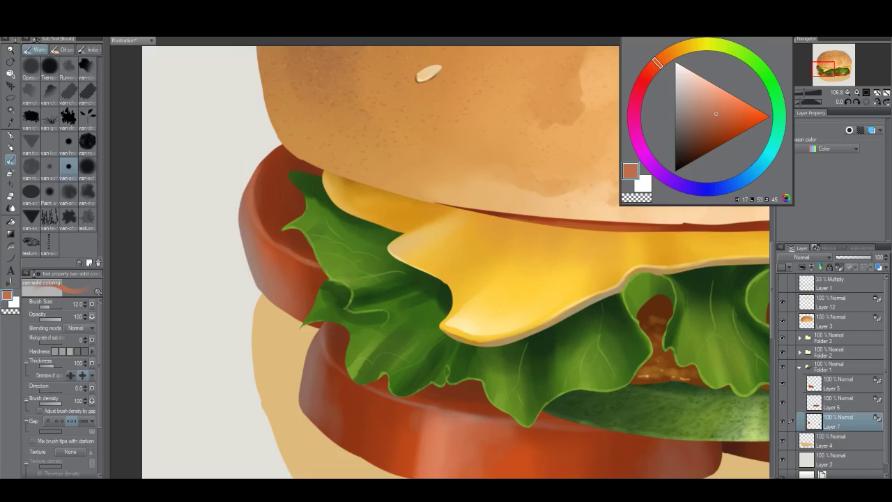
# Step: Brighten the top face of the back-left tomato slice below the bun with muted orange-red, using the van-smoother at size 100
pyautogui.press(']')
pyautogui.press(']')
pyautogui.press(']')
pyautogui.press(']')
pyautogui.keyDown('alt'); pyautogui.click(283, 186); pyautogui.keyUp('alt')
pyautogui.click(71, 193)
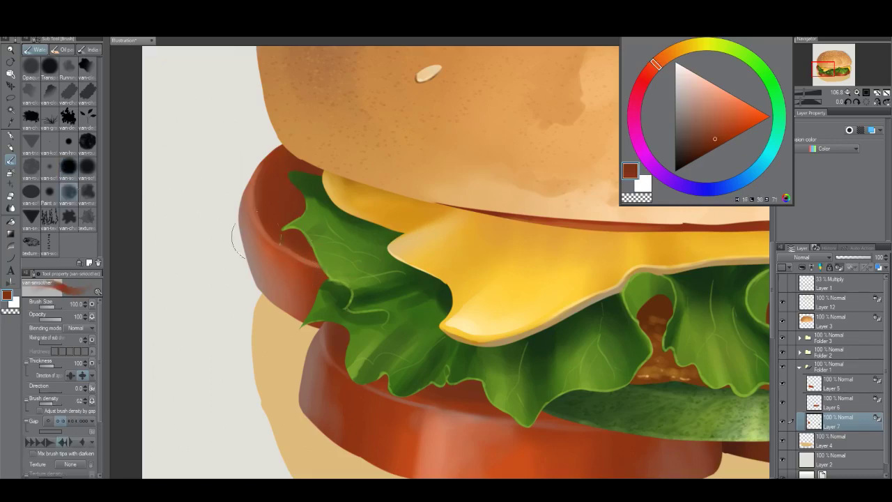
pyautogui.click(712, 121)
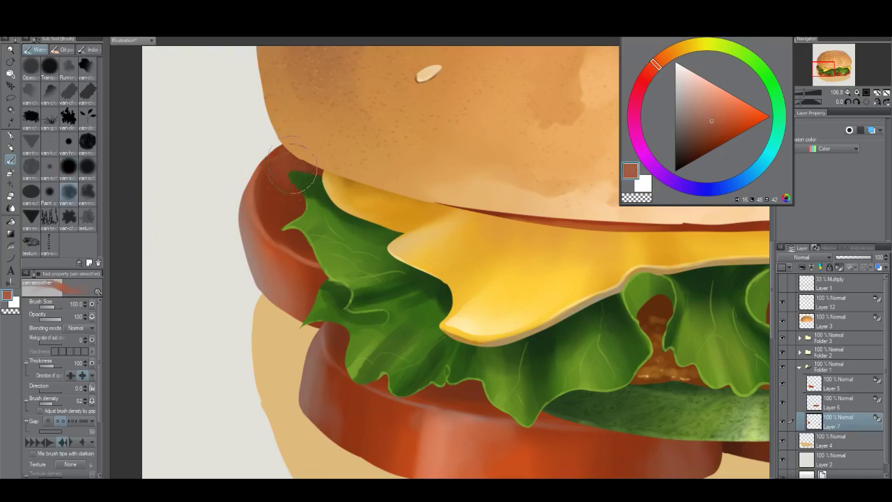
pyautogui.click(723, 126)
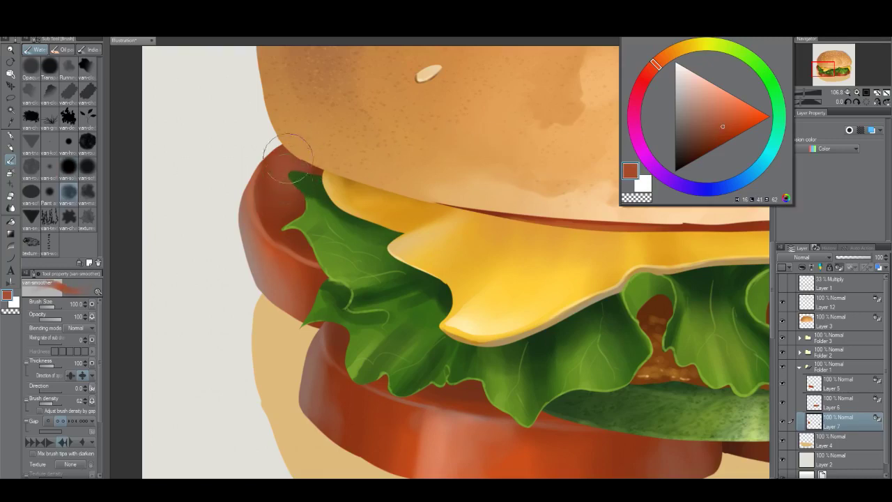
pyautogui.moveTo(288, 155)
pyautogui.mouseDown()
pyautogui.moveTo(280, 198)
pyautogui.moveTo(277, 178)
pyautogui.moveTo(280, 202)
pyautogui.moveTo(299, 186)
pyautogui.moveTo(310, 211)
pyautogui.moveTo(307, 202)
pyautogui.moveTo(293, 230)
pyautogui.mouseUp()
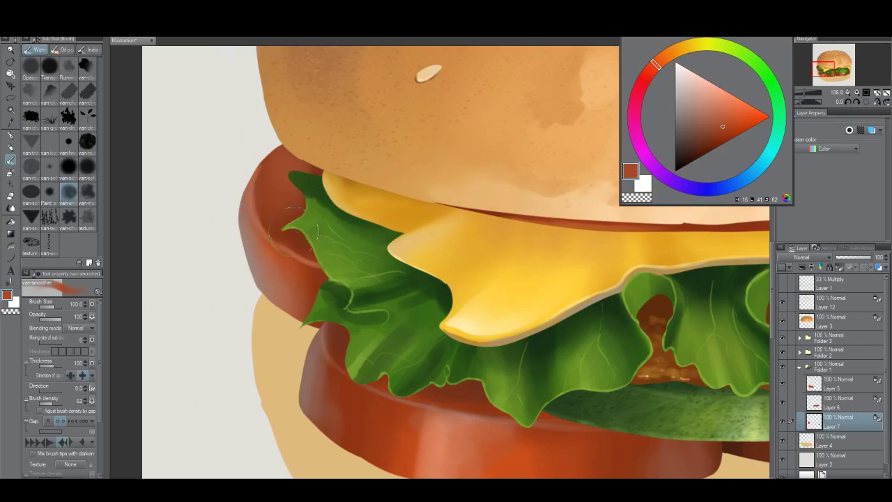
# Step: Blend dark red into the back-left tomato slice's top face beside the lettuce, then check the whole burger
pyautogui.keyDown('alt'); pyautogui.click(293, 209); pyautogui.keyUp('alt')
pyautogui.keyDown('alt'); pyautogui.click(299, 240); pyautogui.keyUp('alt')
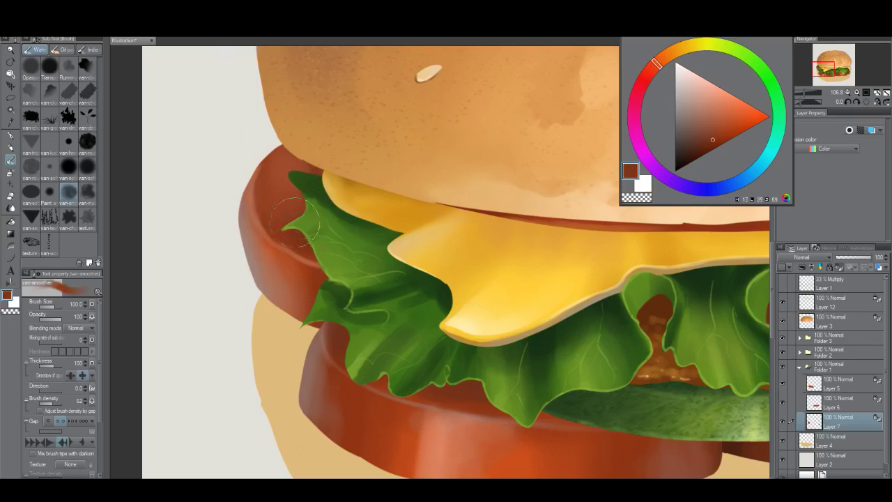
pyautogui.hotkey('alt', 'space')
pyautogui.moveTo(422, 382); pyautogui.dragTo(348, 385)
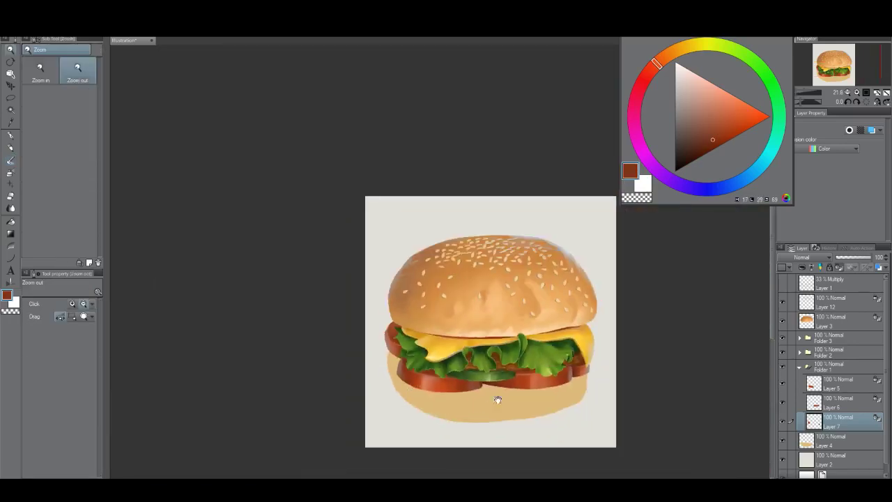
pyautogui.click(435, 372)
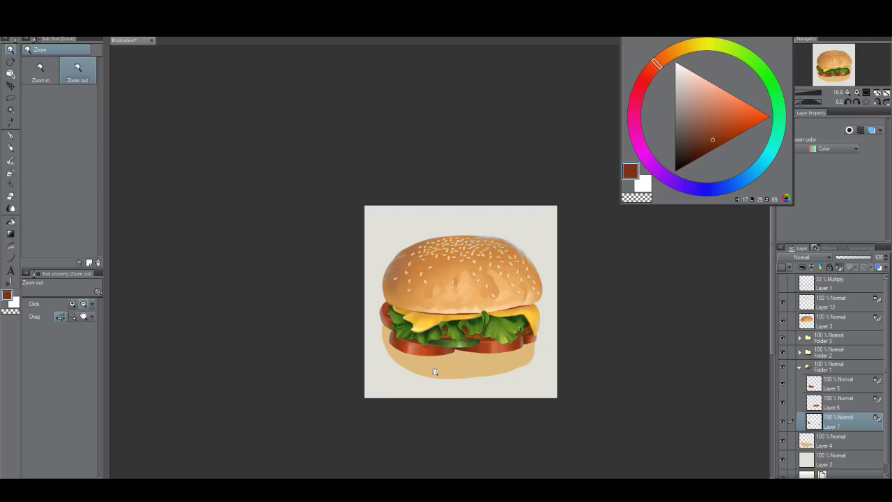
pyautogui.moveTo(493, 365); pyautogui.dragTo(475, 359)
pyautogui.scroll(3, 495, 361)
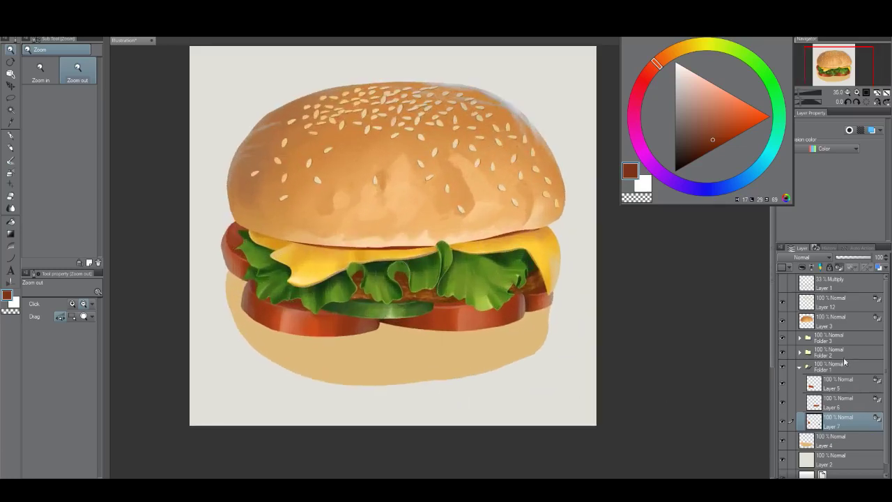
# Step: Collapse Folder 1, select the bottom bun's Layer 4 and lock its transparent pixels
pyautogui.click(805, 369)
pyautogui.click(839, 385)
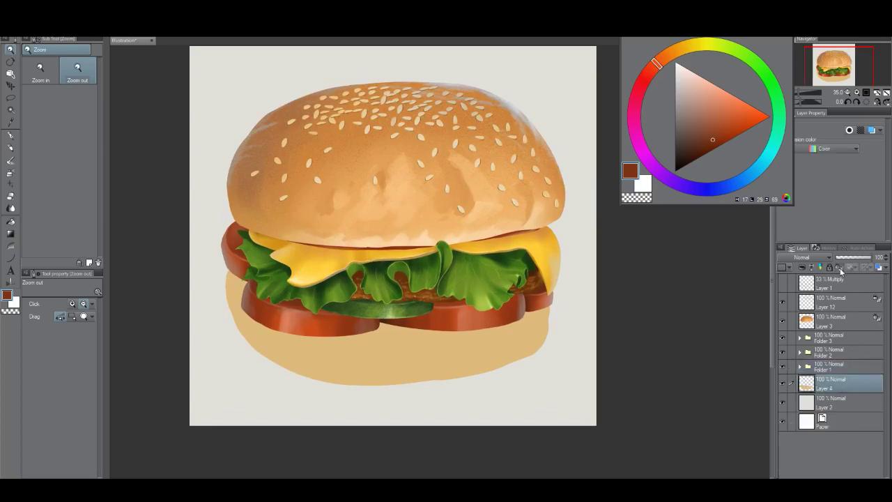
pyautogui.scroll(1, 421, 352)
# Step: Shade the bottom bun's lower edge with orange sampled from the top bun, using the van-roundROUGH brush at sizes 250 and 300
pyautogui.press('b')
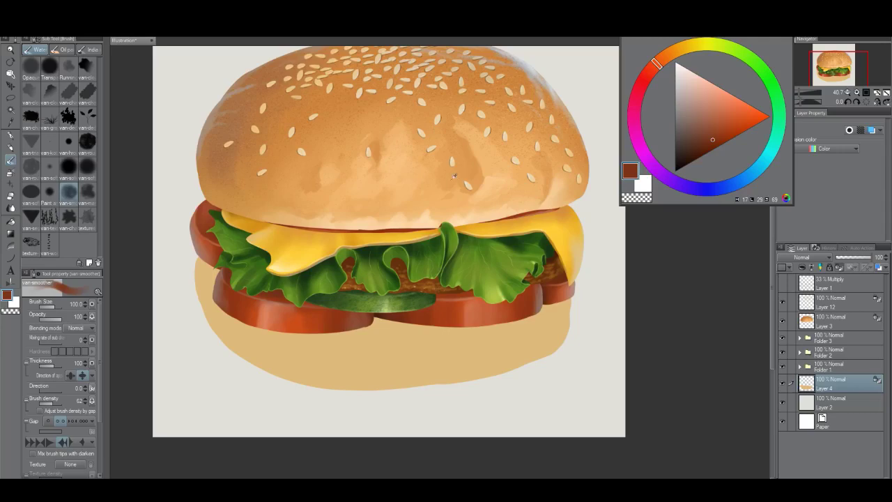
pyautogui.keyDown('alt'); pyautogui.click(530, 193); pyautogui.keyUp('alt')
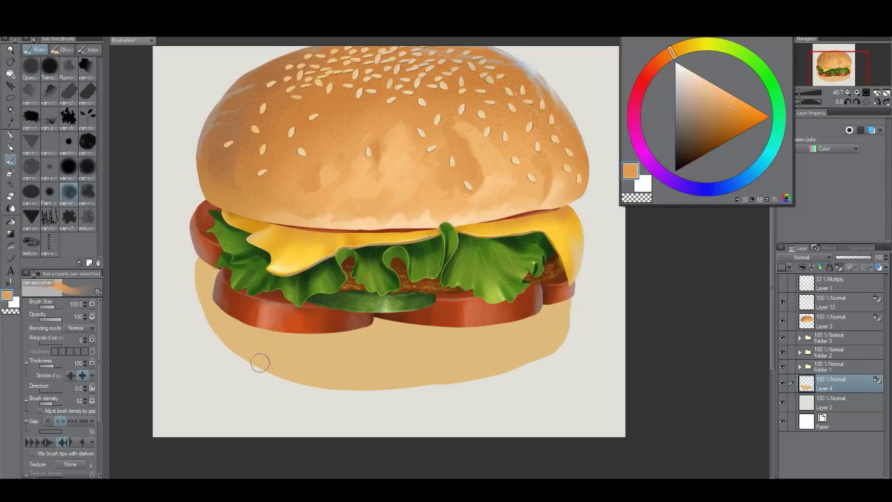
pyautogui.click(90, 149)
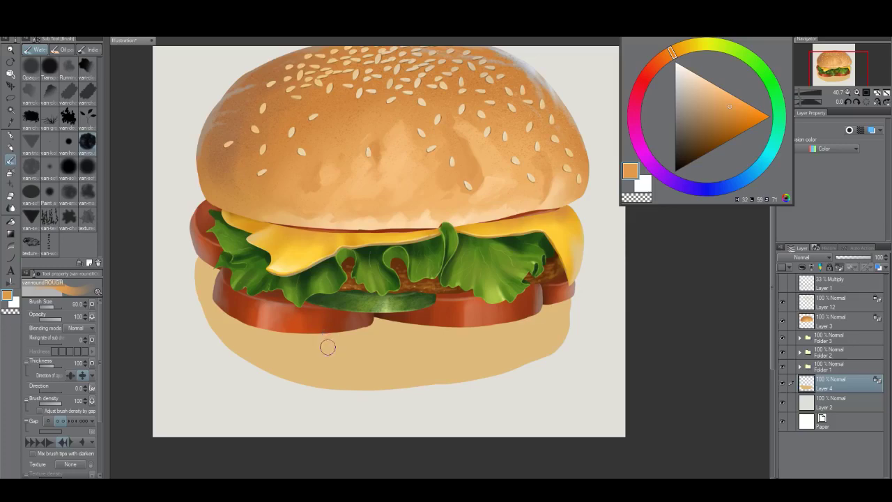
pyautogui.press(']')
pyautogui.press(']')
pyautogui.press(']')
pyautogui.press(']')
pyautogui.press(']')
pyautogui.press(']')
pyautogui.moveTo(565, 357)
pyautogui.mouseDown()
pyautogui.moveTo(564, 318)
pyautogui.moveTo(547, 357)
pyautogui.moveTo(516, 378)
pyautogui.moveTo(521, 361)
pyautogui.moveTo(489, 384)
pyautogui.moveTo(447, 392)
pyautogui.moveTo(480, 369)
pyautogui.moveTo(467, 385)
pyautogui.moveTo(520, 365)
pyautogui.moveTo(503, 388)
pyautogui.moveTo(478, 383)
pyautogui.moveTo(429, 402)
pyautogui.mouseUp()
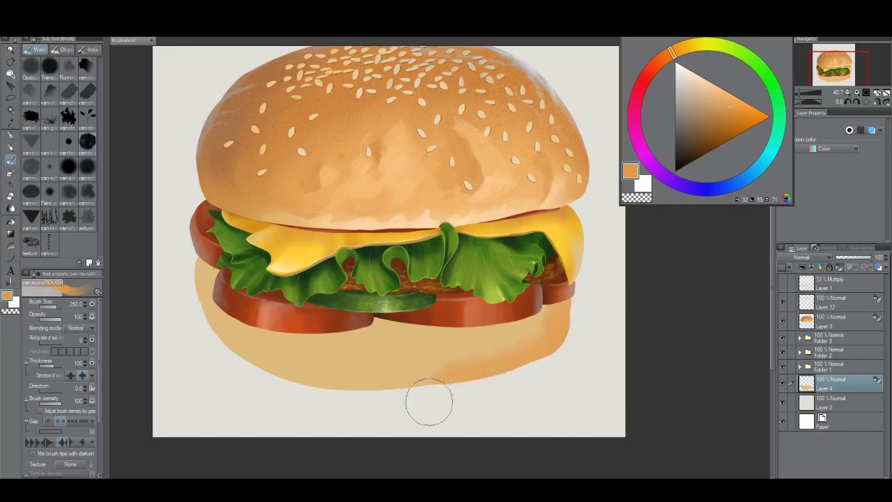
pyautogui.press(']')
pyautogui.moveTo(518, 350)
pyautogui.mouseDown()
pyautogui.moveTo(489, 373)
pyautogui.moveTo(429, 378)
pyautogui.moveTo(389, 397)
pyautogui.moveTo(374, 382)
pyautogui.moveTo(340, 395)
pyautogui.moveTo(307, 378)
pyautogui.moveTo(277, 380)
pyautogui.moveTo(201, 340)
pyautogui.moveTo(194, 246)
pyautogui.moveTo(192, 295)
pyautogui.moveTo(217, 349)
pyautogui.moveTo(320, 381)
pyautogui.mouseUp()
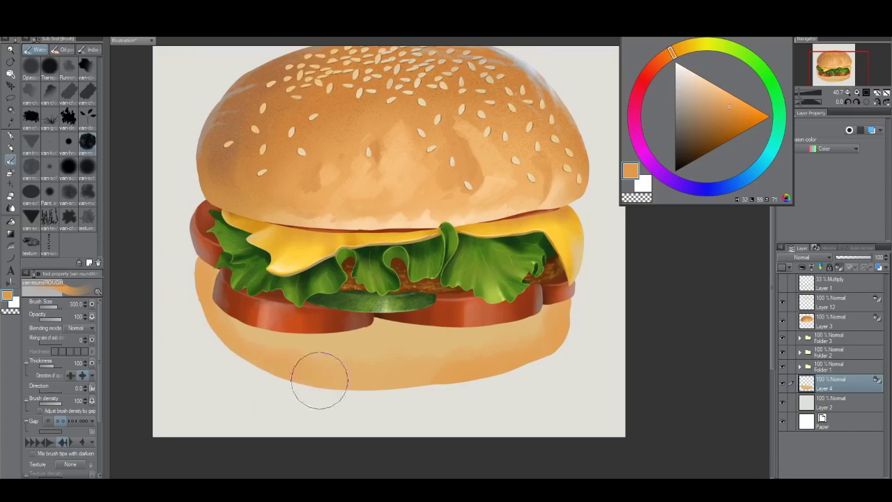
# Step: Shade the bottom bun's lower part with golden orange tones, reducing the brush to size 200 and 150
pyautogui.press('[')
pyautogui.press('[')
pyautogui.moveTo(530, 374)
pyautogui.mouseDown()
pyautogui.moveTo(565, 347)
pyautogui.moveTo(528, 357)
pyautogui.mouseUp()
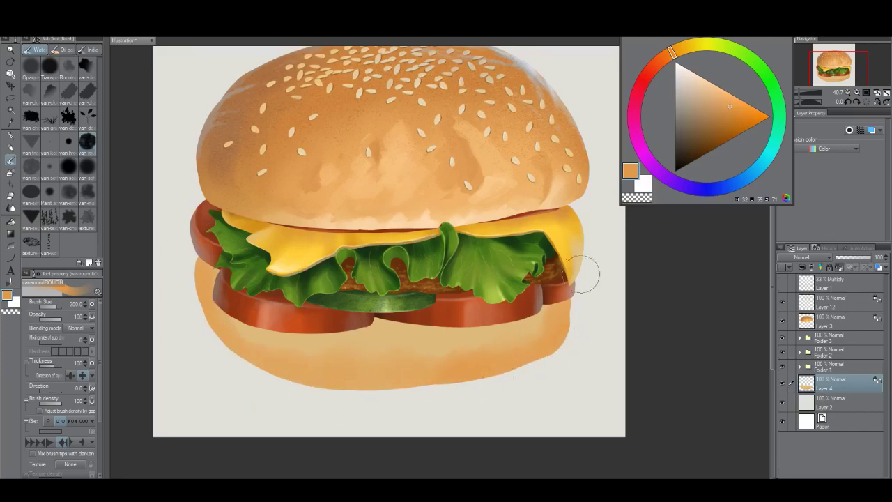
pyautogui.click(683, 51)
pyautogui.click(727, 104)
pyautogui.press('[')
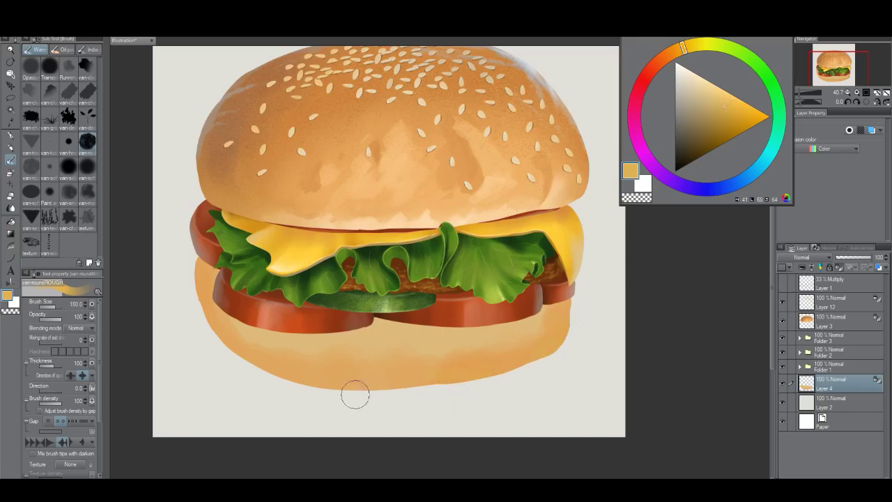
pyautogui.click(675, 51)
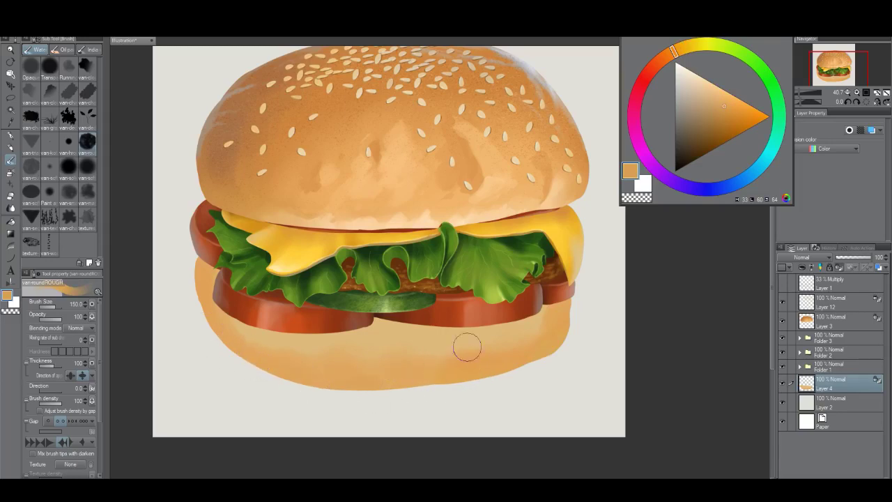
# Step: Paint a pale cream highlight across the bottom bun's upper part, directly below the tomato slices
pyautogui.keyDown('alt'); pyautogui.click(435, 335); pyautogui.keyUp('alt')
pyautogui.moveTo(687, 52); pyautogui.dragTo(684, 49)
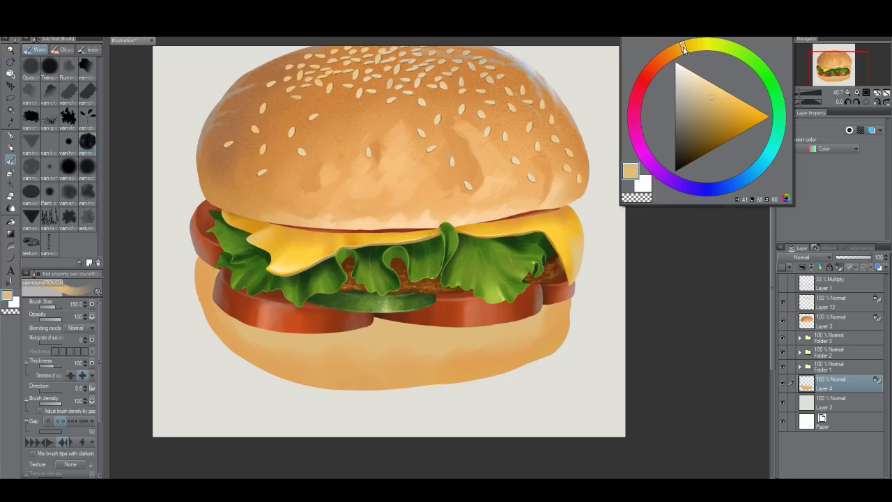
pyautogui.click(688, 74)
pyautogui.moveTo(427, 340)
pyautogui.mouseDown()
pyautogui.moveTo(383, 321)
pyautogui.moveTo(373, 329)
pyautogui.moveTo(381, 347)
pyautogui.moveTo(457, 331)
pyautogui.moveTo(402, 347)
pyautogui.moveTo(322, 339)
pyautogui.moveTo(390, 347)
pyautogui.moveTo(371, 339)
pyautogui.moveTo(356, 348)
pyautogui.moveTo(236, 319)
pyautogui.mouseUp()
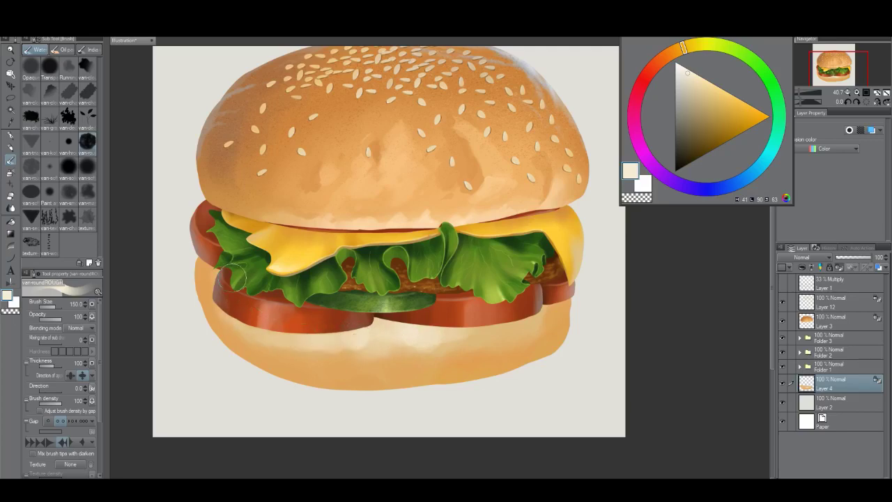
pyautogui.moveTo(466, 333)
pyautogui.mouseDown()
pyautogui.moveTo(547, 310)
pyautogui.moveTo(448, 349)
pyautogui.moveTo(480, 325)
pyautogui.moveTo(414, 337)
pyautogui.moveTo(458, 337)
pyautogui.moveTo(428, 362)
pyautogui.mouseUp()
# Step: Check the whole burger and add warm pale yellow to the middle of the bottom bun between the cream and orange areas
pyautogui.scroll(-5, 460, 338)
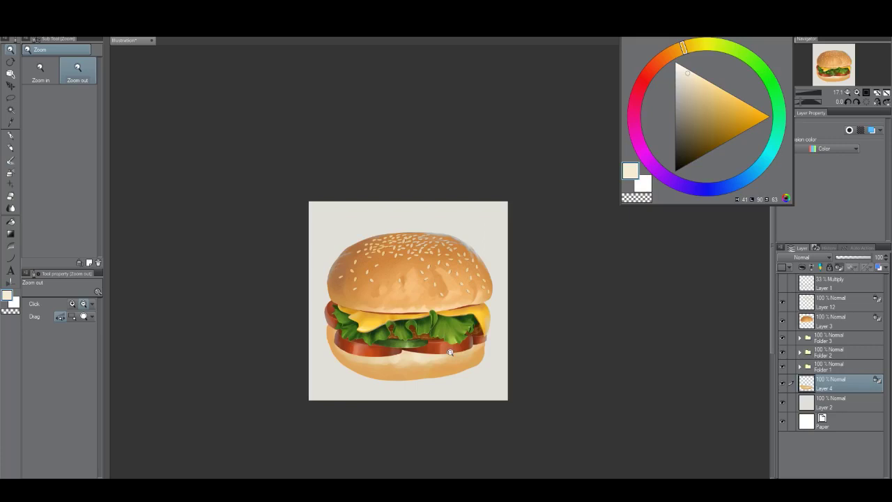
pyautogui.scroll(2, 415, 352)
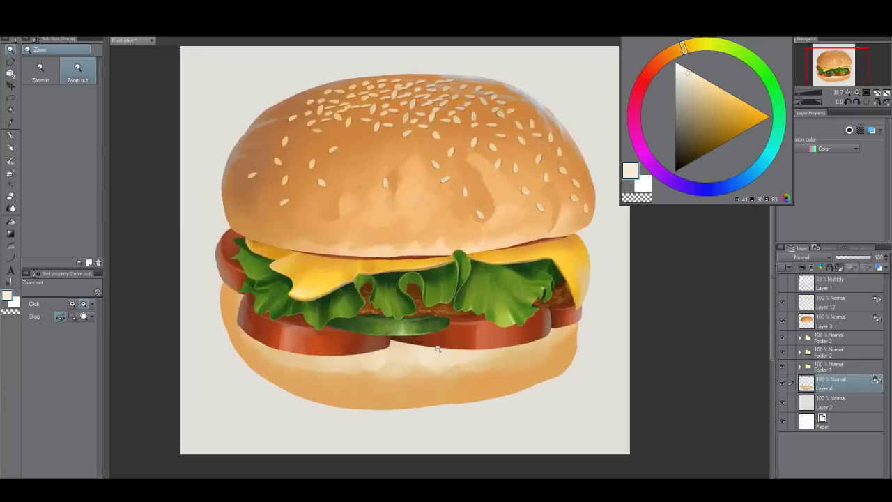
pyautogui.click(438, 348)
pyautogui.scroll(2, 426, 364)
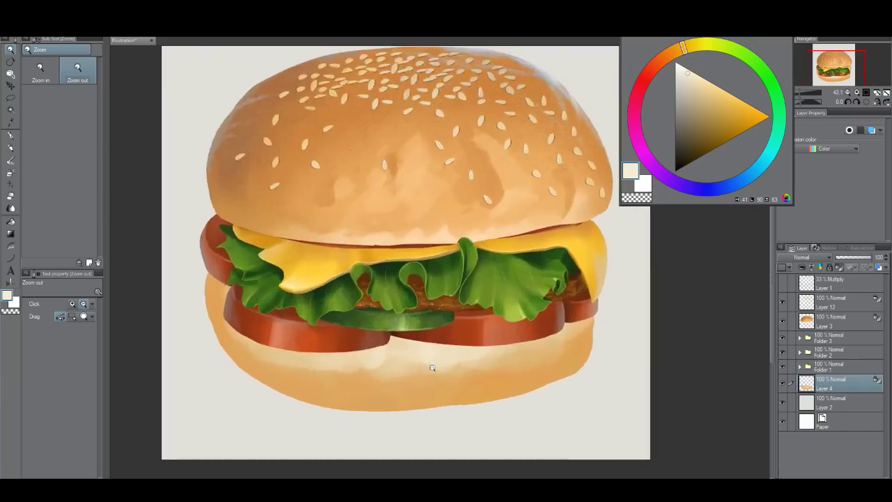
pyautogui.press('b')
pyautogui.keyDown('alt'); pyautogui.click(401, 382); pyautogui.keyUp('alt')
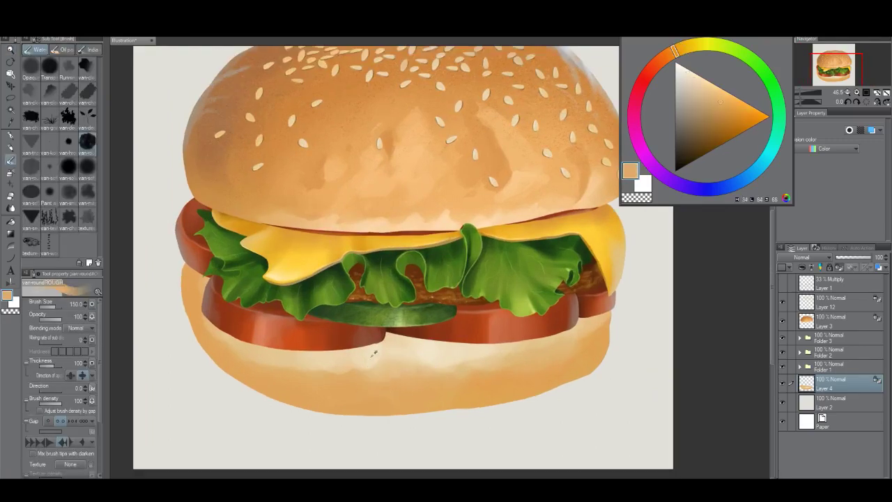
pyautogui.keyDown('alt'); pyautogui.click(374, 354); pyautogui.keyUp('alt')
pyautogui.moveTo(688, 56); pyautogui.dragTo(690, 53)
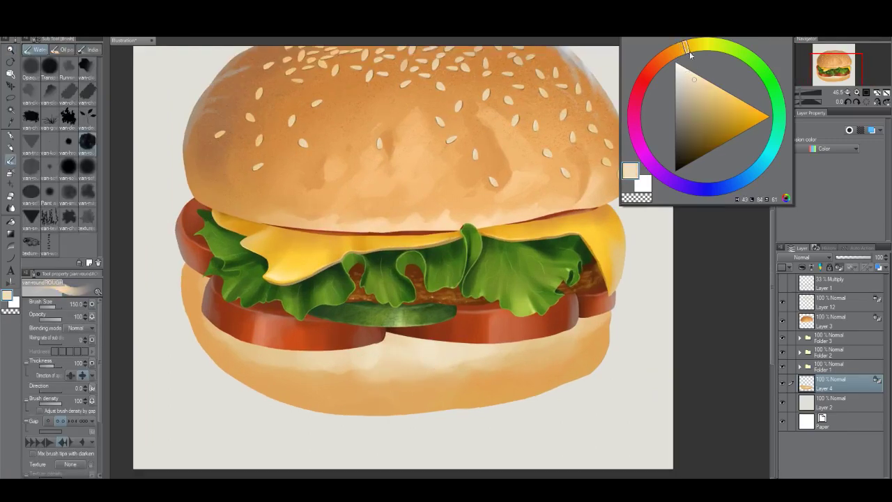
pyautogui.moveTo(468, 364)
pyautogui.mouseDown()
pyautogui.moveTo(398, 391)
pyautogui.moveTo(366, 376)
pyautogui.moveTo(312, 379)
pyautogui.mouseUp()
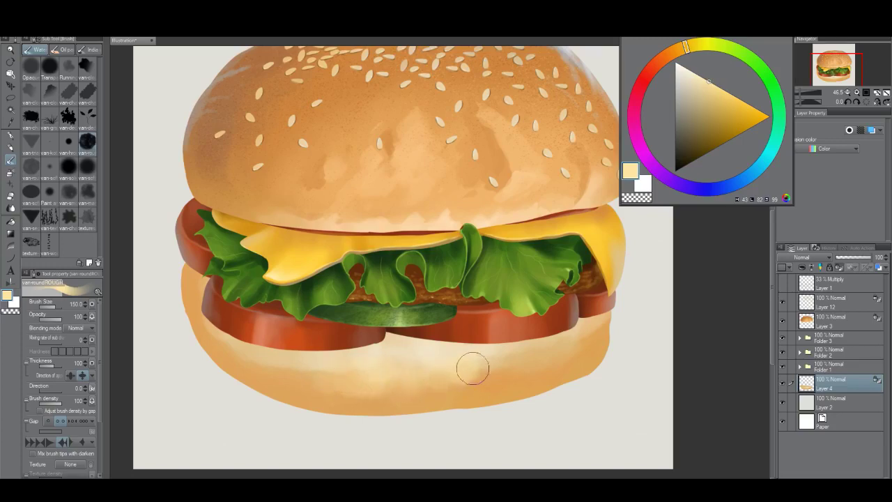
pyautogui.moveTo(461, 375); pyautogui.dragTo(482, 368)
# Step: Blend sampled orange and cream into the bottom bun below the tomatoes and toward its right end
pyautogui.keyDown('alt'); pyautogui.click(525, 371); pyautogui.keyUp('alt')
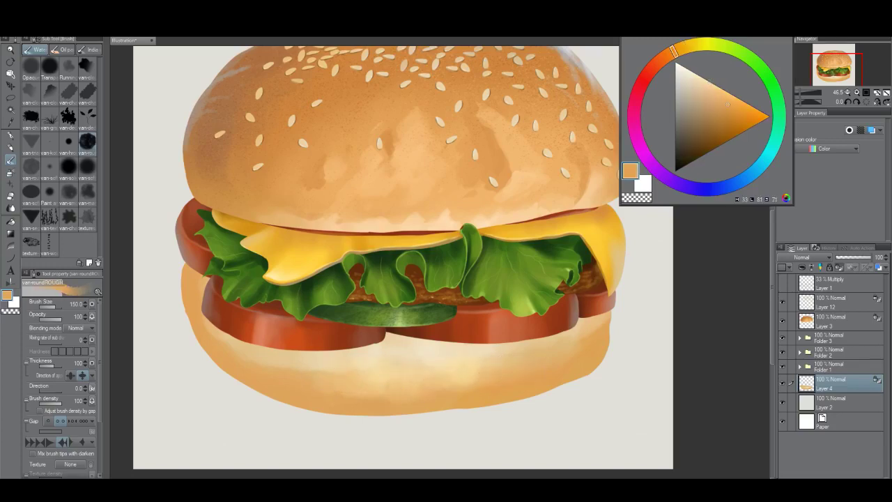
pyautogui.keyDown('alt'); pyautogui.click(464, 355); pyautogui.keyUp('alt')
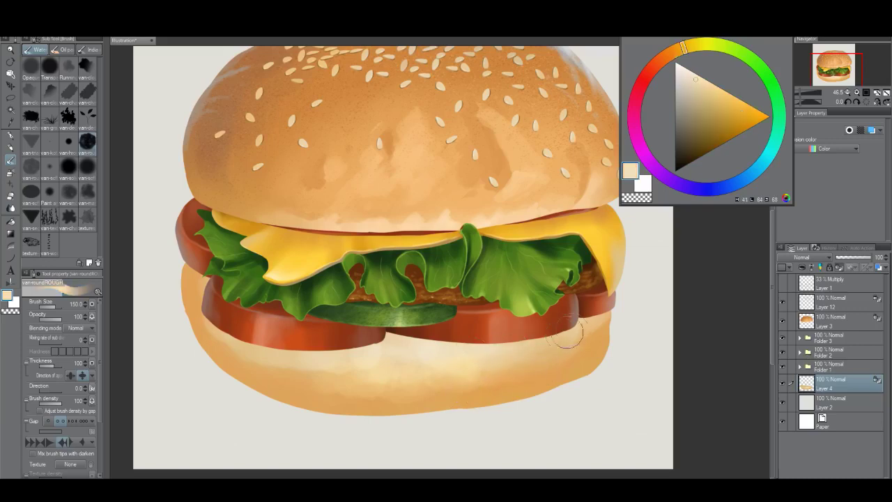
pyautogui.keyDown('alt'); pyautogui.click(591, 340); pyautogui.keyUp('alt')
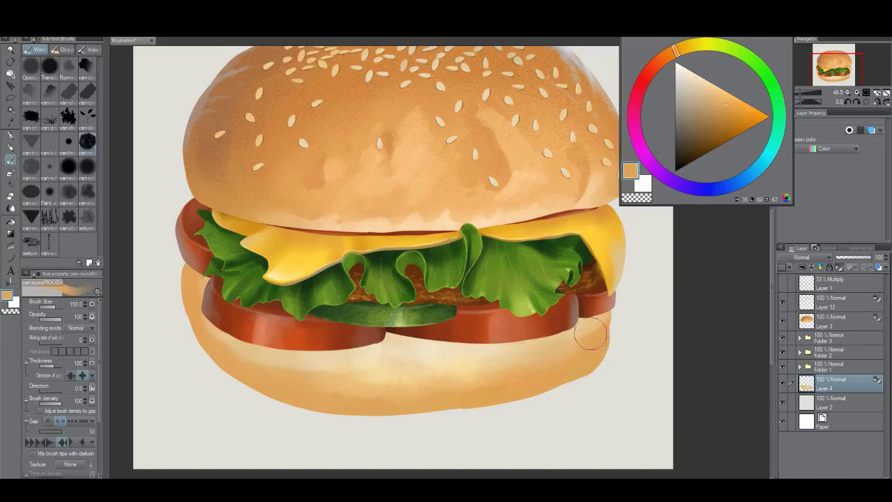
pyautogui.keyDown('alt'); pyautogui.click(553, 337); pyautogui.keyUp('alt')
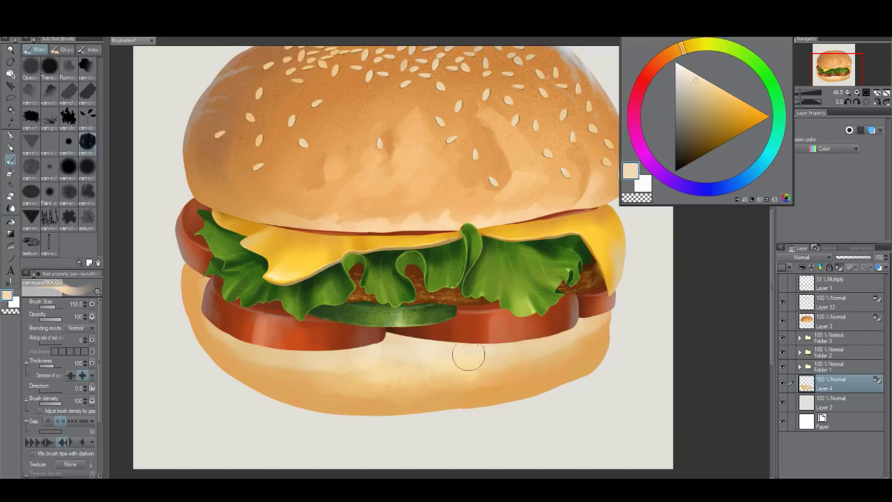
pyautogui.moveTo(399, 354); pyautogui.dragTo(411, 353)
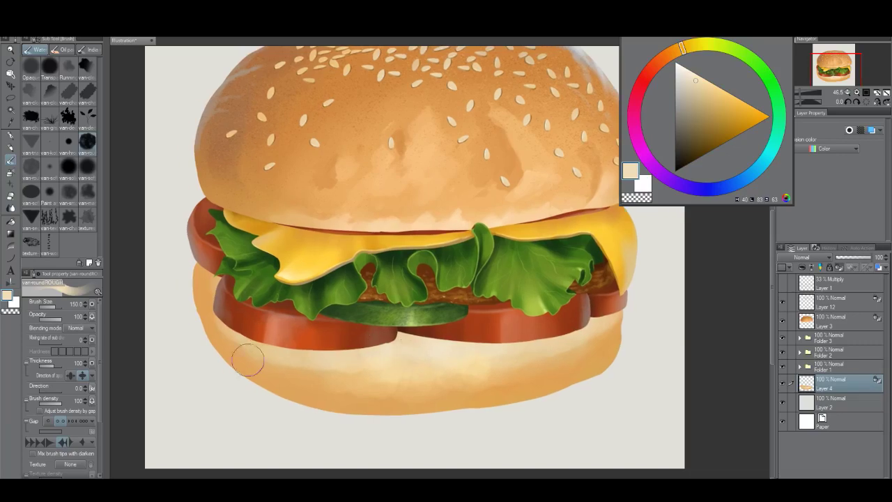
pyautogui.moveTo(281, 344); pyautogui.dragTo(306, 334)
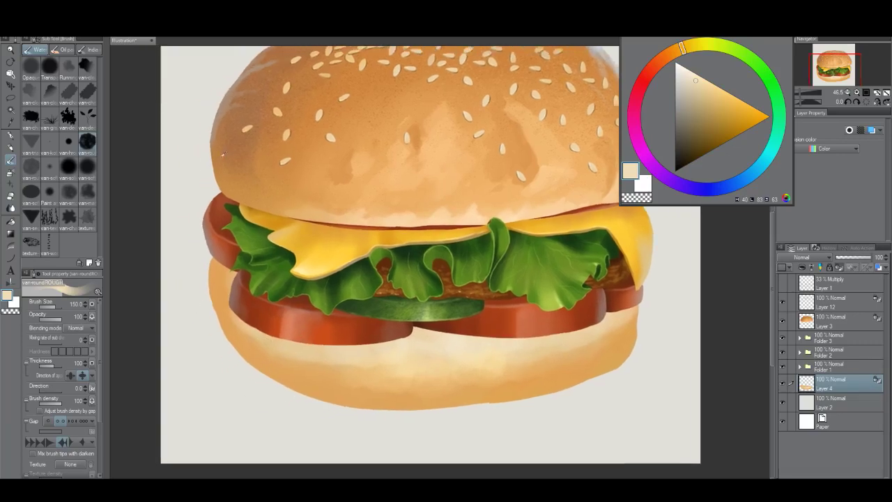
# Step: Tone the bottom bun with brown-orange sampled from the top bun, shifted to a muted tan, and check the whole burger
pyautogui.keyDown('alt'); pyautogui.click(223, 155); pyautogui.keyUp('alt')
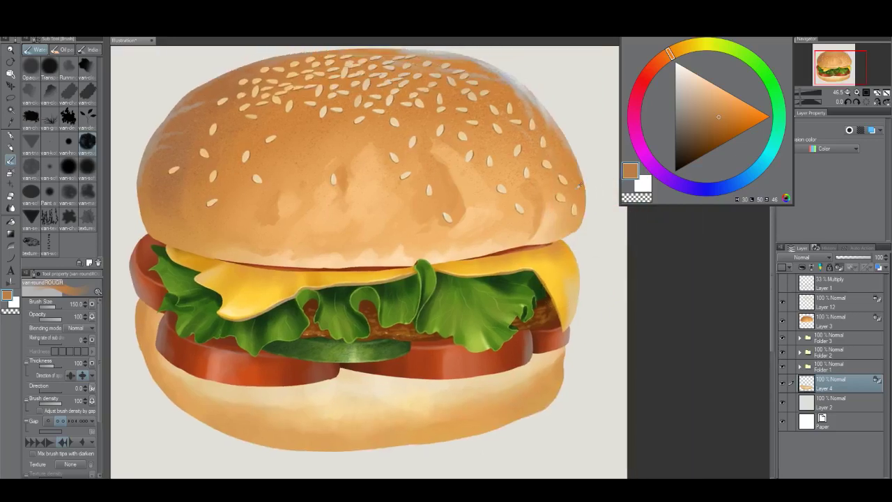
pyautogui.click(728, 110)
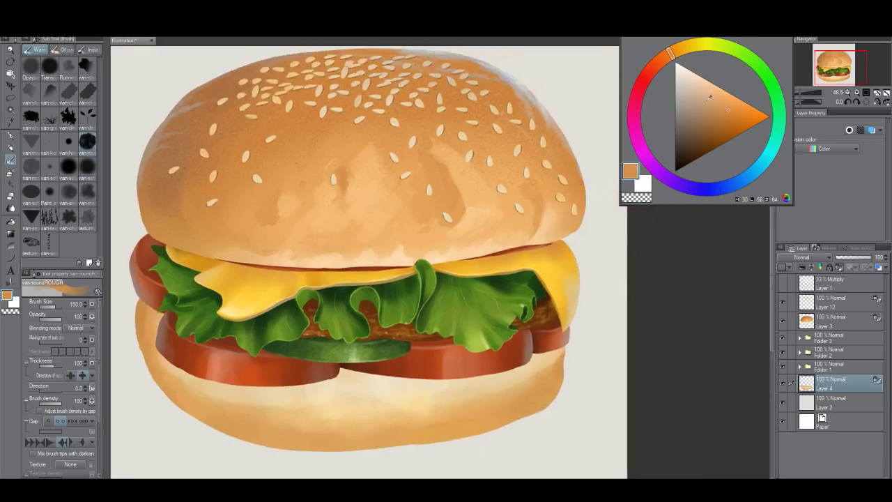
pyautogui.click(707, 102)
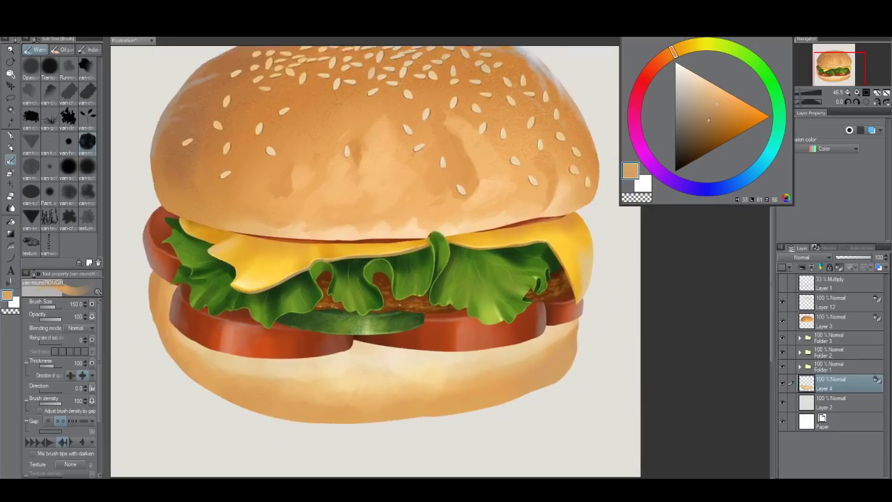
pyautogui.click(698, 103)
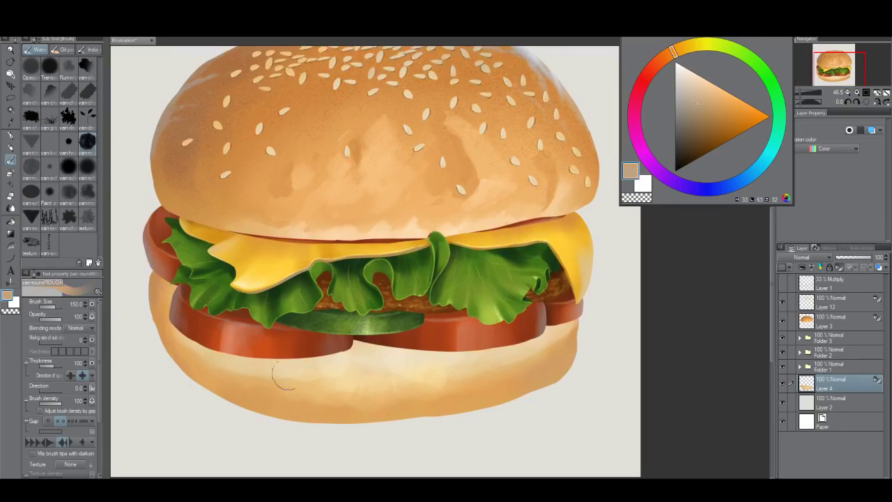
pyautogui.hotkey('alt', 'space')
pyautogui.moveTo(353, 374); pyautogui.dragTo(341, 390)
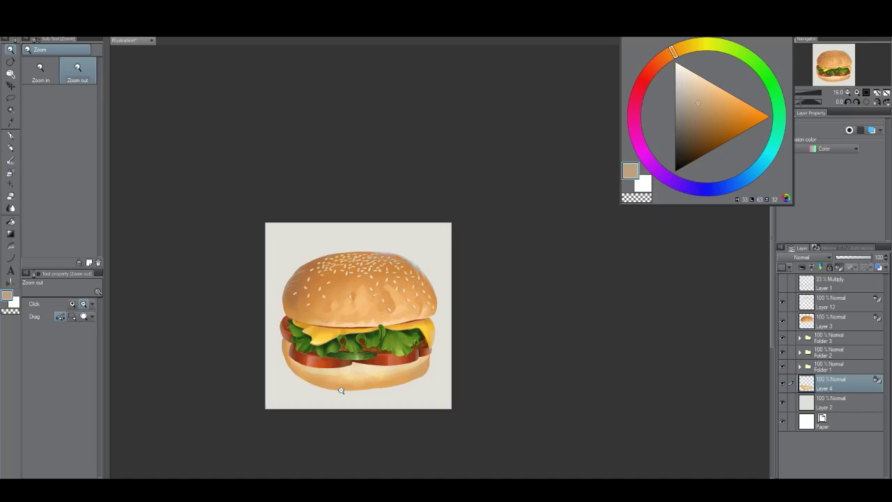
pyautogui.moveTo(369, 377); pyautogui.dragTo(389, 366)
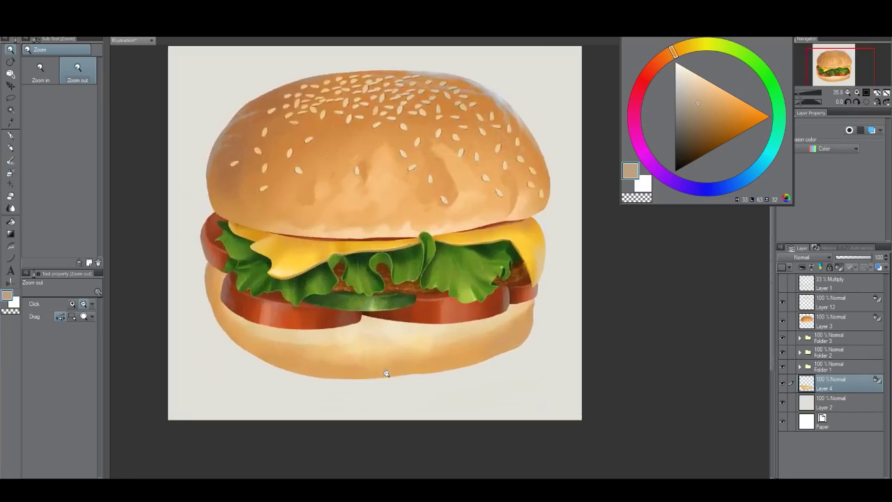
pyautogui.scroll(2, 425, 342)
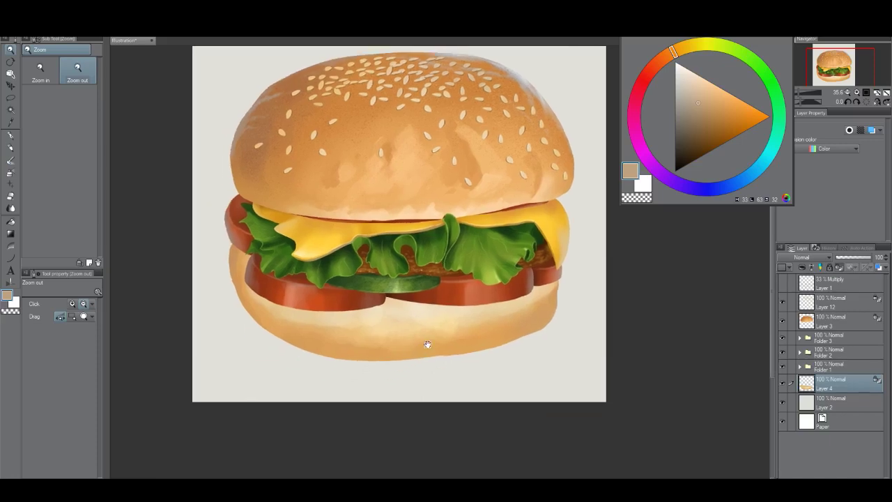
# Step: Texture the transition between cream and crust on the bottom bun with sampled orange, using the van-chalk 2 brush at sizes 60 and 80
pyautogui.press('b')
pyautogui.moveTo(450, 317); pyautogui.dragTo(438, 345)
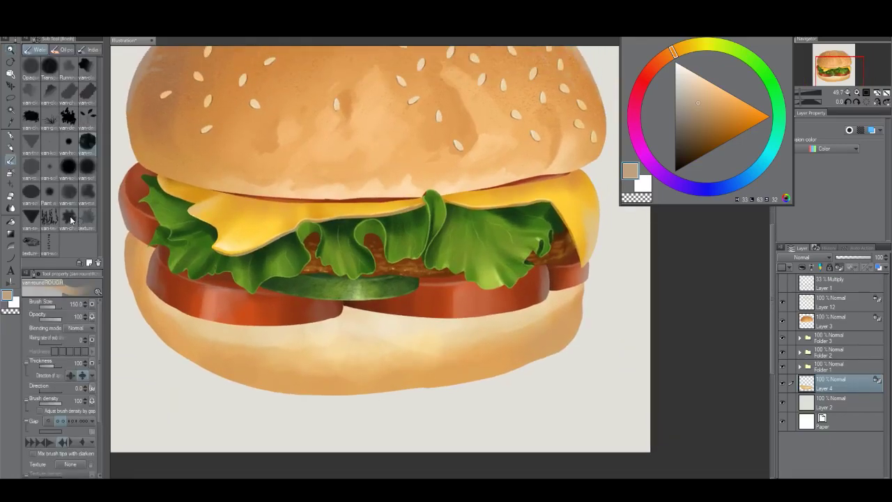
pyautogui.click(92, 92)
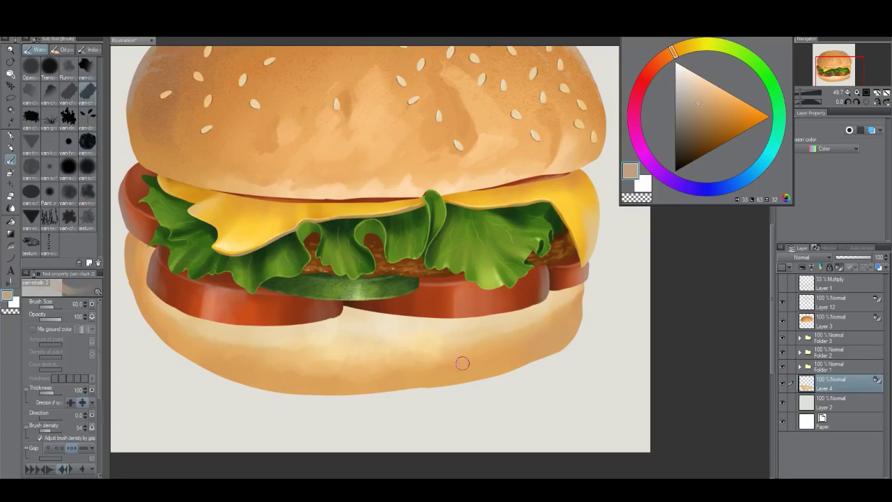
pyautogui.keyDown('alt'); pyautogui.click(492, 362); pyautogui.keyUp('alt')
pyautogui.click(720, 106)
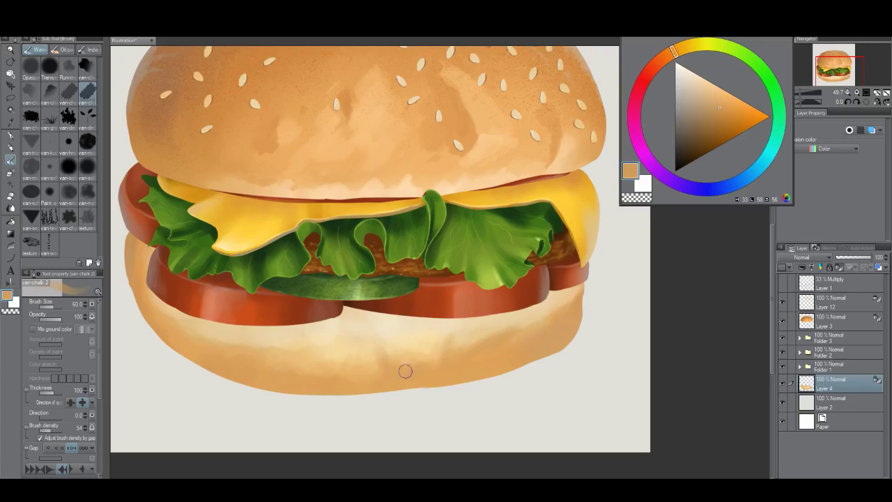
pyautogui.moveTo(364, 388); pyautogui.dragTo(385, 370)
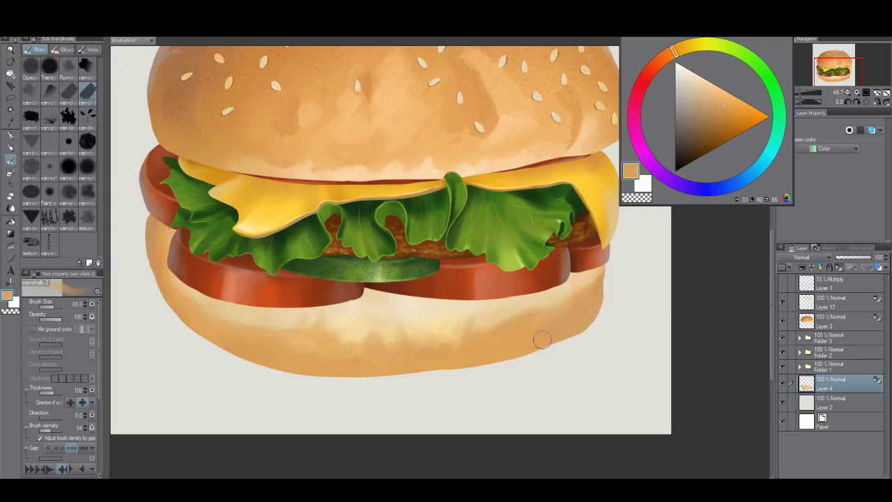
pyautogui.moveTo(516, 336); pyautogui.dragTo(541, 336)
# Step: Add darker brown-orange and sampled orange chalk texture to the bottom bun's lower middle and left areas
pyautogui.click(721, 121)
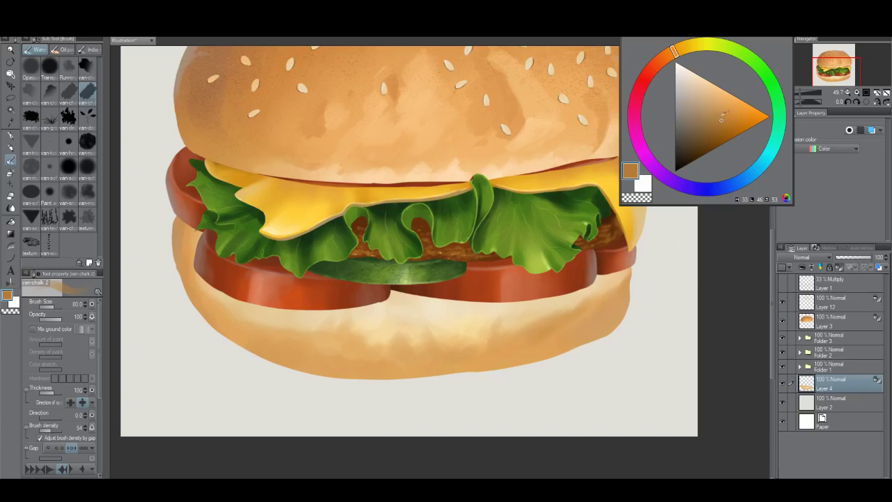
pyautogui.click(673, 53)
pyautogui.moveTo(519, 239); pyautogui.dragTo(518, 242)
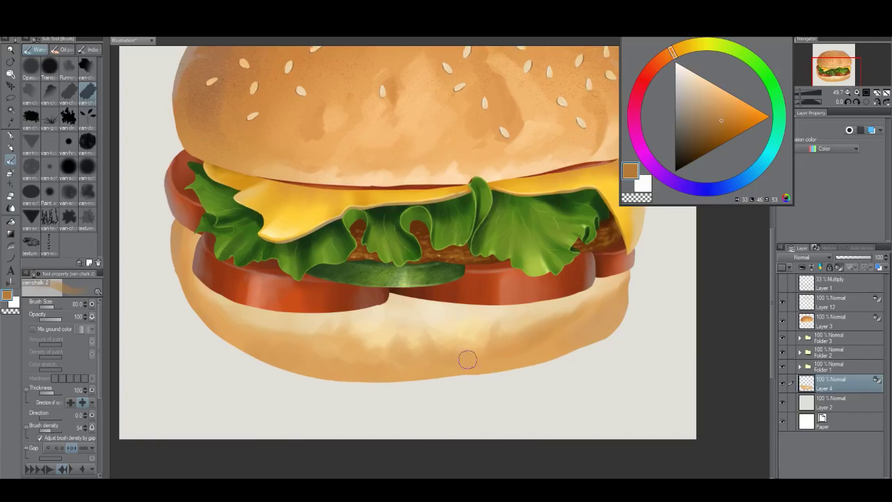
pyautogui.keyDown('alt'); pyautogui.click(412, 363); pyautogui.keyUp('alt')
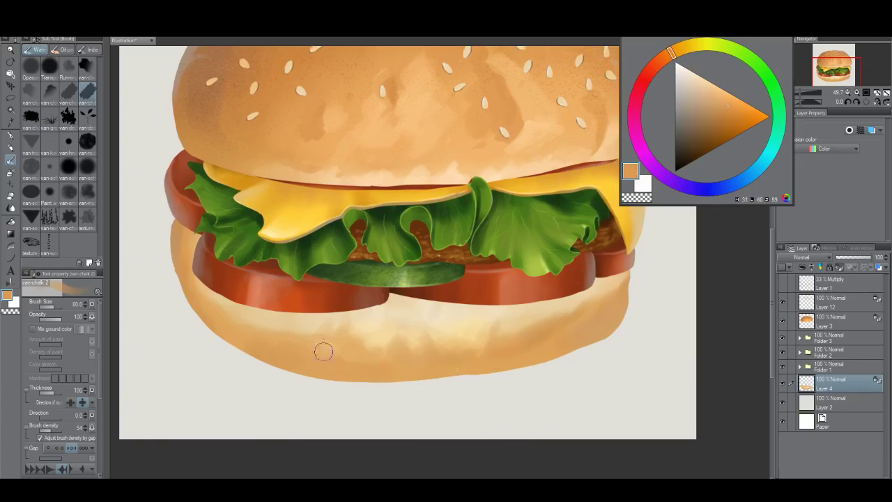
pyautogui.moveTo(344, 351); pyautogui.dragTo(339, 369)
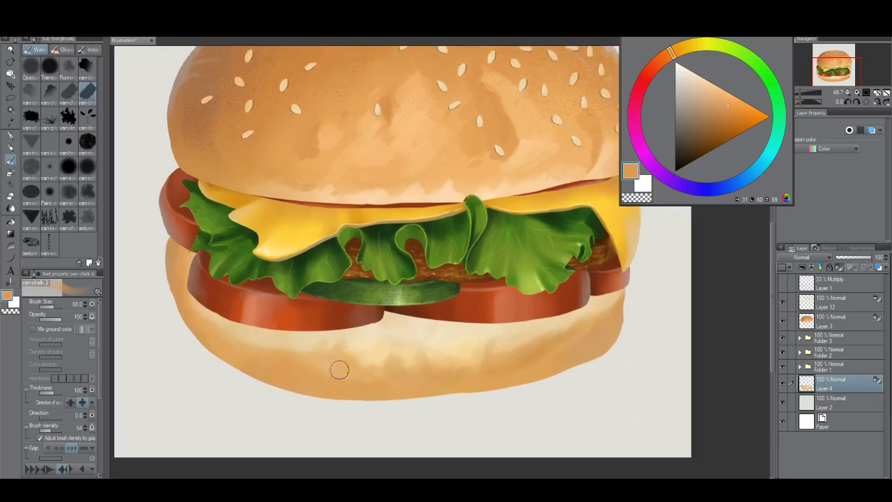
# Step: Shade the lower right edge of the bottom bun with dark brown using the van-roundROUGH brush at size 150
pyautogui.keyDown('alt'); pyautogui.click(317, 64); pyautogui.keyUp('alt')
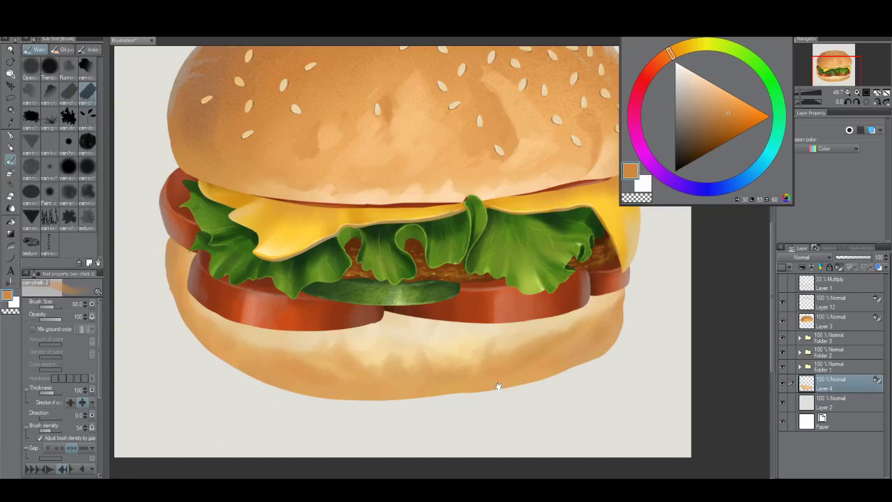
pyautogui.moveTo(498, 386); pyautogui.dragTo(527, 378)
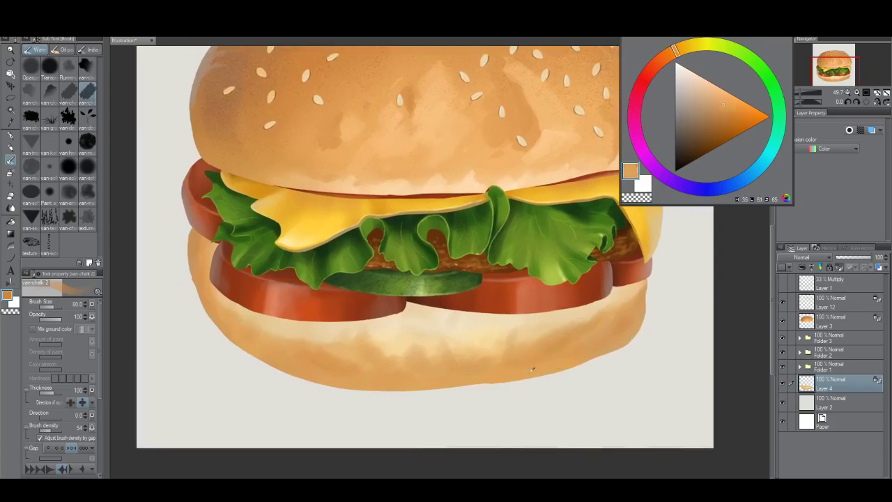
pyautogui.click(70, 192)
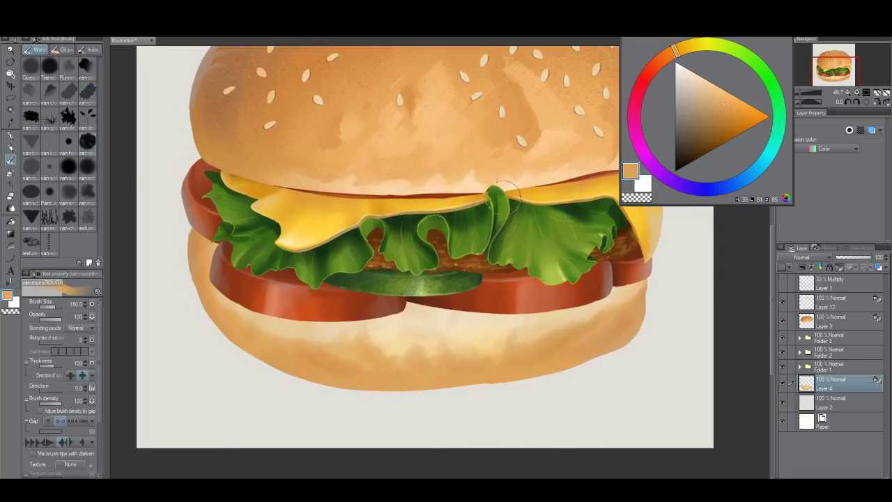
pyautogui.click(671, 53)
pyautogui.click(709, 138)
pyautogui.click(714, 134)
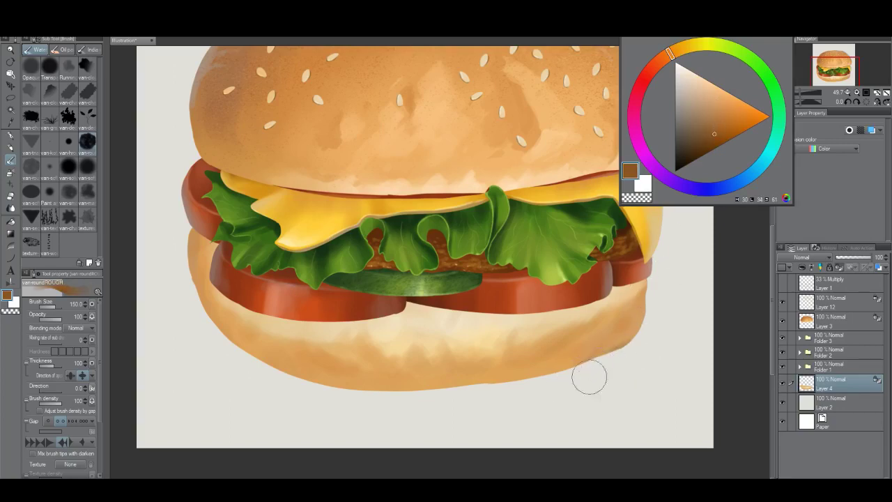
pyautogui.moveTo(595, 372); pyautogui.dragTo(536, 387)
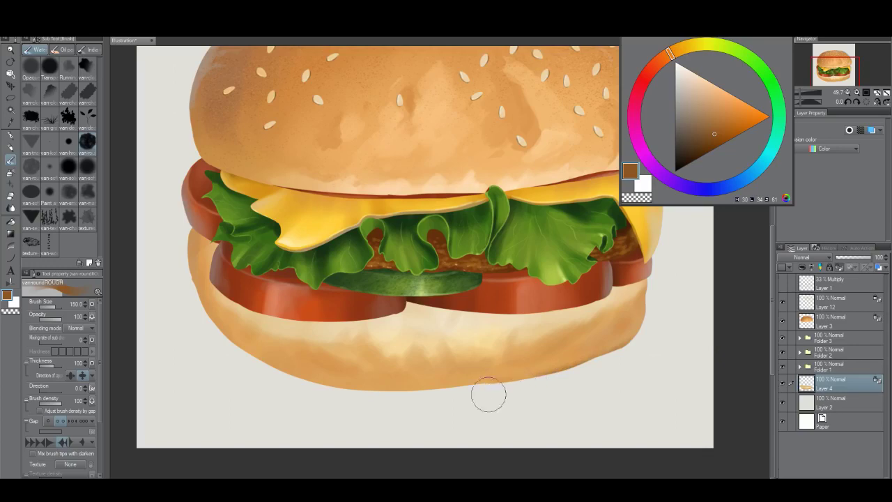
pyautogui.moveTo(469, 385); pyautogui.dragTo(494, 377)
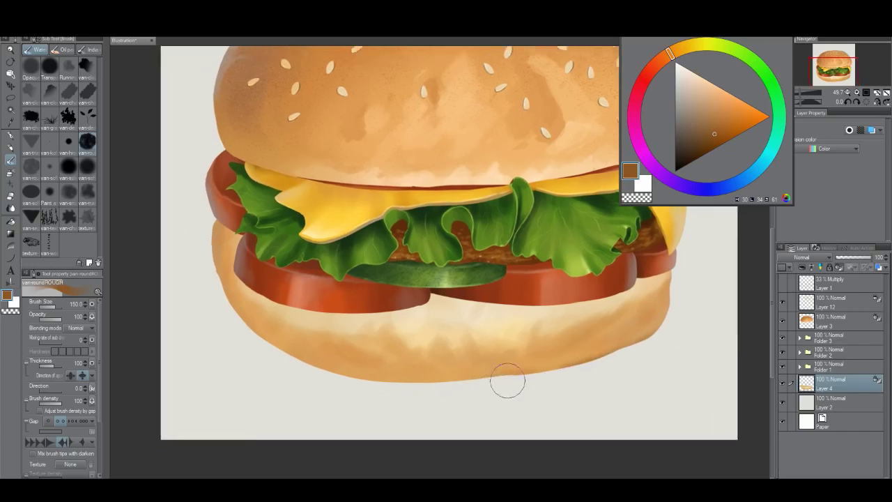
# Step: Continue the dark brown edge shading along the bottom bun's underside and left side, and check the whole burger
pyautogui.moveTo(442, 393); pyautogui.dragTo(391, 396)
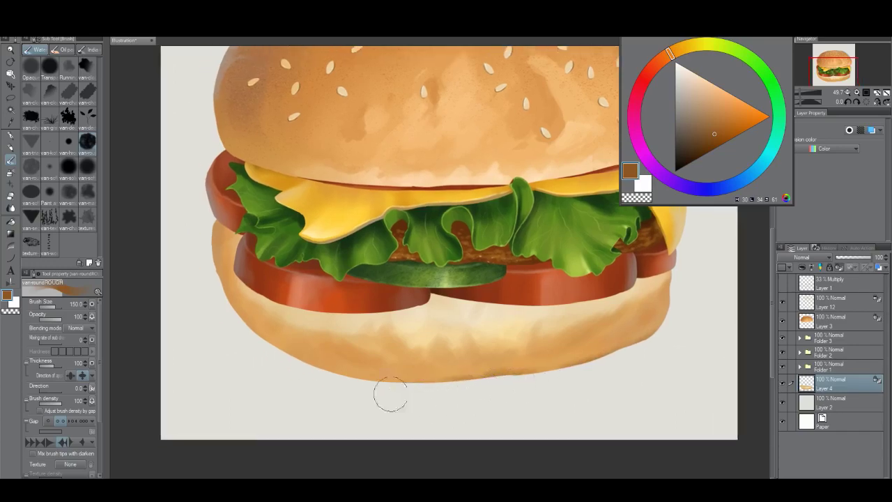
pyautogui.moveTo(448, 391)
pyautogui.mouseDown()
pyautogui.moveTo(373, 393)
pyautogui.moveTo(308, 375)
pyautogui.mouseUp()
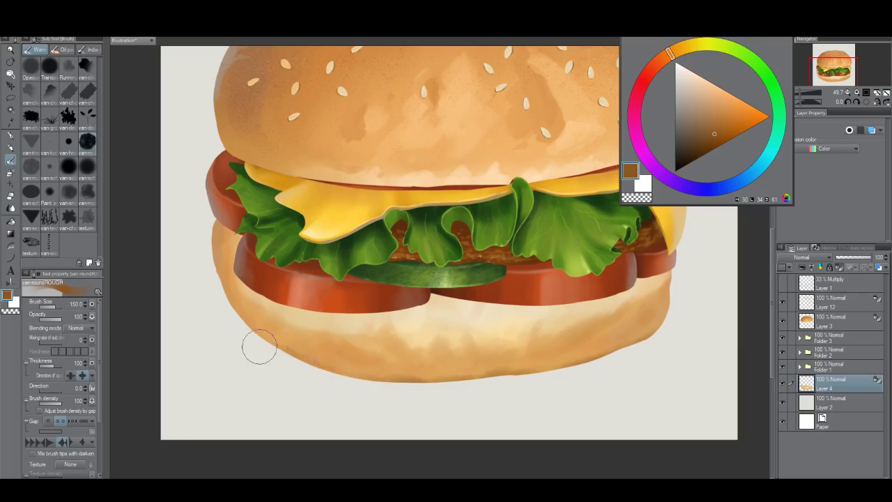
pyautogui.moveTo(214, 284)
pyautogui.mouseDown()
pyautogui.moveTo(252, 348)
pyautogui.moveTo(323, 380)
pyautogui.moveTo(384, 392)
pyautogui.moveTo(538, 379)
pyautogui.moveTo(644, 348)
pyautogui.moveTo(665, 330)
pyautogui.mouseUp()
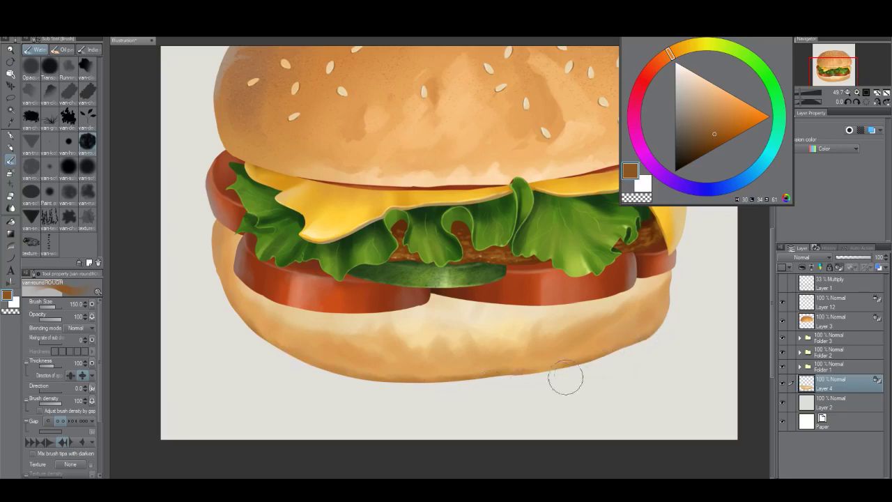
pyautogui.hotkey('alt', 'space')
pyautogui.moveTo(568, 377); pyautogui.dragTo(518, 385)
pyautogui.moveTo(606, 388); pyautogui.dragTo(552, 387)
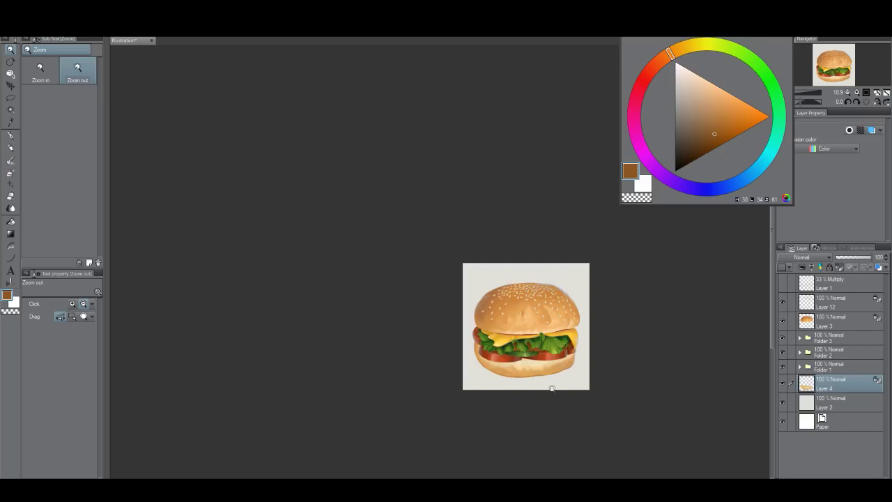
pyautogui.moveTo(546, 366)
pyautogui.mouseDown()
pyautogui.moveTo(590, 366)
pyautogui.moveTo(550, 363)
pyautogui.mouseUp()
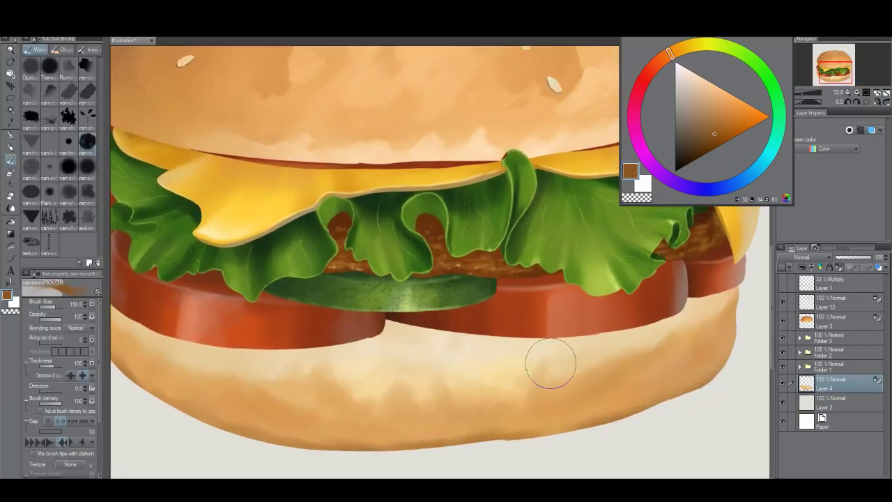
# Step: Select the tomato outline from Folder 1 and turn it into a layer mask on that folder
pyautogui.click(828, 368)
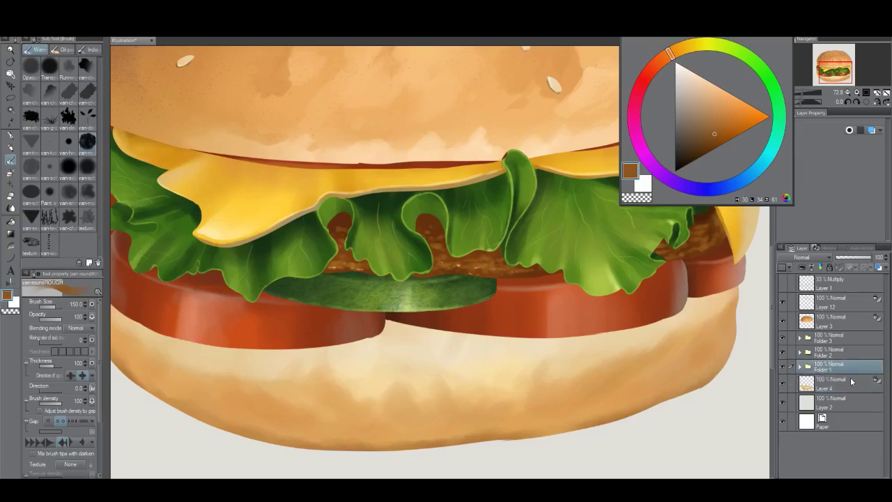
pyautogui.keyDown('ctrl'); pyautogui.click(809, 370); pyautogui.keyUp('ctrl')
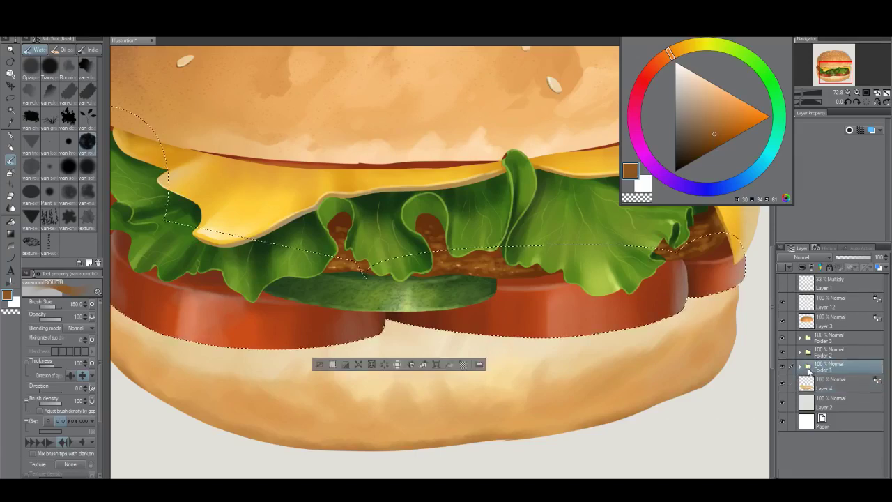
pyautogui.click(865, 478)
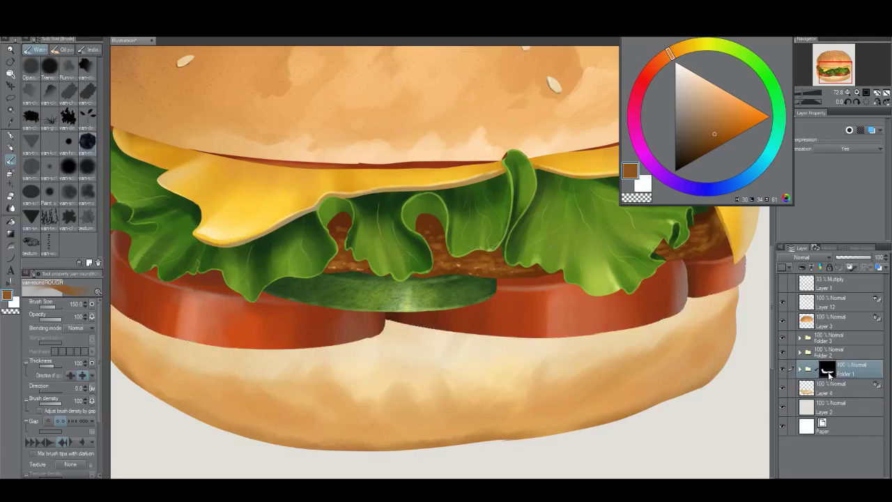
# Step: Set the Spray airbrush to transparent colour at size 50, adjust its particle density, and test it on the right tomato's lower edge
pyautogui.press('b')
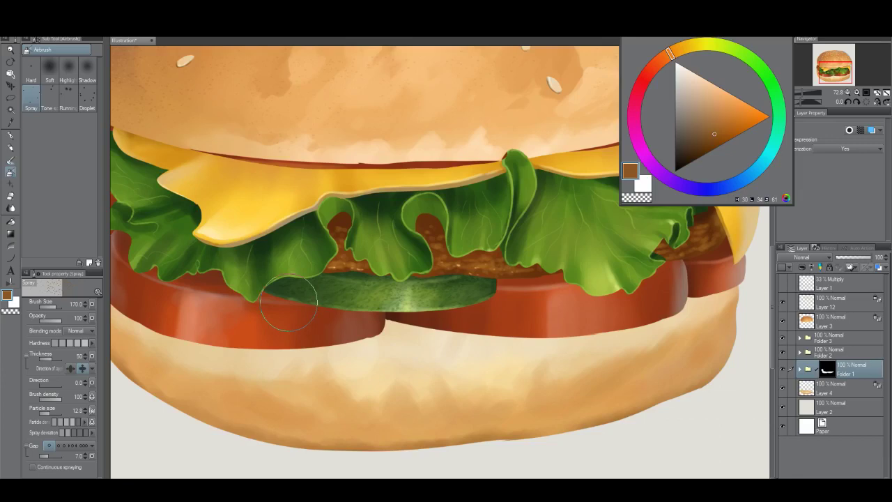
pyautogui.press('[')
pyautogui.press('[')
pyautogui.press('[')
pyautogui.press('[')
pyautogui.press('[')
pyautogui.press('[')
pyautogui.press('[')
pyautogui.click(636, 197)
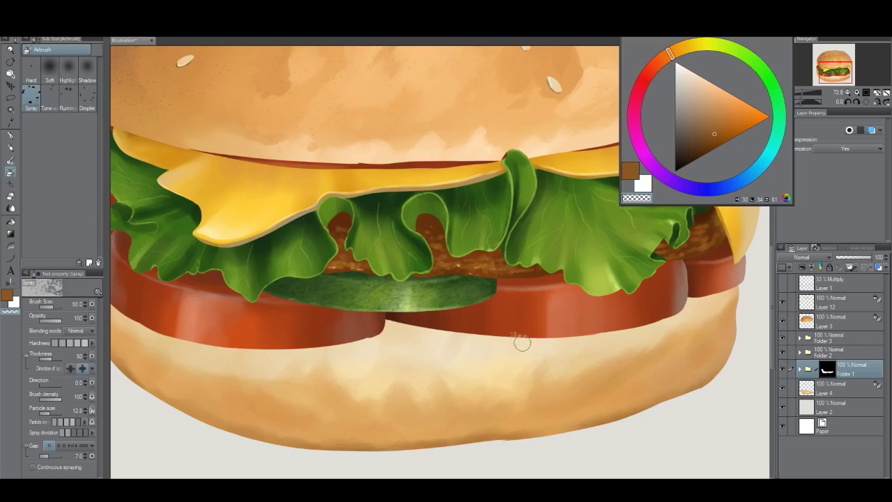
pyautogui.press('[')
pyautogui.hotkey('ctrl', 'z')
pyautogui.press(']')
pyautogui.click(80, 422)
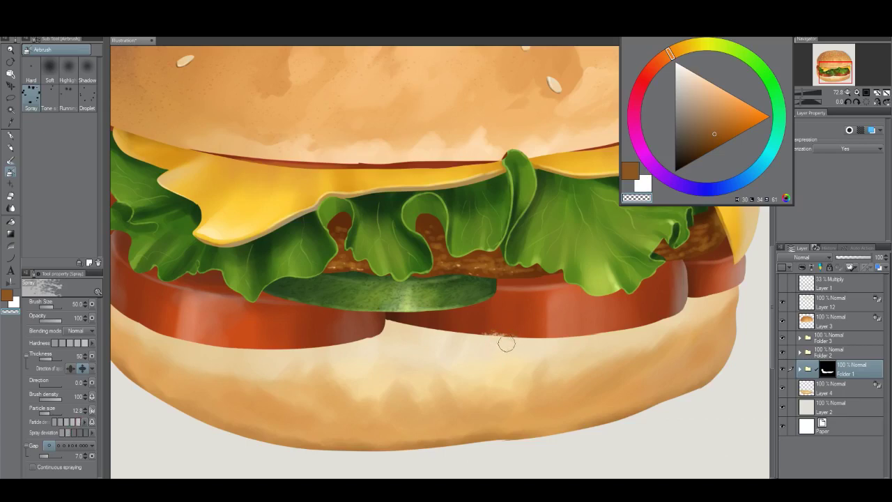
pyautogui.hotkey('ctrl', 'z')
# Step: Roughen the mask along the lower edges of the two front tomato slices, from their junction toward the right, with transparent spray
pyautogui.moveTo(507, 343)
pyautogui.mouseDown()
pyautogui.moveTo(585, 339)
pyautogui.moveTo(449, 339)
pyautogui.moveTo(450, 341)
pyautogui.mouseUp()
pyautogui.hotkey('ctrl', 'z')
pyautogui.moveTo(389, 357)
pyautogui.mouseDown()
pyautogui.moveTo(364, 346)
pyautogui.moveTo(382, 340)
pyautogui.moveTo(339, 354)
pyautogui.mouseUp()
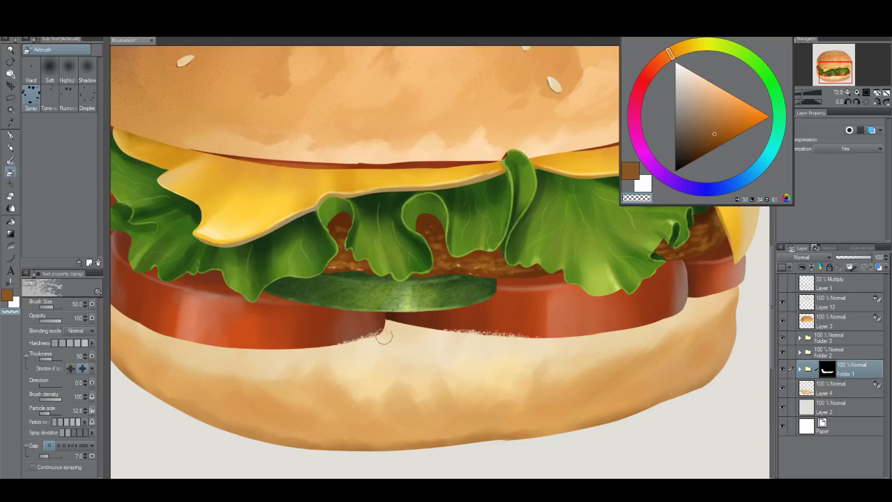
pyautogui.moveTo(384, 336)
pyautogui.mouseDown()
pyautogui.moveTo(325, 356)
pyautogui.moveTo(349, 348)
pyautogui.mouseUp()
pyautogui.moveTo(538, 342); pyautogui.dragTo(514, 358)
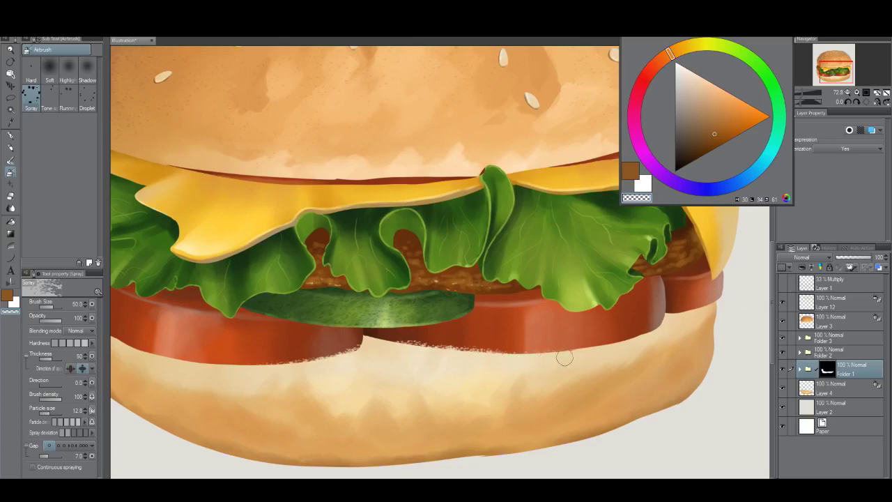
pyautogui.moveTo(582, 356)
pyautogui.mouseDown()
pyautogui.moveTo(643, 340)
pyautogui.moveTo(607, 349)
pyautogui.moveTo(635, 350)
pyautogui.moveTo(606, 347)
pyautogui.moveTo(650, 335)
pyautogui.moveTo(619, 353)
pyautogui.mouseUp()
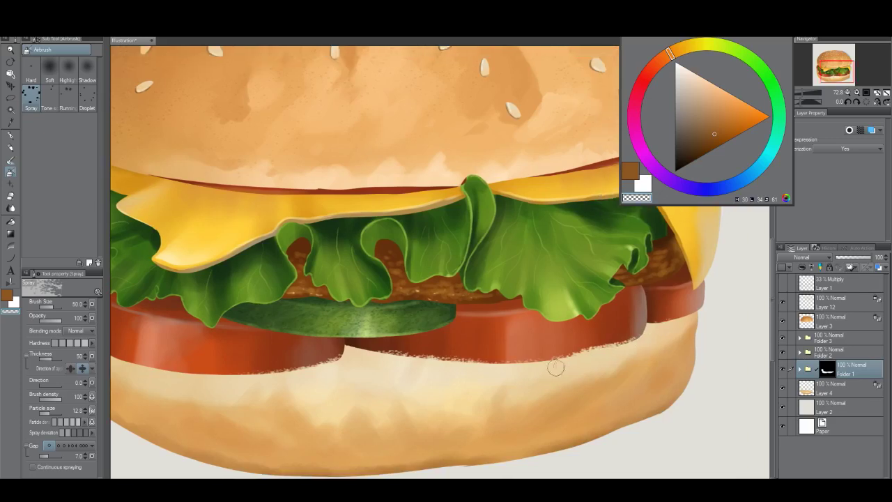
pyautogui.hotkey('ctrl', 'z')
# Step: Roughen the left tomato slice's lower edge with transparent spray and soften the speckled mask edge with the Finger tip blender
pyautogui.moveTo(481, 367); pyautogui.dragTo(635, 339)
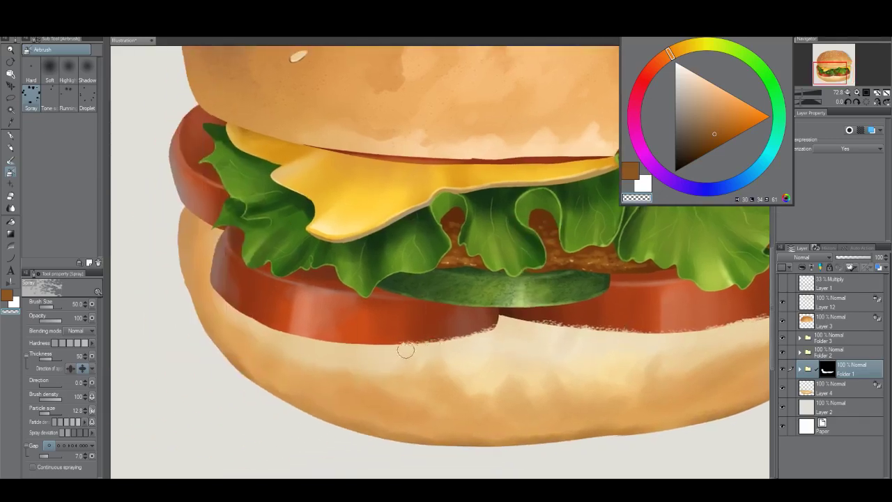
pyautogui.moveTo(390, 353)
pyautogui.mouseDown()
pyautogui.moveTo(267, 331)
pyautogui.moveTo(295, 337)
pyautogui.mouseUp()
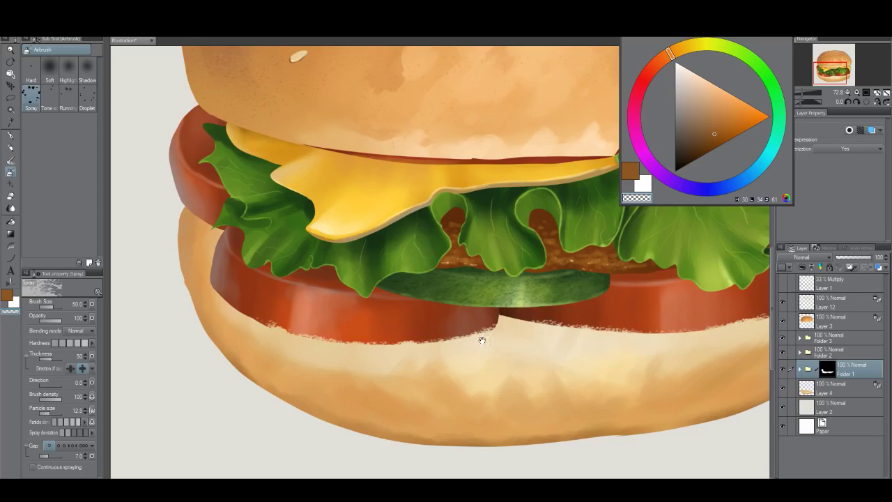
pyautogui.moveTo(481, 341); pyautogui.dragTo(466, 344)
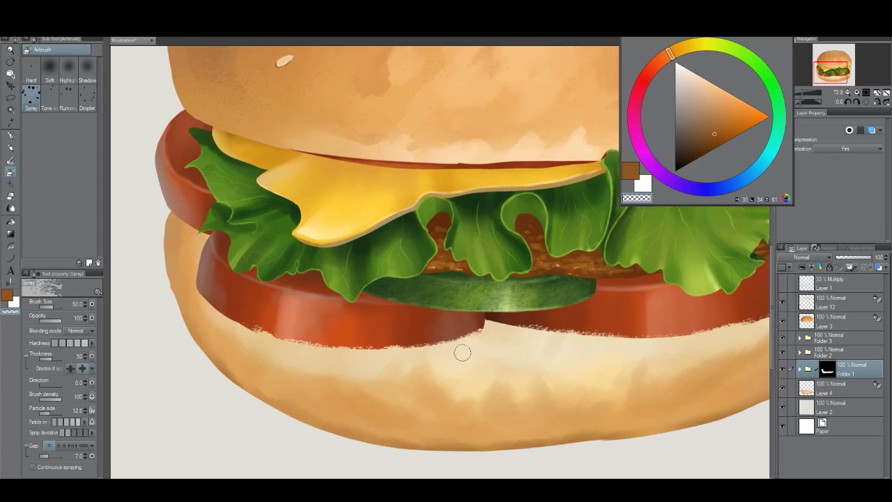
pyautogui.press('j')
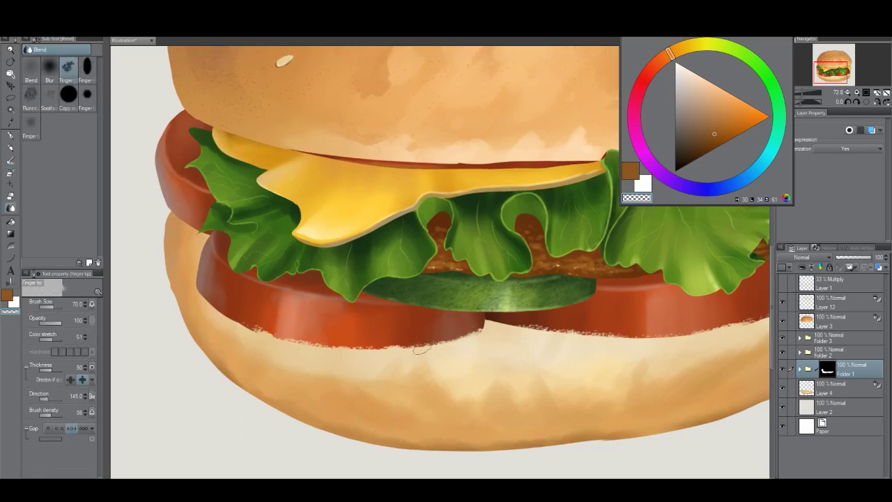
pyautogui.moveTo(356, 348); pyautogui.dragTo(327, 345)
pyautogui.moveTo(630, 340); pyautogui.dragTo(540, 366)
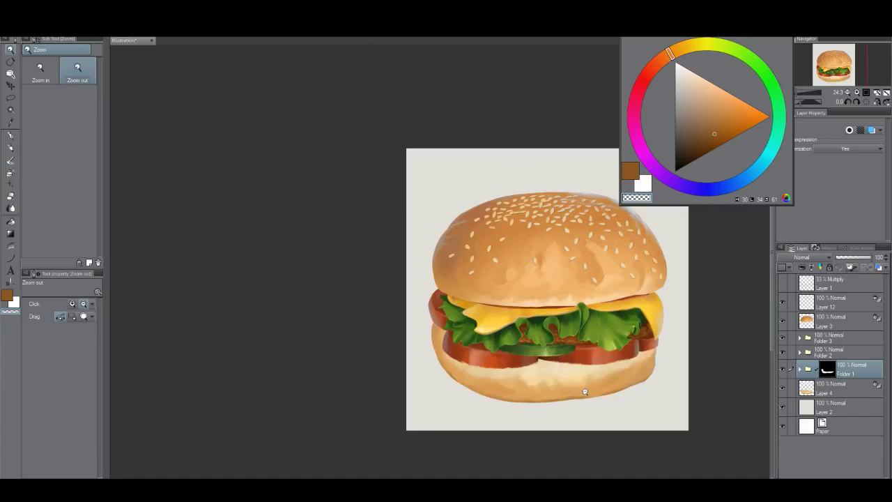
# Step: Check the whole burger, and roughen and soften the lower edge of the small tomato slice at the far right
pyautogui.click(561, 384)
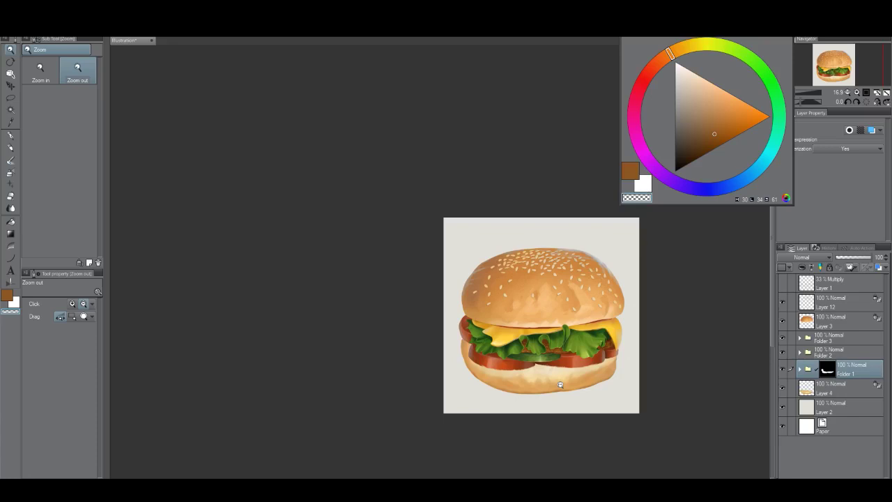
pyautogui.scroll(2, 579, 380)
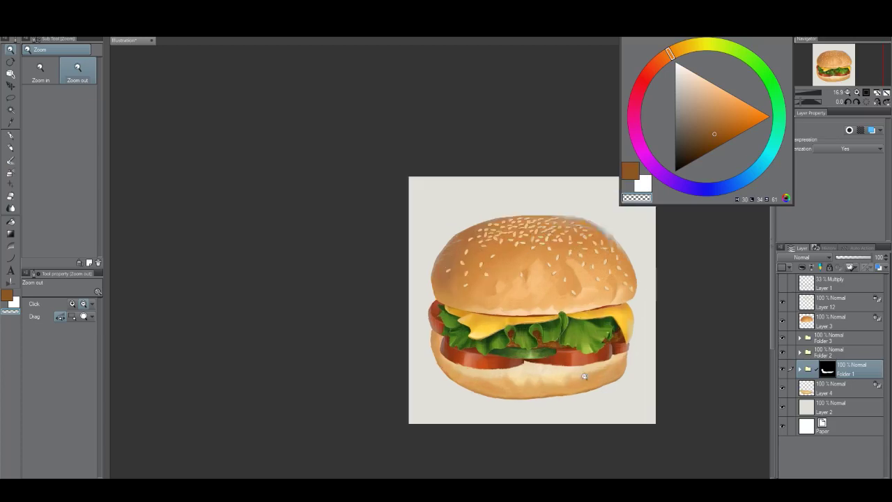
pyautogui.moveTo(594, 373); pyautogui.dragTo(552, 390)
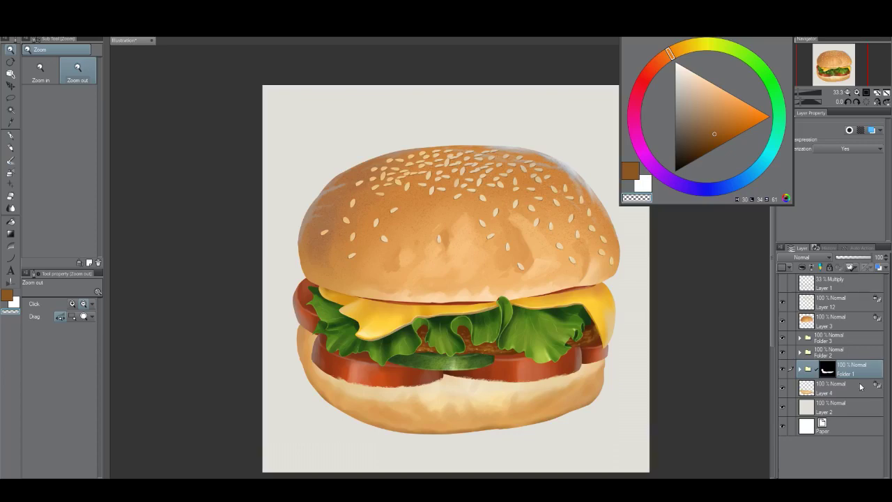
pyautogui.moveTo(599, 372); pyautogui.dragTo(593, 369)
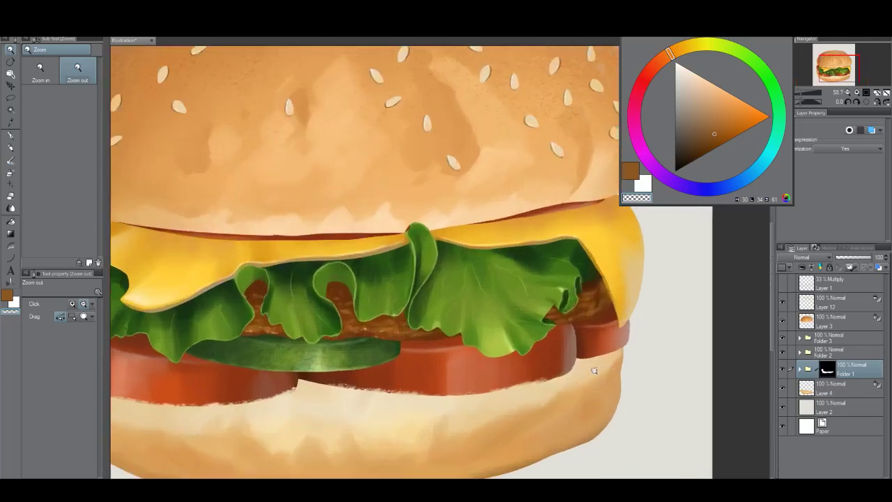
pyautogui.press('b')
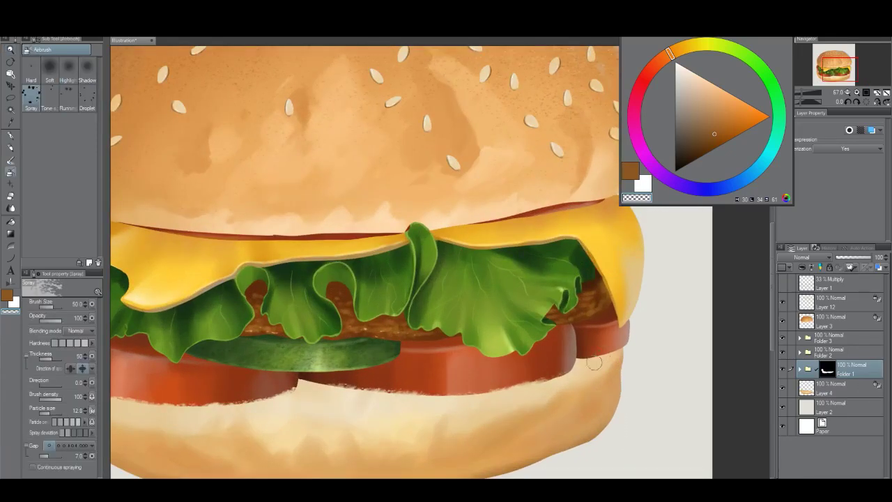
pyautogui.moveTo(588, 359); pyautogui.dragTo(592, 364)
pyautogui.press('j')
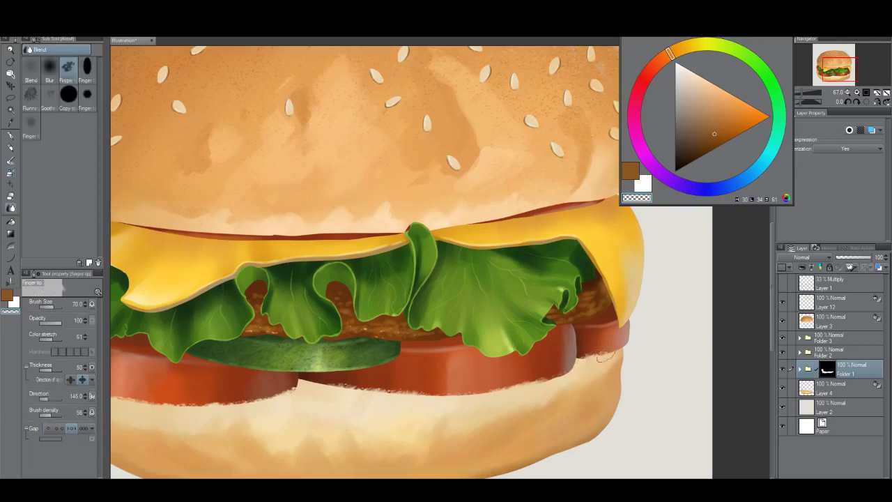
# Step: Compare the burger with Folder 1 hidden and shown, and add a new layer above that folder
pyautogui.hotkey('alt', 'space')
pyautogui.moveTo(587, 383); pyautogui.dragTo(519, 428)
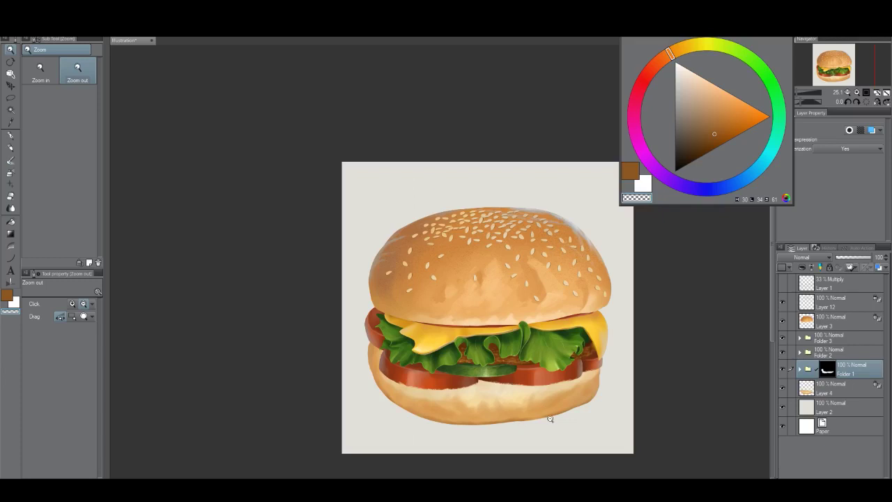
pyautogui.moveTo(551, 402); pyautogui.dragTo(557, 402)
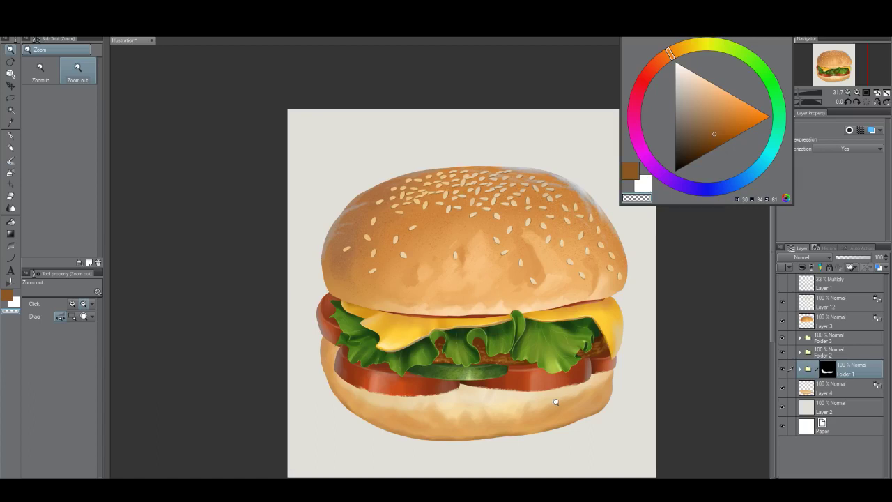
pyautogui.click(783, 371)
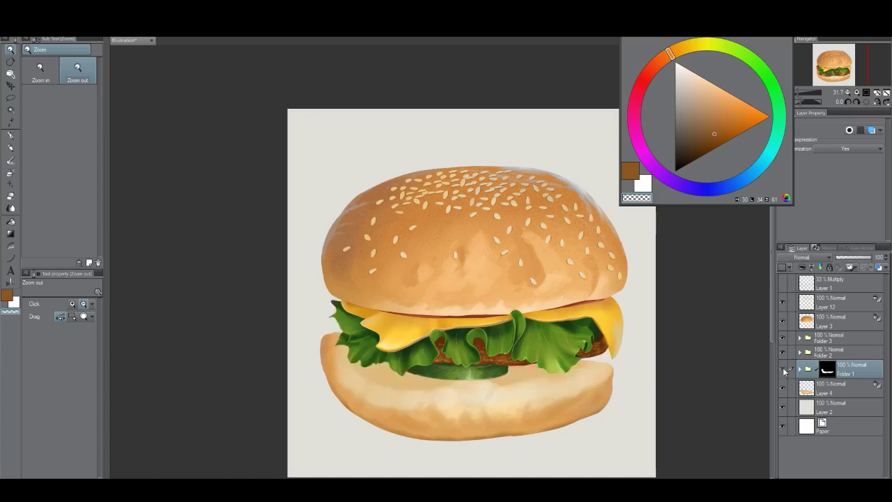
pyautogui.click(783, 371)
pyautogui.hotkey('ctrl', 'shift', 'n')
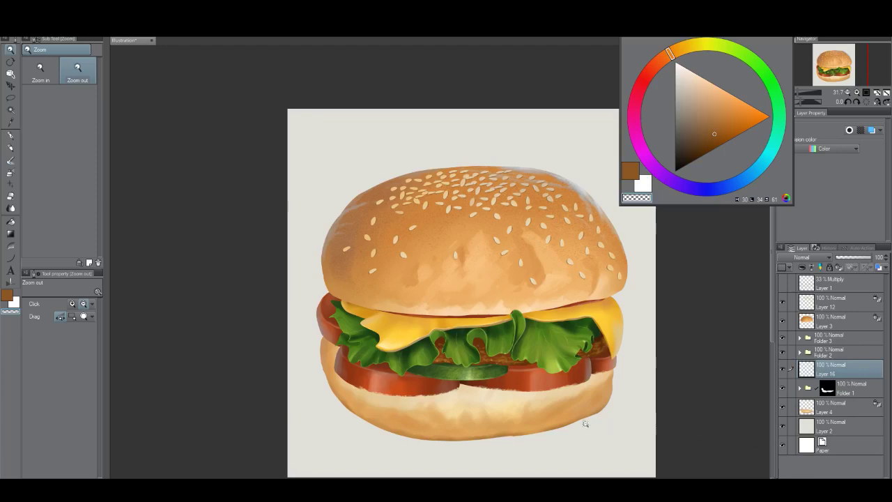
# Step: Choose the van-hround brush at size 40 and mix a deep red sampled from the front tomato slice
pyautogui.scroll(2, 542, 374)
pyautogui.press('b')
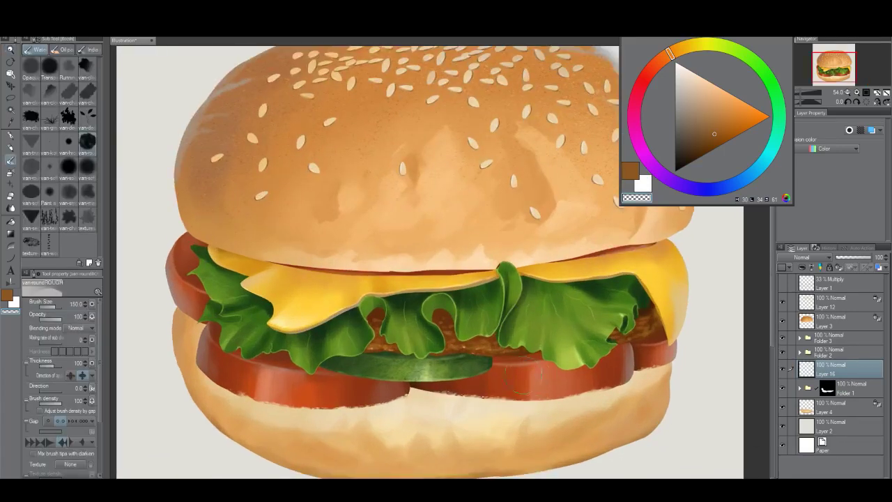
pyautogui.moveTo(513, 365); pyautogui.dragTo(504, 348)
pyautogui.click(68, 143)
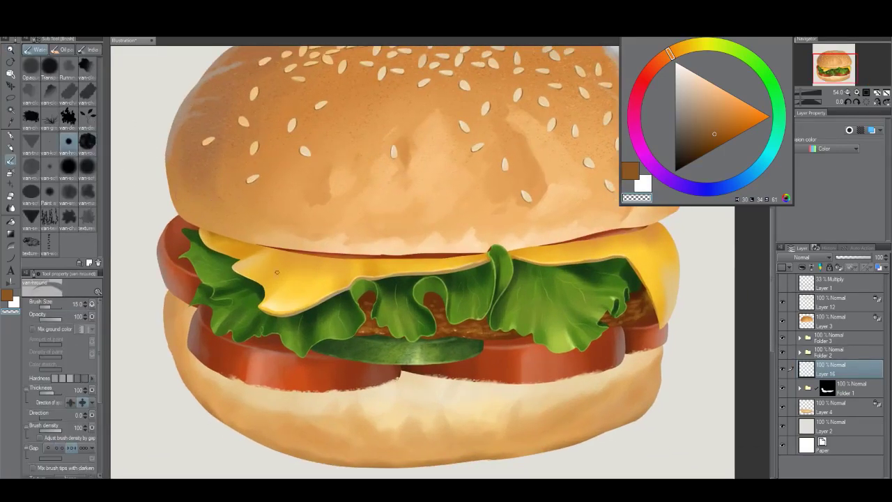
pyautogui.press(']')
pyautogui.press(']')
pyautogui.press(']')
pyautogui.press(']')
pyautogui.press(']')
pyautogui.keyDown('alt'); pyautogui.click(516, 356); pyautogui.keyUp('alt')
pyautogui.click(655, 67)
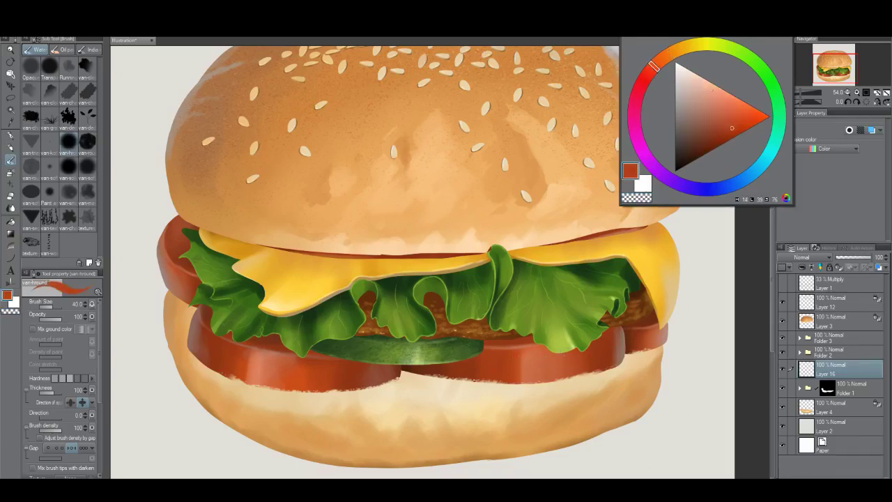
pyautogui.click(728, 129)
pyautogui.moveTo(728, 128); pyautogui.dragTo(729, 131)
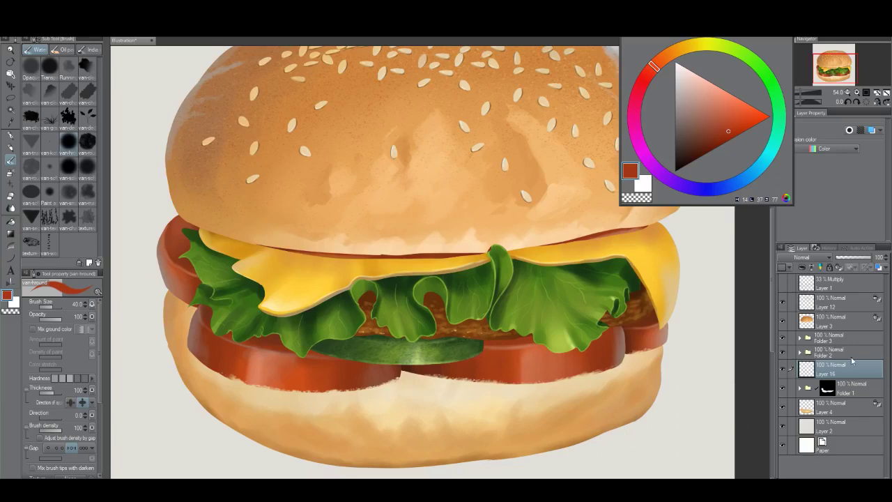
# Step: Check what Folder 2 holds and move Layer 16 above it, just below Folder 3
pyautogui.click(784, 353)
pyautogui.click(784, 353)
pyautogui.moveTo(835, 371); pyautogui.dragTo(843, 337)
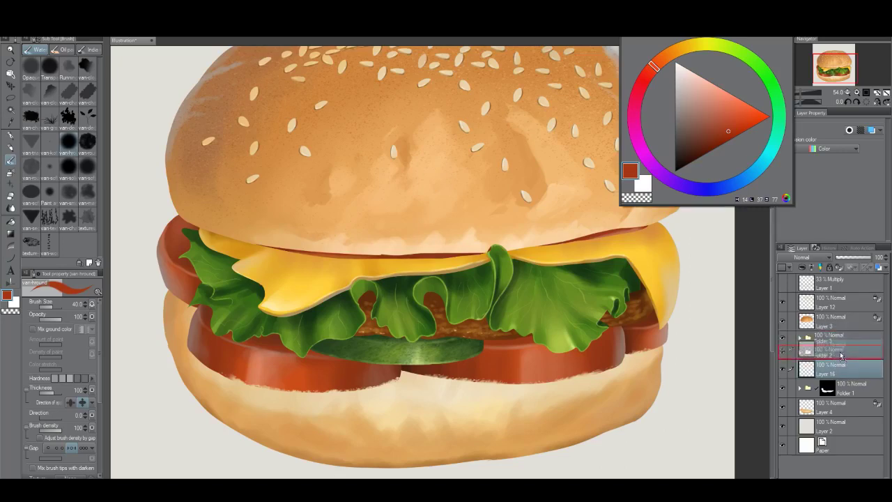
pyautogui.click(783, 354)
pyautogui.click(783, 354)
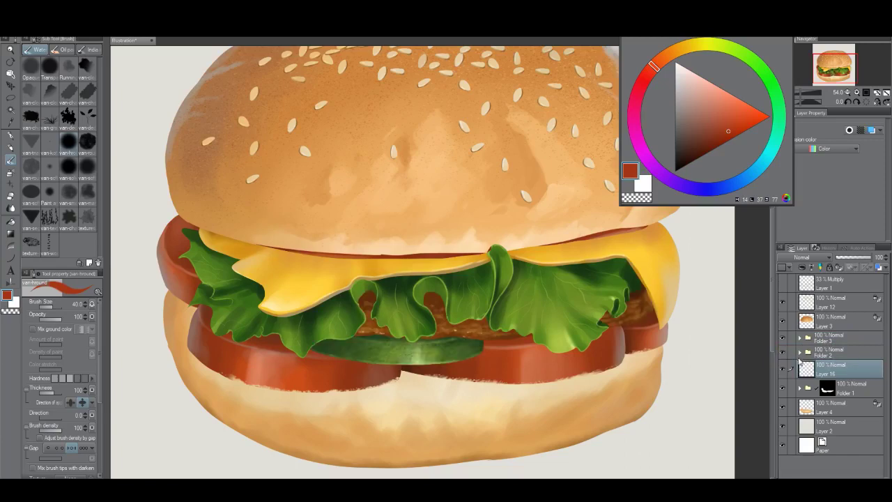
pyautogui.moveTo(830, 367); pyautogui.dragTo(834, 343)
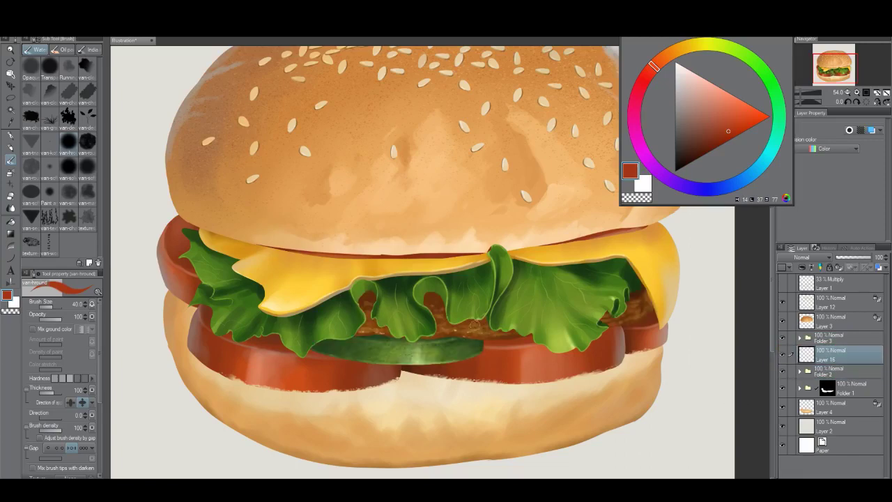
# Step: Paint and fill a red sauce blob running from under the right lettuce leaf onto the bun, with a short separate drip beside it
pyautogui.moveTo(473, 323); pyautogui.dragTo(474, 354)
pyautogui.hotkey('ctrl', 'z')
pyautogui.moveTo(475, 322)
pyautogui.mouseDown()
pyautogui.moveTo(478, 388)
pyautogui.moveTo(498, 406)
pyautogui.moveTo(530, 387)
pyautogui.moveTo(527, 353)
pyautogui.moveTo(481, 322)
pyautogui.mouseUp()
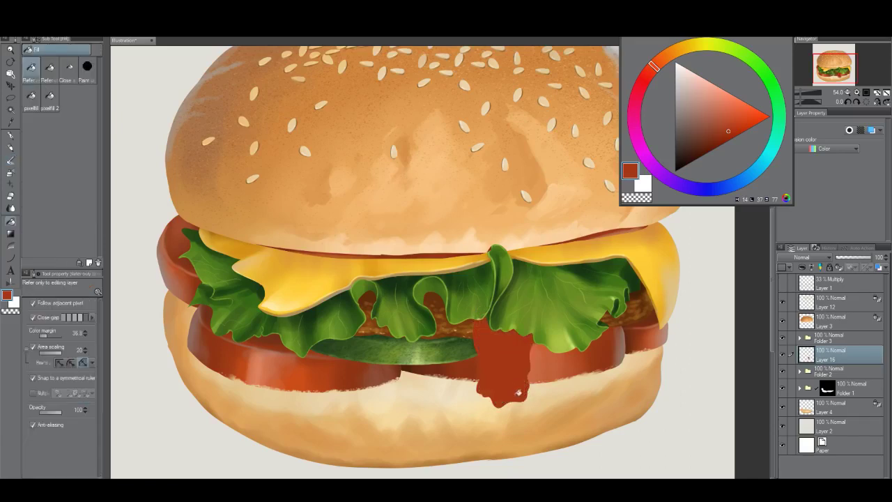
pyautogui.moveTo(492, 405)
pyautogui.mouseDown()
pyautogui.moveTo(495, 412)
pyautogui.moveTo(456, 398)
pyautogui.moveTo(481, 394)
pyautogui.mouseUp()
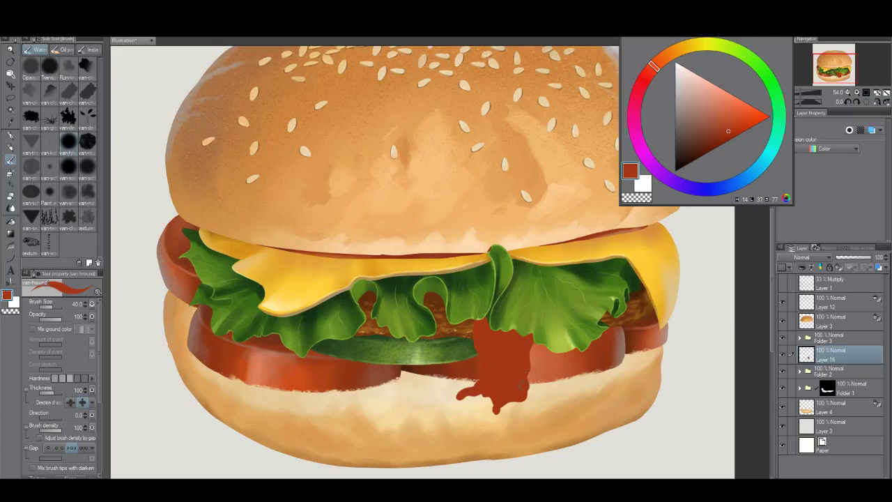
pyautogui.moveTo(535, 343)
pyautogui.mouseDown()
pyautogui.moveTo(542, 373)
pyautogui.moveTo(551, 341)
pyautogui.mouseUp()
pyautogui.press('g')
pyautogui.click(546, 355)
pyautogui.press('b')
# Step: Outline and fill a second red sauce drip over the left tomato slice, plus a small drip nearer its left end
pyautogui.moveTo(414, 370); pyautogui.dragTo(468, 361)
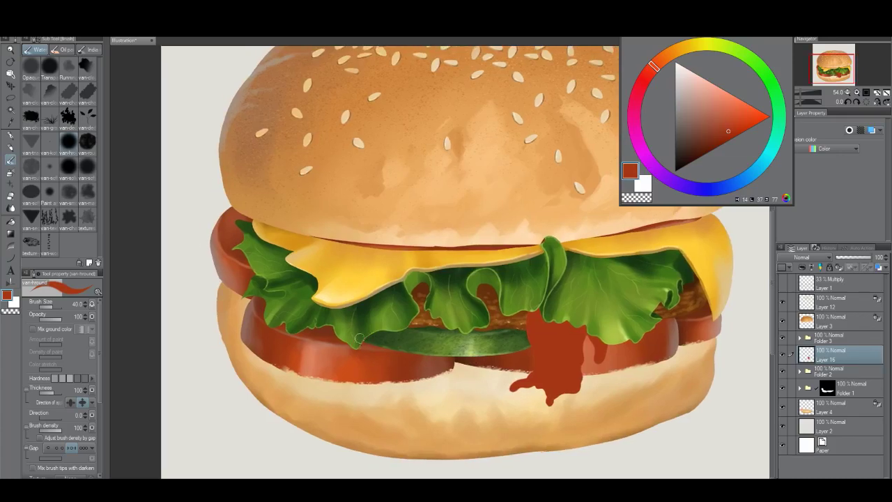
pyautogui.moveTo(357, 368)
pyautogui.mouseDown()
pyautogui.moveTo(345, 397)
pyautogui.moveTo(390, 396)
pyautogui.moveTo(395, 361)
pyautogui.moveTo(417, 320)
pyautogui.mouseUp()
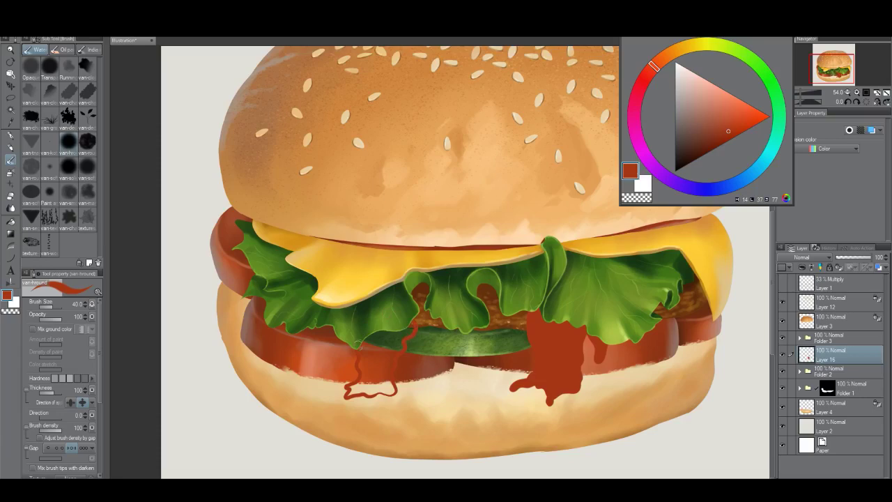
pyautogui.press('g')
pyautogui.click(378, 354)
pyautogui.press('b')
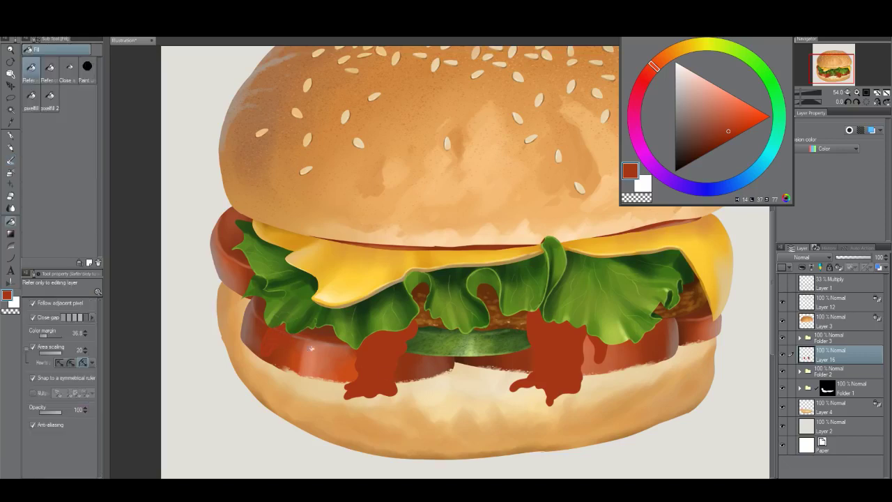
pyautogui.moveTo(641, 371); pyautogui.dragTo(618, 377)
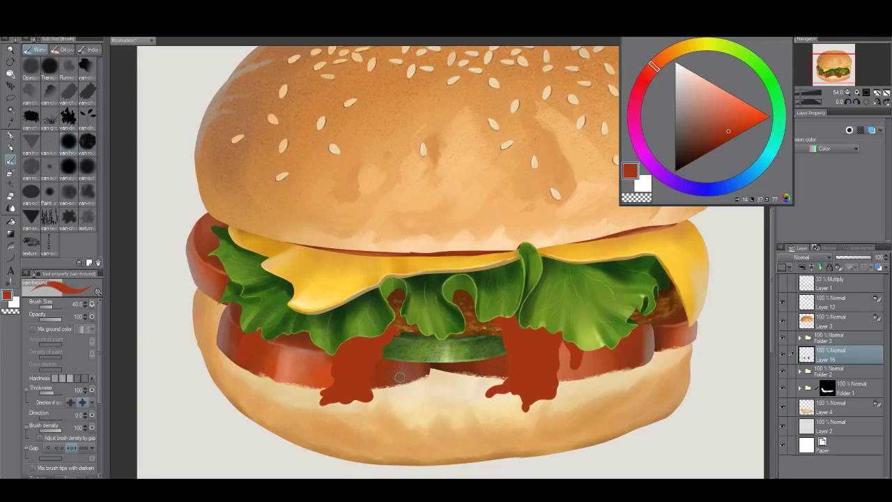
# Step: Extend the lower right edge of the right sauce blob with short red splatters
pyautogui.hotkey('alt', 'space')
pyautogui.moveTo(558, 387)
pyautogui.mouseDown()
pyautogui.moveTo(564, 403)
pyautogui.moveTo(572, 393)
pyautogui.mouseUp()
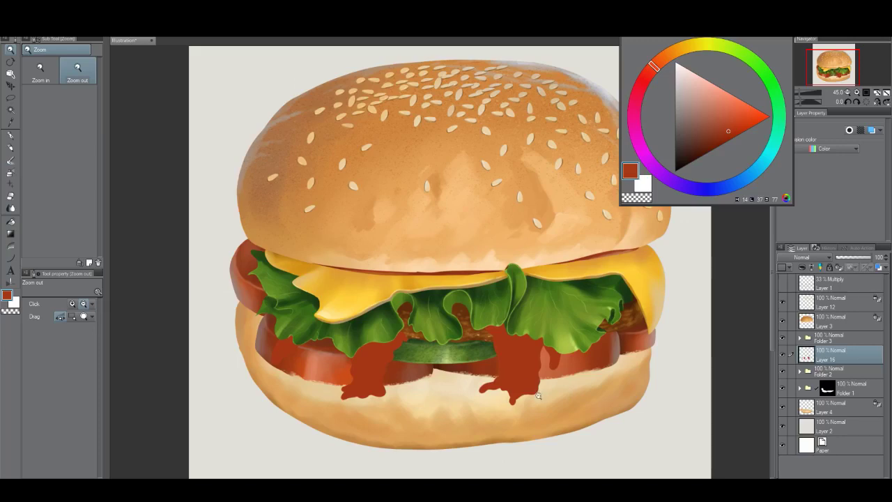
pyautogui.moveTo(537, 396)
pyautogui.mouseDown()
pyautogui.moveTo(560, 398)
pyautogui.moveTo(551, 385)
pyautogui.mouseUp()
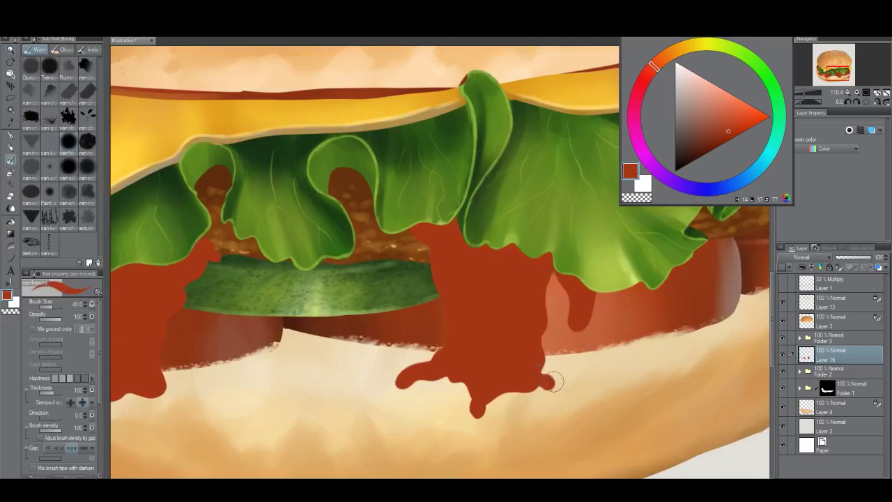
pyautogui.moveTo(544, 349)
pyautogui.mouseDown()
pyautogui.moveTo(576, 362)
pyautogui.moveTo(535, 351)
pyautogui.moveTo(549, 363)
pyautogui.moveTo(540, 365)
pyautogui.moveTo(574, 362)
pyautogui.moveTo(586, 349)
pyautogui.moveTo(576, 324)
pyautogui.moveTo(578, 334)
pyautogui.moveTo(597, 295)
pyautogui.mouseUp()
# Step: Reshape the right sauce blob's bottom edge by carving it with transparent colour and adding small red drips
pyautogui.hotkey('alt', 'space')
pyautogui.moveTo(494, 377); pyautogui.dragTo(458, 428)
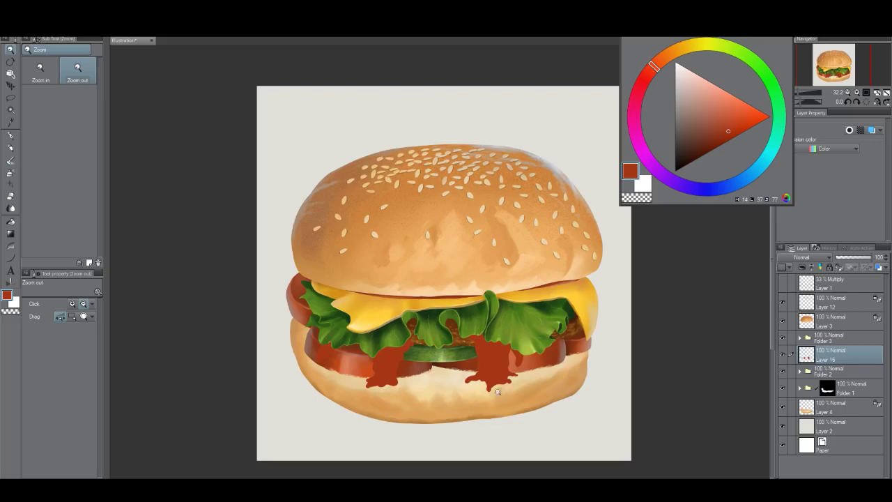
pyautogui.moveTo(499, 391); pyautogui.dragTo(521, 382)
pyautogui.press('c')
pyautogui.moveTo(465, 391)
pyautogui.mouseDown()
pyautogui.moveTo(452, 369)
pyautogui.moveTo(498, 377)
pyautogui.moveTo(449, 365)
pyautogui.moveTo(495, 362)
pyautogui.moveTo(474, 369)
pyautogui.moveTo(426, 360)
pyautogui.mouseUp()
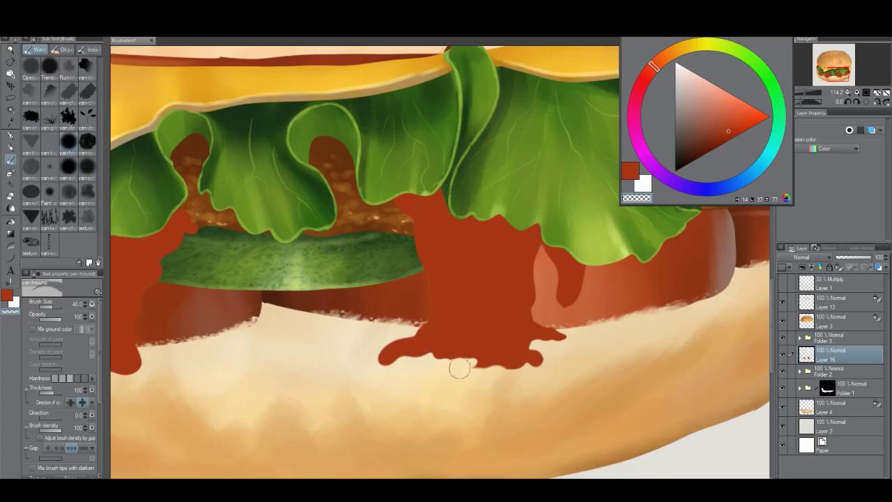
pyautogui.click(631, 173)
pyautogui.moveTo(482, 368)
pyautogui.mouseDown()
pyautogui.moveTo(444, 363)
pyautogui.moveTo(431, 373)
pyautogui.mouseUp()
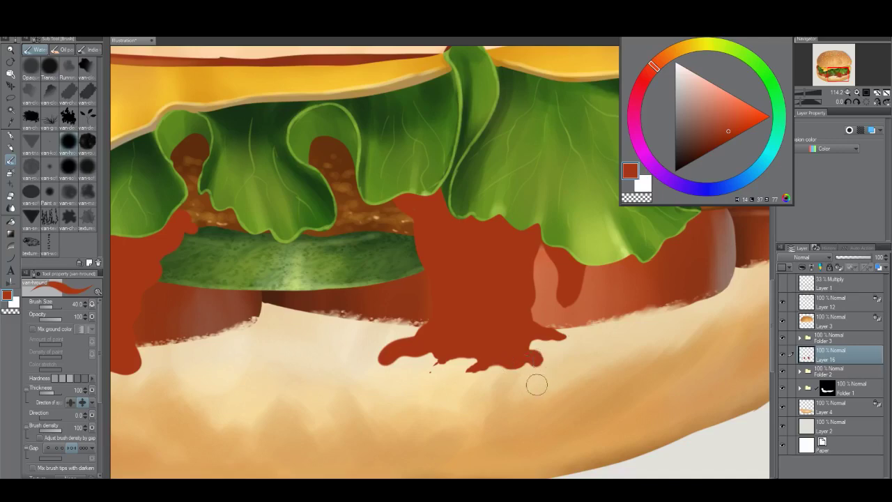
# Step: Lock Layer 16's transparent pixels and shade both sauce drips beneath the lettuce in dark red with the van-smoother brush
pyautogui.hotkey('alt', 'space')
pyautogui.moveTo(520, 388); pyautogui.dragTo(492, 418)
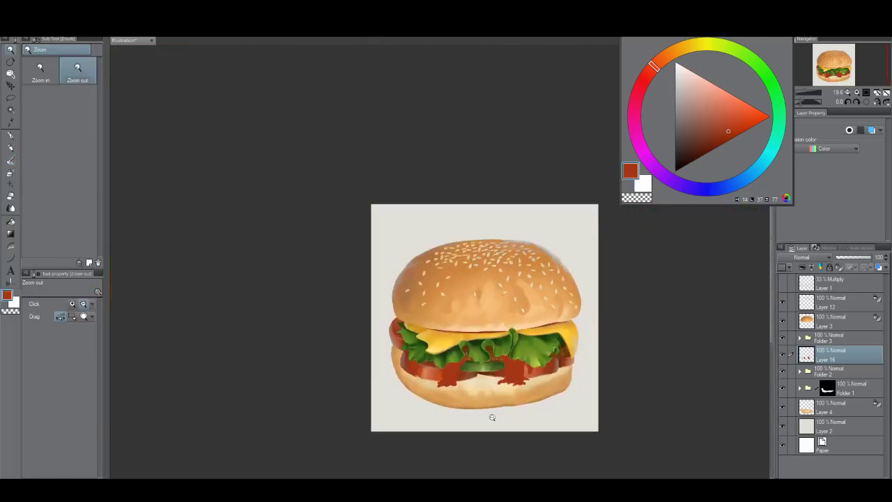
pyautogui.moveTo(528, 391); pyautogui.dragTo(506, 348)
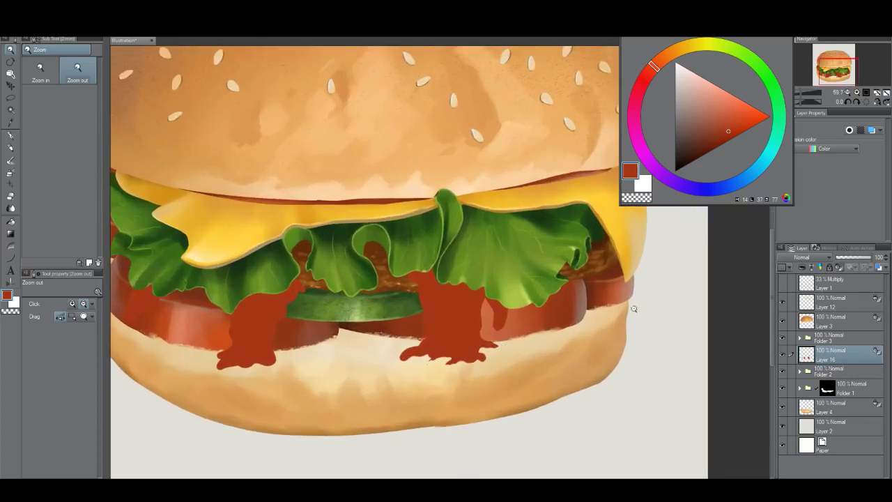
pyautogui.press('b')
pyautogui.click(69, 191)
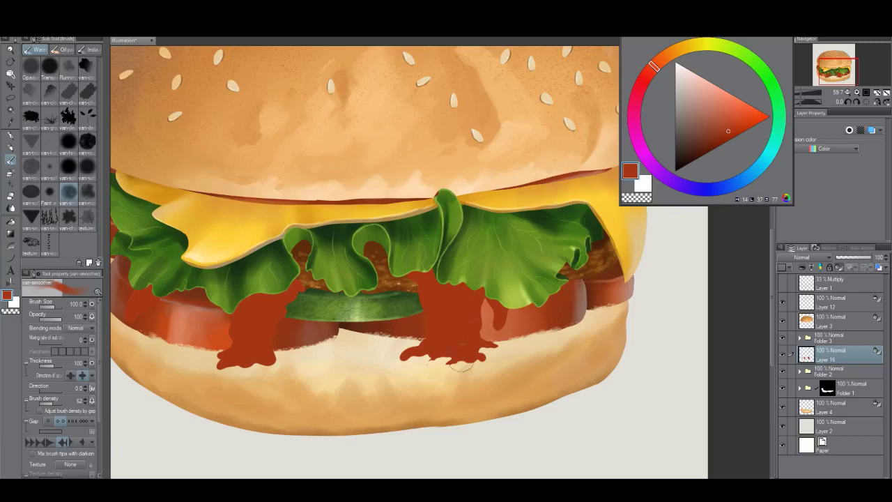
pyautogui.click(714, 141)
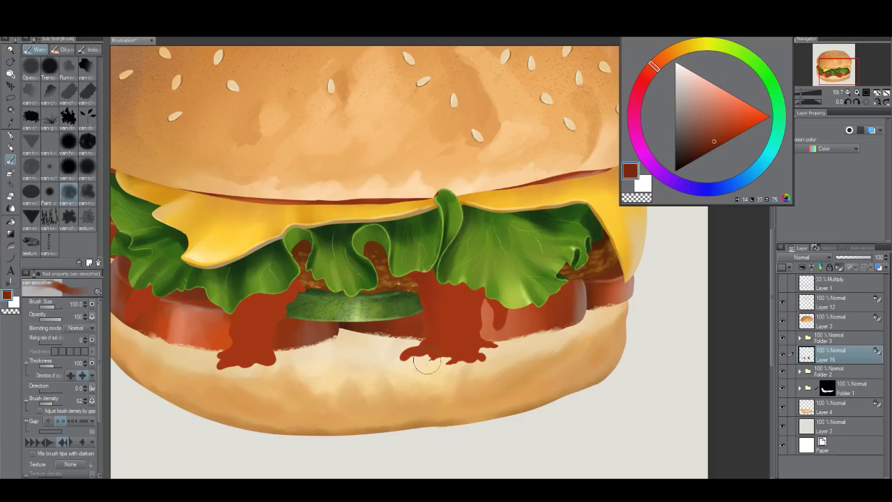
pyautogui.click(708, 143)
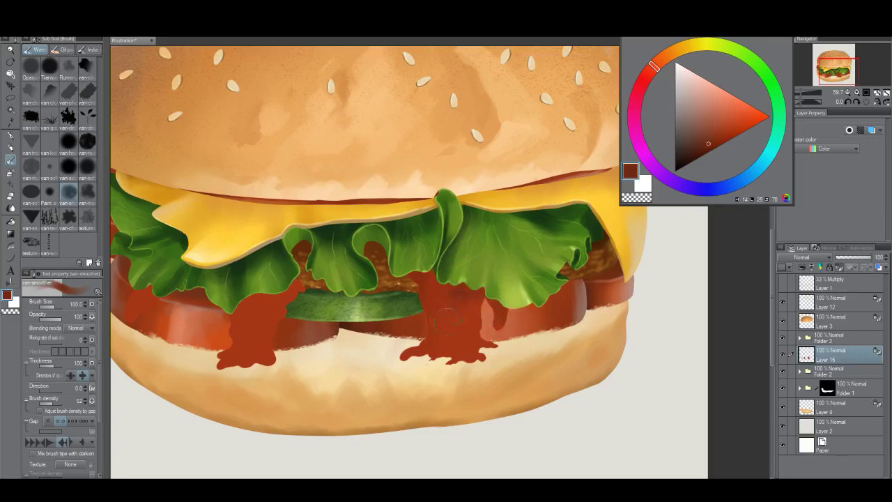
pyautogui.moveTo(298, 334); pyautogui.dragTo(321, 339)
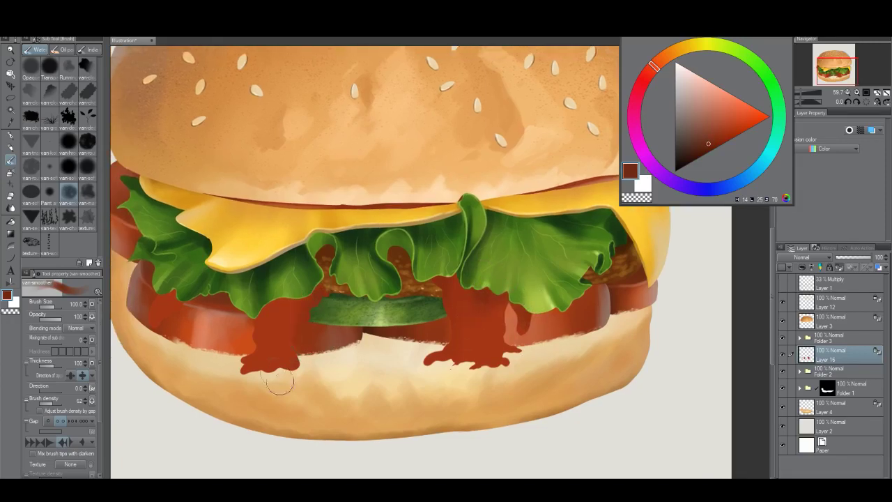
pyautogui.moveTo(262, 307); pyautogui.dragTo(294, 313)
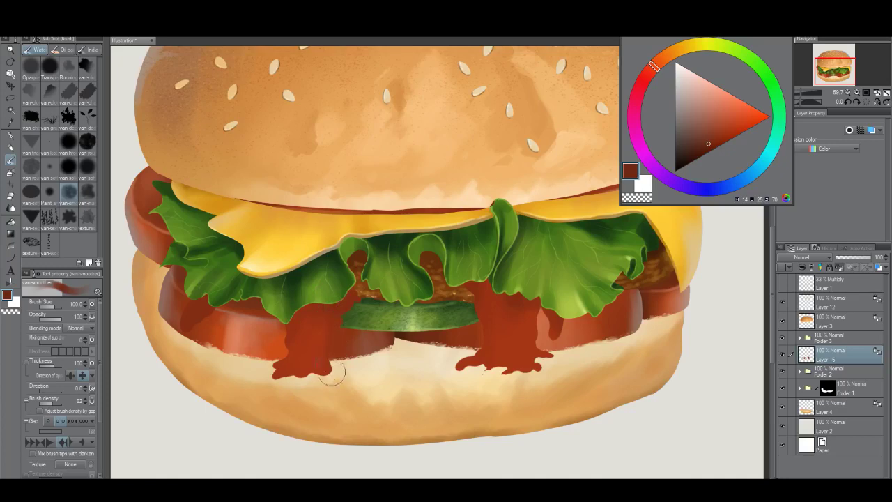
# Step: Resample the sauce reds and deepen the shadow at the top of the right blob with a darker brownish red
pyautogui.keyDown('alt'); pyautogui.click(307, 338); pyautogui.keyUp('alt')
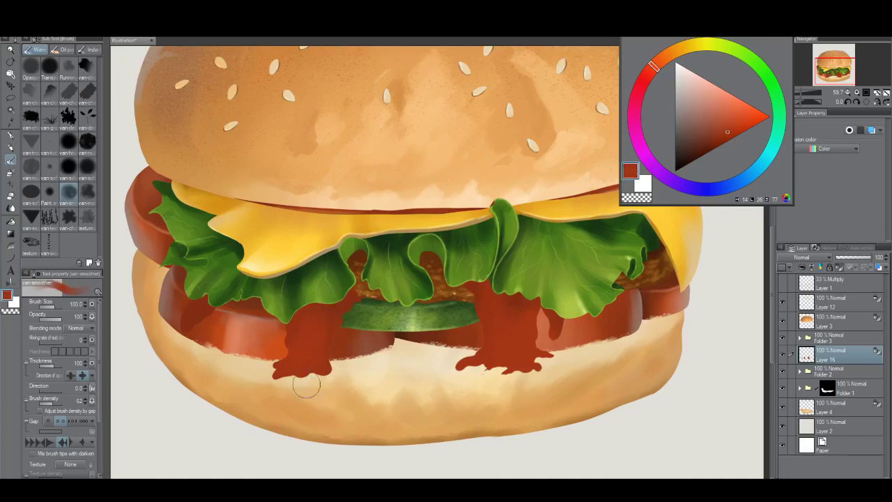
pyautogui.keyDown('alt'); pyautogui.click(516, 305); pyautogui.keyUp('alt')
pyautogui.click(706, 144)
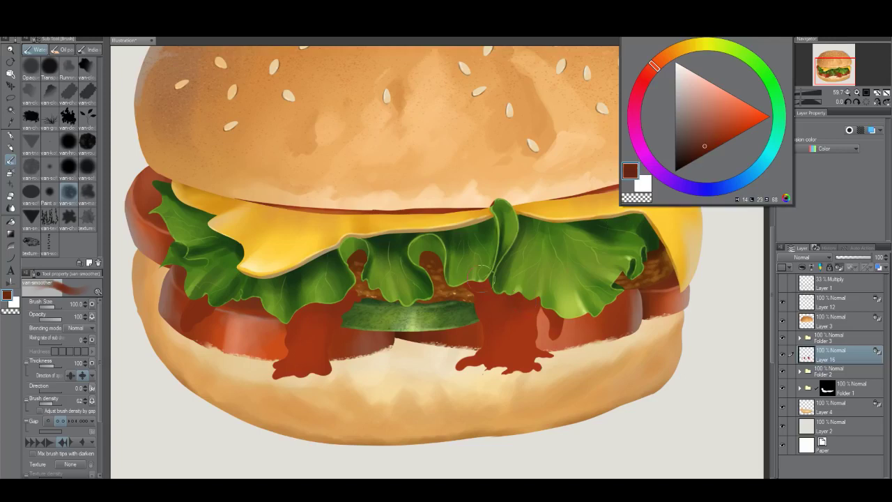
pyautogui.moveTo(504, 328)
pyautogui.mouseDown()
pyautogui.moveTo(489, 305)
pyautogui.moveTo(507, 327)
pyautogui.mouseUp()
# Step: Add a new layer above Layer 16 and clip it to the sauce layer
pyautogui.hotkey('alt', 'space')
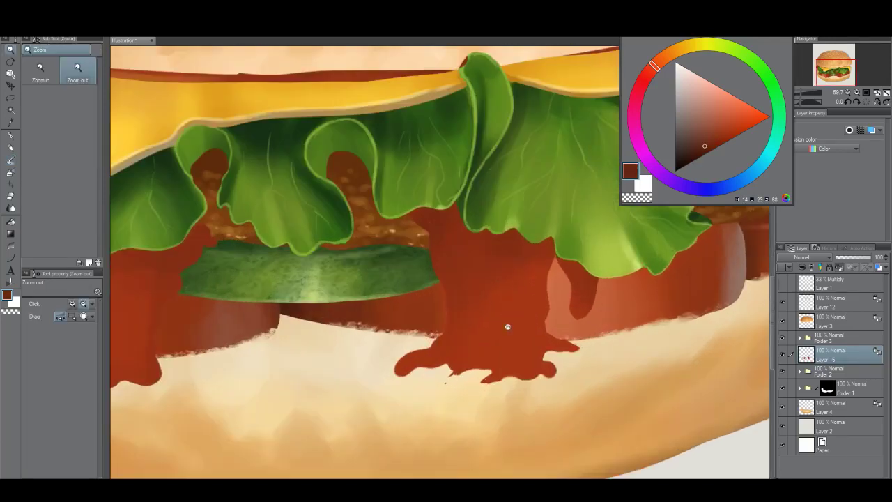
pyautogui.hotkey('ctrl', 'shift', 'n')
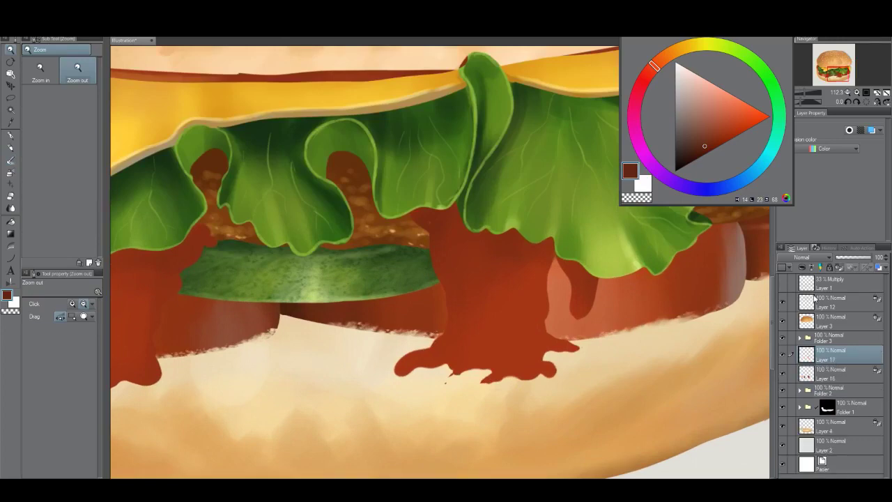
pyautogui.click(802, 267)
pyautogui.moveTo(543, 346); pyautogui.dragTo(530, 332)
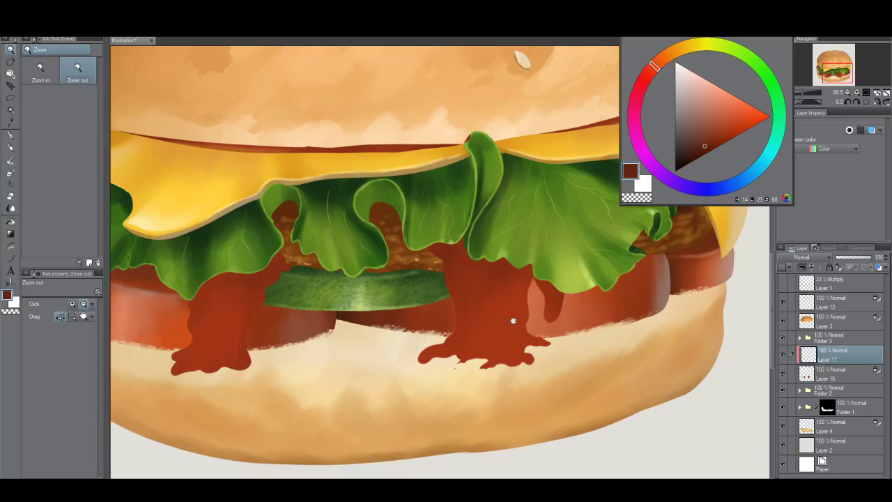
# Step: Choose the van-chalk brush and reduce its size to 80 for detailing the right sauce blob
pyautogui.scroll(1, 513, 321)
pyautogui.press('b')
pyautogui.click(70, 100)
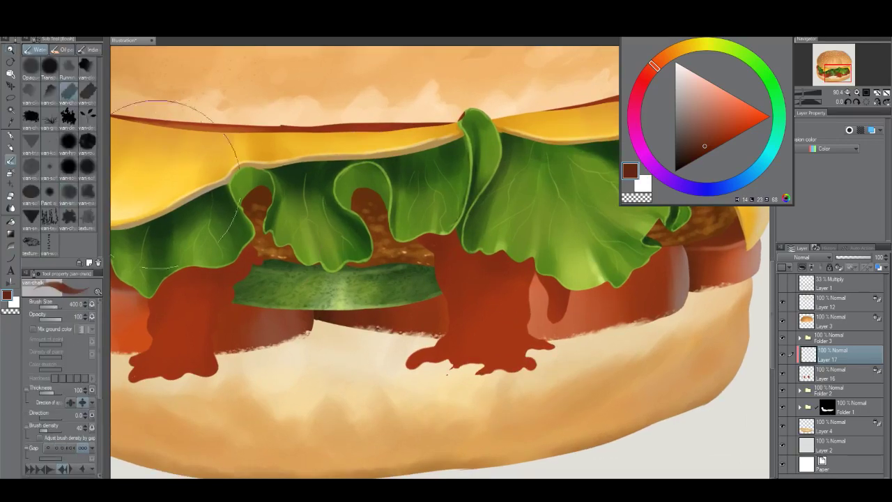
pyautogui.moveTo(429, 331); pyautogui.dragTo(440, 314)
pyautogui.press('[')
pyautogui.press('[')
pyautogui.press('[')
pyautogui.press('[')
pyautogui.press('[')
pyautogui.press('[')
pyautogui.press('[')
pyautogui.press('[')
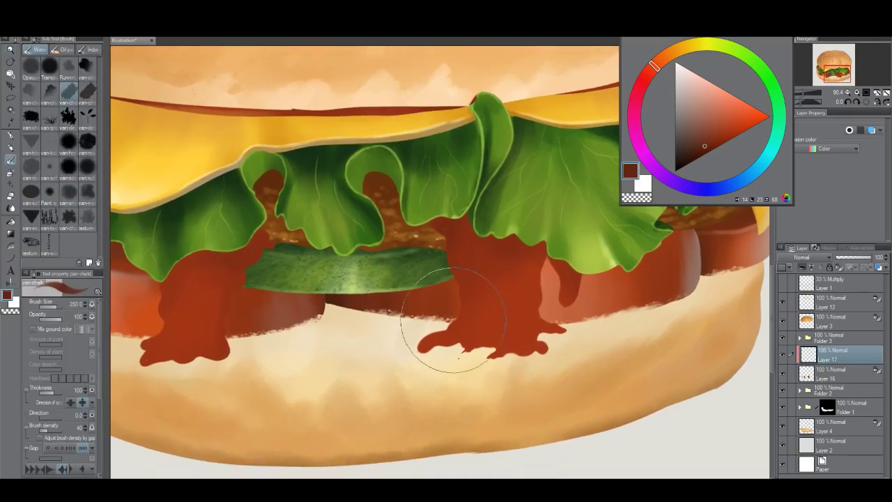
pyautogui.moveTo(481, 313); pyautogui.dragTo(495, 327)
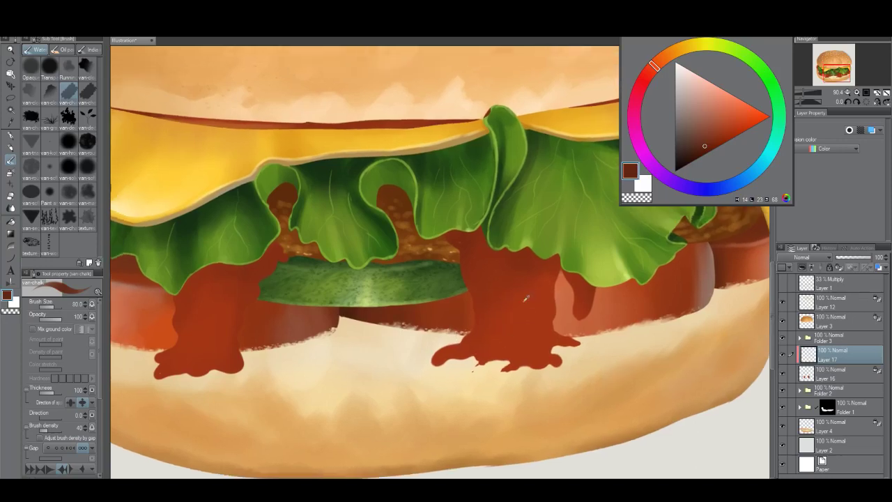
# Step: Mix a muted pink highlight colour and test it on the middle of the right sauce blob
pyautogui.click(728, 132)
pyautogui.click(707, 117)
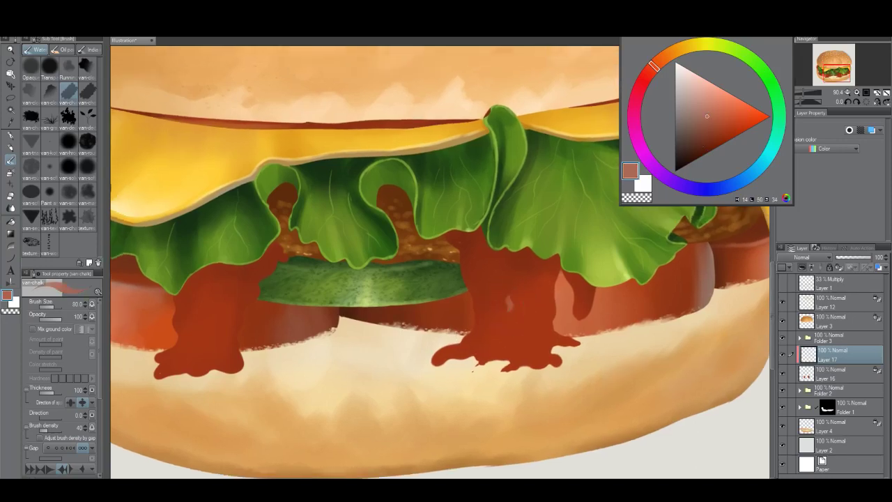
pyautogui.click(702, 103)
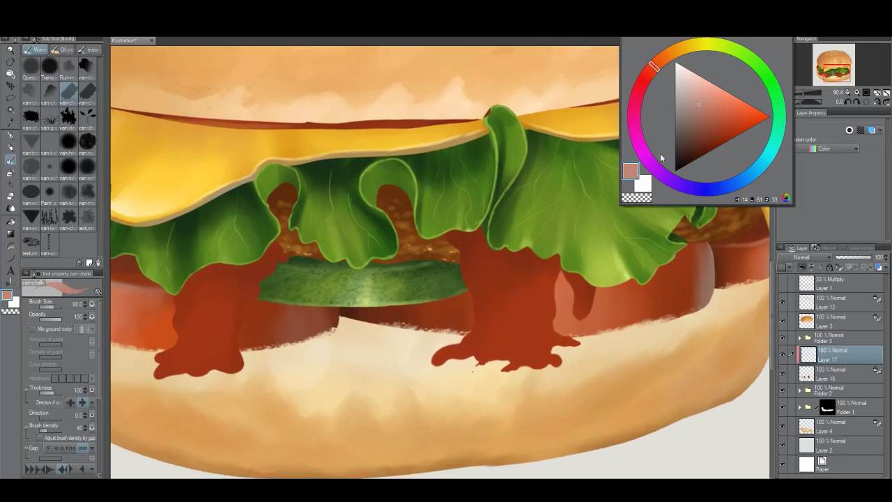
pyautogui.click(650, 70)
pyautogui.moveTo(524, 304)
pyautogui.mouseDown()
pyautogui.moveTo(526, 322)
pyautogui.moveTo(517, 303)
pyautogui.moveTo(519, 313)
pyautogui.mouseUp()
pyautogui.hotkey('ctrl', 'z')
pyautogui.click(703, 104)
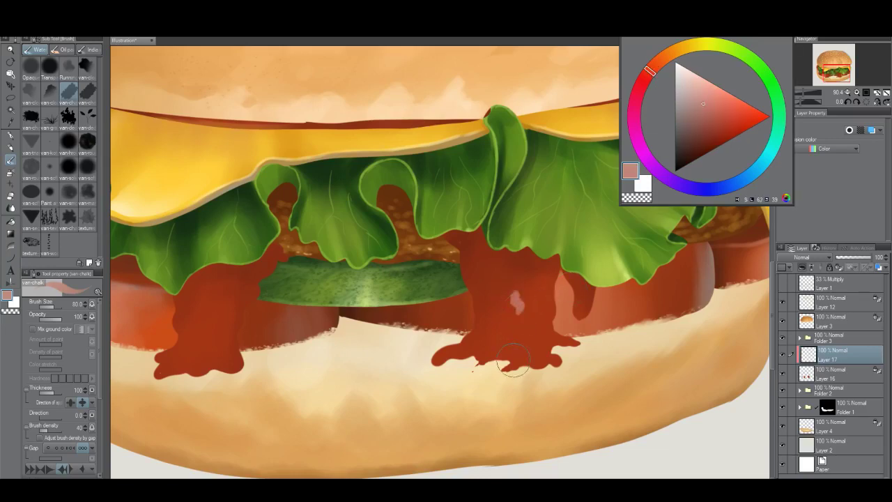
pyautogui.hotkey('ctrl', 'z')
# Step: Paint broken pink highlights down the right sauce blob, across its spreading lower edge and on the small drip beside it
pyautogui.moveTo(530, 292)
pyautogui.mouseDown()
pyautogui.moveTo(532, 300)
pyautogui.moveTo(523, 294)
pyautogui.mouseUp()
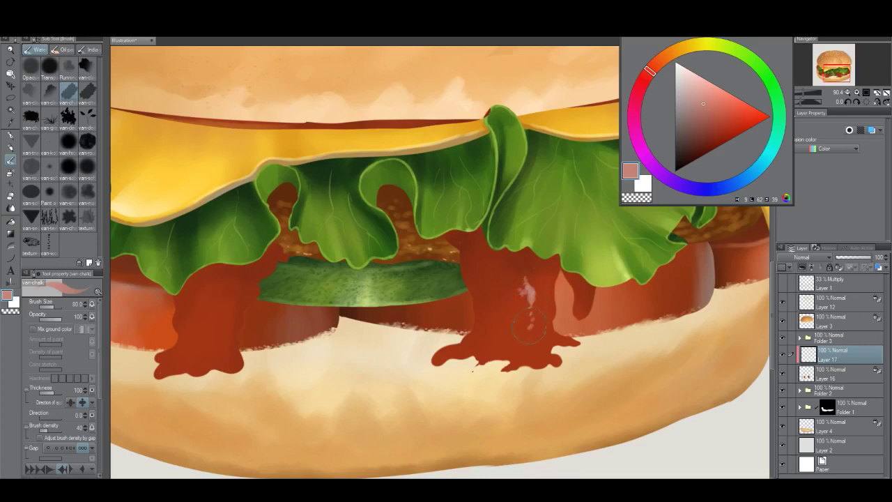
pyautogui.moveTo(537, 354)
pyautogui.mouseDown()
pyautogui.moveTo(546, 364)
pyautogui.moveTo(533, 349)
pyautogui.mouseUp()
pyautogui.hotkey('ctrl', 'z')
pyautogui.moveTo(481, 357)
pyautogui.mouseDown()
pyautogui.moveTo(499, 328)
pyautogui.moveTo(436, 354)
pyautogui.moveTo(461, 343)
pyautogui.mouseUp()
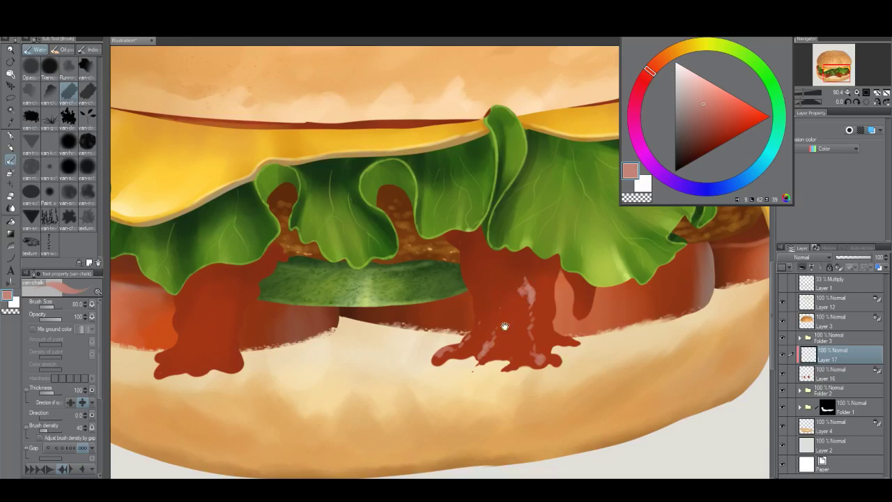
pyautogui.moveTo(505, 327)
pyautogui.mouseDown()
pyautogui.moveTo(497, 330)
pyautogui.moveTo(522, 310)
pyautogui.mouseUp()
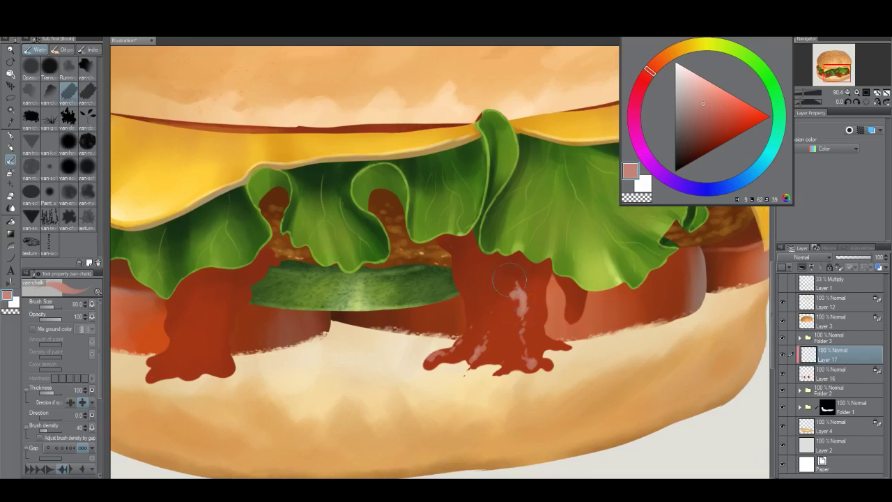
pyautogui.moveTo(509, 280)
pyautogui.mouseDown()
pyautogui.moveTo(499, 272)
pyautogui.moveTo(507, 268)
pyautogui.mouseUp()
pyautogui.moveTo(575, 307); pyautogui.dragTo(578, 295)
# Step: Paint matching pink highlights down the centre of the left sauce blob and on its lower lobes
pyautogui.moveTo(394, 348); pyautogui.dragTo(434, 337)
pyautogui.moveTo(267, 356)
pyautogui.mouseDown()
pyautogui.moveTo(224, 366)
pyautogui.moveTo(243, 326)
pyautogui.mouseUp()
pyautogui.moveTo(191, 366); pyautogui.dragTo(207, 352)
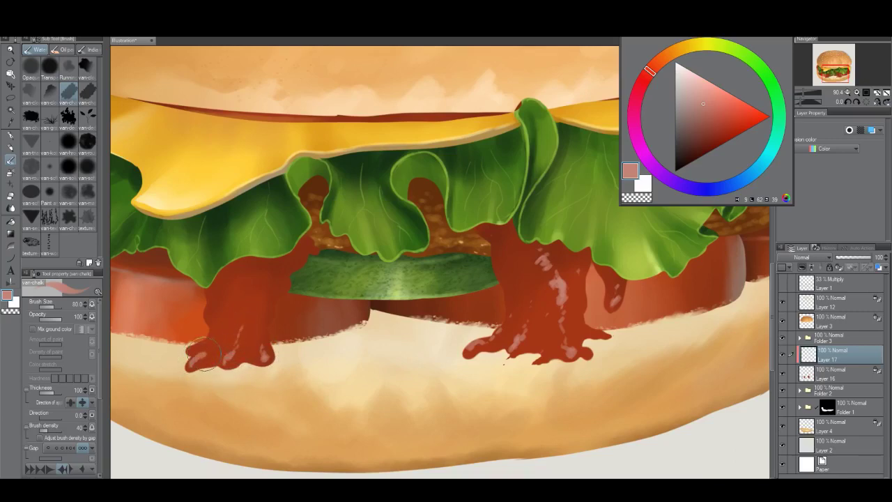
pyautogui.moveTo(248, 301)
pyautogui.mouseDown()
pyautogui.moveTo(245, 311)
pyautogui.moveTo(230, 293)
pyautogui.moveTo(246, 293)
pyautogui.moveTo(242, 286)
pyautogui.mouseUp()
pyautogui.hotkey('alt', 'space')
pyautogui.moveTo(417, 313); pyautogui.dragTo(411, 359)
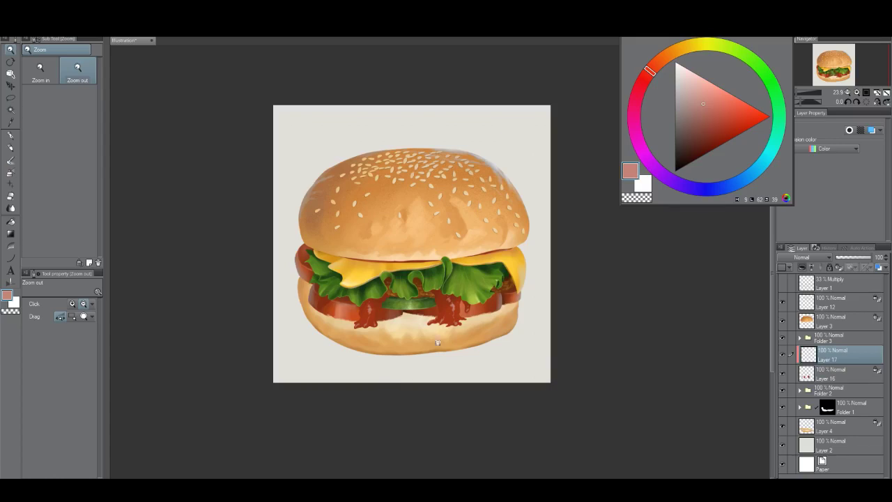
pyautogui.scroll(8, 389, 308)
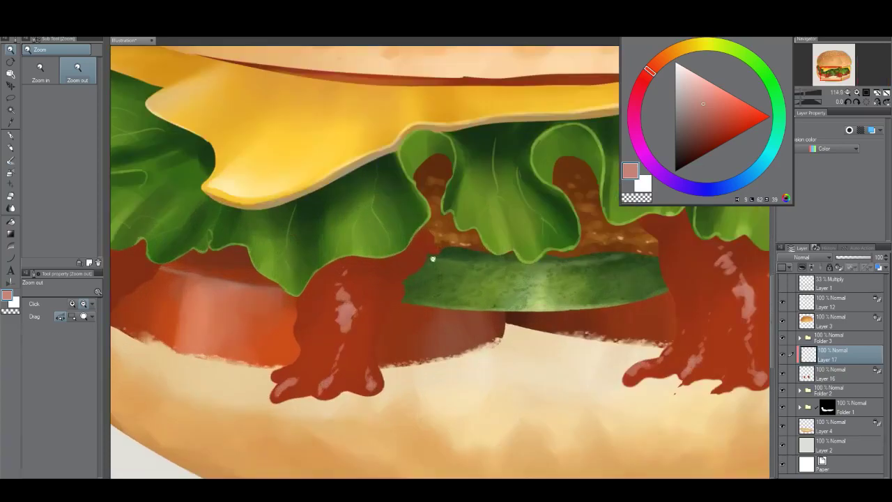
pyautogui.press('b')
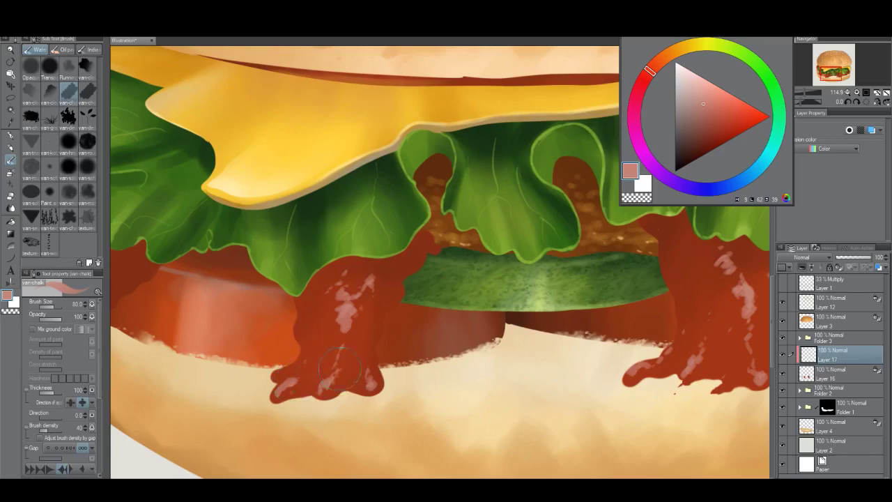
pyautogui.hotkey('alt', 'space')
pyautogui.moveTo(385, 355); pyautogui.dragTo(355, 383)
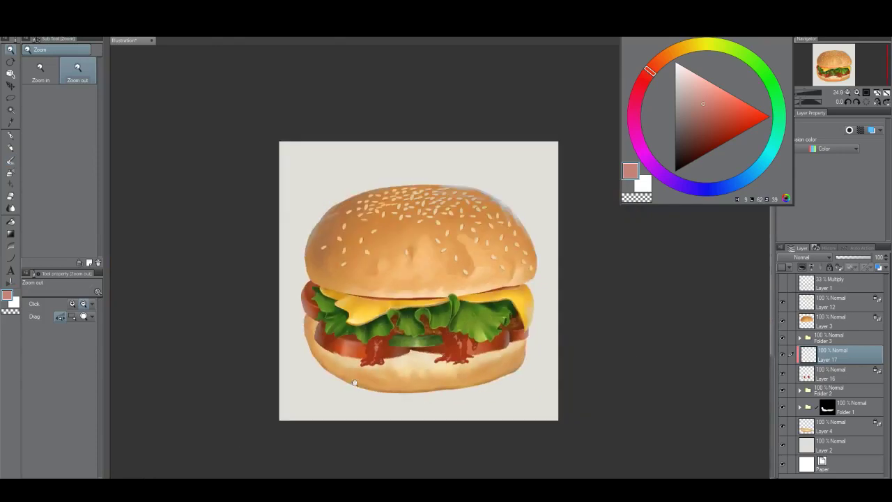
# Step: Choose a paler pink and brighten the core of the highlights on the right sauce blob and small drip
pyautogui.moveTo(469, 358); pyautogui.dragTo(502, 338)
pyautogui.keyDown('alt'); pyautogui.click(445, 308); pyautogui.keyUp('alt')
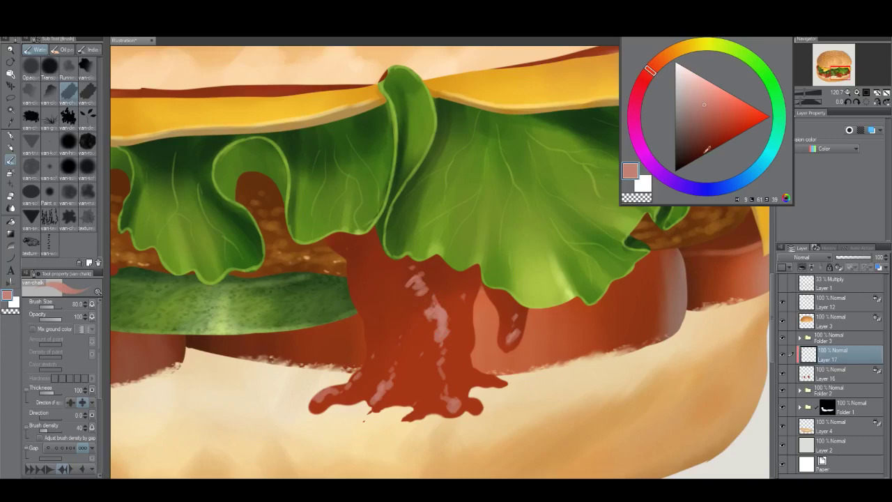
pyautogui.click(654, 70)
pyautogui.click(689, 114)
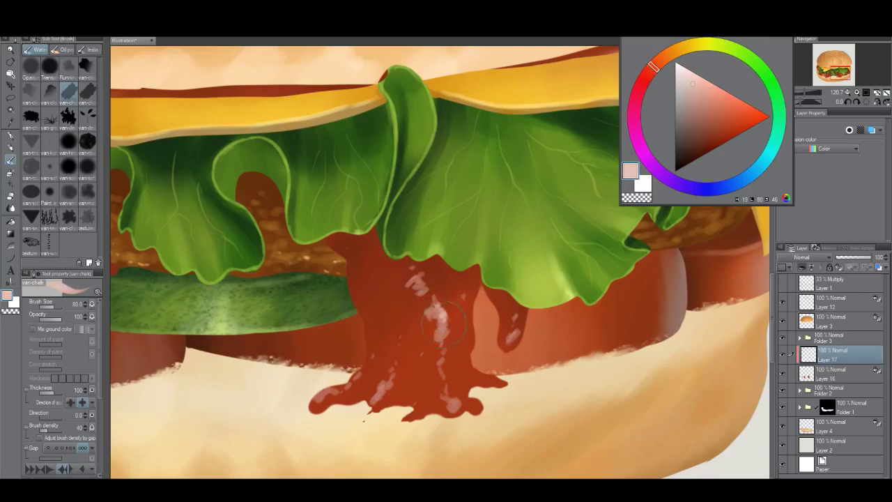
pyautogui.moveTo(432, 295); pyautogui.dragTo(427, 290)
pyautogui.hotkey('alt', 'space')
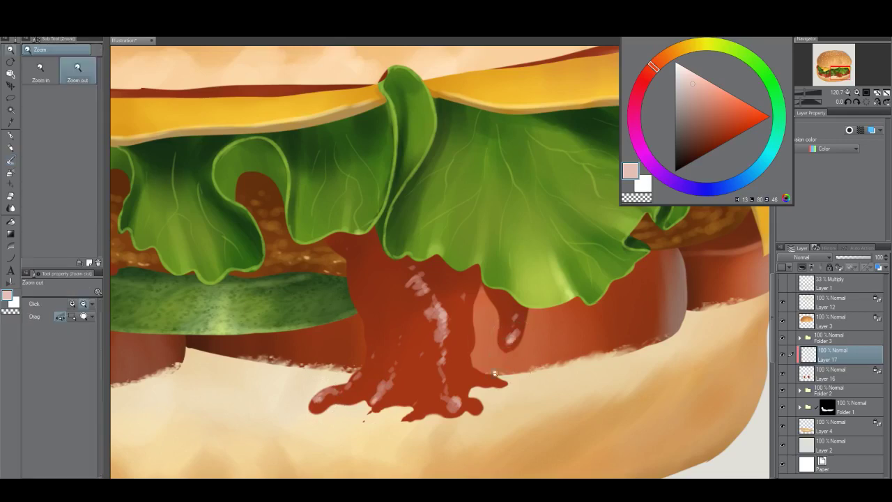
pyautogui.moveTo(505, 374); pyautogui.dragTo(460, 391)
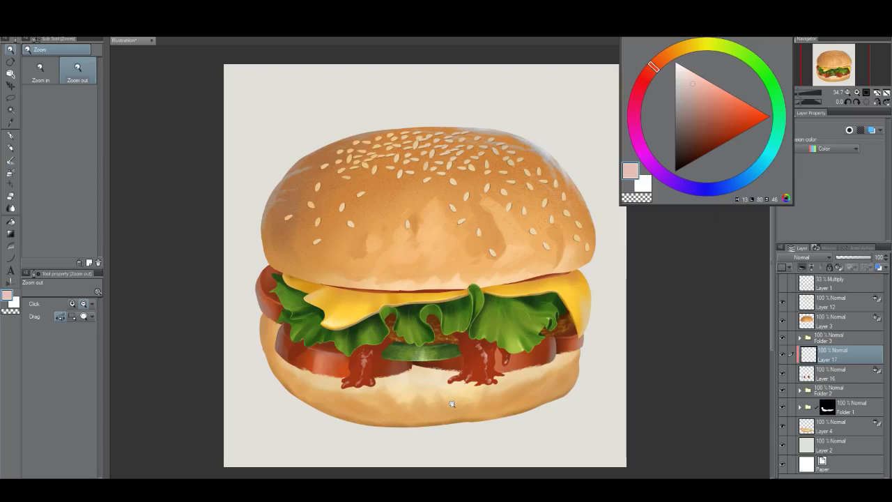
# Step: Brighten the left sauce blob's central and lower-lobe highlights with the same pale pink
pyautogui.scroll(2, 392, 388)
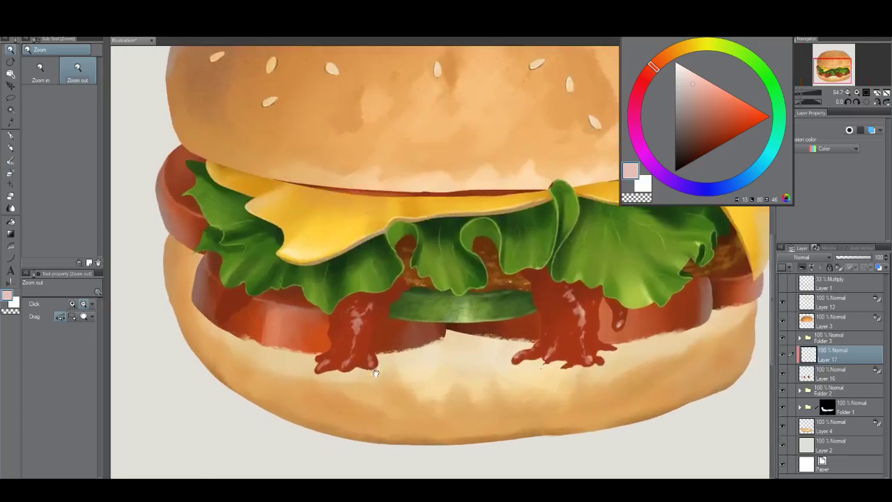
pyautogui.scroll(5, 364, 375)
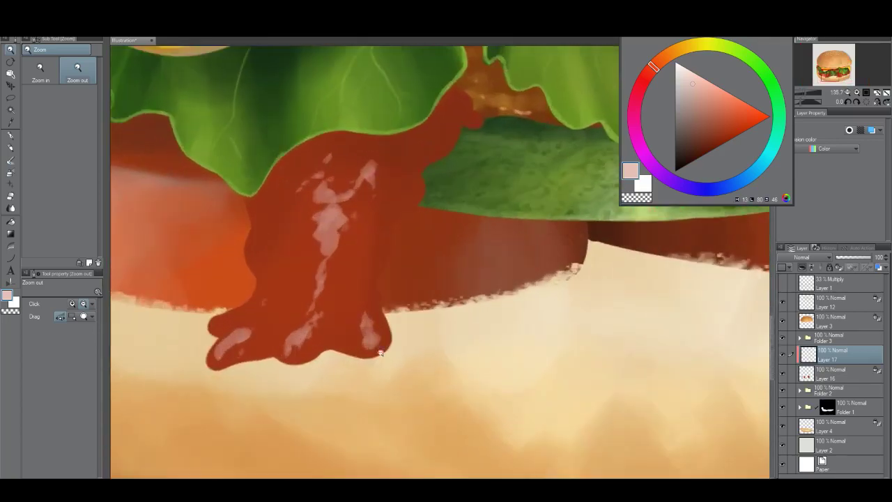
pyautogui.press('b')
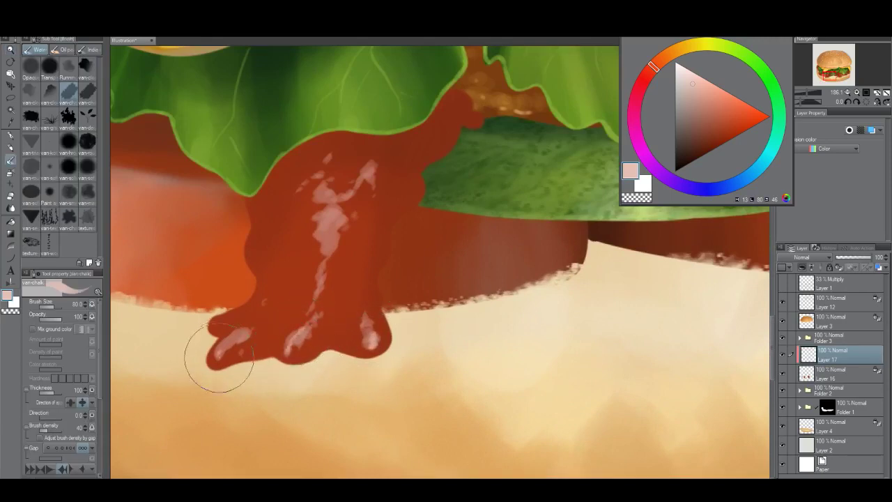
pyautogui.scroll(1, 289, 309)
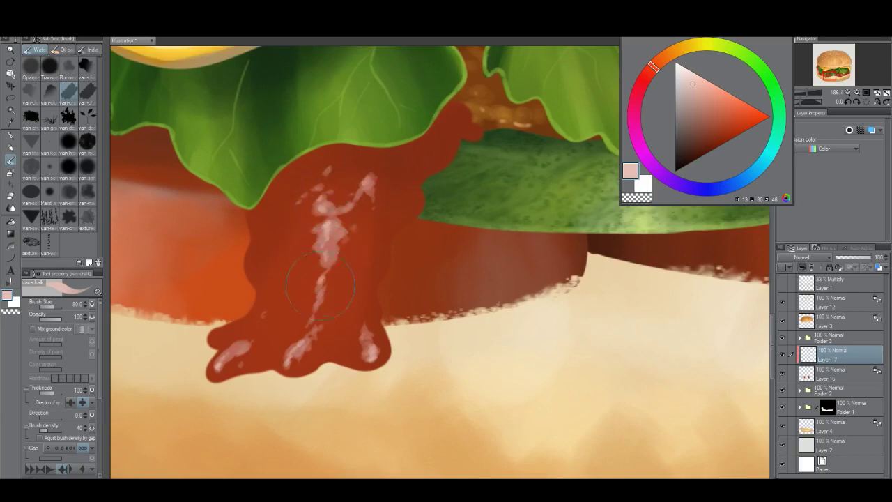
pyautogui.hotkey('alt', 'space')
pyautogui.moveTo(349, 331); pyautogui.dragTo(316, 401)
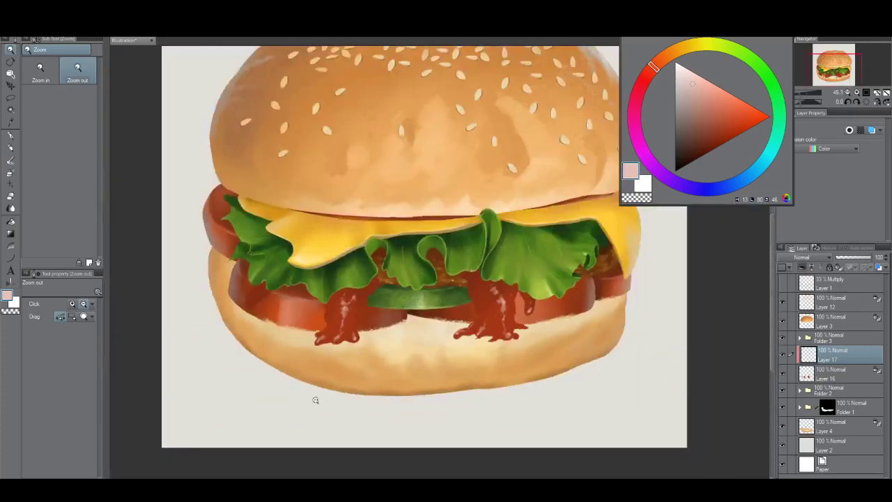
# Step: Use the van-smoother brush at size 30 with a greyish pink to add soft reflections along the left sauce blob's sides
pyautogui.moveTo(345, 325); pyautogui.dragTo(371, 324)
pyautogui.click(68, 191)
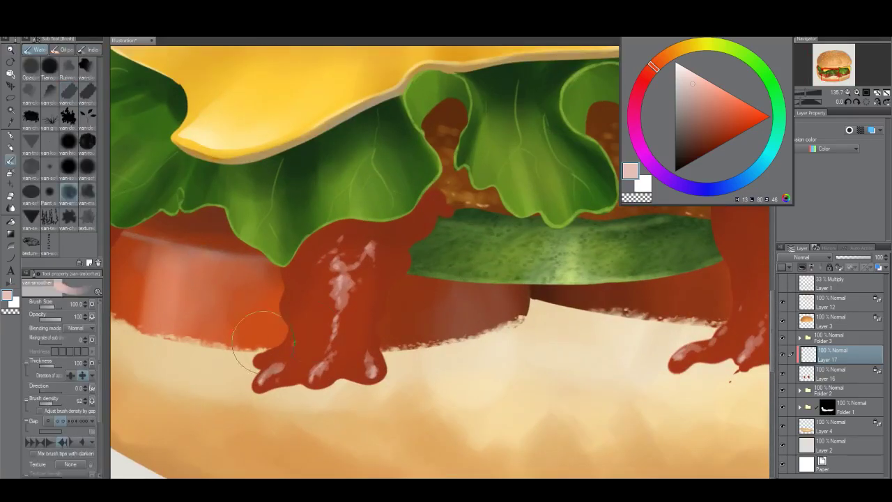
pyautogui.moveTo(689, 87); pyautogui.dragTo(684, 89)
pyautogui.press('[')
pyautogui.press('[')
pyautogui.press('[')
pyautogui.press('[')
pyautogui.press('[')
pyautogui.press('[')
pyautogui.moveTo(283, 312); pyautogui.dragTo(305, 270)
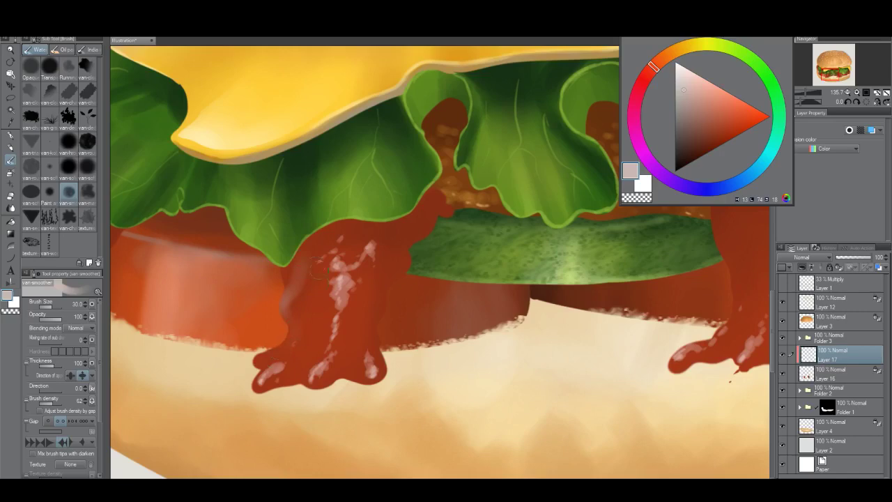
pyautogui.moveTo(399, 306)
pyautogui.mouseDown()
pyautogui.moveTo(425, 311)
pyautogui.moveTo(400, 333)
pyautogui.mouseUp()
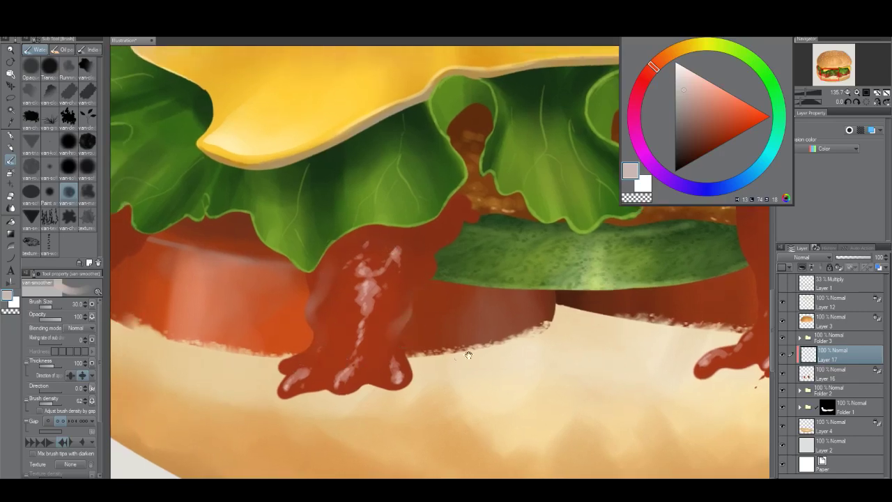
# Step: Add soft greyish-pink reflections along both sides of the right sauce blob and on the small drip
pyautogui.moveTo(610, 382); pyautogui.dragTo(457, 377)
pyautogui.moveTo(605, 271); pyautogui.dragTo(602, 306)
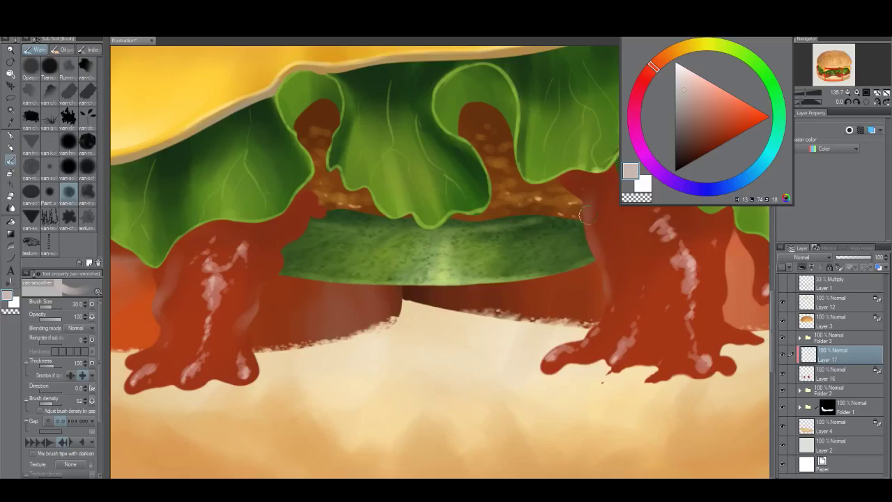
pyautogui.moveTo(592, 257); pyautogui.dragTo(532, 307)
pyautogui.moveTo(555, 242); pyautogui.dragTo(535, 274)
pyautogui.moveTo(533, 364); pyautogui.dragTo(457, 335)
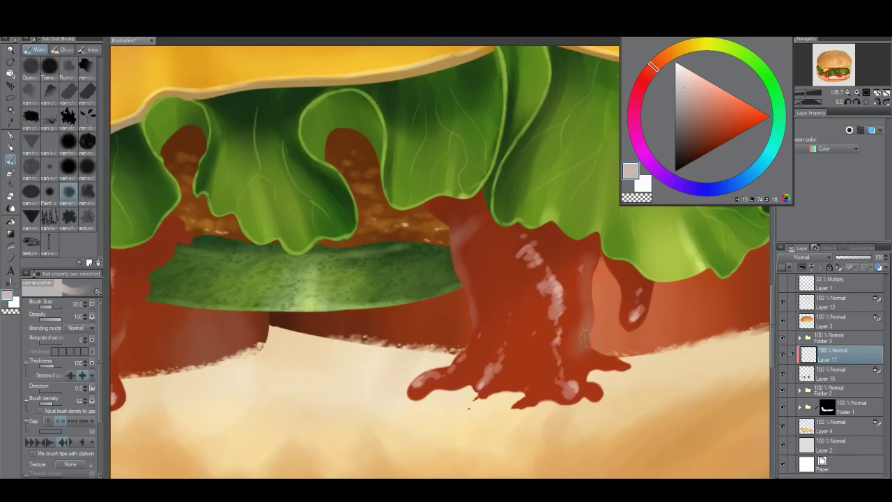
pyautogui.moveTo(652, 289)
pyautogui.mouseDown()
pyautogui.moveTo(644, 316)
pyautogui.moveTo(657, 276)
pyautogui.moveTo(631, 329)
pyautogui.mouseUp()
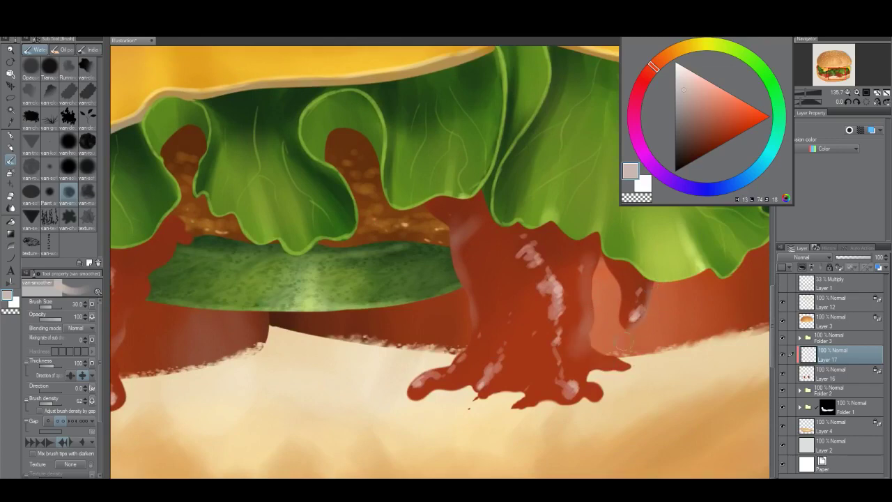
pyautogui.moveTo(662, 363); pyautogui.dragTo(635, 365)
pyautogui.click(635, 364)
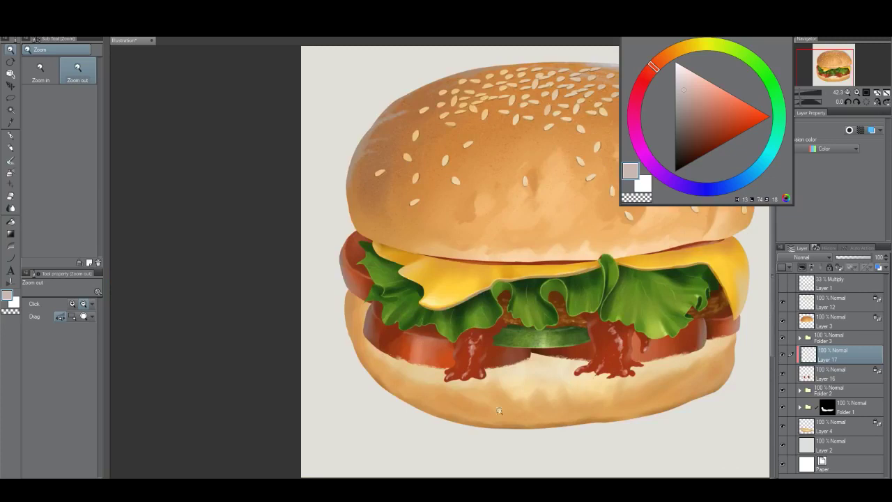
# Step: Paint a soft greyish-pink reflection along the outer edge of the sauce drip over the far-left tomato
pyautogui.moveTo(402, 333); pyautogui.dragTo(399, 350)
pyautogui.press('b')
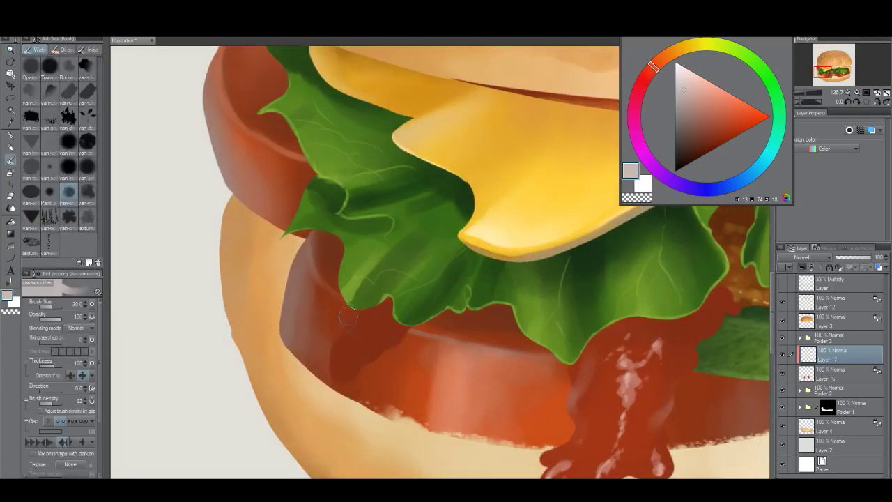
pyautogui.moveTo(348, 317)
pyautogui.mouseDown()
pyautogui.moveTo(333, 346)
pyautogui.moveTo(335, 381)
pyautogui.mouseUp()
pyautogui.moveTo(334, 347); pyautogui.dragTo(333, 391)
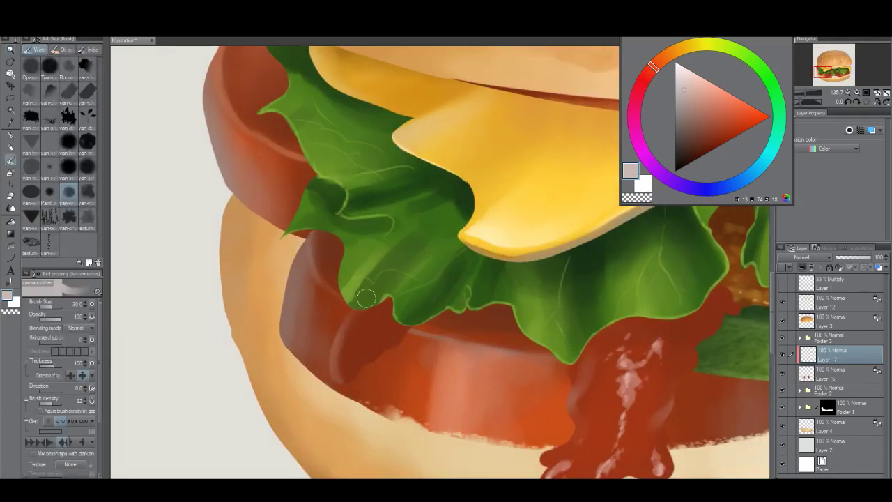
pyautogui.moveTo(366, 298)
pyautogui.mouseDown()
pyautogui.moveTo(342, 355)
pyautogui.moveTo(342, 393)
pyautogui.moveTo(336, 354)
pyautogui.moveTo(338, 371)
pyautogui.moveTo(364, 306)
pyautogui.moveTo(351, 352)
pyautogui.mouseUp()
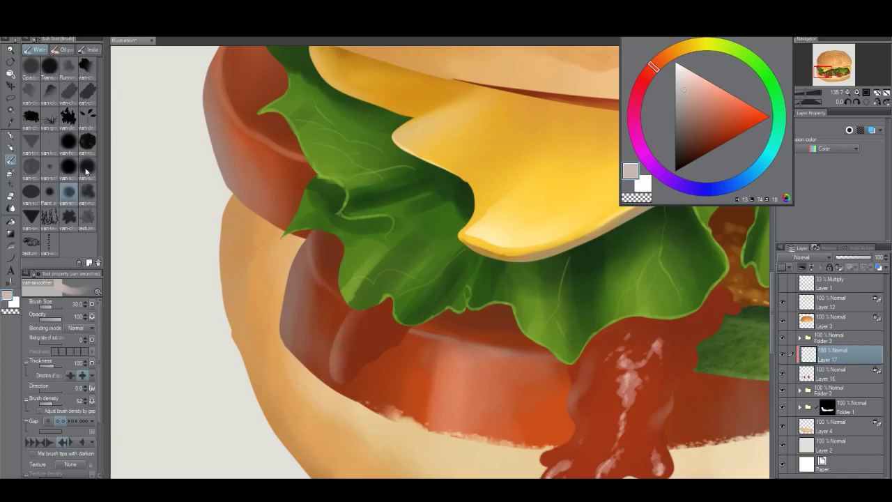
# Step: Add a crisp van-chalk highlight to the far-left sauce drip and refine it with pinkish reds sampled from the drip
pyautogui.click(68, 91)
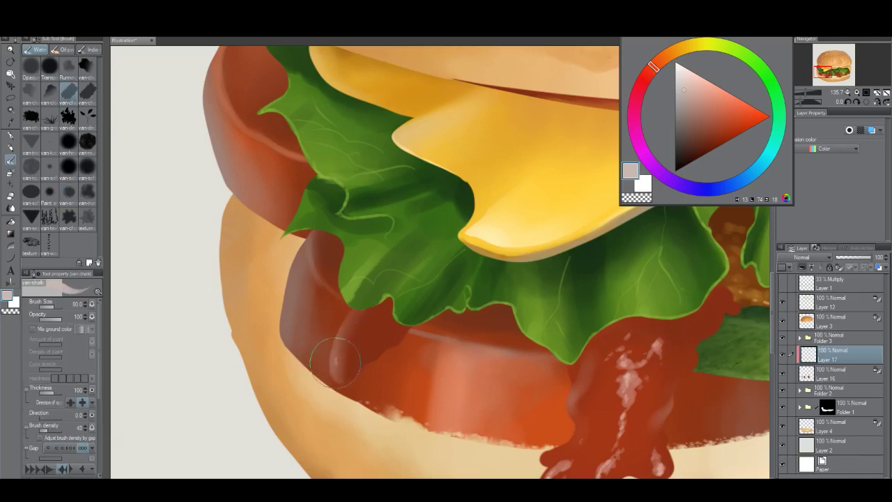
pyautogui.moveTo(336, 361)
pyautogui.mouseDown()
pyautogui.moveTo(323, 345)
pyautogui.moveTo(337, 356)
pyautogui.mouseUp()
pyautogui.keyDown('alt'); pyautogui.click(336, 369); pyautogui.keyUp('alt')
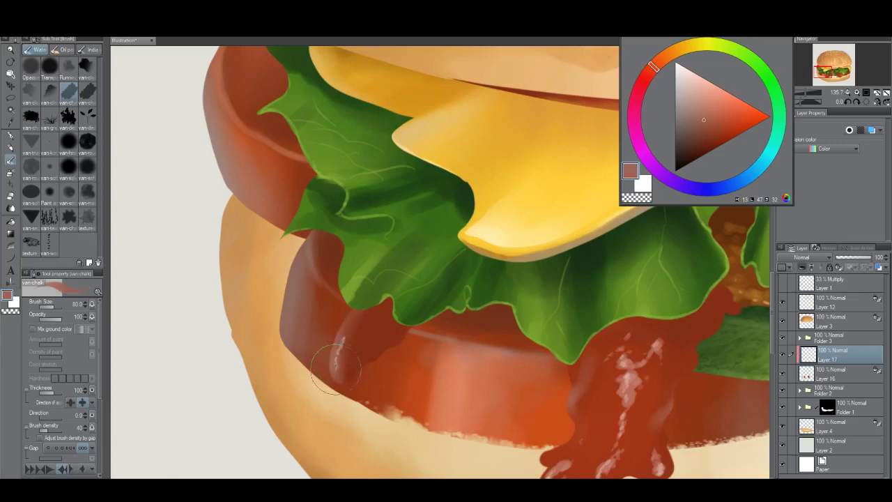
pyautogui.keyDown('alt'); pyautogui.click(338, 364); pyautogui.keyUp('alt')
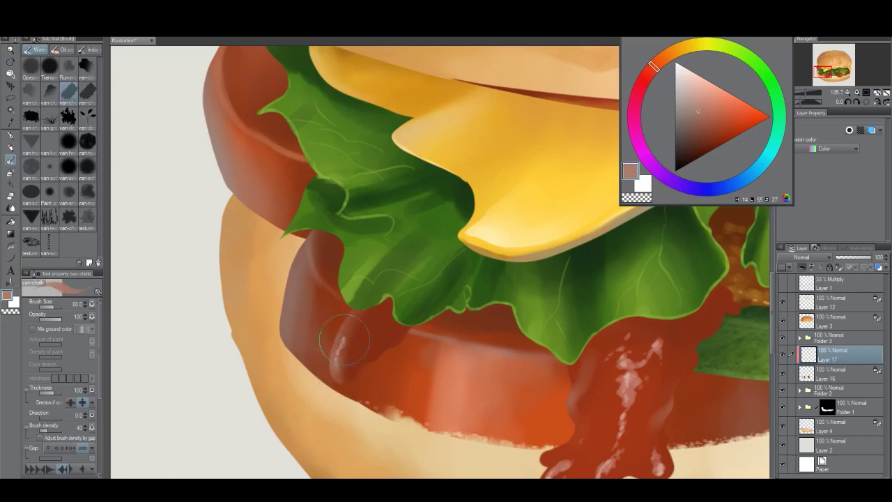
pyautogui.moveTo(345, 340); pyautogui.dragTo(348, 330)
pyautogui.keyDown('alt'); pyautogui.click(402, 373); pyautogui.keyUp('alt')
pyautogui.keyDown('alt'); pyautogui.click(403, 377); pyautogui.keyUp('alt')
pyautogui.keyDown('alt'); pyautogui.click(401, 380); pyautogui.keyUp('alt')
pyautogui.keyDown('alt'); pyautogui.click(397, 398); pyautogui.keyUp('alt')
pyautogui.moveTo(457, 405); pyautogui.dragTo(446, 335)
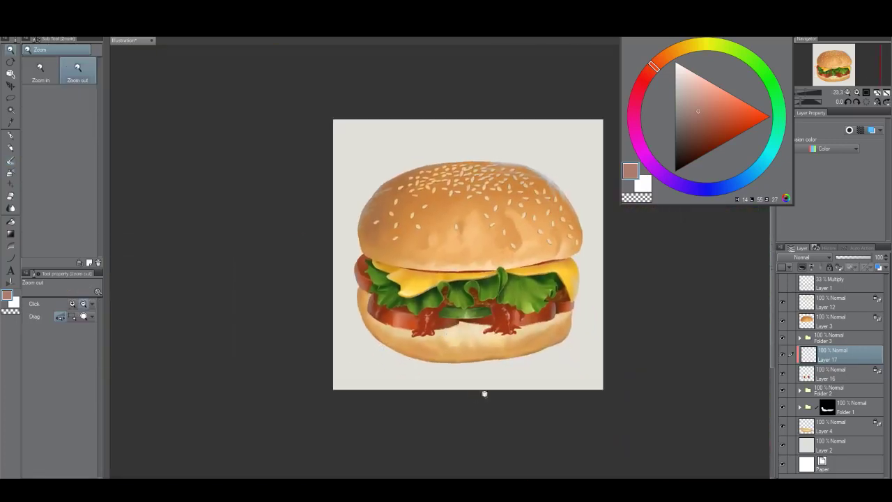
pyautogui.scroll(2, 509, 345)
pyautogui.scroll(1, 524, 332)
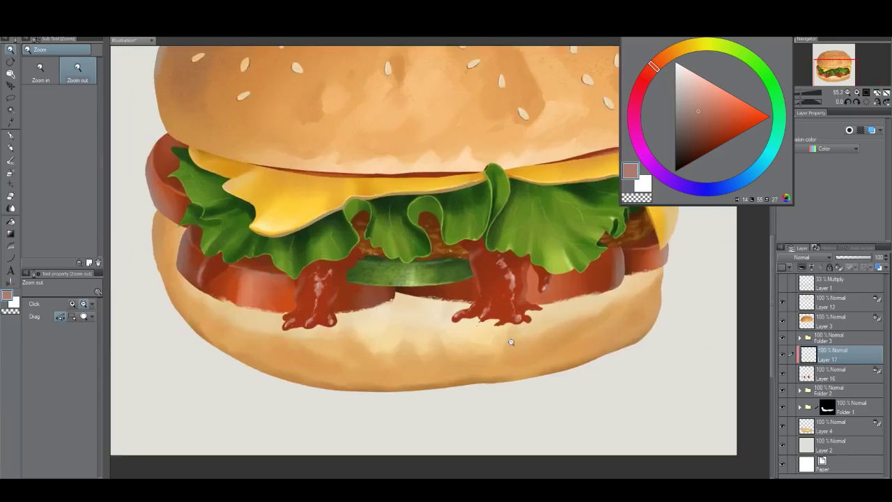
# Step: Add a new layer directly beneath the sauce drips' layer, Layer 16
pyautogui.scroll(1, 590, 354)
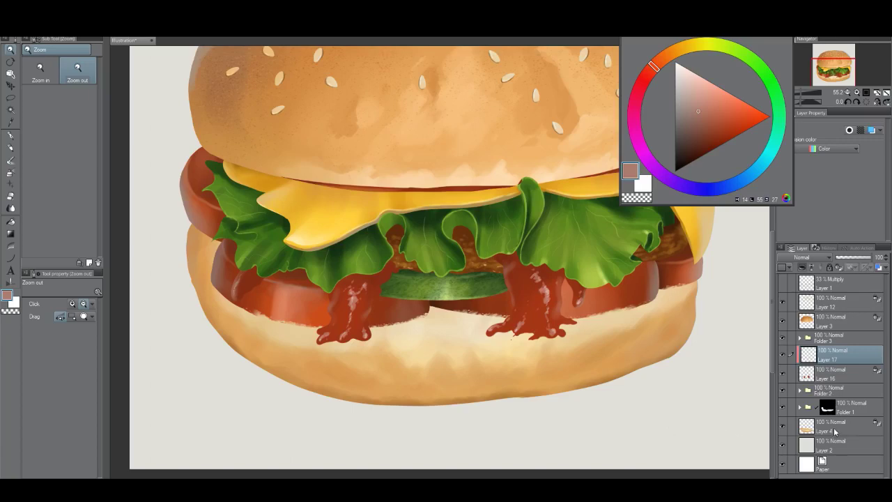
pyautogui.click(842, 377)
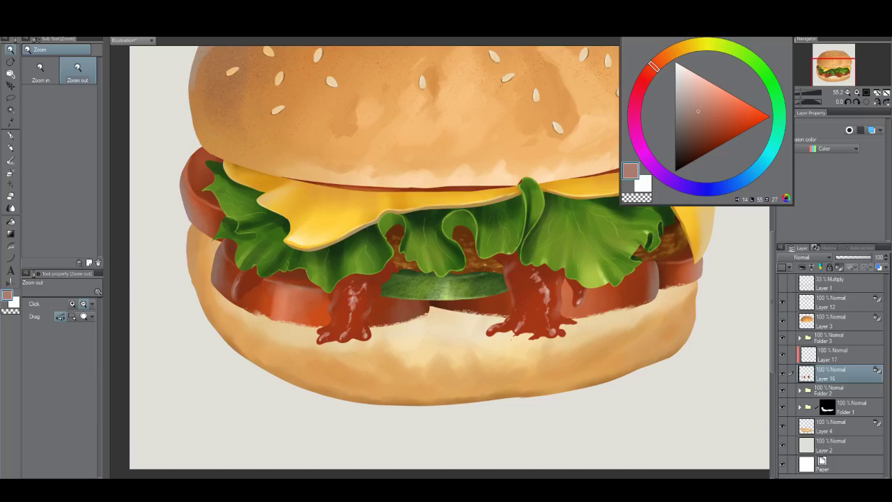
pyautogui.click(833, 354)
pyautogui.click(821, 481)
pyautogui.moveTo(835, 362); pyautogui.dragTo(833, 397)
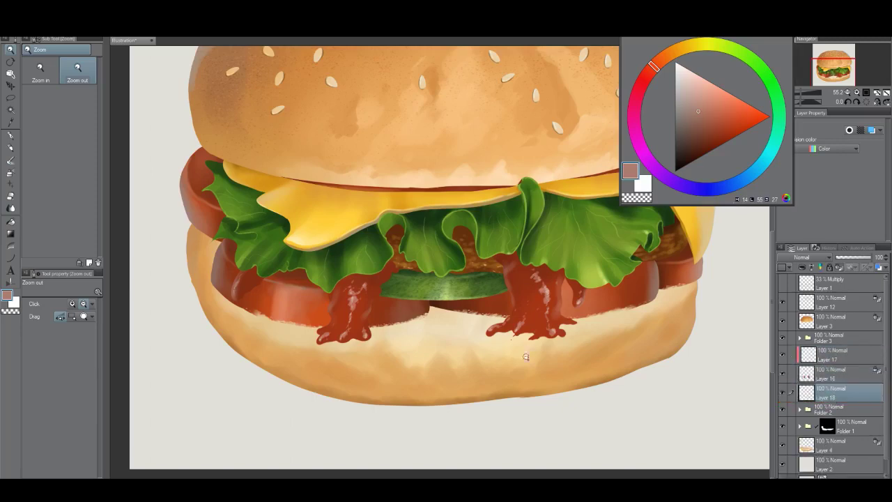
# Step: With the van-chalk 4 brush at size 150 and a saturated orange, paint a faint stain on the bun beneath the right sauce blob's left foot
pyautogui.scroll(2, 549, 369)
pyautogui.press('b')
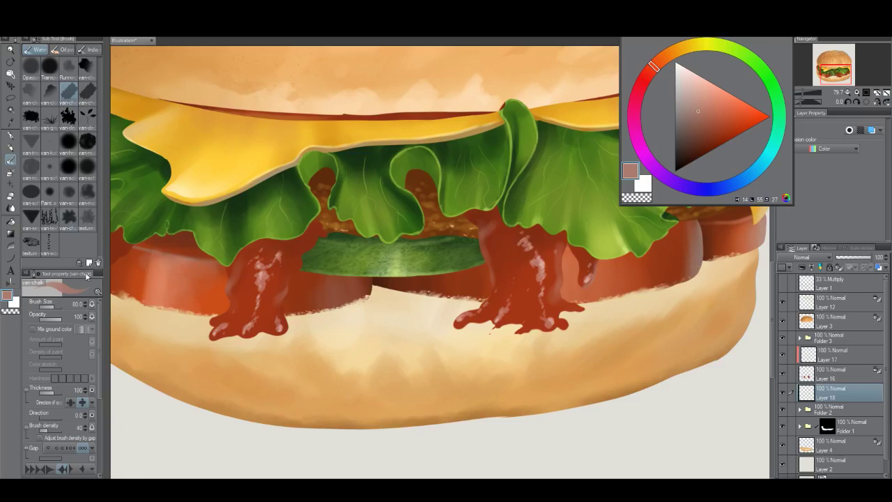
pyautogui.click(68, 218)
pyautogui.keyDown('alt'); pyautogui.click(498, 328); pyautogui.keyUp('alt')
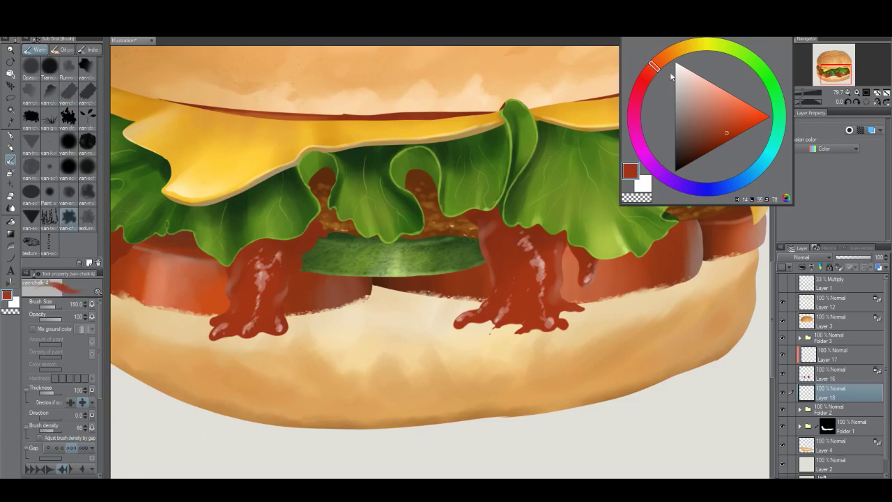
pyautogui.moveTo(671, 76); pyautogui.dragTo(683, 63)
pyautogui.moveTo(741, 105); pyautogui.dragTo(744, 117)
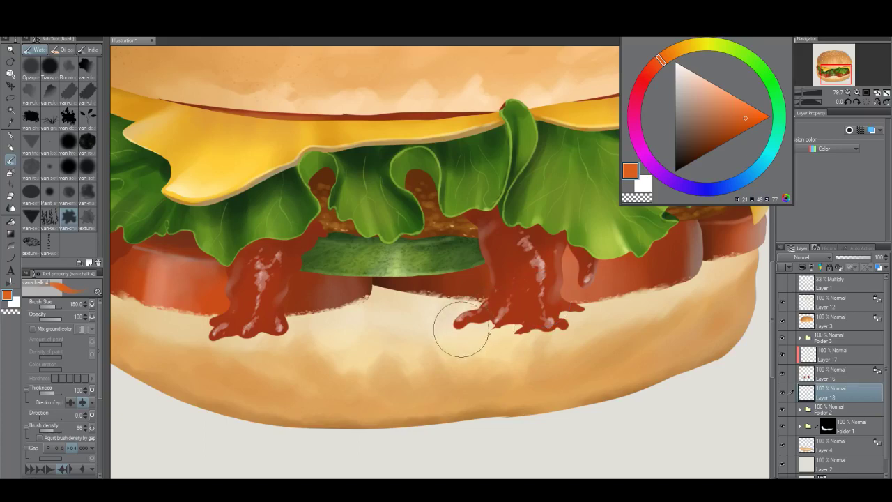
pyautogui.hotkey('ctrl', 'z')
pyautogui.click(739, 125)
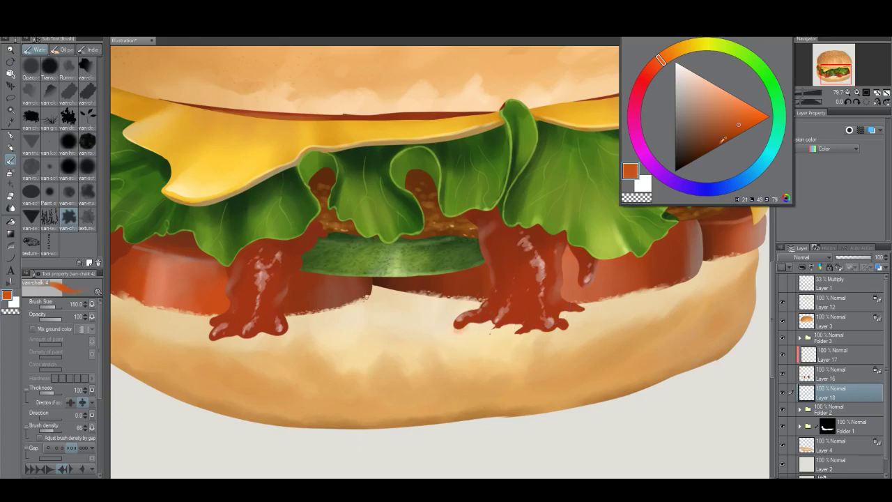
pyautogui.moveTo(462, 333)
pyautogui.mouseDown()
pyautogui.moveTo(445, 330)
pyautogui.moveTo(490, 325)
pyautogui.mouseUp()
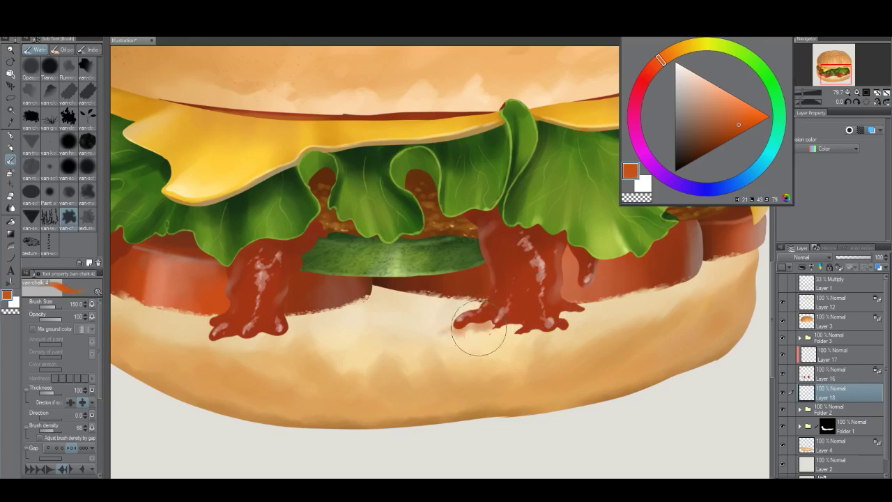
# Step: Extend the orange stain with varied brush sizes to the left and right of the right sauce blob's base
pyautogui.press('[')
pyautogui.press('[')
pyautogui.press('[')
pyautogui.press(']')
pyautogui.moveTo(453, 322)
pyautogui.mouseDown()
pyautogui.moveTo(484, 333)
pyautogui.moveTo(473, 320)
pyautogui.moveTo(425, 334)
pyautogui.moveTo(429, 319)
pyautogui.moveTo(410, 328)
pyautogui.moveTo(468, 306)
pyautogui.mouseUp()
pyautogui.press(']')
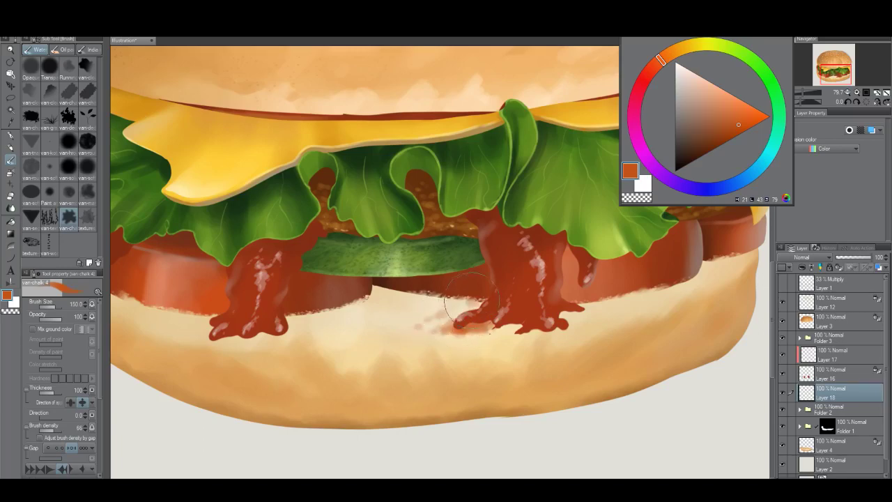
pyautogui.press(']')
pyautogui.press(']')
pyautogui.moveTo(510, 336)
pyautogui.mouseDown()
pyautogui.moveTo(503, 358)
pyautogui.moveTo(539, 327)
pyautogui.moveTo(603, 330)
pyautogui.moveTo(551, 316)
pyautogui.moveTo(571, 325)
pyautogui.moveTo(571, 316)
pyautogui.moveTo(558, 317)
pyautogui.moveTo(587, 315)
pyautogui.mouseUp()
# Step: Shift the colour to a redder orange and deepen the stain beneath the right sauce blob, using van-chalk 4 at size 100
pyautogui.press('[')
pyautogui.press('[')
pyautogui.press('[')
pyautogui.click(735, 127)
pyautogui.click(657, 63)
pyautogui.press(']')
pyautogui.press(']')
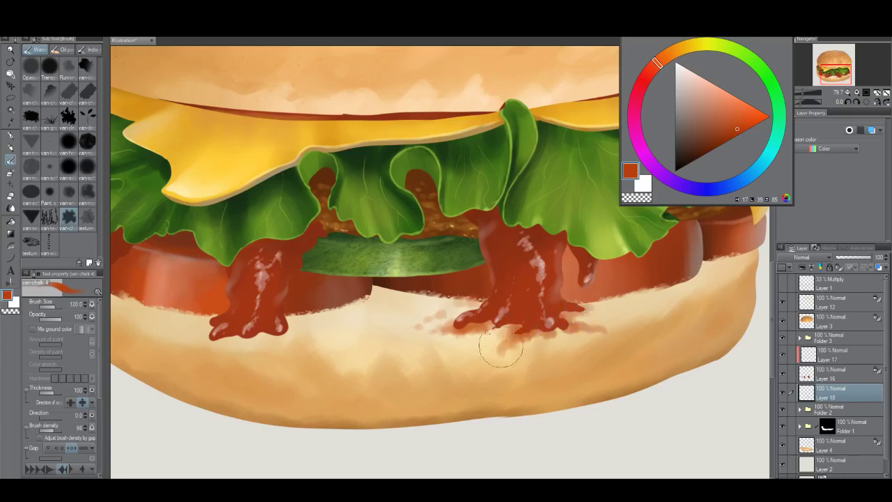
pyautogui.press(']')
pyautogui.moveTo(563, 337)
pyautogui.mouseDown()
pyautogui.moveTo(529, 345)
pyautogui.moveTo(519, 329)
pyautogui.moveTo(511, 343)
pyautogui.mouseUp()
pyautogui.press('[')
pyautogui.press('[')
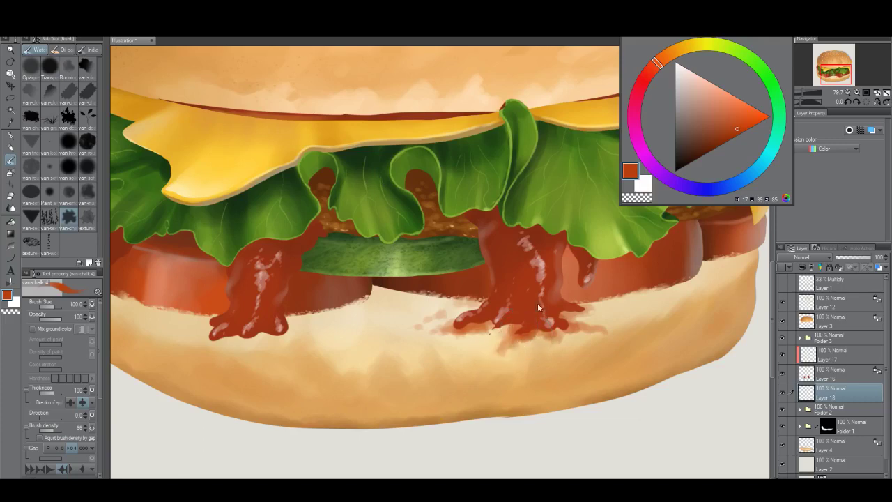
pyautogui.click(736, 121)
pyautogui.moveTo(499, 339); pyautogui.dragTo(498, 320)
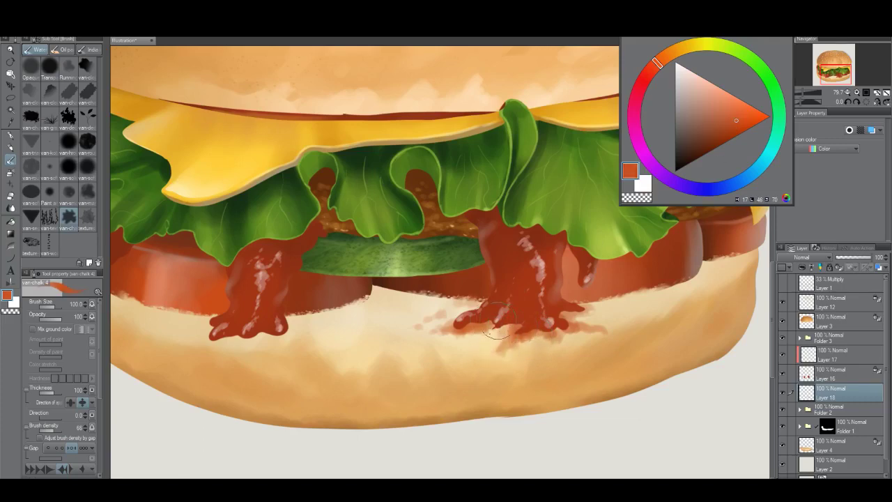
# Step: Paint a matching orange-red stain on the bun around the left sauce blob's base and touch up the right blob's stain
pyautogui.moveTo(284, 335)
pyautogui.mouseDown()
pyautogui.moveTo(361, 319)
pyautogui.moveTo(324, 333)
pyautogui.moveTo(299, 328)
pyautogui.moveTo(295, 339)
pyautogui.moveTo(259, 335)
pyautogui.moveTo(255, 315)
pyautogui.moveTo(249, 319)
pyautogui.moveTo(283, 345)
pyautogui.moveTo(330, 342)
pyautogui.moveTo(275, 324)
pyautogui.mouseUp()
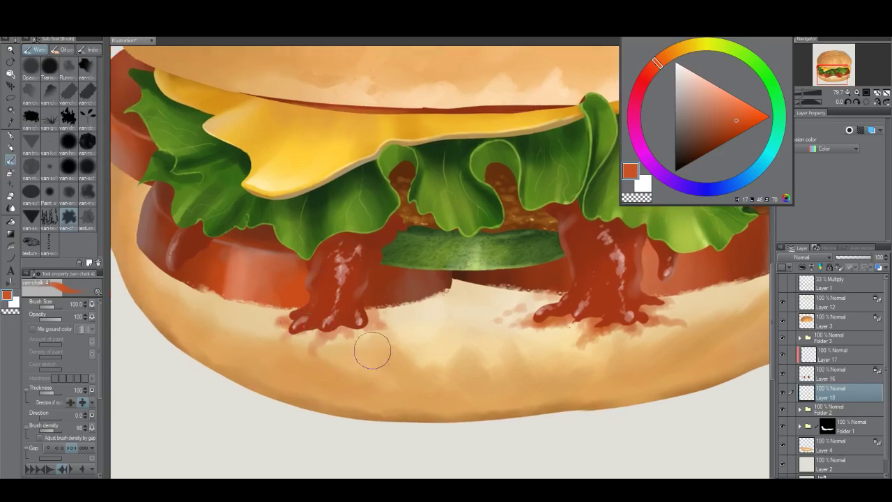
pyautogui.moveTo(373, 350)
pyautogui.mouseDown()
pyautogui.moveTo(344, 345)
pyautogui.moveTo(342, 324)
pyautogui.moveTo(327, 334)
pyautogui.moveTo(372, 322)
pyautogui.moveTo(304, 329)
pyautogui.moveTo(321, 363)
pyautogui.mouseUp()
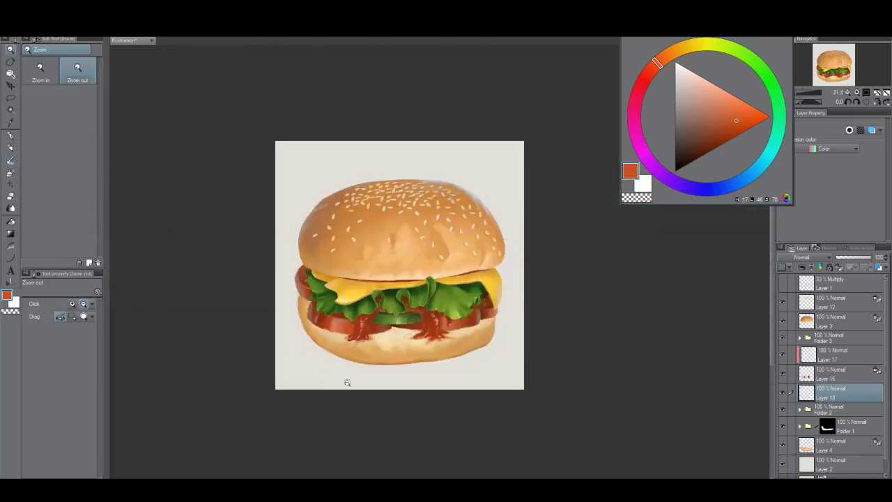
pyautogui.click(421, 376)
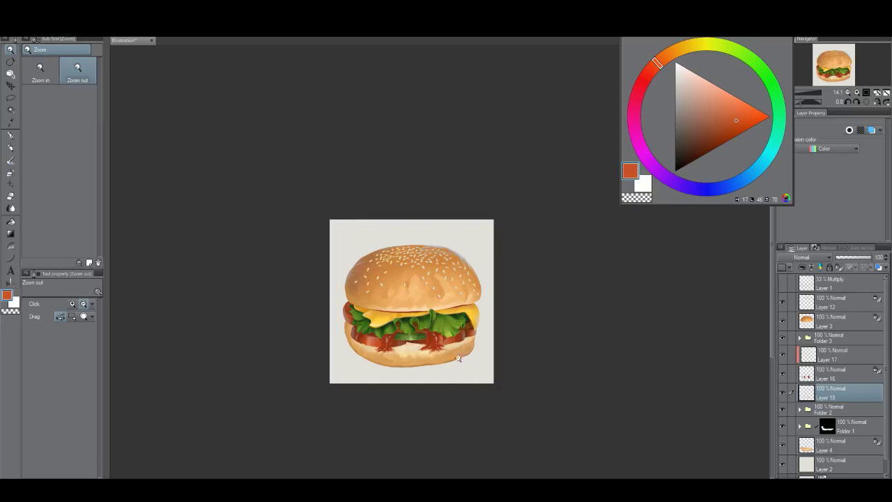
pyautogui.moveTo(437, 348); pyautogui.dragTo(512, 351)
pyautogui.press('b')
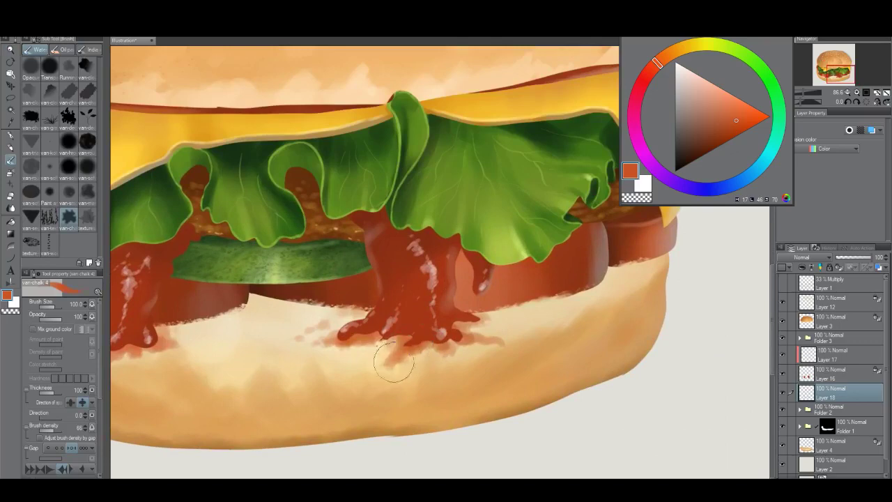
pyautogui.moveTo(383, 347); pyautogui.dragTo(377, 342)
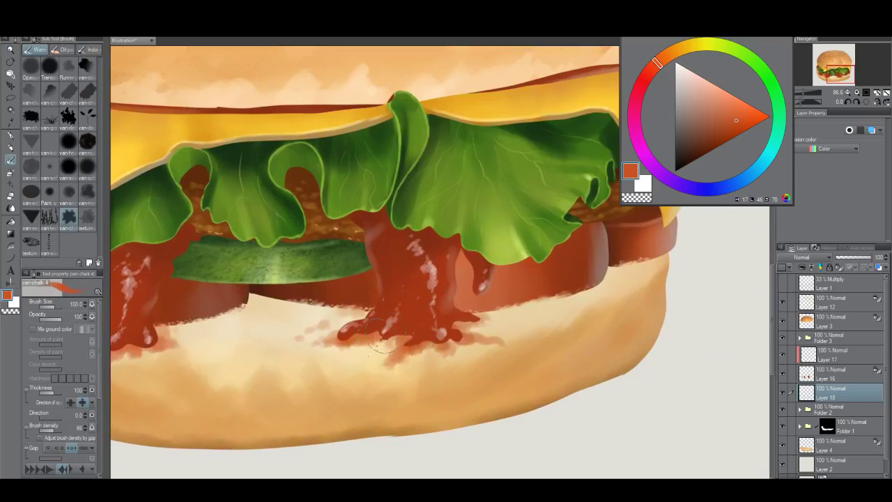
# Step: Merge the sauce highlights layer, Layer 17, down into the sauce layer
pyautogui.click(845, 359)
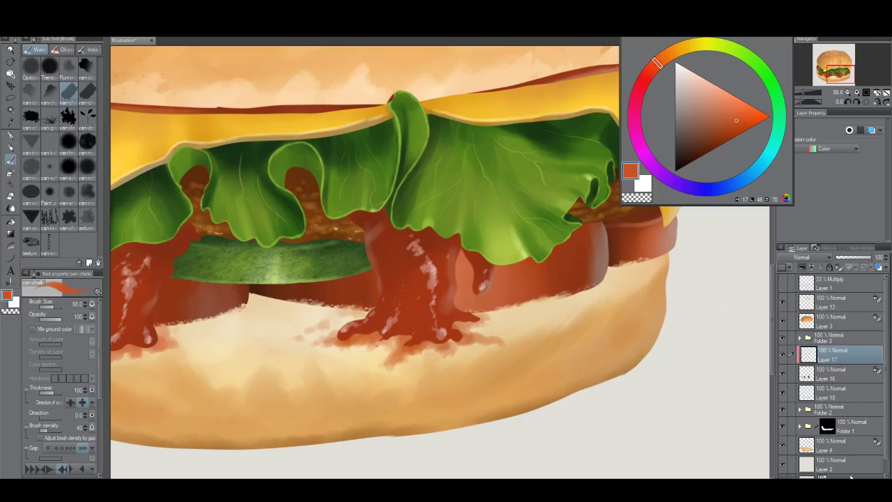
pyautogui.hotkey('ctrl', 'e')
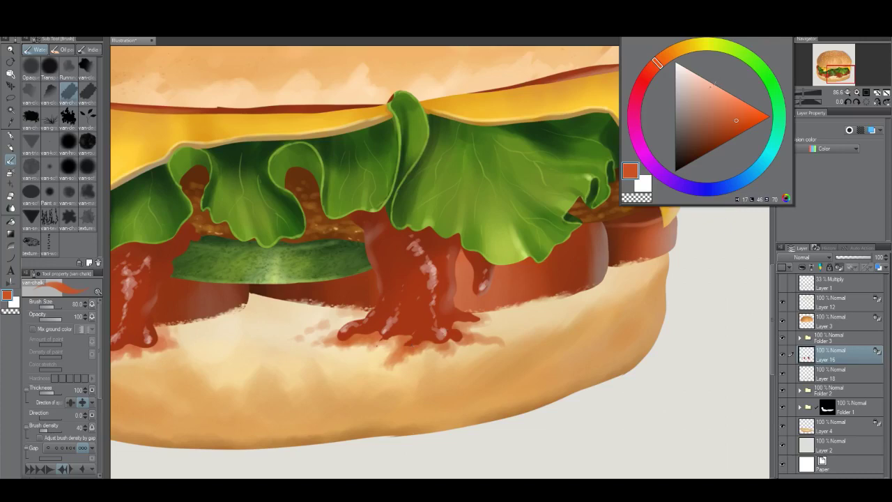
# Step: Unlock the sauce layer's transparent pixels and add light peach van-chalk strokes at size 80 along the bases of both sauce blobs
pyautogui.click(703, 89)
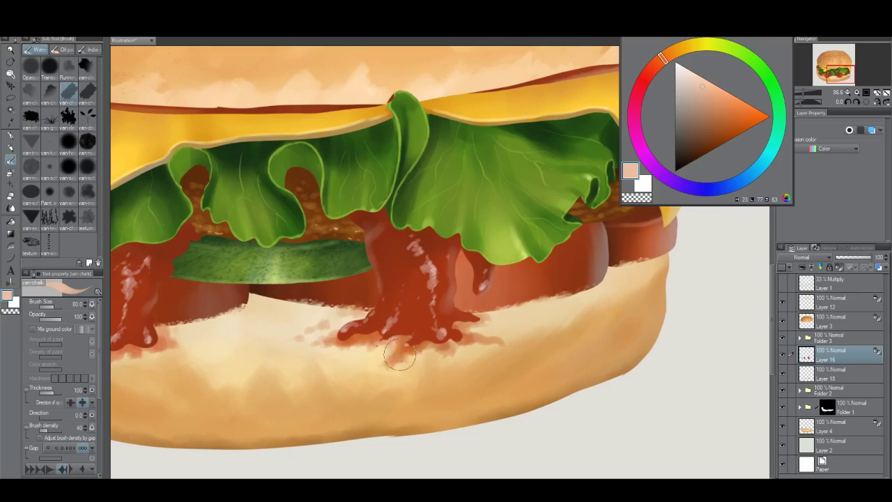
pyautogui.click(838, 268)
pyautogui.moveTo(407, 350)
pyautogui.mouseDown()
pyautogui.moveTo(341, 339)
pyautogui.moveTo(327, 346)
pyautogui.moveTo(457, 349)
pyautogui.moveTo(446, 349)
pyautogui.mouseUp()
pyautogui.moveTo(320, 366); pyautogui.dragTo(480, 334)
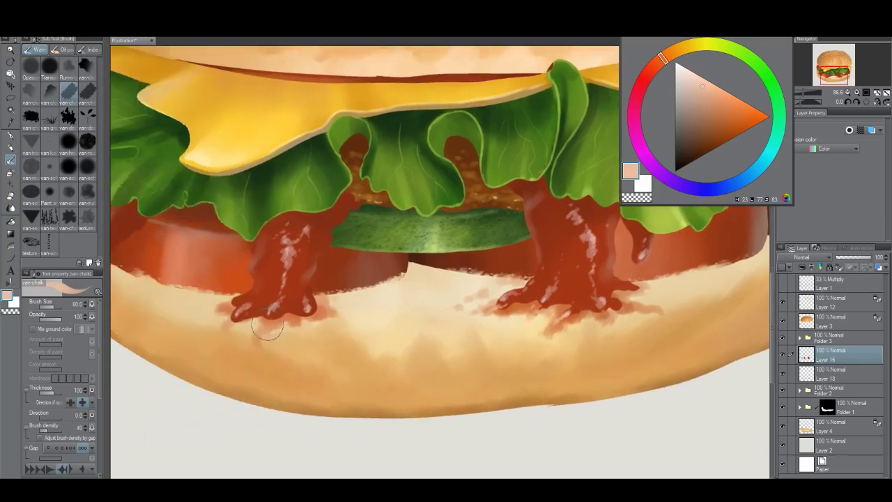
pyautogui.moveTo(262, 338); pyautogui.dragTo(339, 315)
pyautogui.moveTo(518, 325)
pyautogui.mouseDown()
pyautogui.moveTo(582, 323)
pyautogui.moveTo(633, 305)
pyautogui.moveTo(628, 314)
pyautogui.moveTo(645, 310)
pyautogui.moveTo(642, 303)
pyautogui.mouseUp()
# Step: Adjust the lettuce layer, Layer 10 in Folder 3, with Hue/Saturation/Luminosity to hue -1 and saturation -9
pyautogui.hotkey('alt', 'space')
pyautogui.moveTo(566, 342)
pyautogui.mouseDown()
pyautogui.moveTo(555, 370)
pyautogui.moveTo(528, 382)
pyautogui.mouseUp()
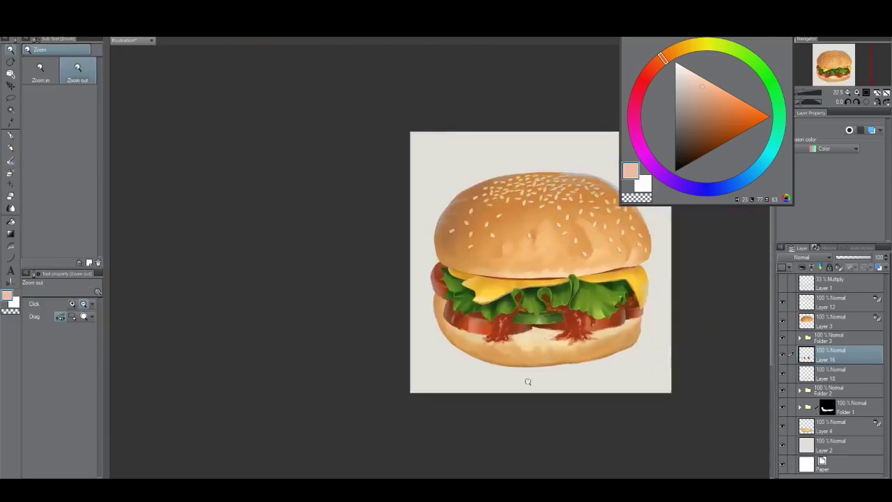
pyautogui.click(578, 360)
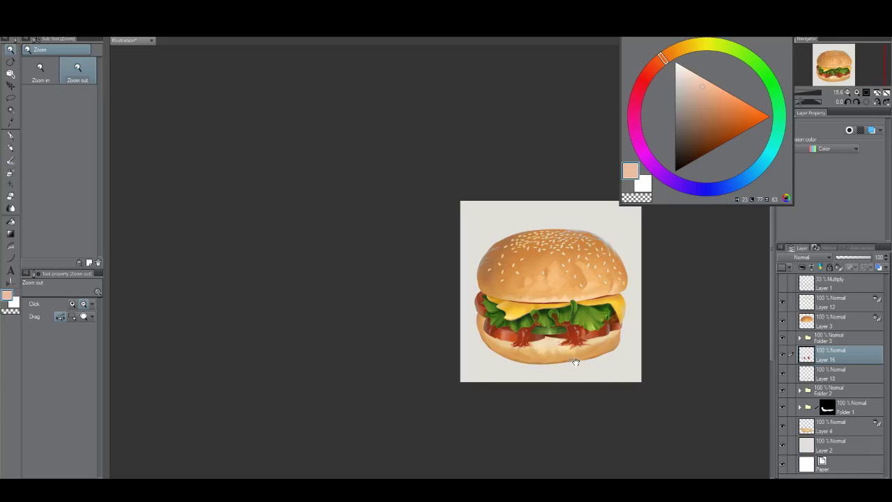
pyautogui.moveTo(575, 362); pyautogui.dragTo(527, 394)
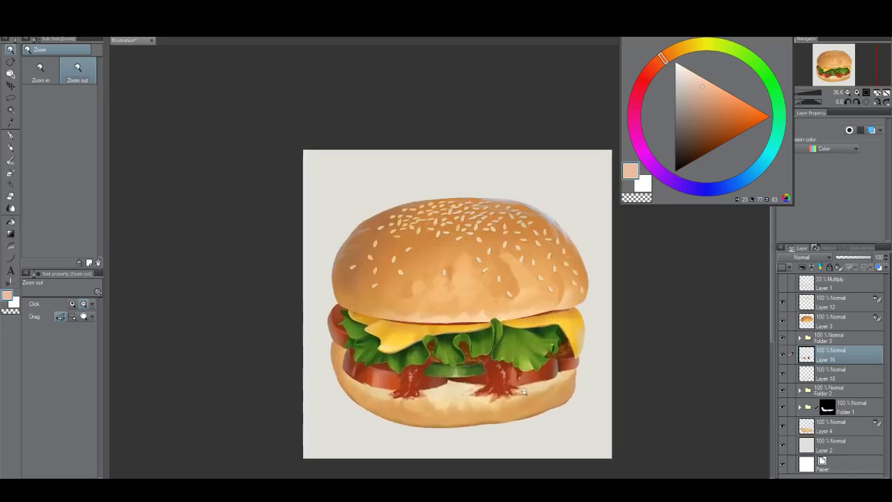
pyautogui.scroll(1, 525, 391)
pyautogui.click(800, 338)
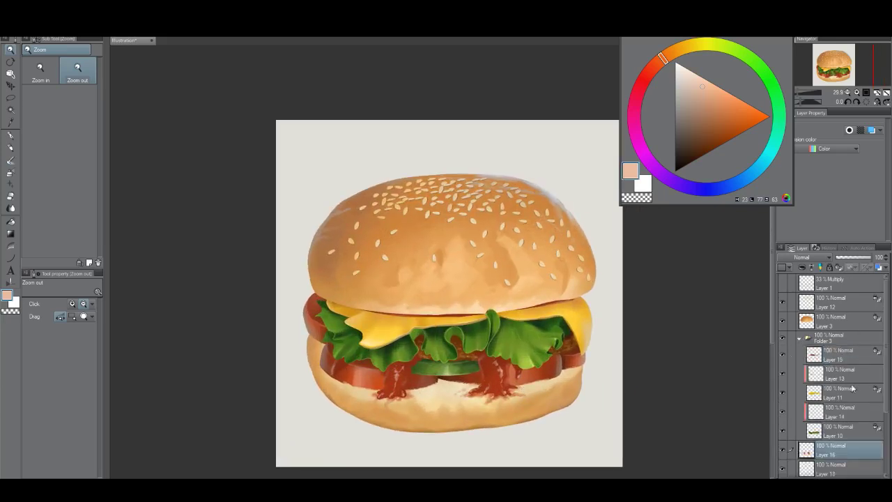
pyautogui.click(847, 429)
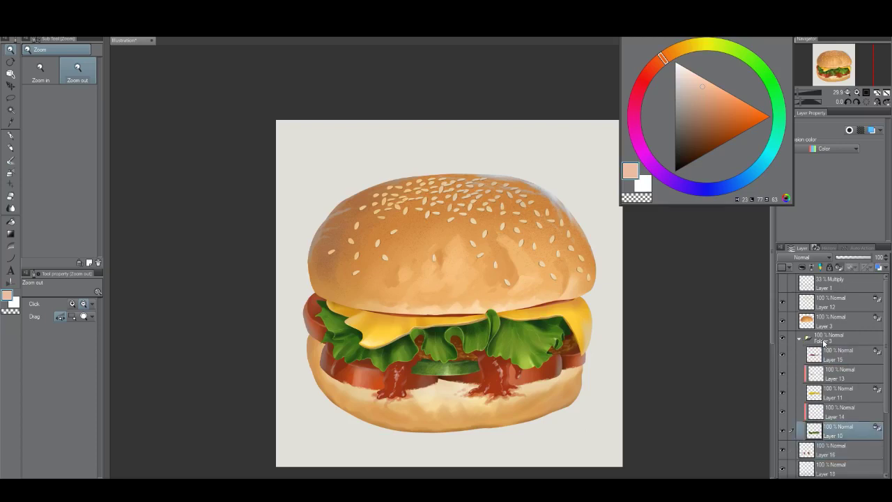
pyautogui.click(35, 29)
pyautogui.moveTo(126, 185)
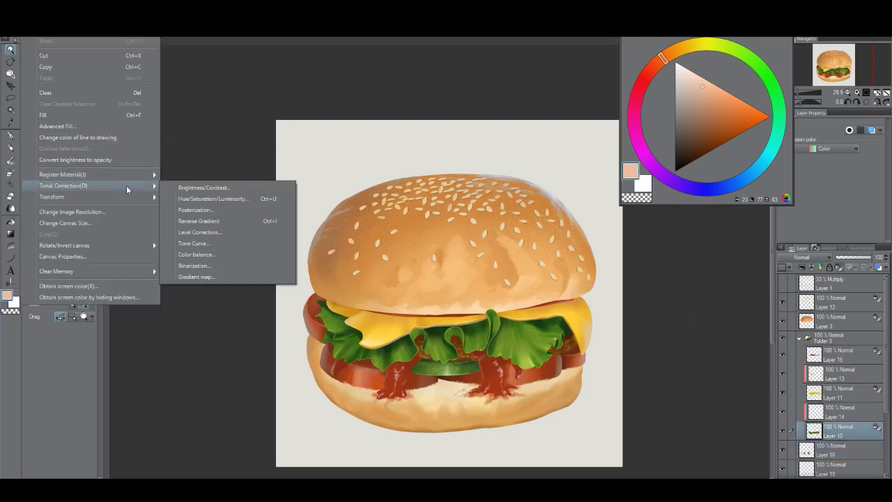
pyautogui.click(209, 198)
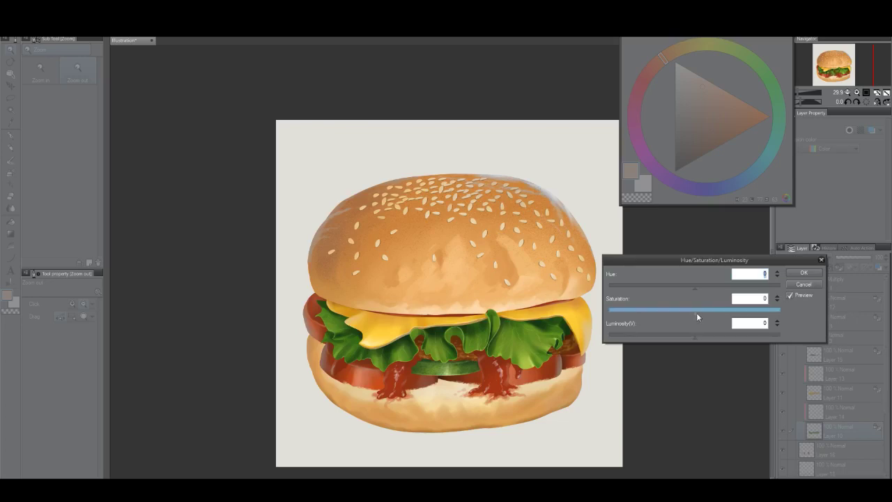
pyautogui.moveTo(696, 312); pyautogui.dragTo(690, 312)
pyautogui.click(695, 290)
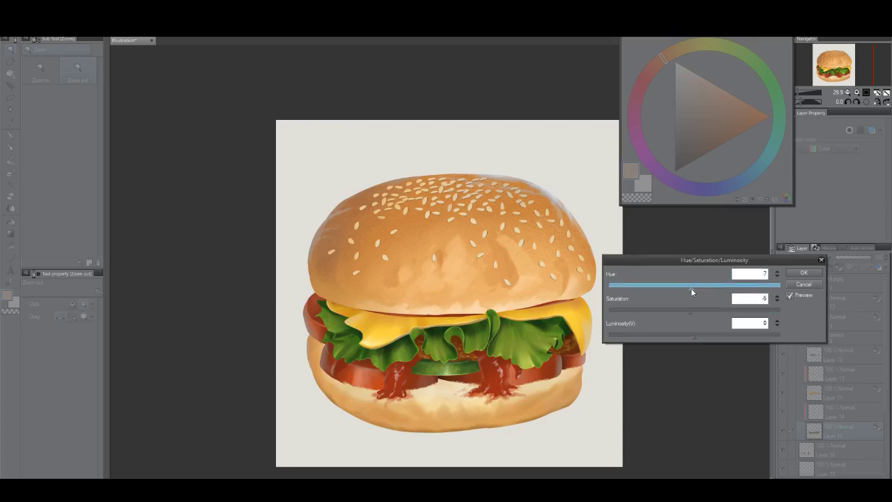
pyautogui.moveTo(692, 313); pyautogui.dragTo(688, 313)
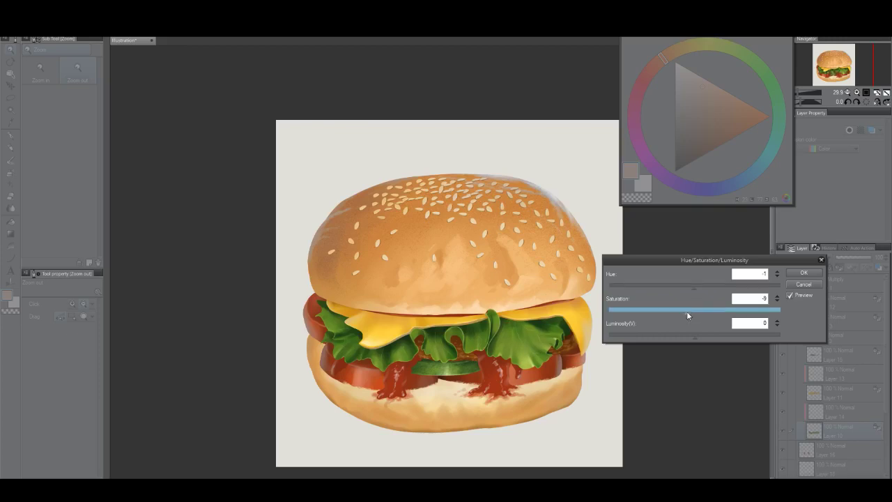
pyautogui.click(804, 272)
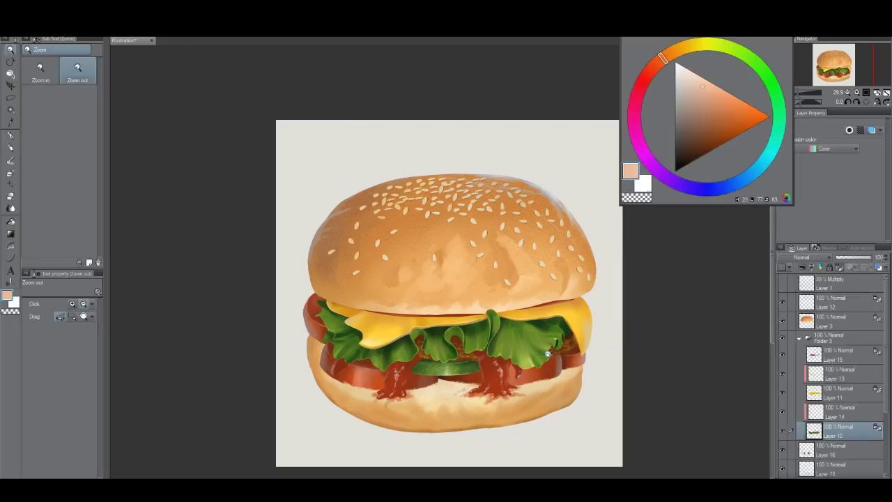
# Step: Collapse Folder 3 and add a new layer directly above the grey background layer, Layer 2
pyautogui.click(538, 363)
pyautogui.moveTo(538, 364); pyautogui.dragTo(514, 364)
pyautogui.moveTo(529, 371); pyautogui.dragTo(493, 338)
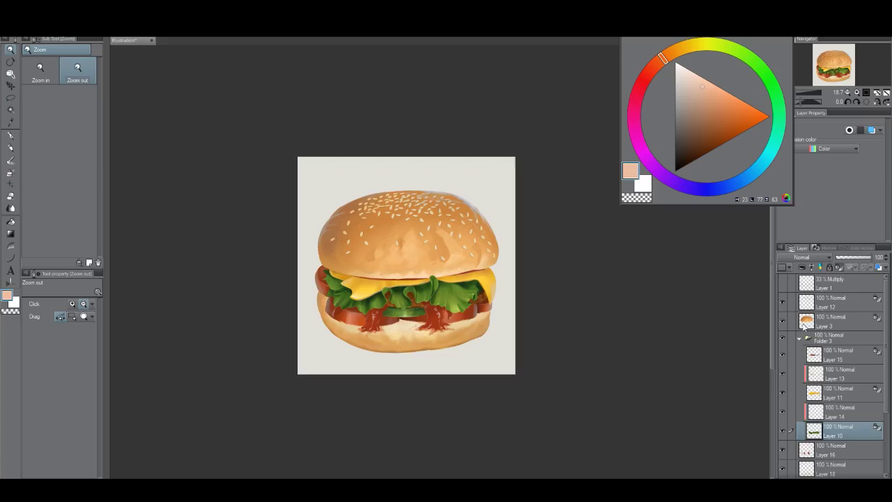
pyautogui.click(801, 339)
pyautogui.click(835, 452)
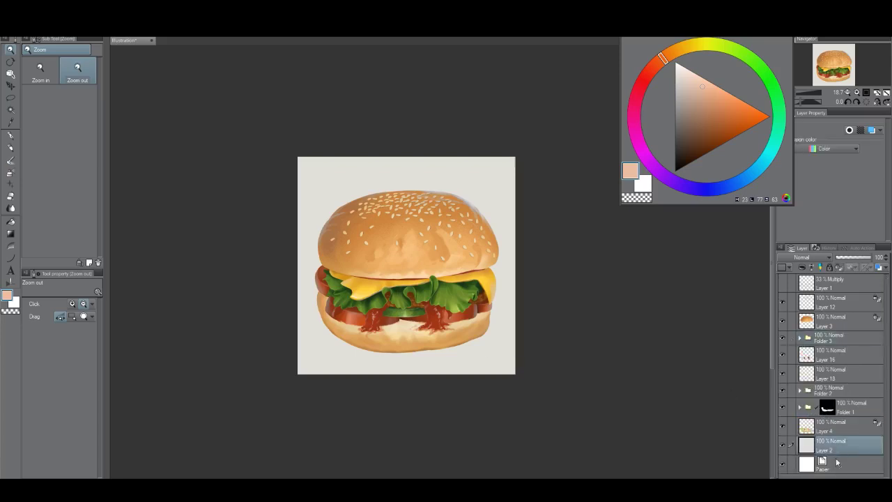
pyautogui.hotkey('ctrl', 'shift', 'n')
# Step: Select a full-width rectangle covering the lower part of the canvas, from the middle of the top bun down
pyautogui.moveTo(426, 328); pyautogui.dragTo(442, 334)
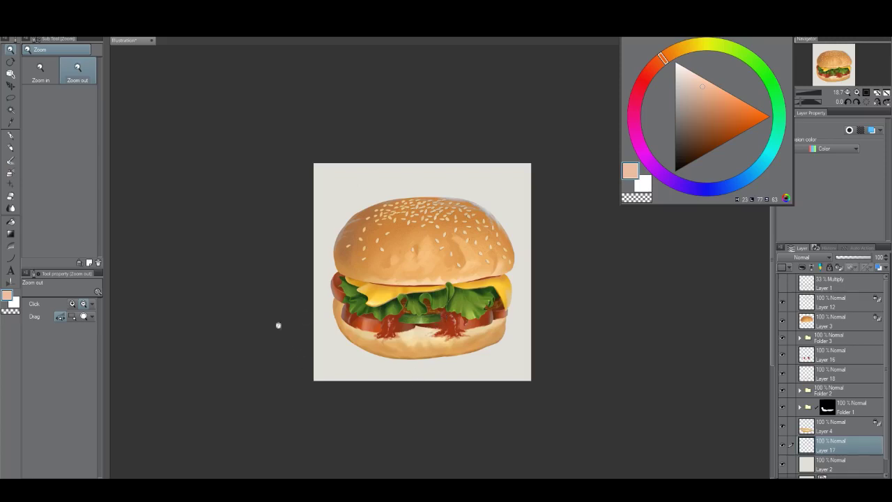
pyautogui.click(11, 97)
pyautogui.click(30, 83)
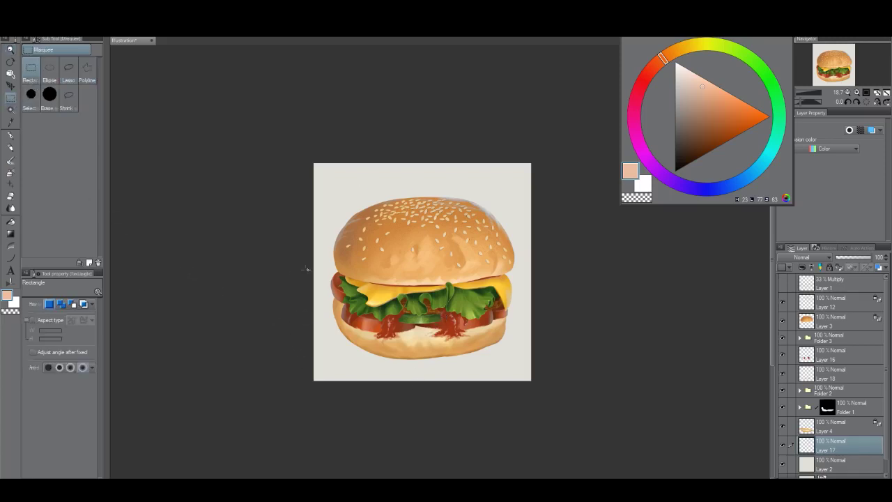
pyautogui.moveTo(321, 300); pyautogui.dragTo(543, 411)
pyautogui.click(296, 238)
pyautogui.moveTo(297, 218); pyautogui.dragTo(564, 448)
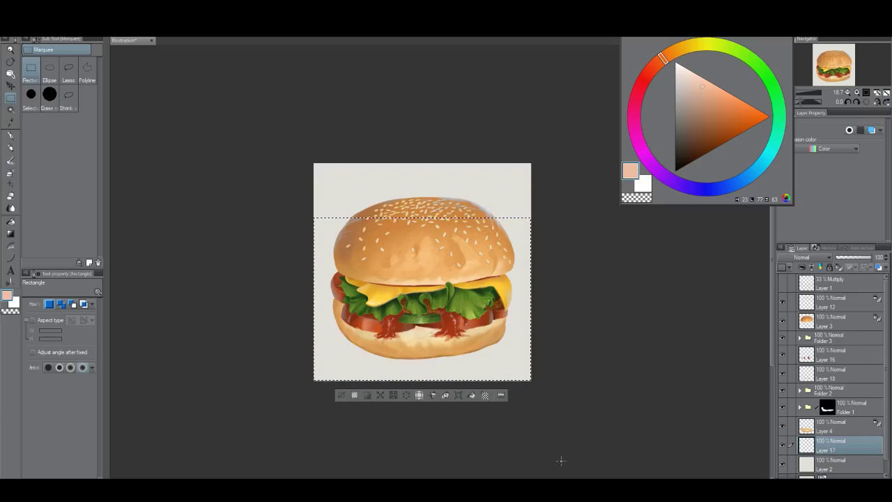
pyautogui.click(299, 251)
pyautogui.moveTo(299, 251); pyautogui.dragTo(578, 456)
# Step: Fill the selected lower area with pale cream on the new layer, Layer 17, and deselect
pyautogui.click(687, 49)
pyautogui.click(682, 66)
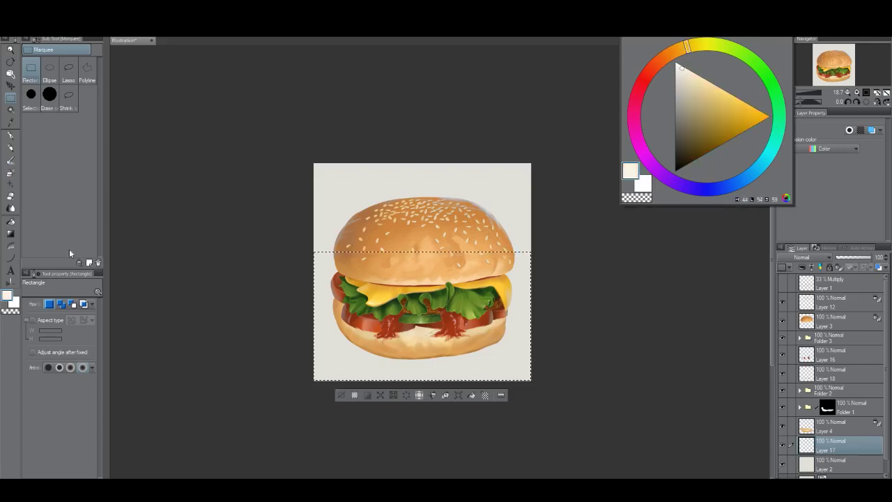
pyautogui.click(354, 395)
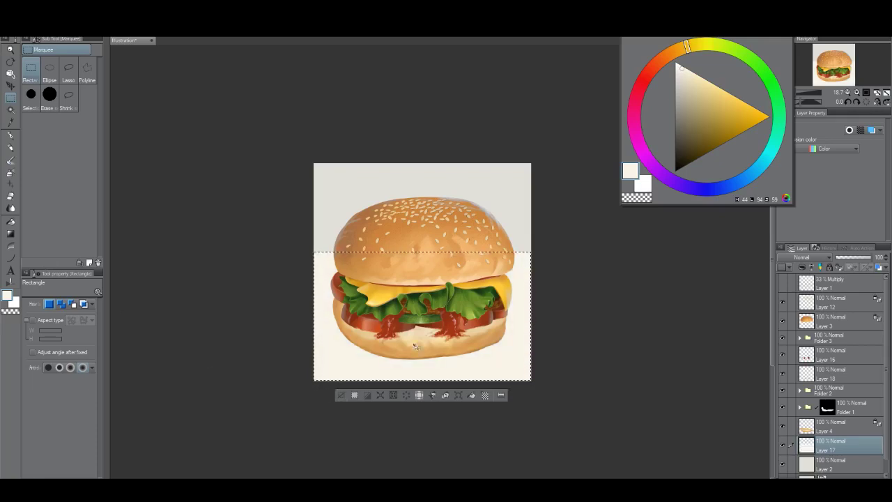
pyautogui.hotkey('ctrl', 'd')
# Step: Lock Layer 17's transparent pixels and apply a light blue-grey foreground-to-transparent gradient rising from the canvas's lower edge
pyautogui.press('b')
pyautogui.keyDown('alt'); pyautogui.click(522, 214); pyautogui.keyUp('alt')
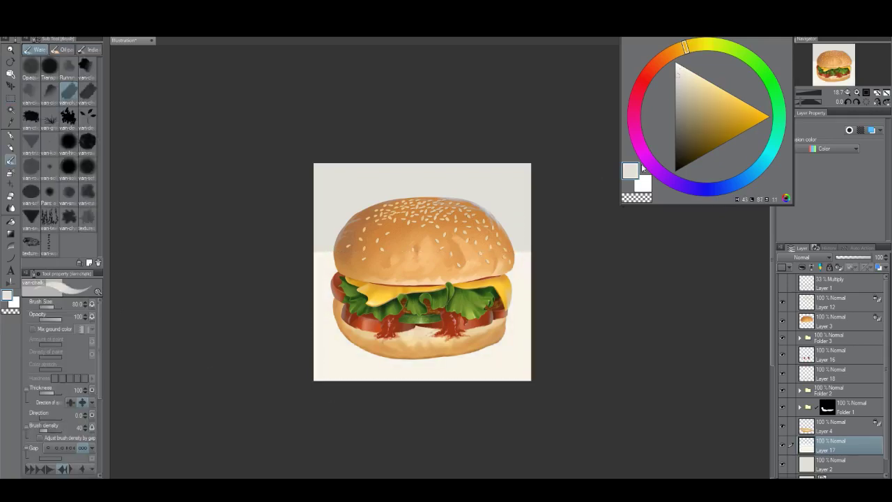
pyautogui.click(742, 180)
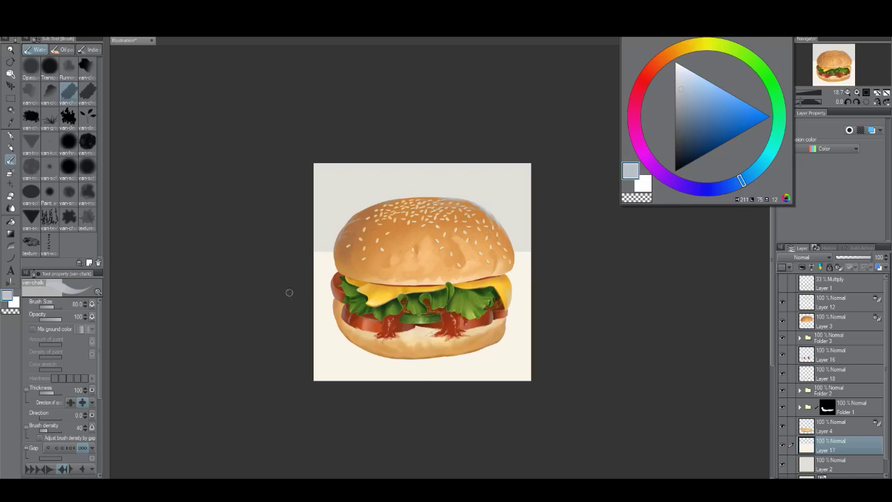
pyautogui.press('b')
pyautogui.click(50, 70)
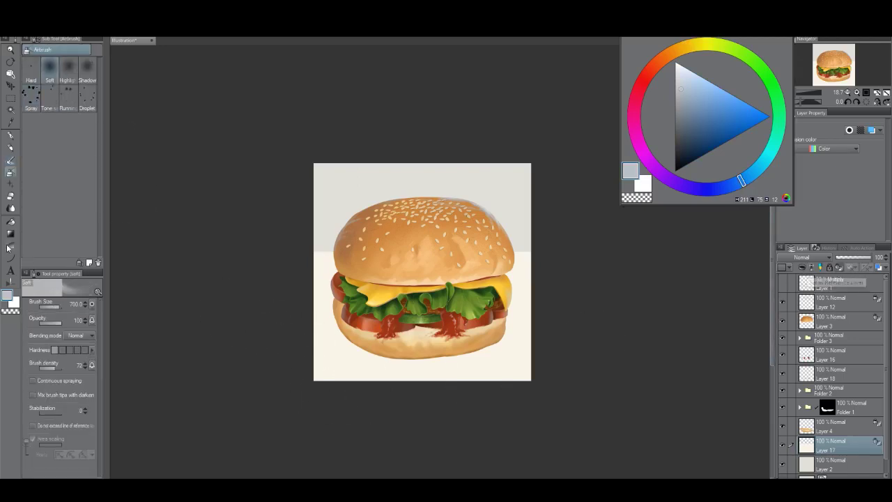
pyautogui.press('g')
pyautogui.moveTo(439, 287); pyautogui.dragTo(438, 283)
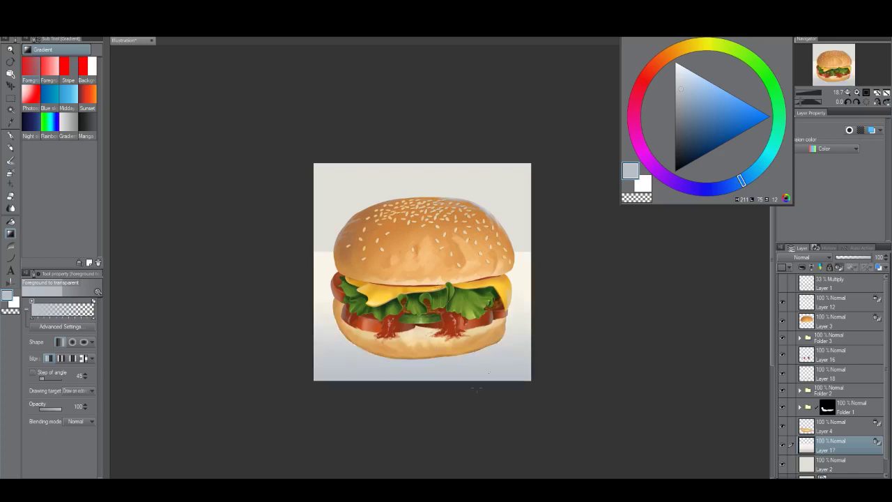
pyautogui.hotkey('ctrl', 'z')
pyautogui.click(681, 82)
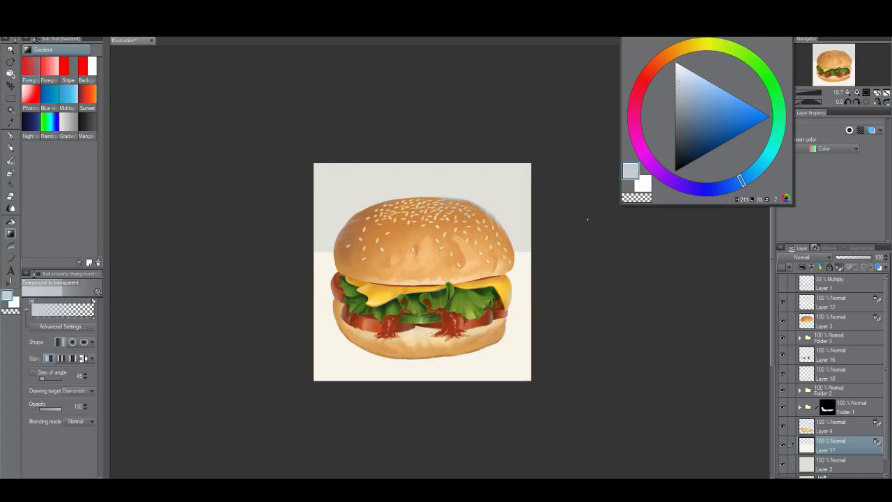
pyautogui.moveTo(425, 428); pyautogui.dragTo(426, 309)
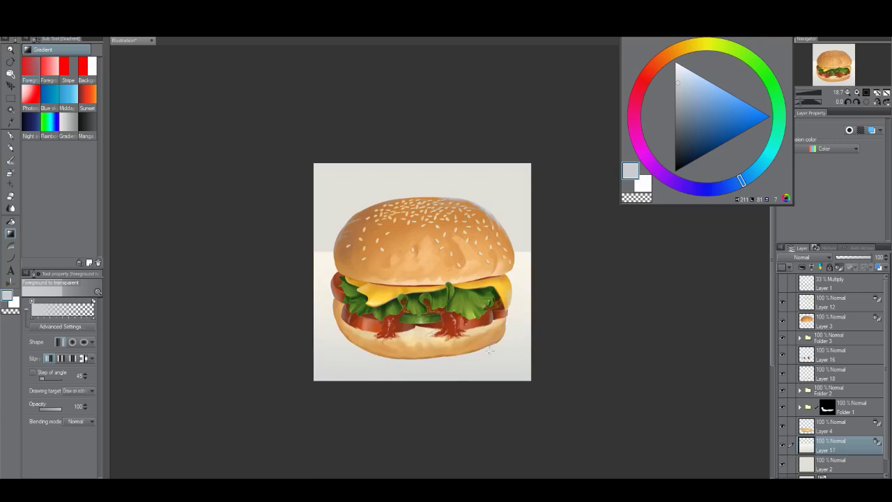
# Step: Group all burger layers from Layer 4 up to Layer 12 into a new folder and collapse it
pyautogui.click(839, 466)
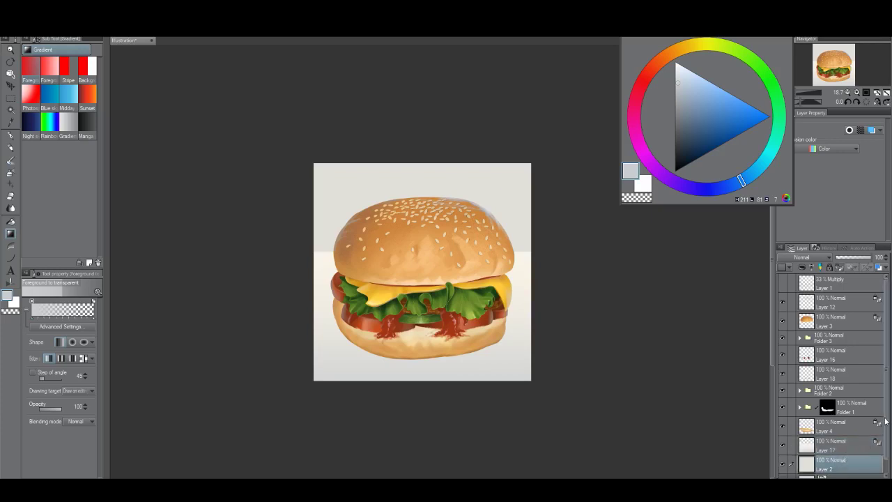
pyautogui.moveTo(885, 419); pyautogui.dragTo(886, 426)
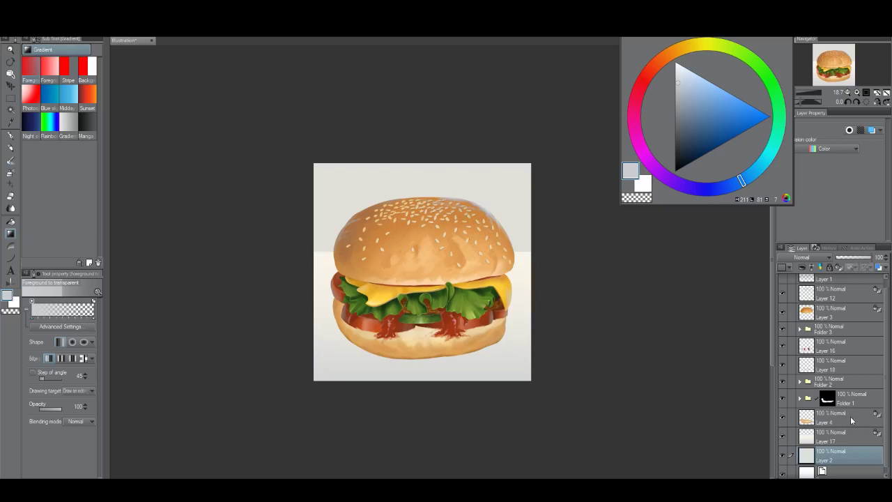
pyautogui.click(813, 419)
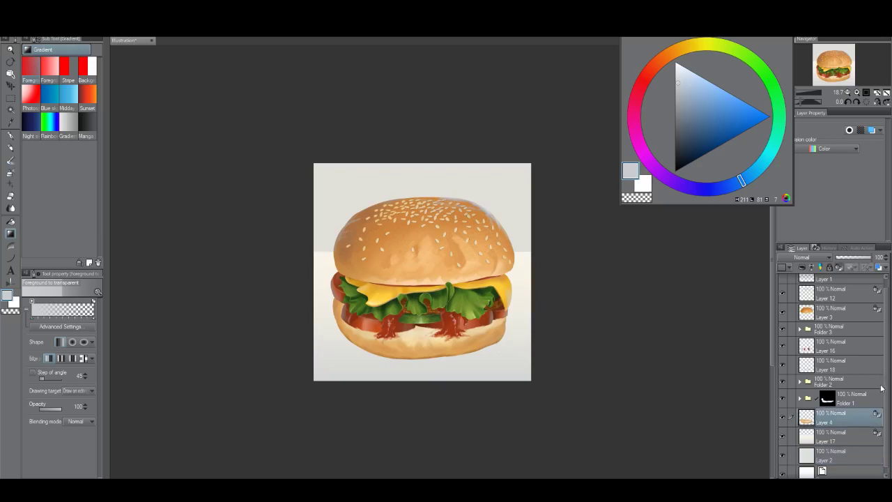
pyautogui.scroll(1, 889, 364)
pyautogui.keyDown('shift'); pyautogui.click(838, 300); pyautogui.keyUp('shift')
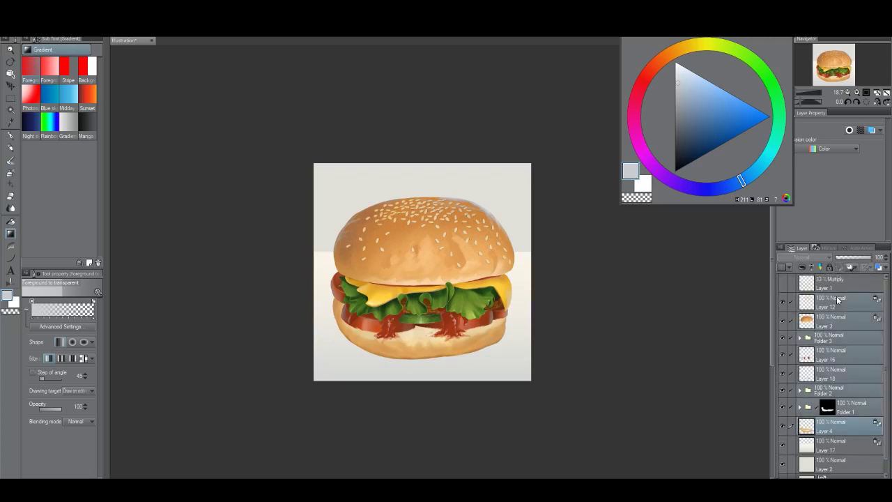
pyautogui.click(782, 304)
pyautogui.click(782, 304)
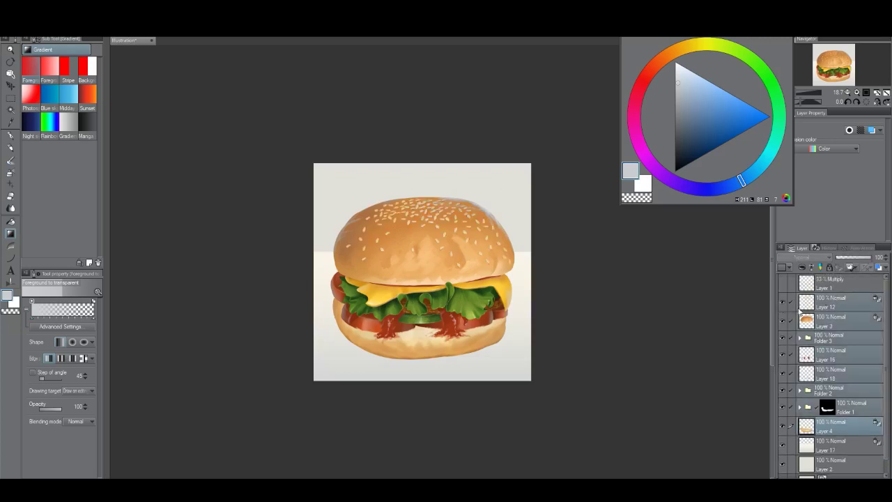
pyautogui.rightClick(850, 307)
pyautogui.click(838, 215)
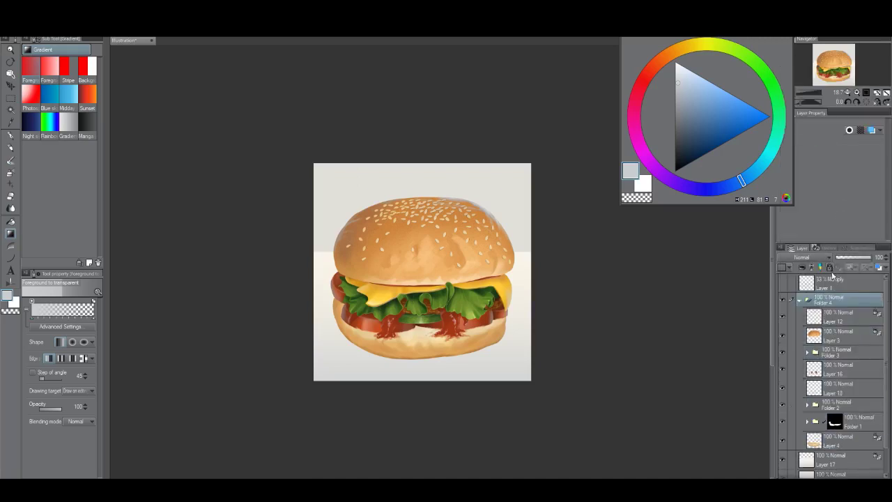
pyautogui.click(808, 301)
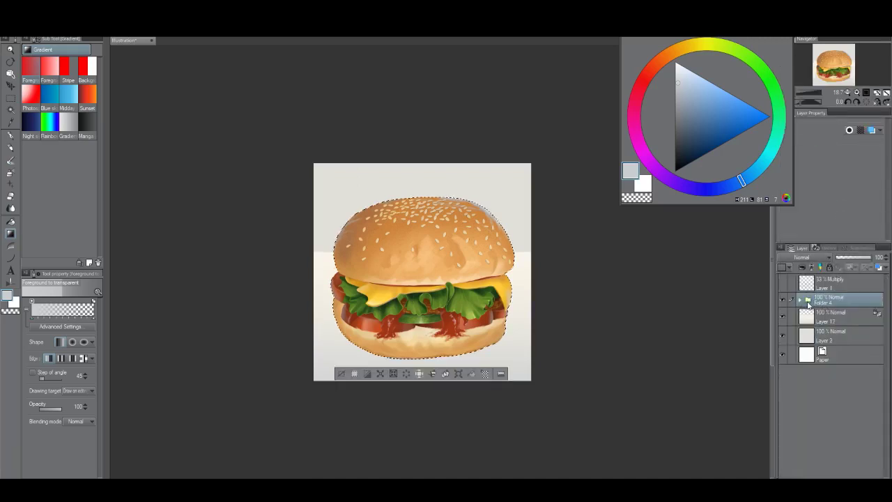
# Step: Add a new layer between the burger folder and Layer 17 and set its blending mode to Multiply
pyautogui.click(838, 320)
pyautogui.click(803, 268)
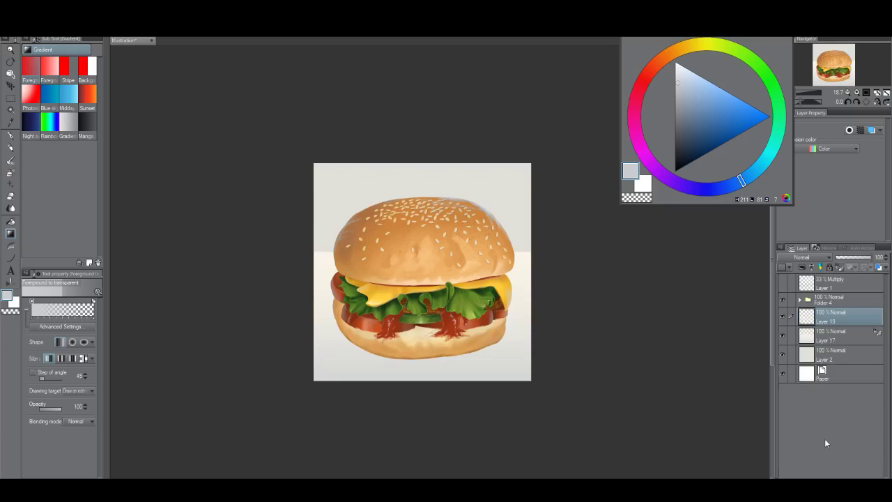
pyautogui.click(805, 269)
pyautogui.click(813, 257)
pyautogui.click(796, 39)
# Step: Paint soft light blue-grey shadows on the background along both sides of the bottom bun with van-smoother at size 150
pyautogui.hotkey('alt', 'space')
pyautogui.moveTo(467, 350); pyautogui.dragTo(478, 359)
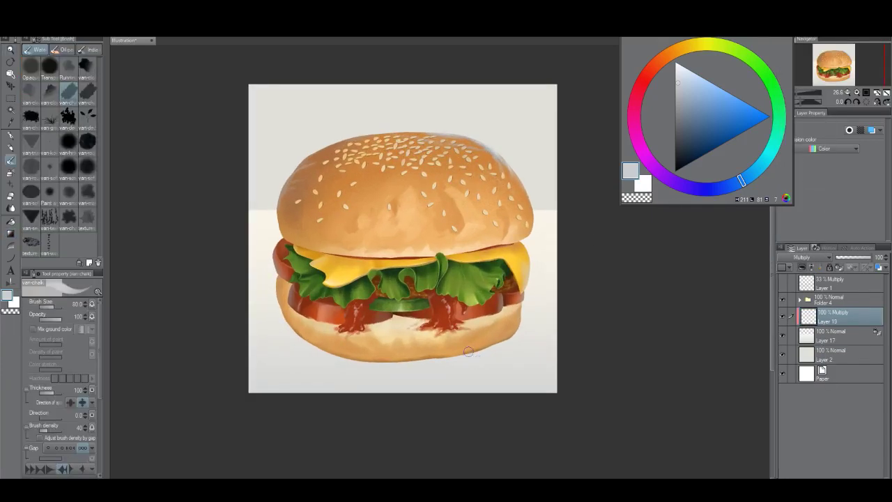
pyautogui.click(68, 192)
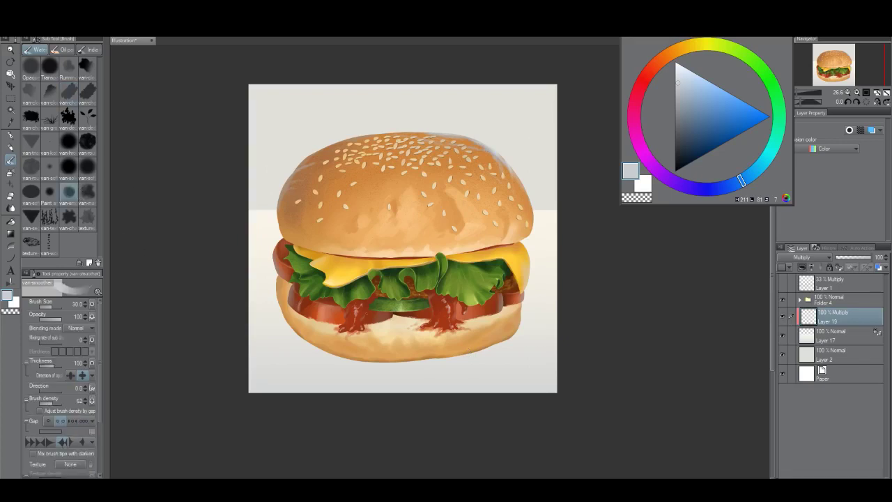
pyautogui.press(']')
pyautogui.press(']')
pyautogui.press(']')
pyautogui.click(680, 90)
pyautogui.press(']')
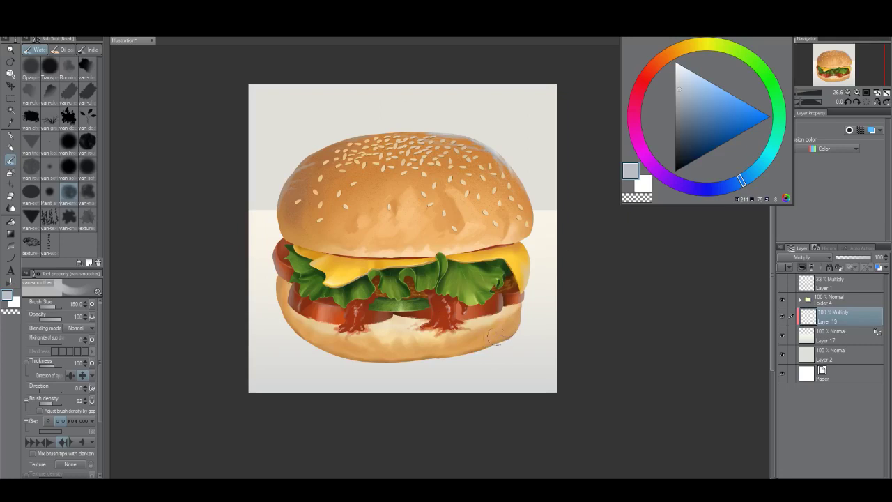
pyautogui.moveTo(518, 317)
pyautogui.mouseDown()
pyautogui.moveTo(523, 311)
pyautogui.moveTo(512, 323)
pyautogui.mouseUp()
pyautogui.moveTo(286, 314)
pyautogui.mouseDown()
pyautogui.moveTo(321, 331)
pyautogui.moveTo(293, 318)
pyautogui.moveTo(317, 338)
pyautogui.moveTo(279, 312)
pyautogui.mouseUp()
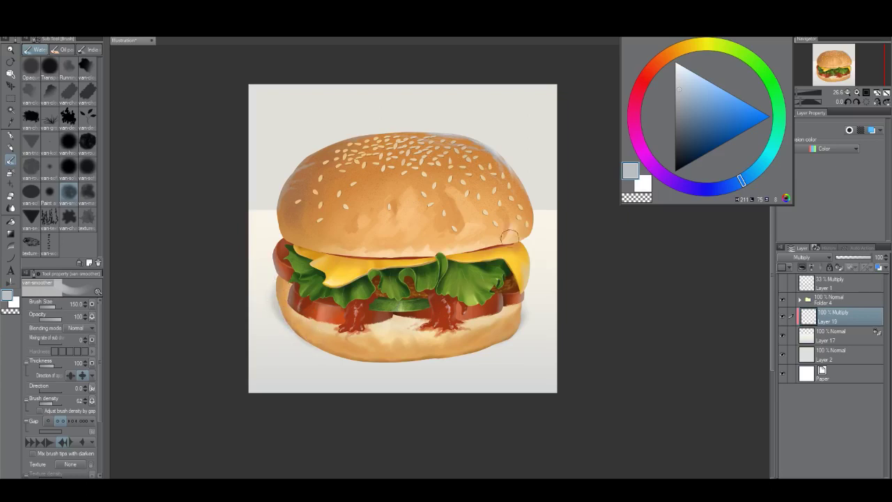
# Step: Deepen the shadow along the bottom bun's left edge with darker blue-grey at size 120 and warm grey at size 170
pyautogui.click(683, 116)
pyautogui.press('[')
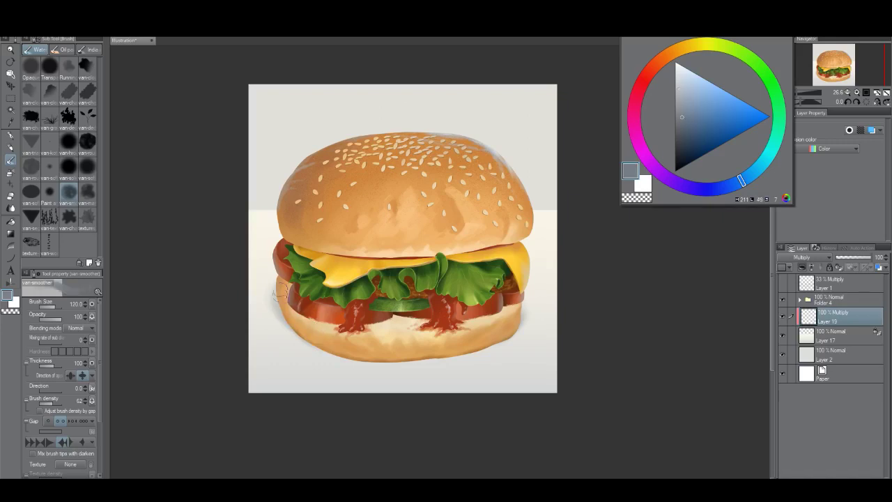
pyautogui.moveTo(282, 291); pyautogui.dragTo(300, 323)
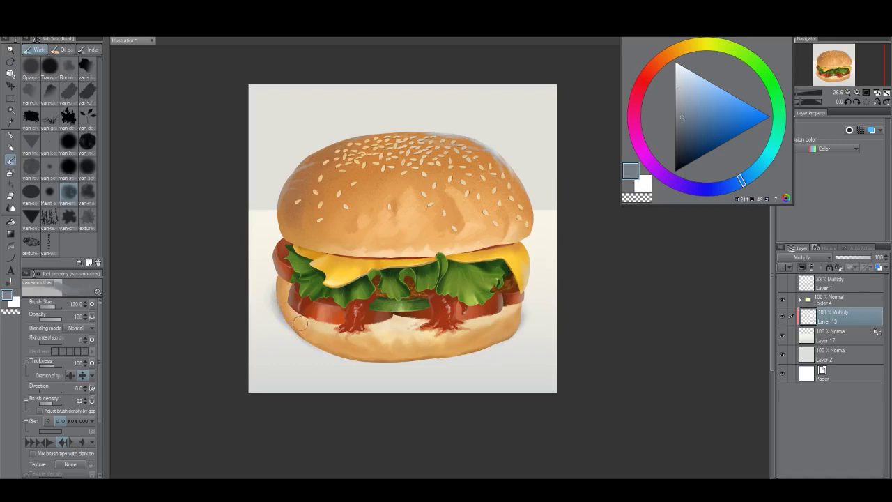
pyautogui.click(681, 53)
pyautogui.press(']')
pyautogui.moveTo(283, 289); pyautogui.dragTo(304, 328)
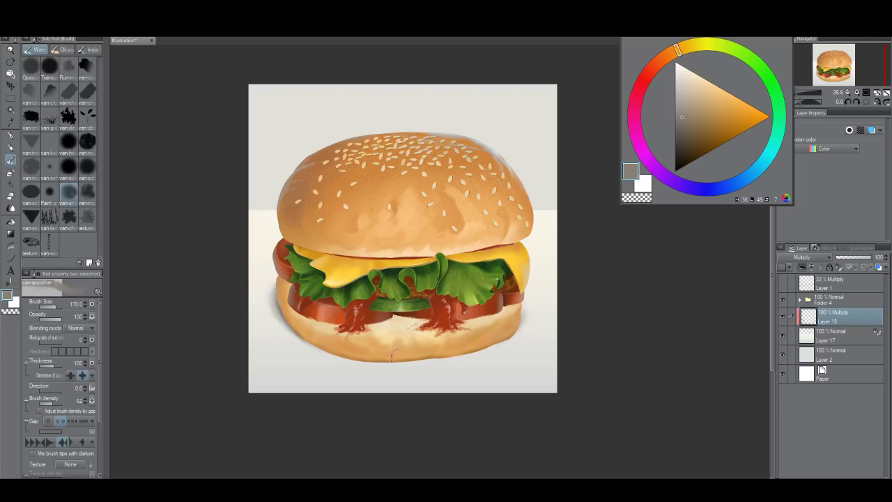
# Step: Widen the warm grey shadows on both sides of the bottom bun using the brush at size 250
pyautogui.press('[')
pyautogui.press(']')
pyautogui.press(']')
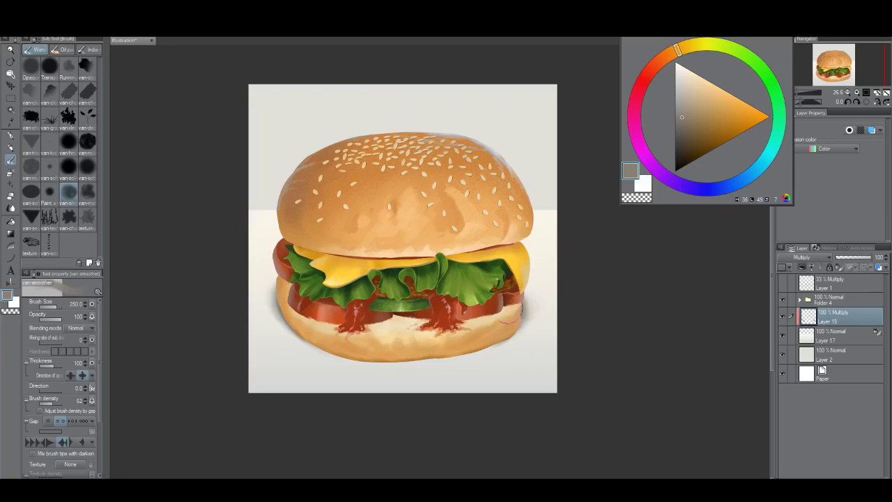
pyautogui.press(']')
pyautogui.moveTo(519, 308); pyautogui.dragTo(531, 307)
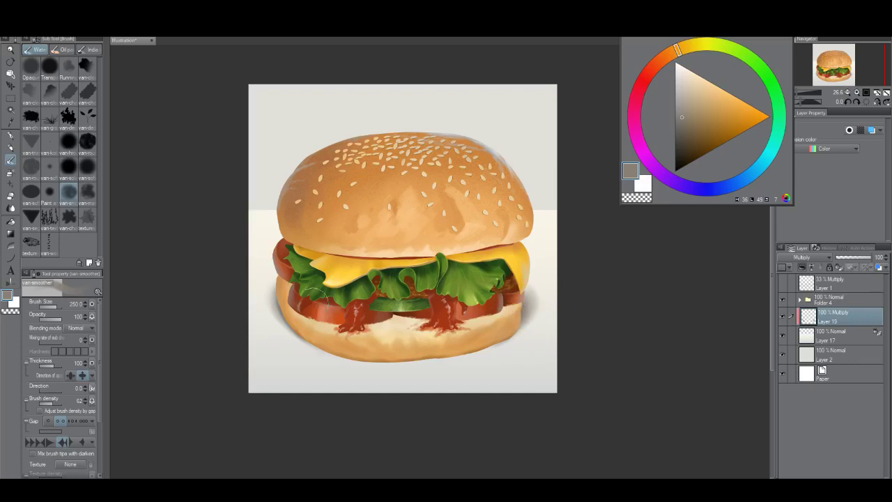
pyautogui.moveTo(282, 291); pyautogui.dragTo(281, 317)
# Step: Sample the shadow colour, lighten it to a pale warm grey and extend the shadow softly beside the bottom bun
pyautogui.hotkey('alt', 'space')
pyautogui.moveTo(427, 330); pyautogui.dragTo(385, 352)
pyautogui.scroll(4, 446, 329)
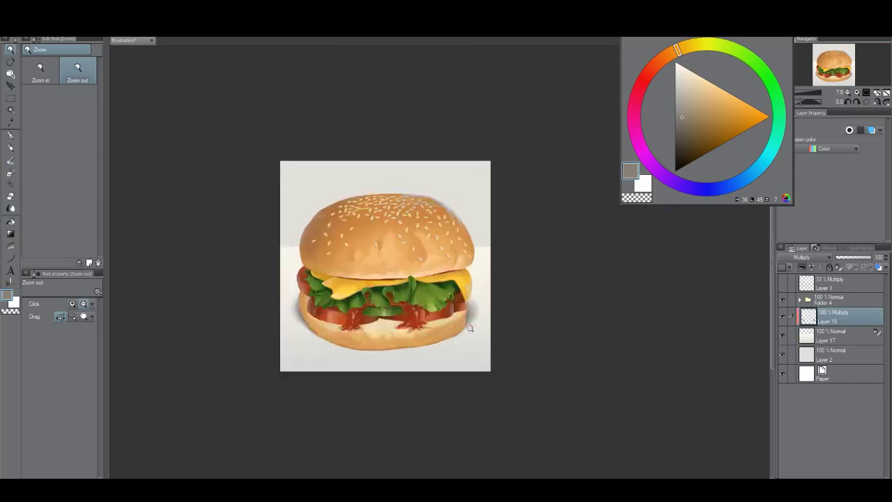
pyautogui.keyDown('alt'); pyautogui.click(475, 304); pyautogui.keyUp('alt')
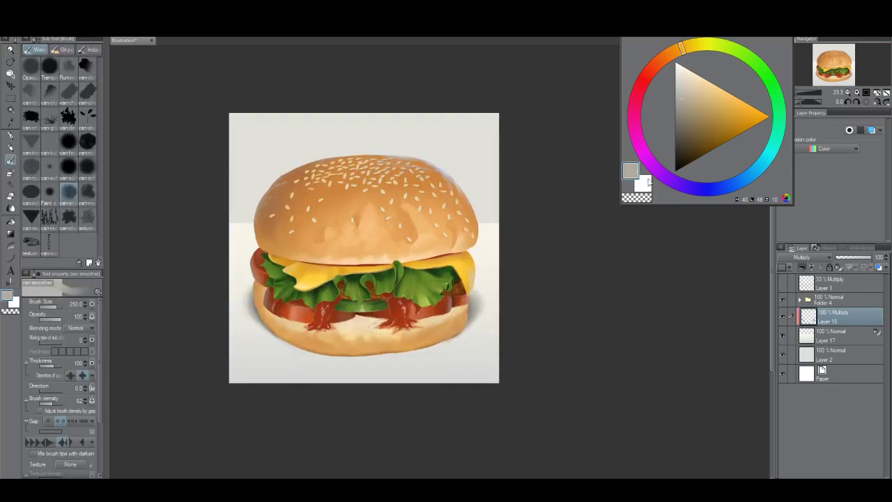
pyautogui.click(680, 85)
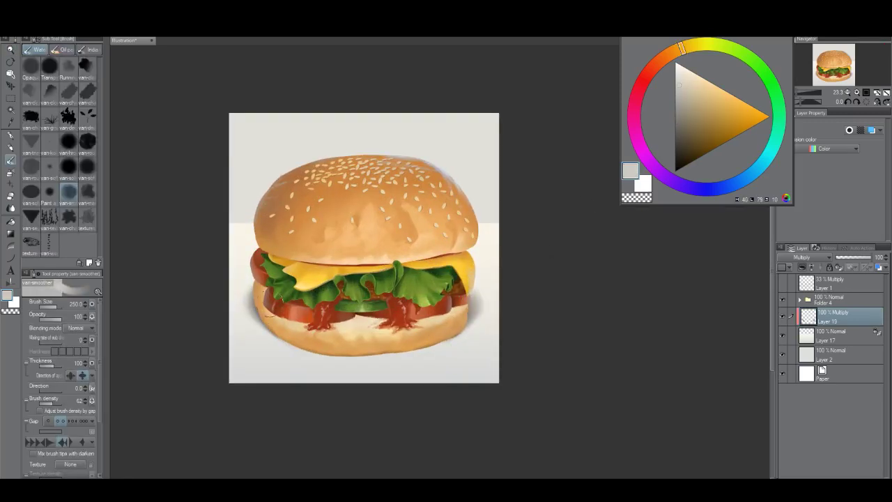
pyautogui.moveTo(253, 297)
pyautogui.mouseDown()
pyautogui.moveTo(273, 312)
pyautogui.moveTo(256, 300)
pyautogui.mouseUp()
pyautogui.moveTo(427, 338)
pyautogui.keyDown('alt'); pyautogui.mouseDown()
pyautogui.moveTo(384, 347)
pyautogui.moveTo(438, 330)
pyautogui.moveTo(438, 344)
pyautogui.moveTo(460, 345)
pyautogui.moveTo(452, 330)
pyautogui.mouseUp(); pyautogui.keyUp('alt')
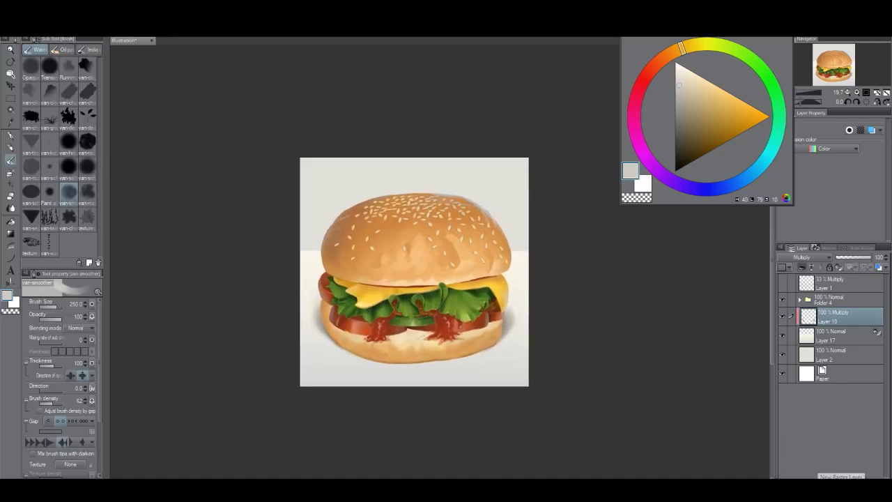
# Step: Handwrite an underlined "Thank You" above the burger in dark blue van-hround at size 40, on a new layer above the burger folder
pyautogui.click(831, 300)
pyautogui.click(807, 475)
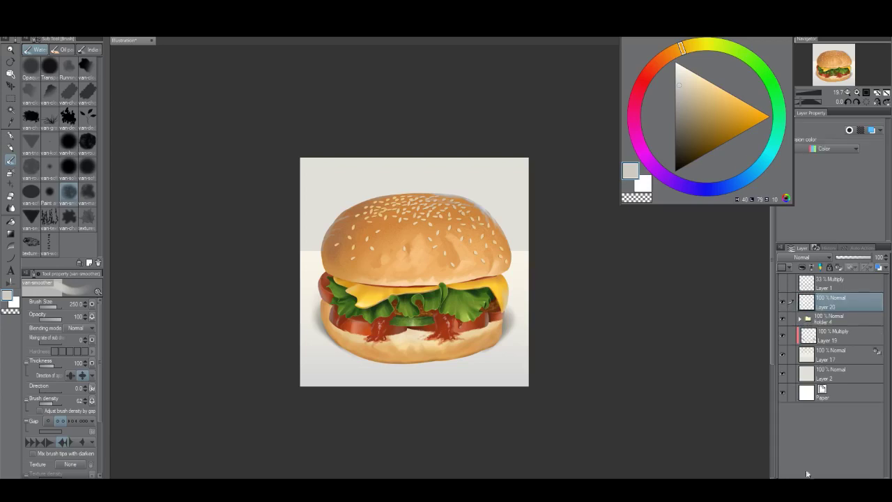
pyautogui.click(68, 144)
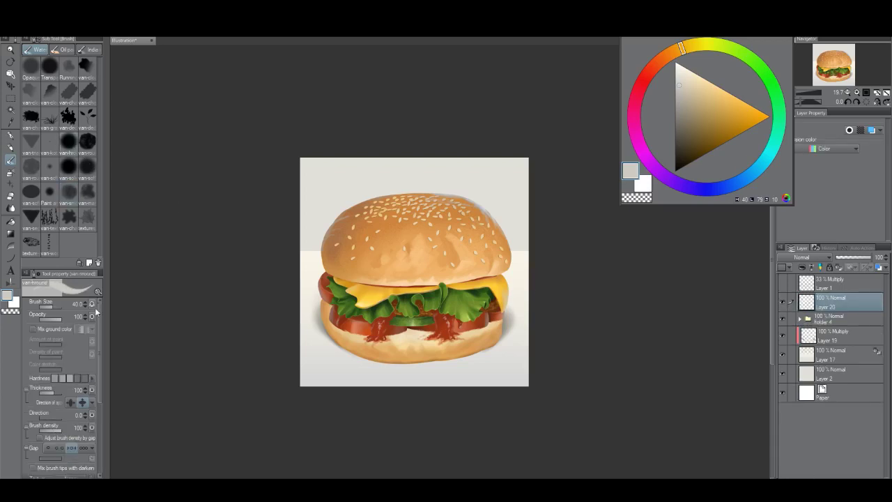
pyautogui.click(734, 184)
pyautogui.click(703, 132)
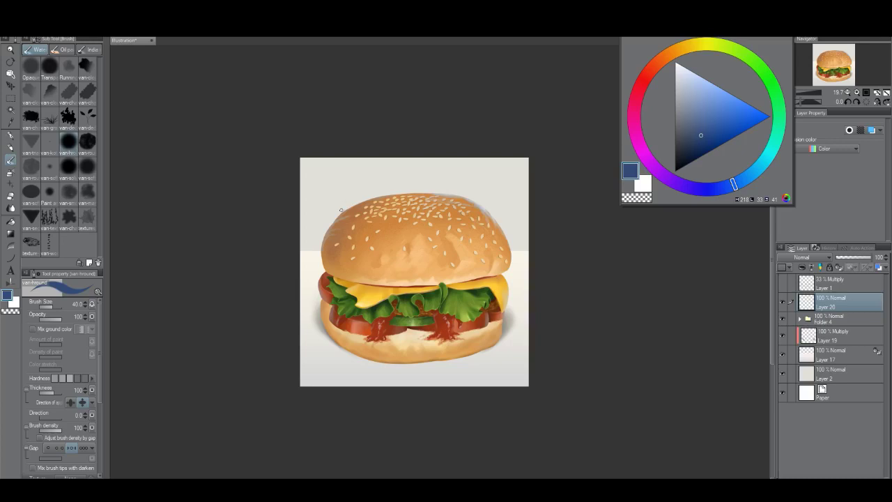
pyautogui.moveTo(320, 180)
pyautogui.mouseDown()
pyautogui.moveTo(323, 203)
pyautogui.moveTo(342, 164)
pyautogui.moveTo(343, 199)
pyautogui.moveTo(350, 178)
pyautogui.mouseUp()
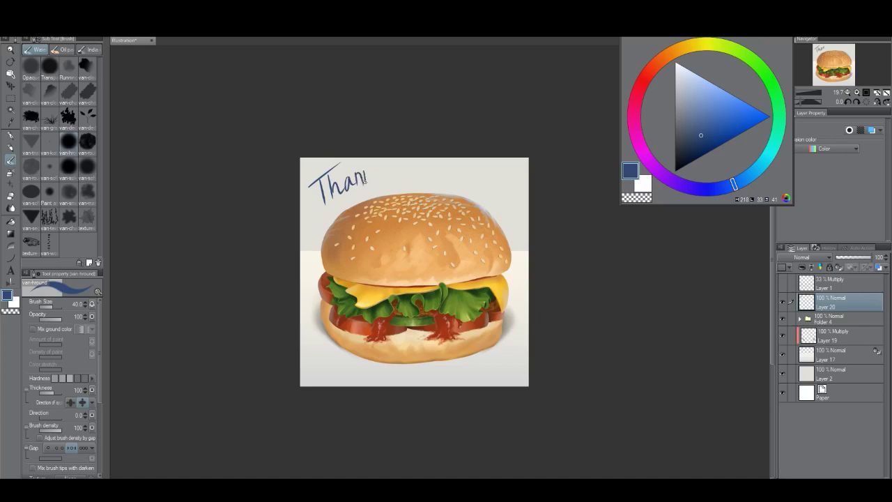
pyautogui.moveTo(381, 163)
pyautogui.mouseDown()
pyautogui.moveTo(392, 159)
pyautogui.moveTo(377, 186)
pyautogui.moveTo(419, 166)
pyautogui.mouseUp()
pyautogui.moveTo(302, 219); pyautogui.dragTo(454, 159)
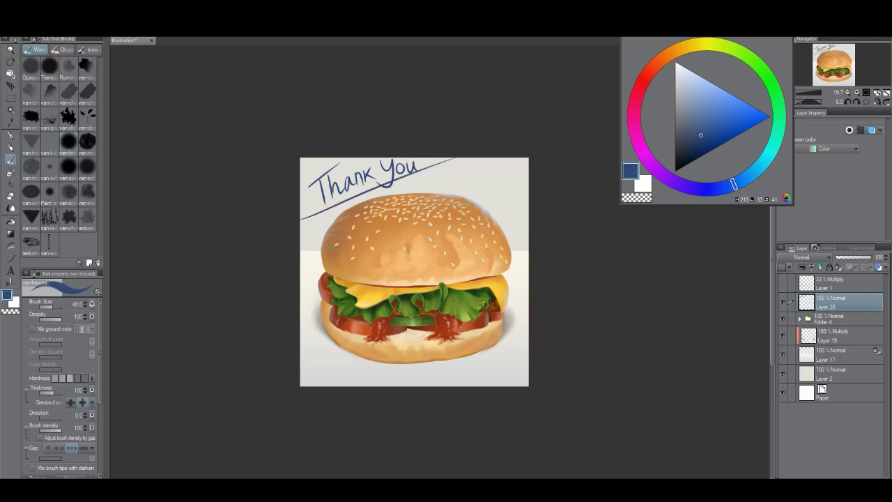